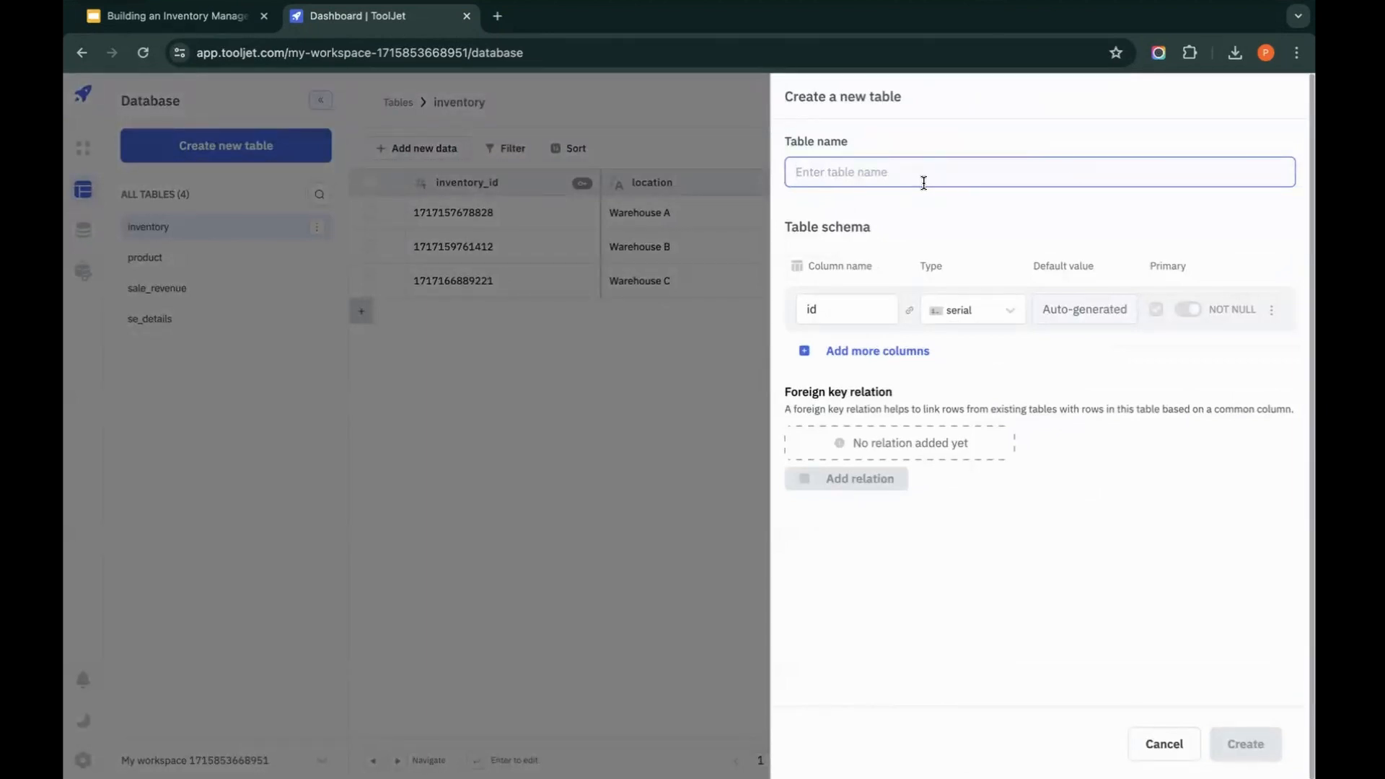
Step: Name the new table event_registration
text(event)
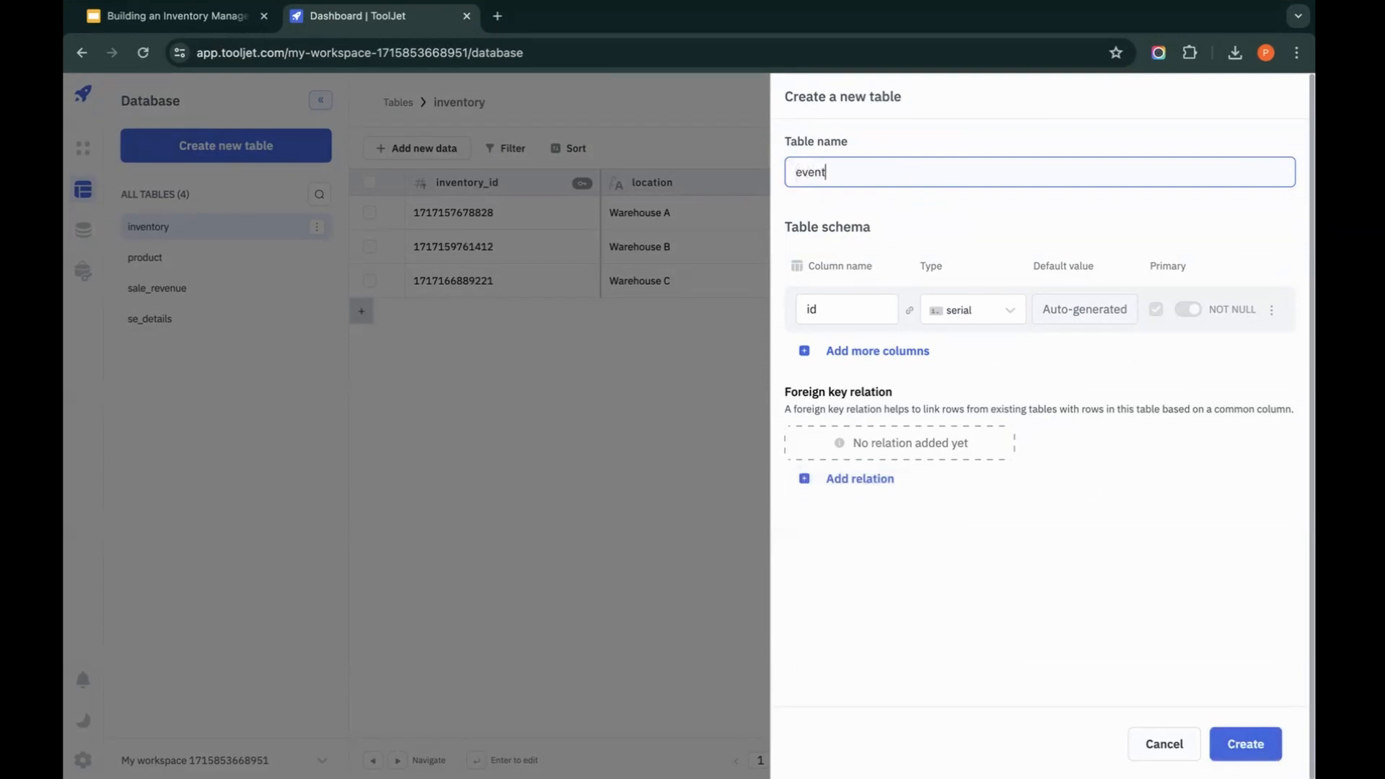
text(_registration)
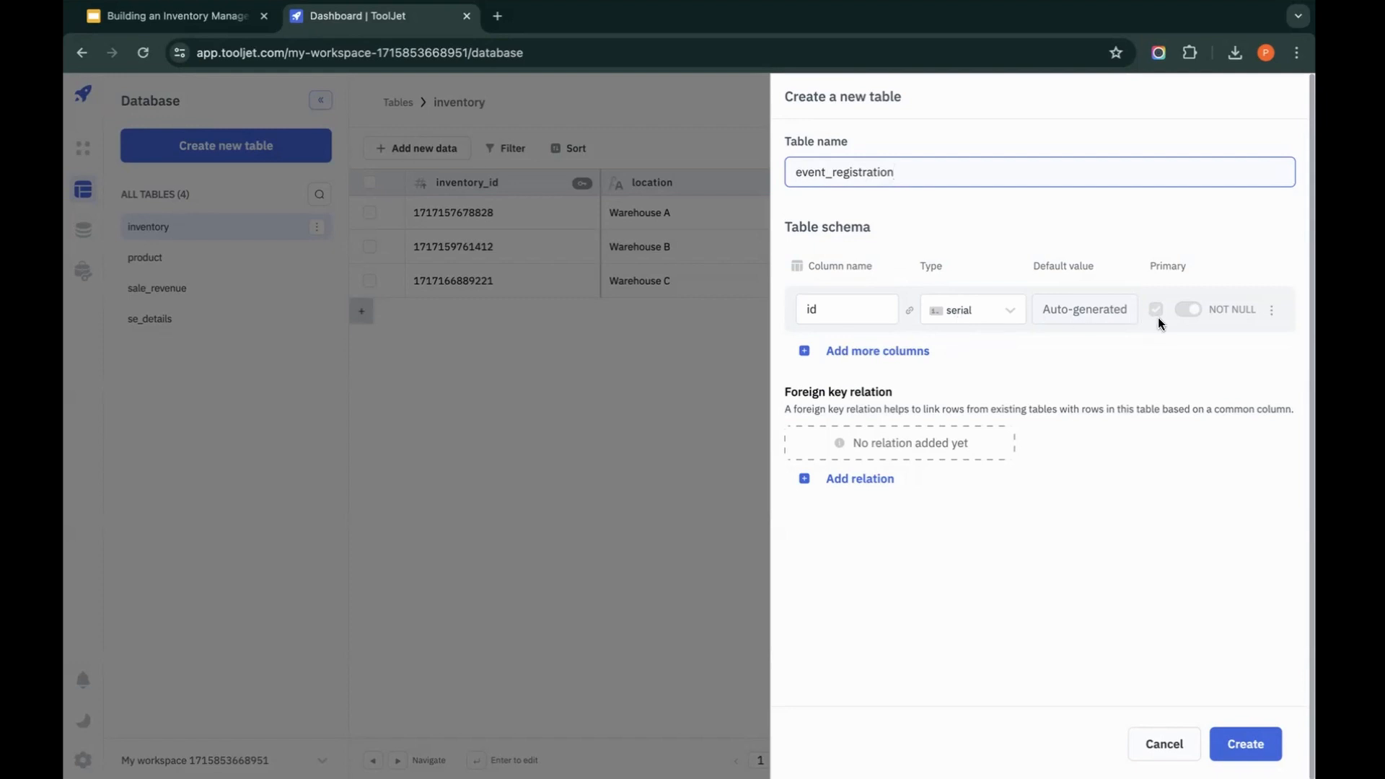
Step: Add an event_track column of type varchar to the table schema and mark it as a primary key
click(850, 352)
text(event_)
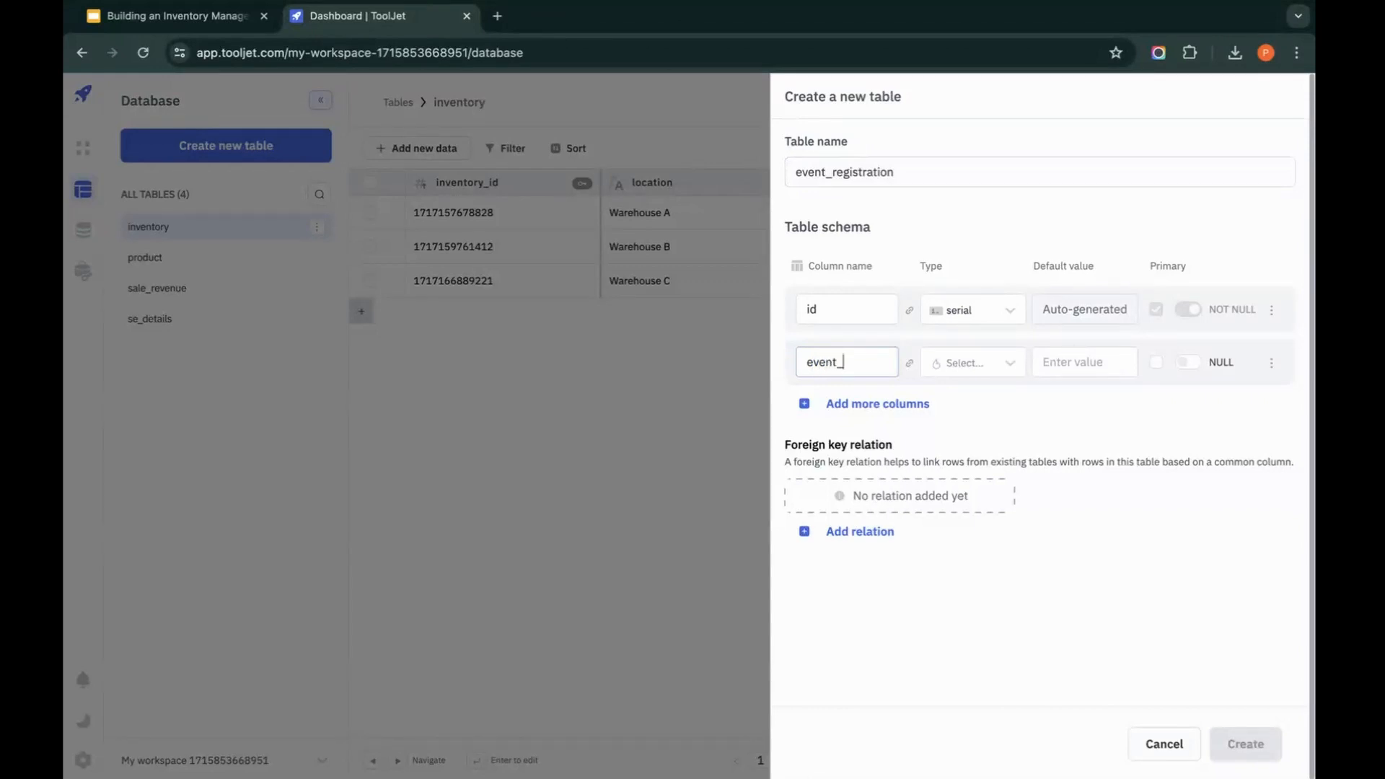
text(track)
click(959, 364)
click(983, 404)
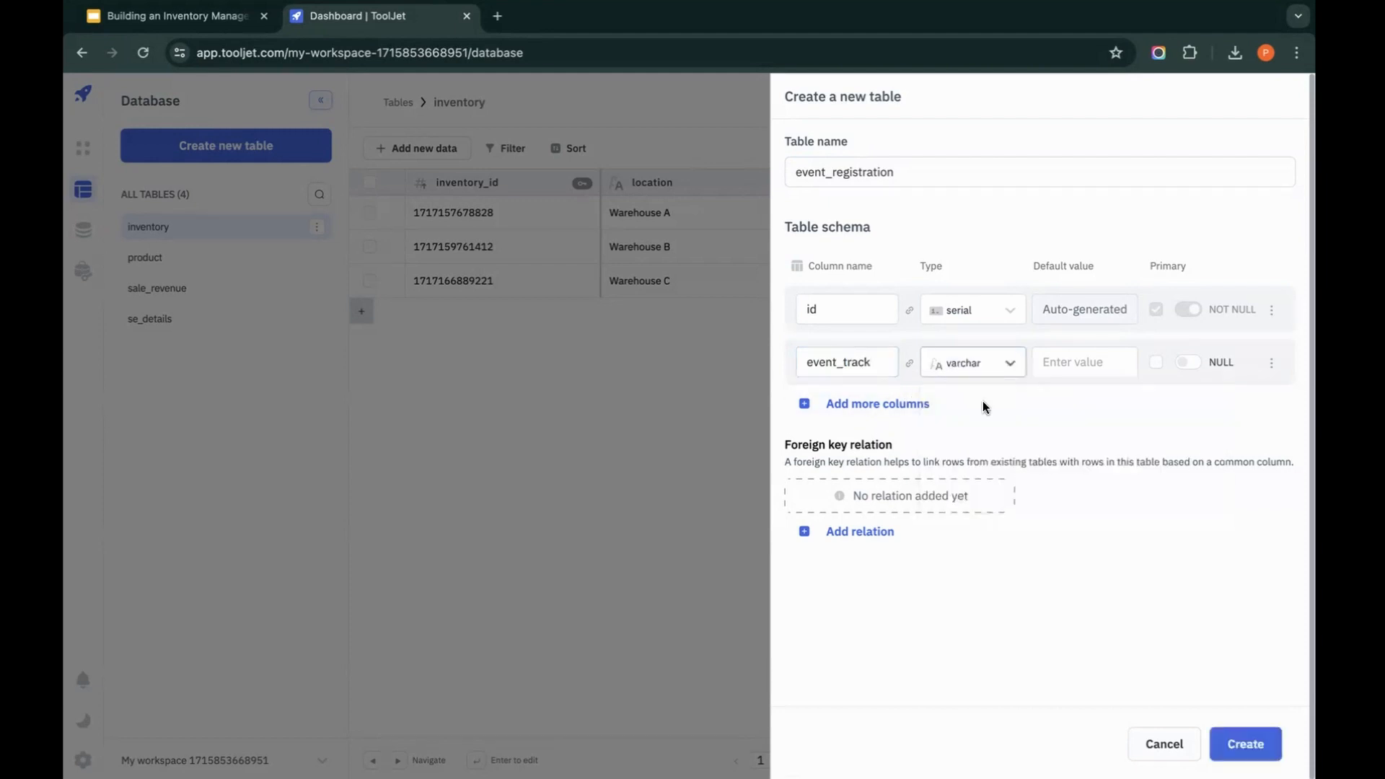
click(1156, 364)
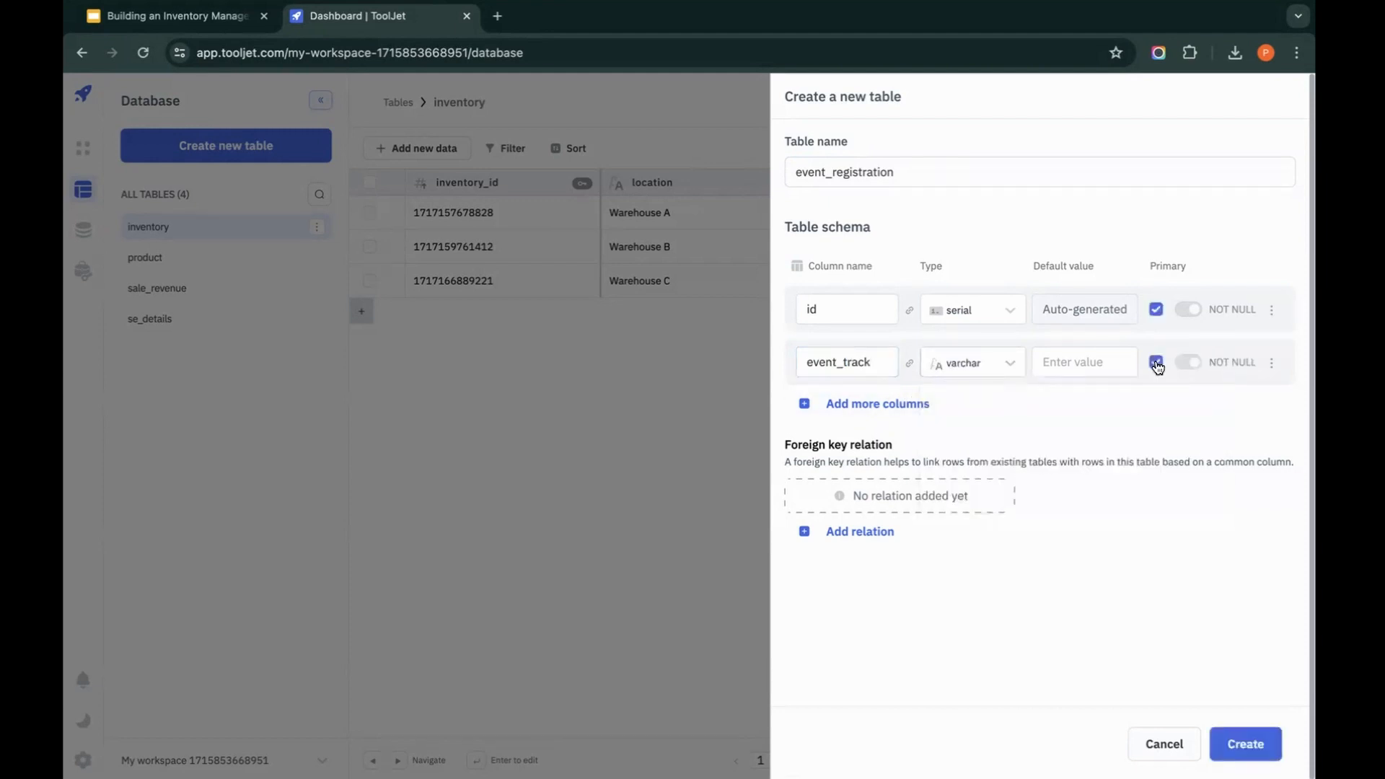
Step: Remove the primary key from the default id column and delete that column from the schema
click(1158, 311)
click(1272, 309)
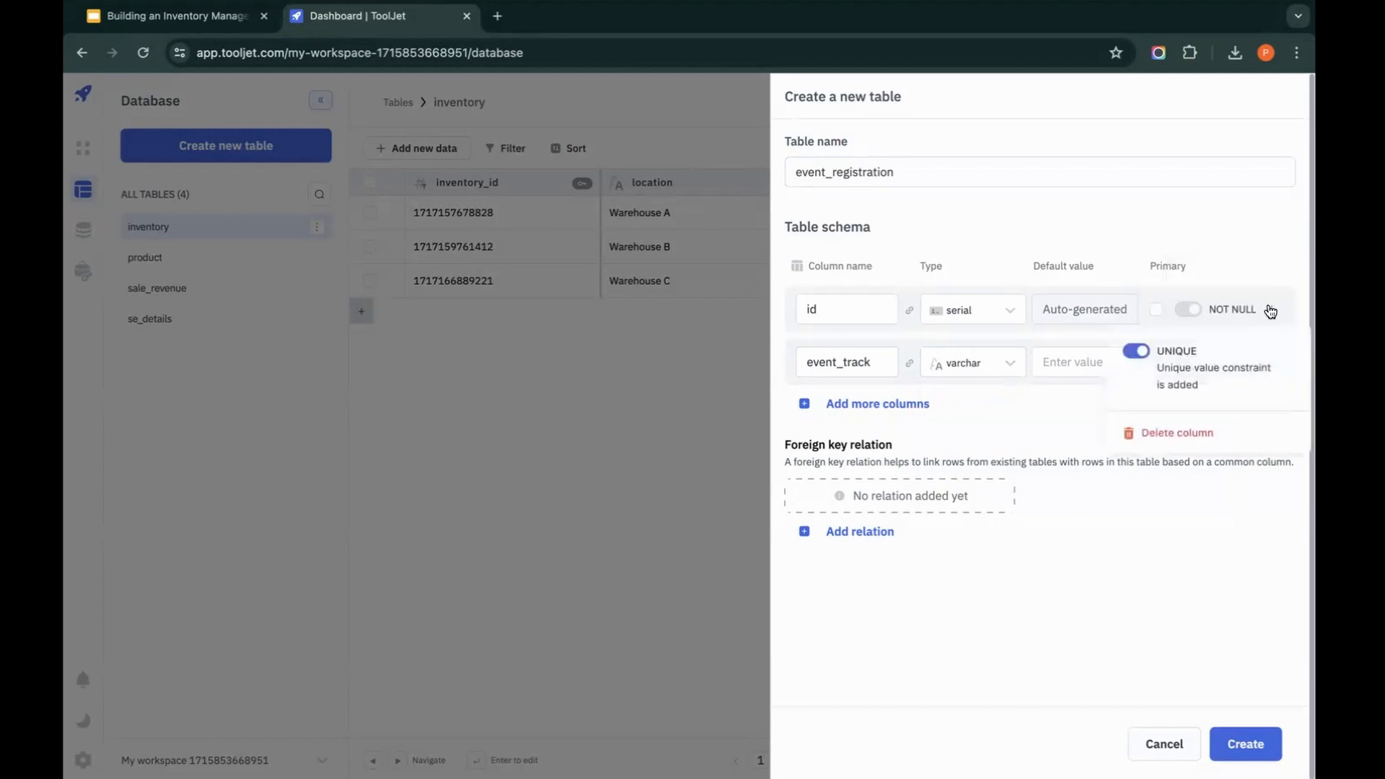
click(1194, 433)
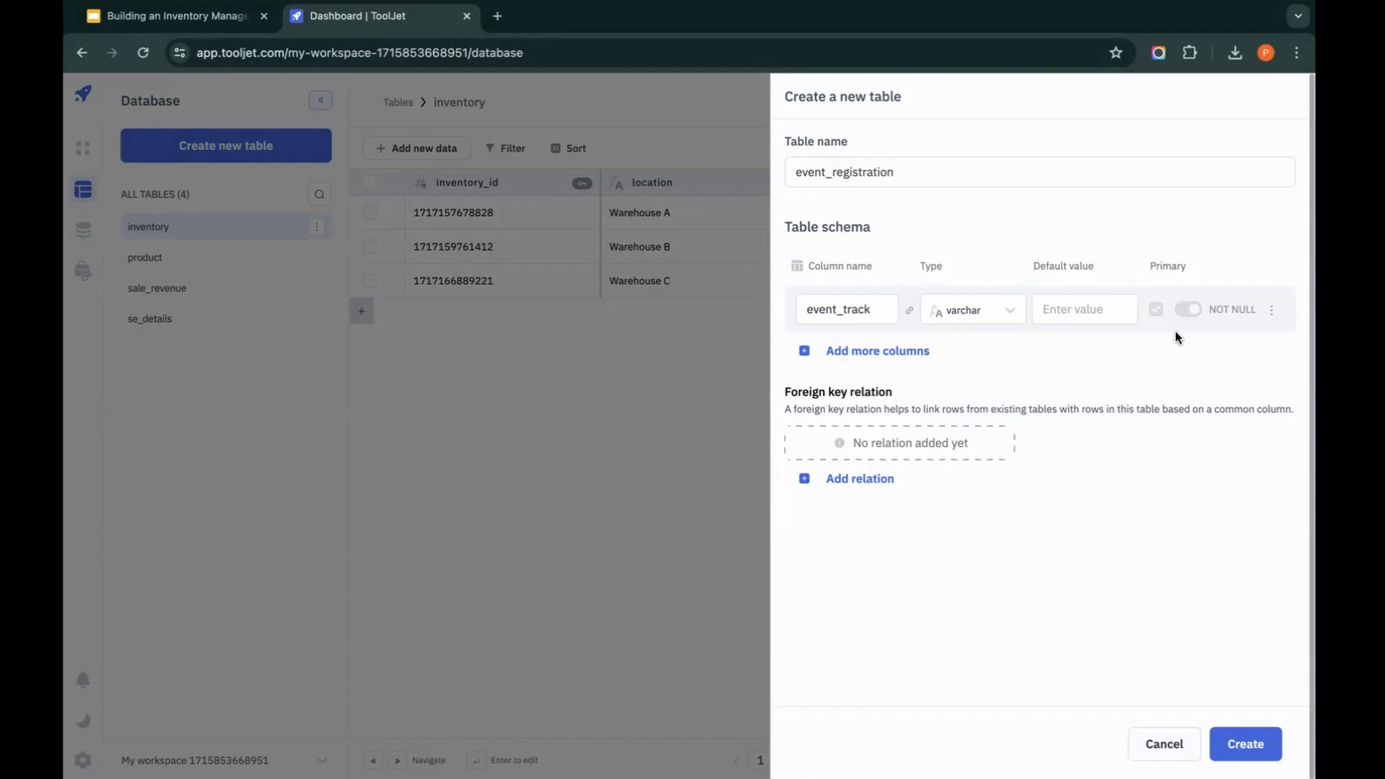
Step: Add an email column of type varchar to the table schema
click(841, 353)
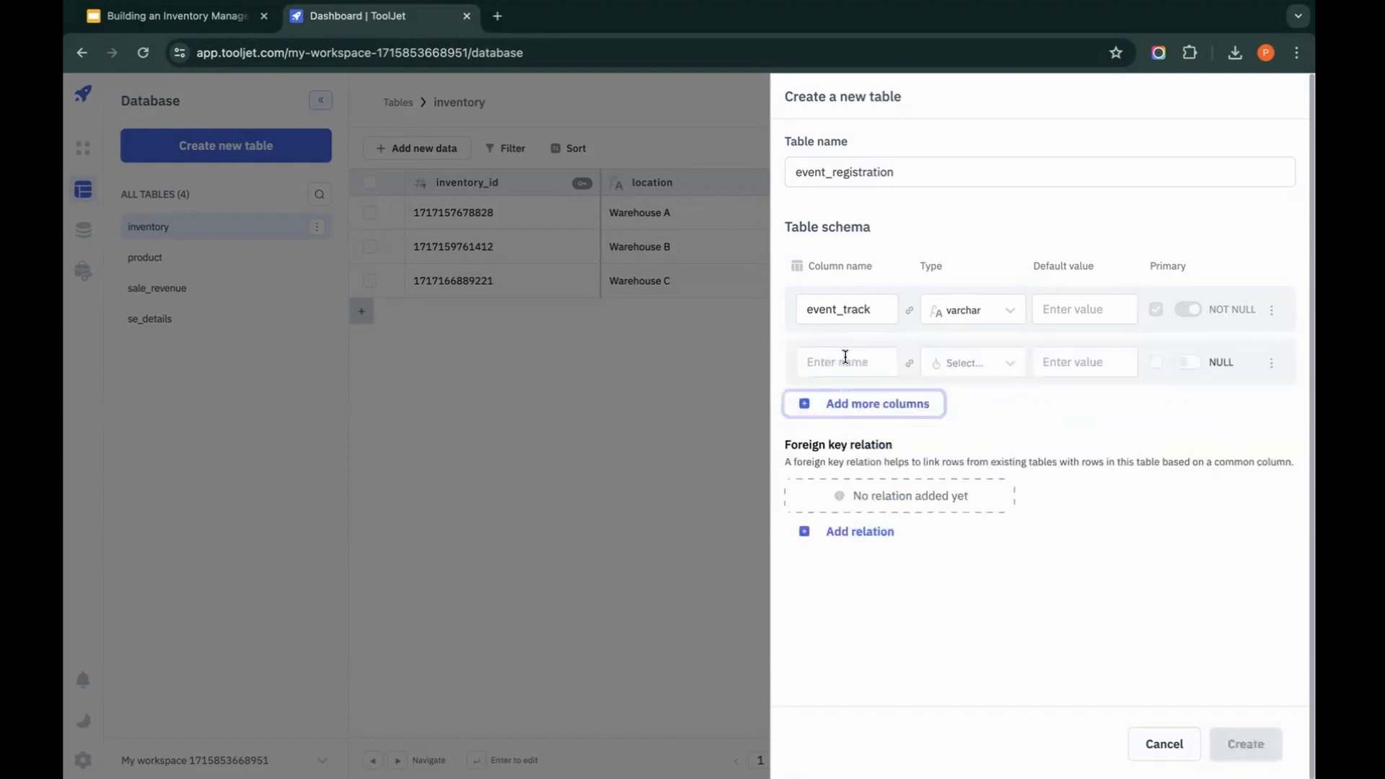
text(email)
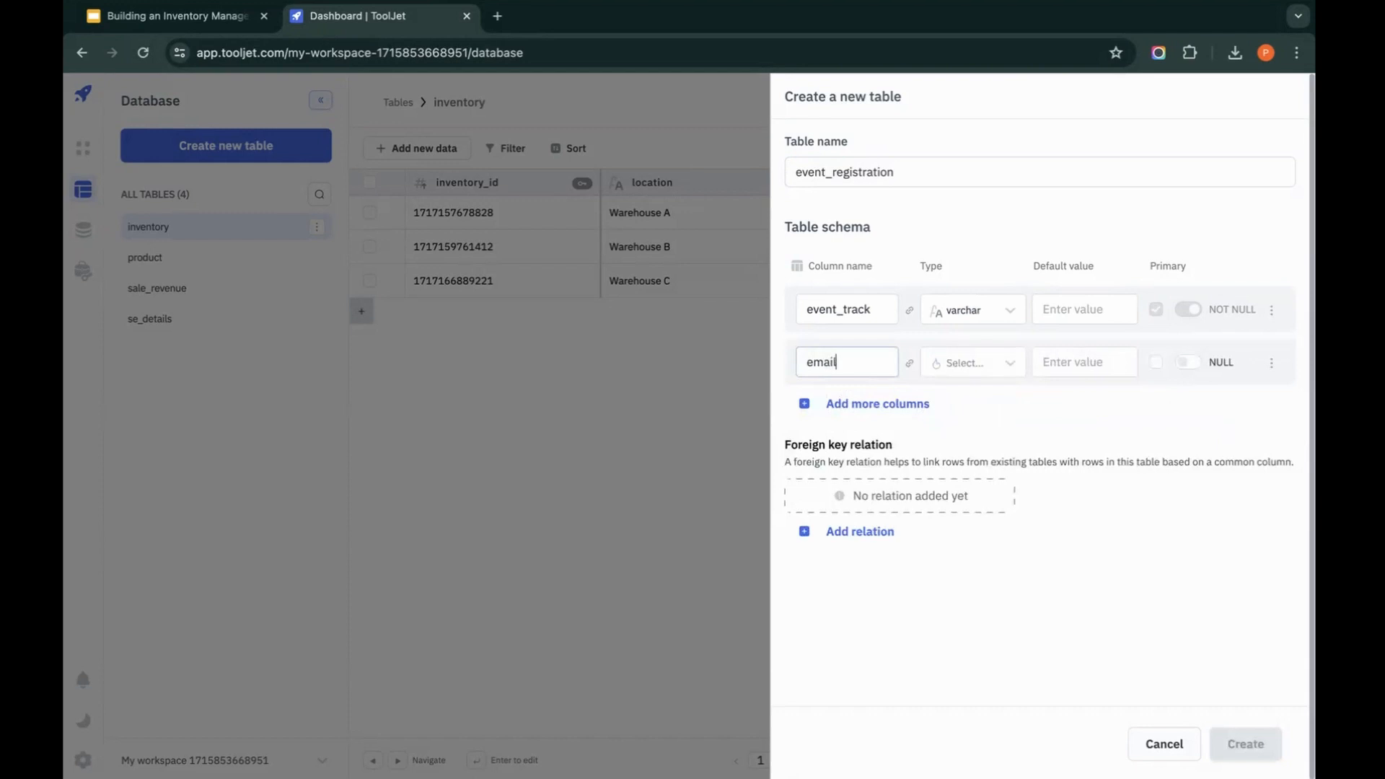
click(974, 363)
click(982, 397)
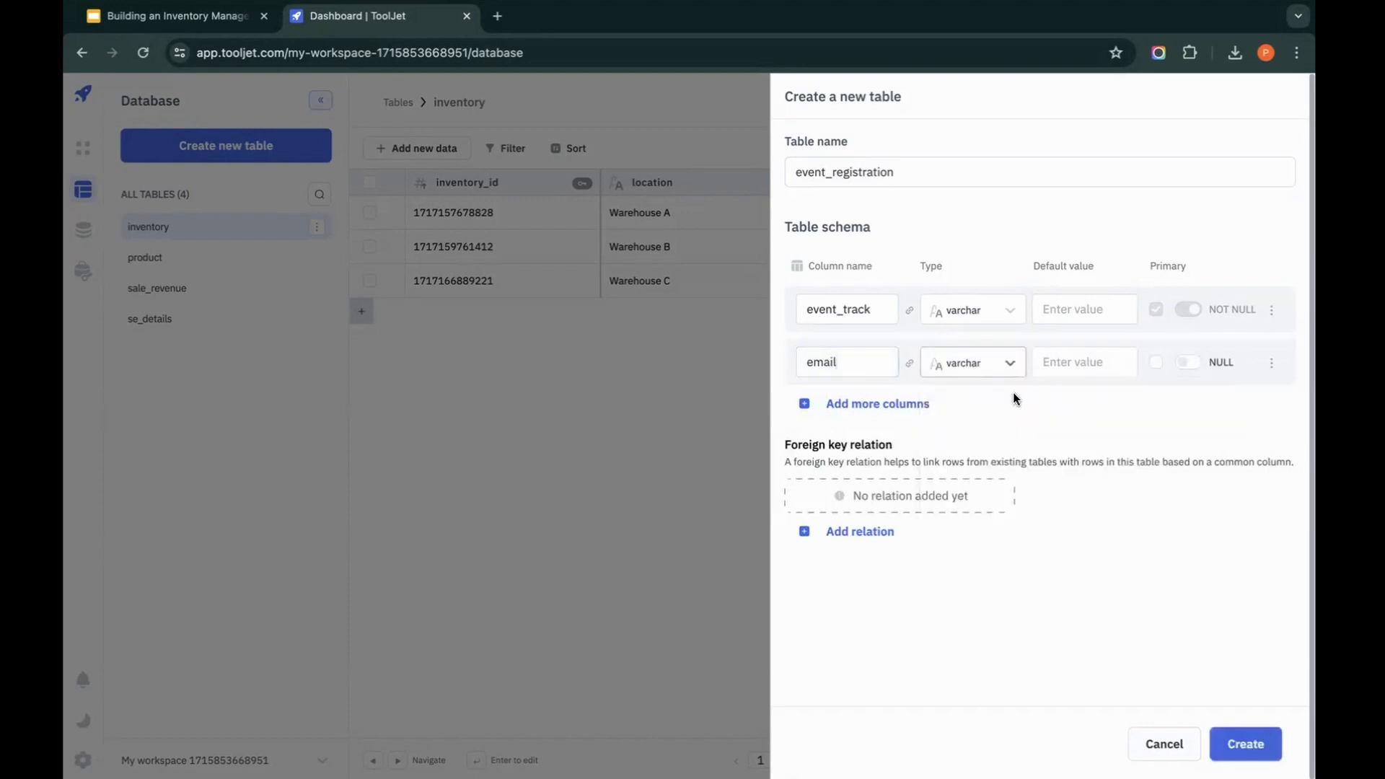
Step: Add a name column of type varchar to the table schema
click(863, 406)
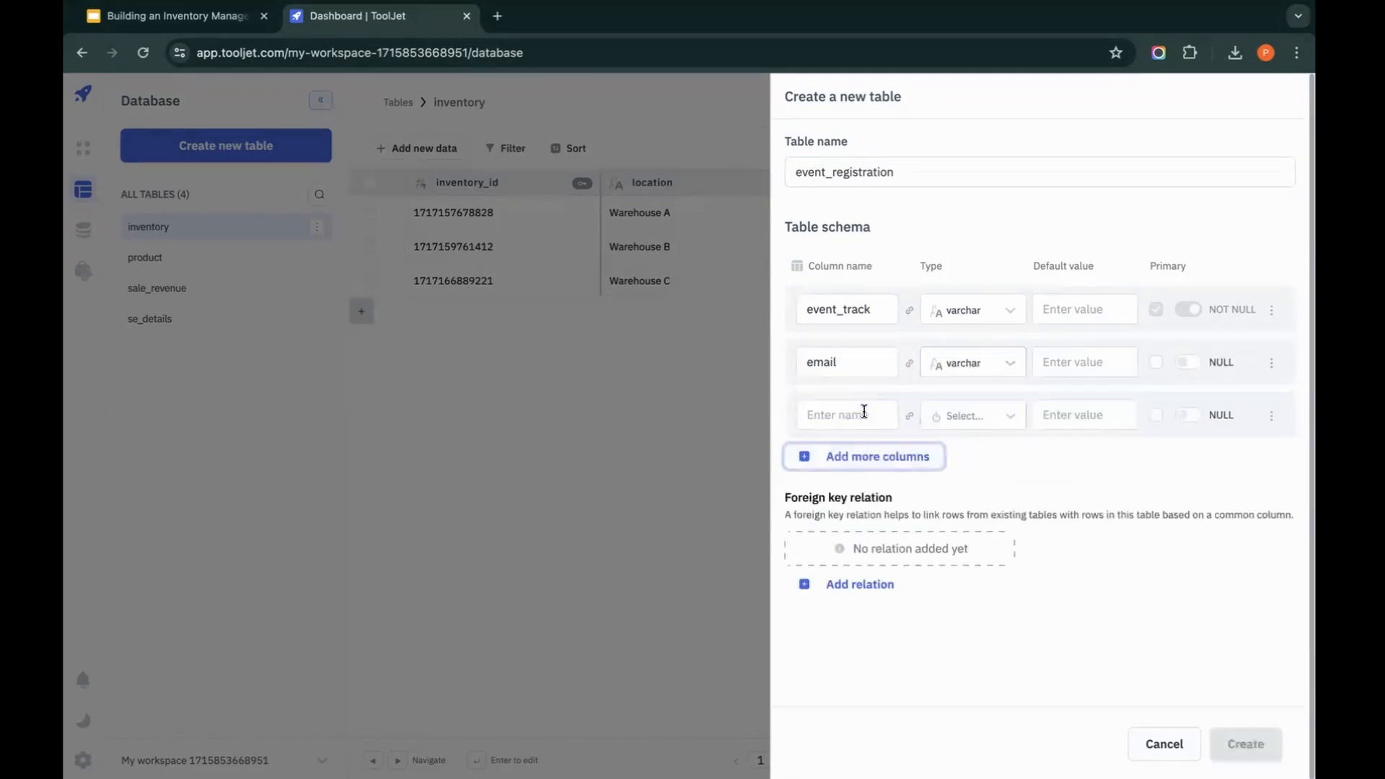
text(name)
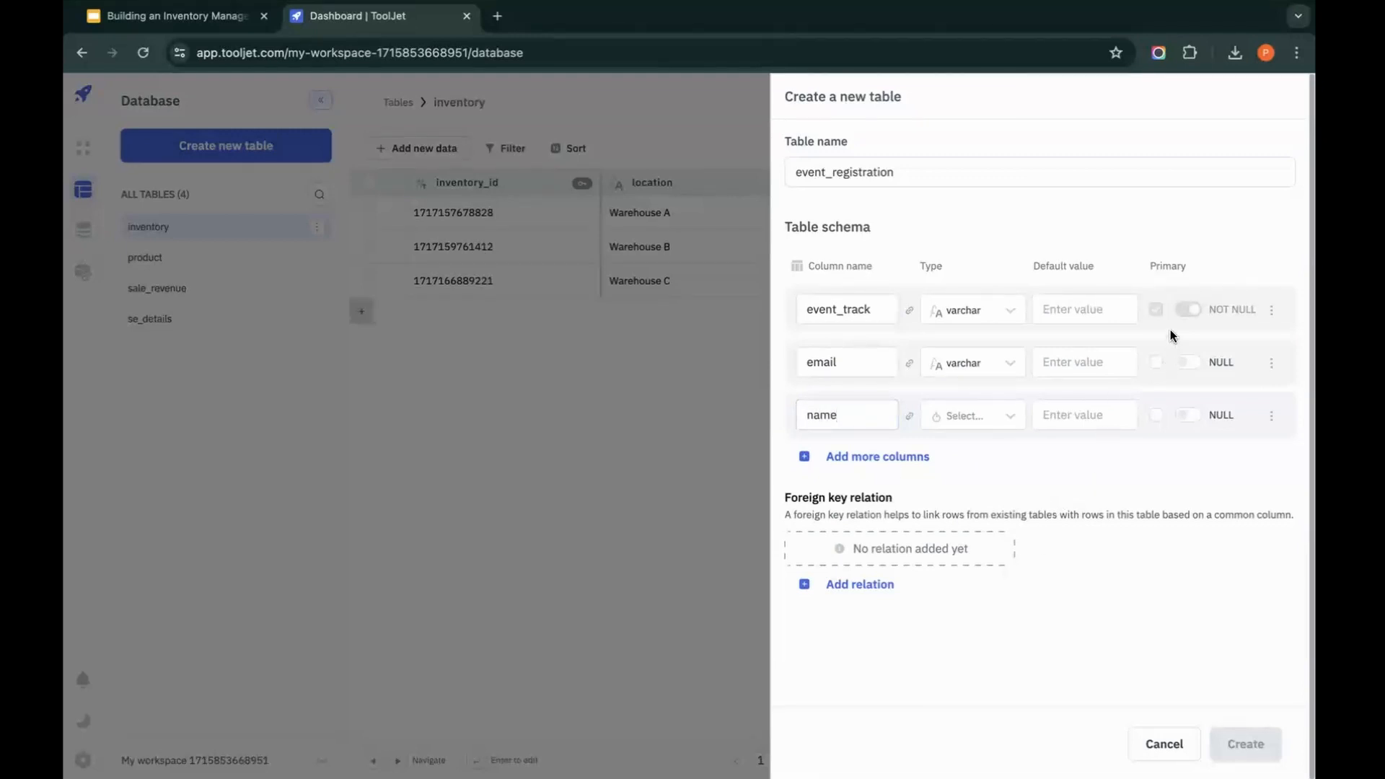
click(984, 425)
click(1068, 454)
Step: Mark email as a primary key alongside event_track and create the event_registration table
click(1159, 362)
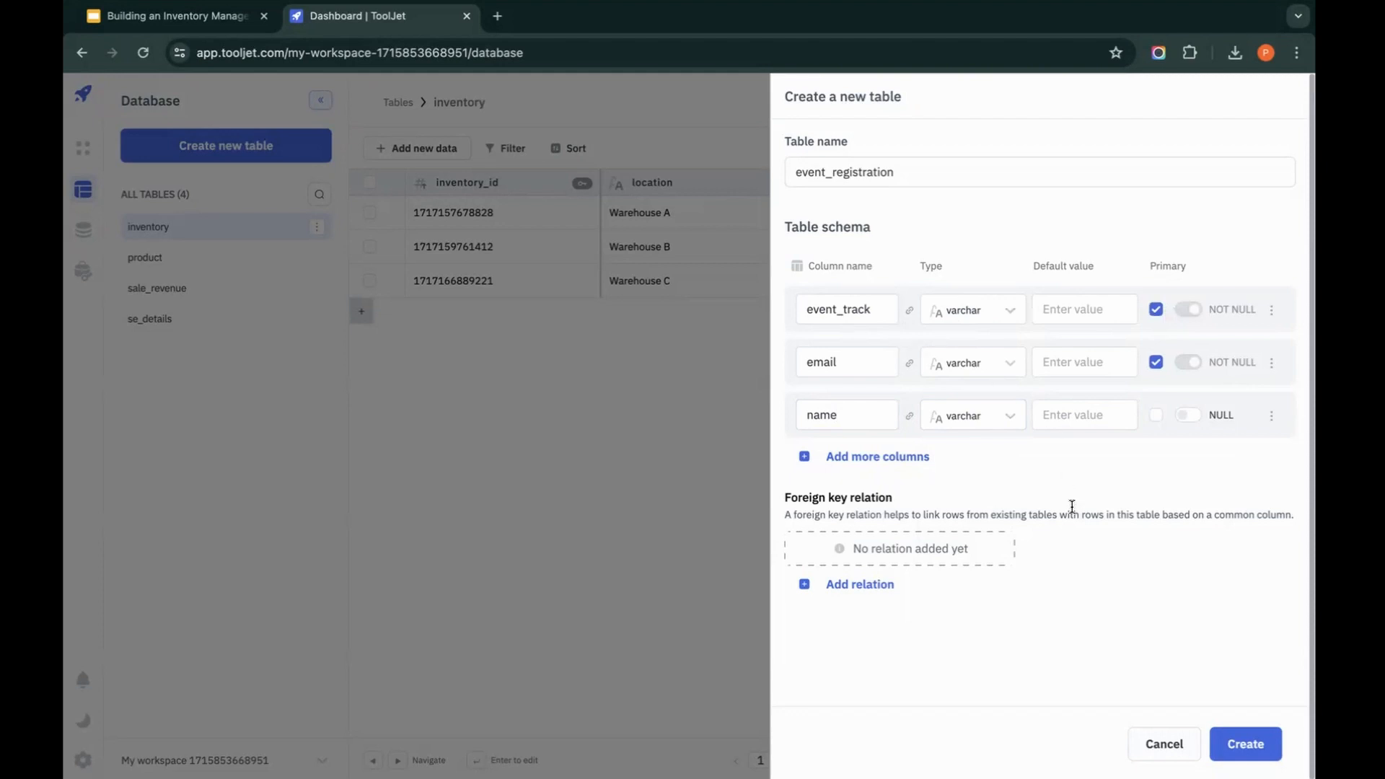
click(1249, 750)
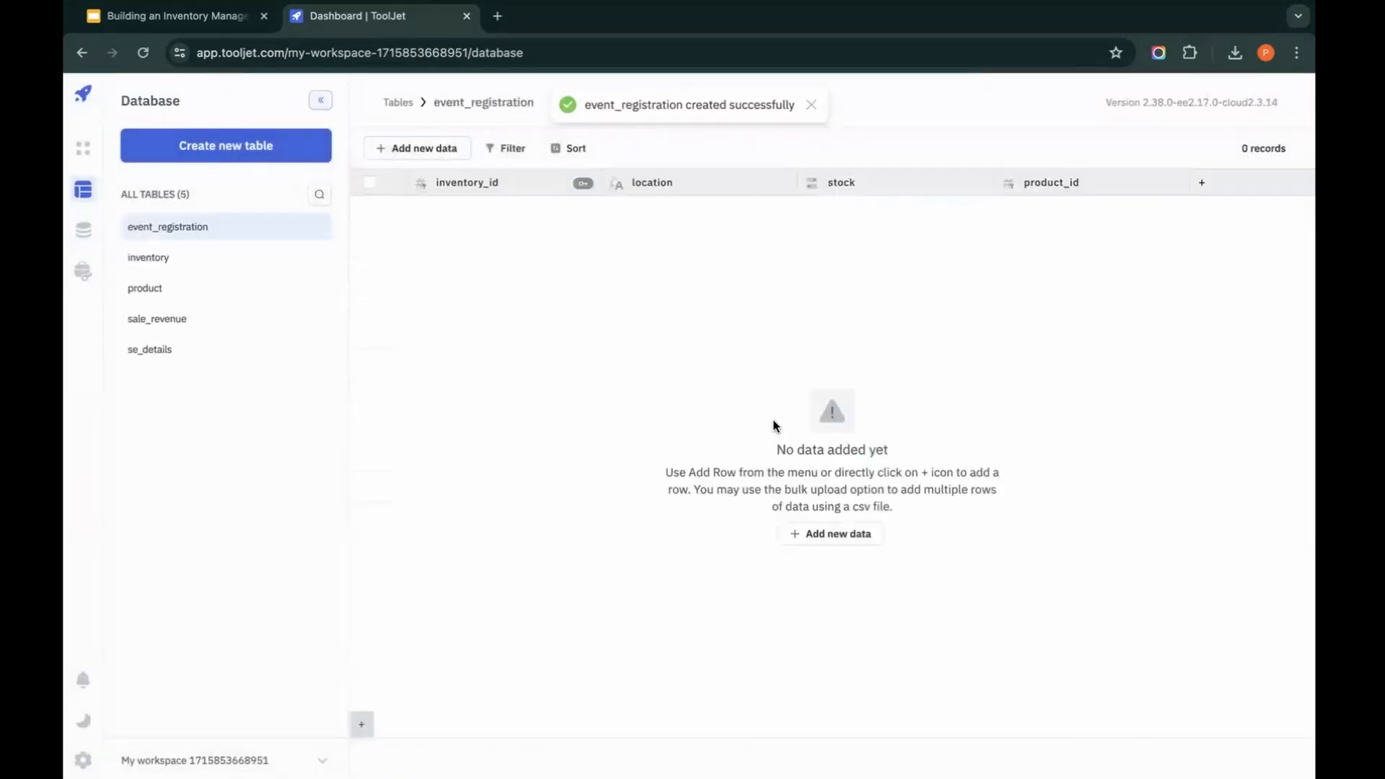
mouse_move(565, 184)
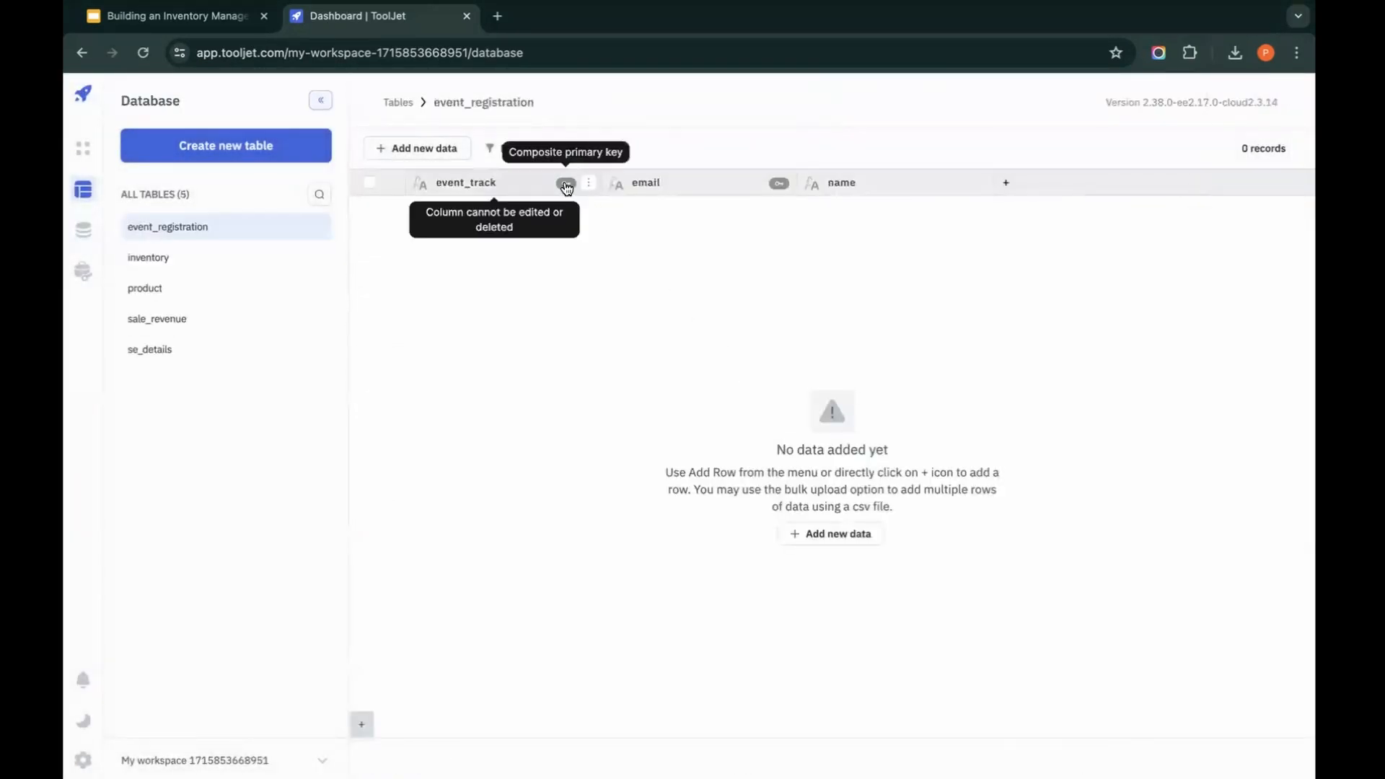
mouse_move(776, 184)
Step: Create a row in event_registration with event_track React and the first registrant's email and name
click(405, 148)
click(442, 191)
click(931, 181)
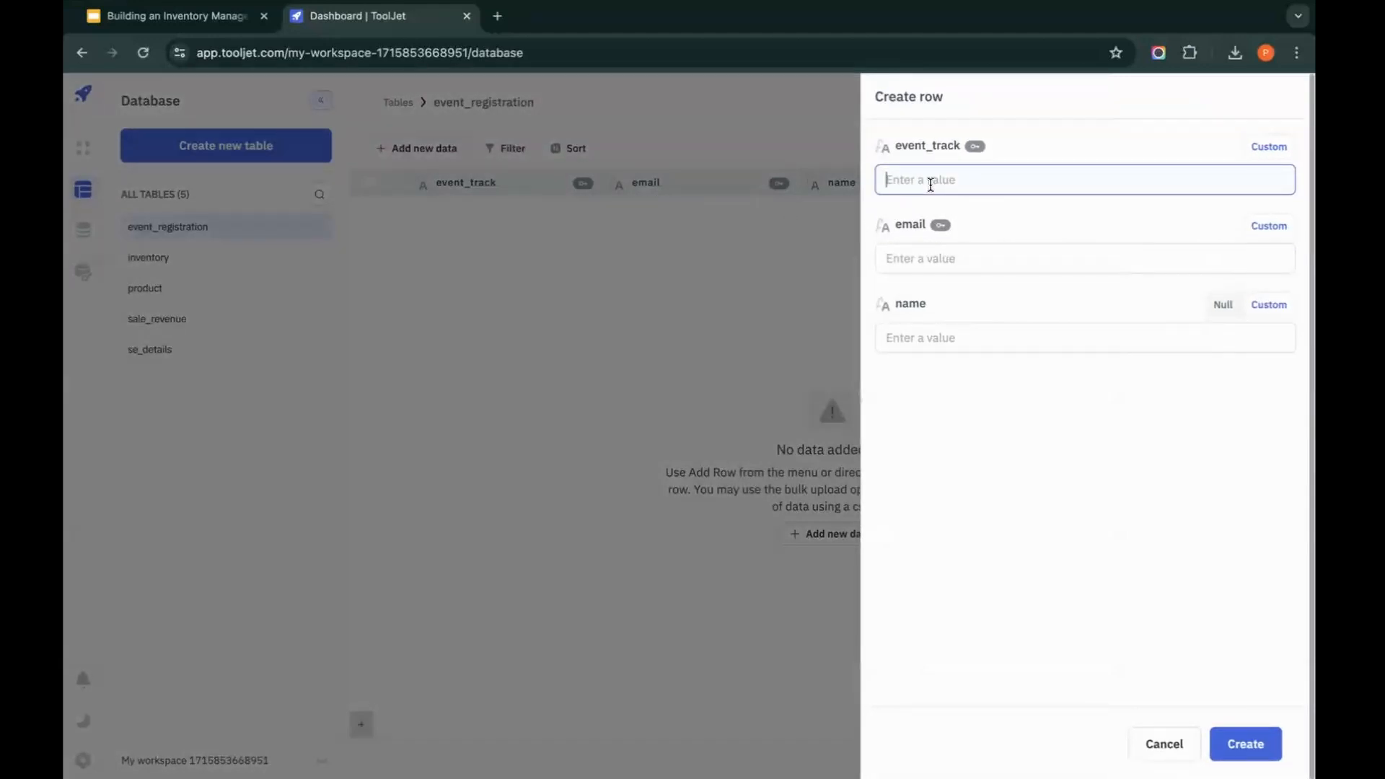
text(React)
click(996, 257)
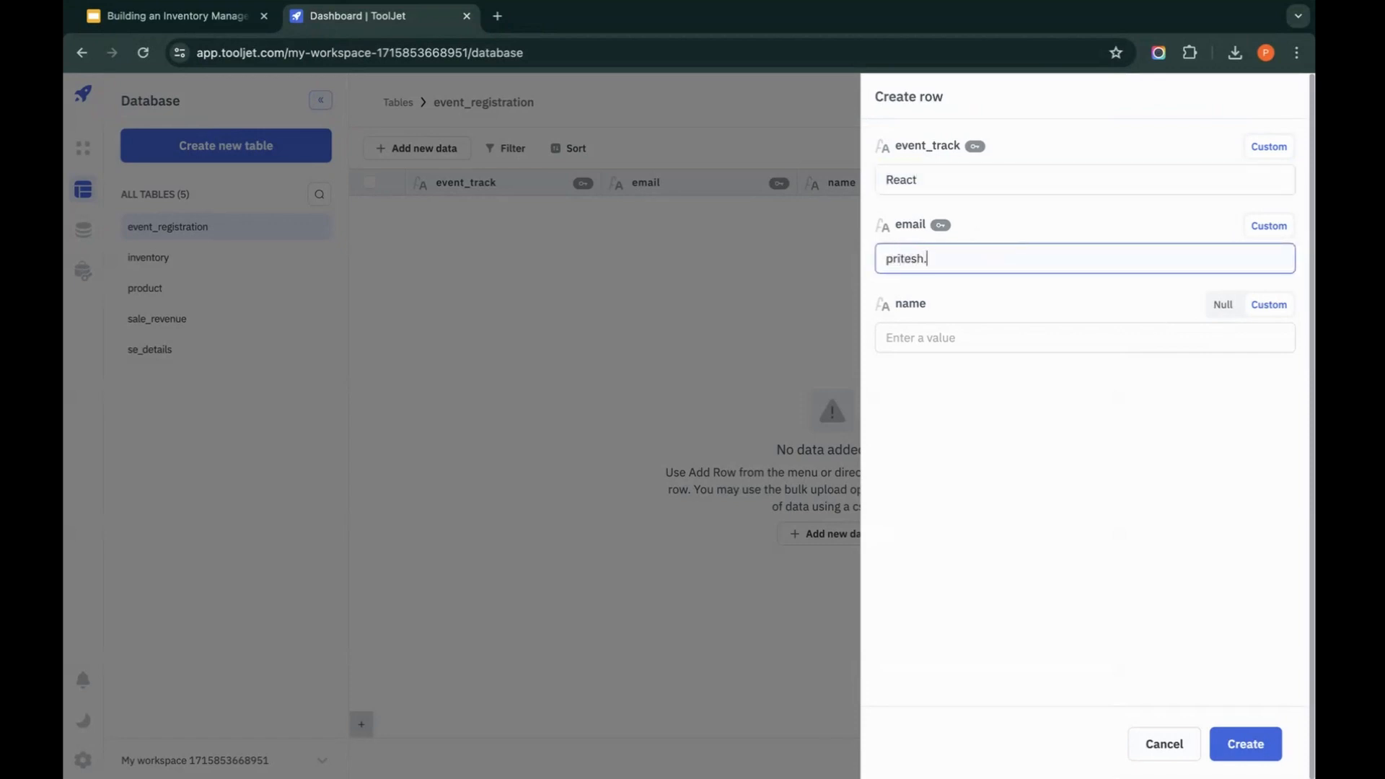
key(Tab)
text(Pritesh)
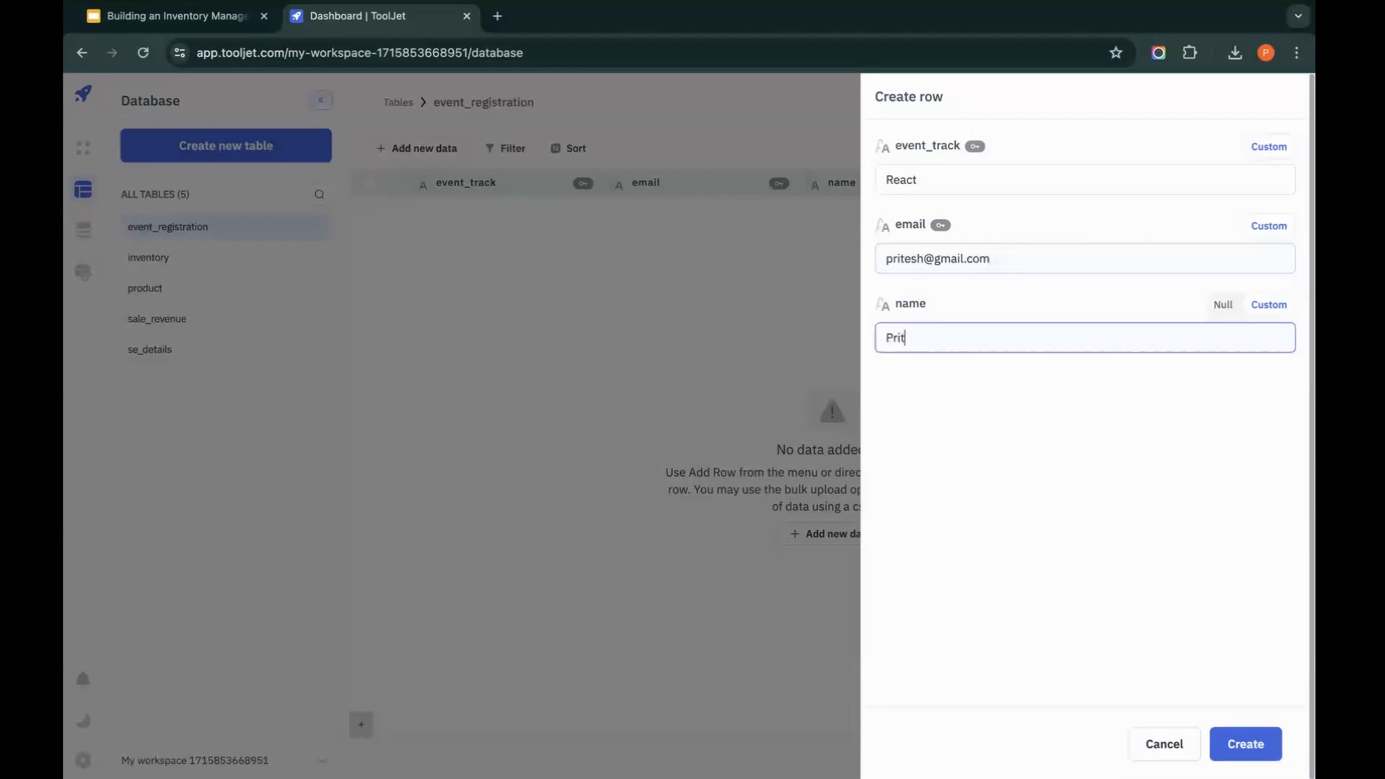
click(1156, 402)
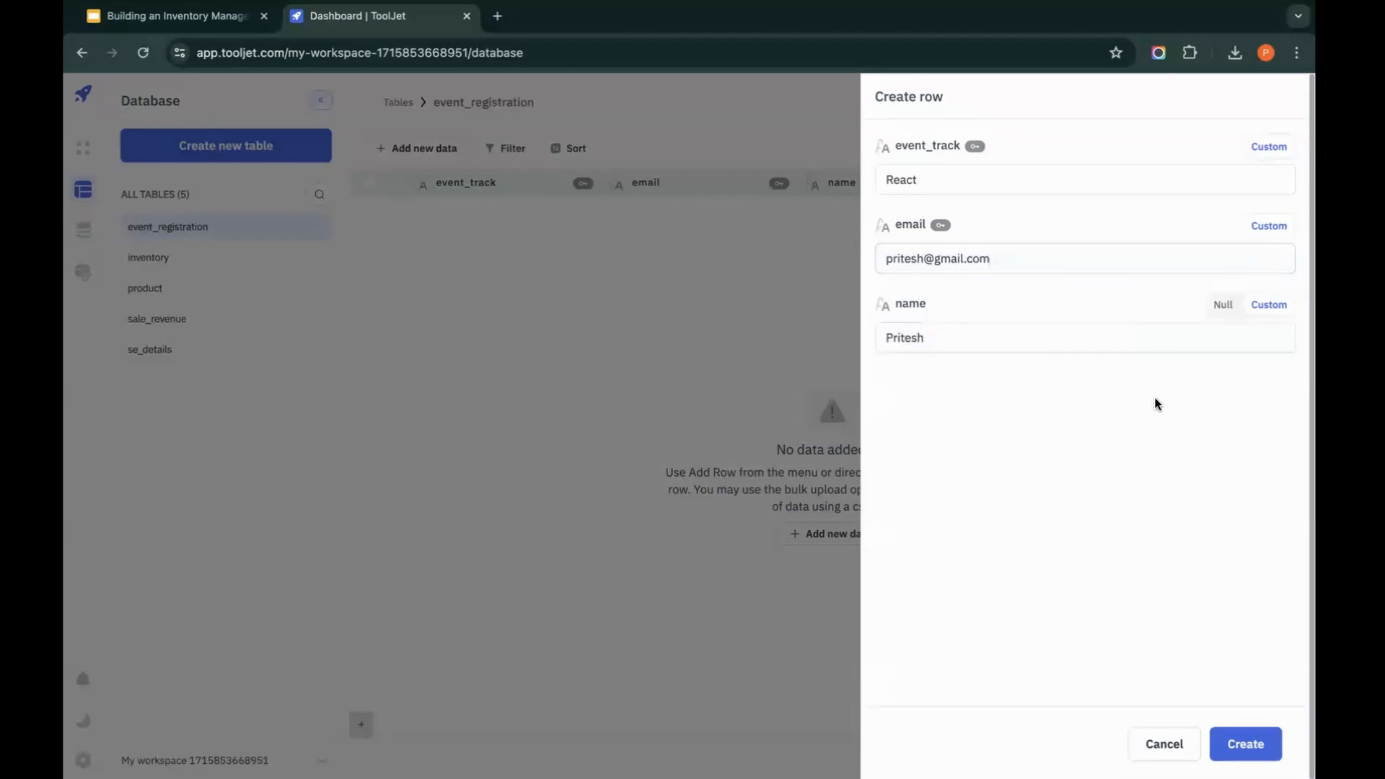
click(1241, 738)
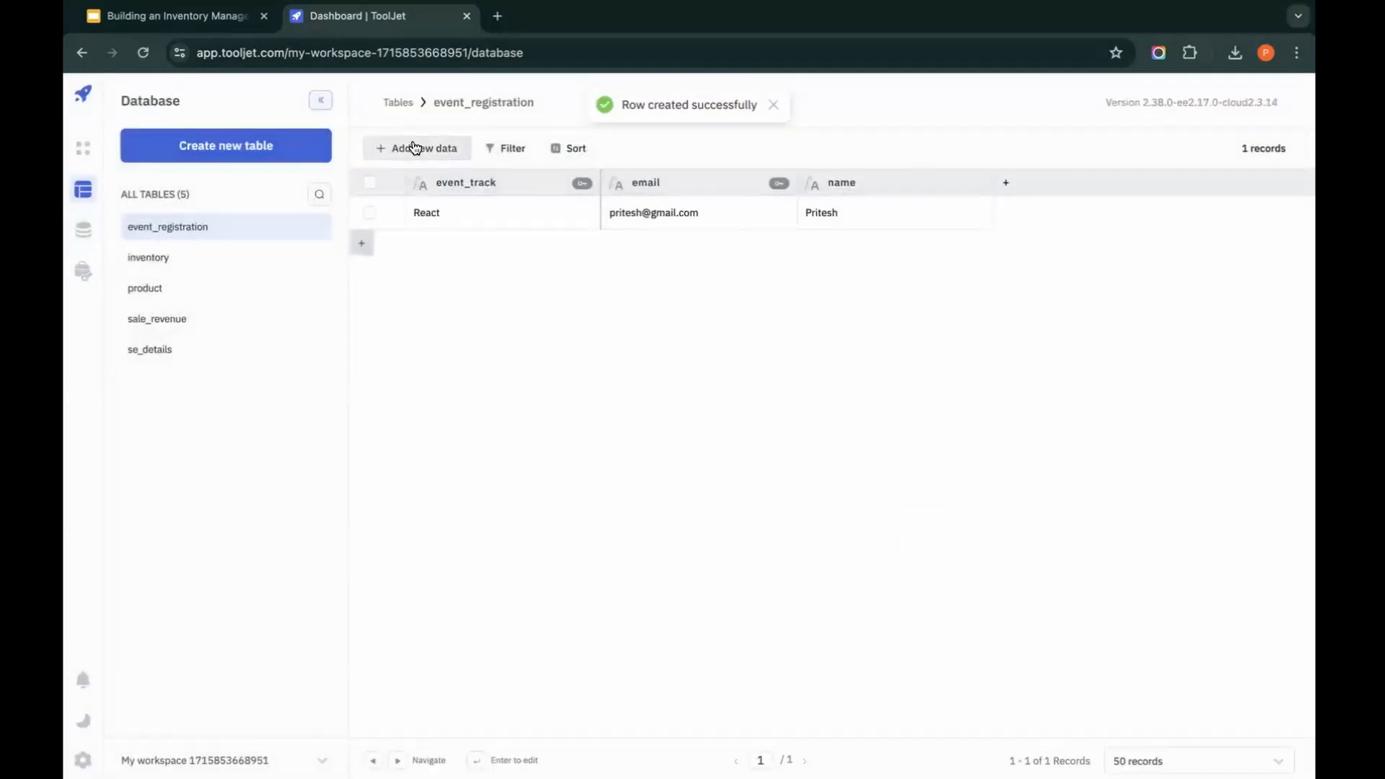
Step: Try to create a duplicate row with event_track React and the same registrant's email and name, then close the row form
click(415, 148)
click(423, 191)
click(1046, 178)
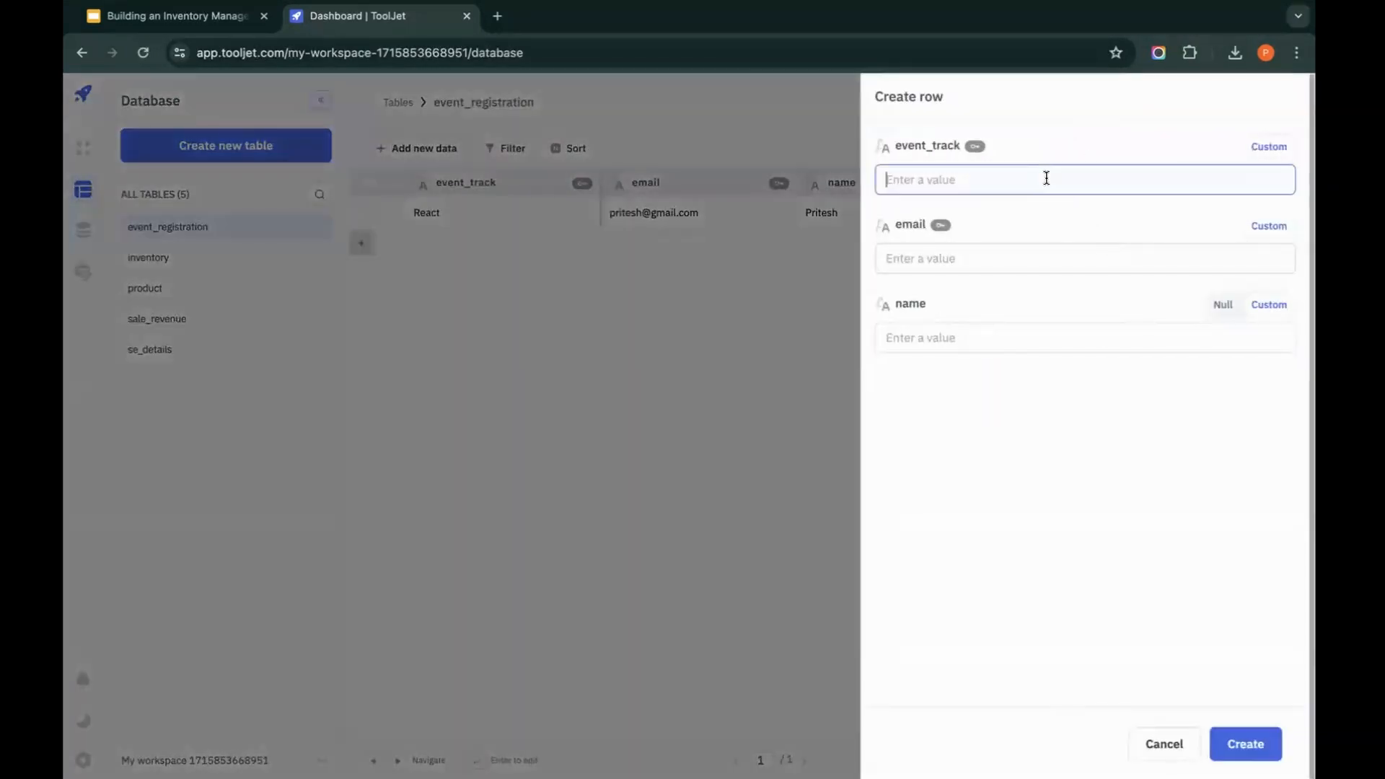
text(React)
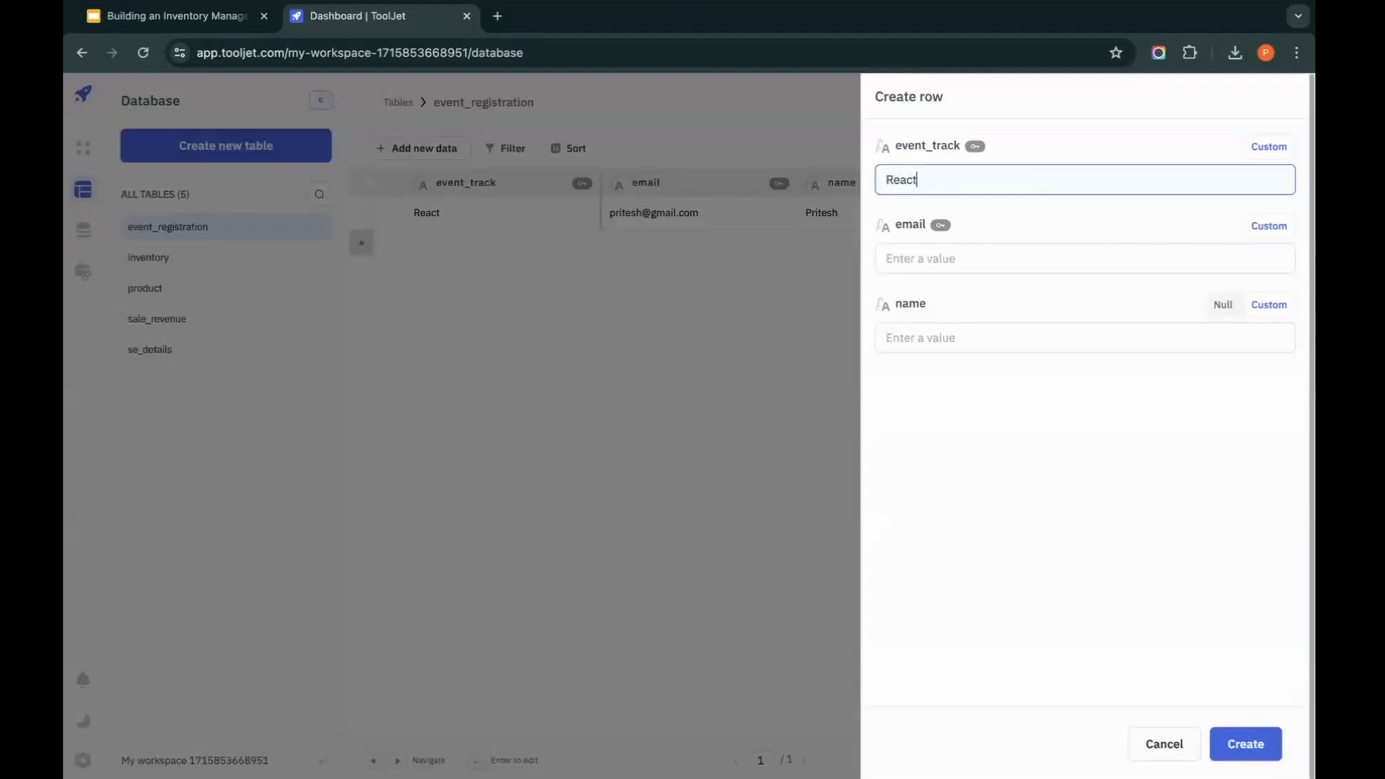
key(Tab)
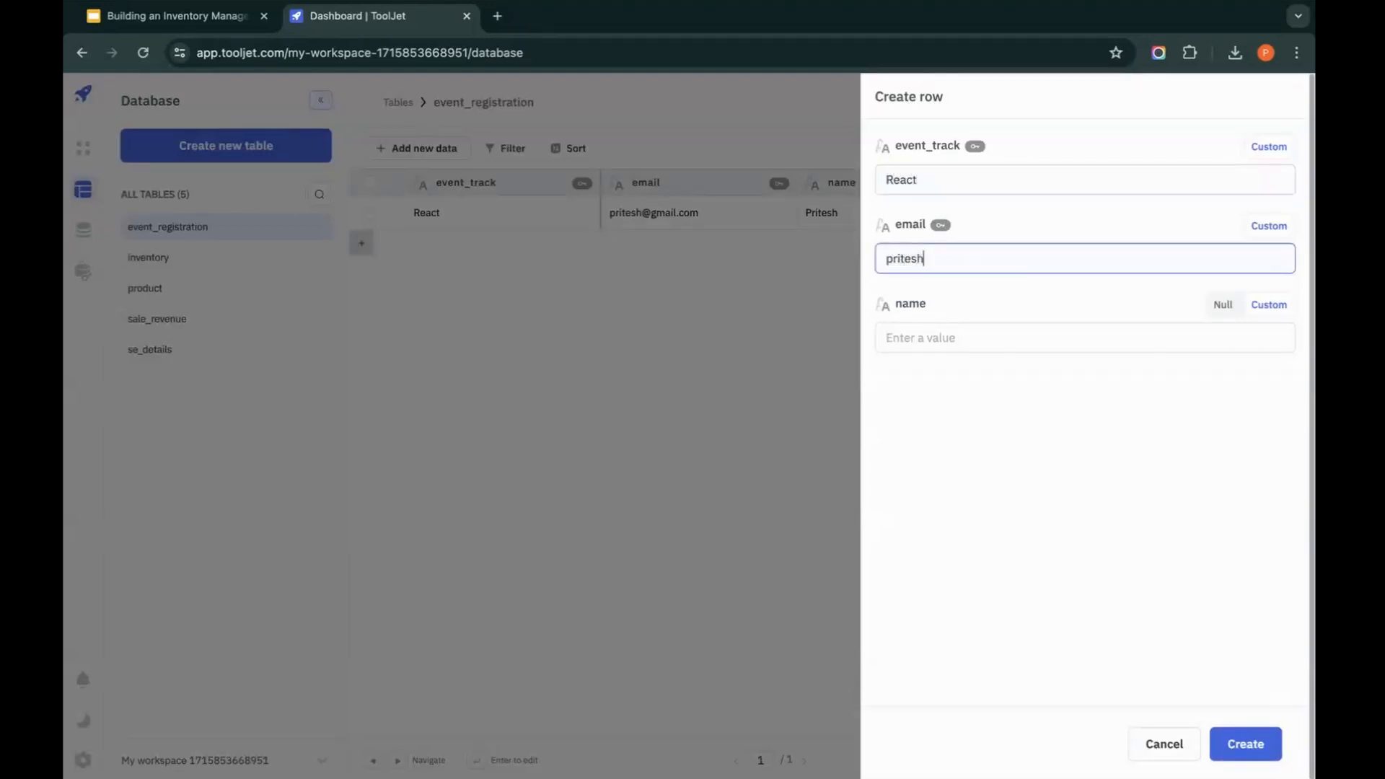
click(962, 326)
text(Pritesh)
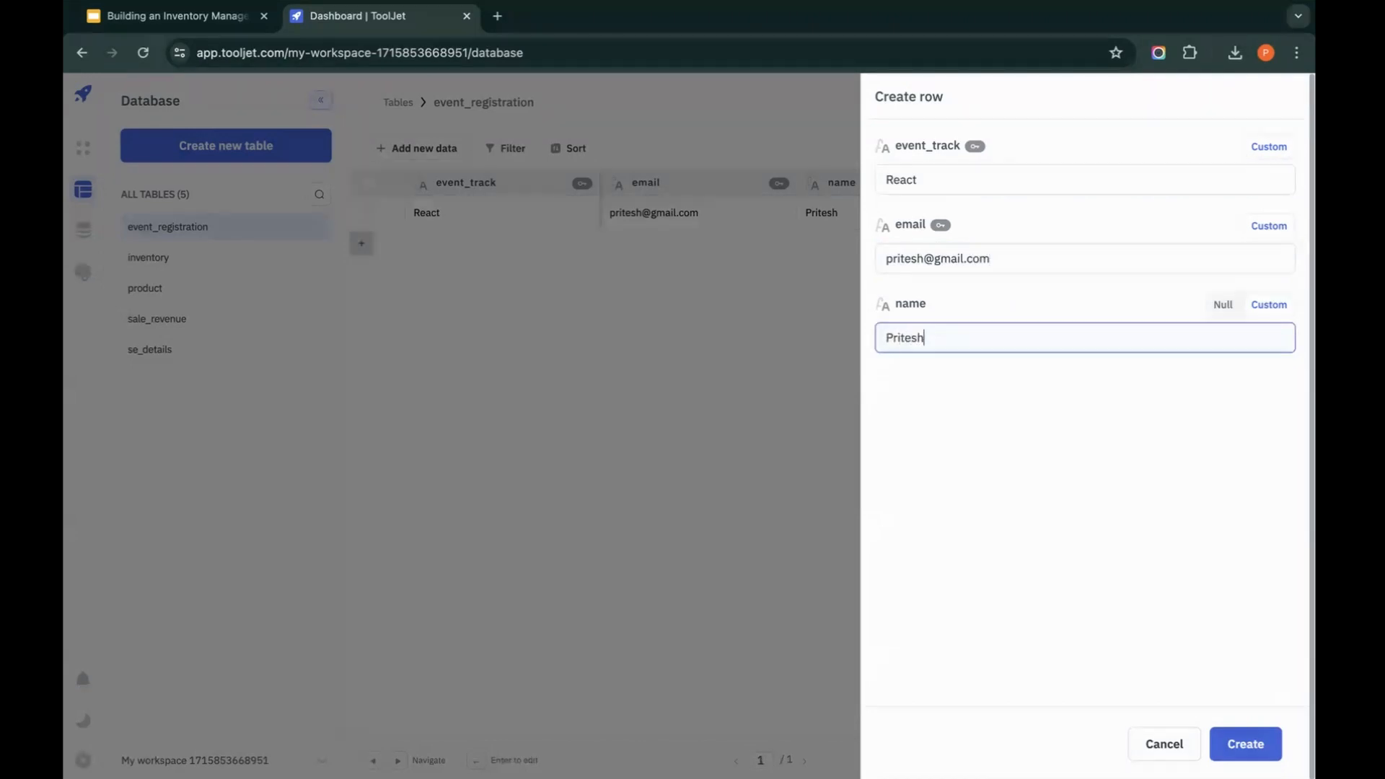
click(1253, 745)
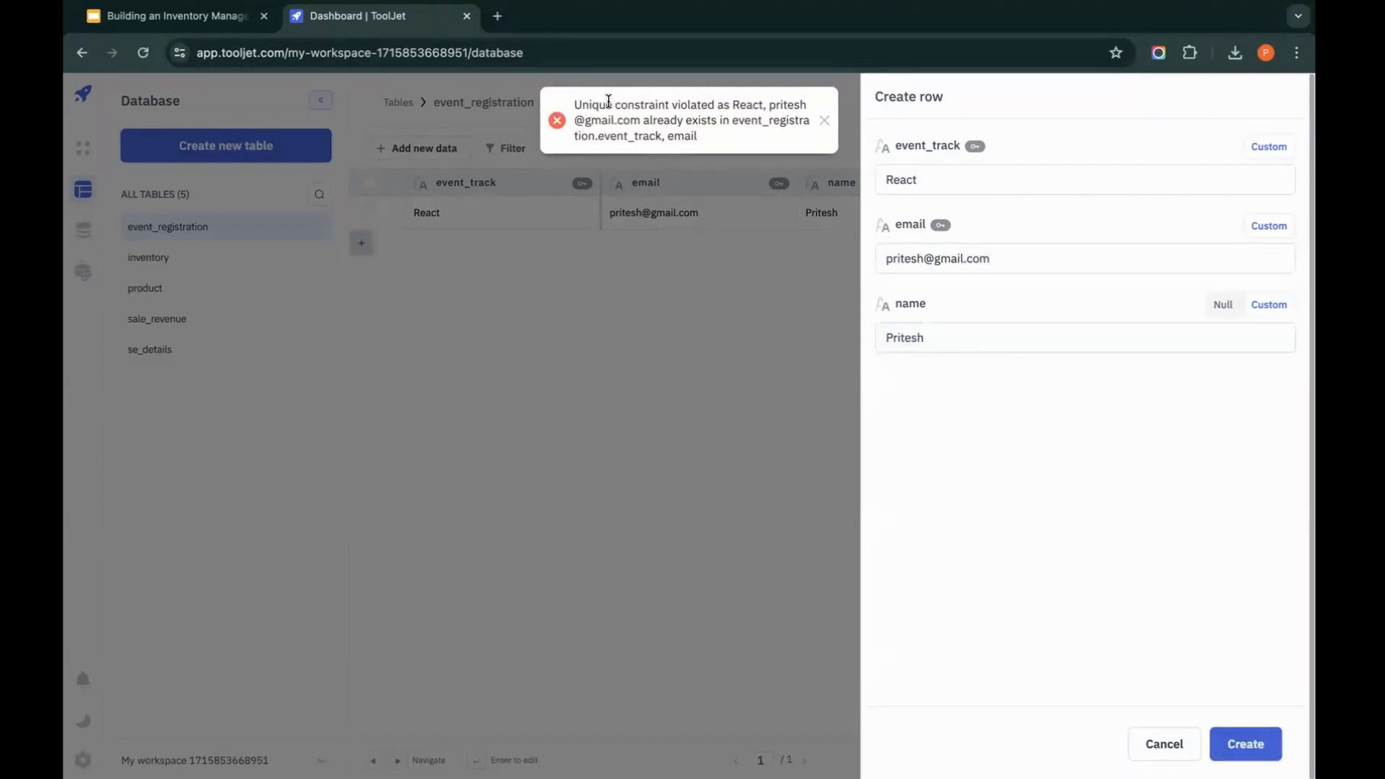
click(716, 154)
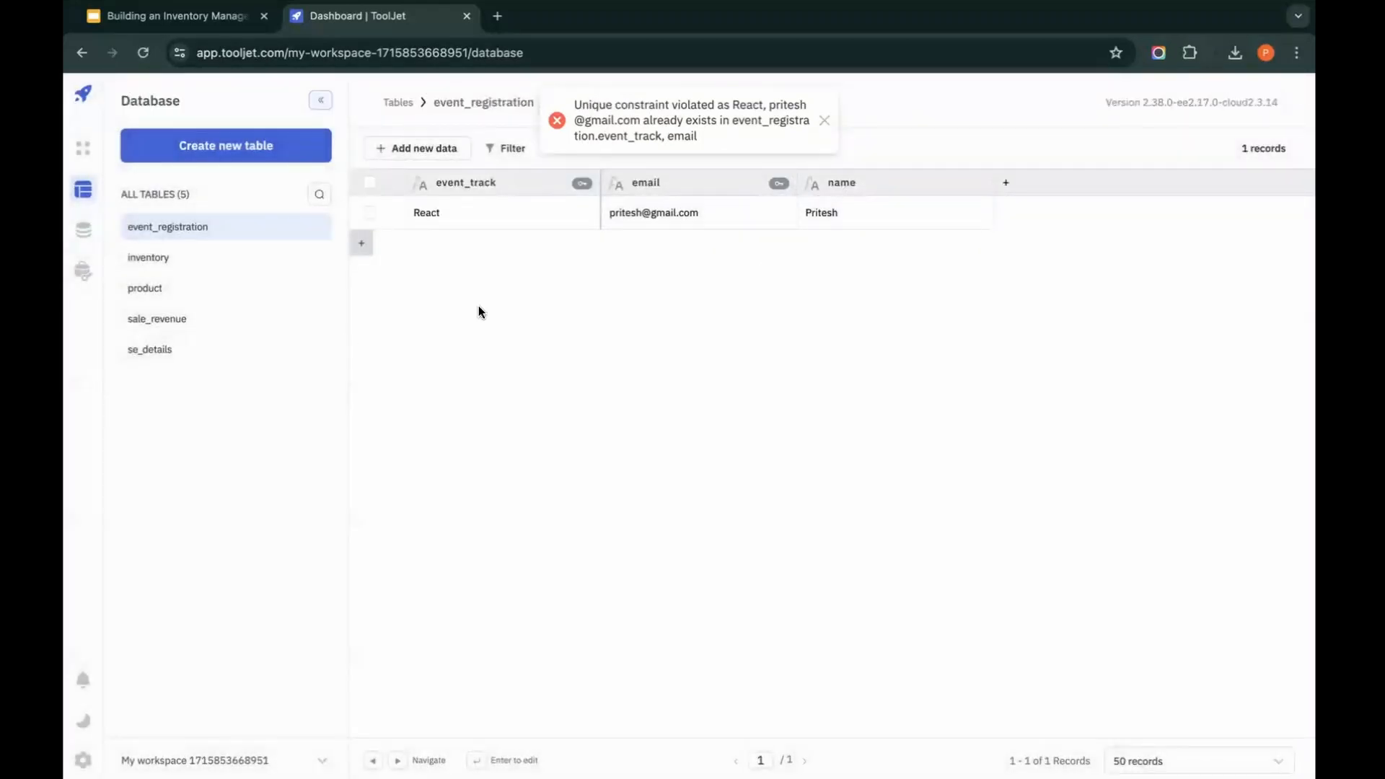
Step: Create another row with event_track React and a different registrant's email and name
click(443, 152)
click(433, 189)
click(1010, 180)
text(React)
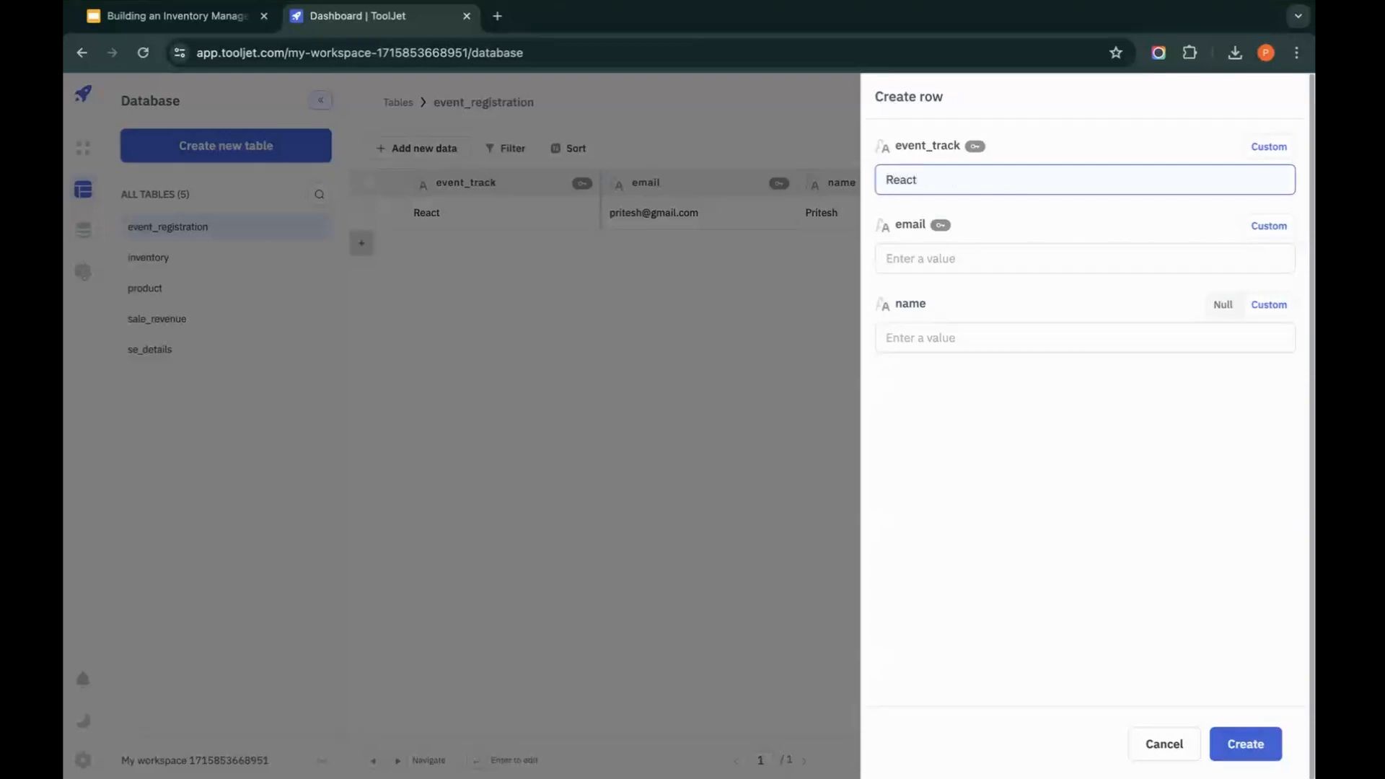
key(Tab)
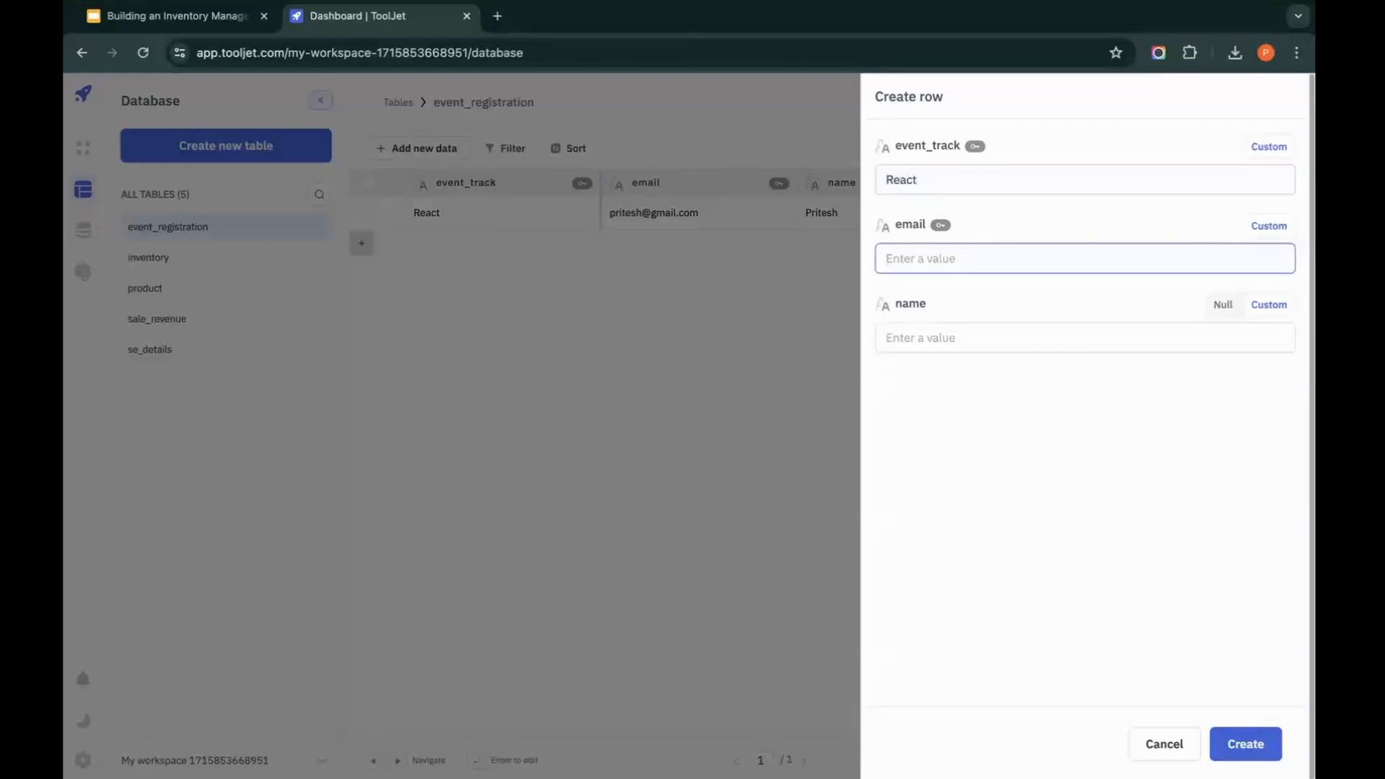
key(Tab)
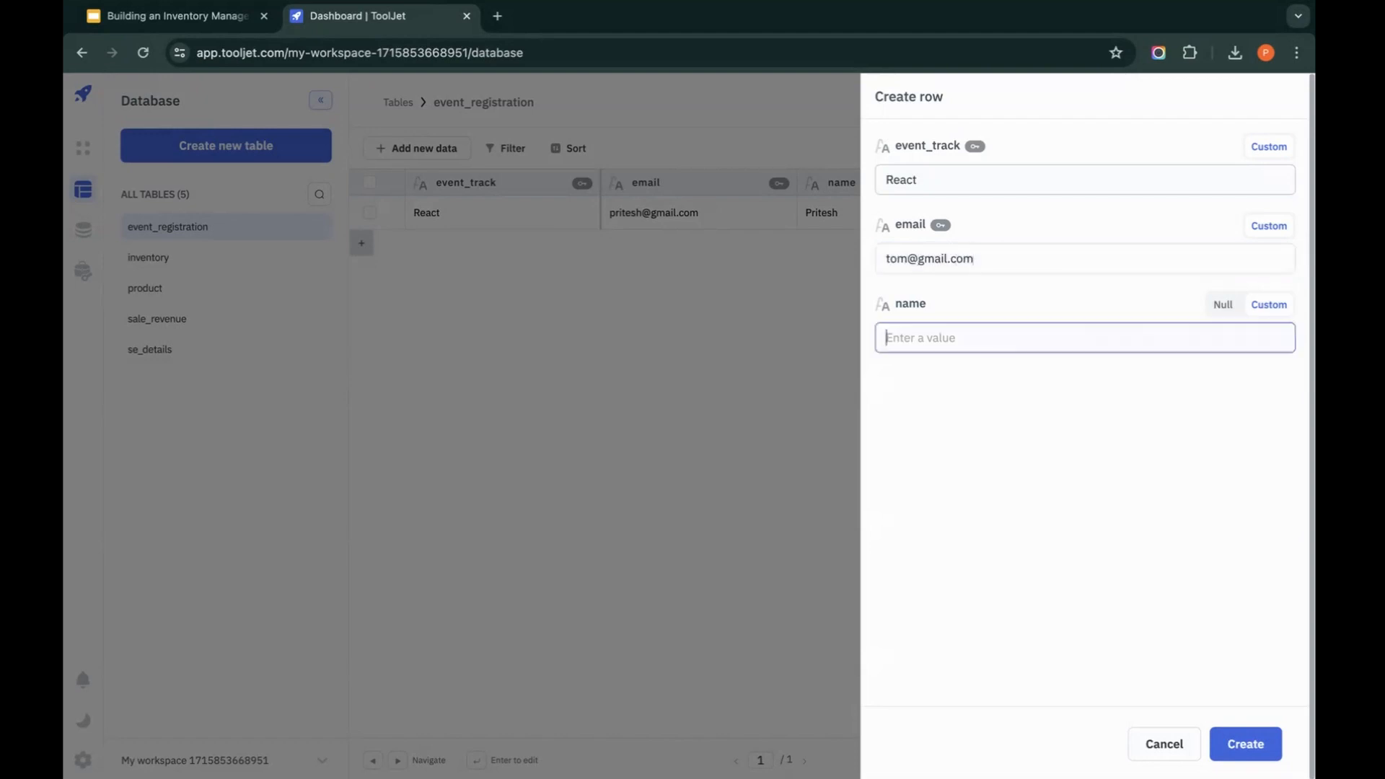
text(Tom)
click(1248, 741)
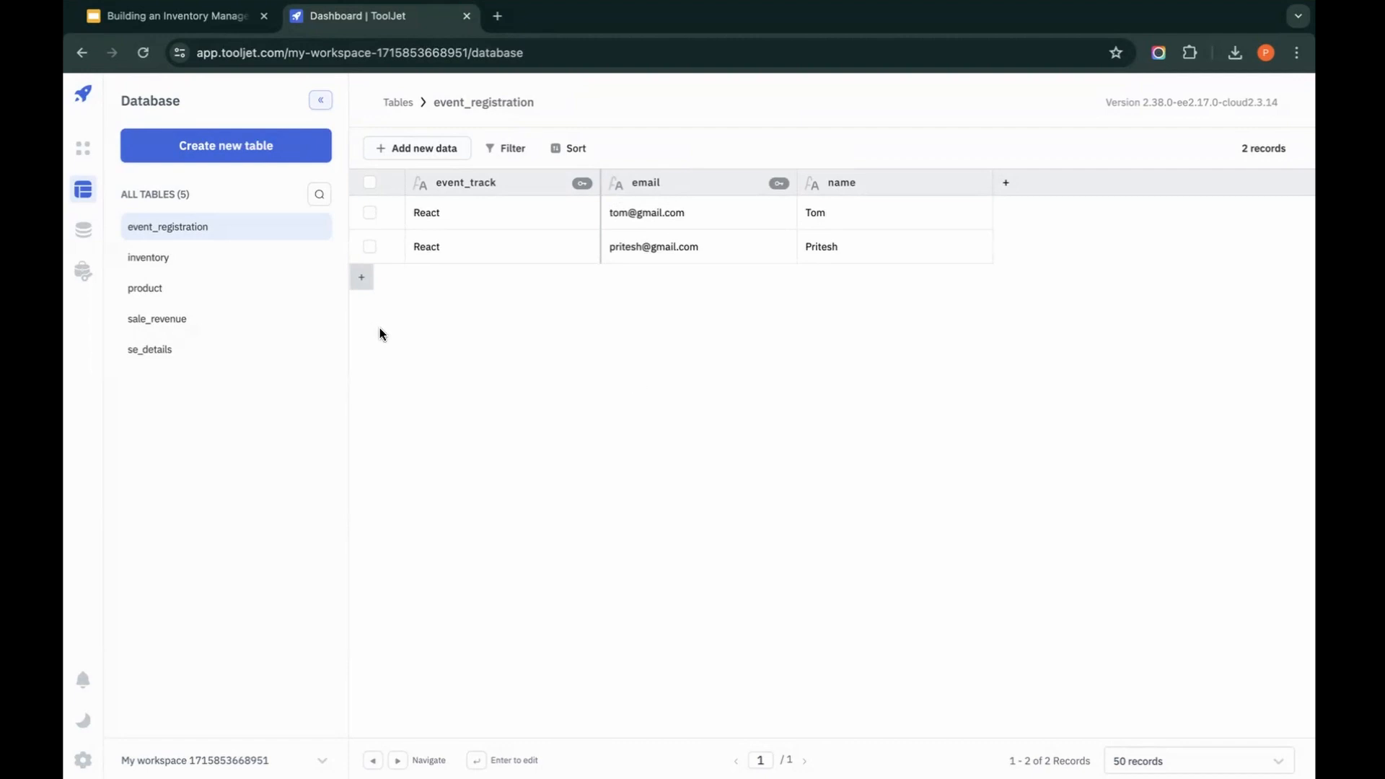
Step: Compare the product_id values in the product table with those in the inventory table
click(202, 289)
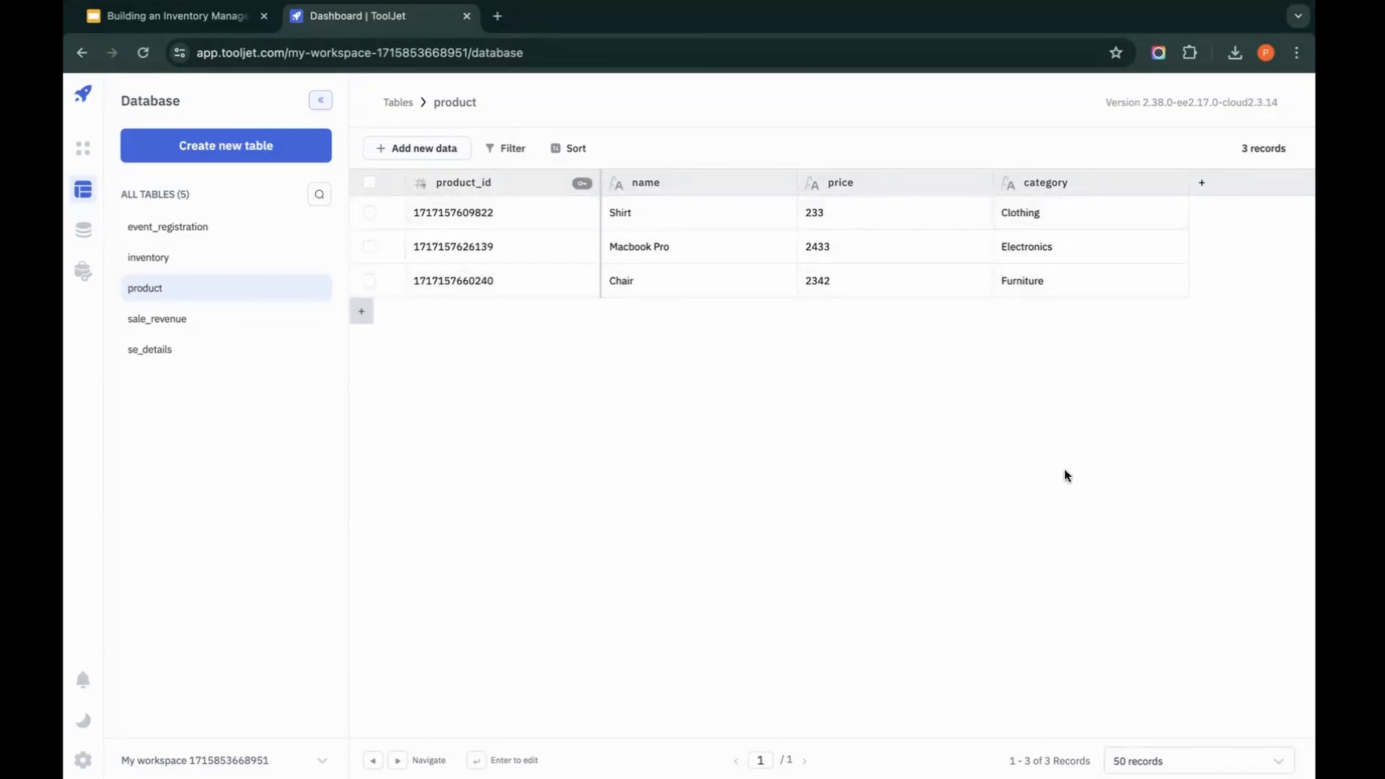
click(171, 265)
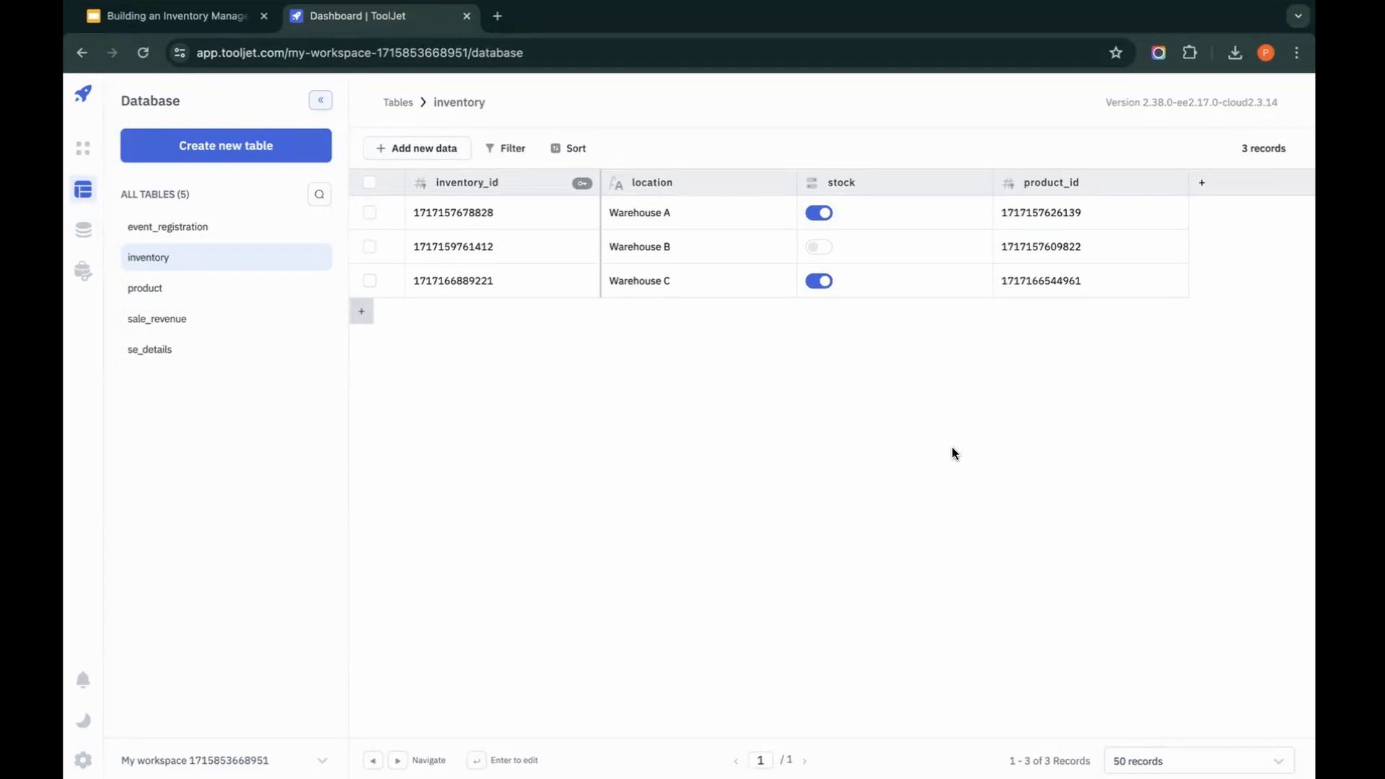
click(176, 289)
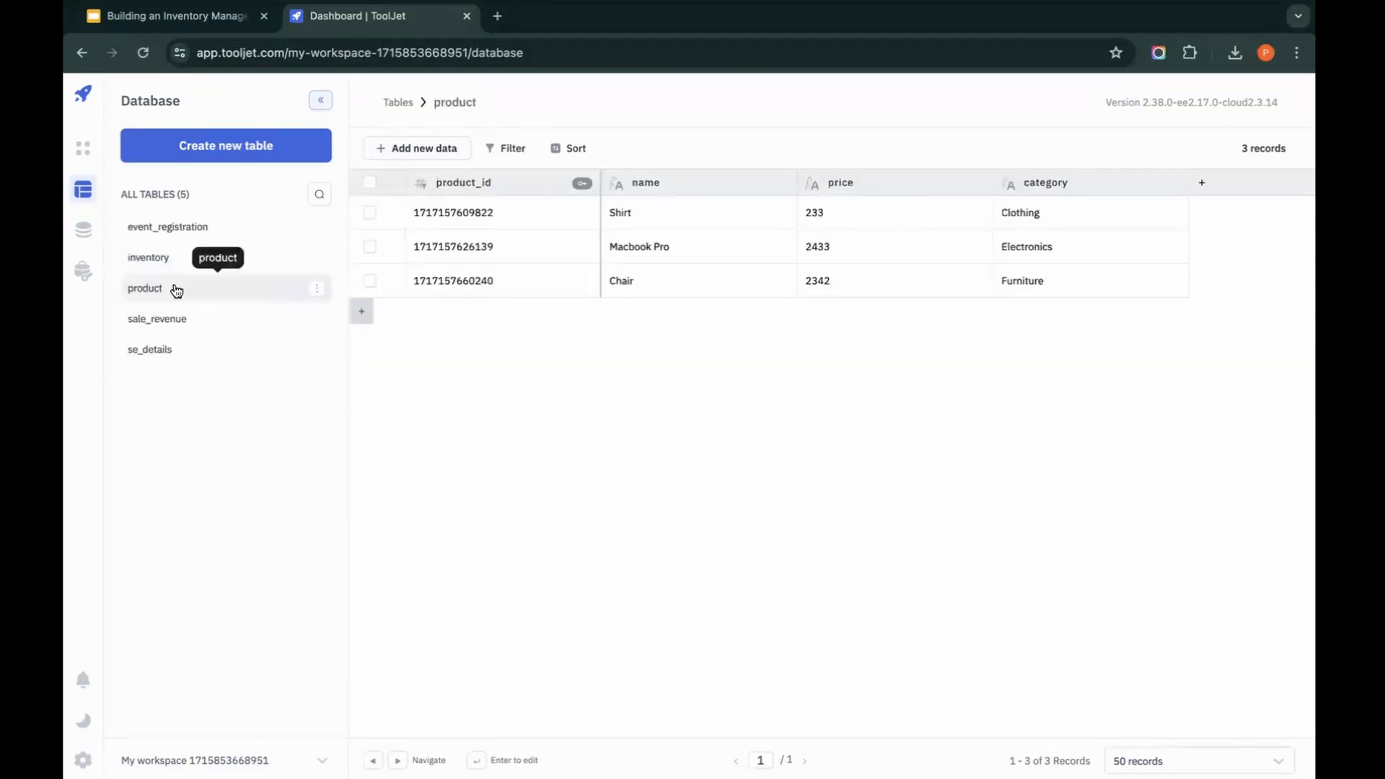
Step: Open the foreign key relation settings for the inventory table's product_id column
click(173, 257)
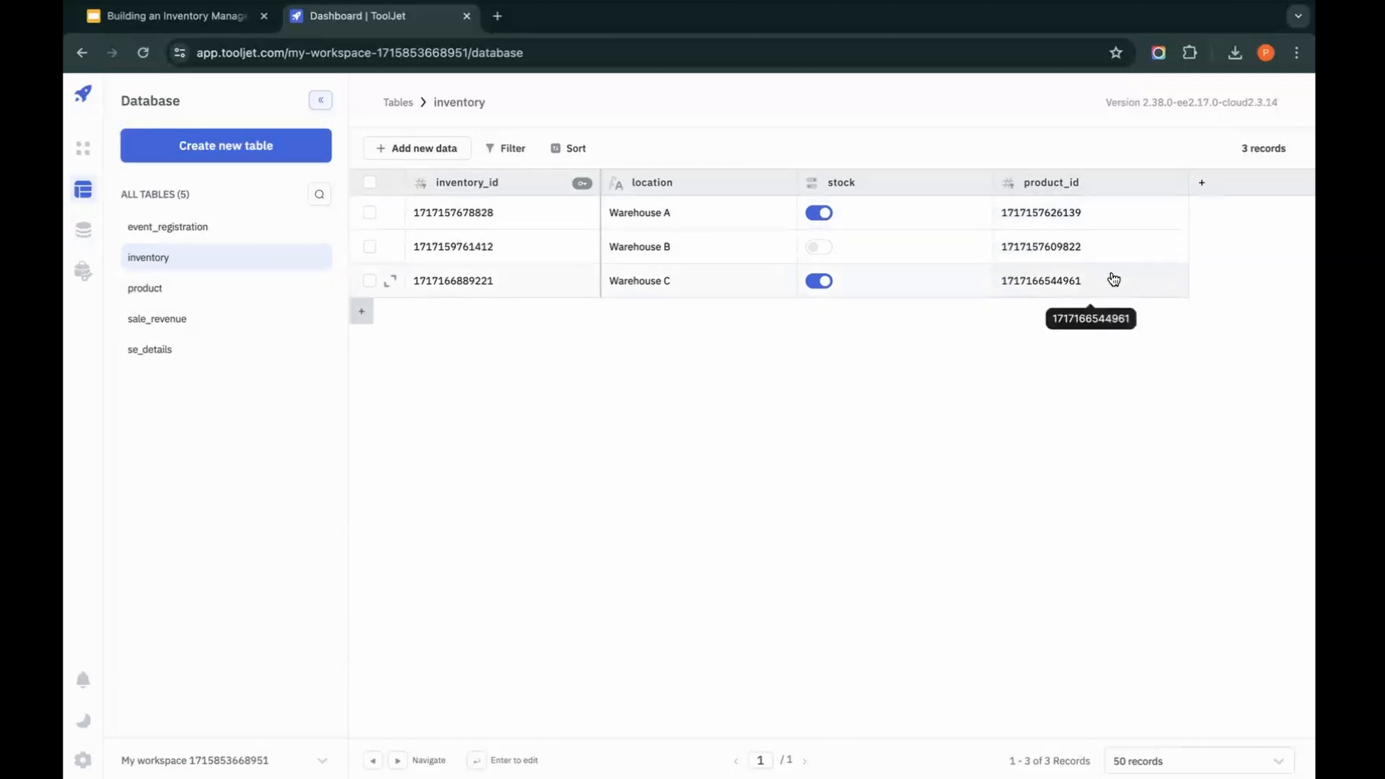
click(1179, 183)
click(1165, 226)
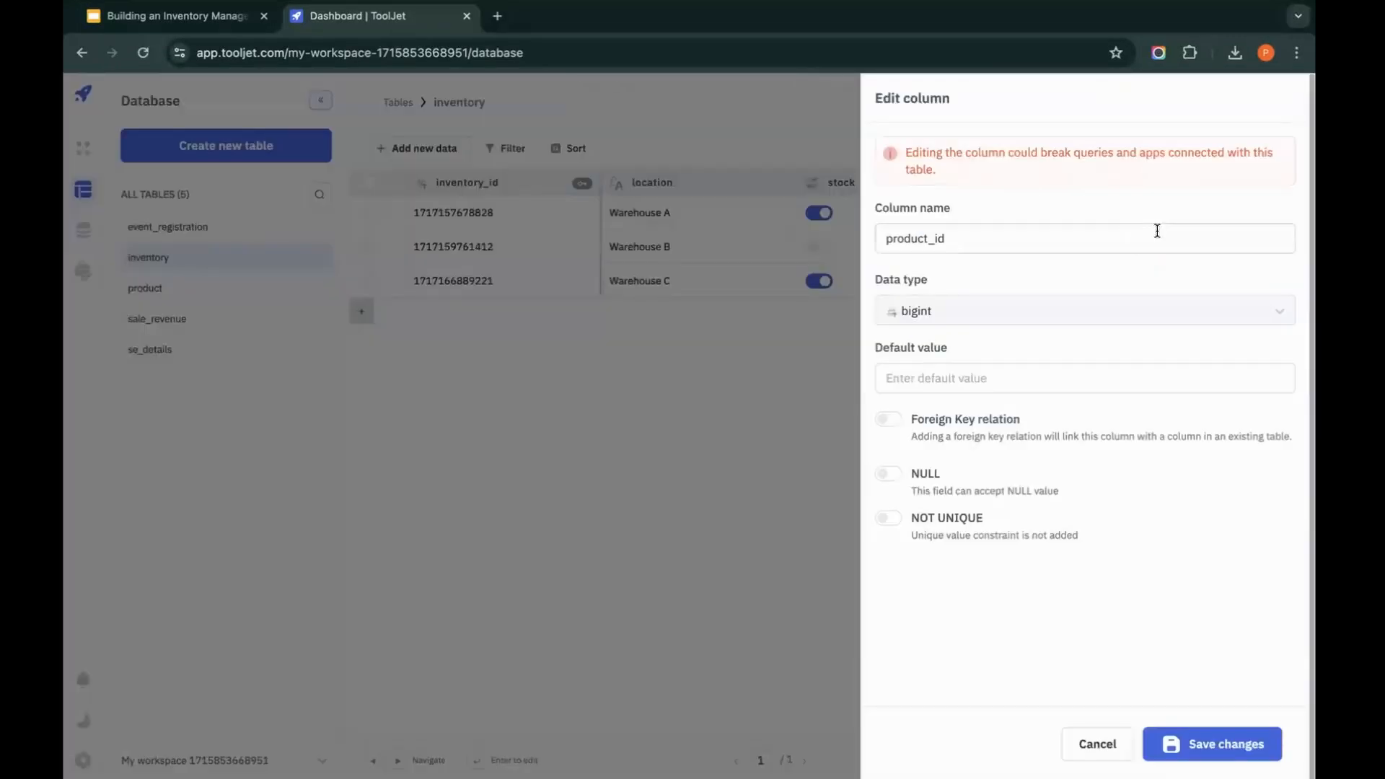
click(889, 420)
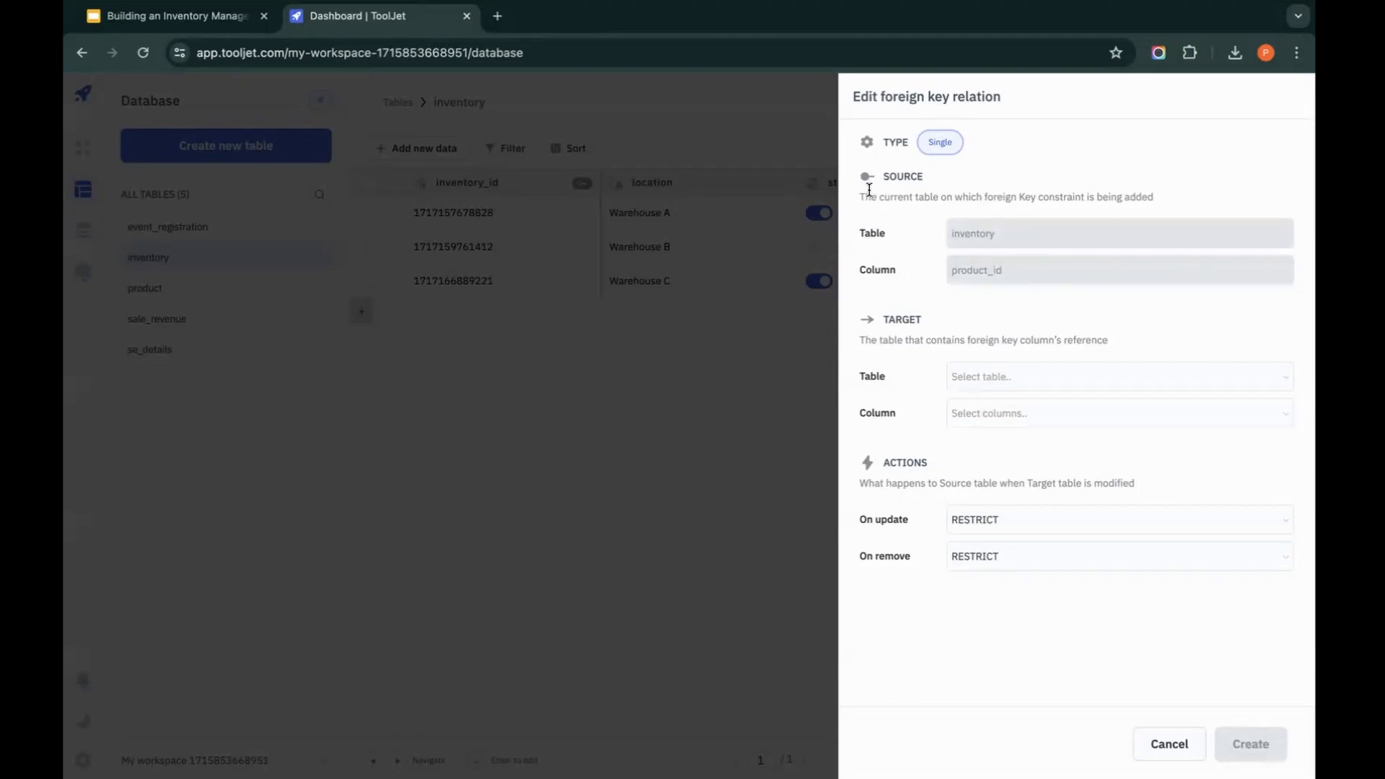
double_click(913, 177)
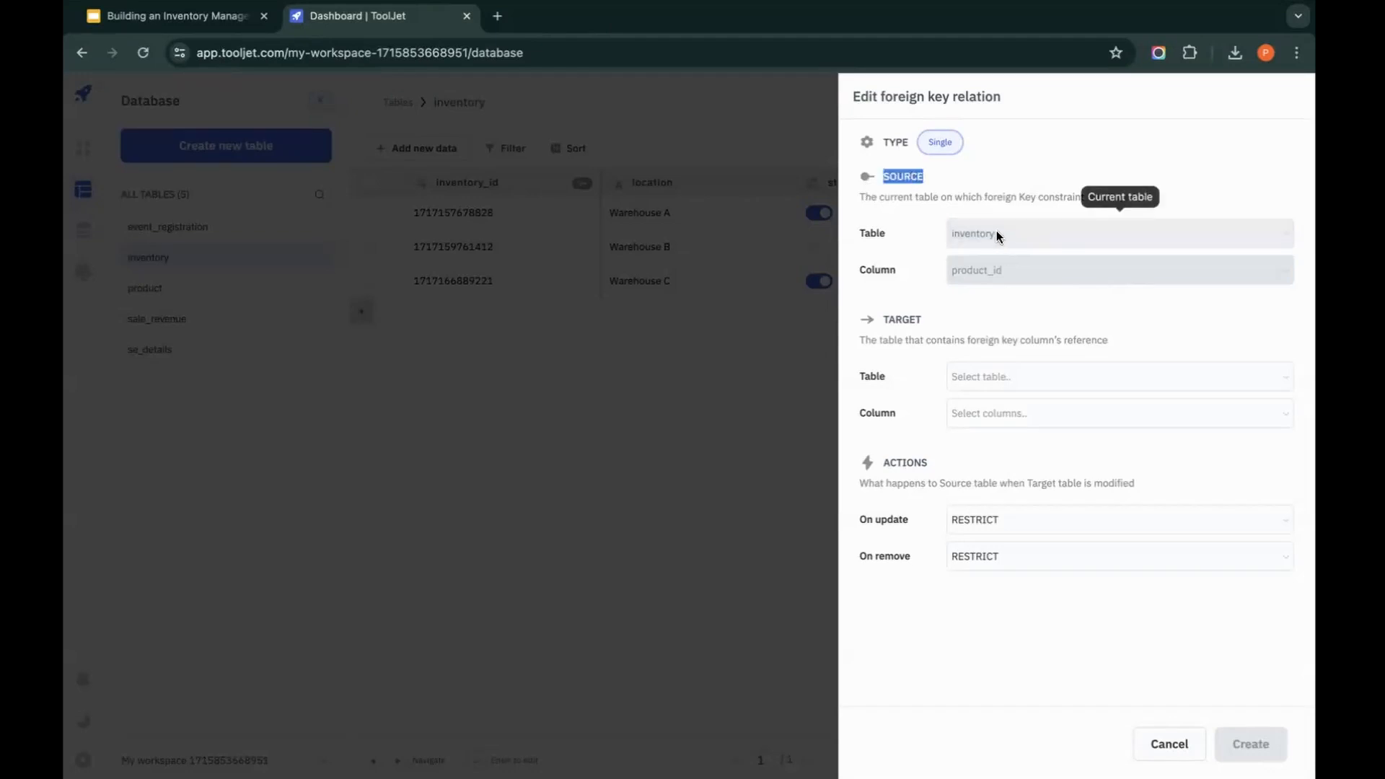
click(977, 197)
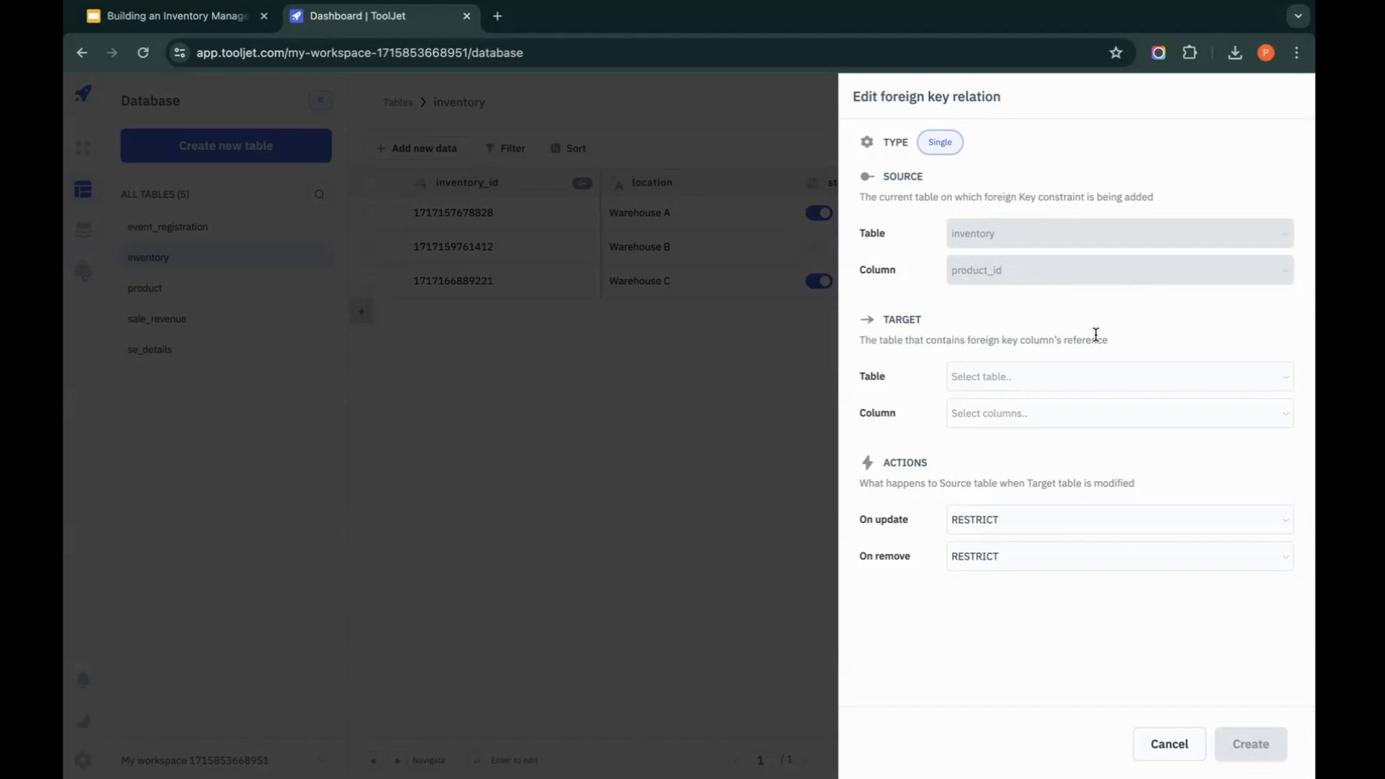
Step: Try to create a foreign key relation targeting the product table's product_id column, then cancel the relation and the column edit
click(1078, 378)
click(993, 442)
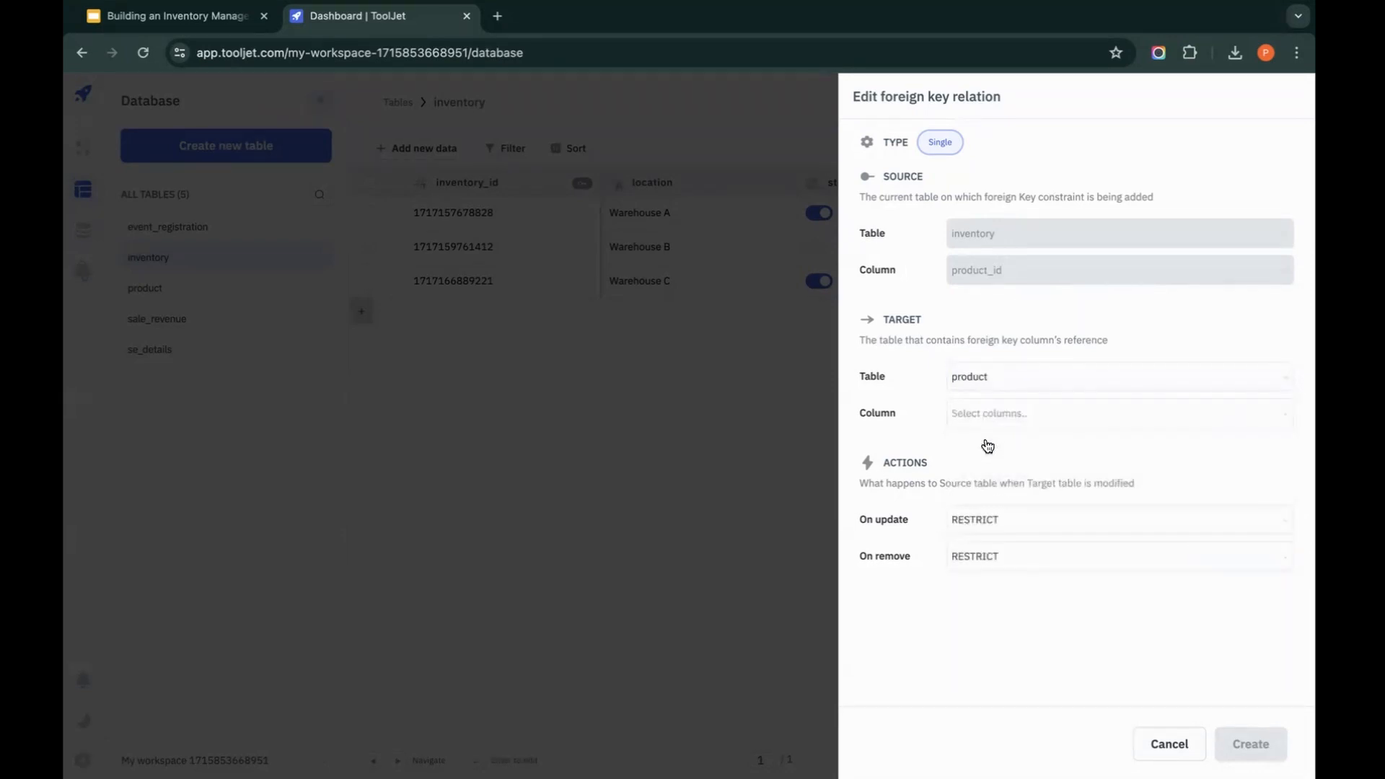
click(1033, 413)
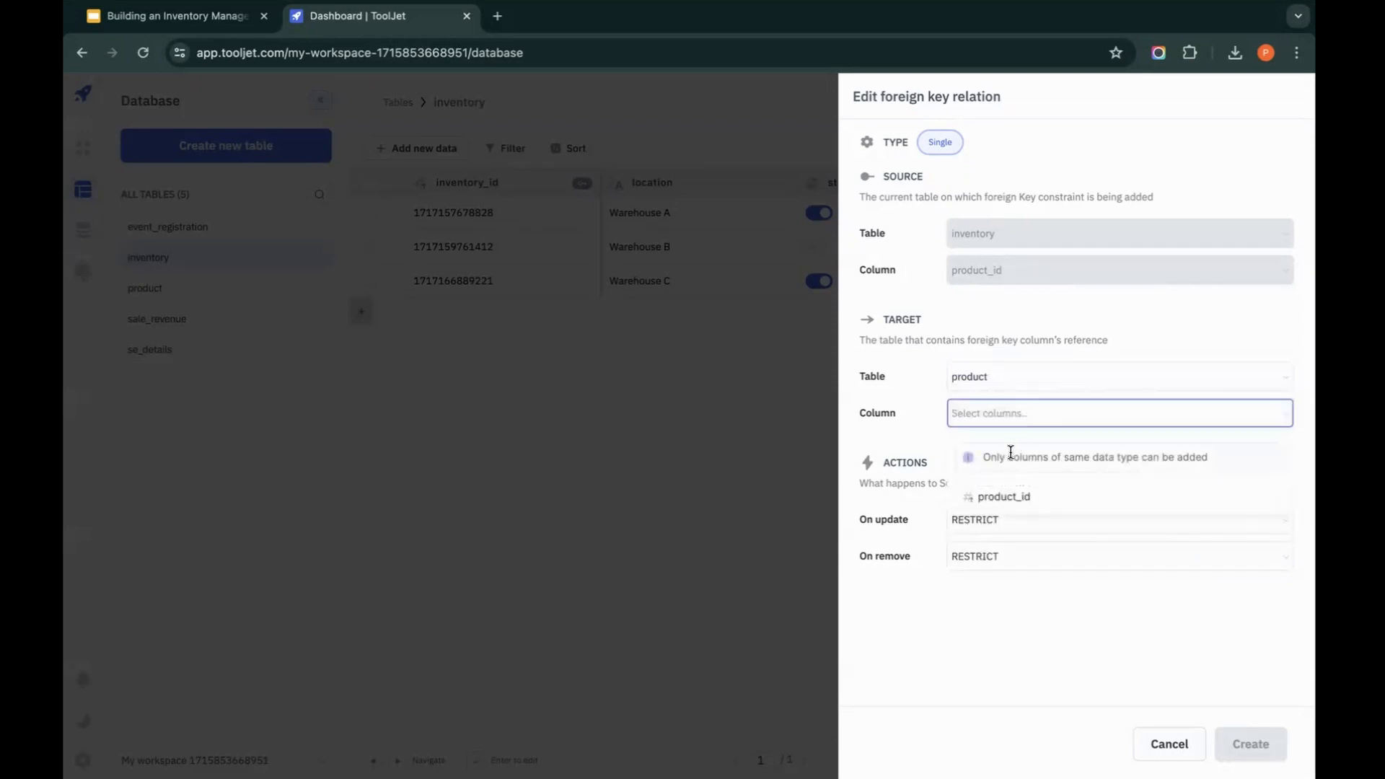
click(997, 498)
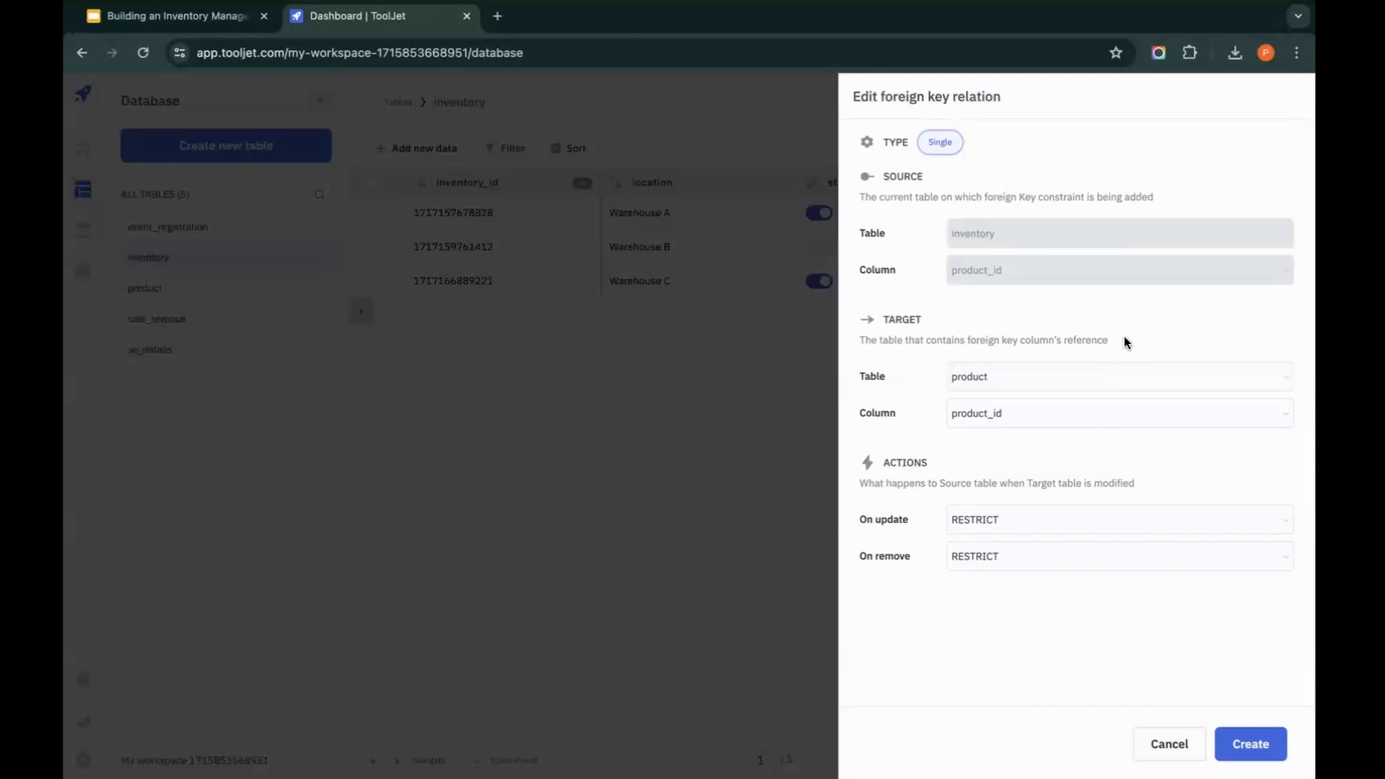
double_click(906, 464)
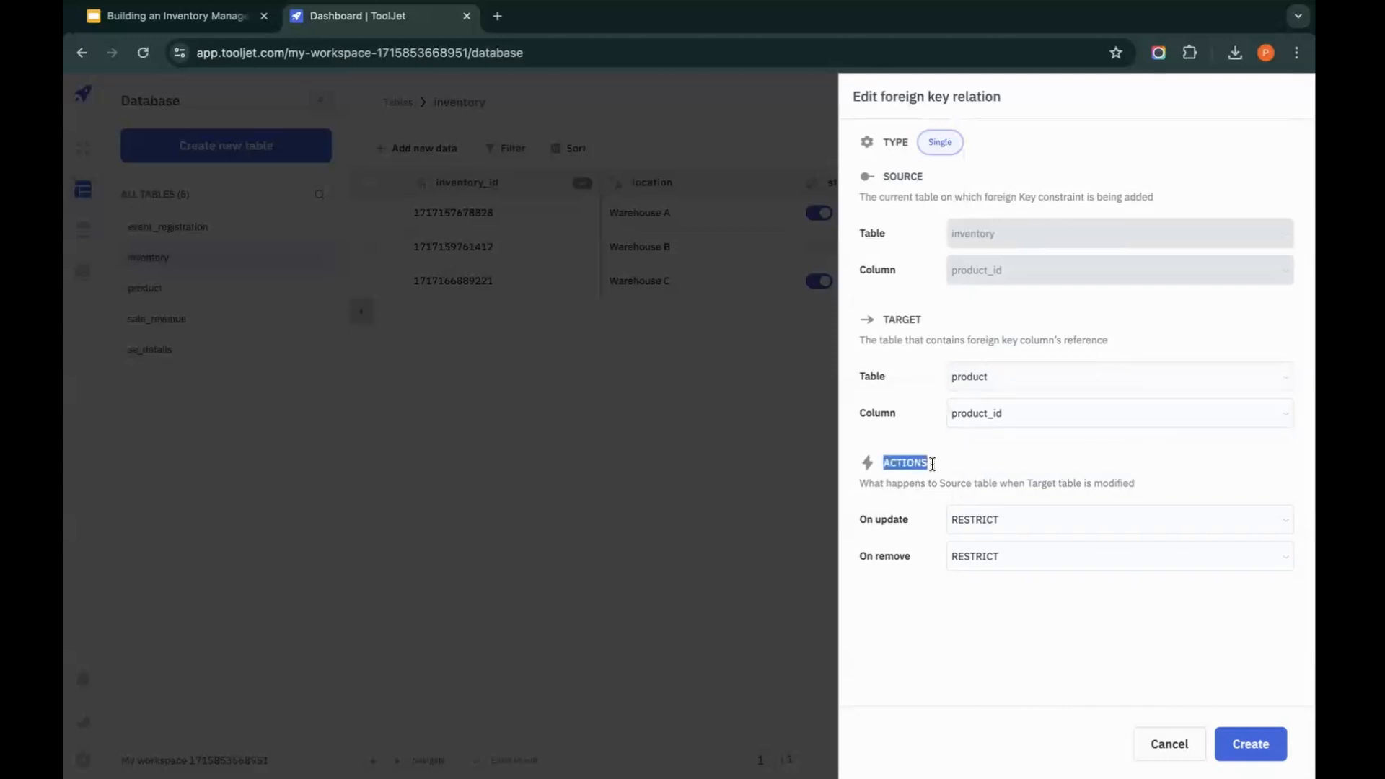
click(1000, 467)
click(1251, 746)
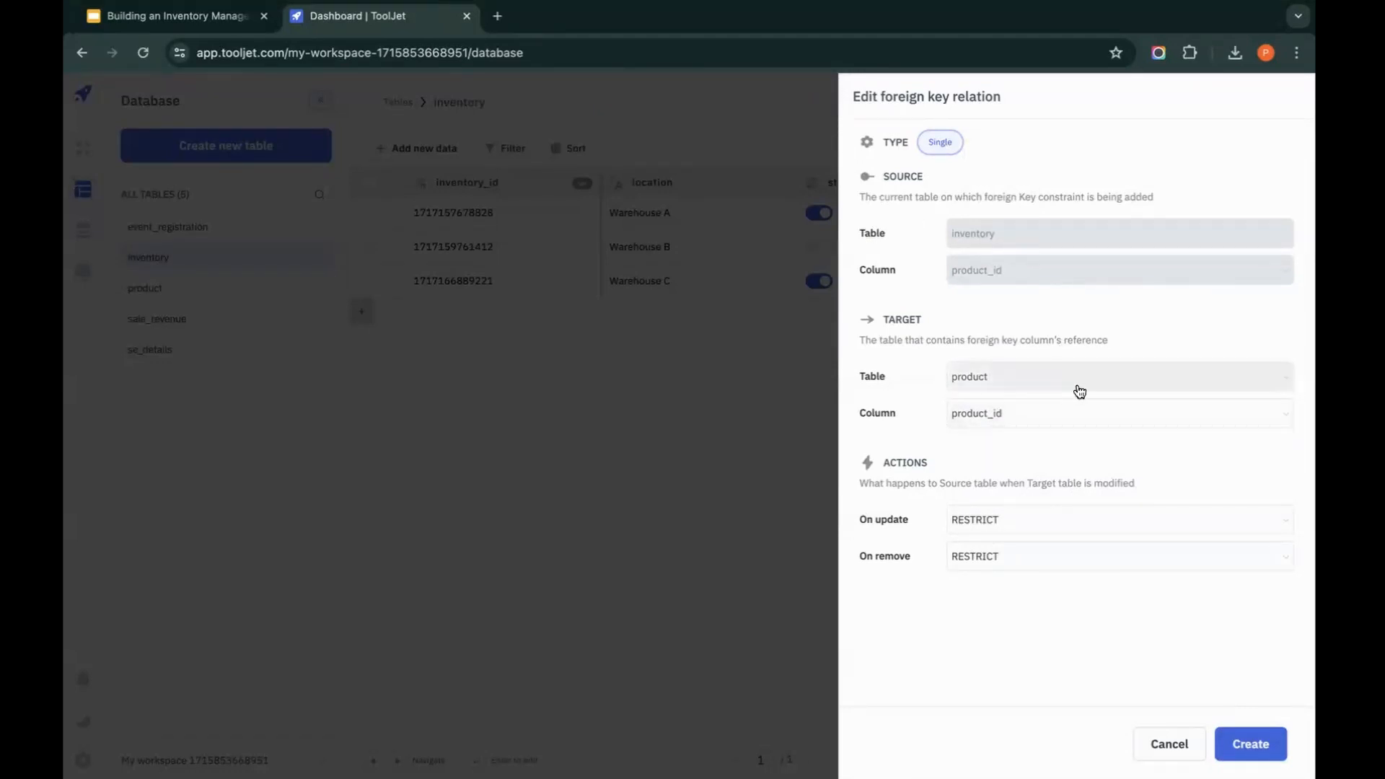
click(1187, 746)
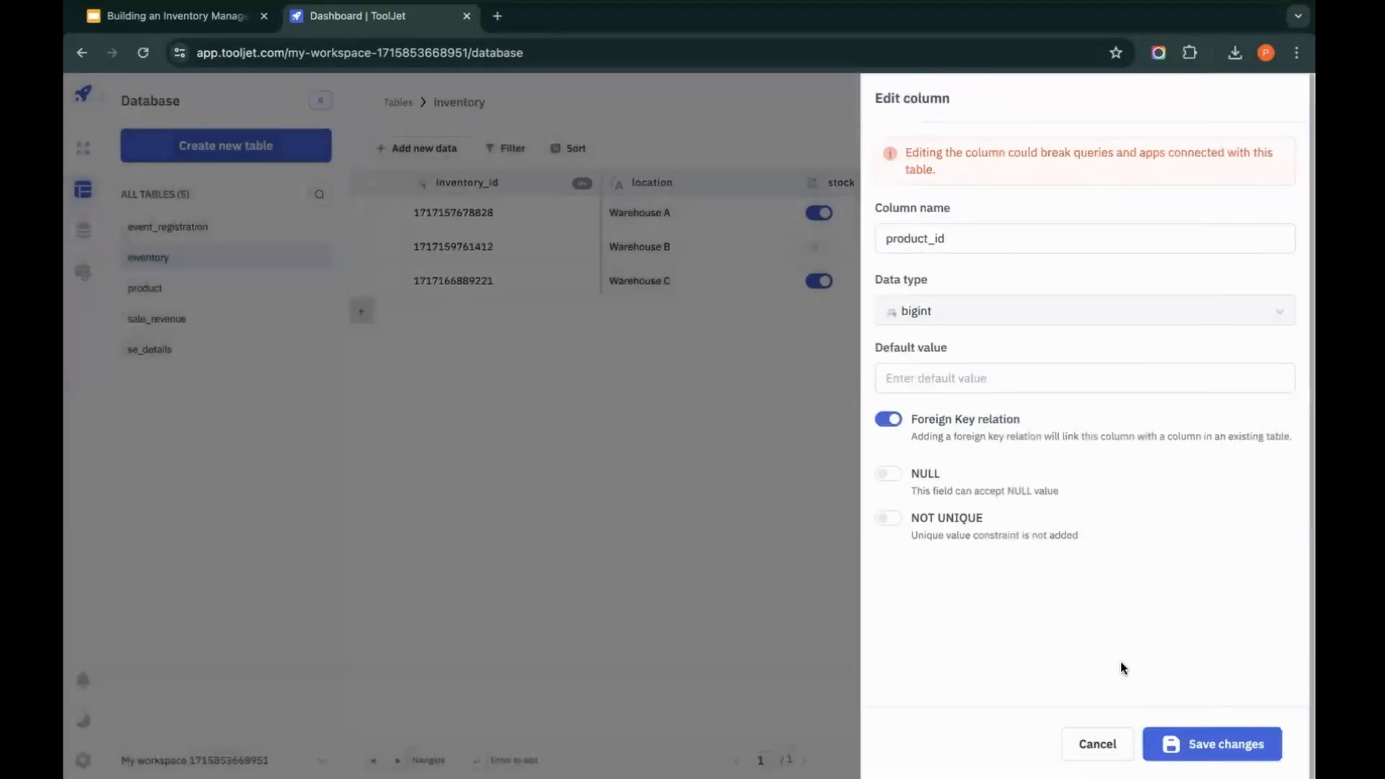
click(1095, 744)
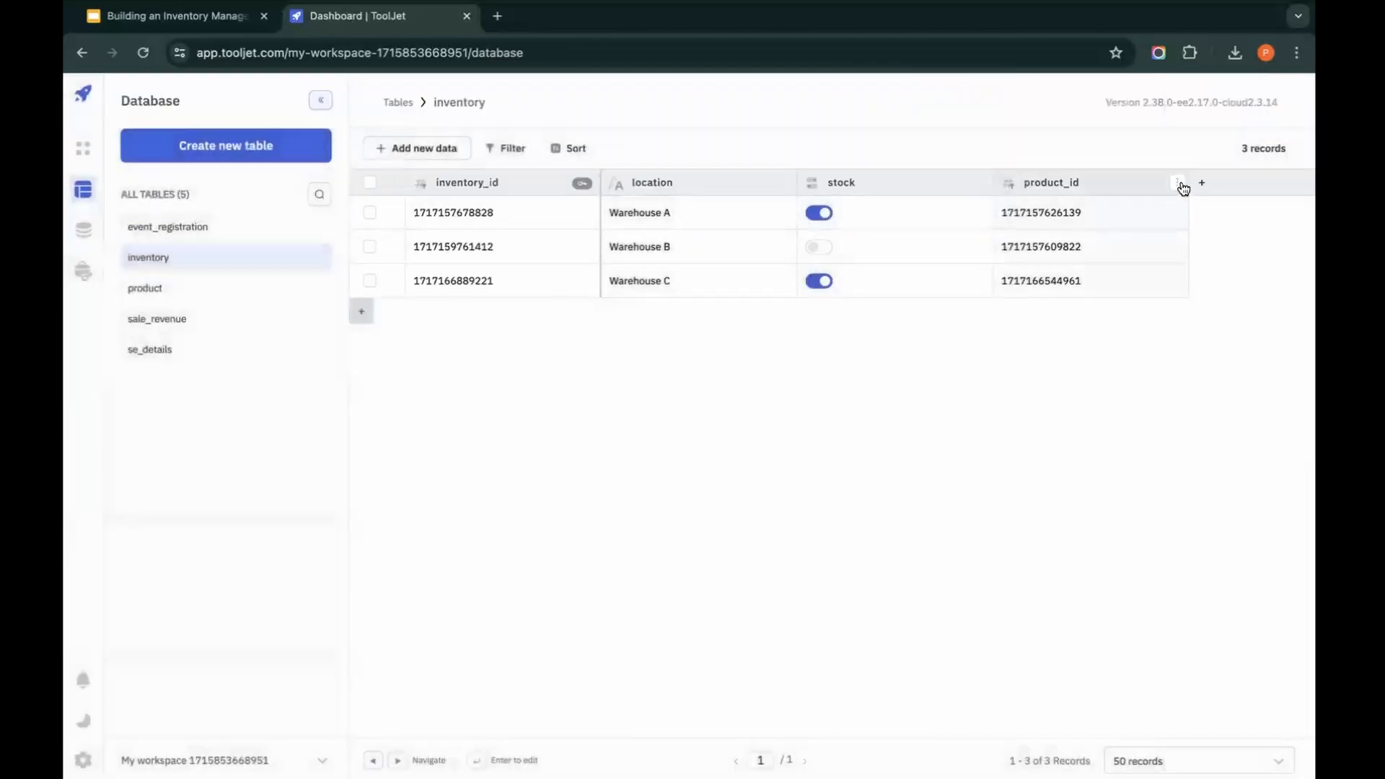
Step: Retry linking inventory's product_id column to product.product_id through a foreign key, then close the relation and column forms
click(1180, 184)
click(1163, 219)
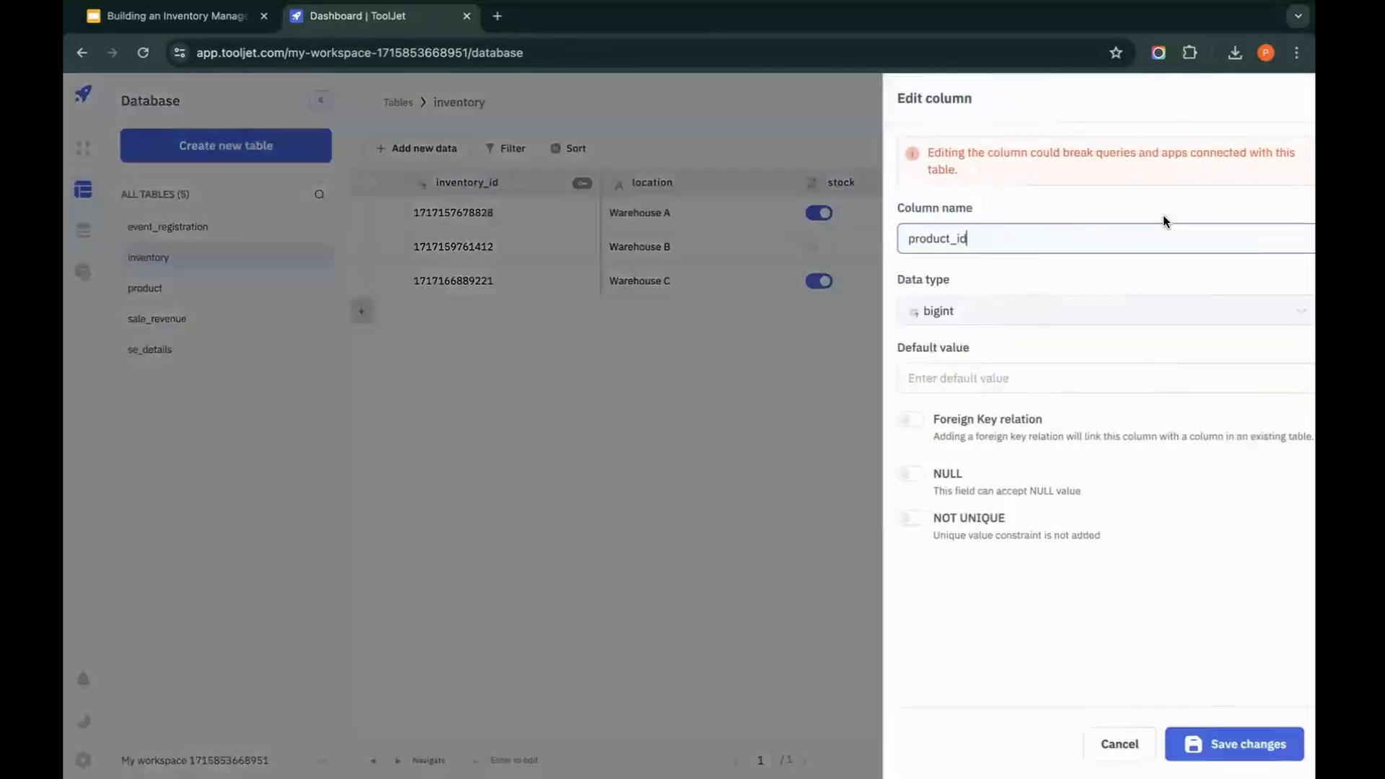
click(892, 427)
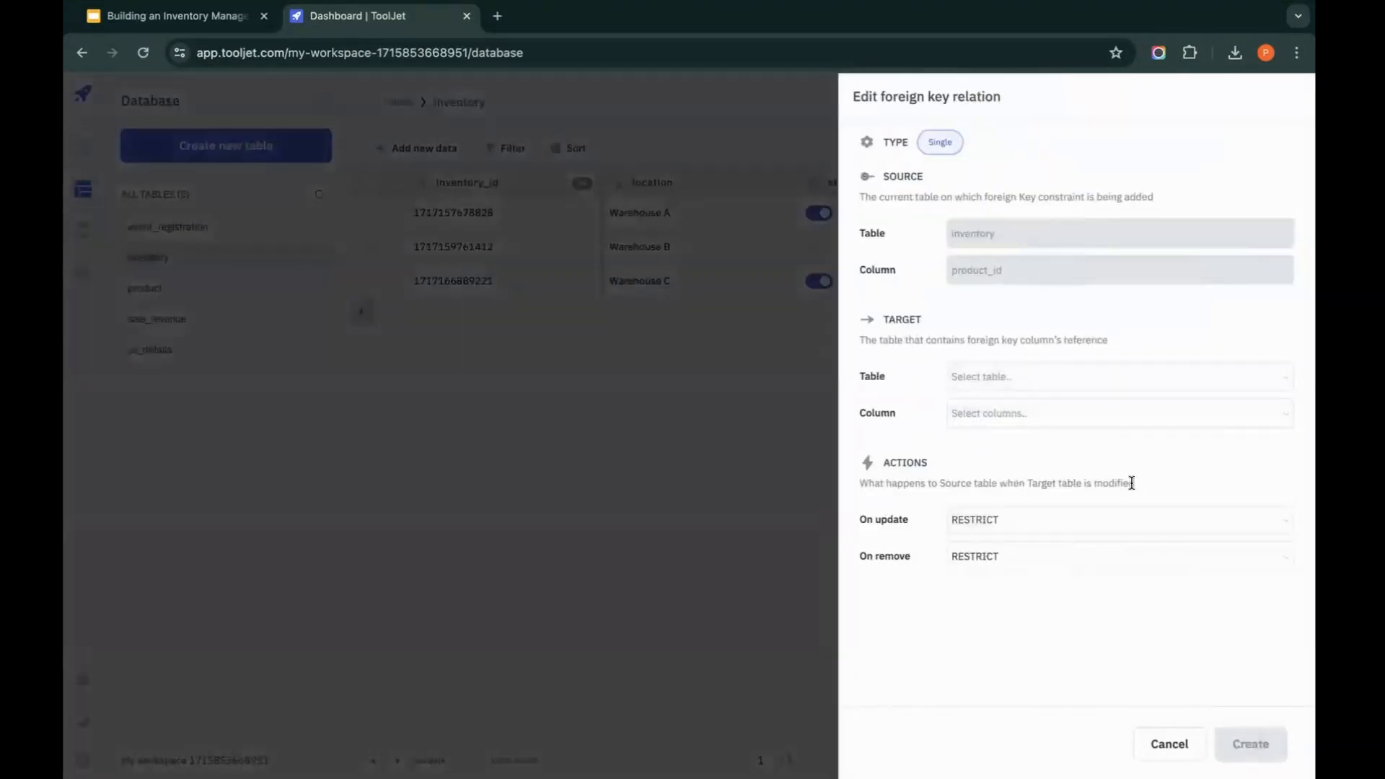
click(1153, 394)
click(1076, 446)
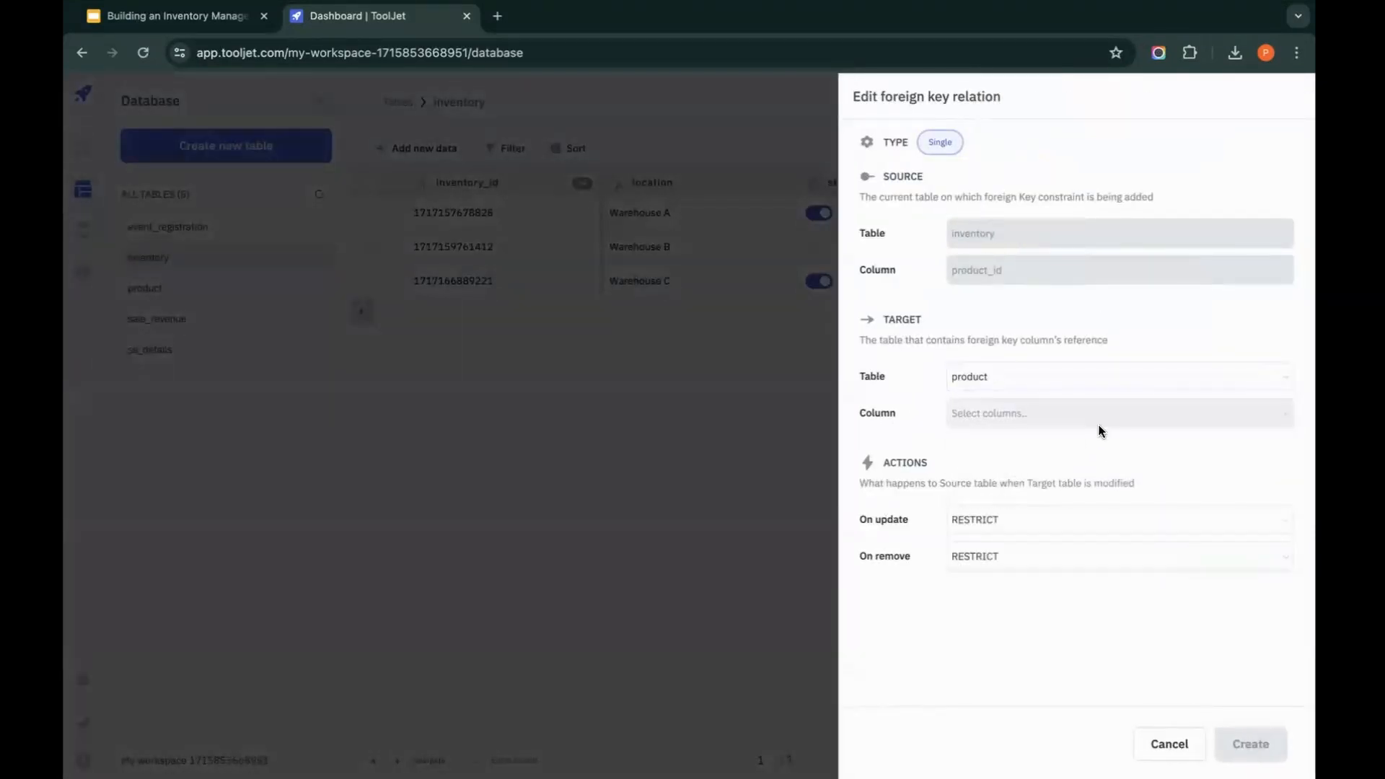
click(1097, 424)
click(1039, 498)
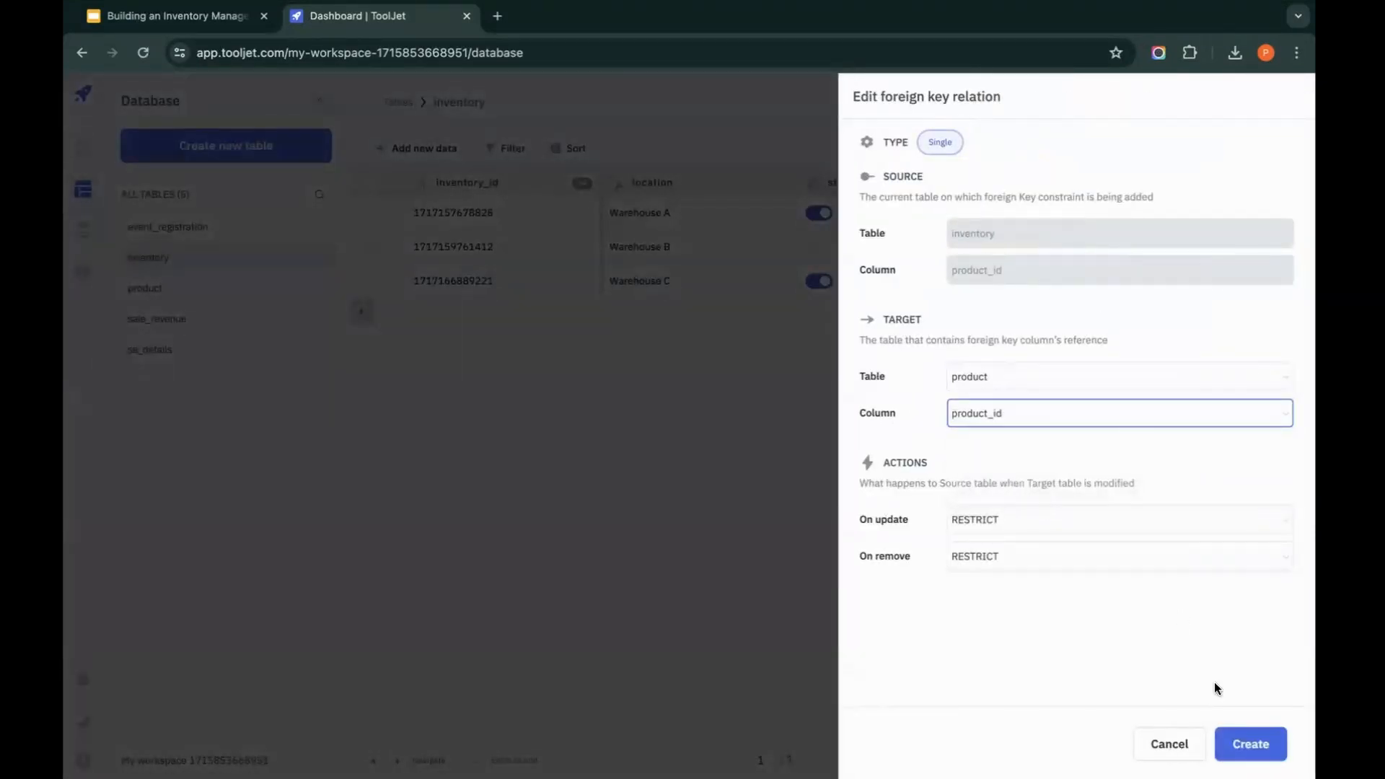
click(1253, 743)
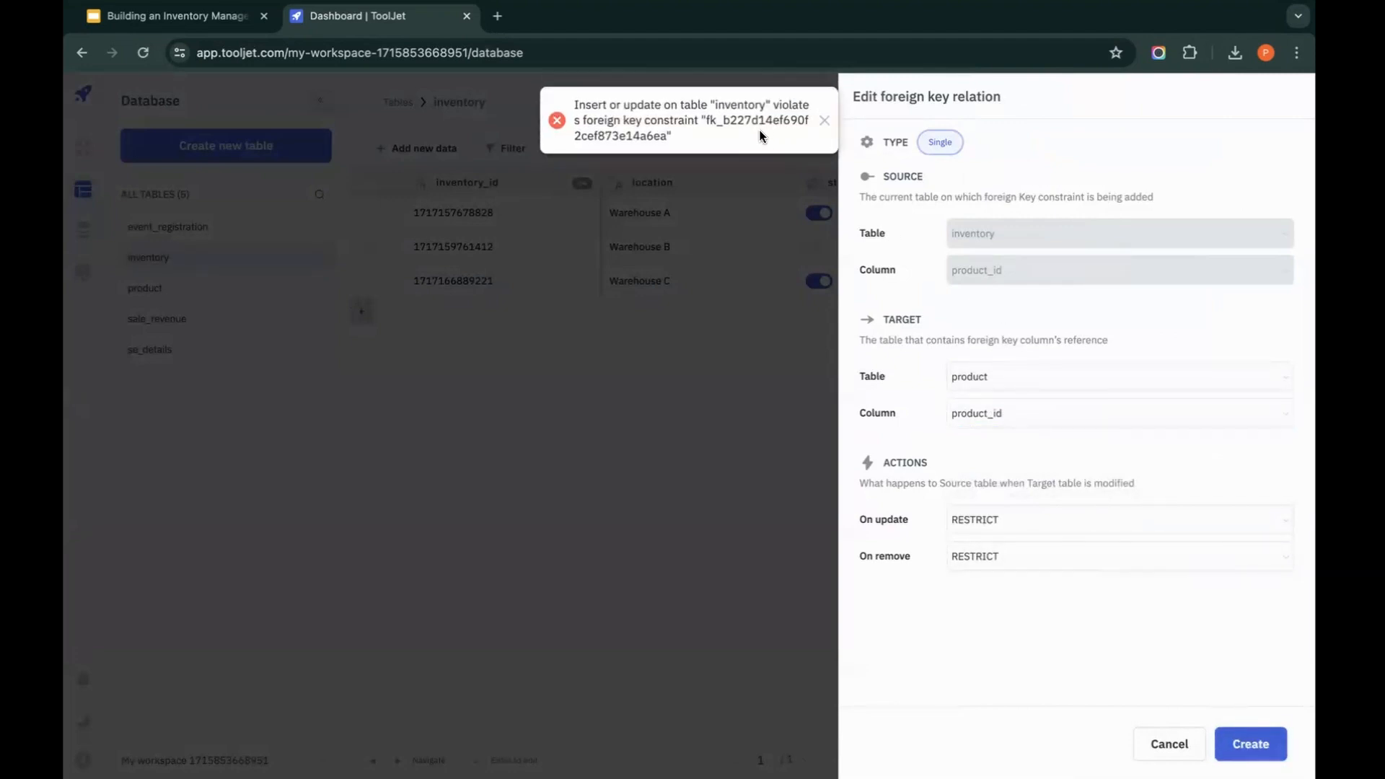
click(681, 416)
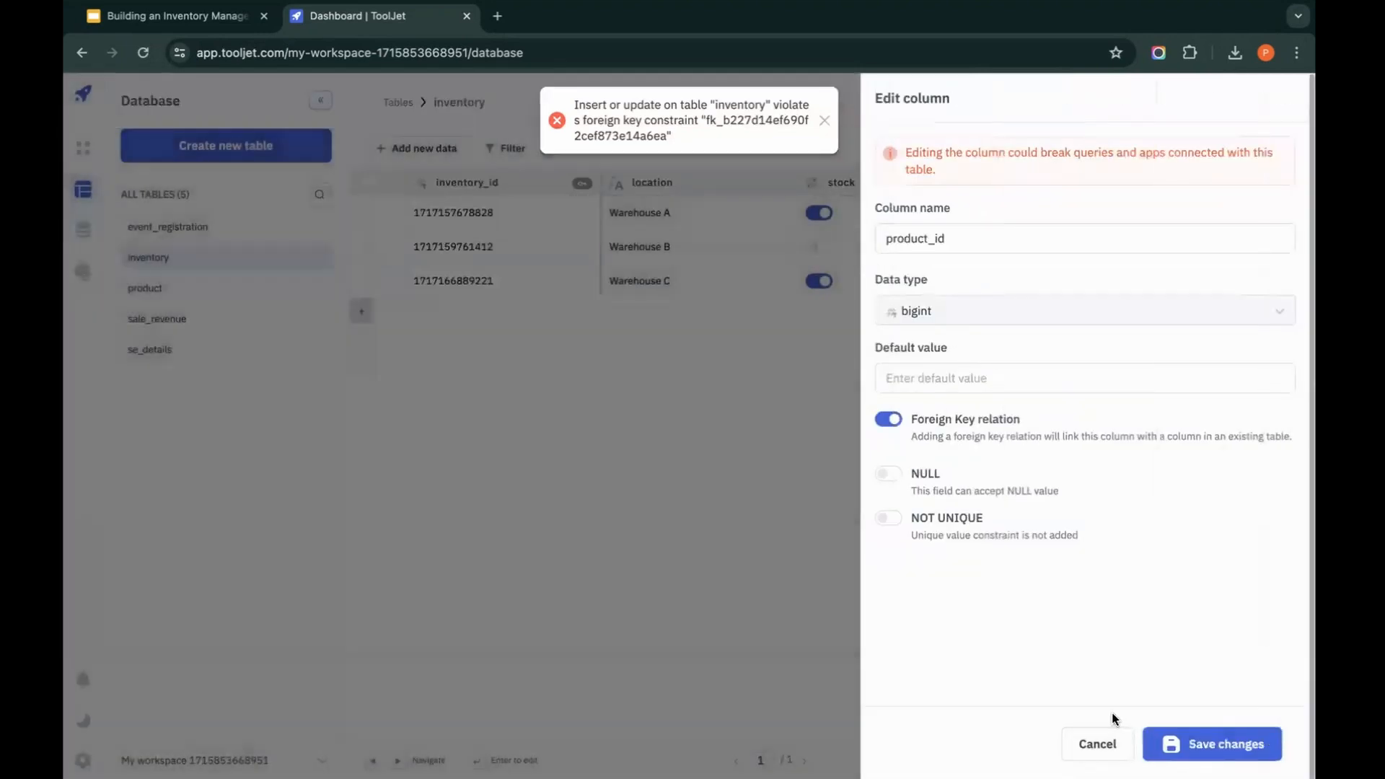
click(1100, 744)
Step: Delete all rows from the inventory table
click(369, 182)
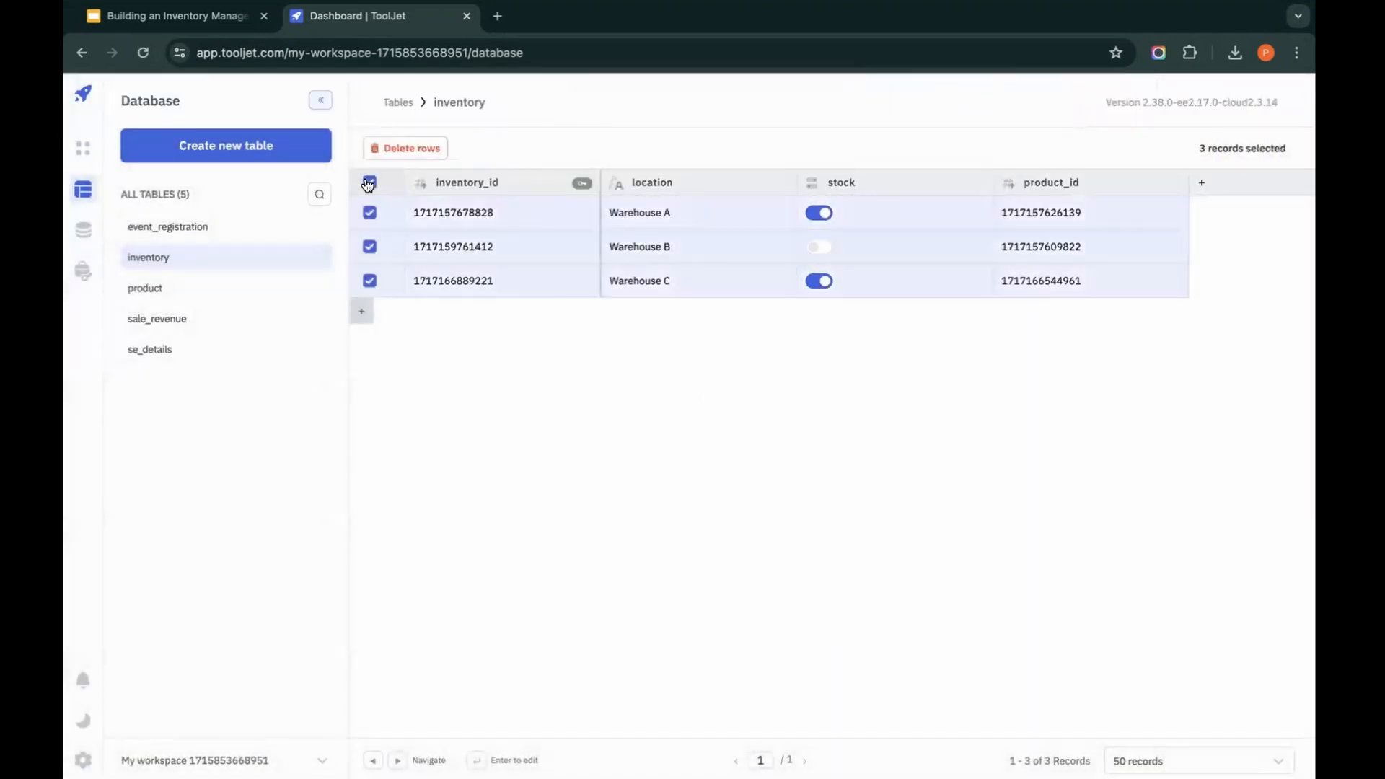
click(407, 151)
click(837, 167)
Step: Delete all rows from the product table
click(209, 294)
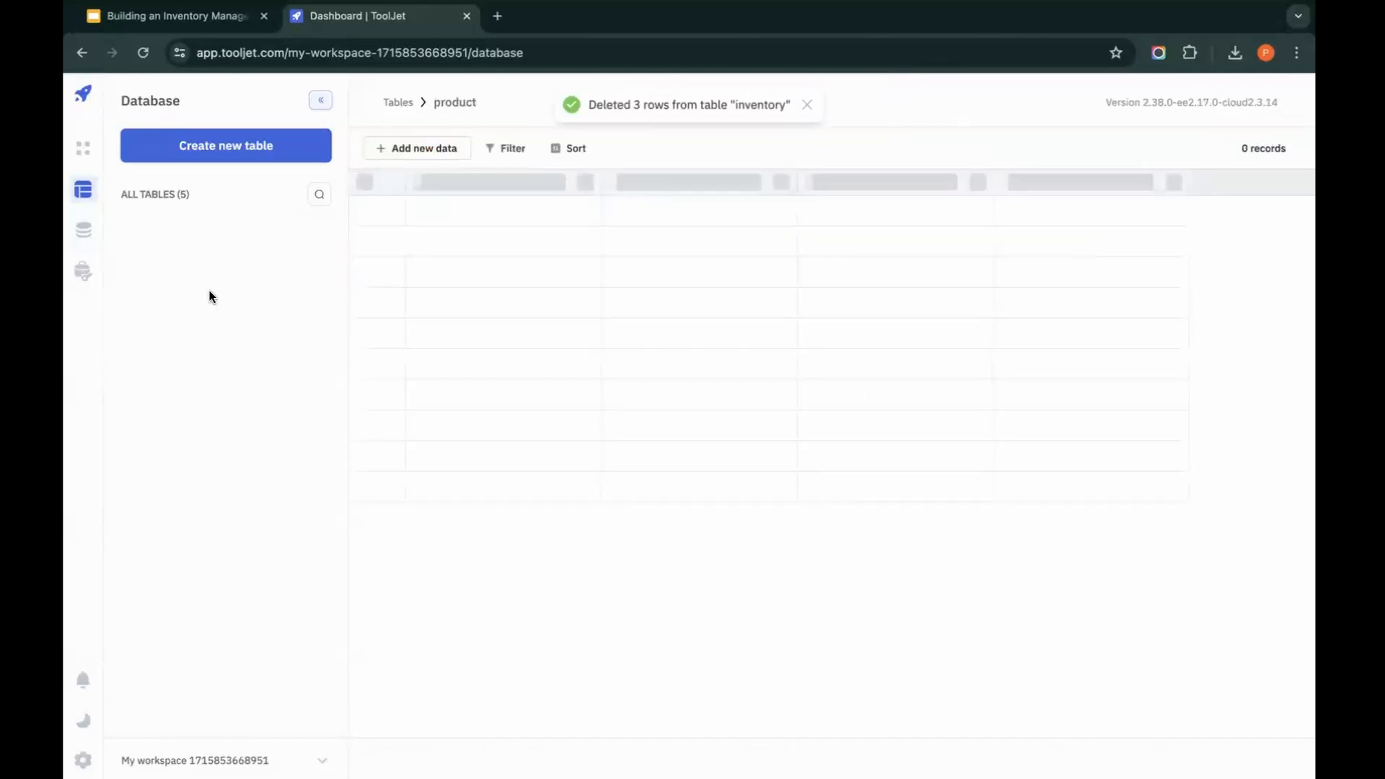
click(369, 186)
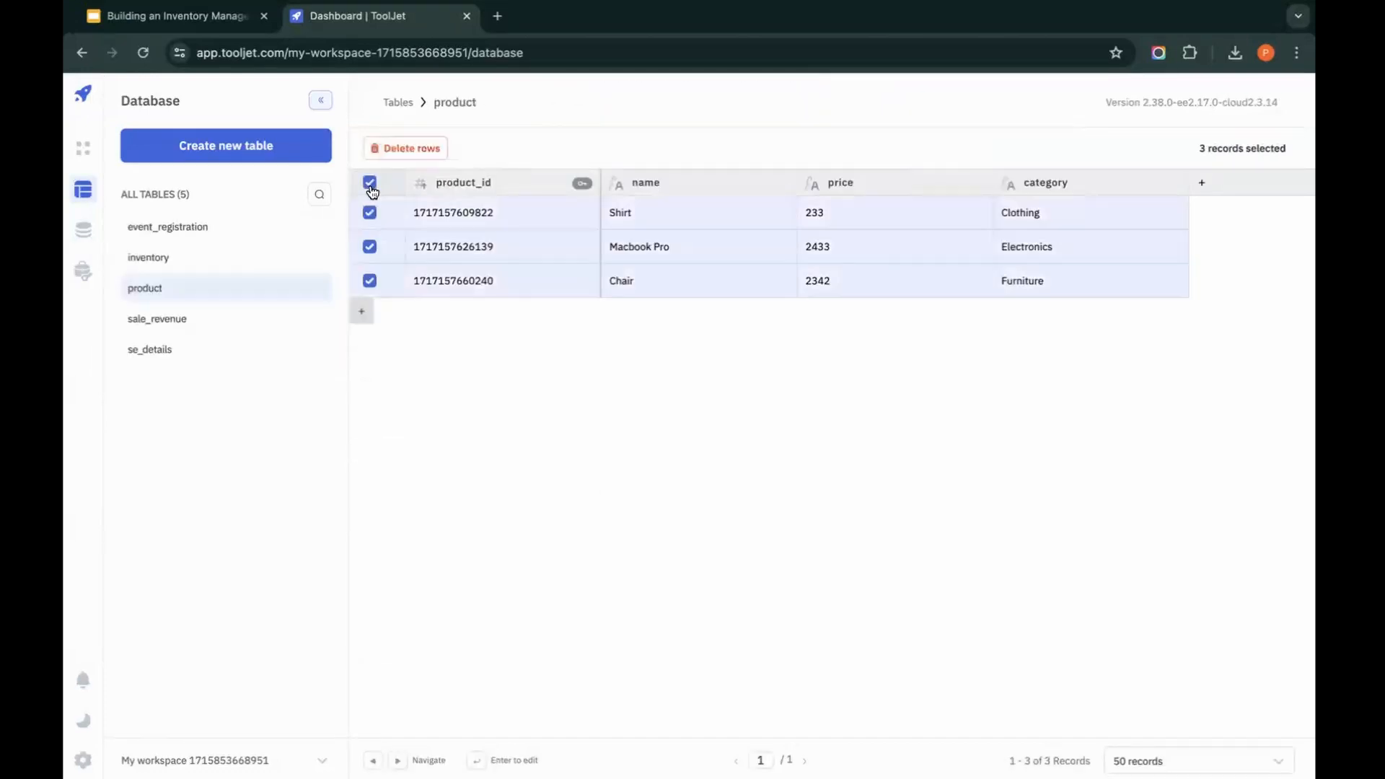
click(405, 147)
click(833, 161)
Step: Create a foreign key relation from the inventory table's product_id column to product_id in the product table, then close the column editor
click(182, 256)
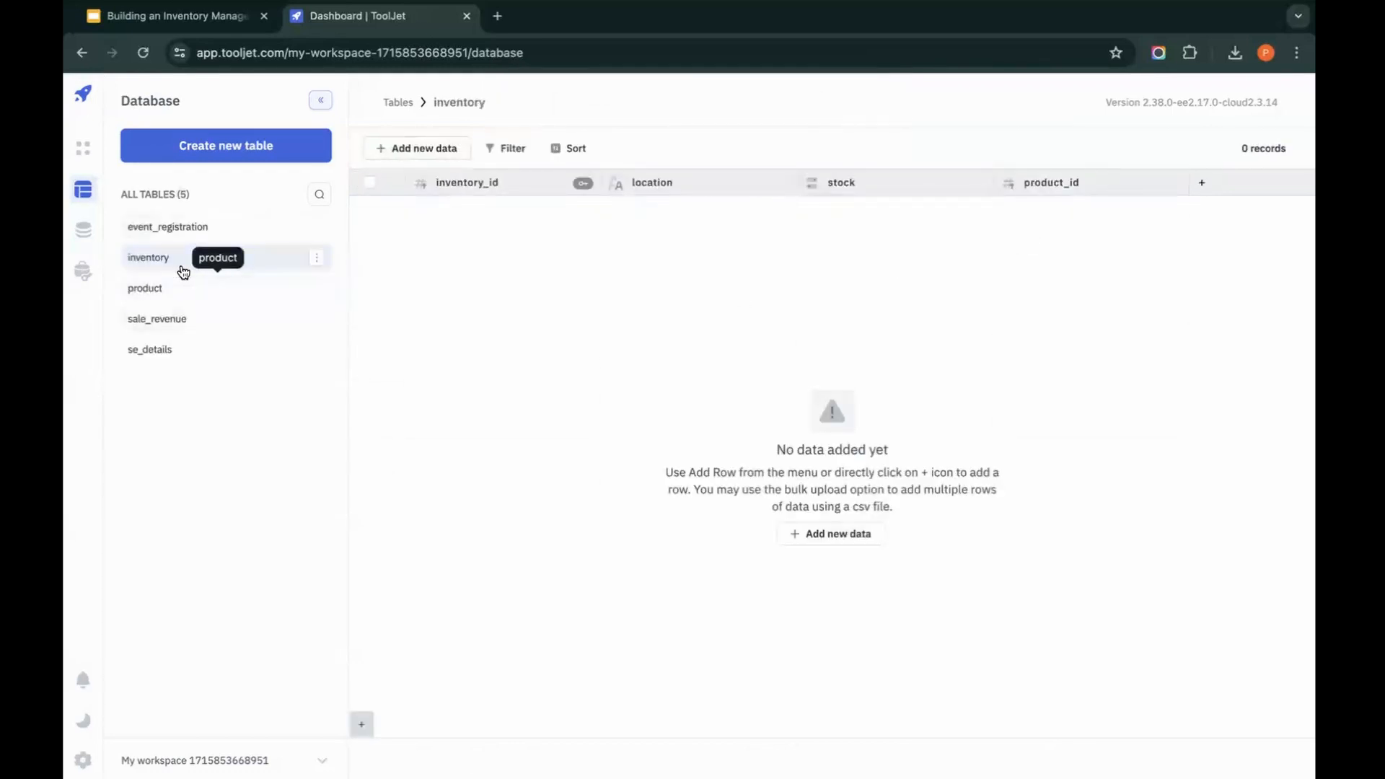
click(1176, 185)
click(1163, 223)
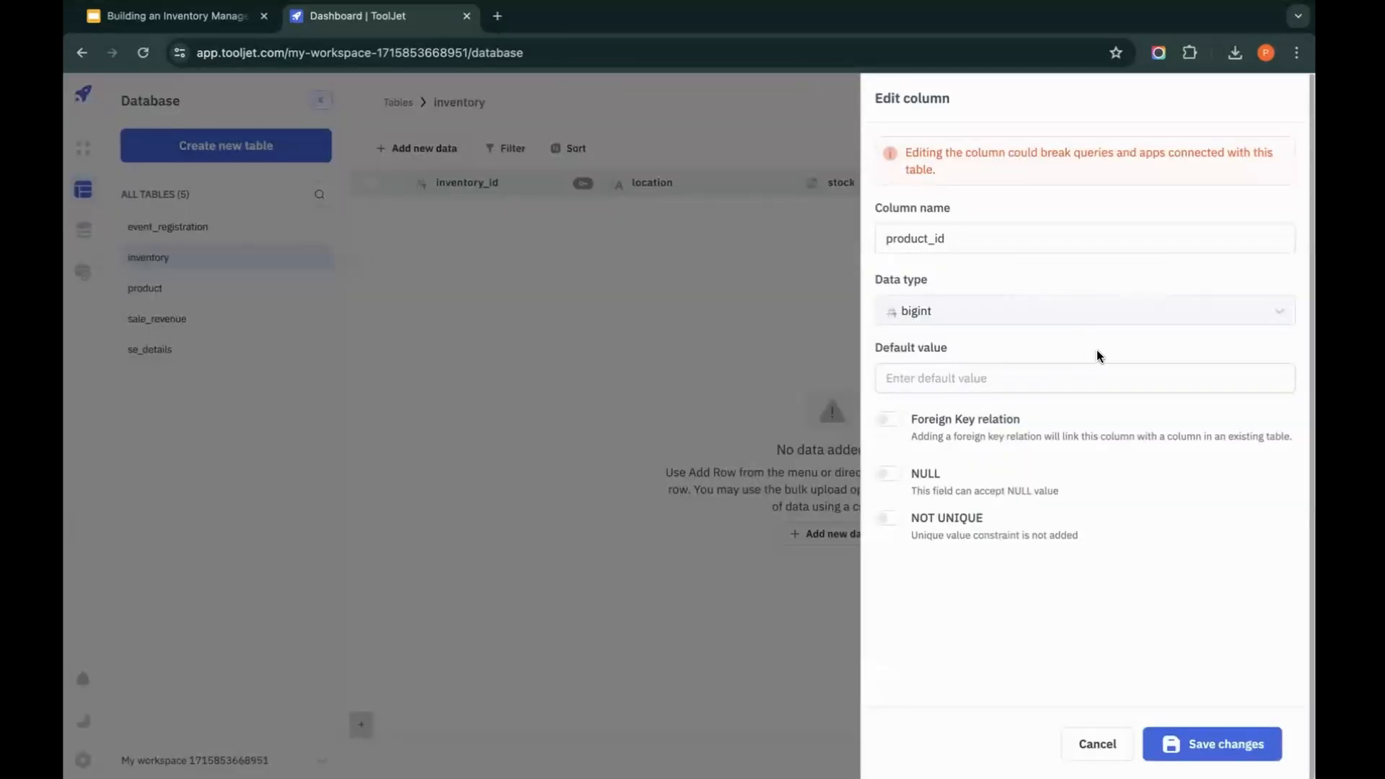
click(895, 423)
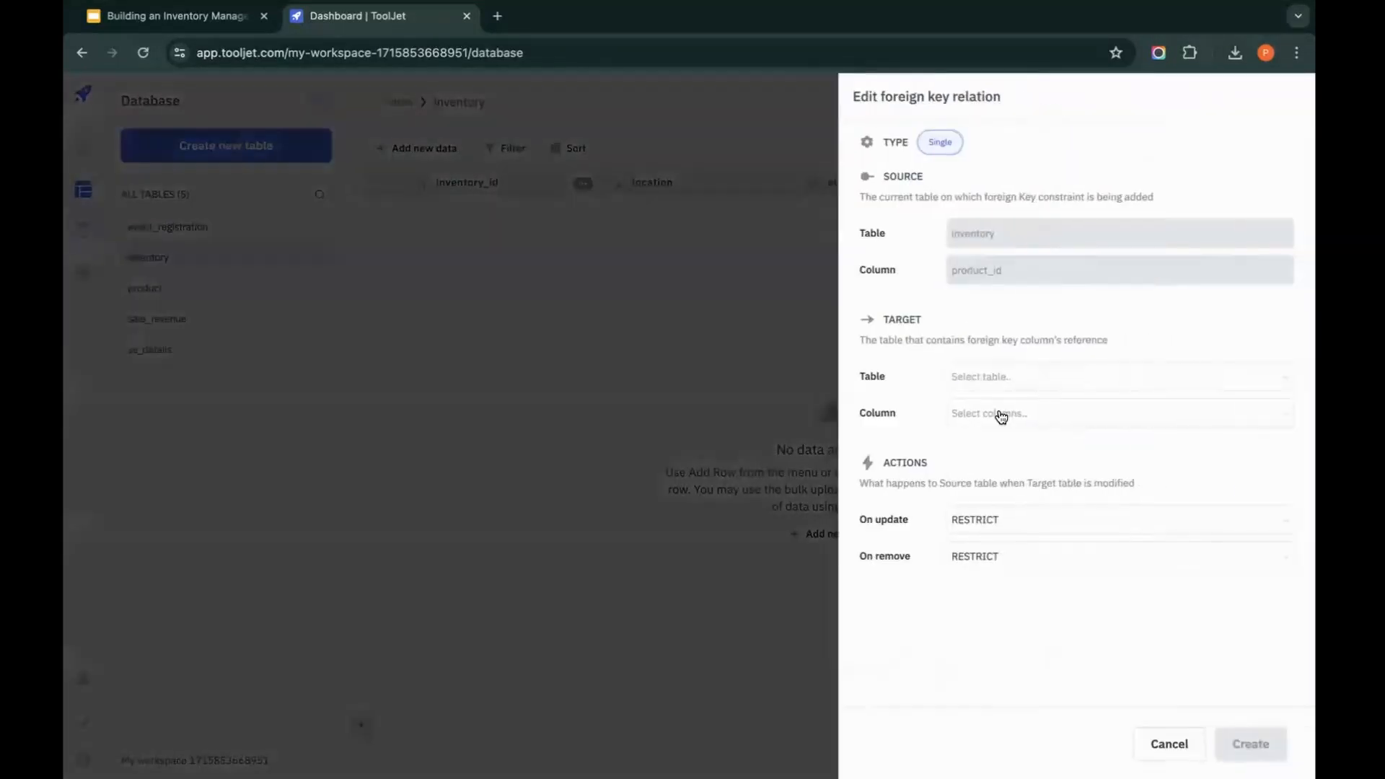
click(1114, 376)
click(1061, 445)
click(1088, 418)
click(1034, 497)
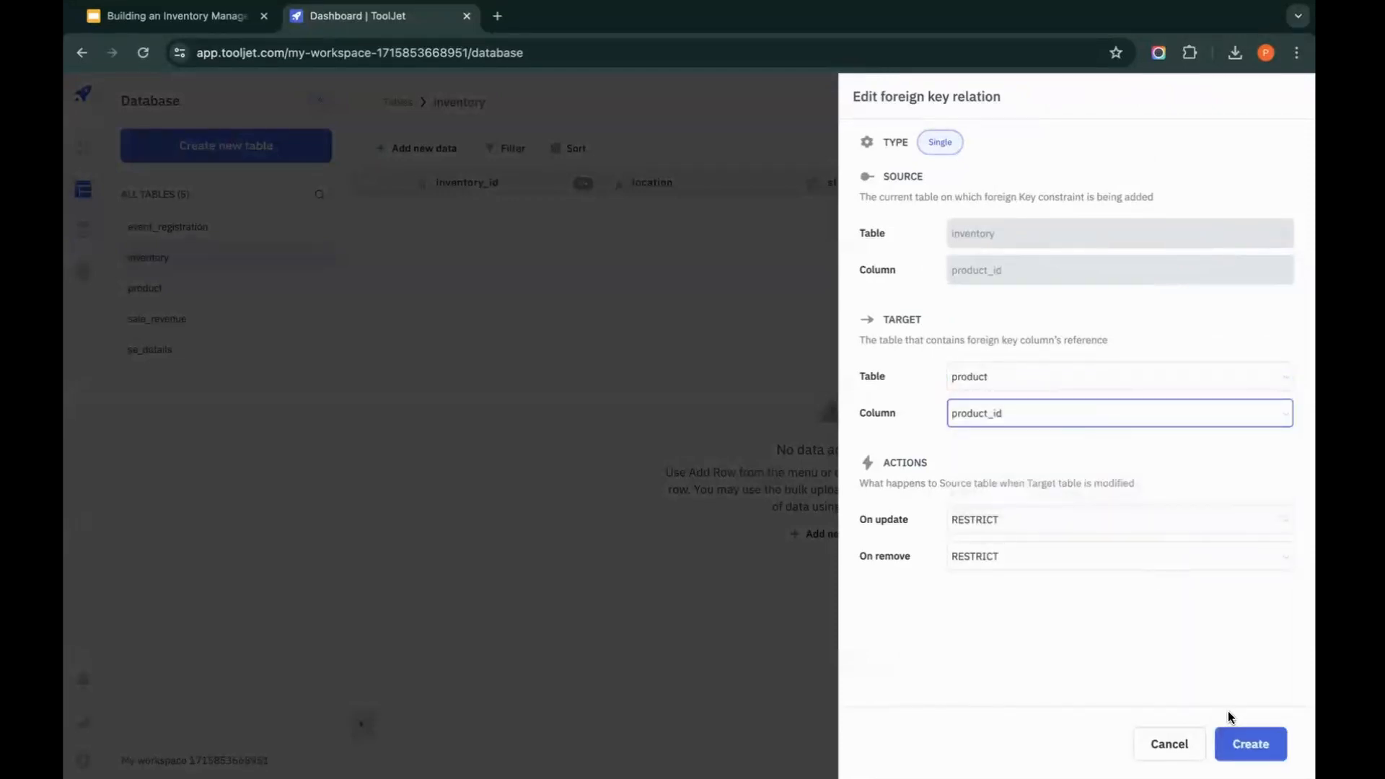
click(1247, 743)
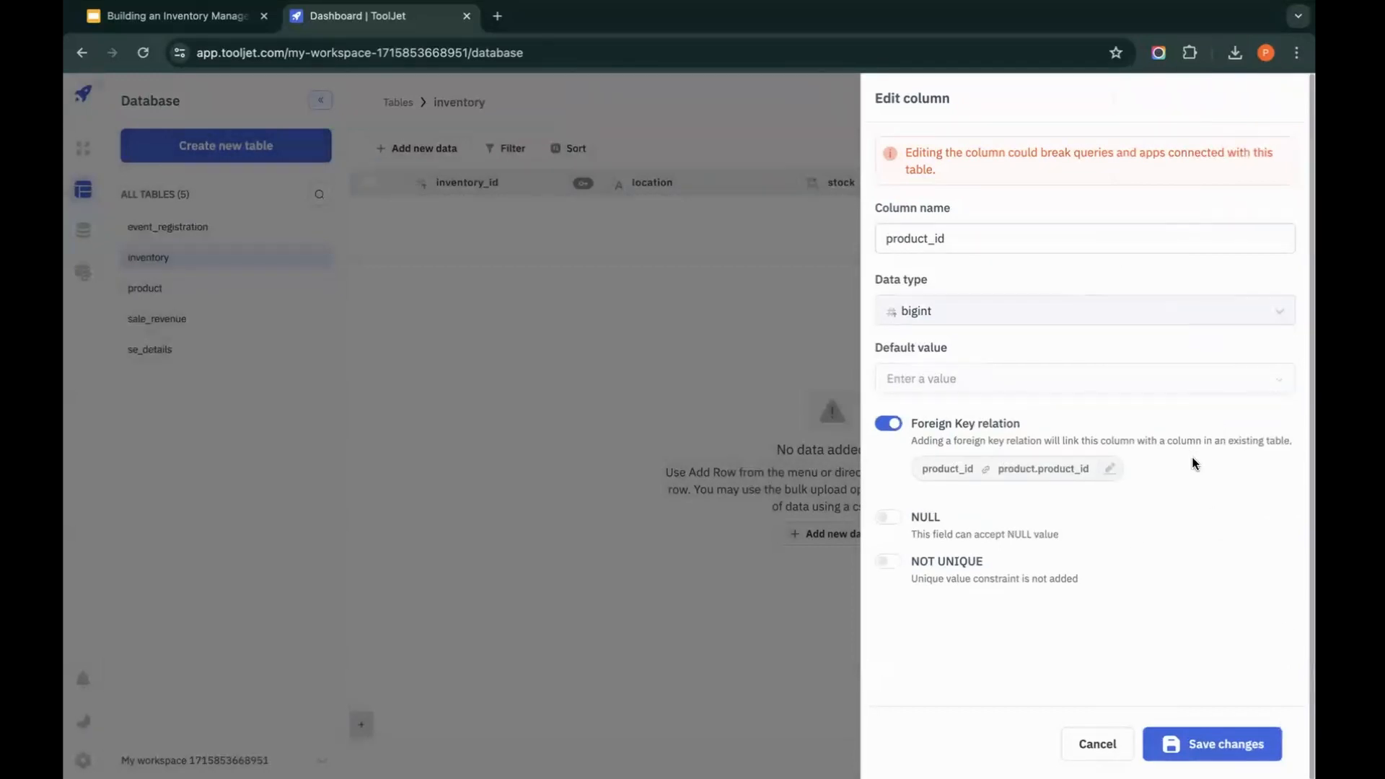
click(1111, 744)
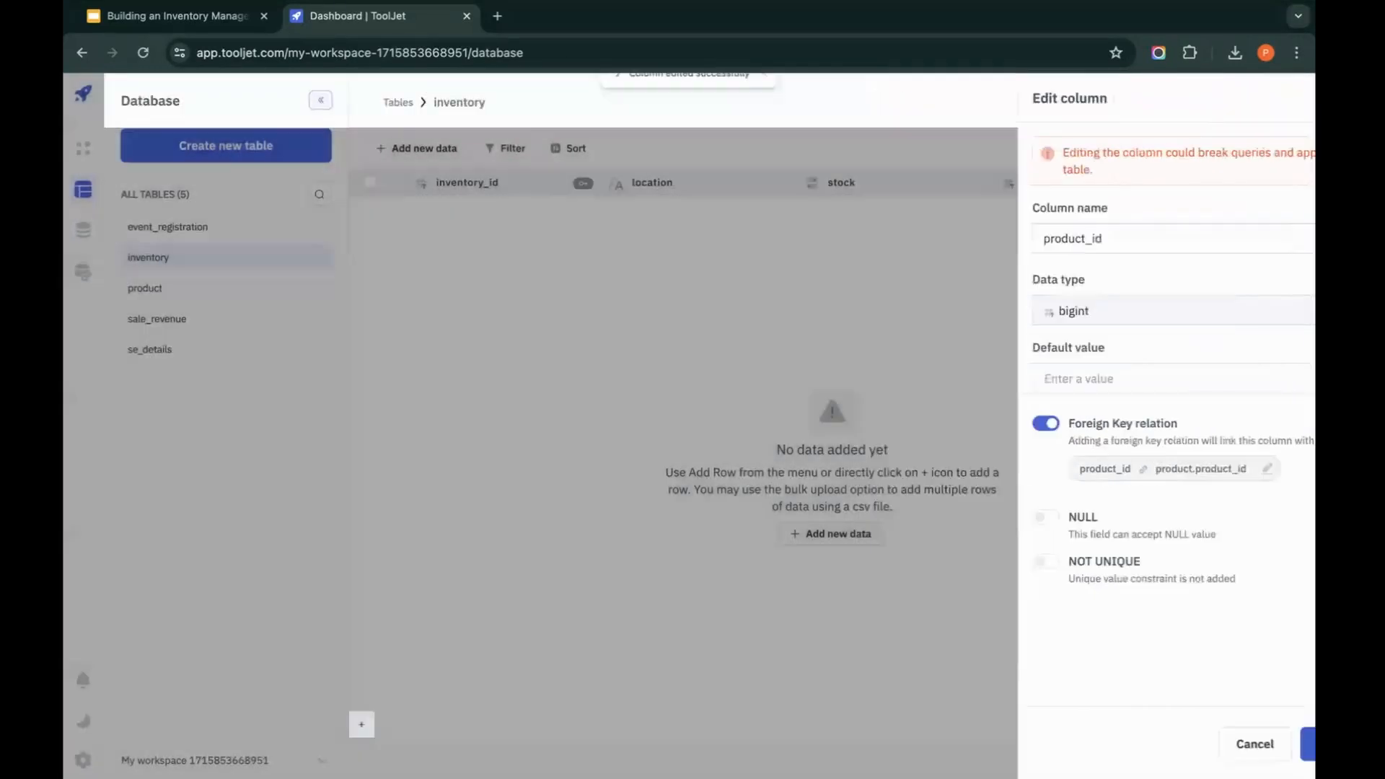
mouse_move(1157, 183)
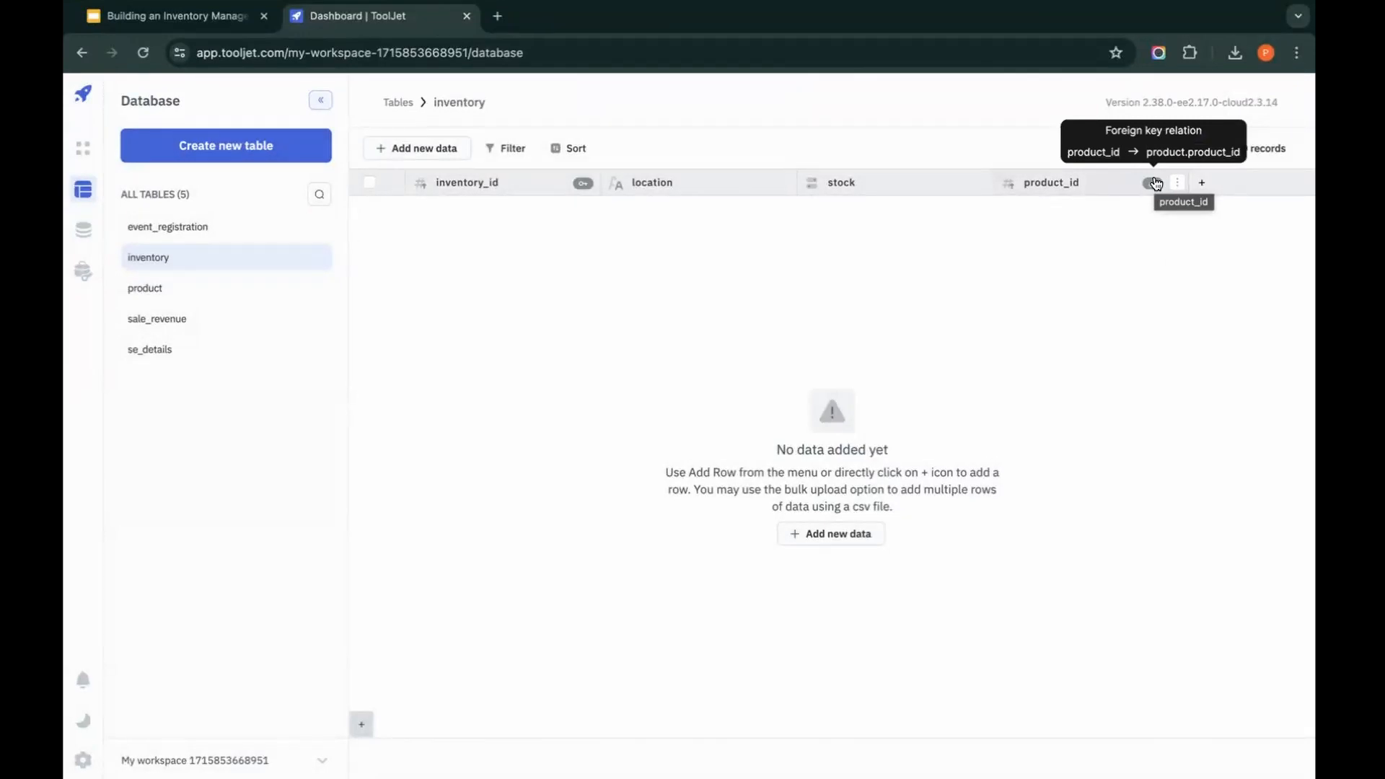
Step: Start an inventory row with inventory_id 2343 and location Warehouse A, check the available product_id values, and close the form without creating it
click(442, 149)
click(413, 189)
click(1015, 182)
text(2343)
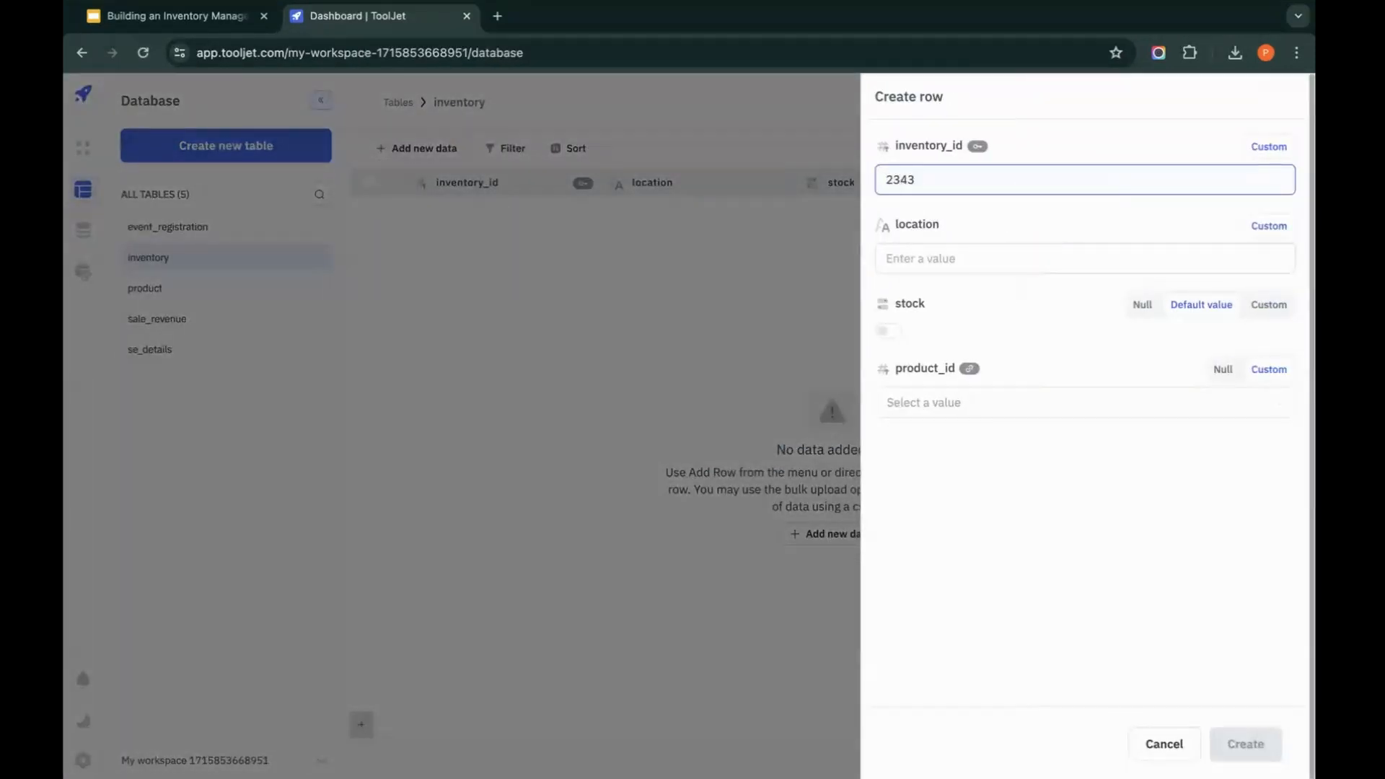
click(984, 269)
text(Warehouse A)
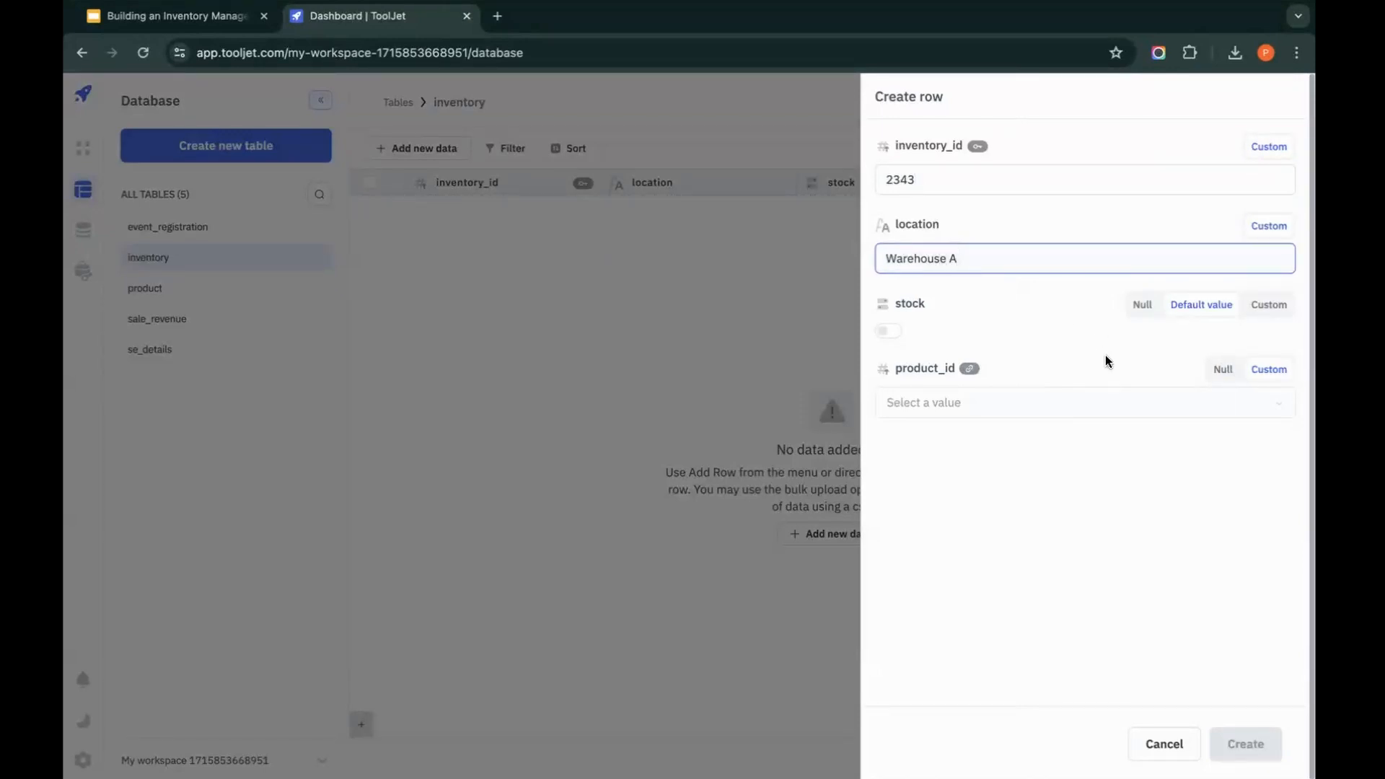
click(967, 404)
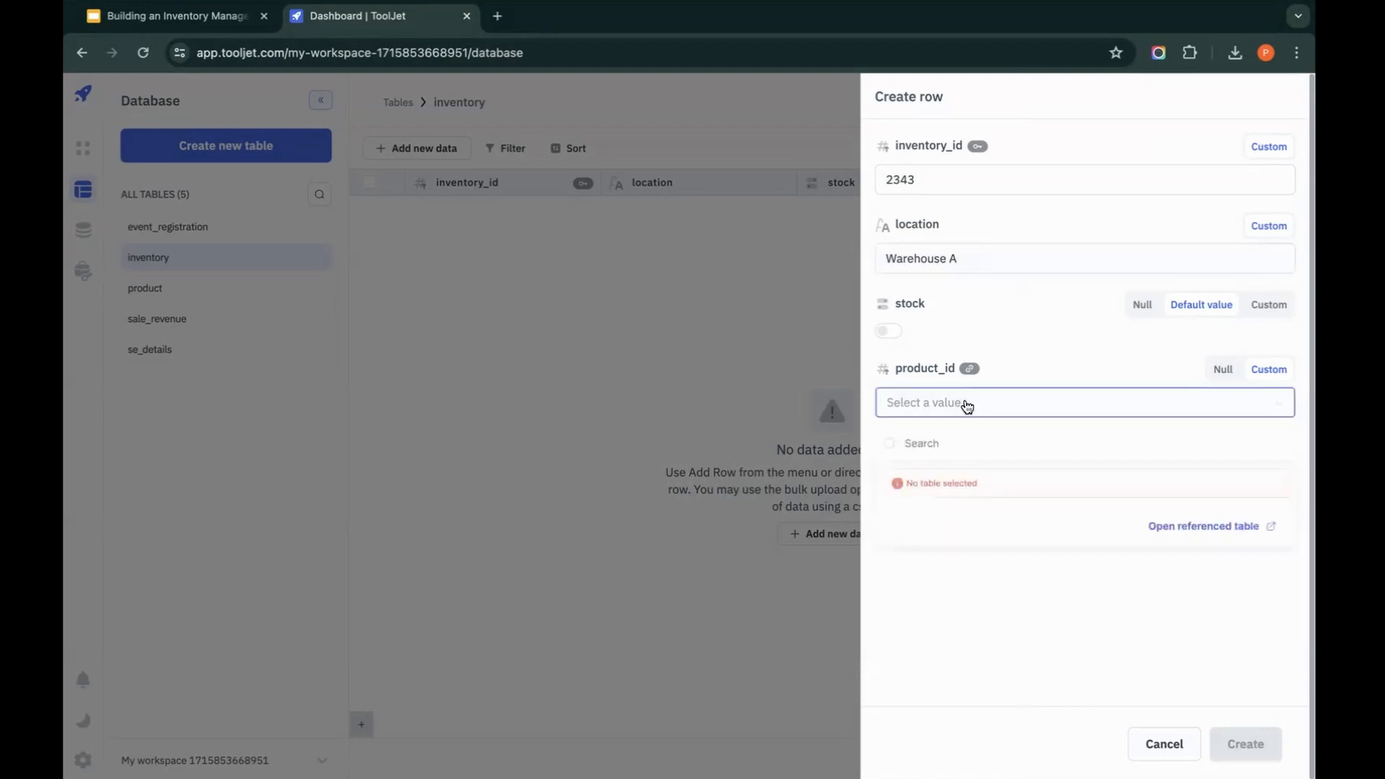
click(756, 353)
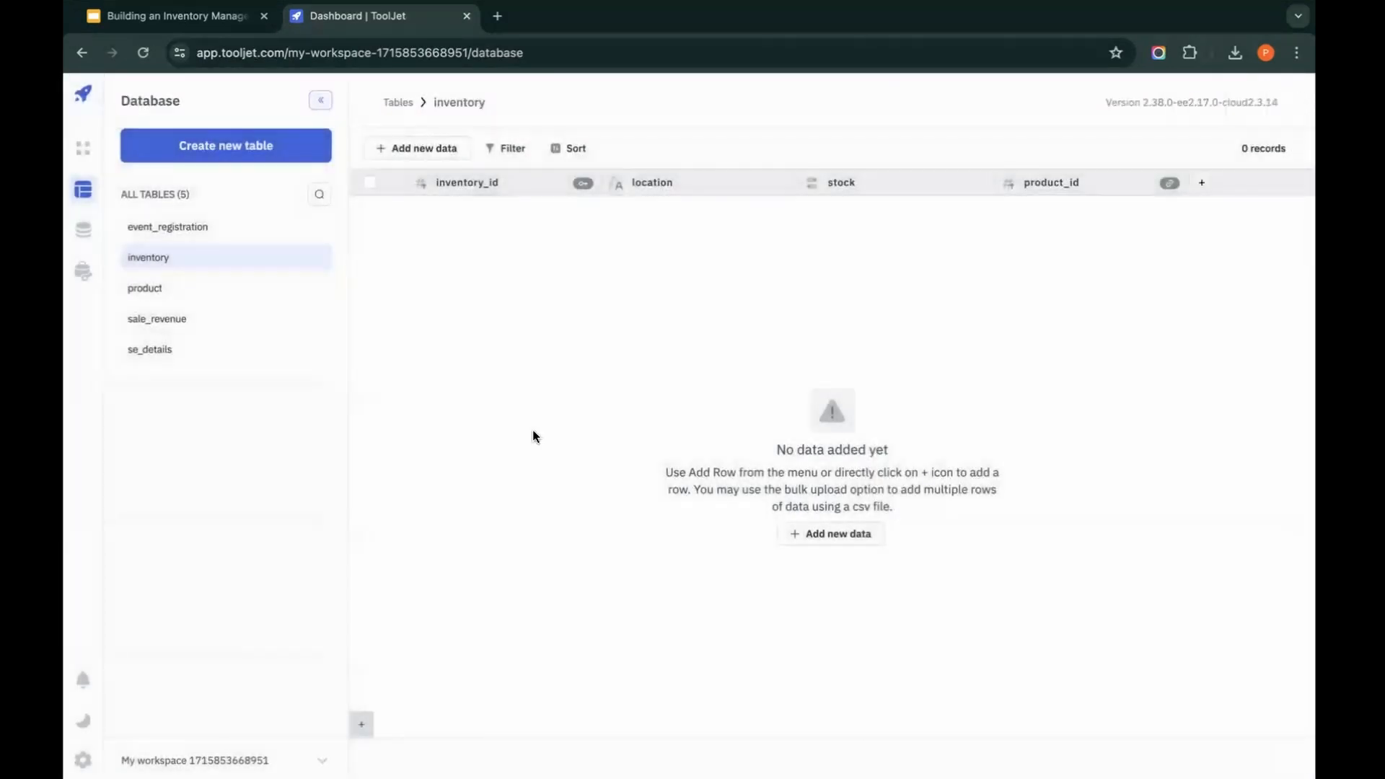
Step: Add a row to the product table with product_id 23423, name T-shirt, price 324 and category Clothing
click(163, 281)
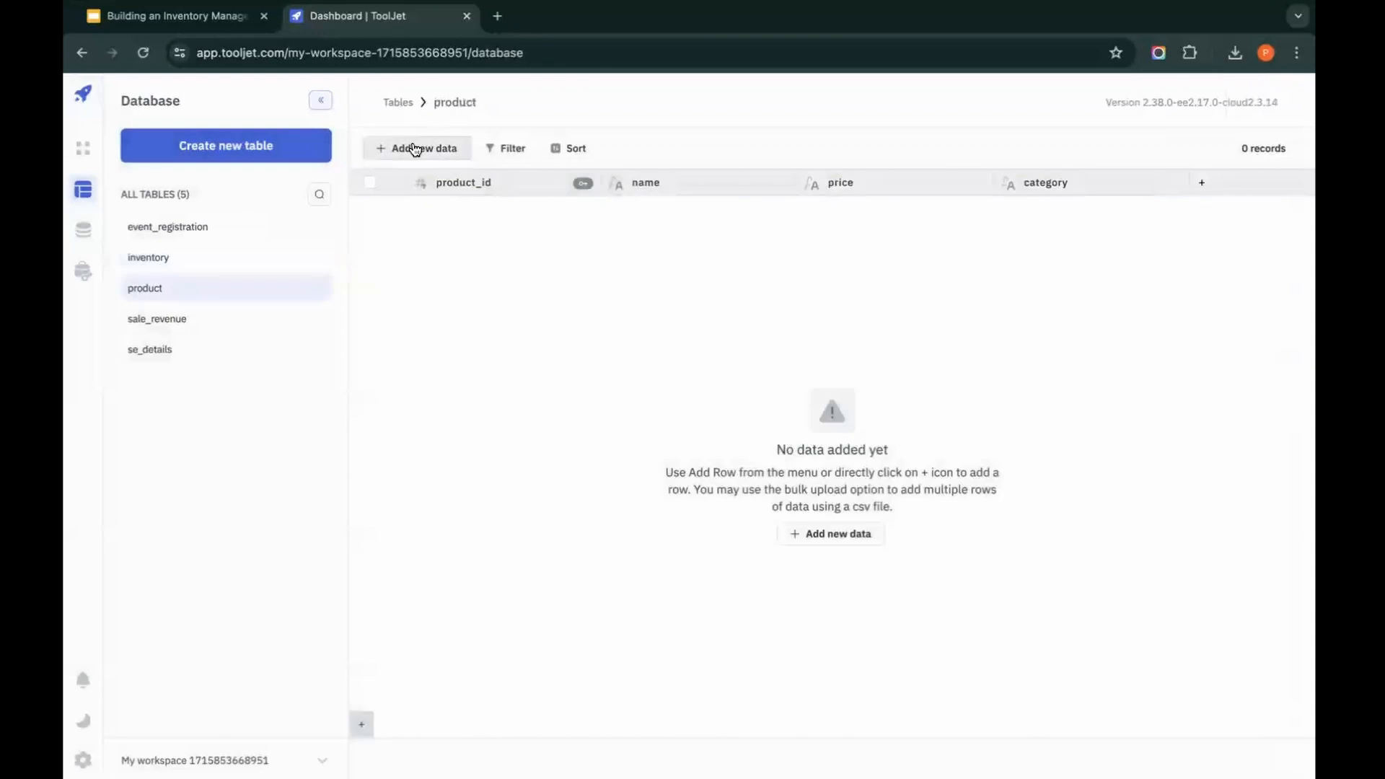
click(390, 148)
click(408, 189)
click(975, 182)
text(23423)
click(938, 256)
text(T-shirt)
click(972, 340)
text(324)
click(994, 424)
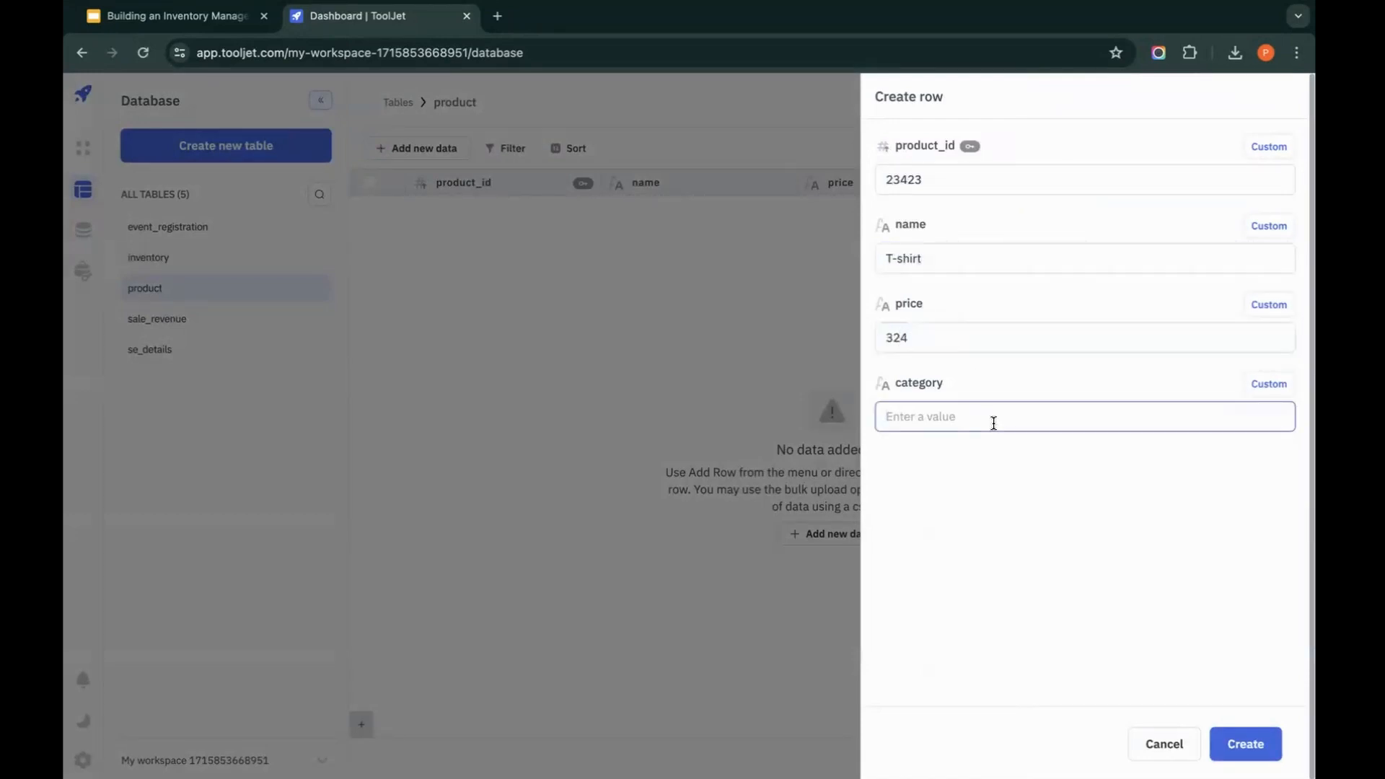
text(Clothing)
click(1244, 745)
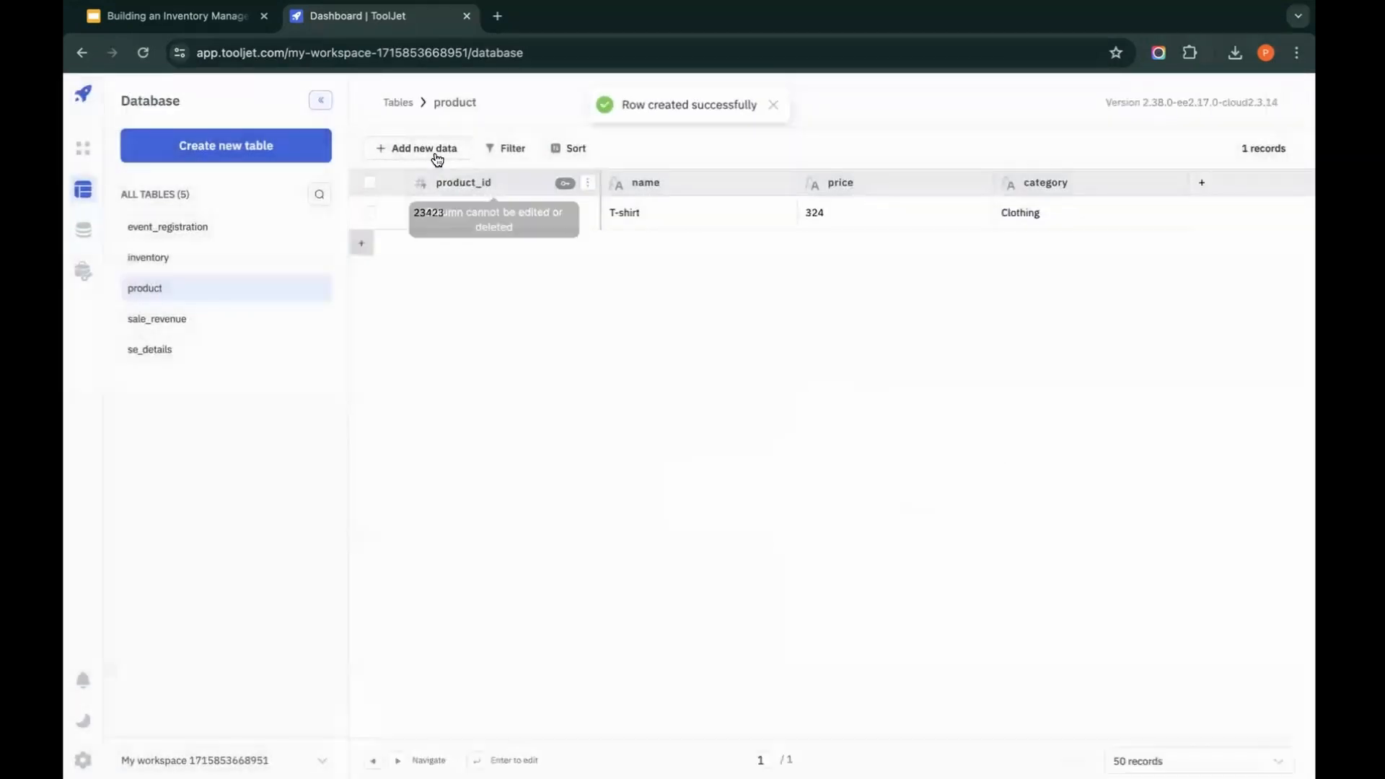
Step: Add a second product row with product_id 2342, name Table, price 234 and category Furniture
click(438, 149)
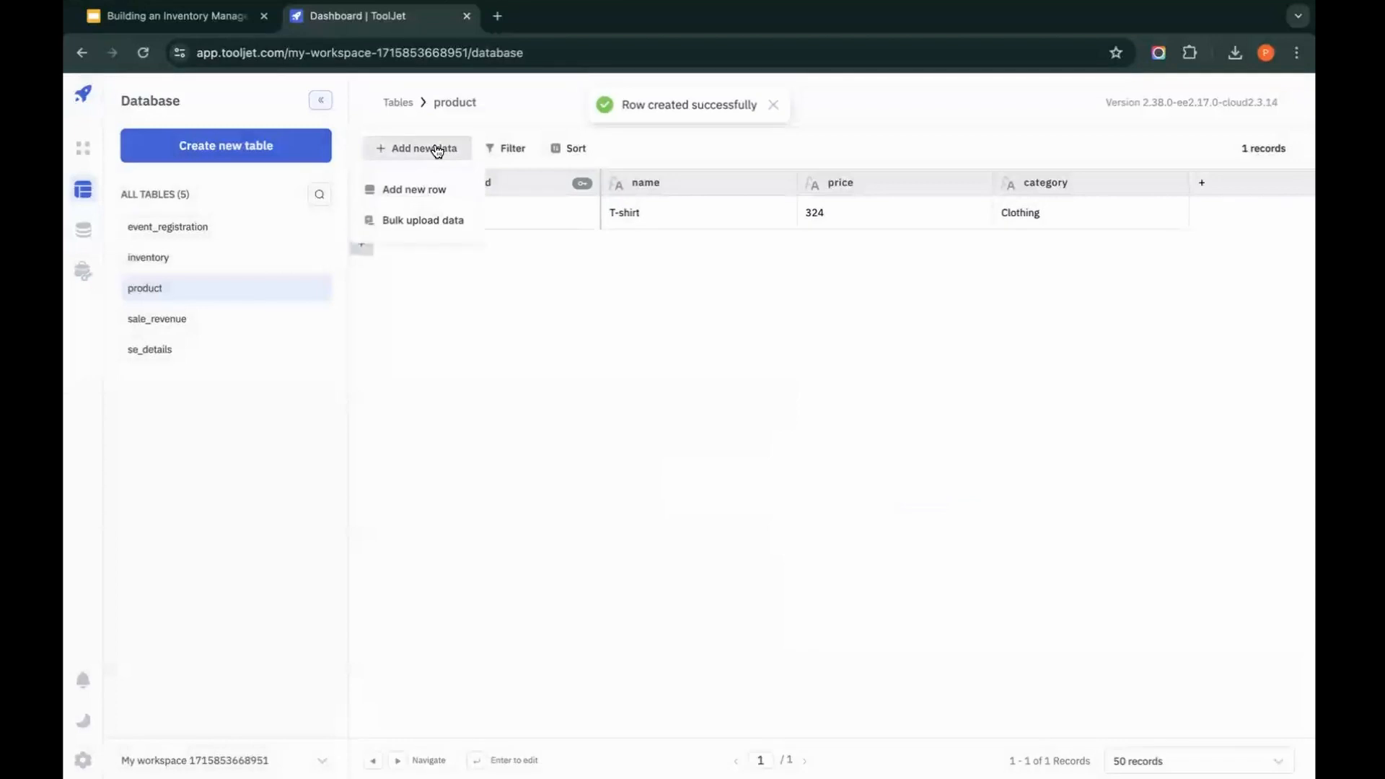
click(433, 188)
click(931, 180)
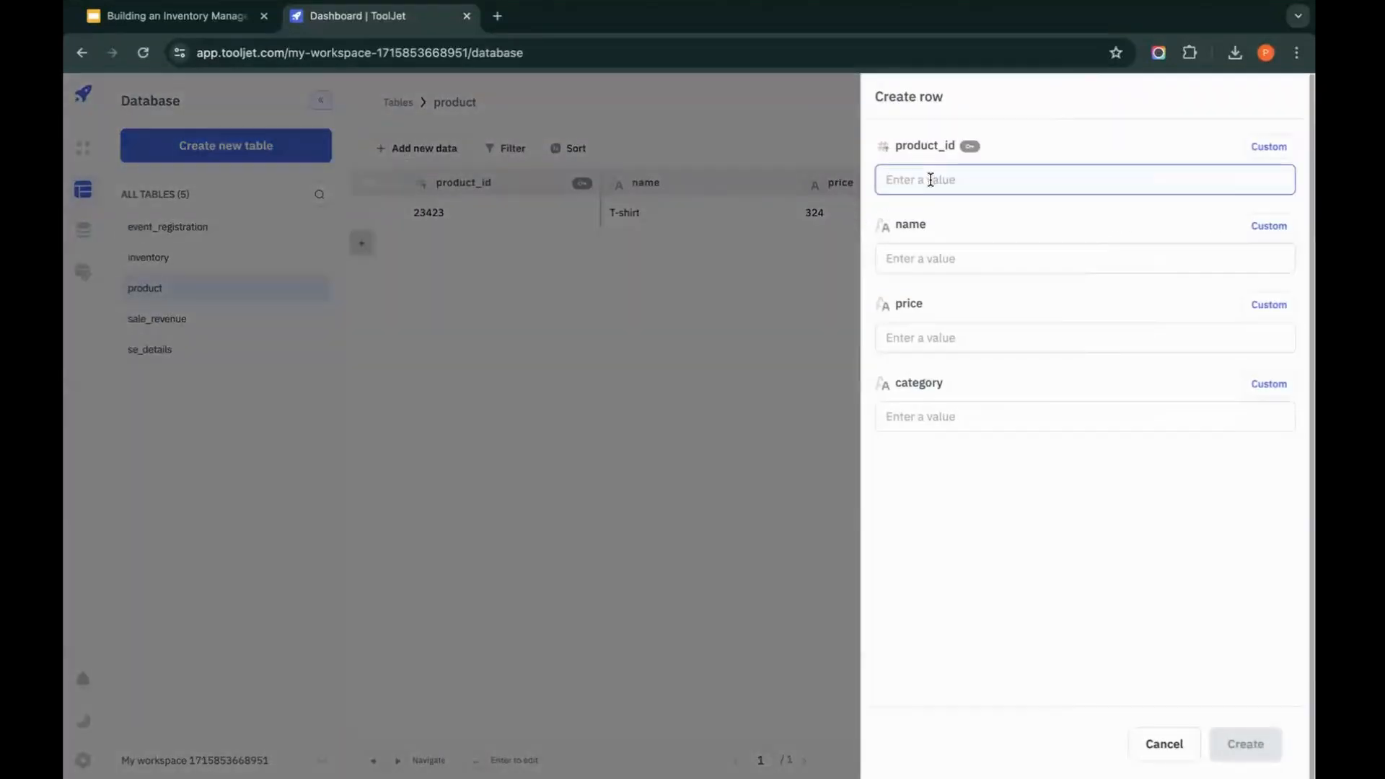
text(2342)
click(934, 259)
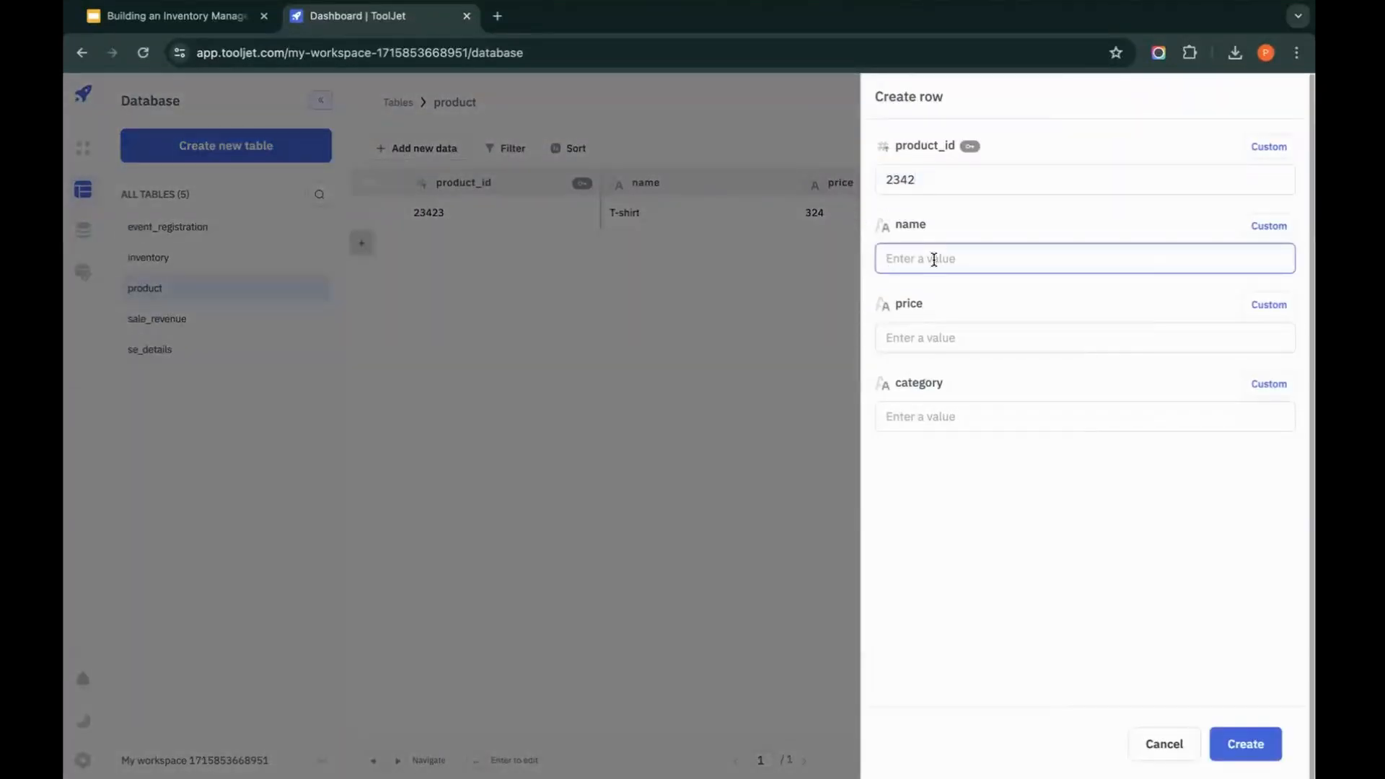
text(Table)
click(1011, 350)
text(234)
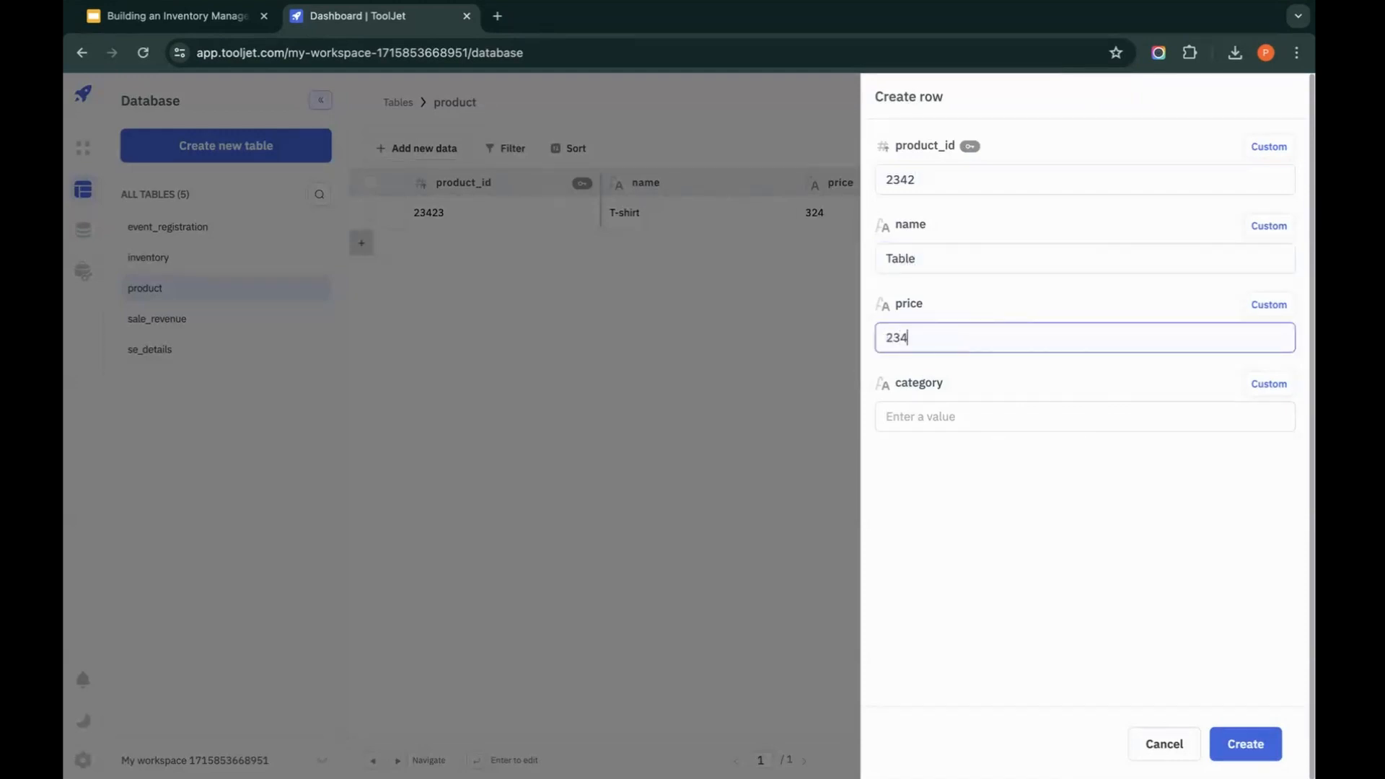
click(1045, 404)
text(Furniture)
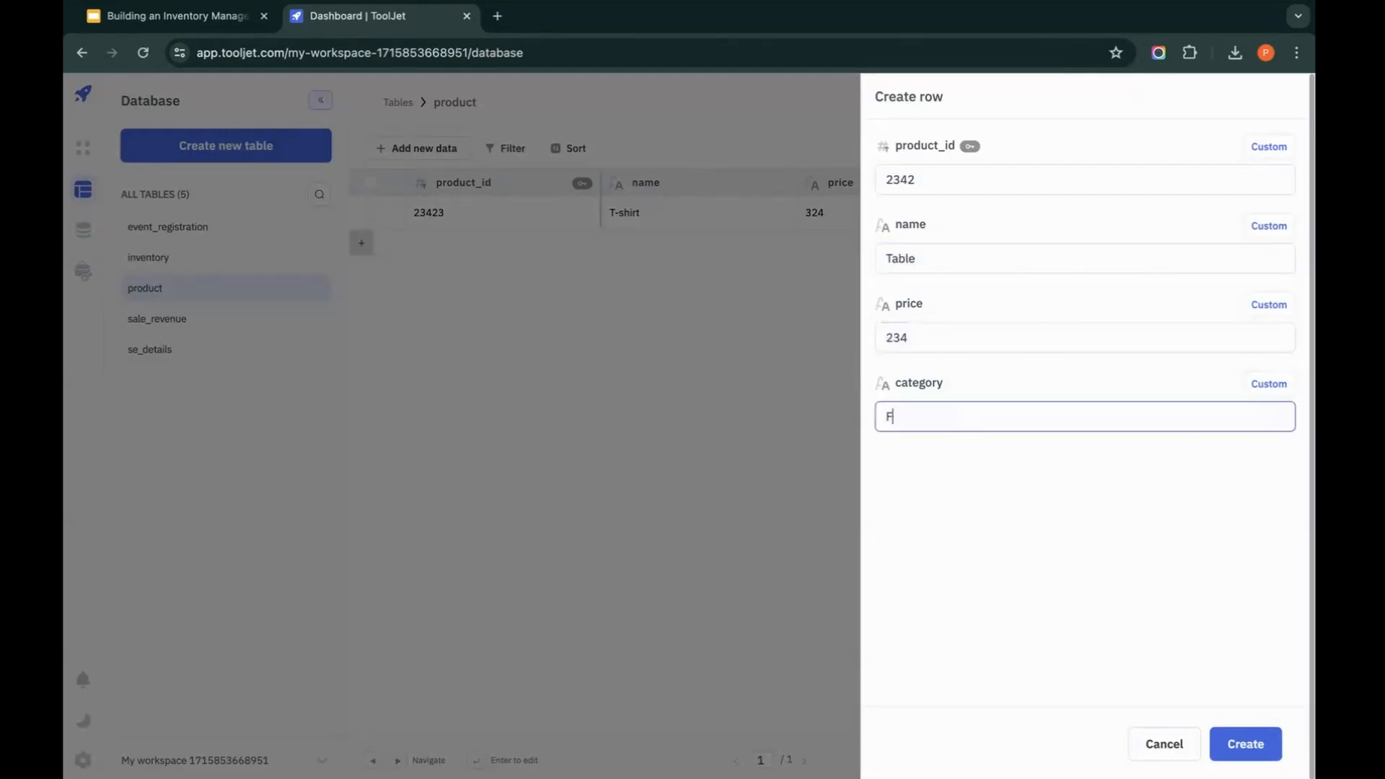
click(1258, 752)
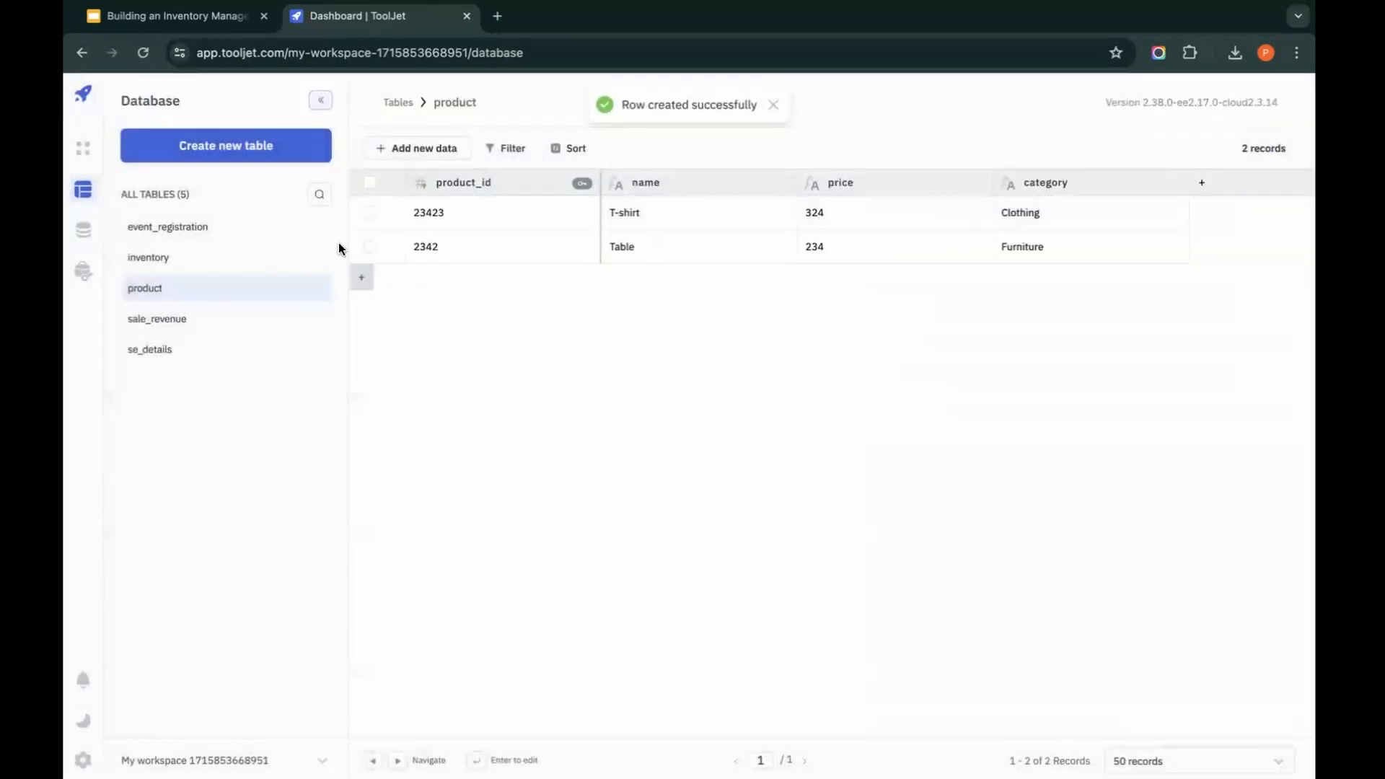
Step: Start an inventory row with inventory_id 2343 and location Warehouse A, and open the table referenced by its product_id field
click(197, 258)
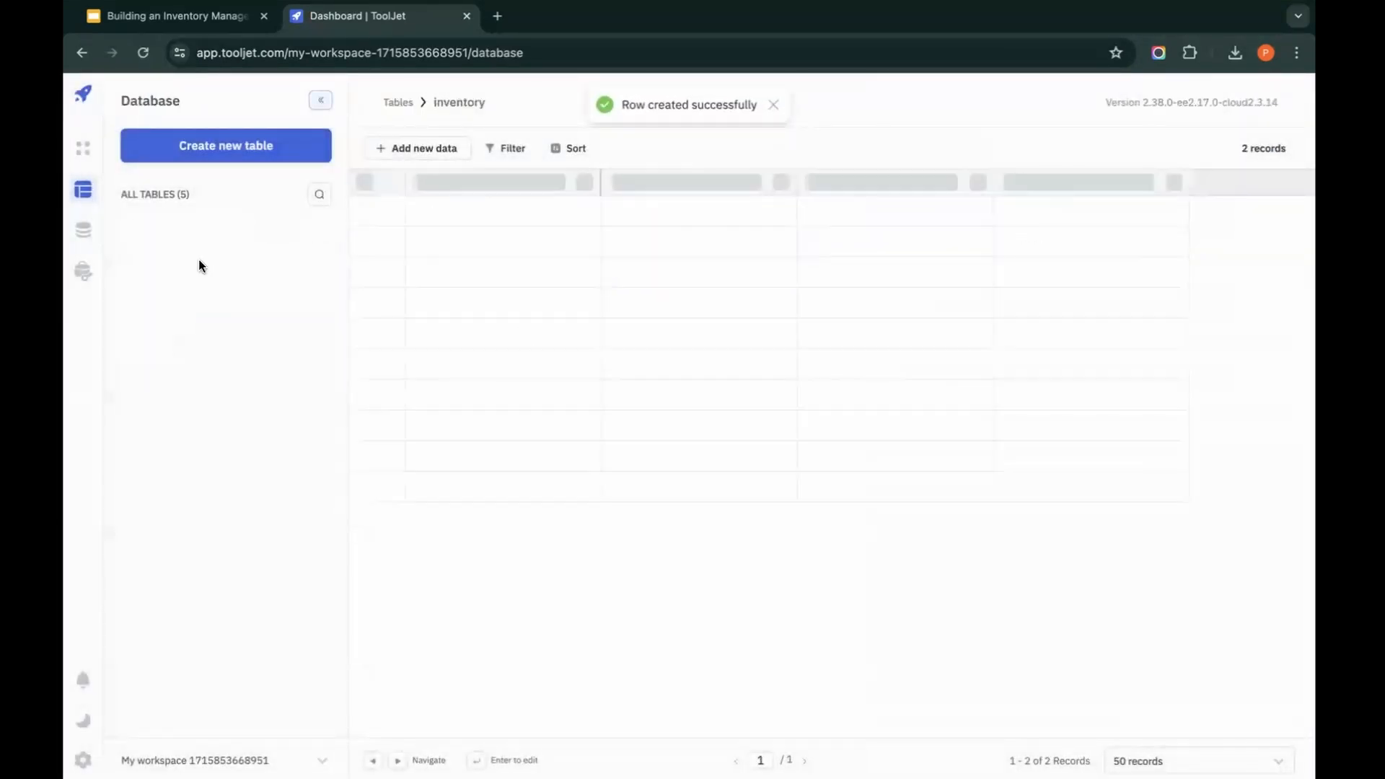
click(453, 150)
click(442, 186)
click(962, 173)
text(2343)
click(939, 261)
text(Warehouse A)
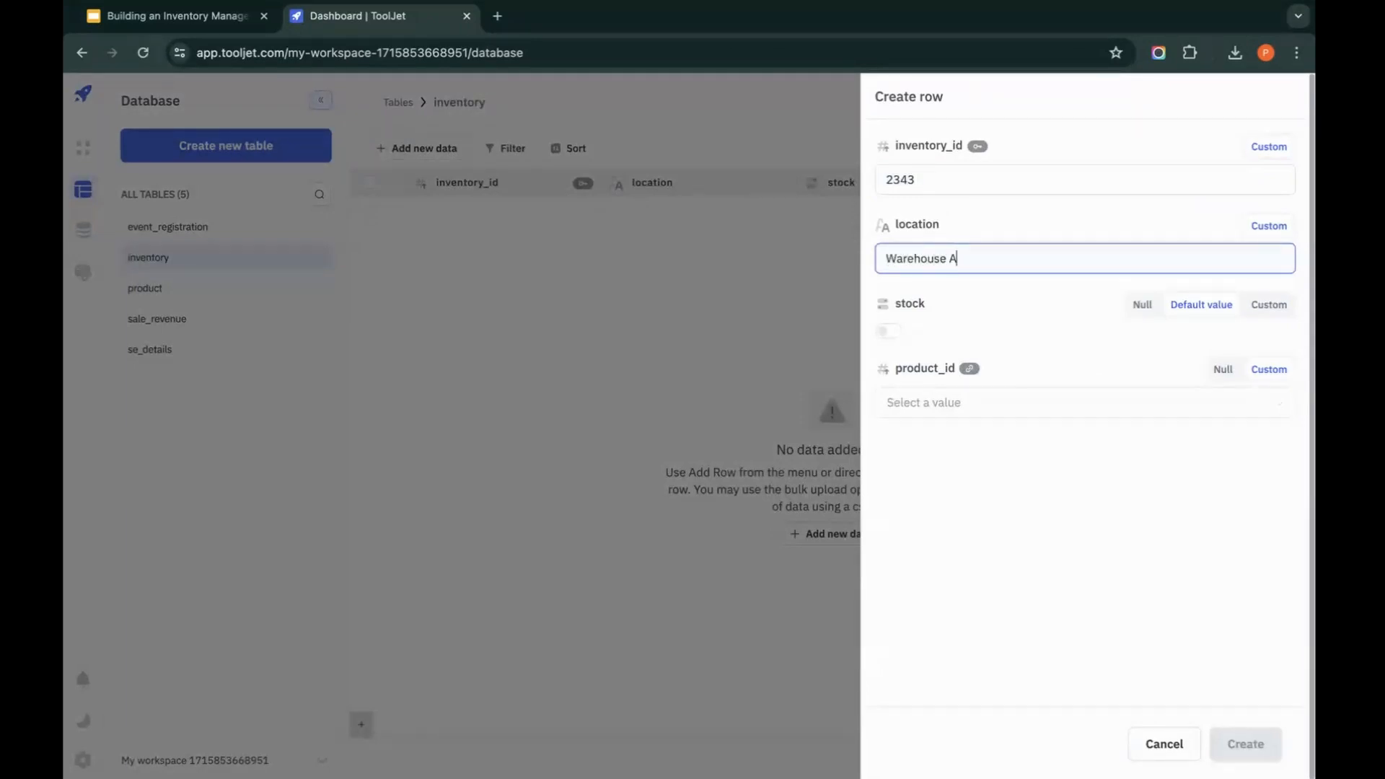
click(994, 402)
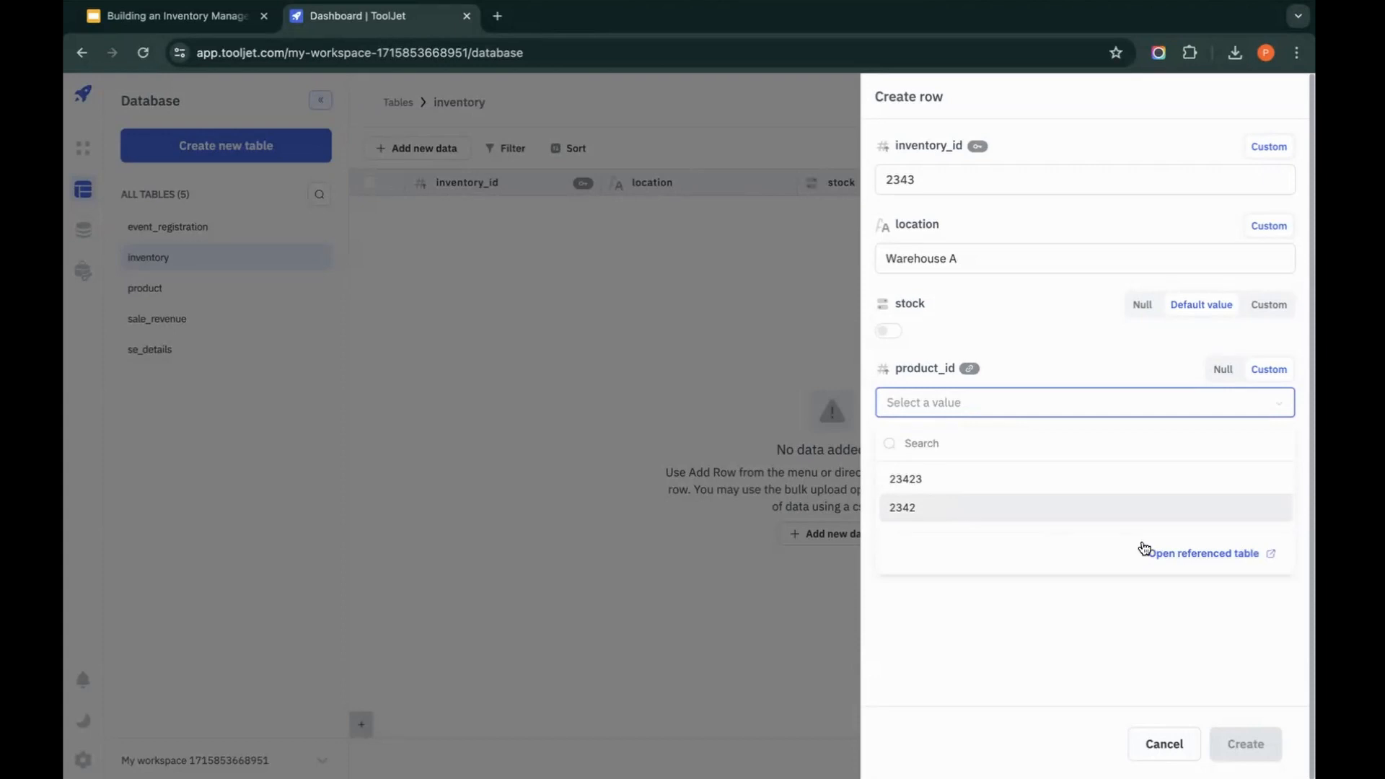
click(1175, 553)
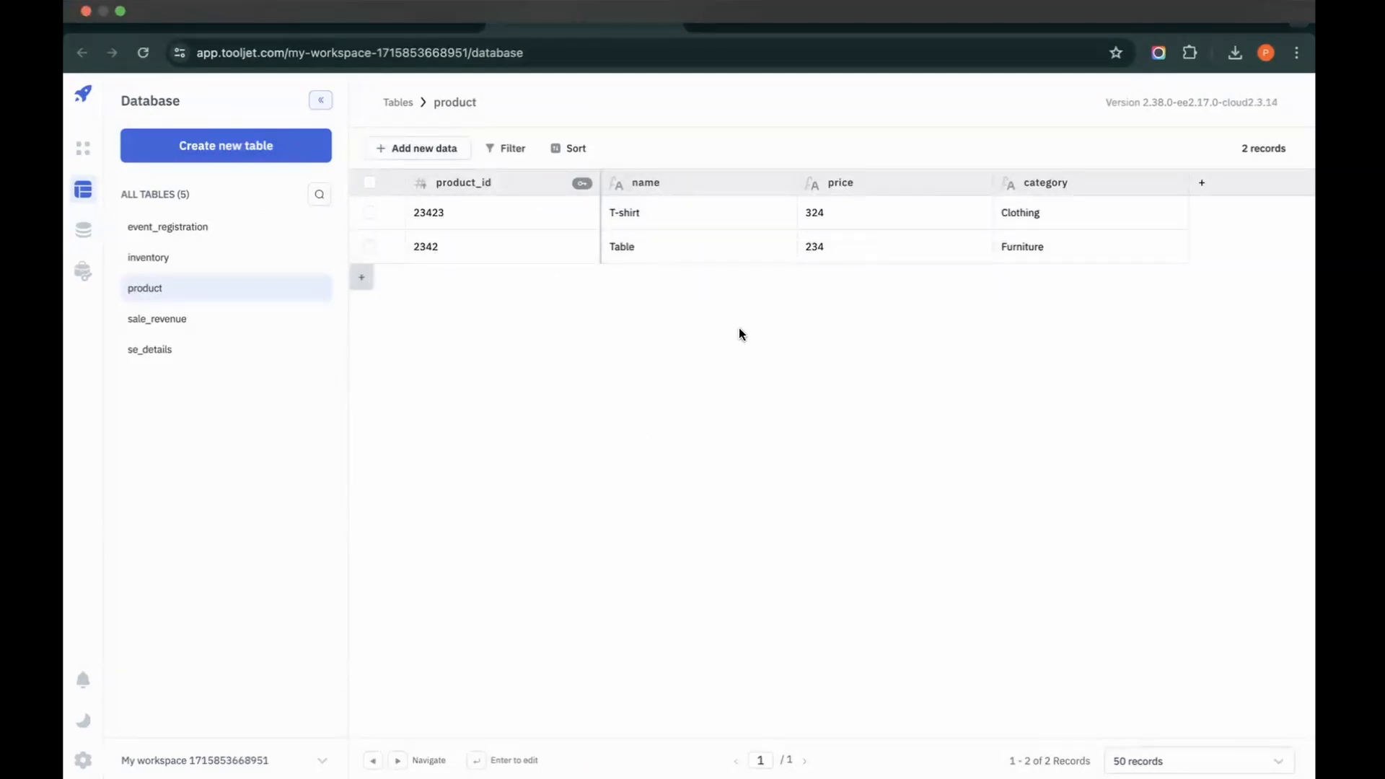
Step: Create an inventory row with inventory_id 2344, location Warehouse A and product_id 23423, keeping the default stock value
click(194, 258)
click(437, 149)
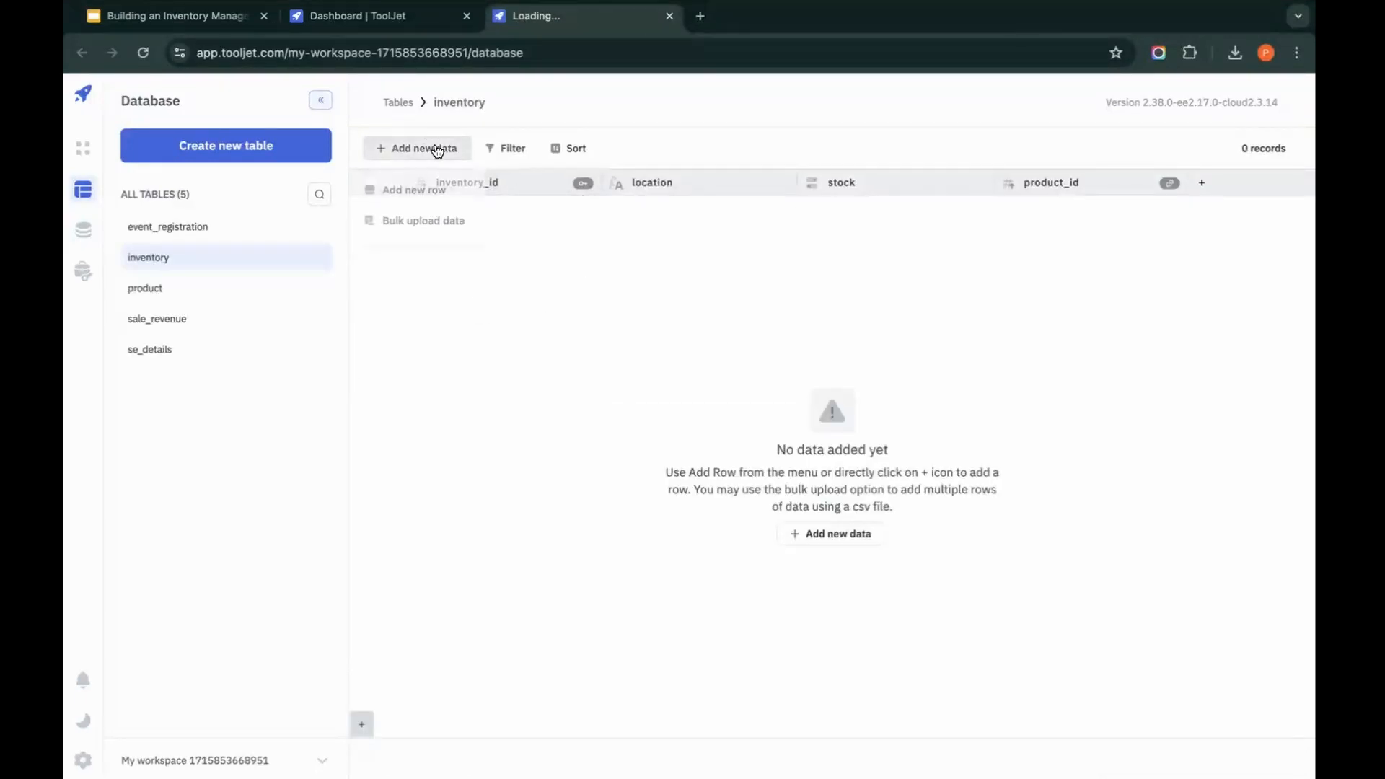
click(420, 189)
click(1088, 178)
text(2344)
click(1019, 255)
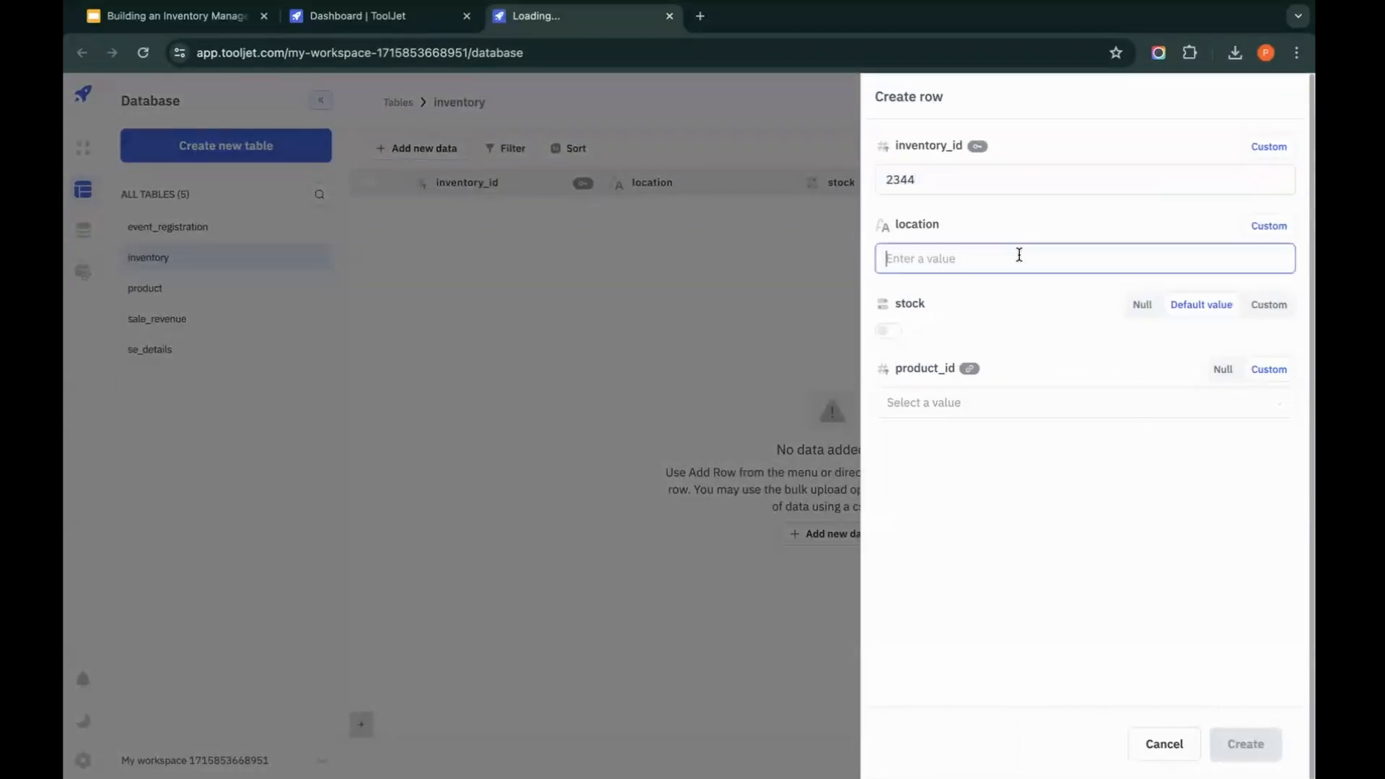
text(Warehouse A)
click(969, 410)
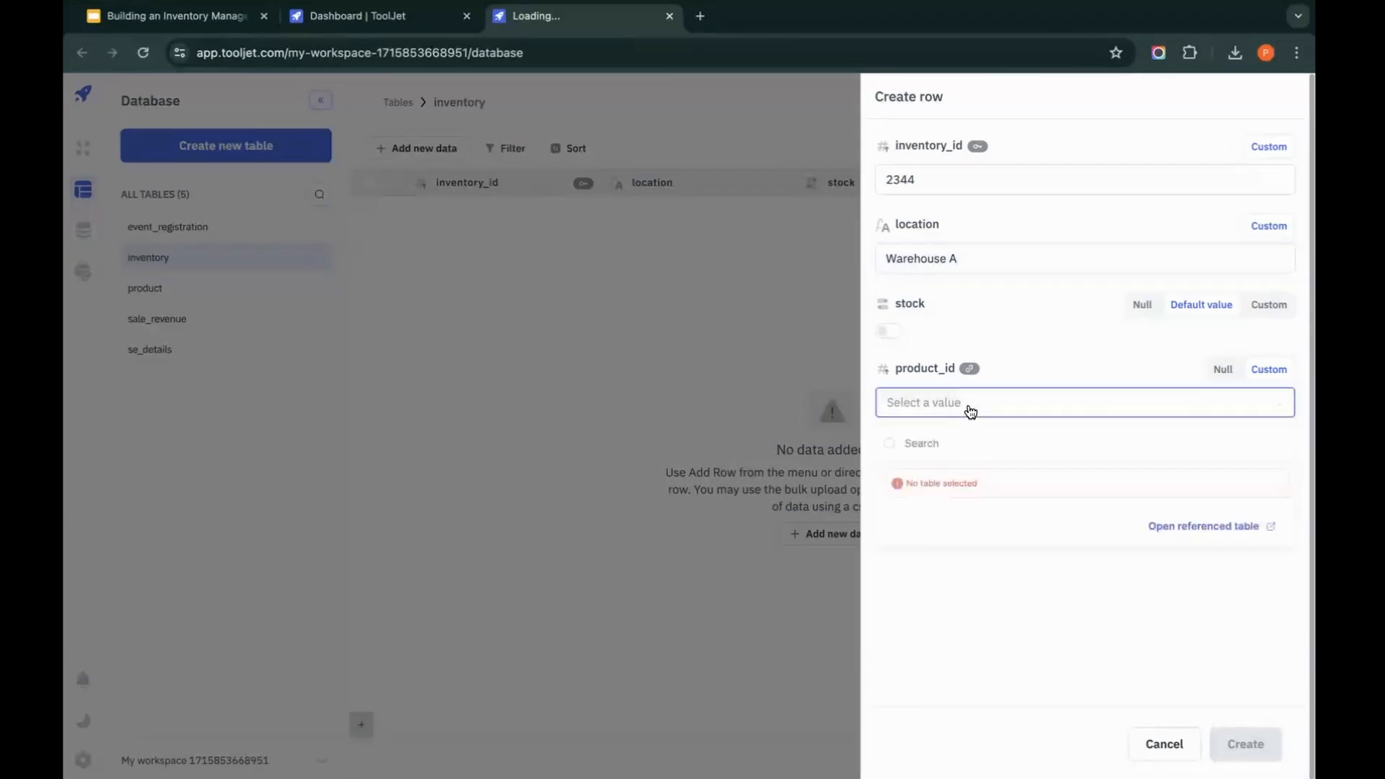
click(971, 482)
click(1245, 743)
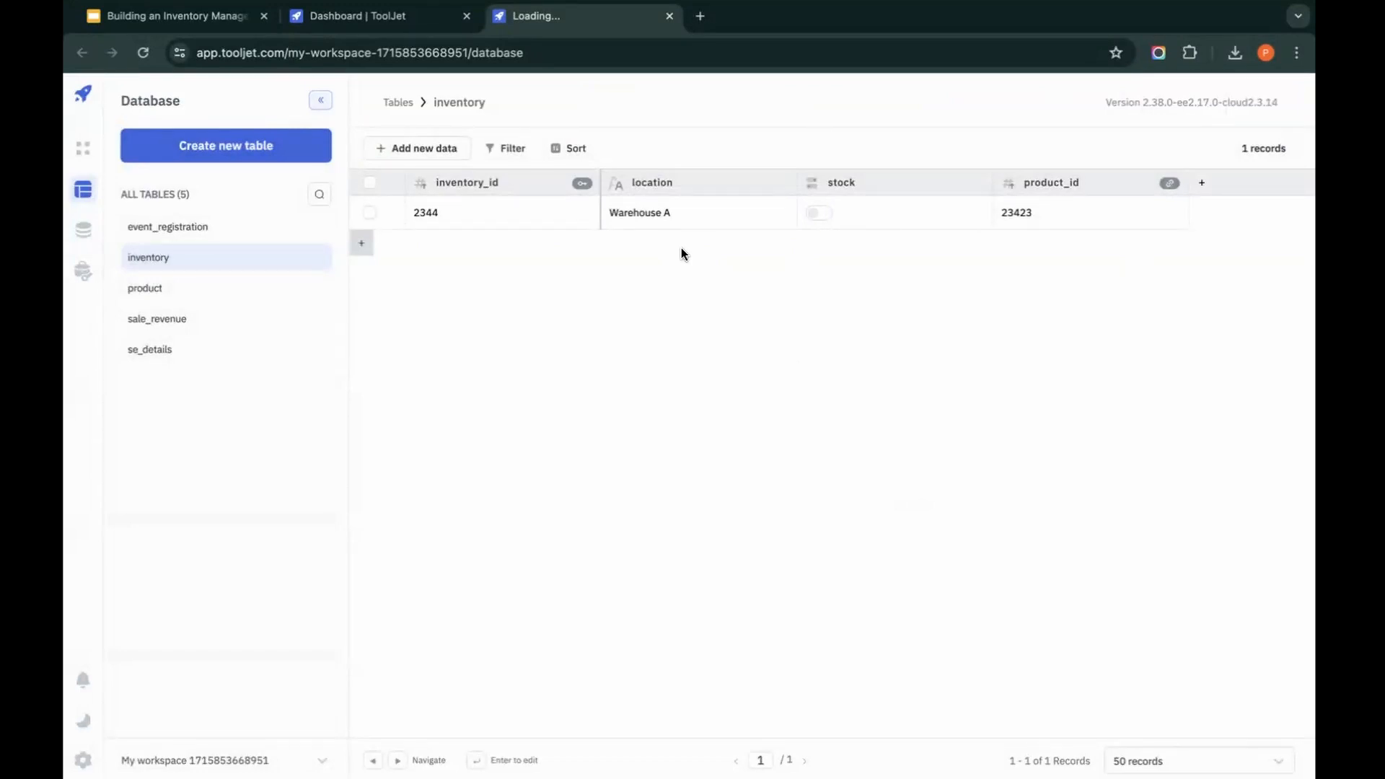
Step: Examine the on-update and on-remove action options of the inventory product_id foreign key, then close the column editor without saving
click(1169, 183)
click(1178, 225)
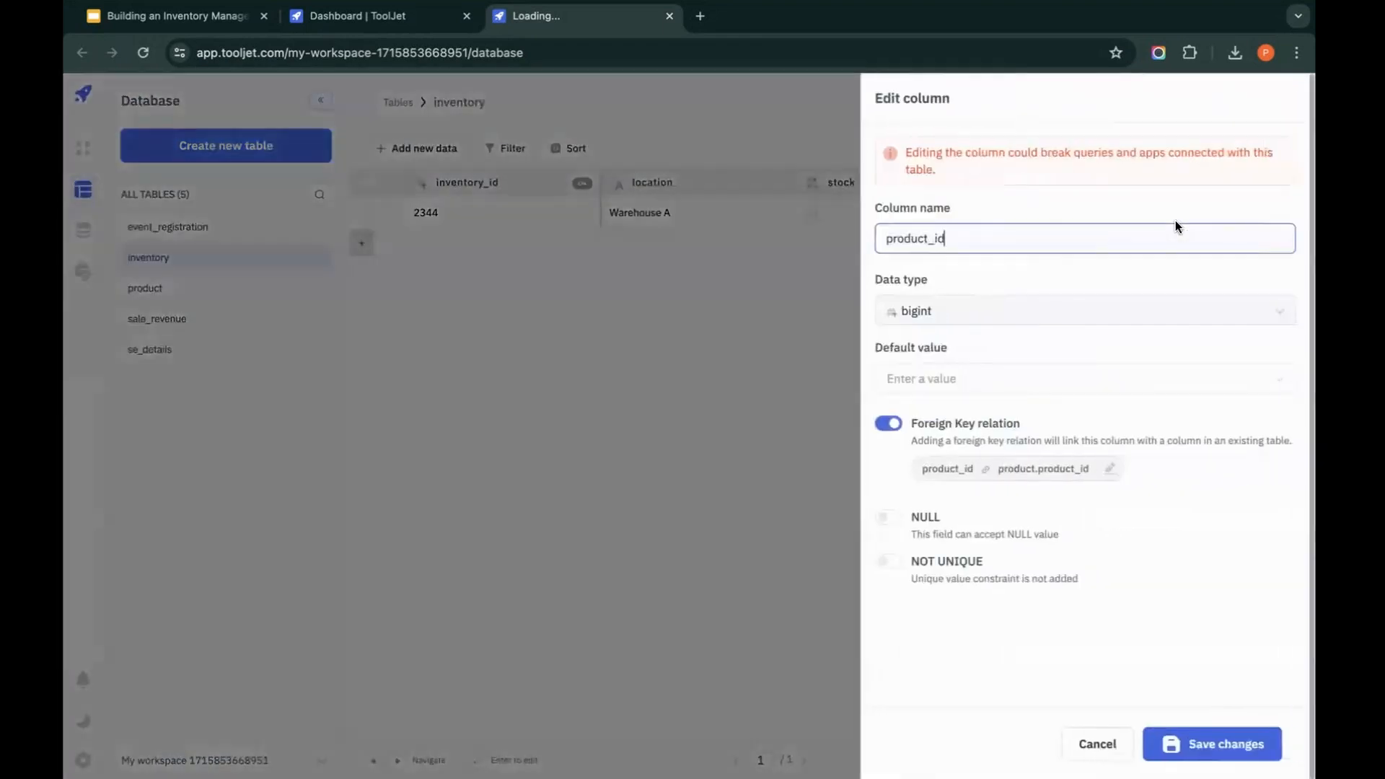
click(1105, 470)
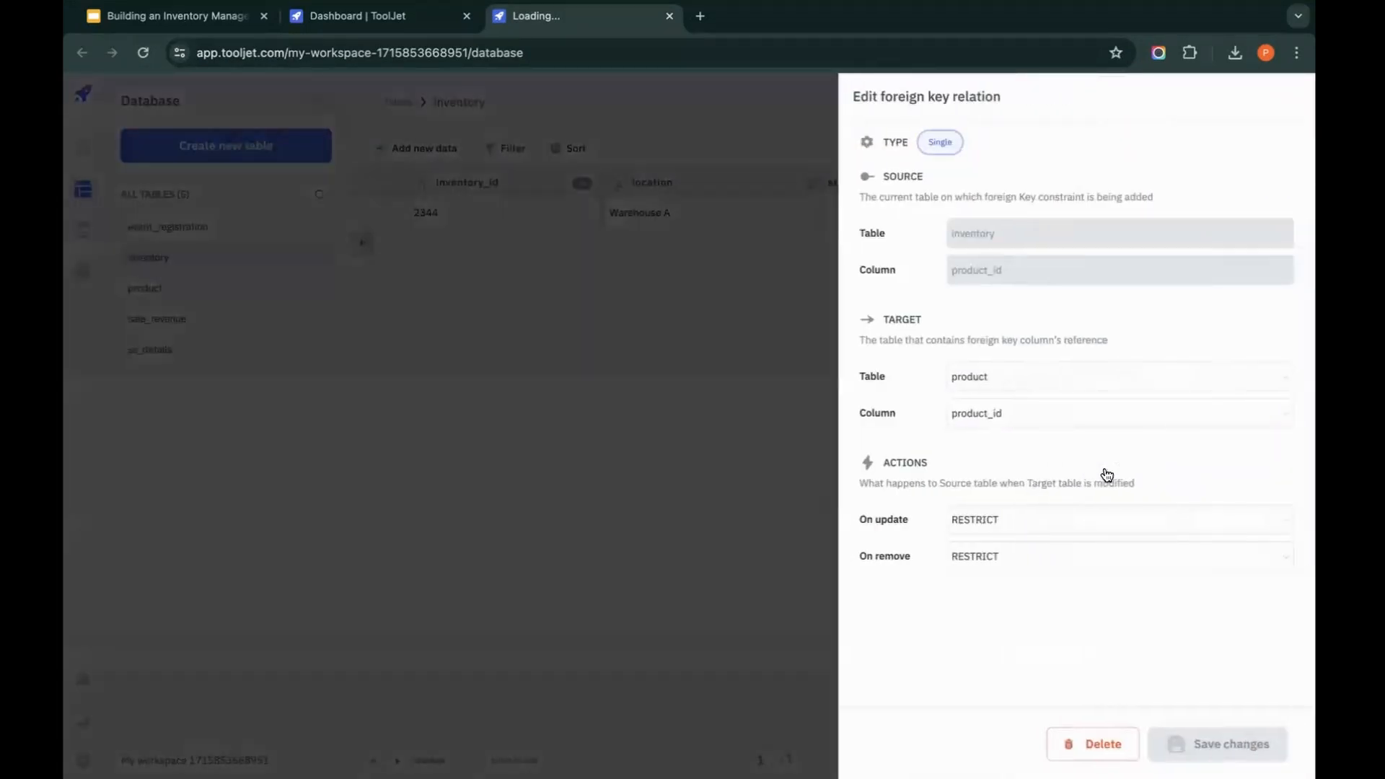
drag(898, 463, 932, 461)
click(1067, 459)
drag(919, 557, 858, 557)
click(1017, 520)
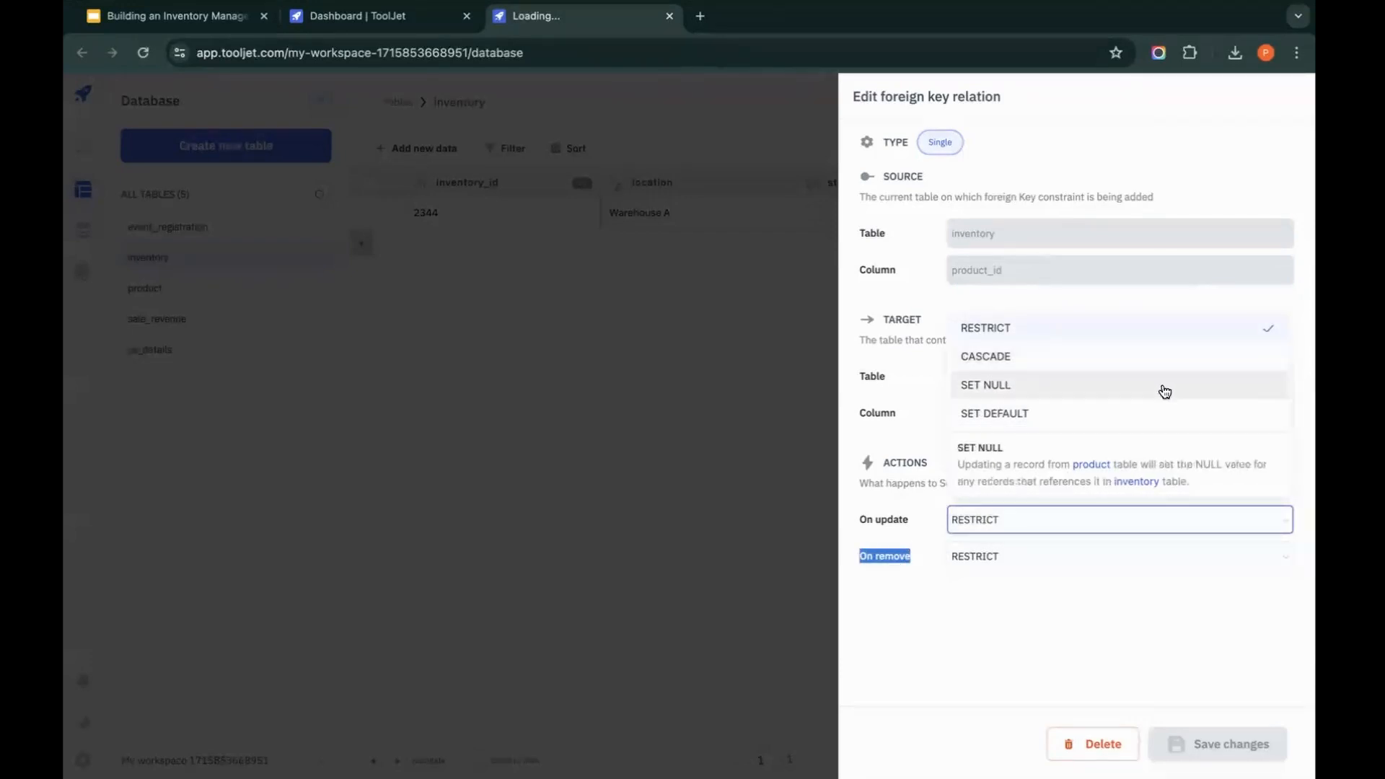
click(1110, 595)
click(1166, 564)
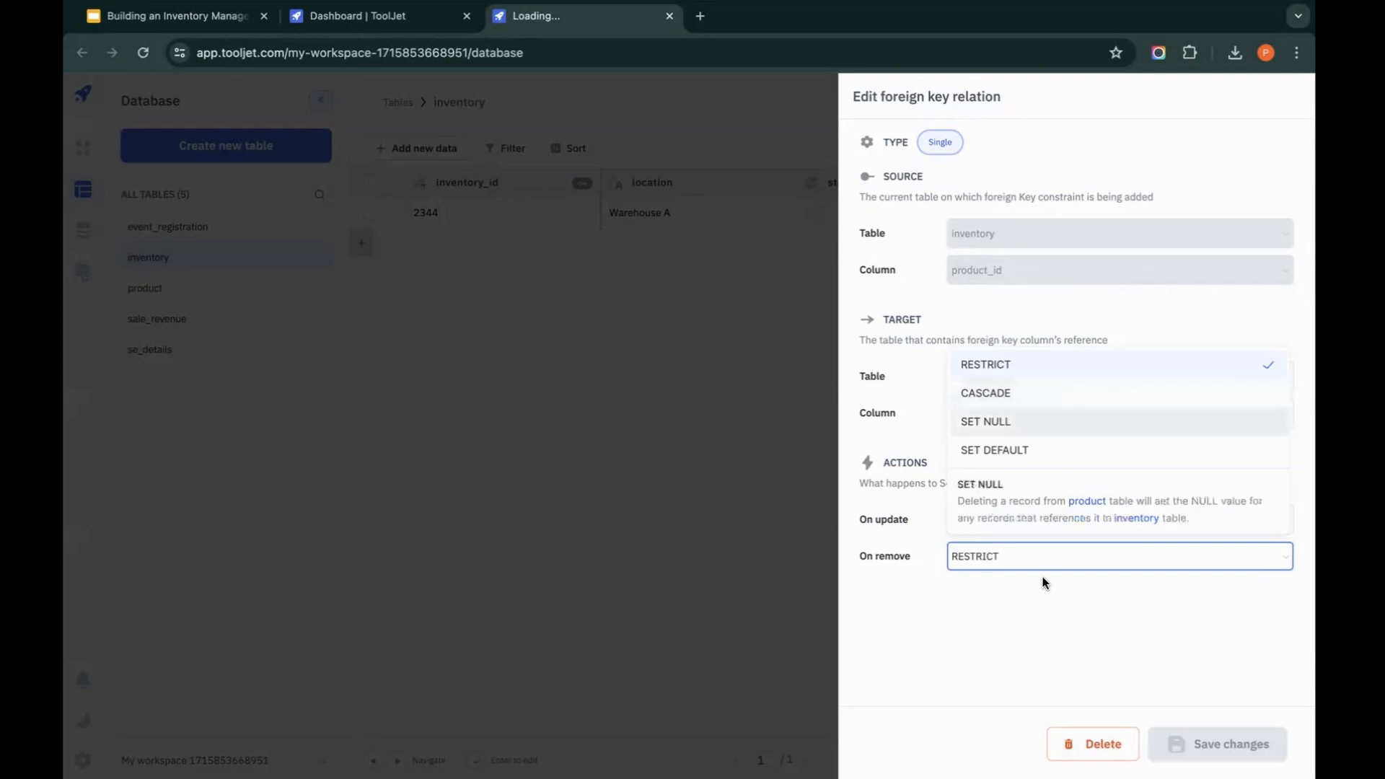
click(1039, 621)
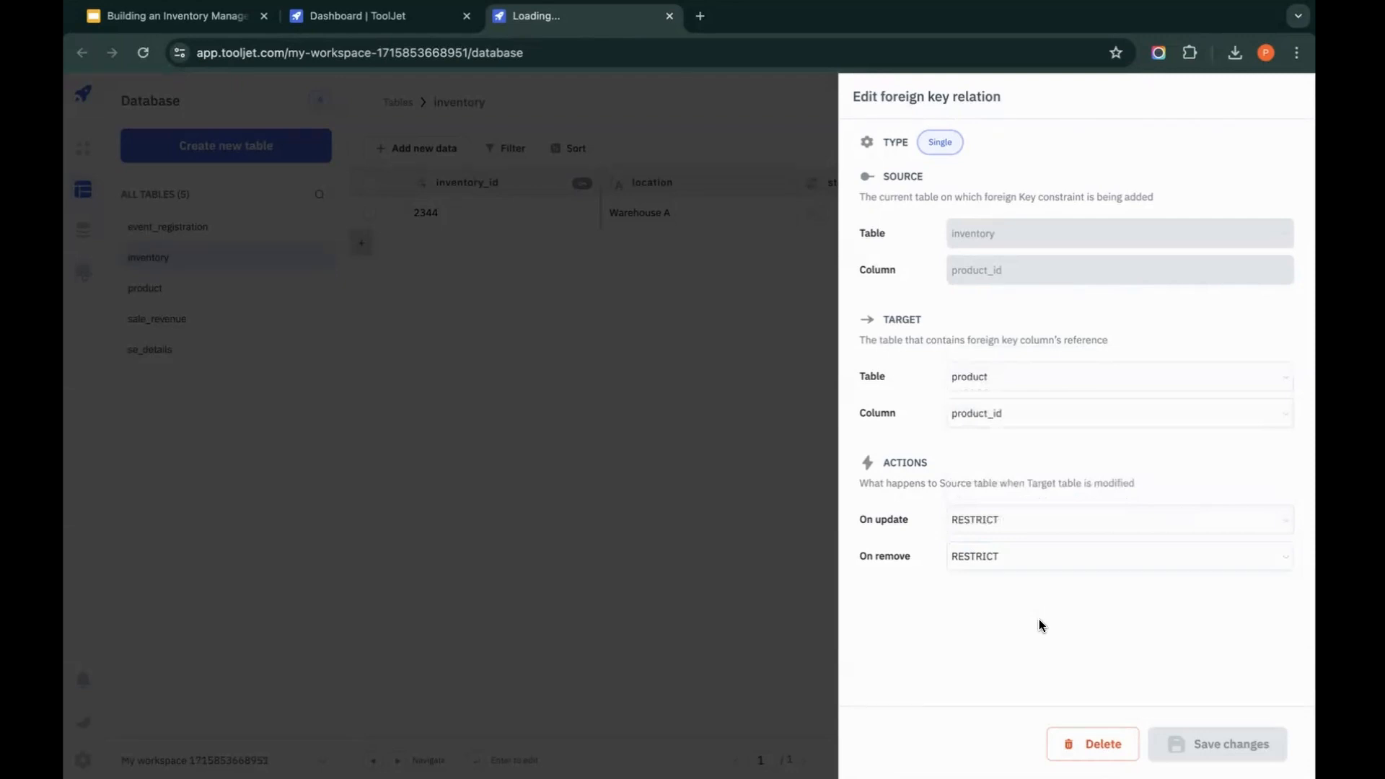
click(746, 535)
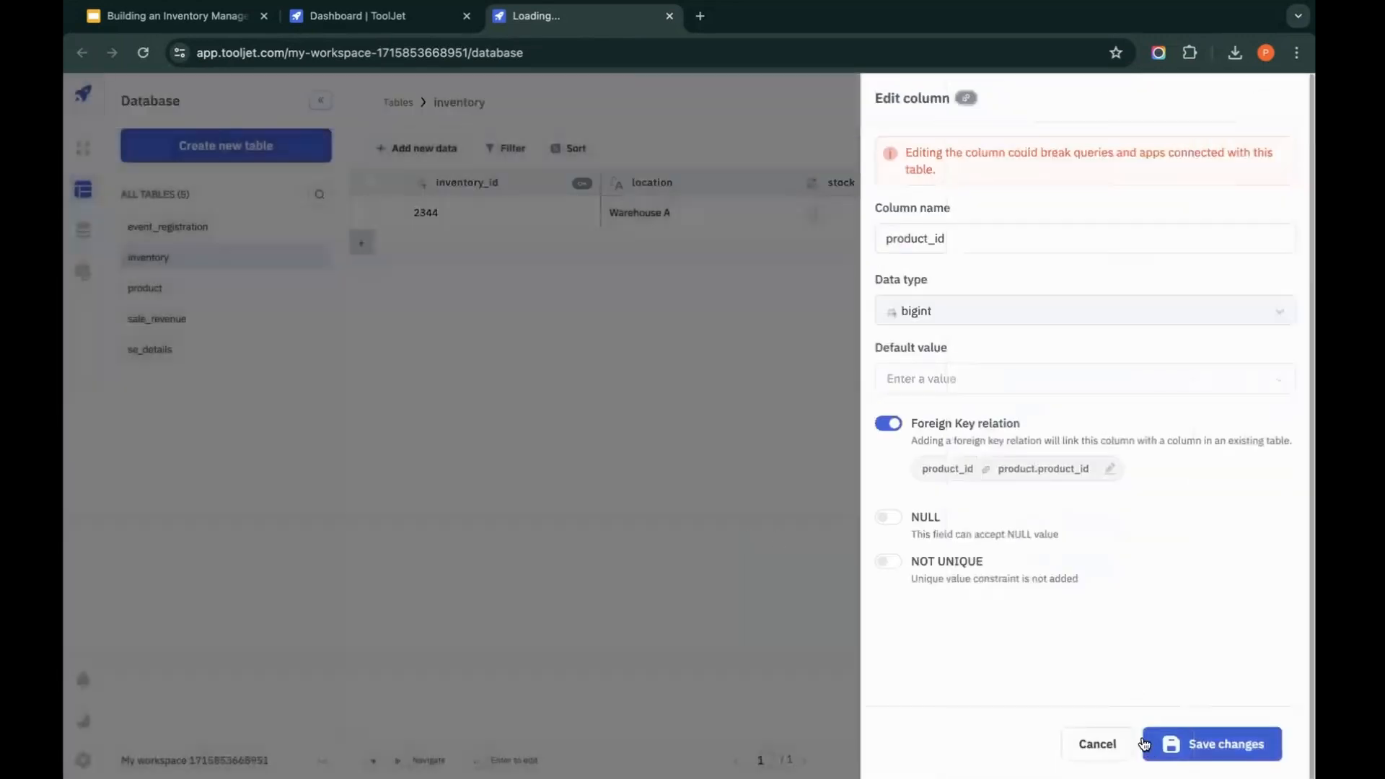
click(1091, 744)
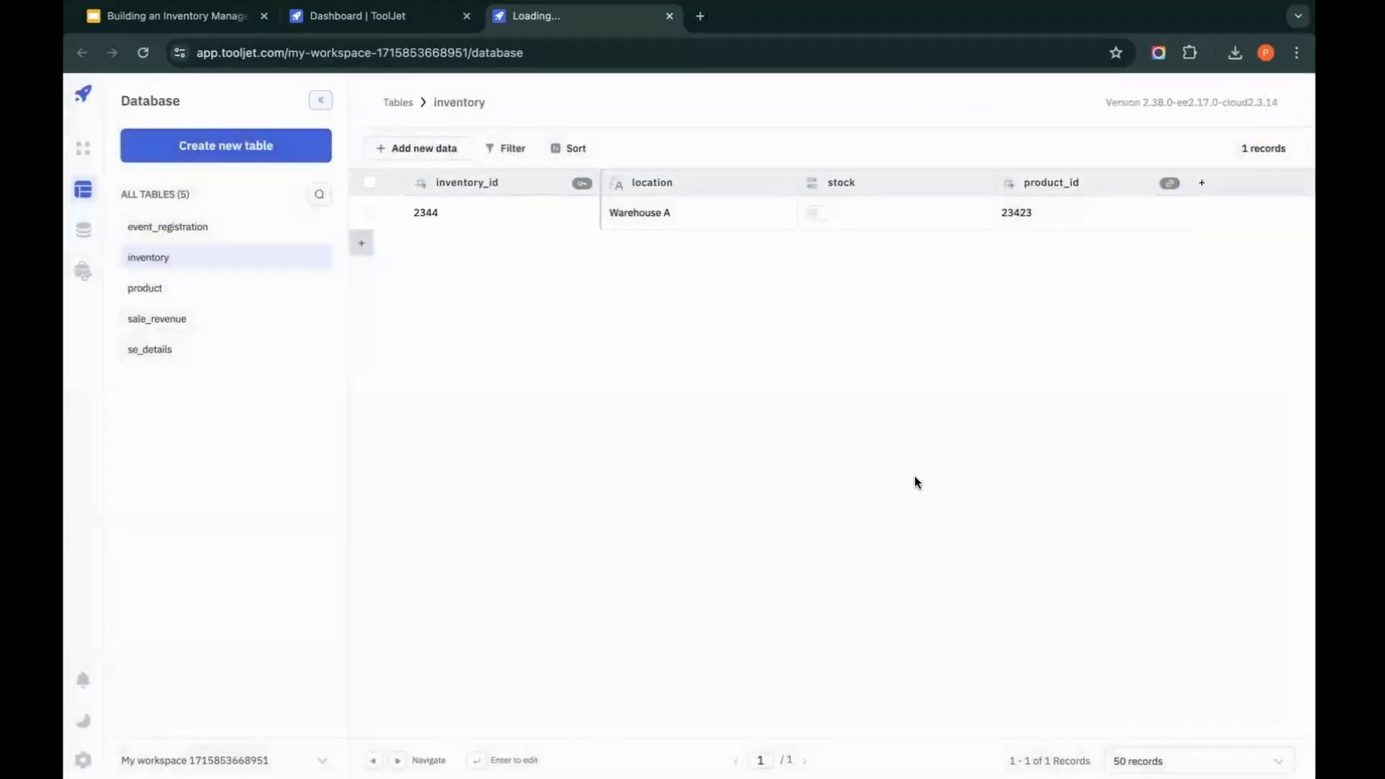
Step: Create an inventory row with inventory_id 23423, location Warehouse B and product_id 2342, keeping the default stock value
click(259, 282)
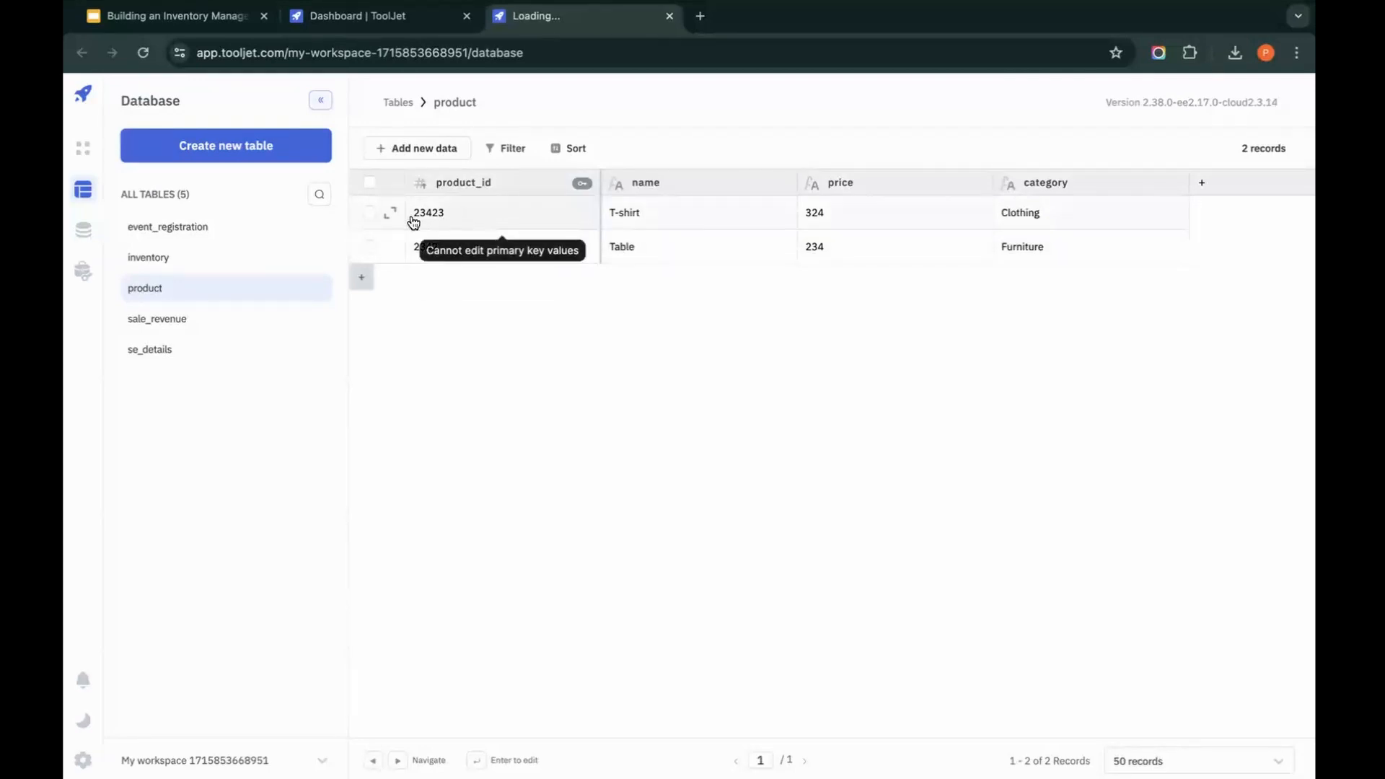
click(247, 262)
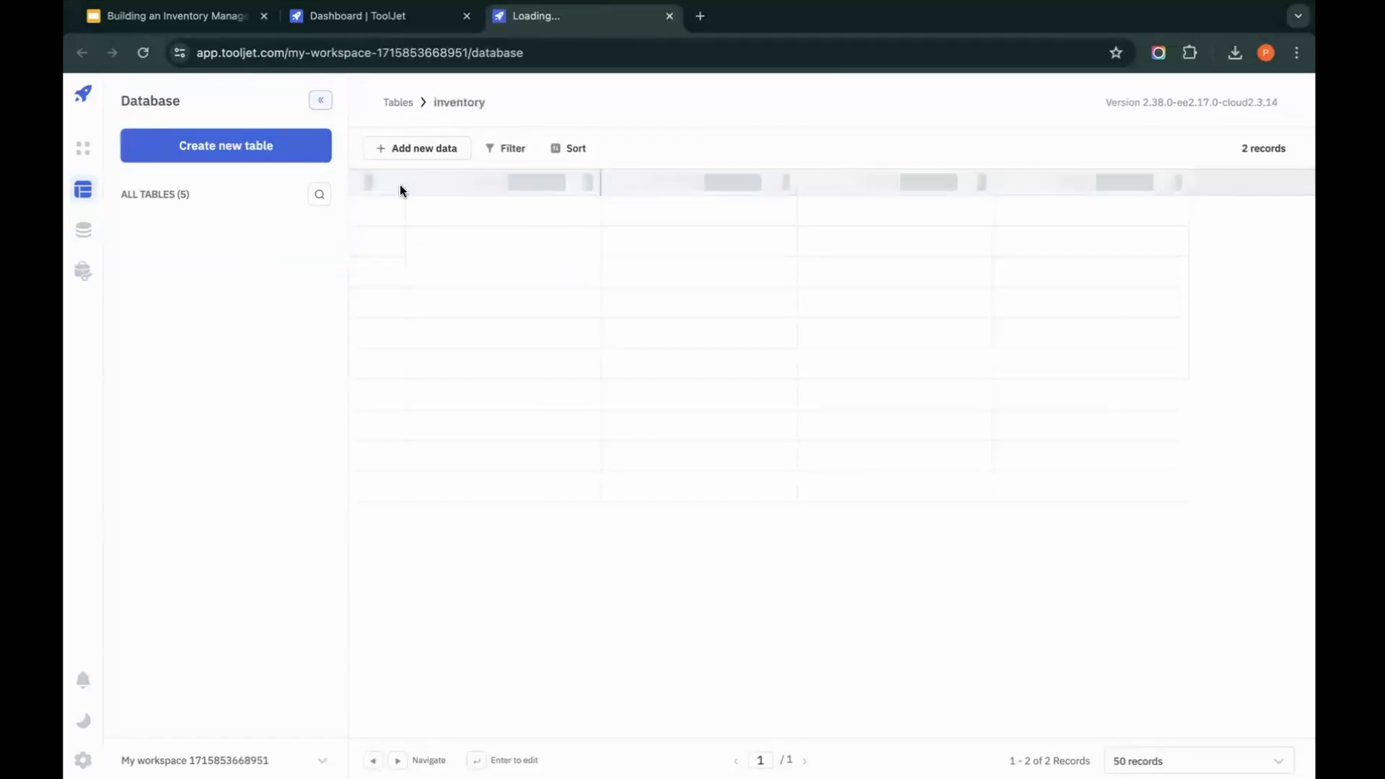
click(443, 149)
click(437, 190)
click(960, 186)
text(23423)
click(981, 252)
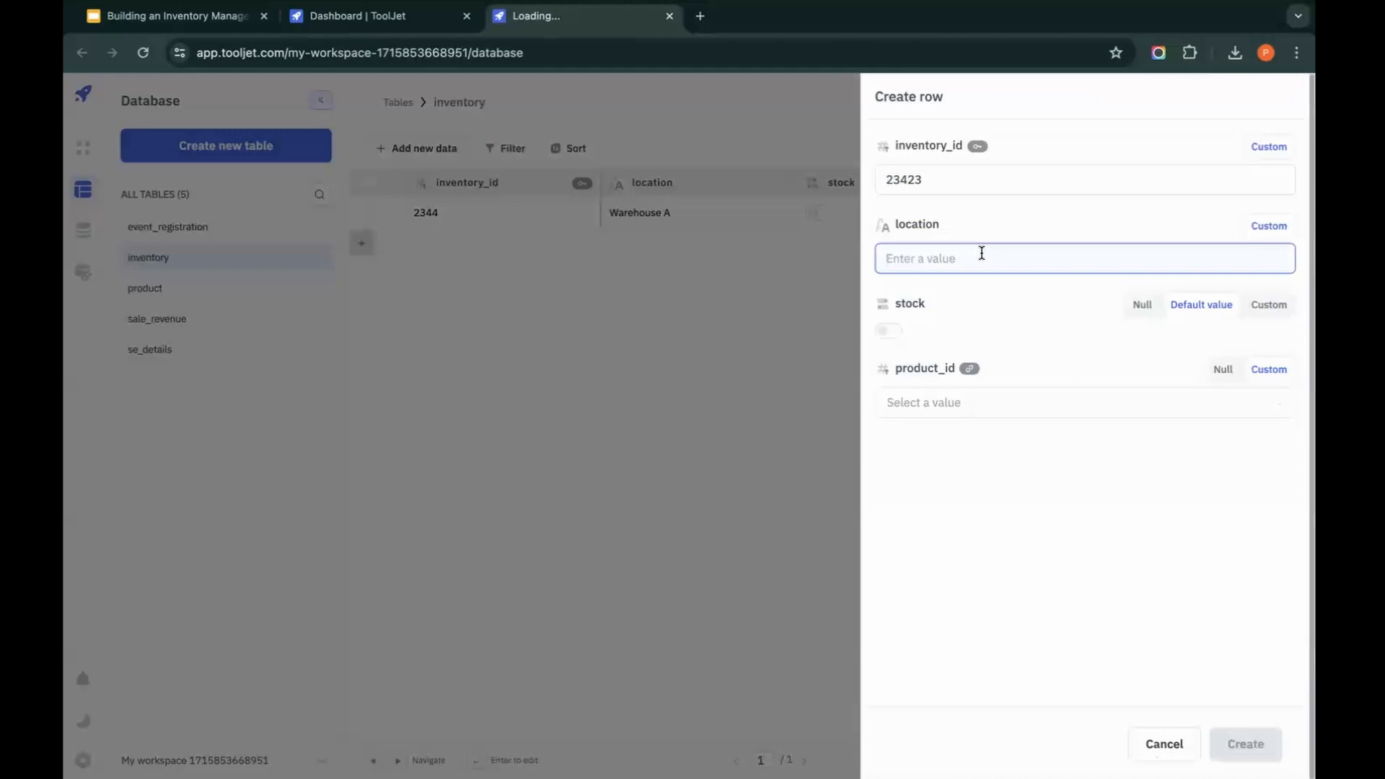
text(Warehouse B)
click(1085, 401)
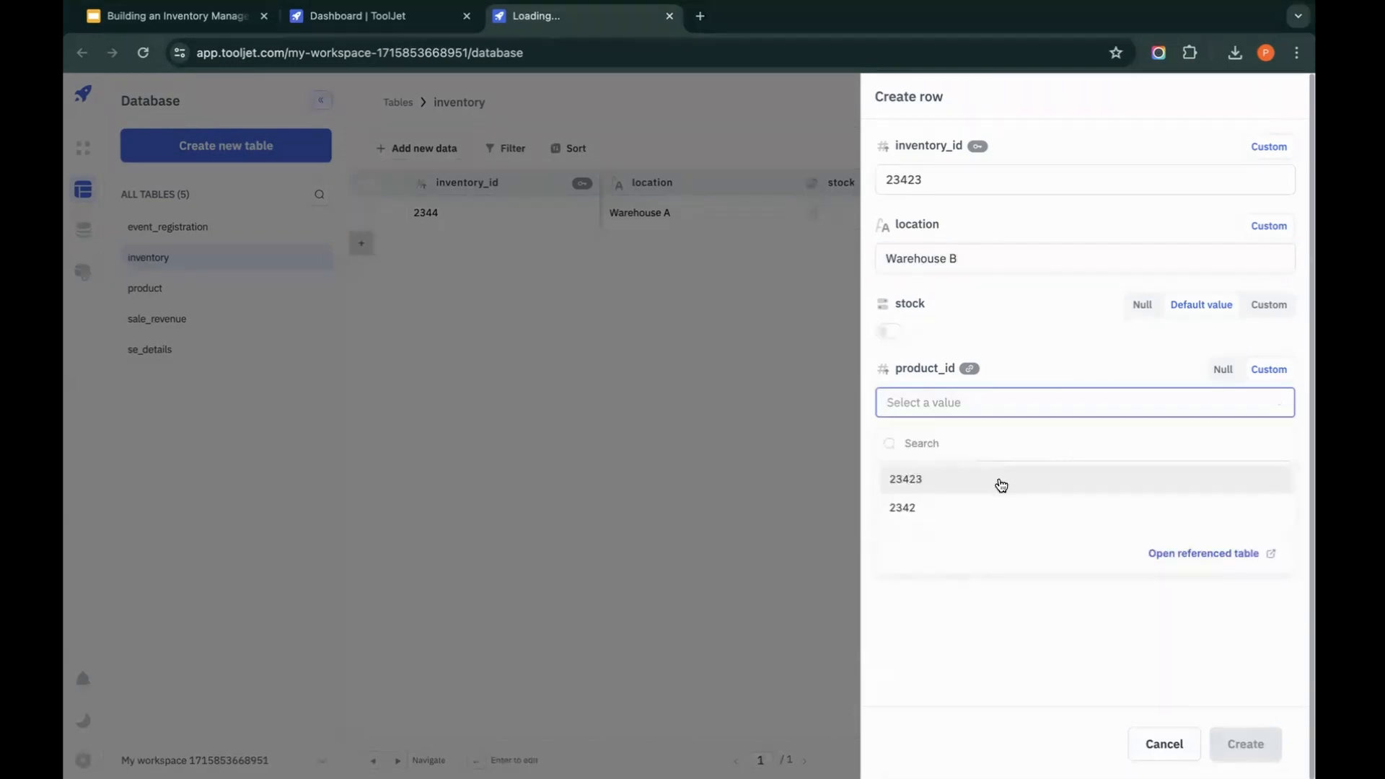
click(991, 503)
click(1236, 752)
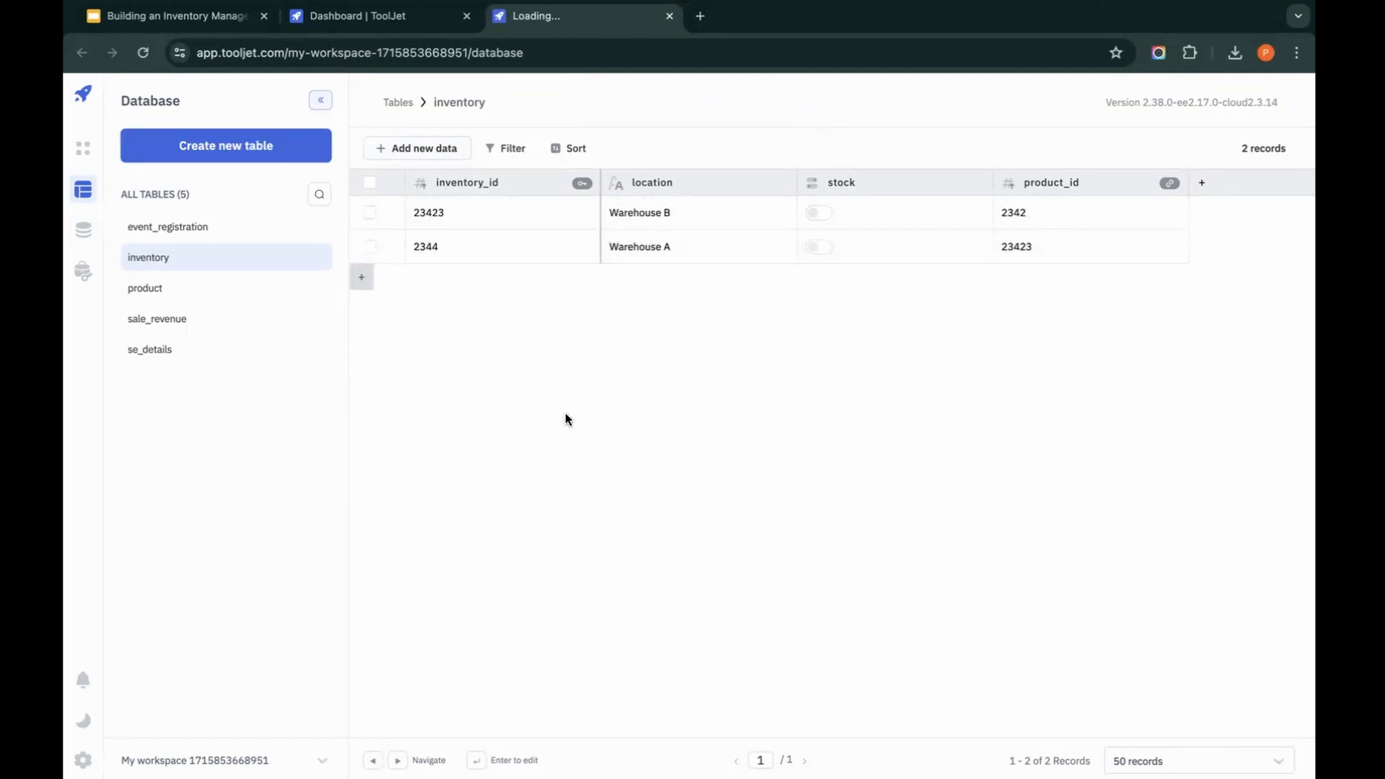
Step: Try to delete the Table row with product_id 2342 from the product table
click(204, 287)
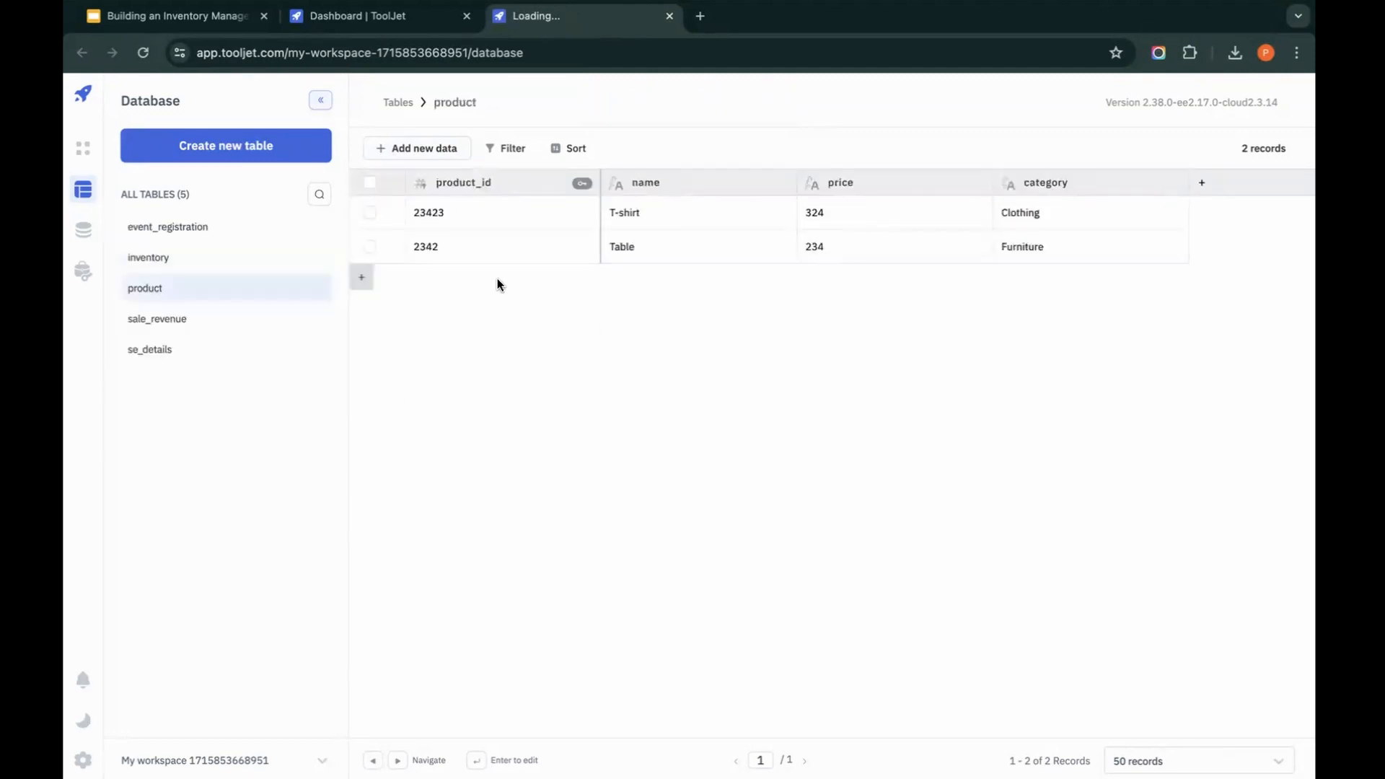
click(370, 246)
click(481, 149)
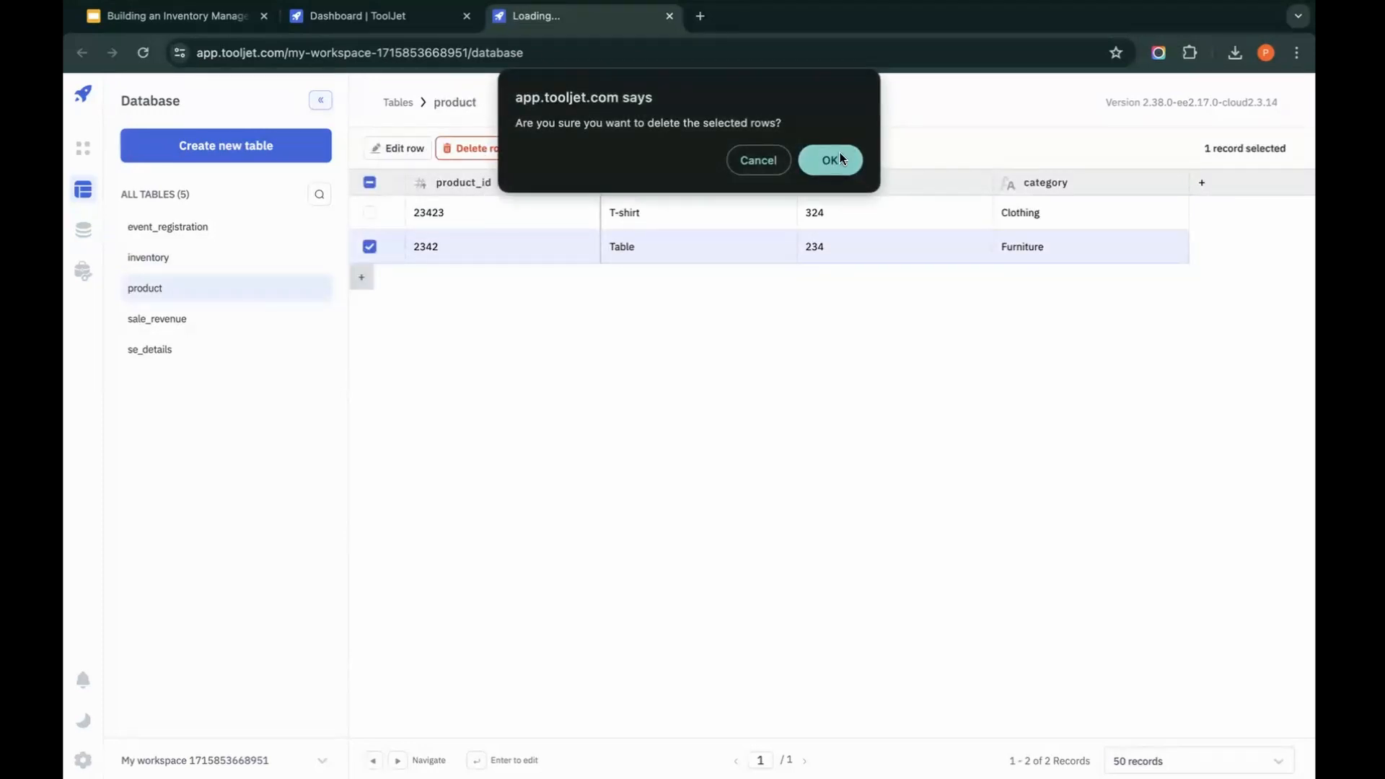
click(833, 161)
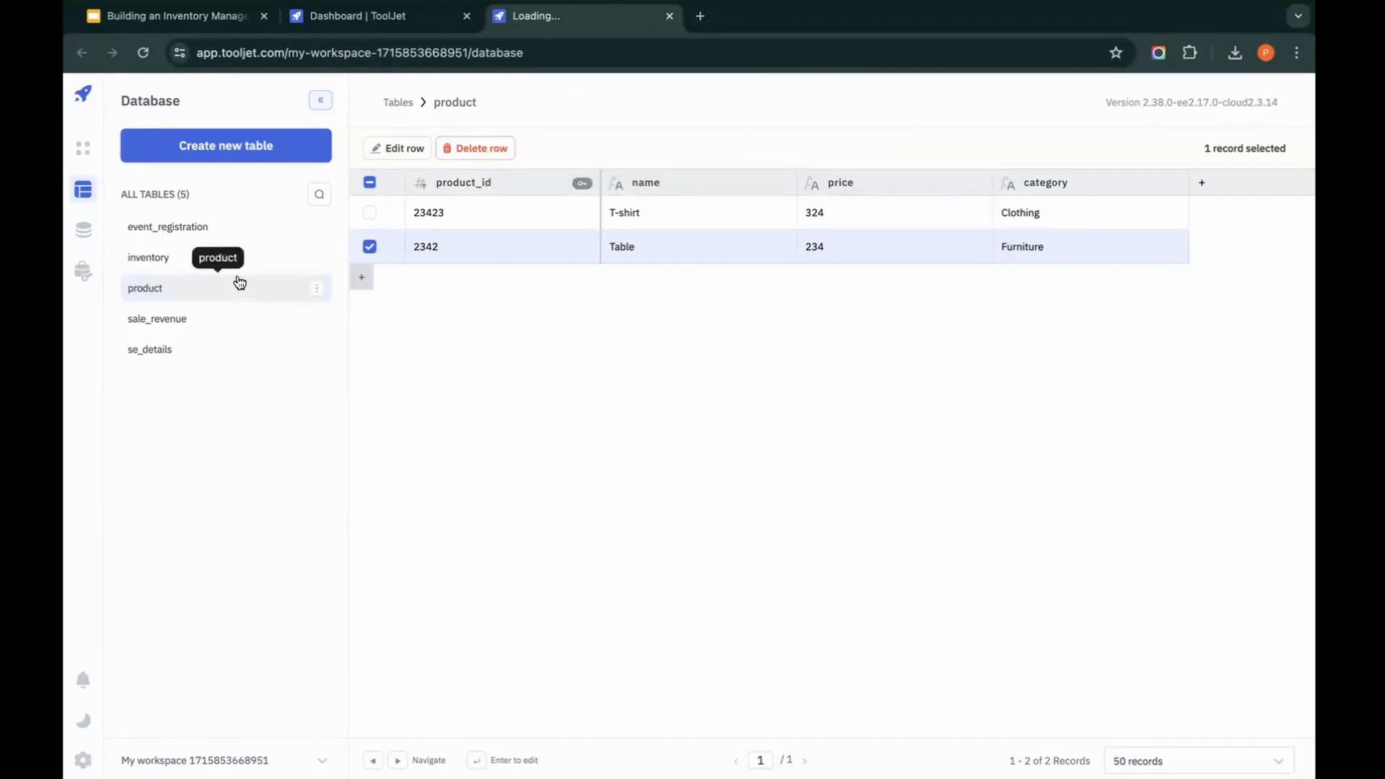
Step: Set the on-remove action of the inventory table's product_id foreign key to CASCADE and save the column changes
click(245, 235)
click(158, 263)
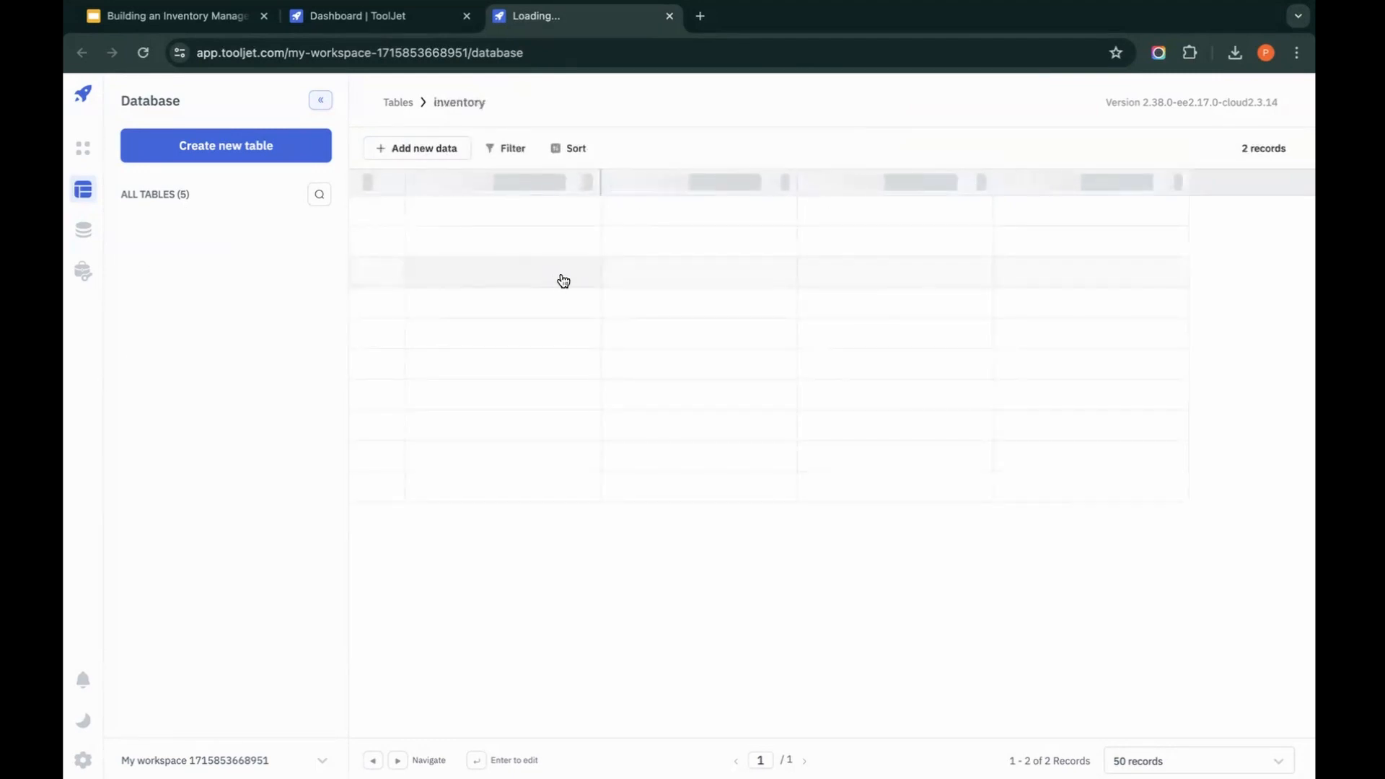
click(1172, 185)
click(1157, 221)
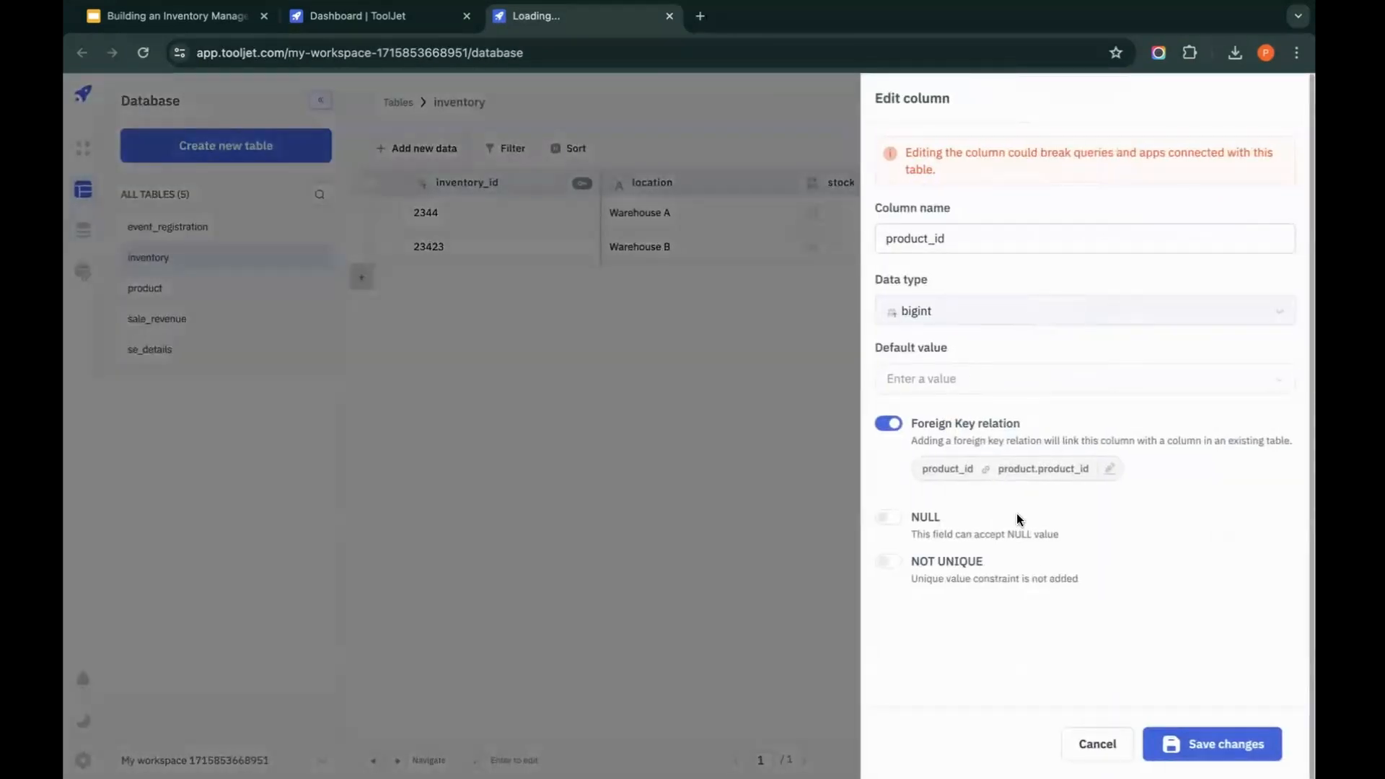
click(1111, 469)
click(1027, 556)
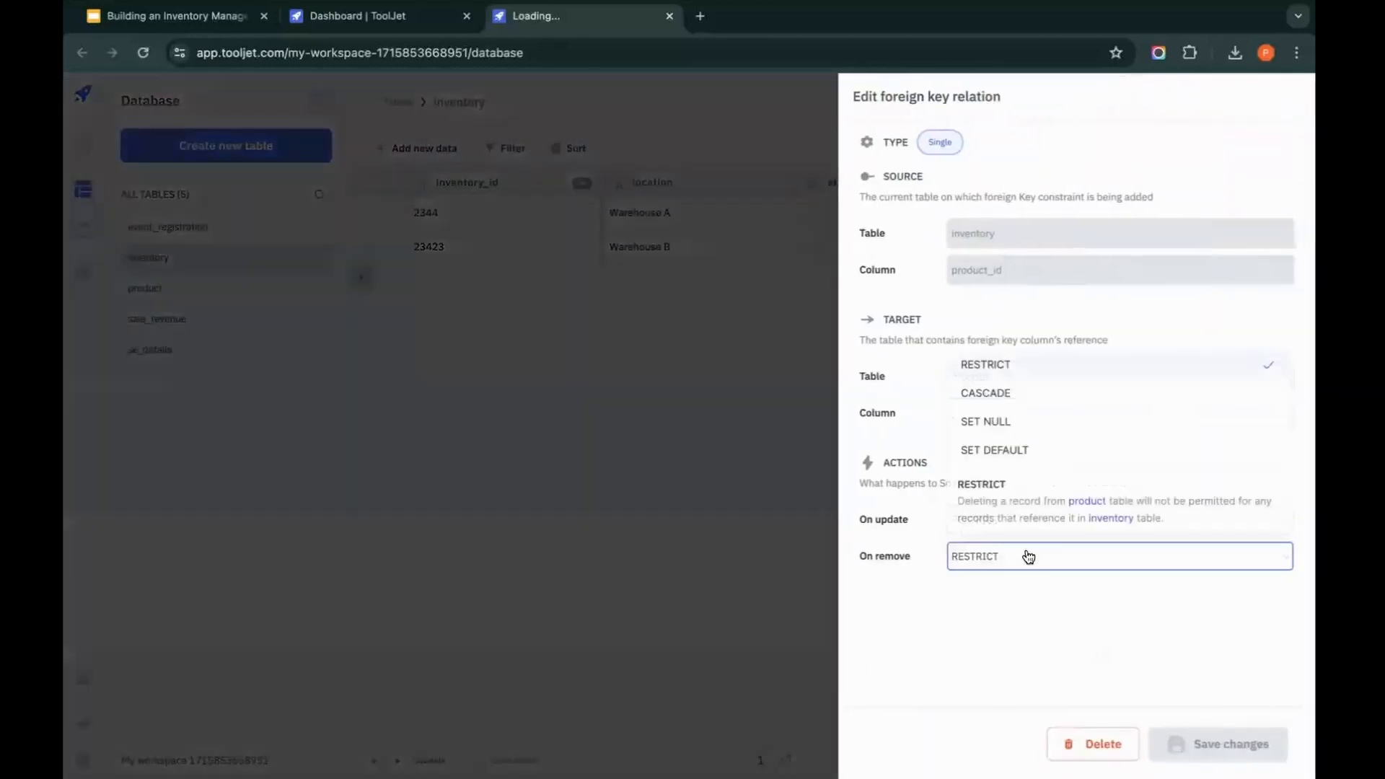
click(1058, 394)
click(1256, 750)
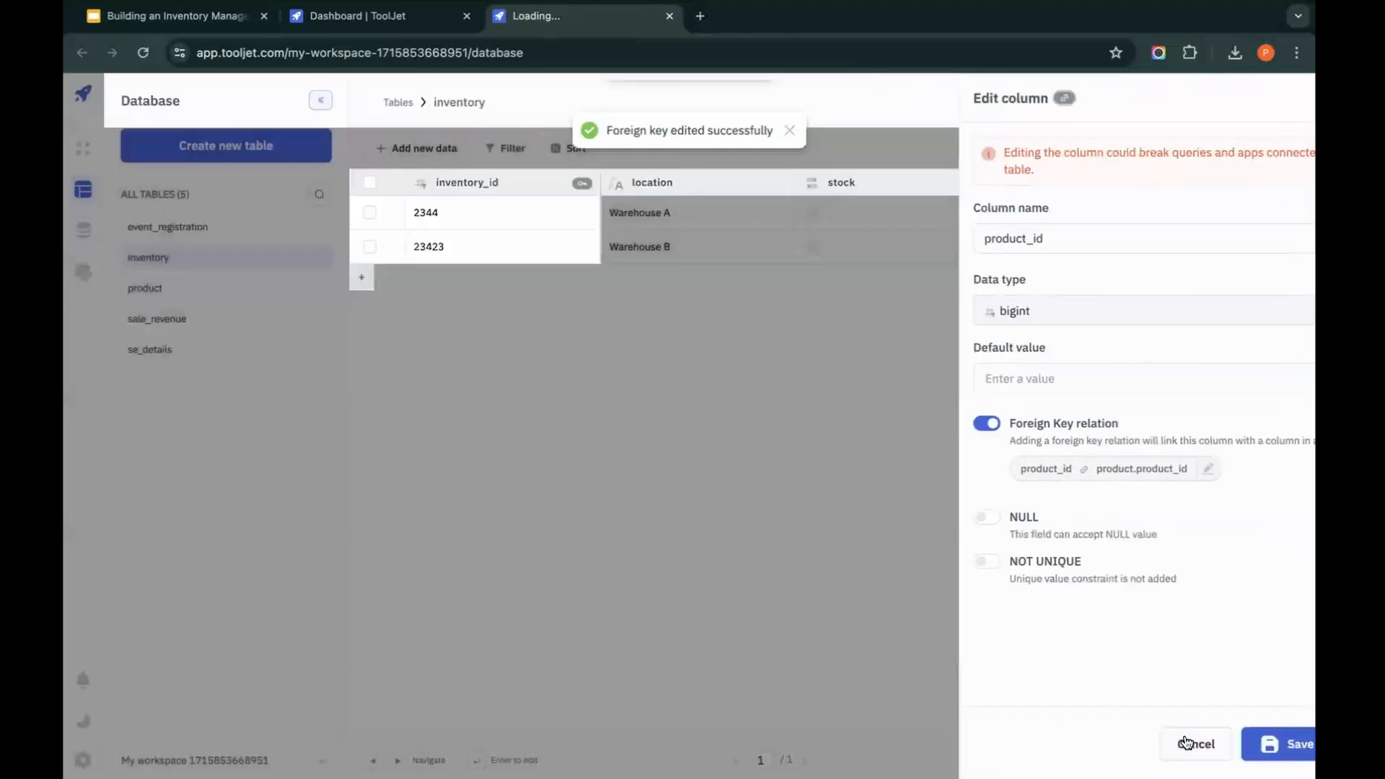
click(1185, 743)
Step: Delete the Table row with product_id 2342 from the product table, then check the remaining rows in the inventory table
click(195, 287)
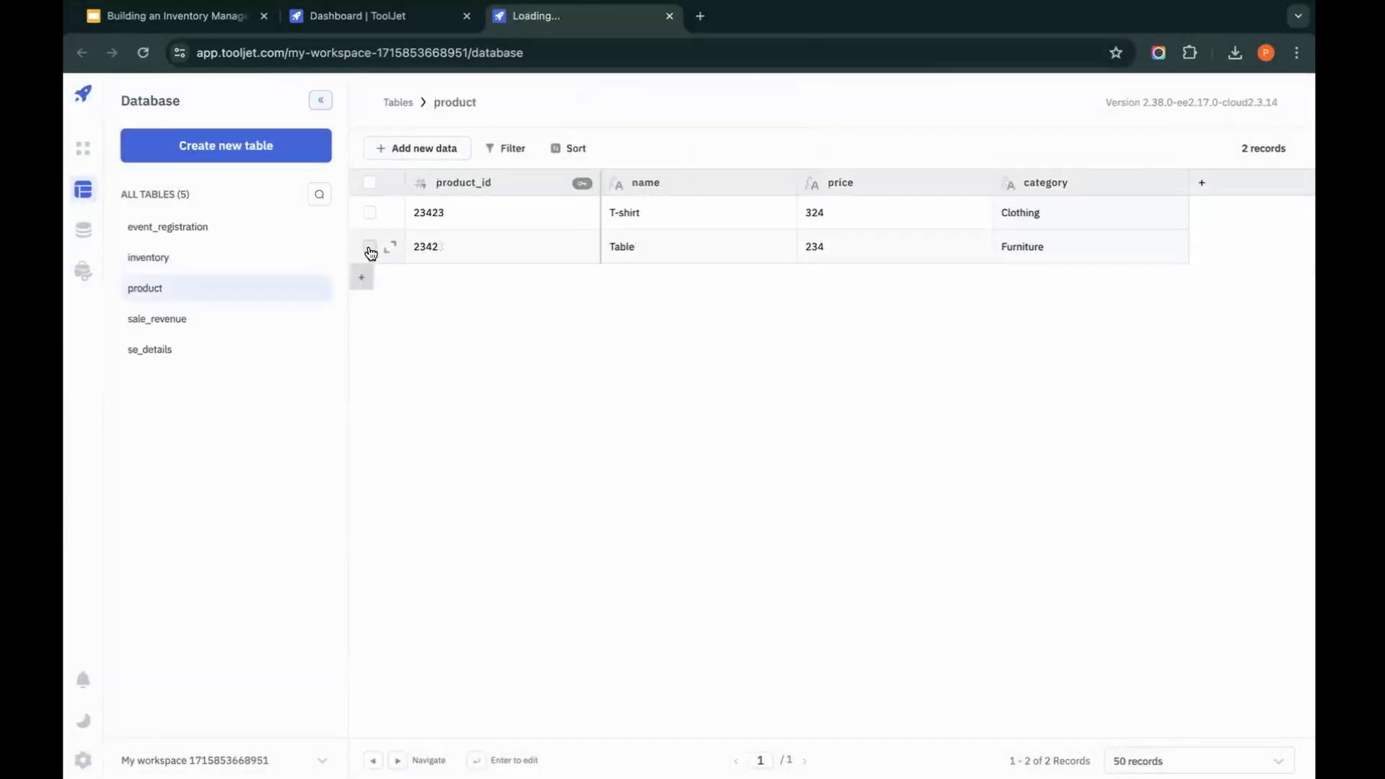
click(370, 248)
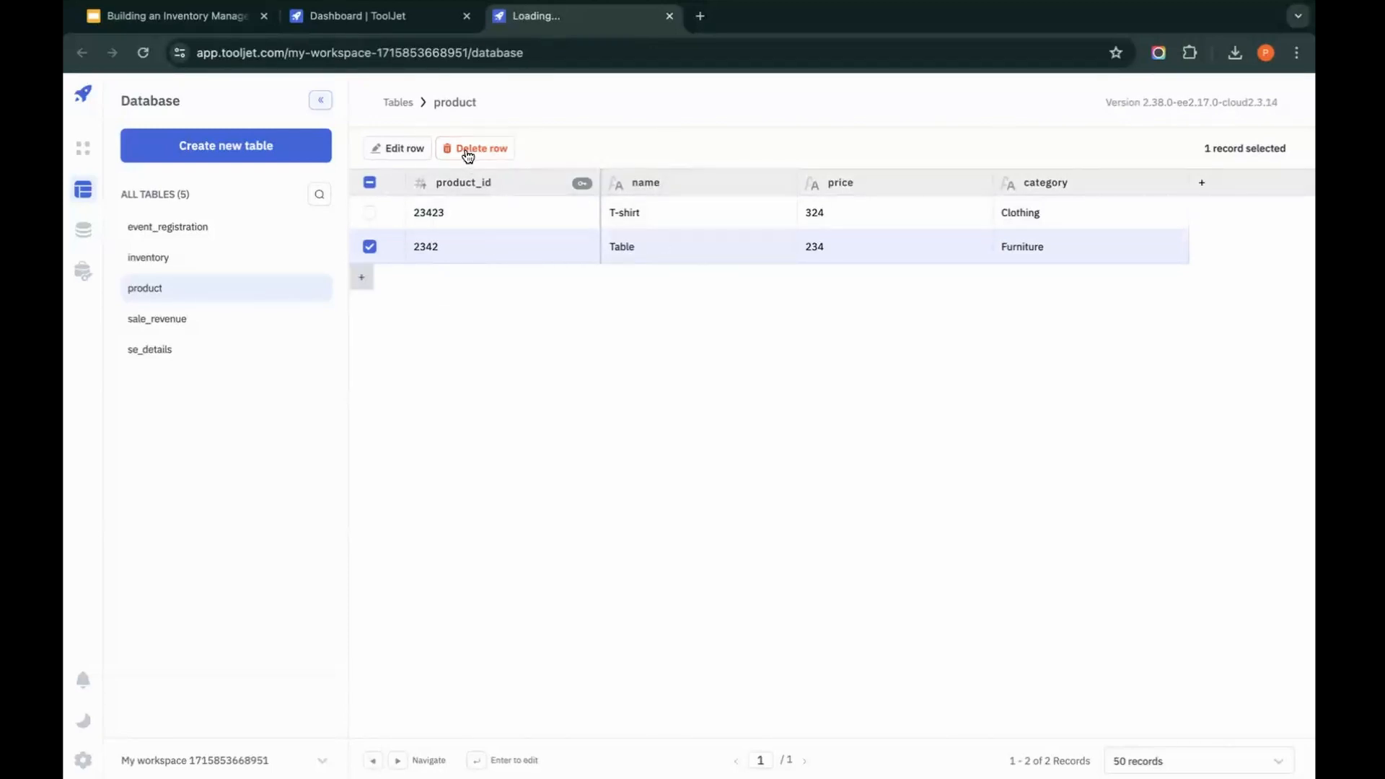
click(245, 259)
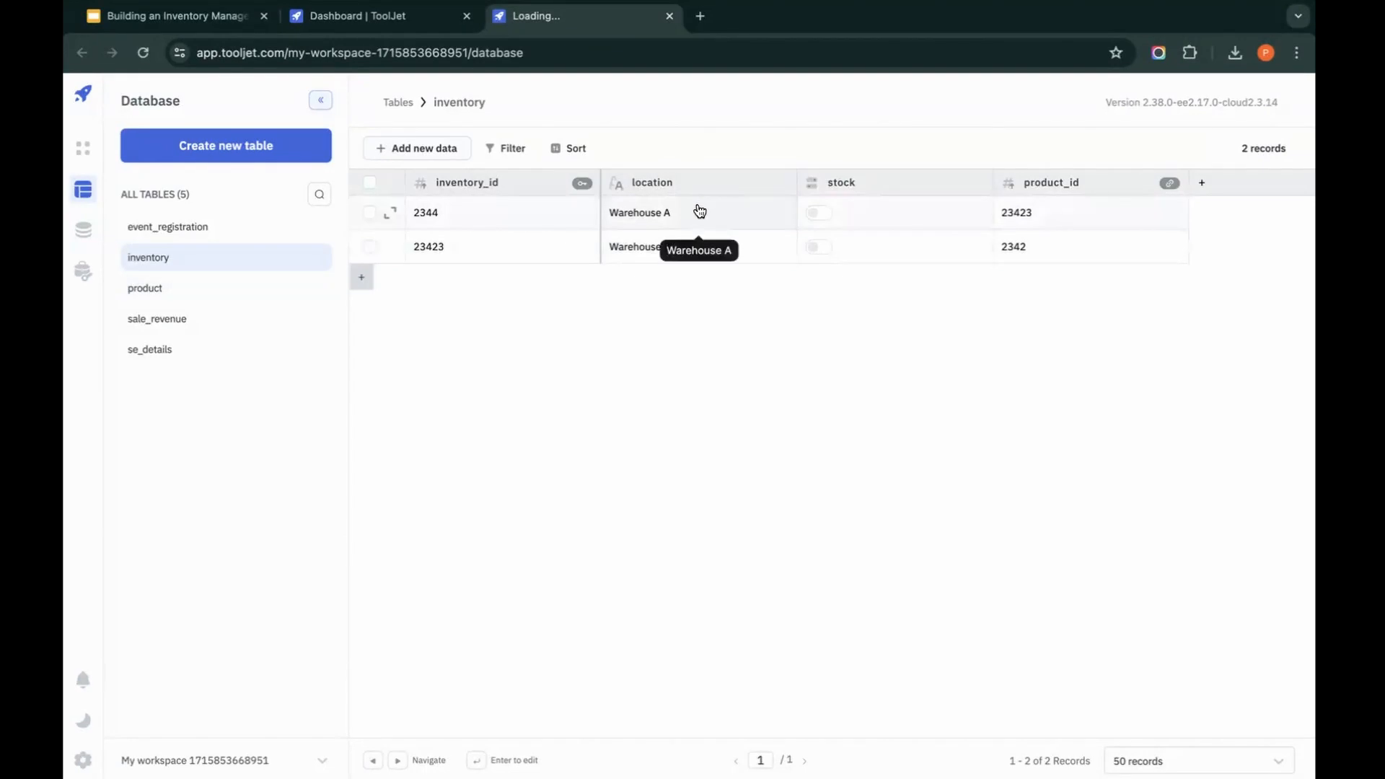
click(217, 290)
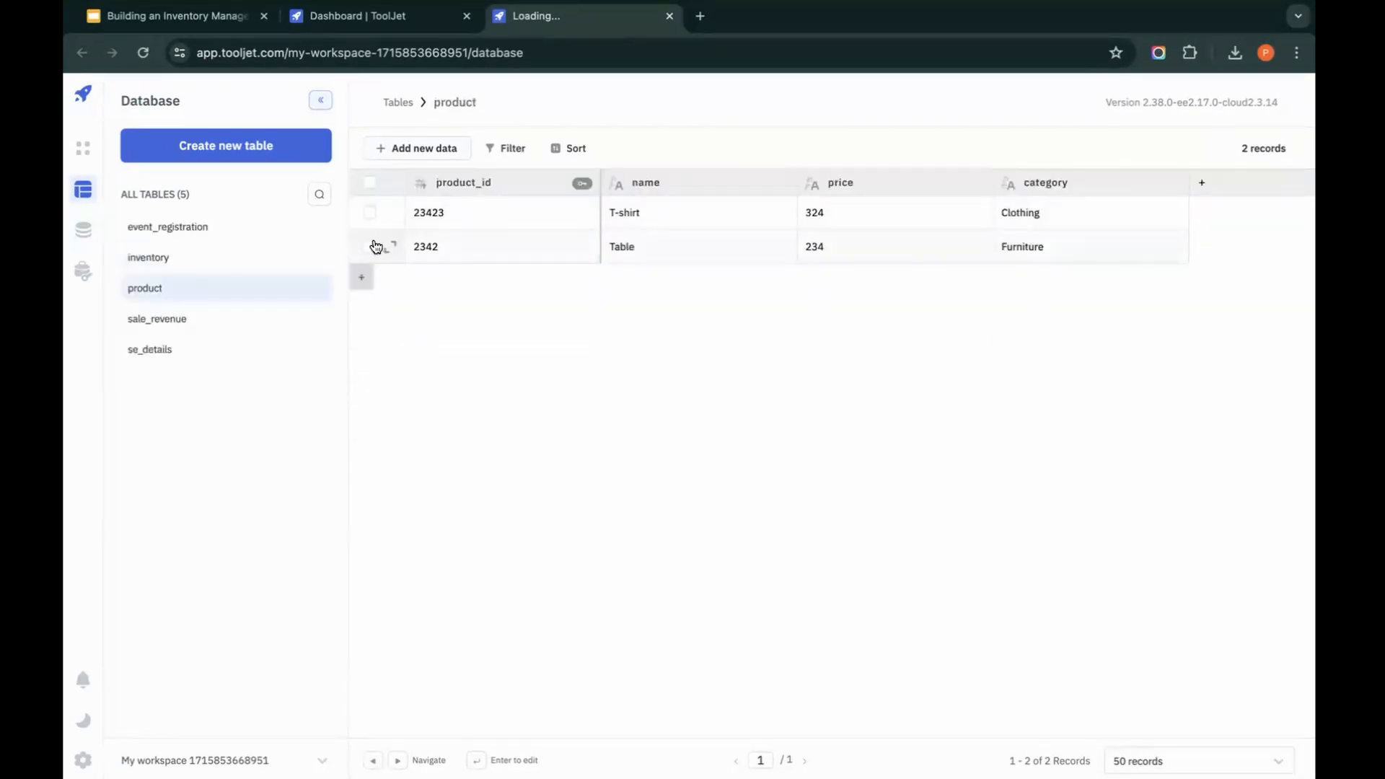
click(370, 246)
click(483, 149)
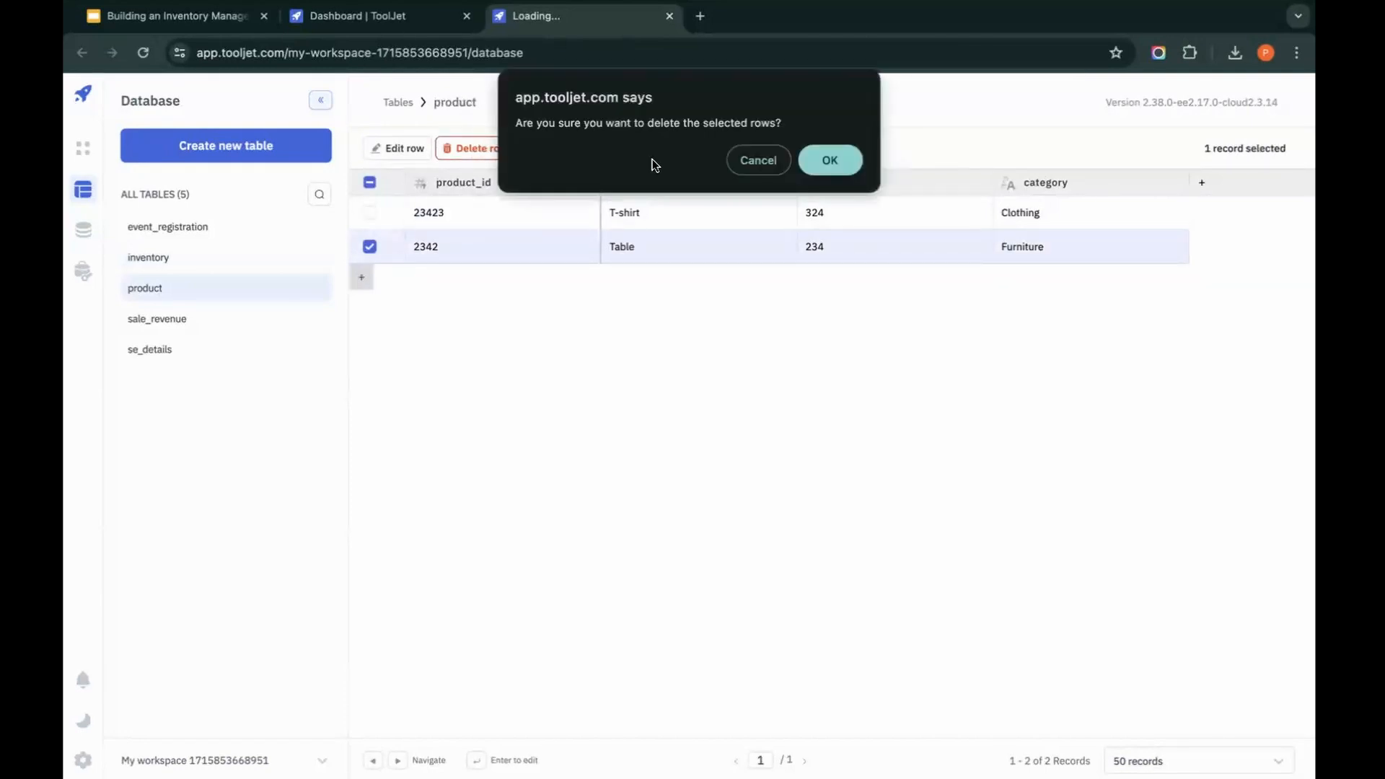
click(830, 158)
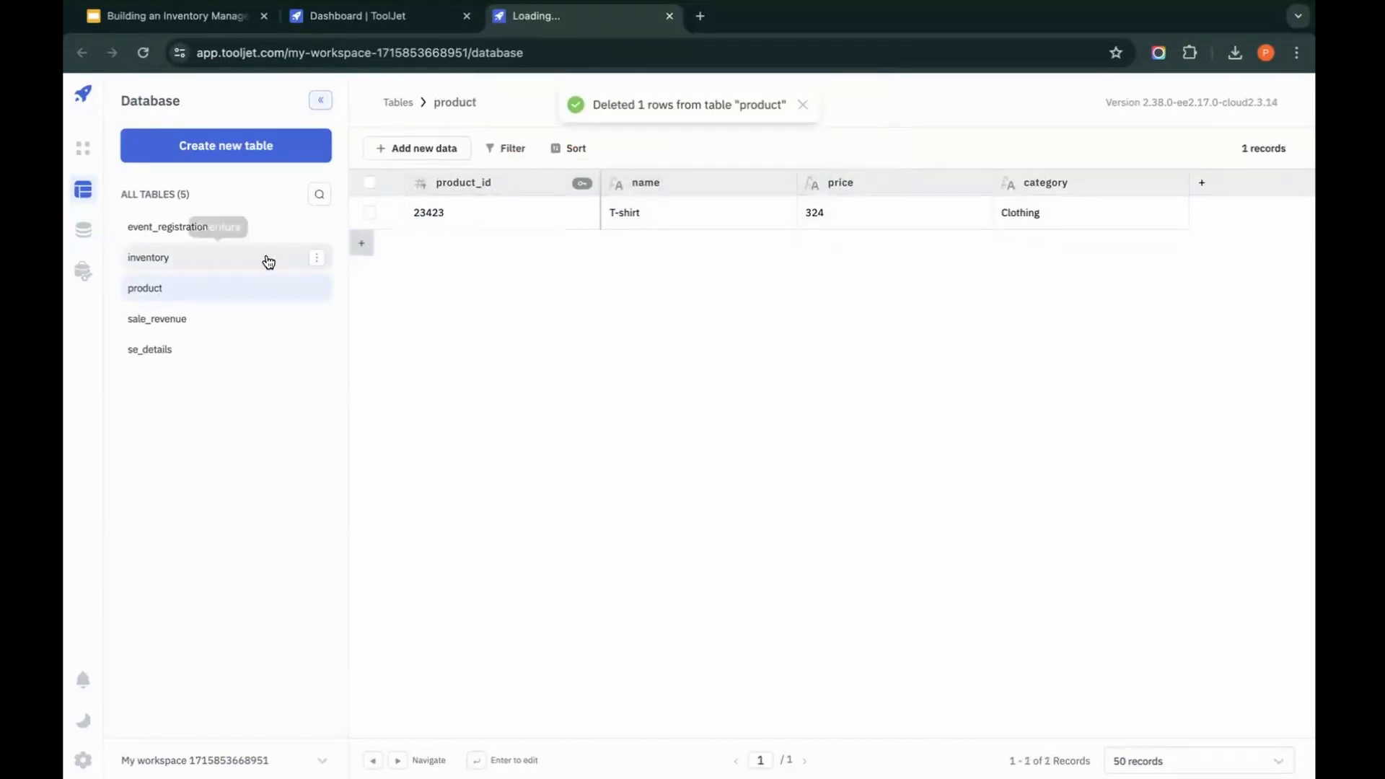
click(245, 258)
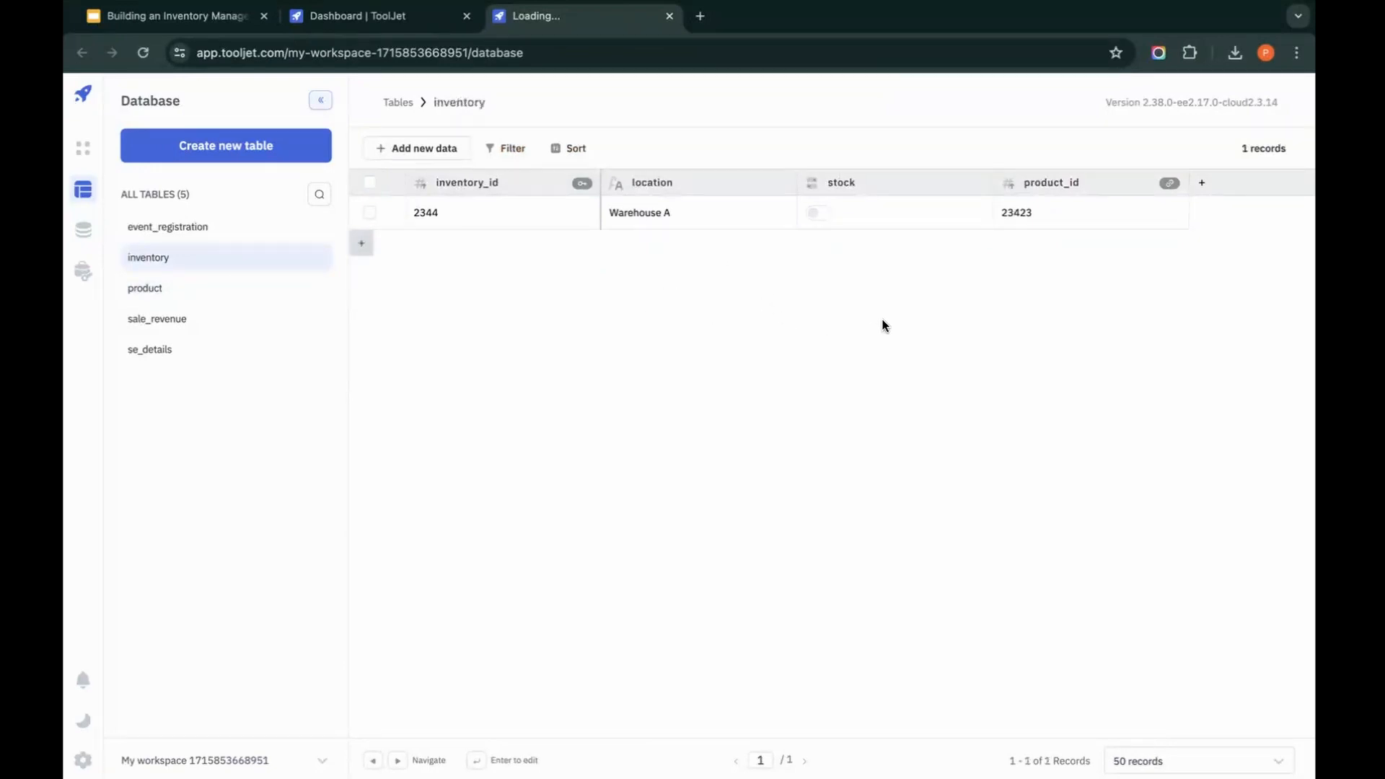
Step: Open the ToolJet documentation in a new browser tab and go to its Foreign Key topic through the docs search
key(super+t)
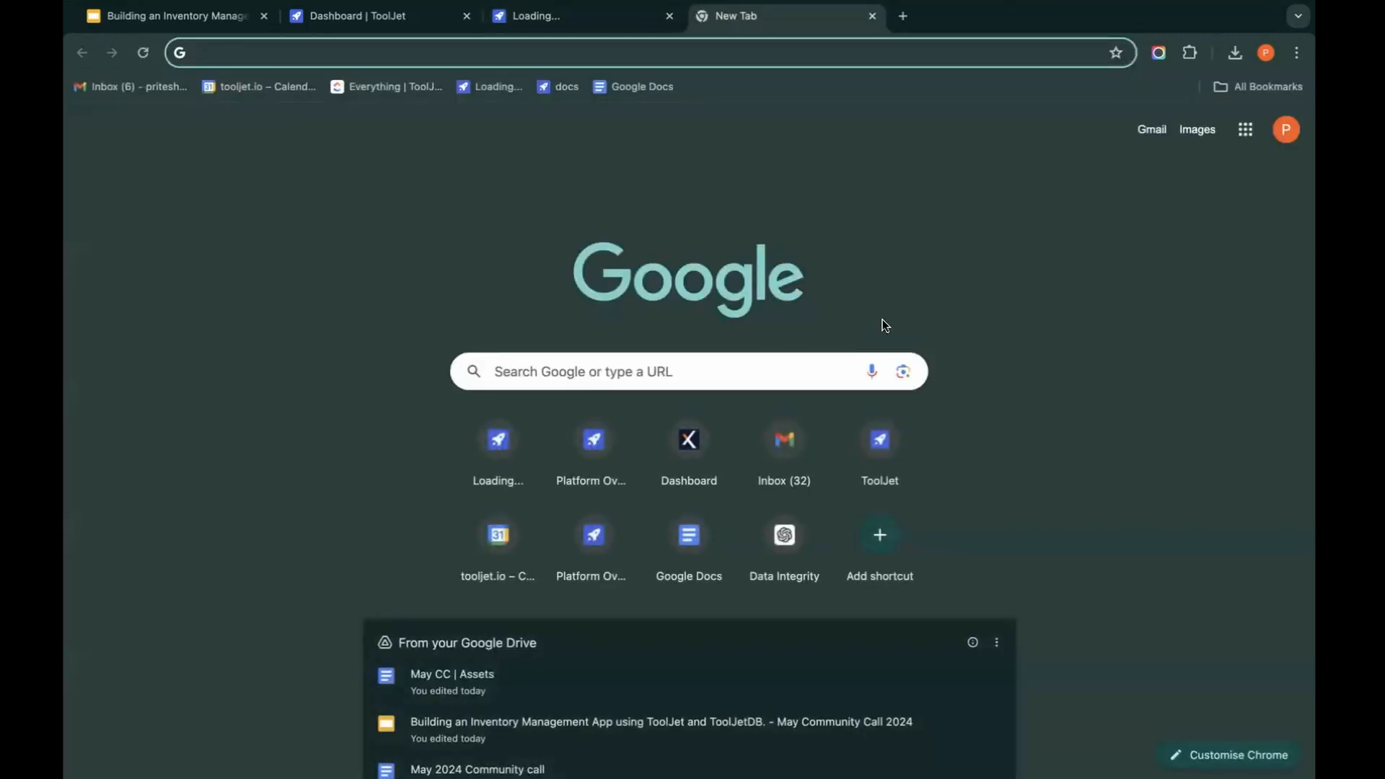
text(do)
key(Return)
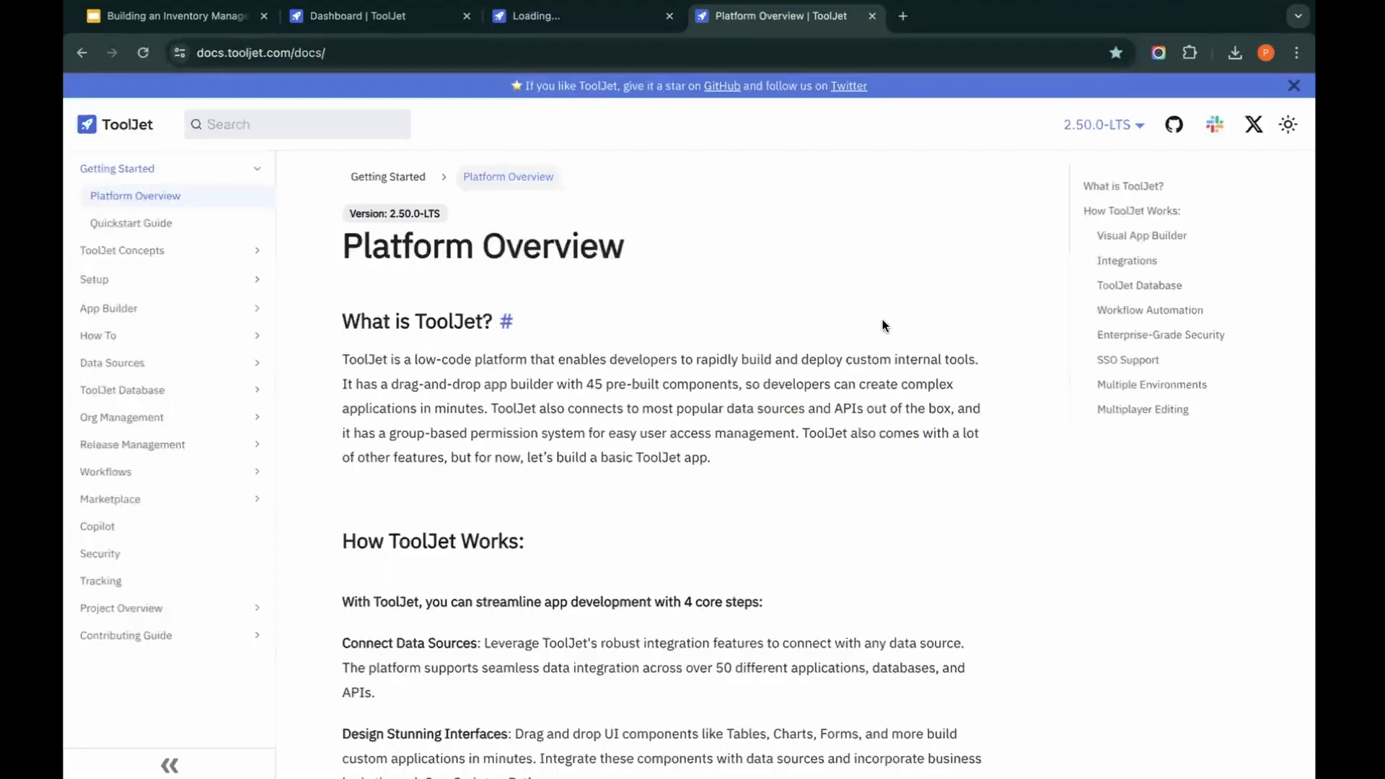
click(269, 128)
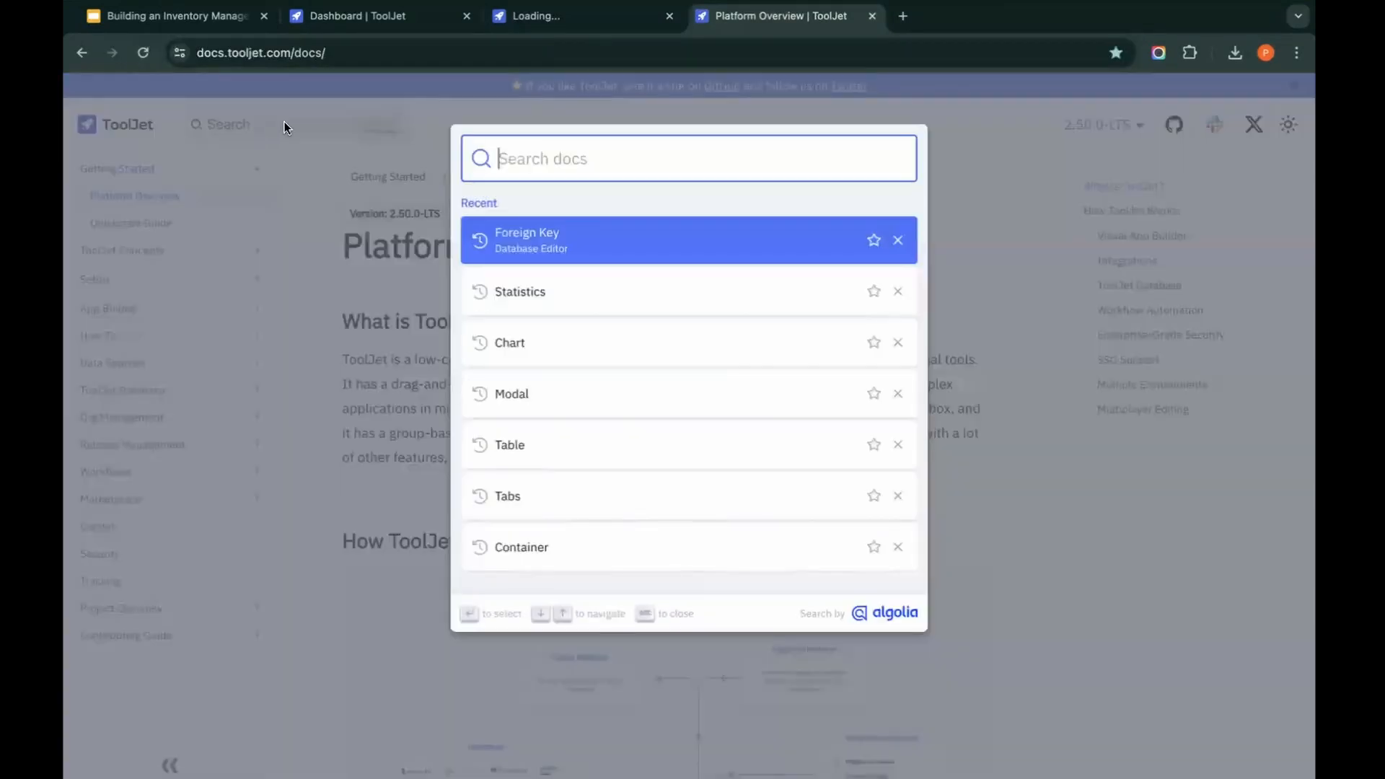
click(585, 228)
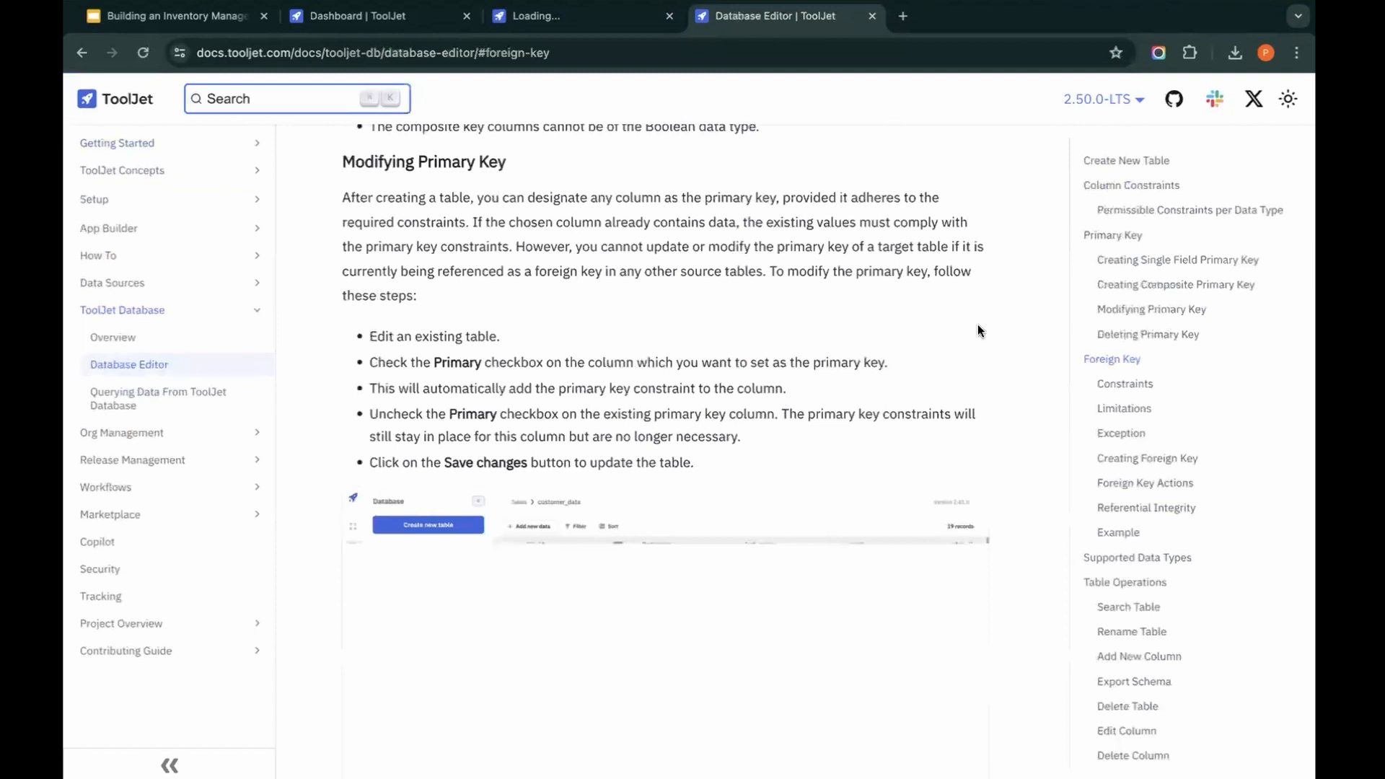
Step: Read the Foreign Key Actions section of the documentation, covering the On Update and On Delete options
click(1095, 360)
scroll(856, 423, down, 5)
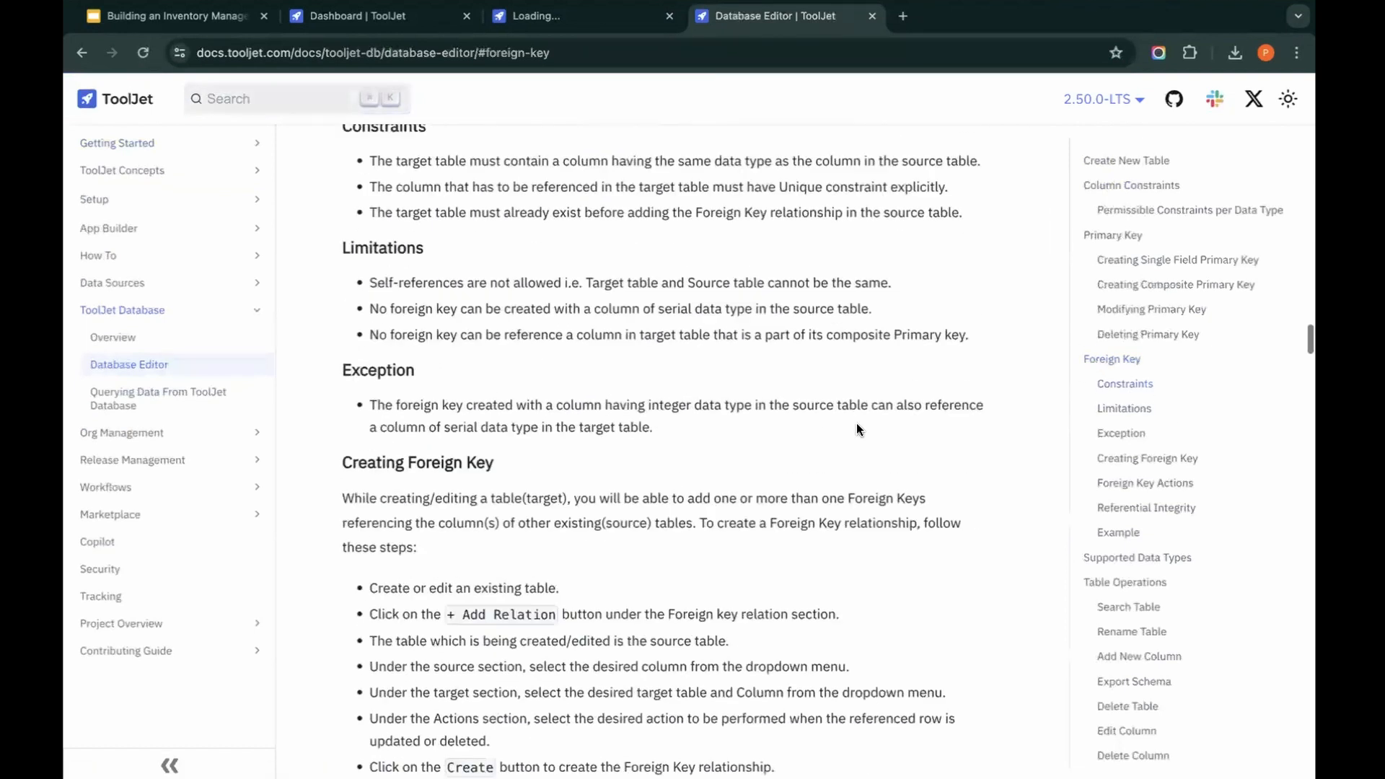
click(1148, 483)
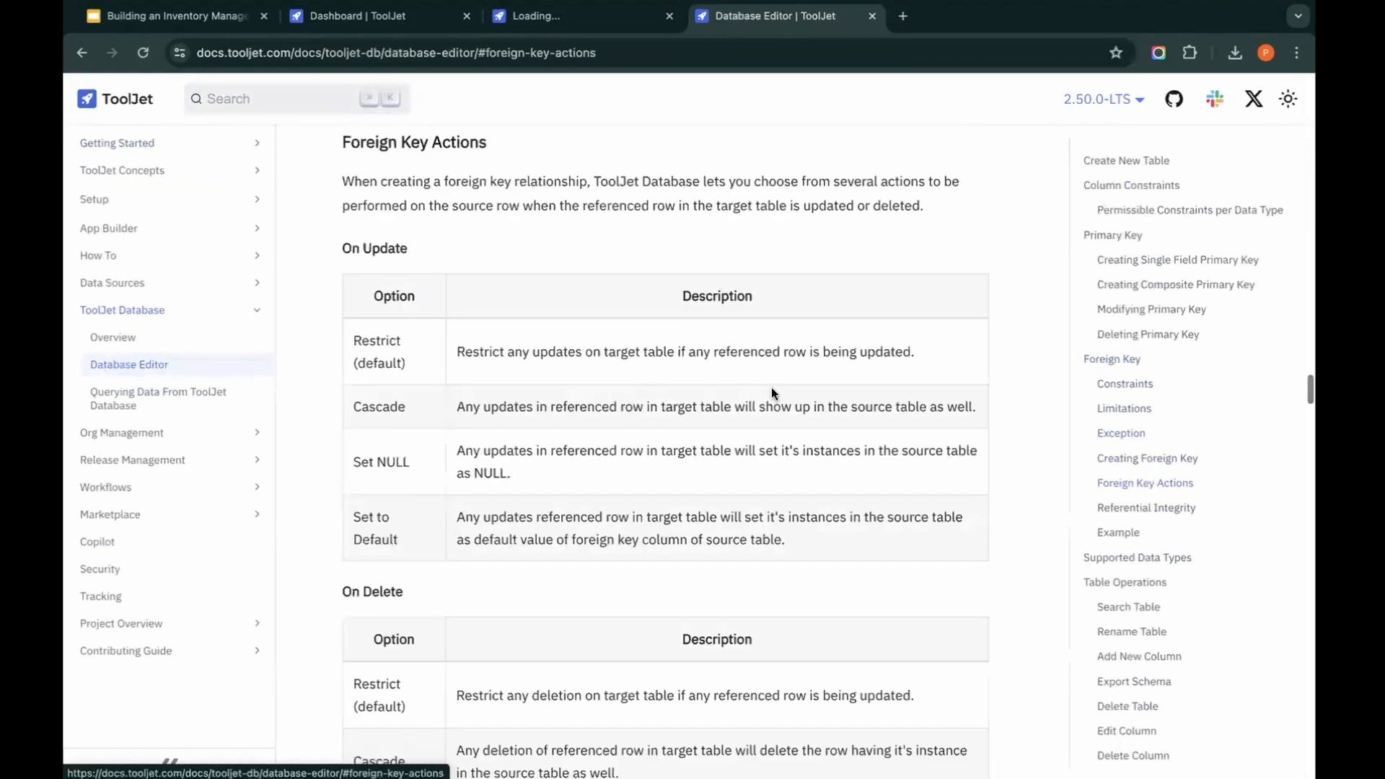
scroll(334, 176, up, 10)
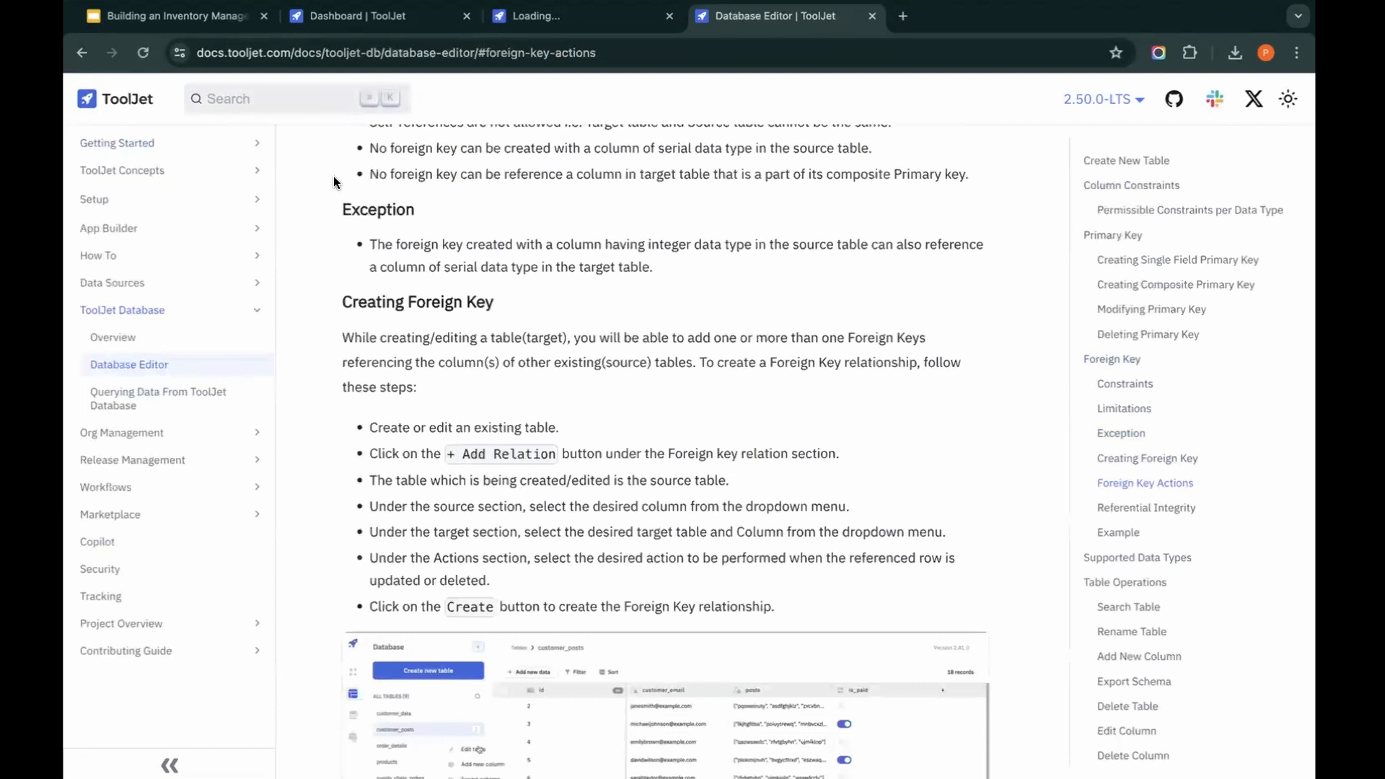
click(1157, 484)
scroll(681, 344, down, 1)
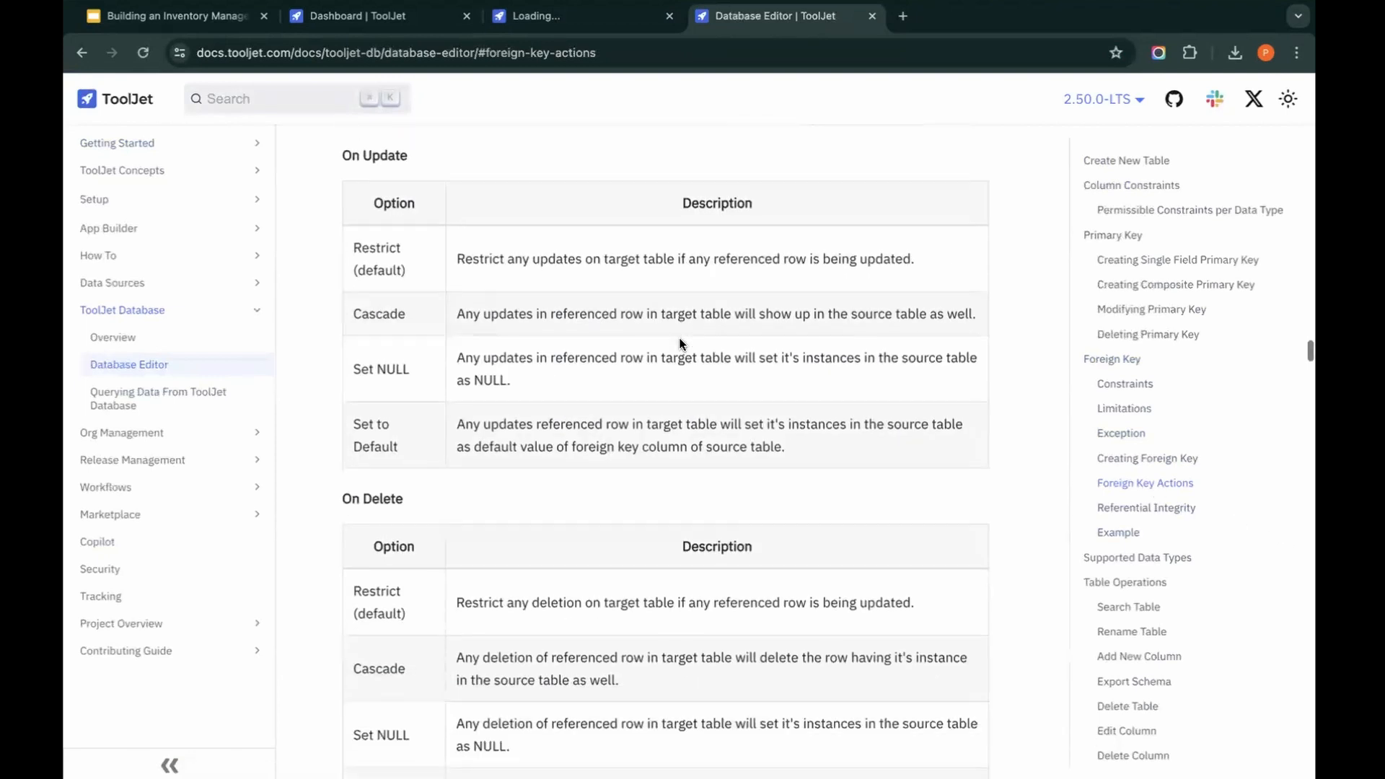
scroll(680, 344, down, 1)
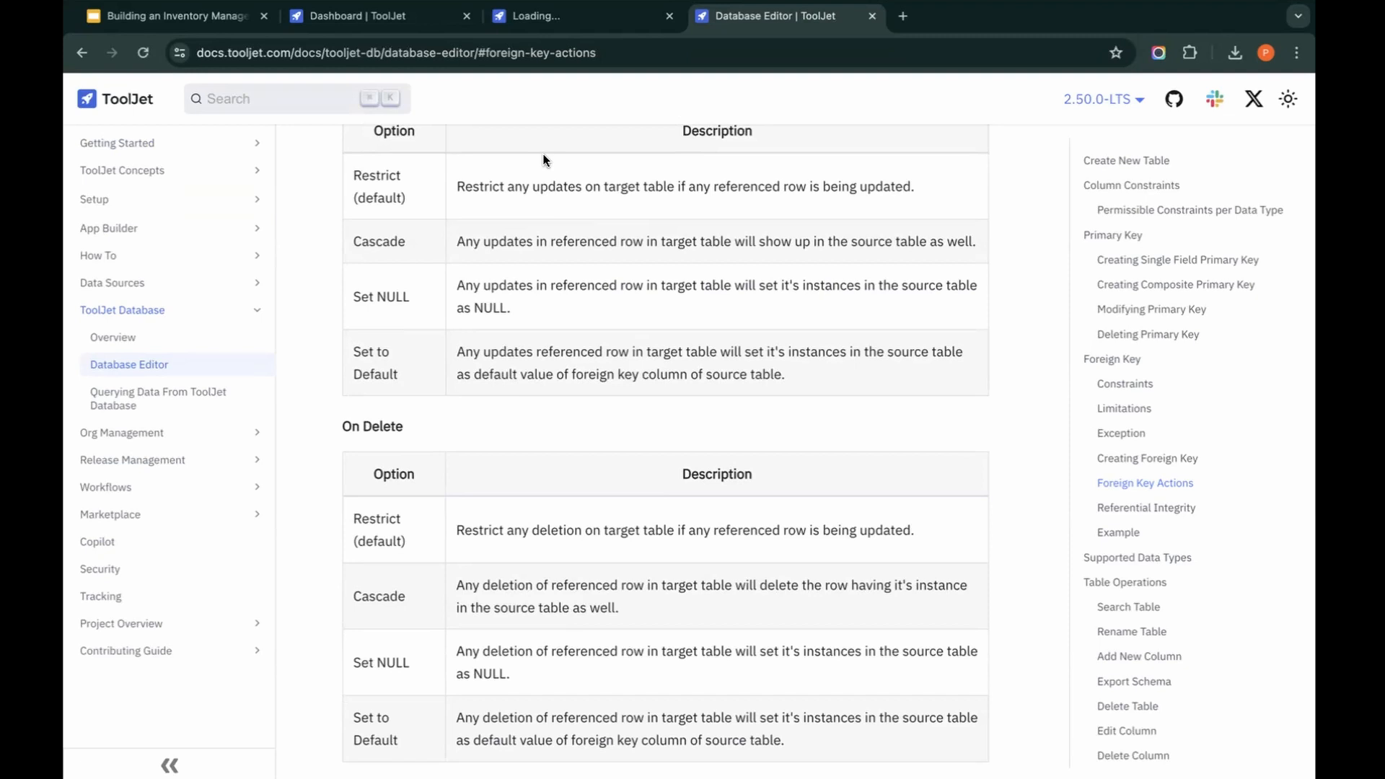
Step: Discard the unfinished inventory row in the Dashboard browser tab and close that tab
click(382, 17)
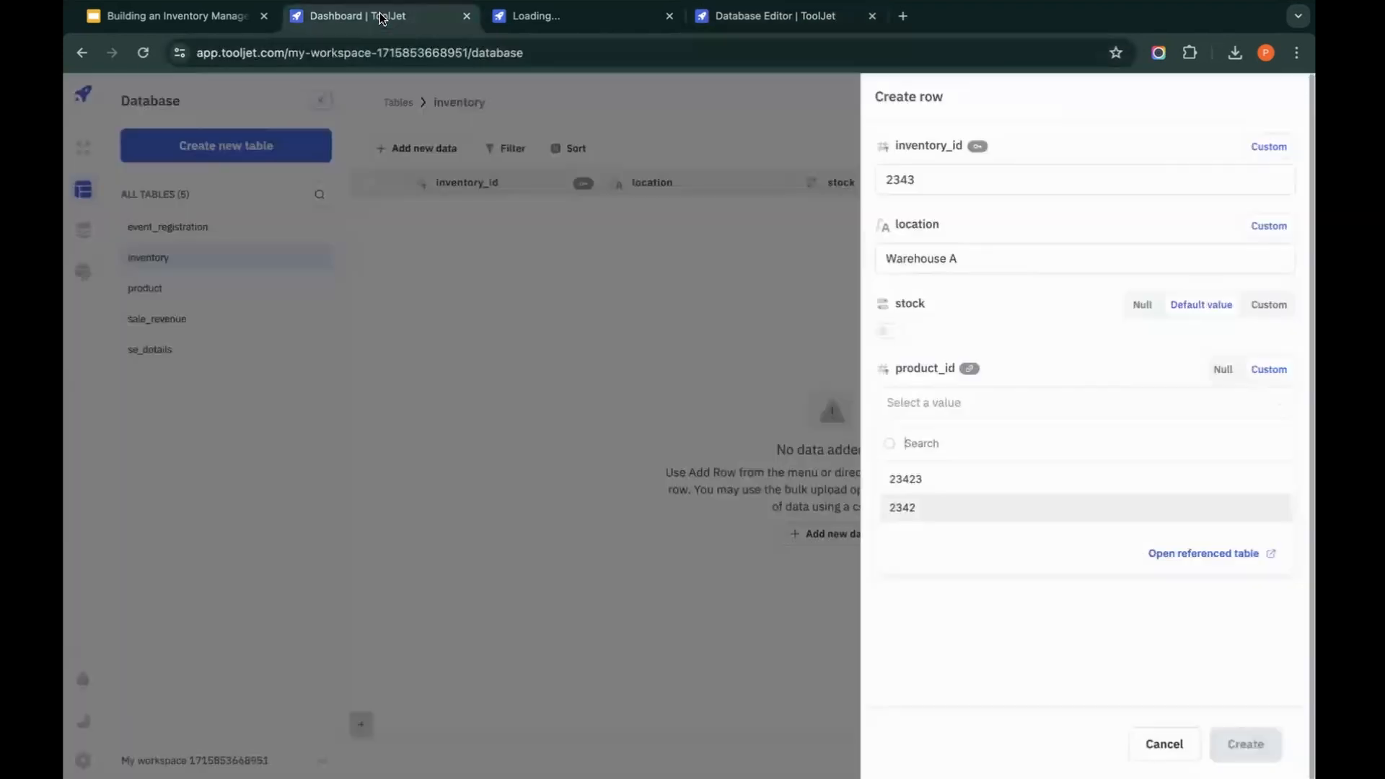
click(669, 408)
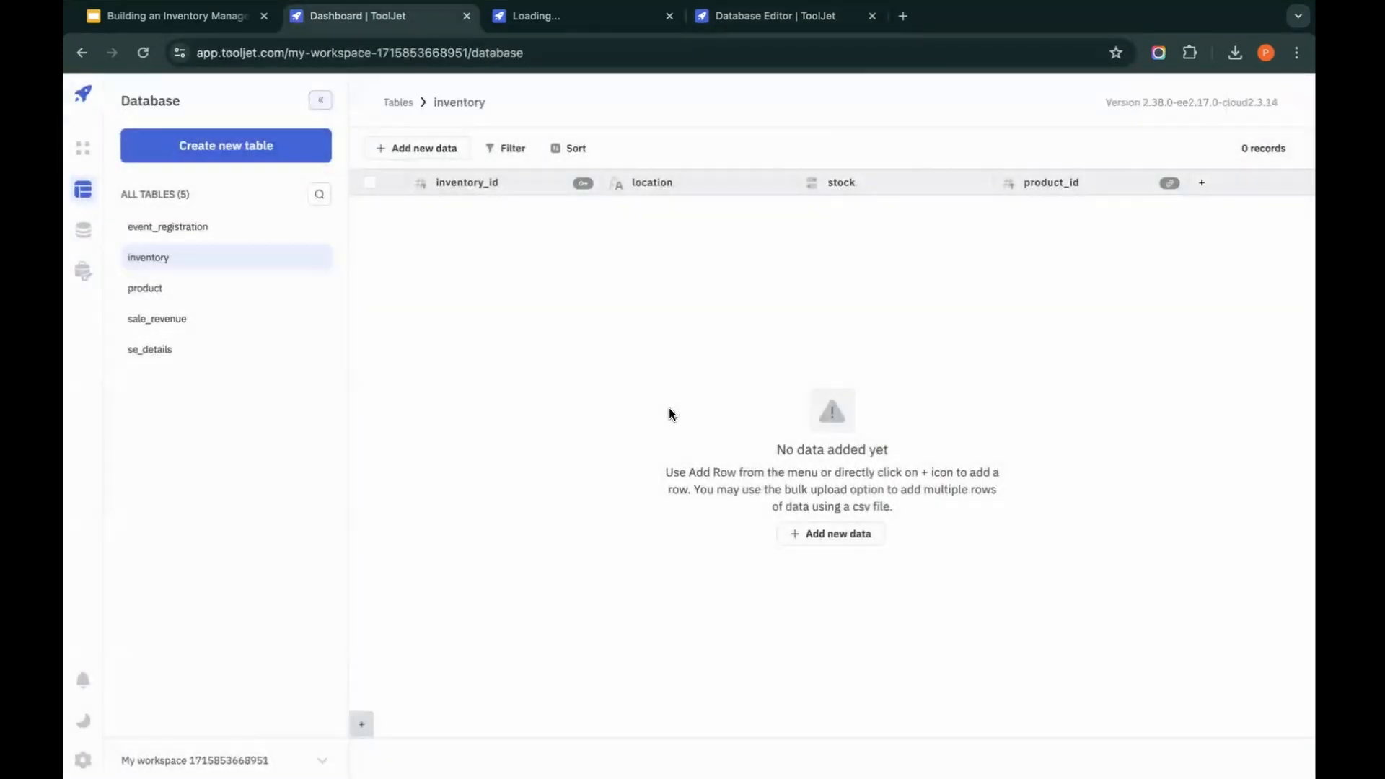
click(467, 17)
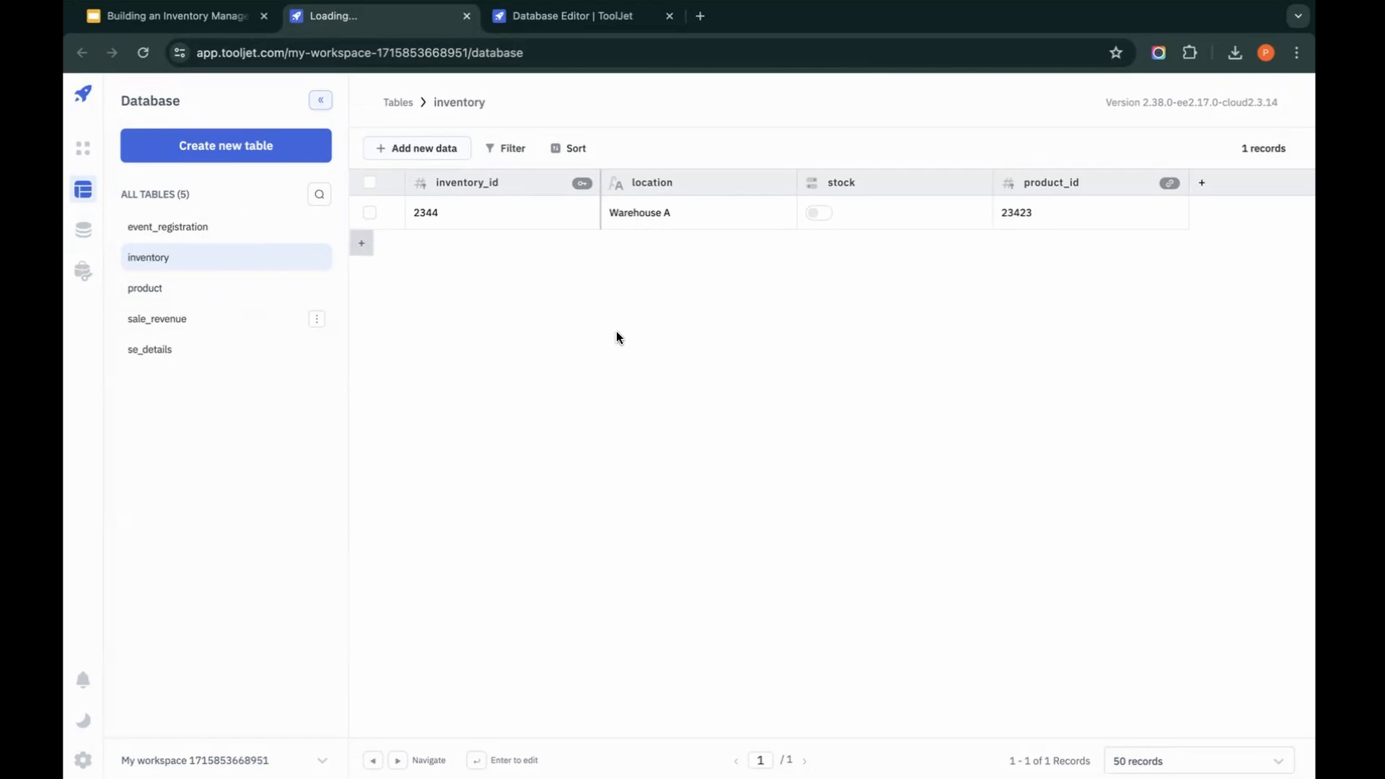
Step: Switch to the Inventory management comm app in the ToolJet app builder and examine its header container and tabs component
key(ctrl+Up)
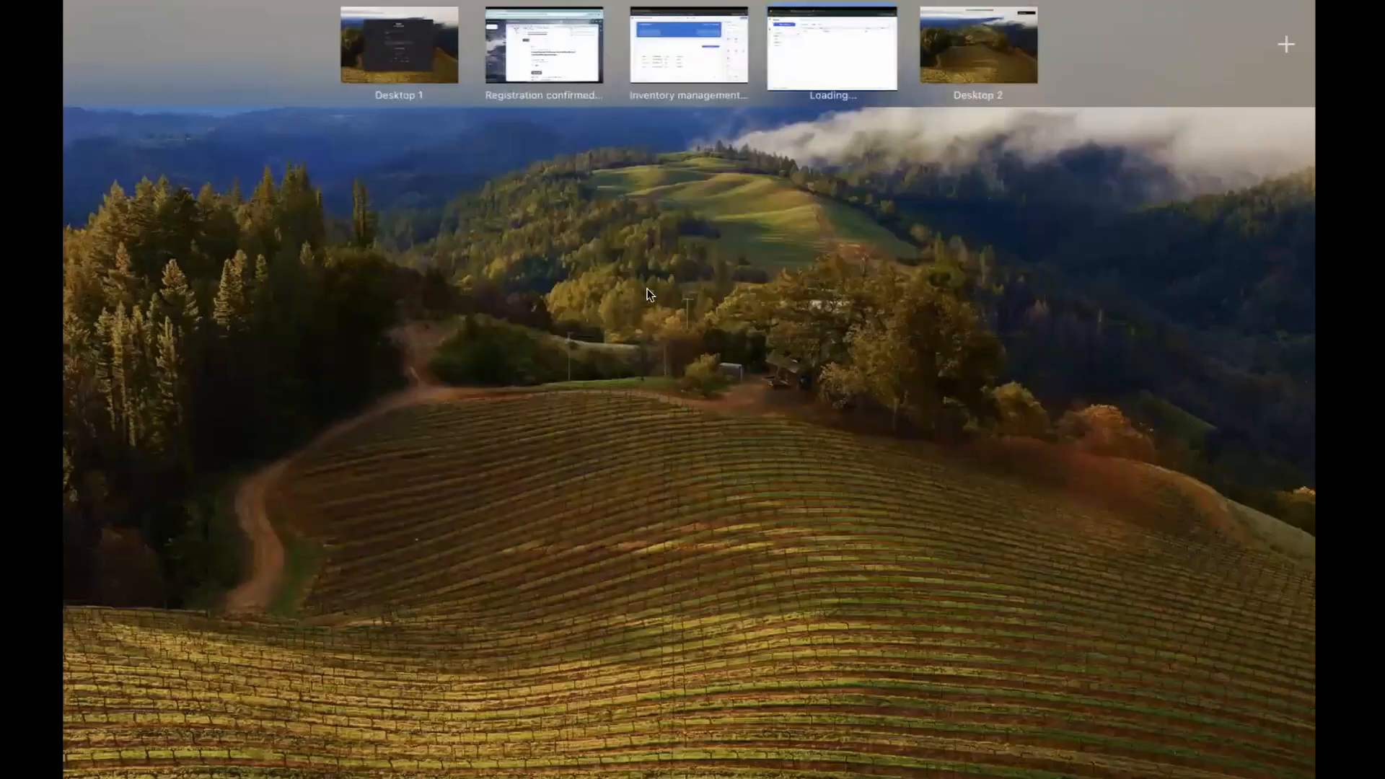
click(662, 65)
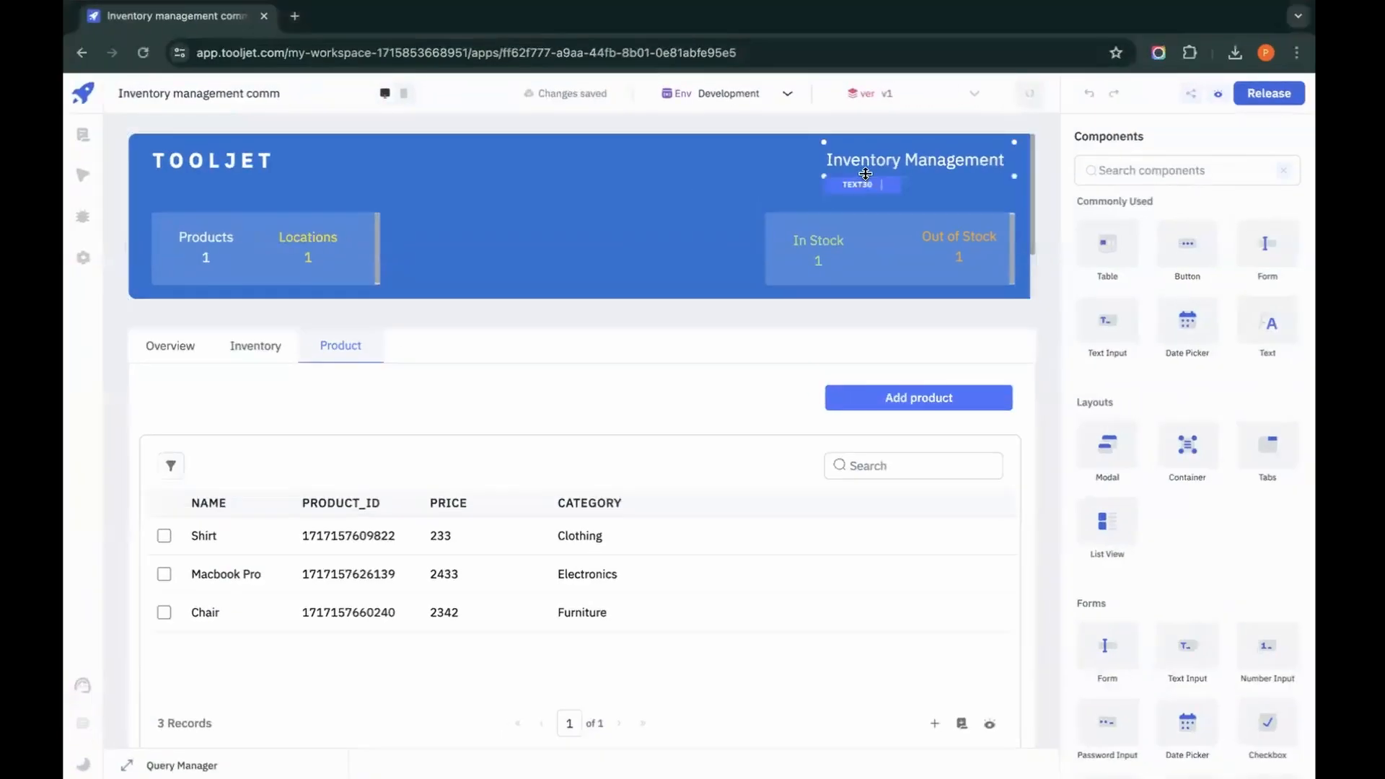
click(648, 231)
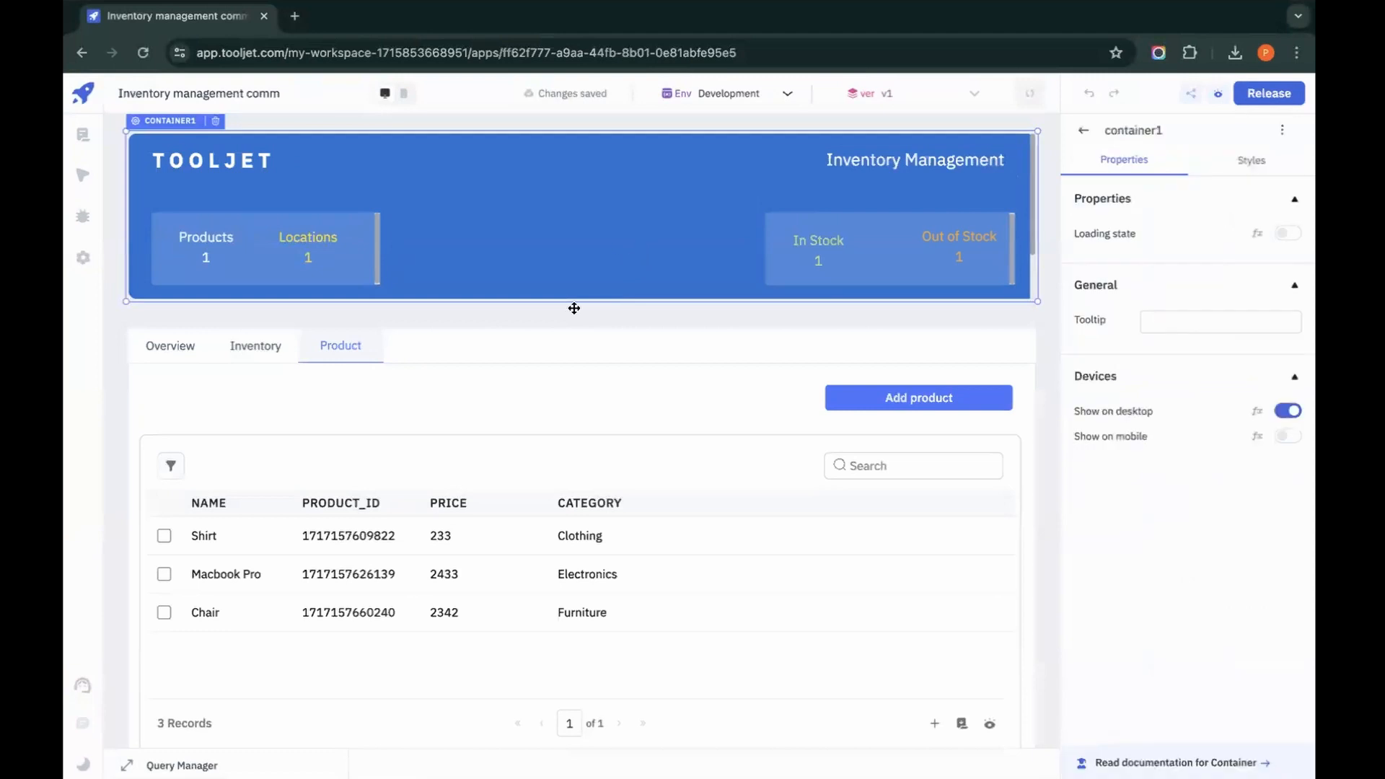
click(562, 364)
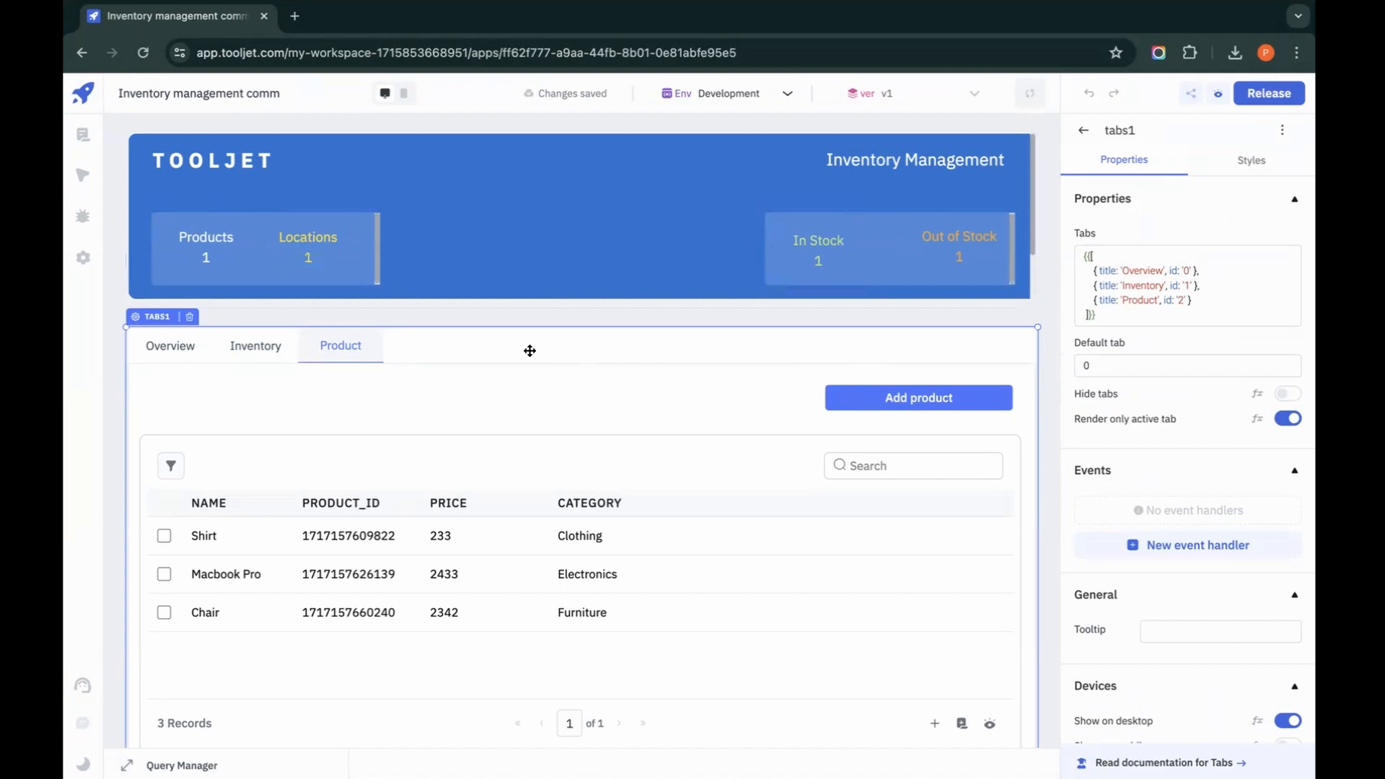
scroll(530, 350, down, 1)
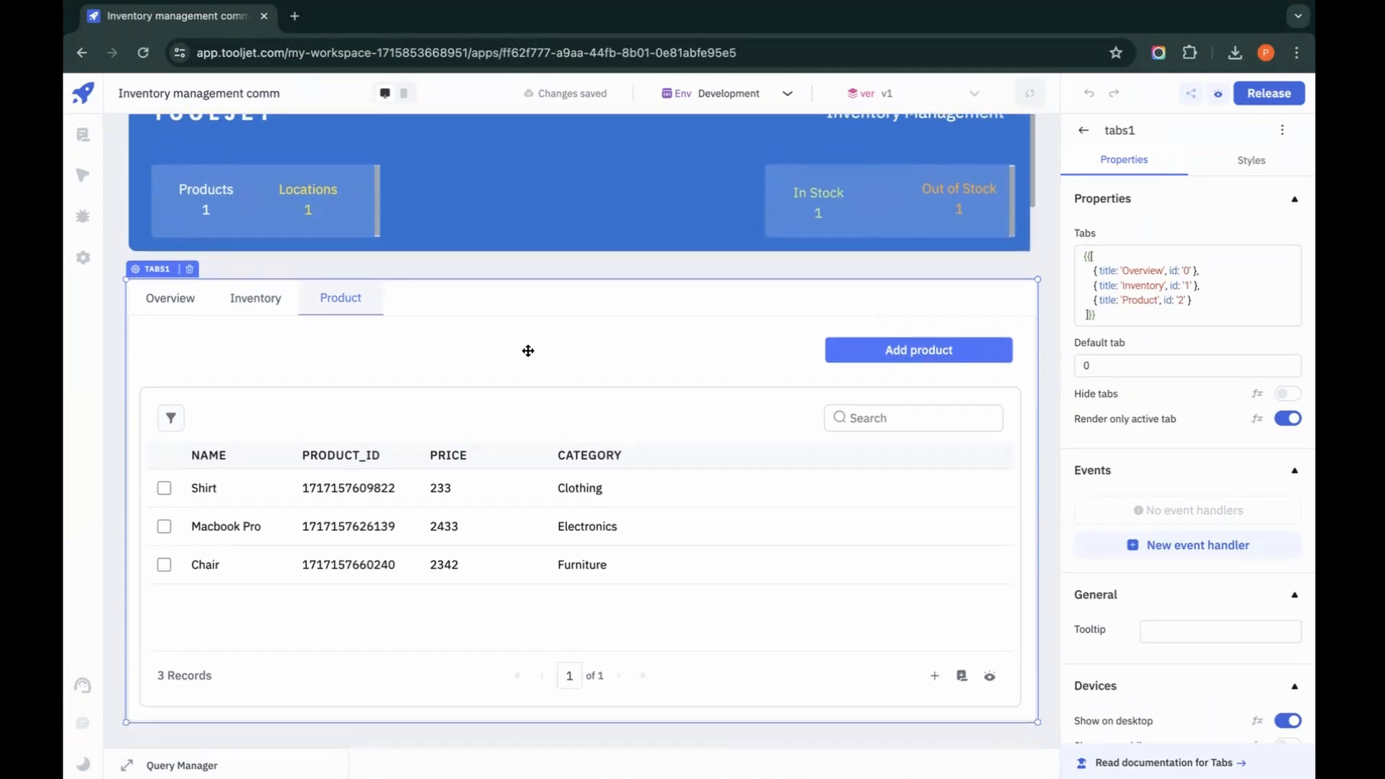
Step: Examine the Add product form on the app's Product page, then close it without submitting
click(906, 355)
scroll(719, 250, up, 1)
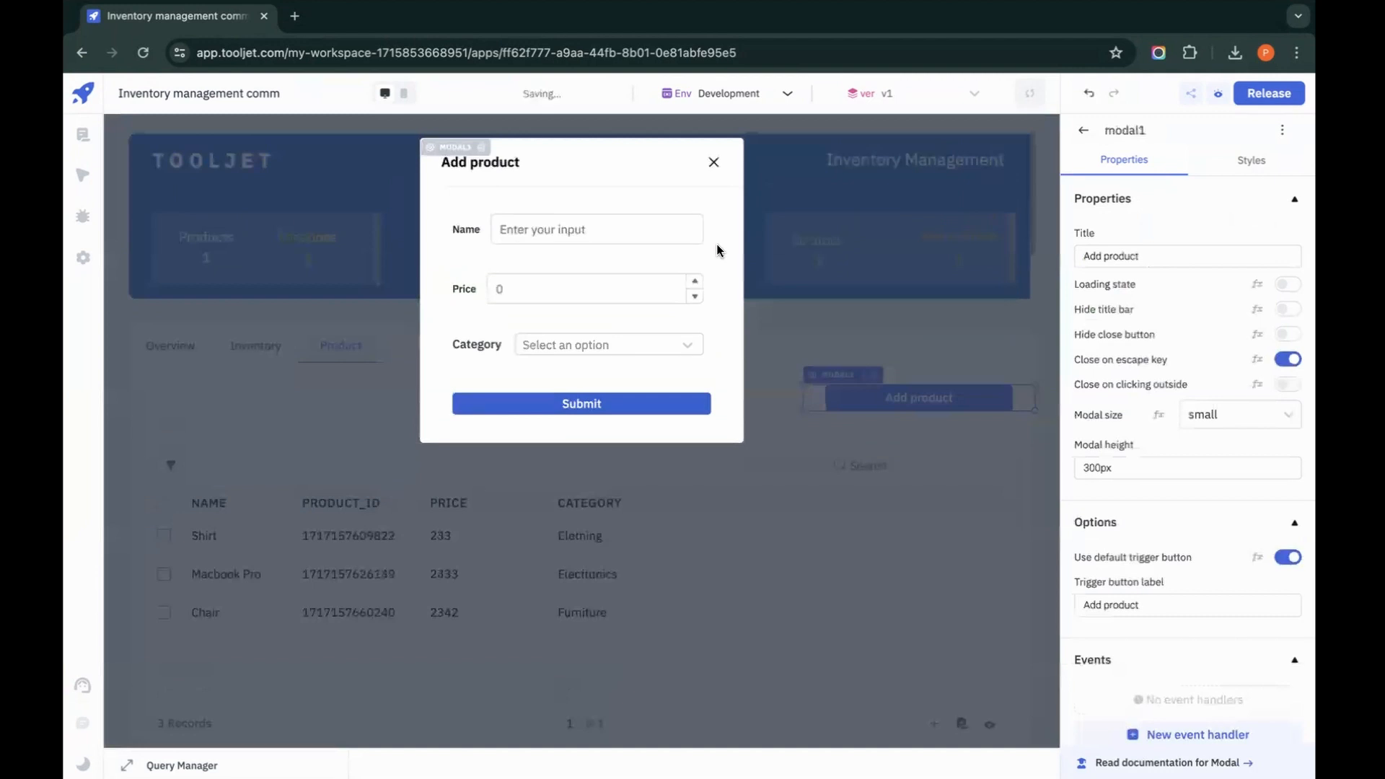
click(714, 167)
click(269, 346)
click(361, 346)
click(884, 396)
click(713, 163)
Step: Examine the app's Inventory page and its Add inventory form, closing the form without submitting
click(273, 366)
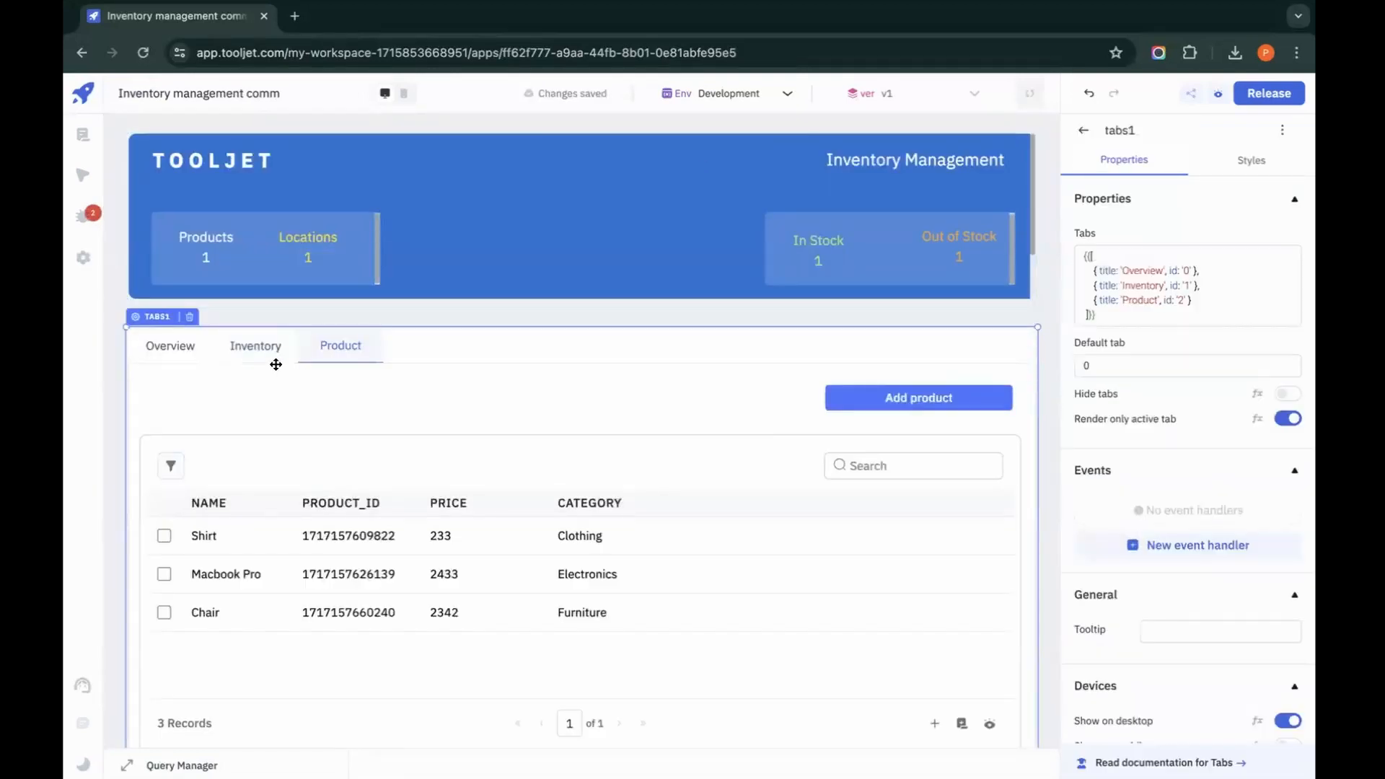
click(267, 355)
click(898, 402)
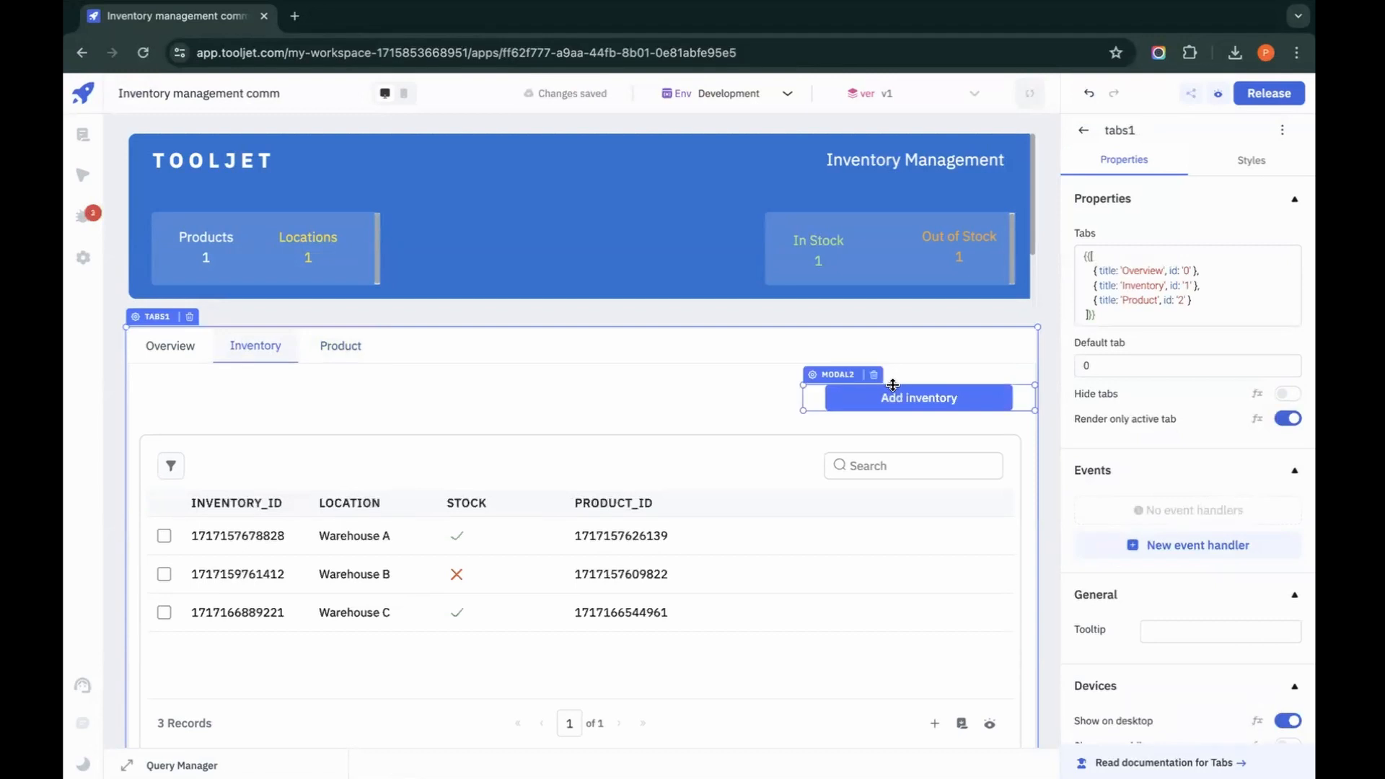
click(897, 403)
click(711, 167)
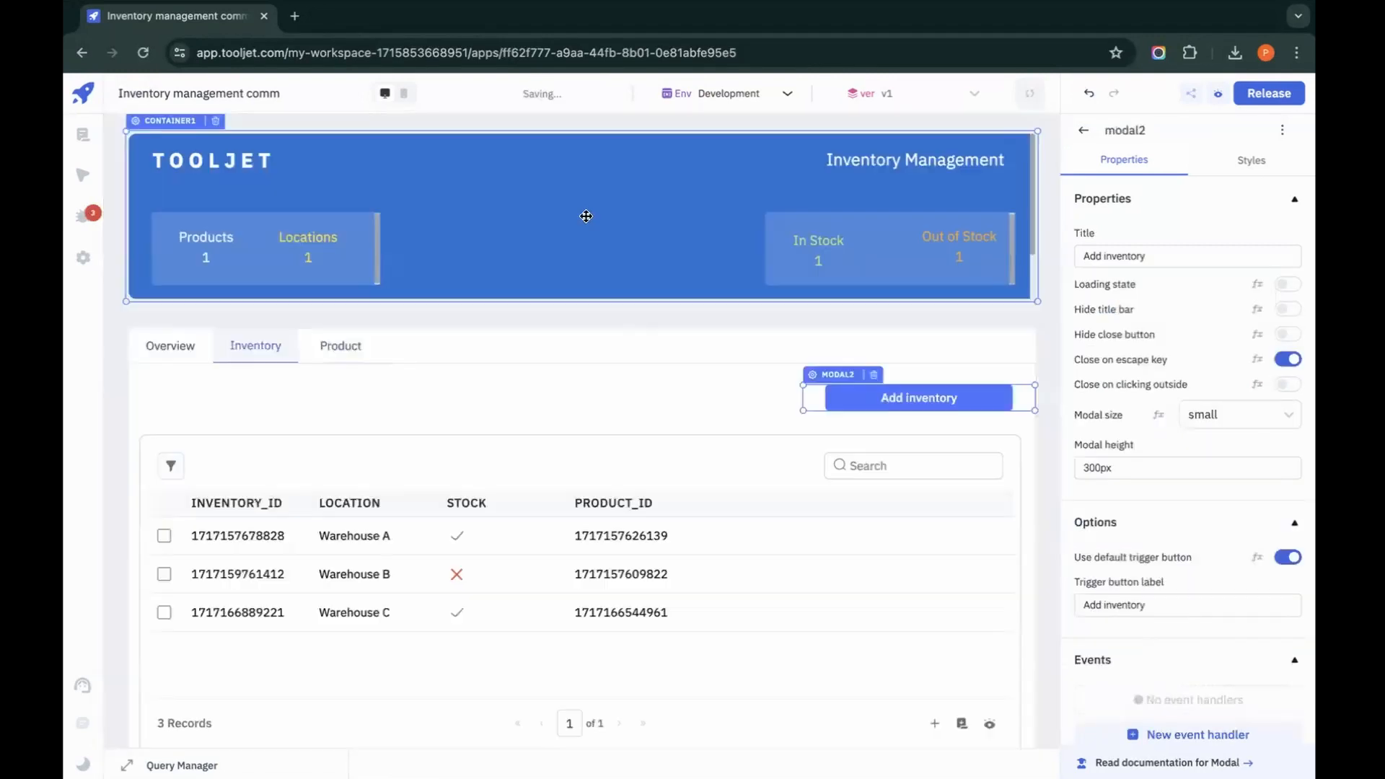
Step: Review the combined product and inventory table on the app's Overview page across all its columns
click(184, 351)
scroll(868, 560, down, 1)
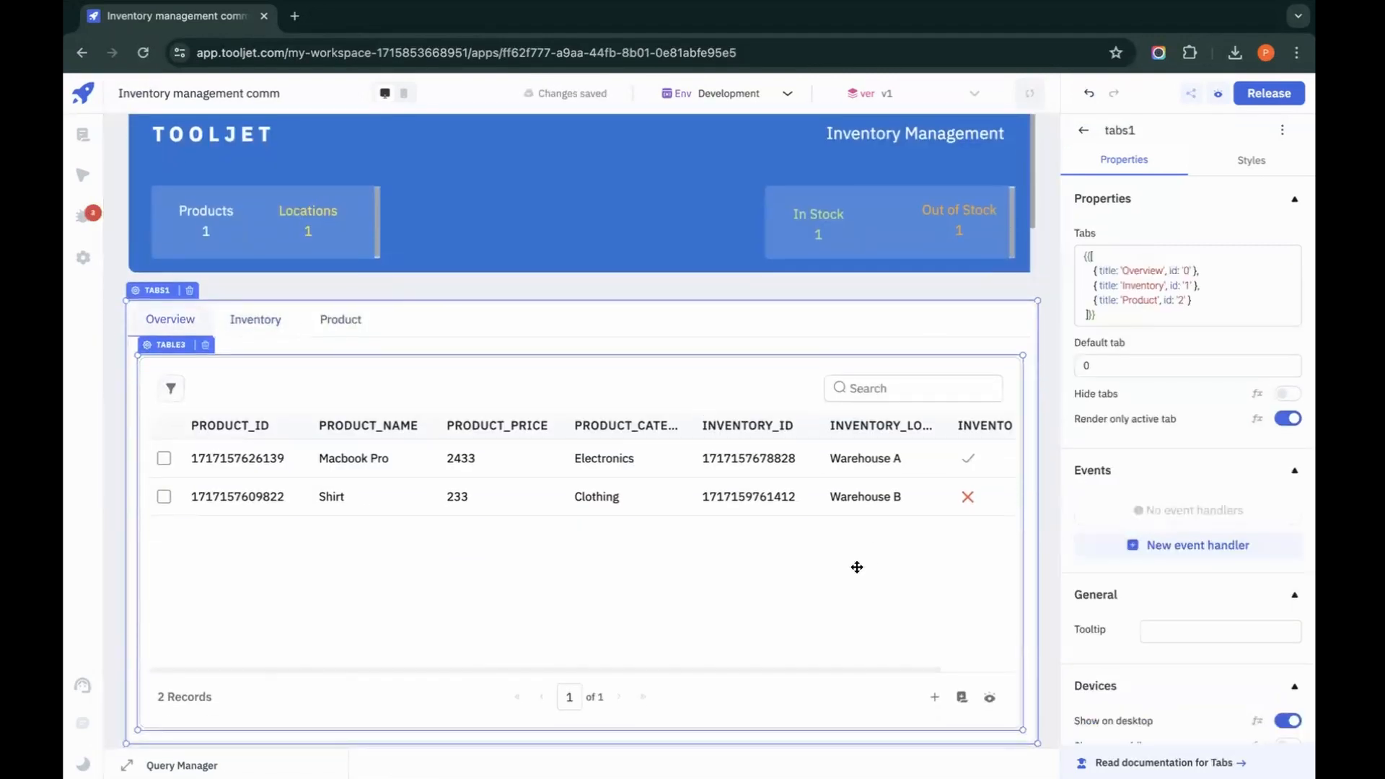
scroll(855, 569, right, 2)
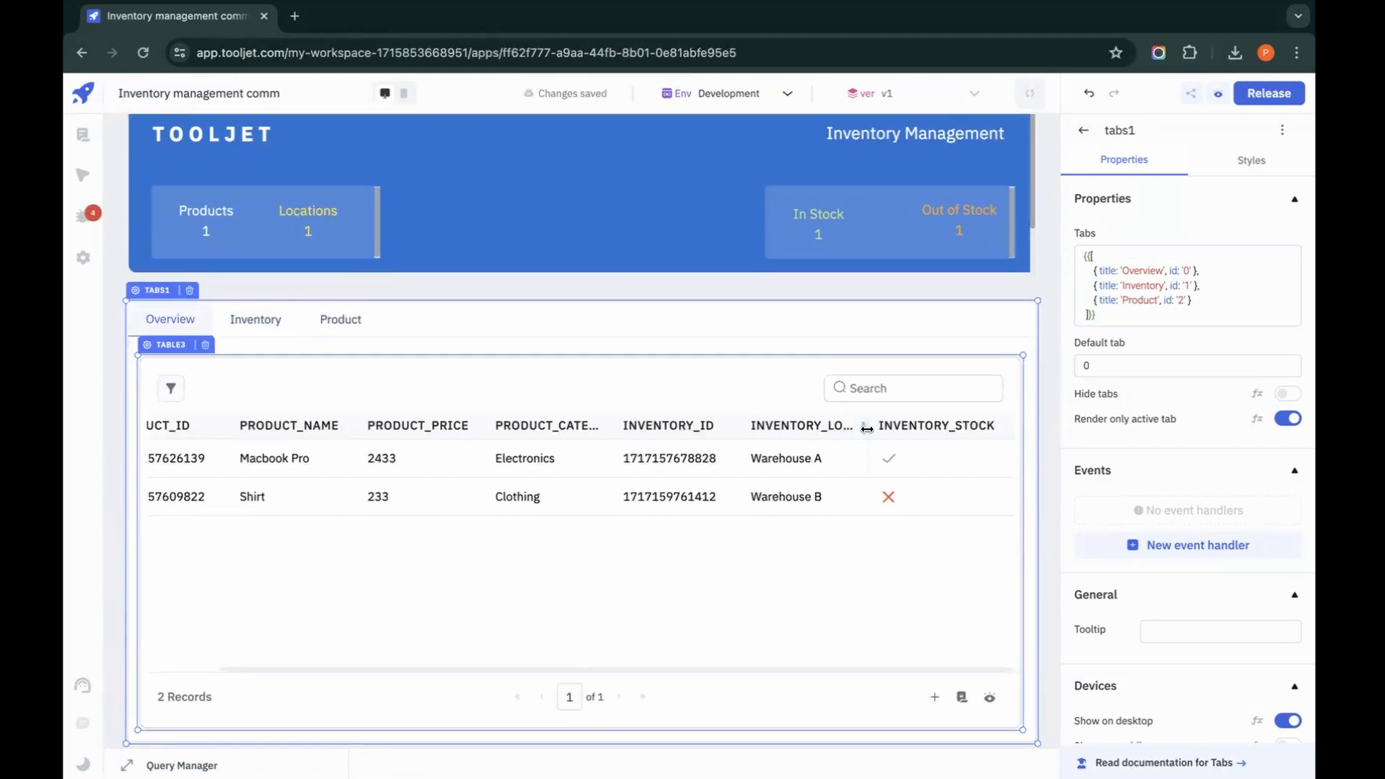
Step: Switch to the browser window with the ToolJet workspace and open its applications dashboard
scroll(866, 427, left, 2)
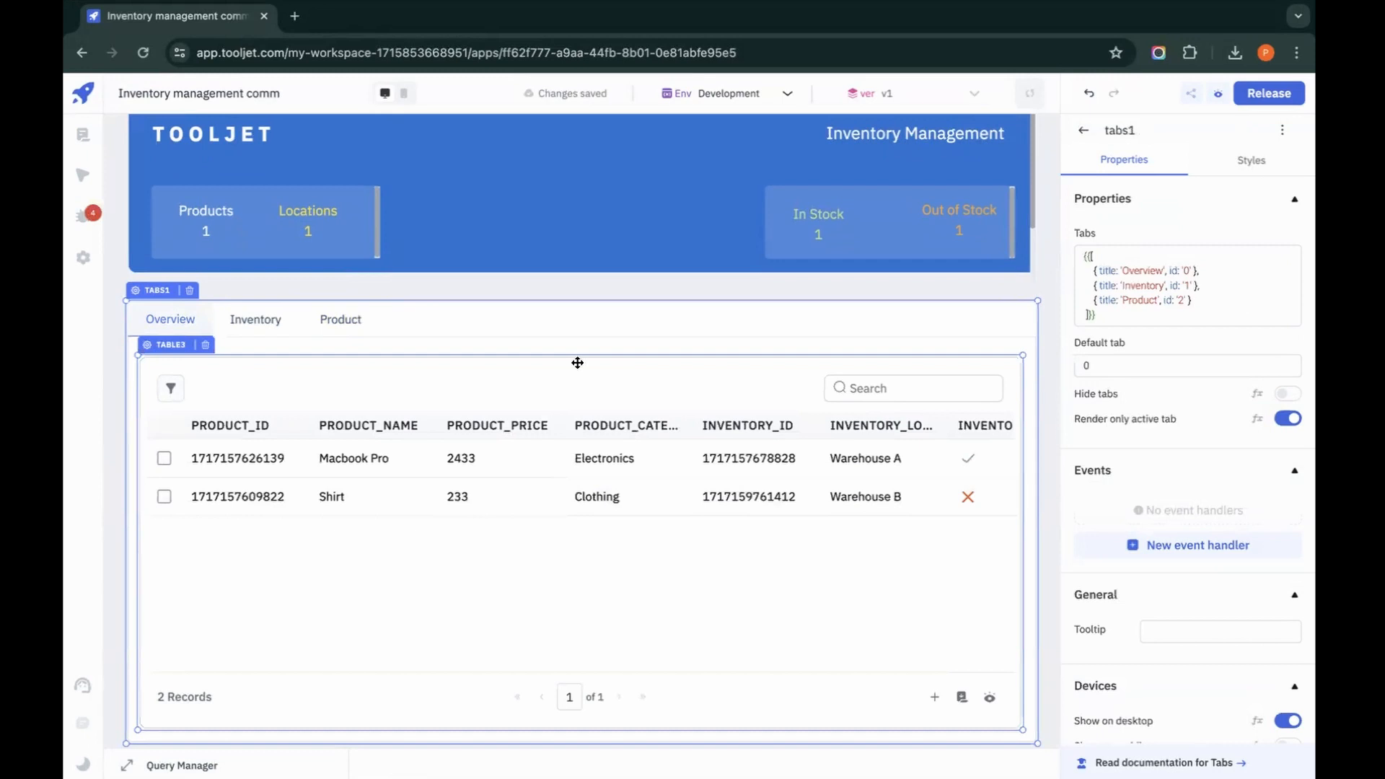
key(ctrl+Left)
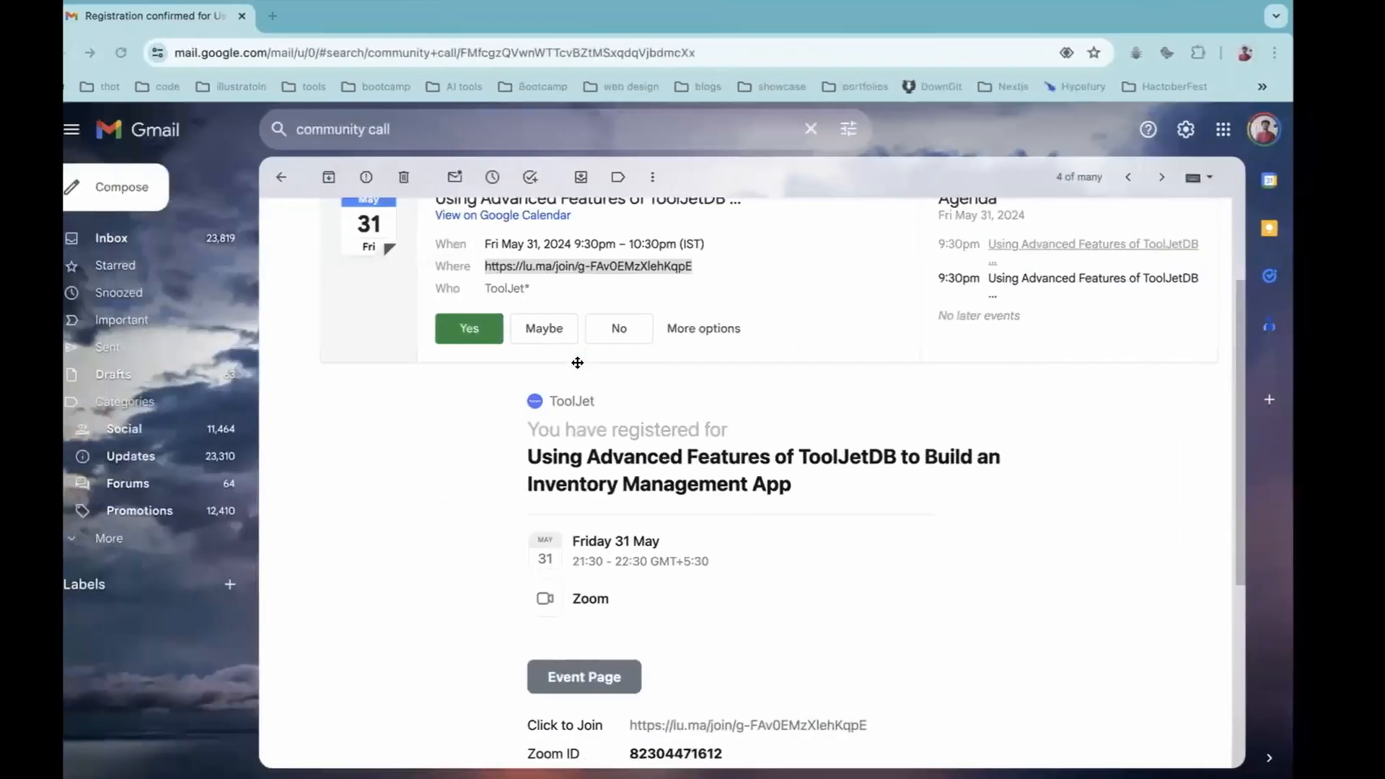
key(ctrl+Right)
key(ctrl+Right)
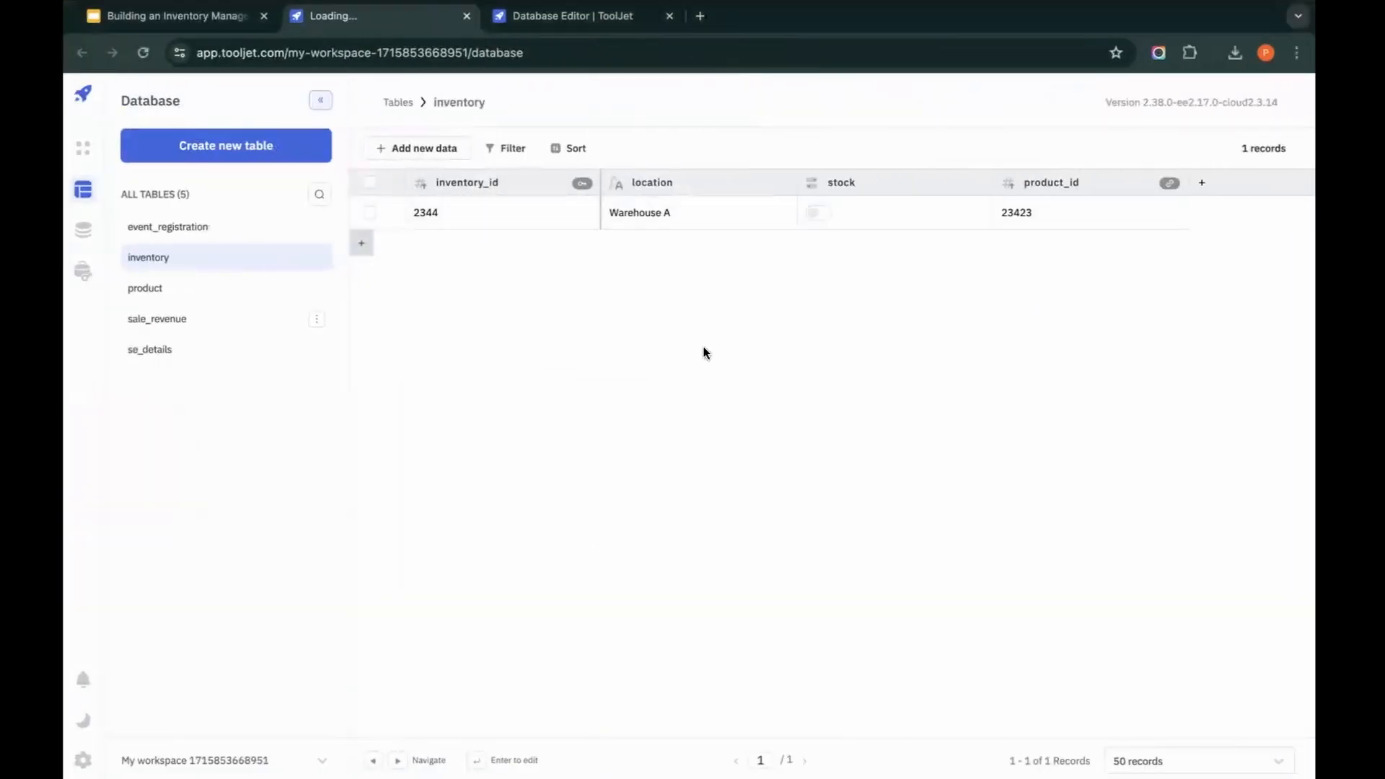
click(516, 19)
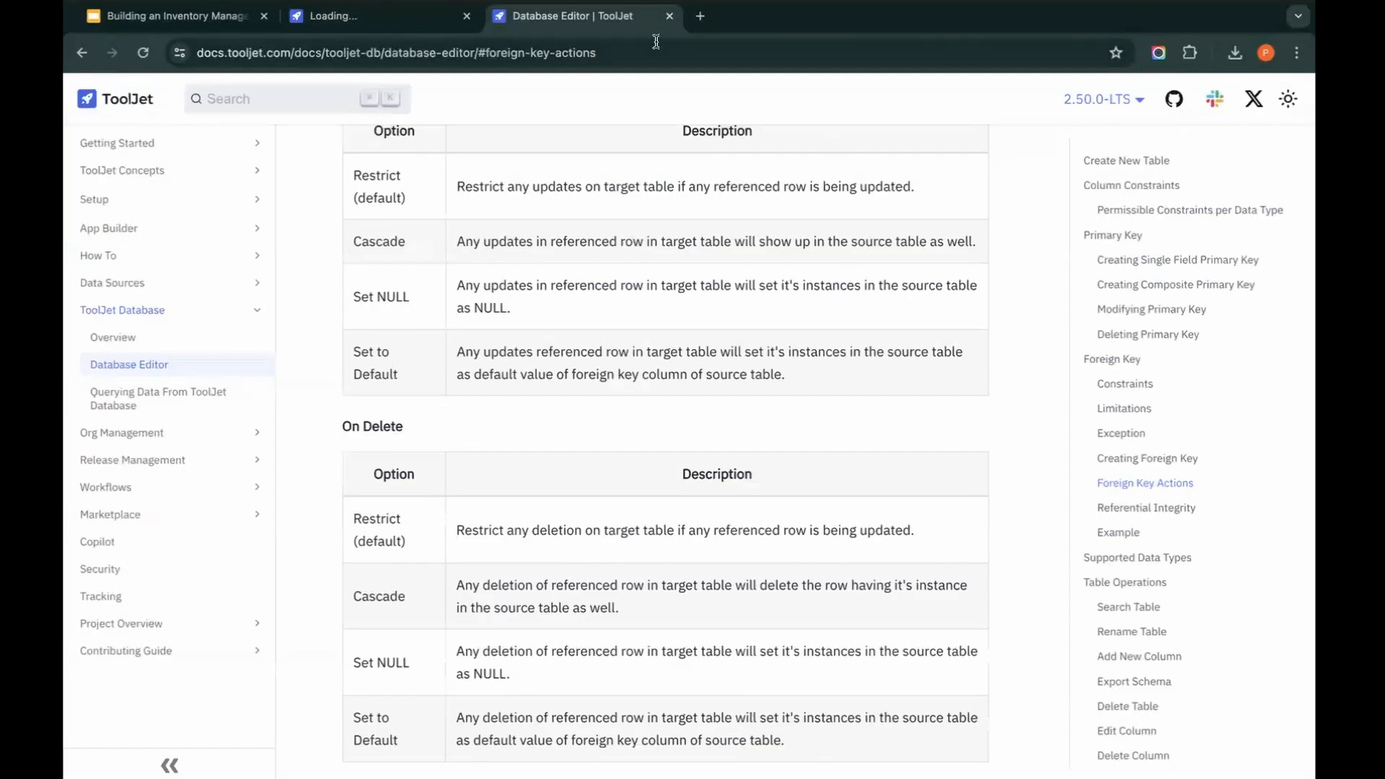
click(427, 27)
click(78, 150)
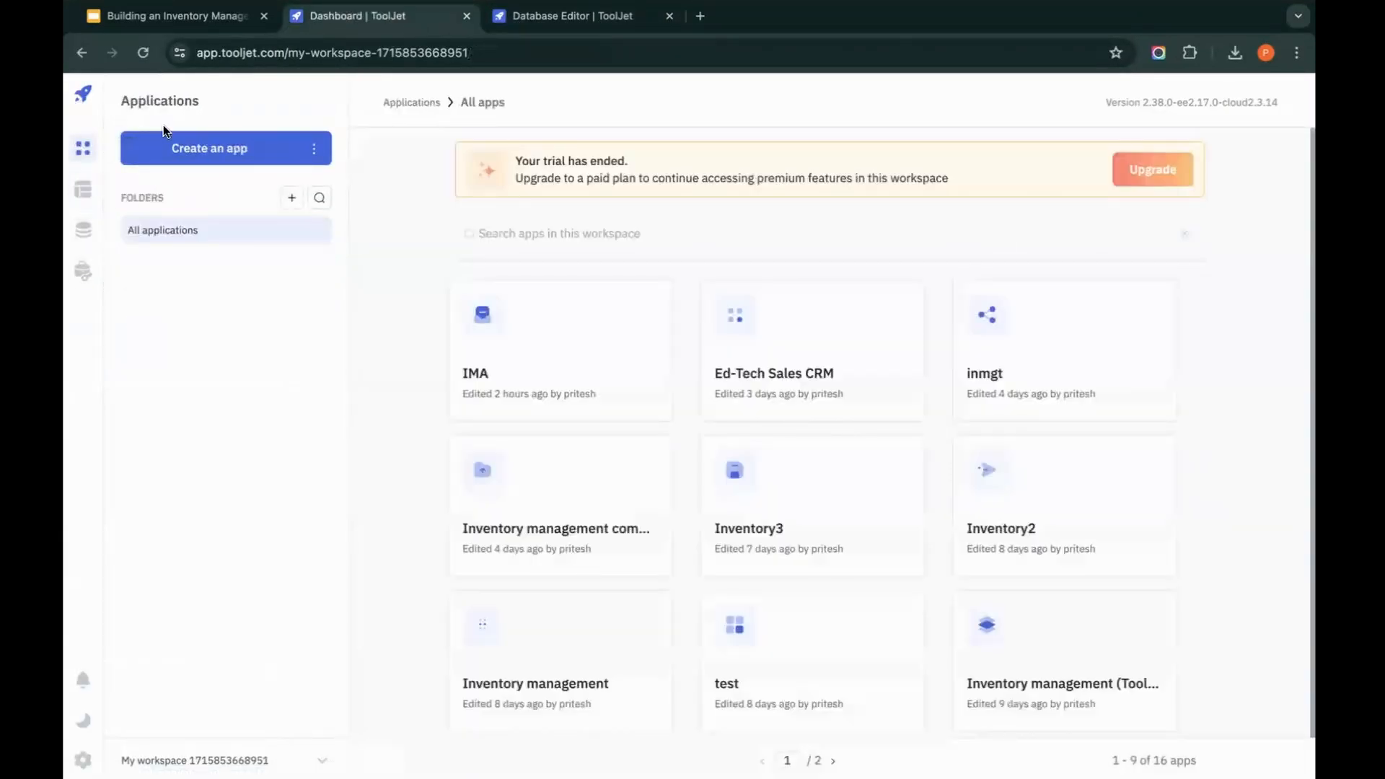
Step: Create a new app named Inventory Management Application
click(171, 145)
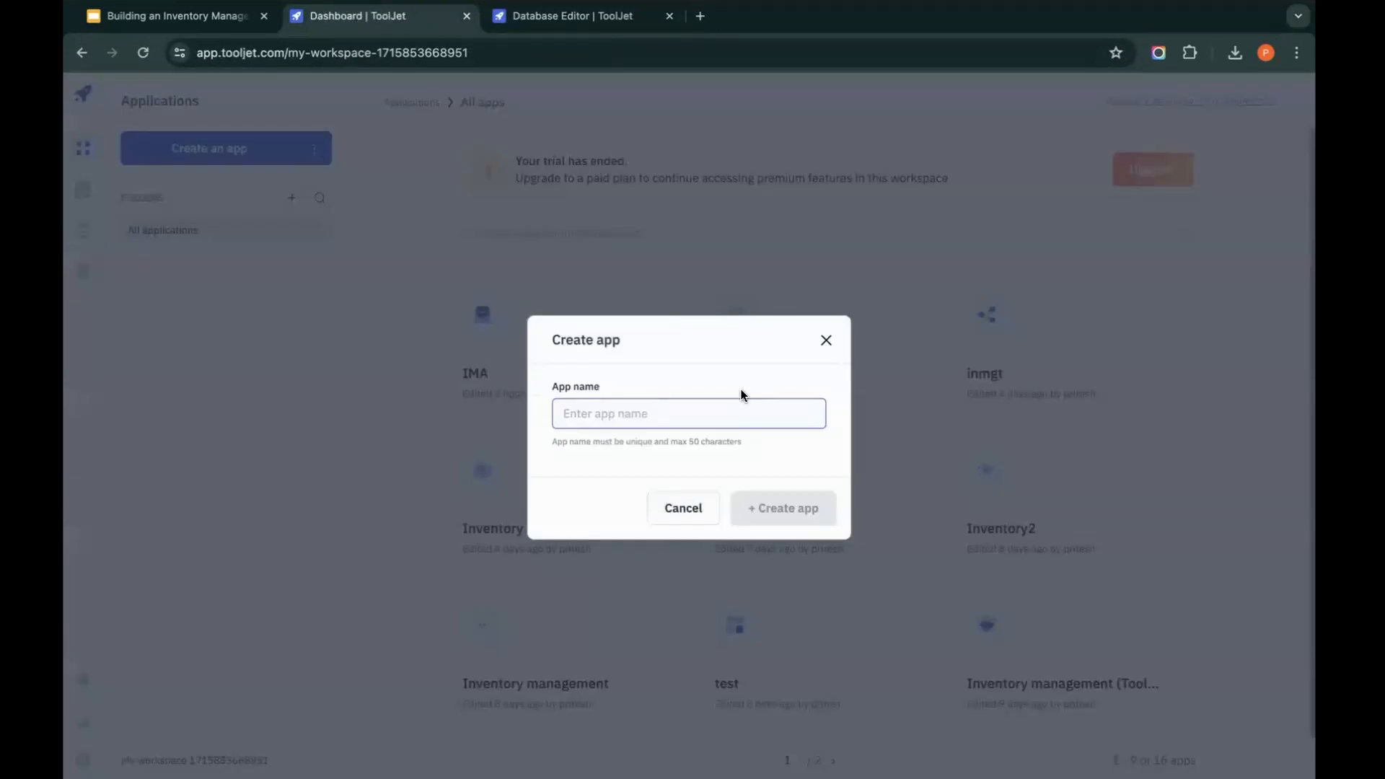
text(Inventory Ma)
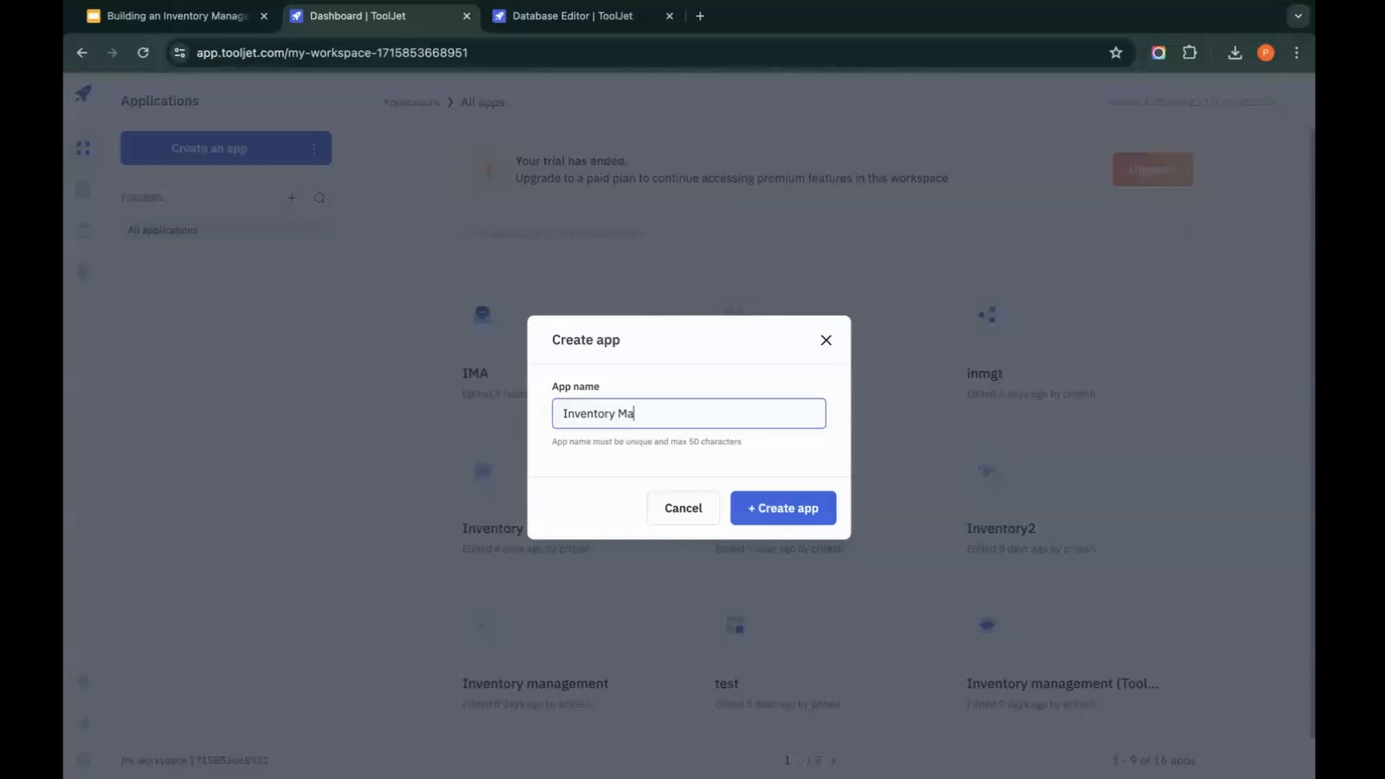
click(797, 512)
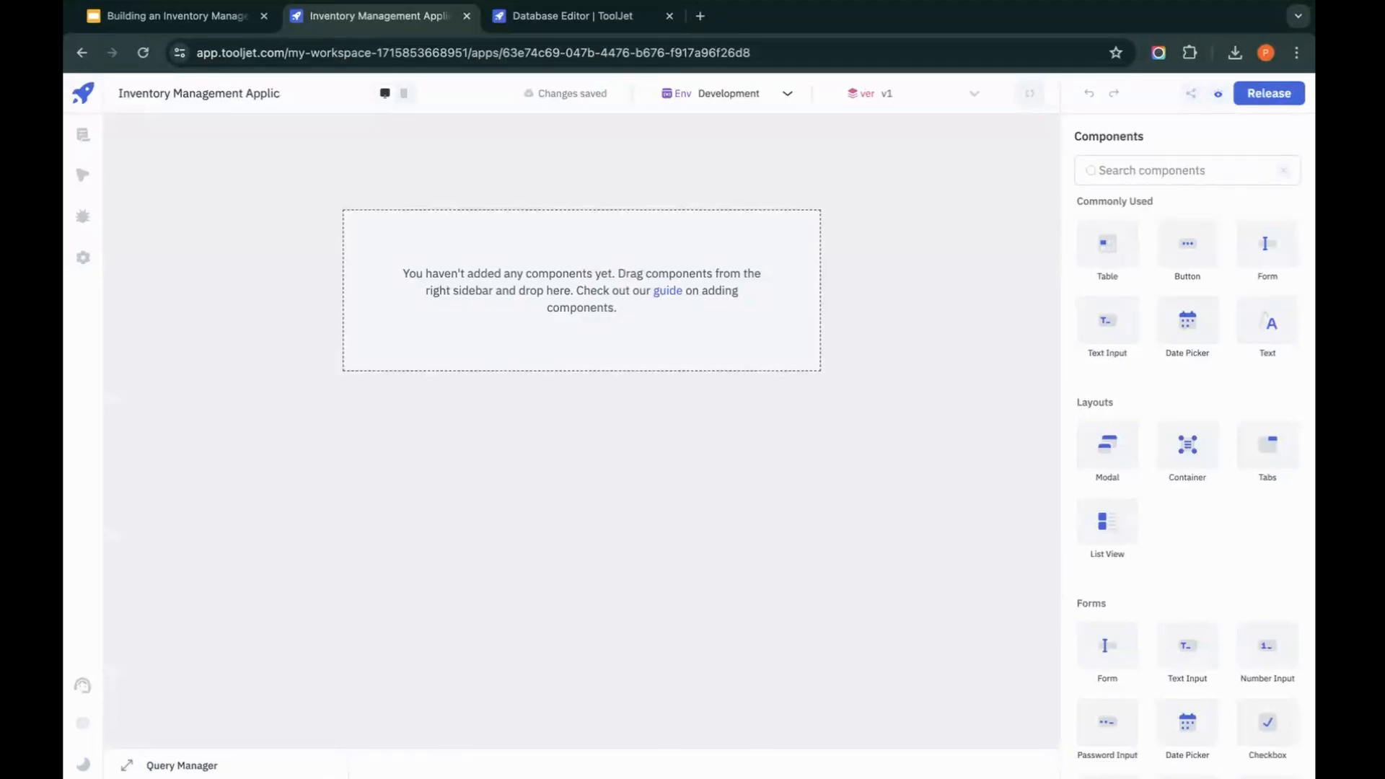
Step: Place a container at the top of the empty canvas and stretch it across nearly the full canvas width
click(127, 765)
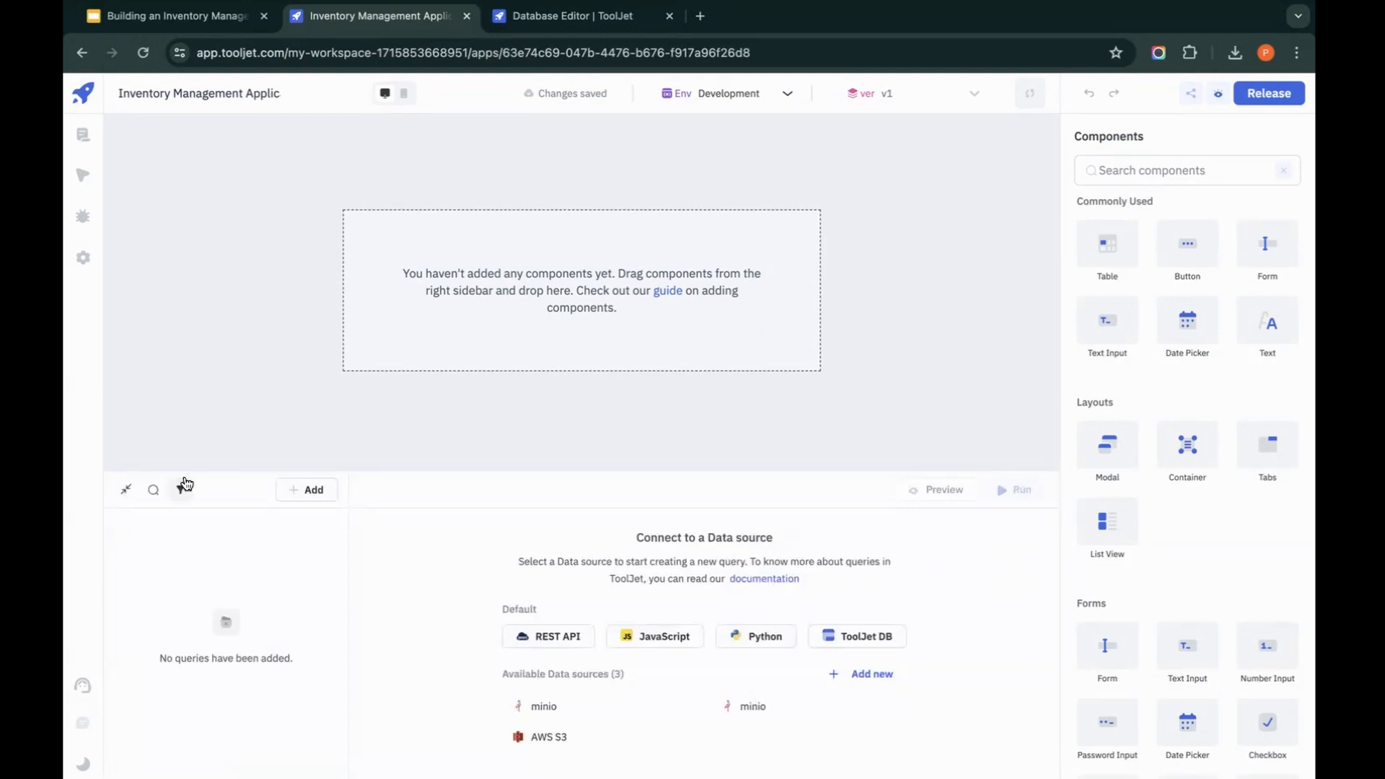
click(126, 490)
click(1179, 173)
text(com)
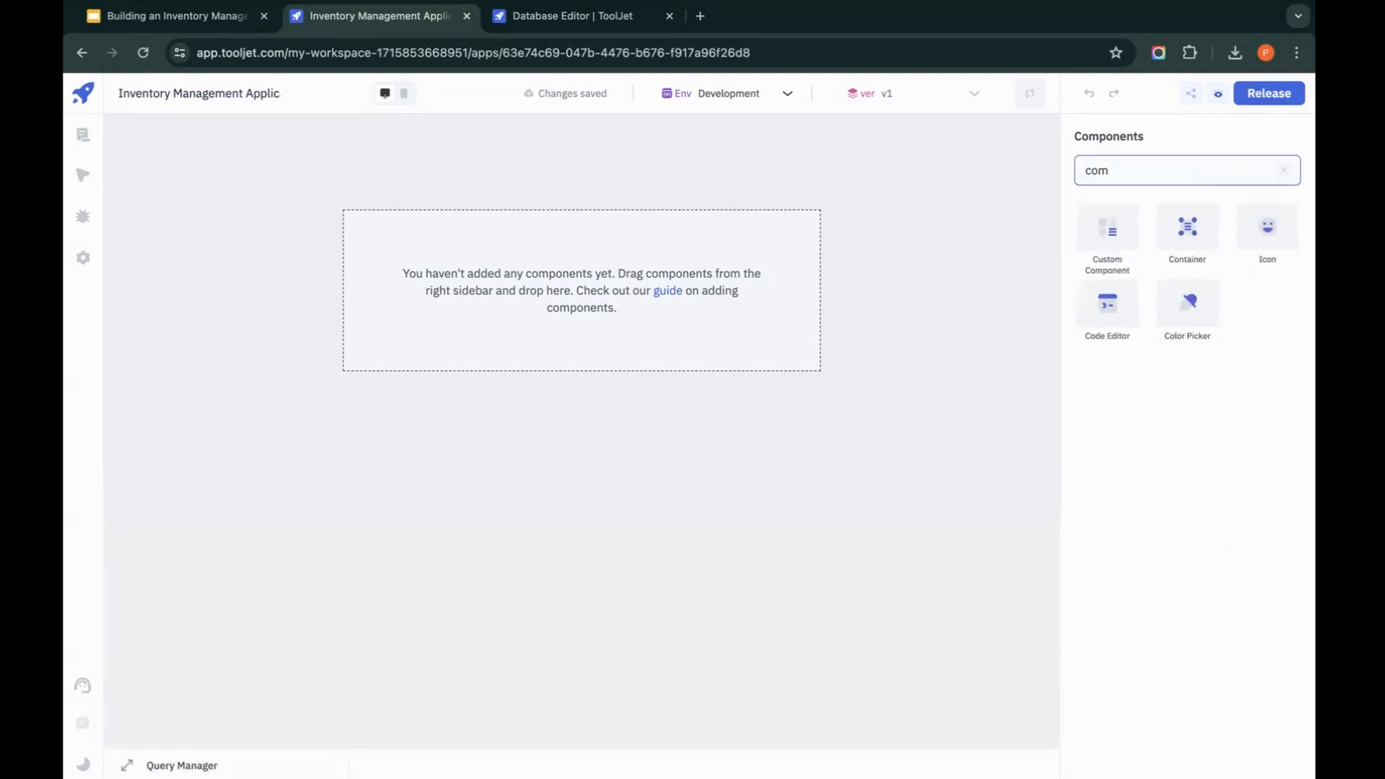
drag(1188, 227, 156, 134)
drag(237, 163, 1026, 173)
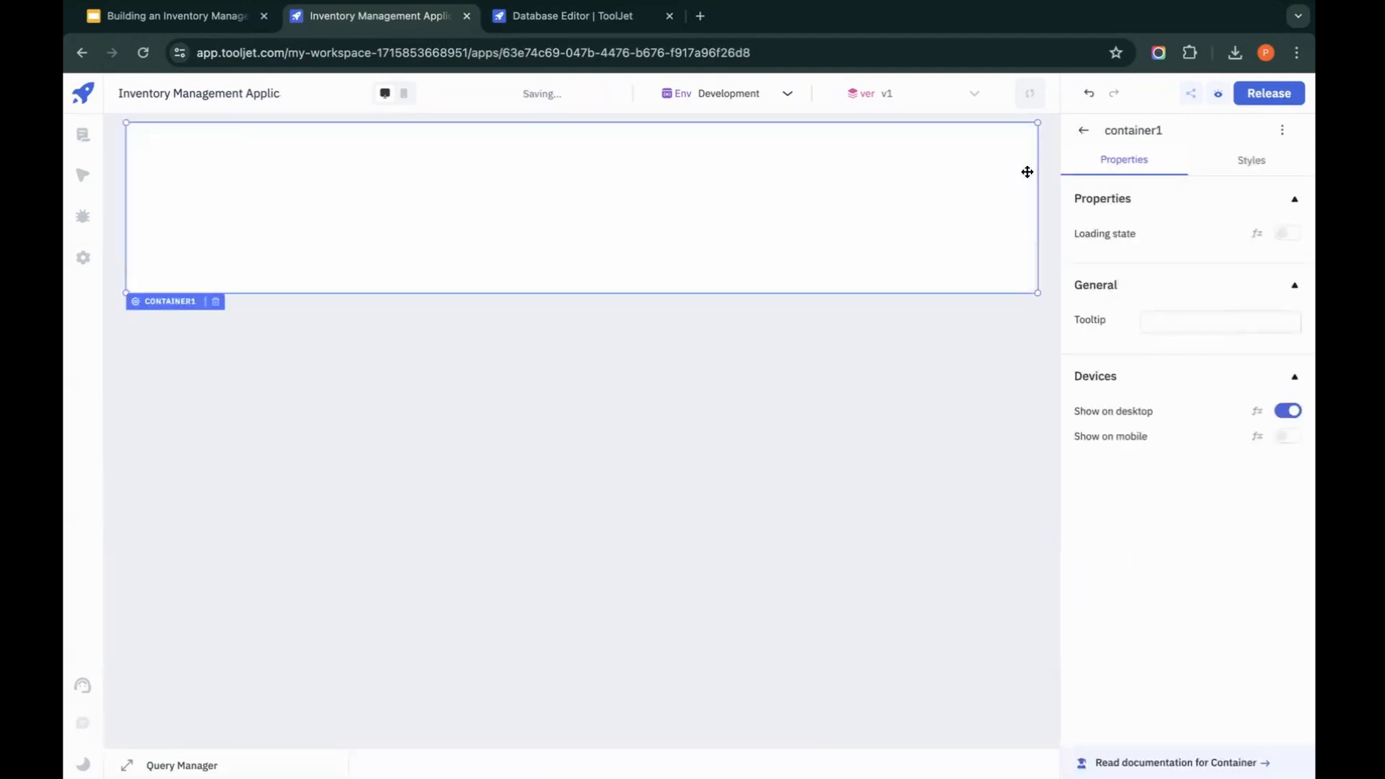
Step: Set the container's border radius to 8
click(1251, 161)
click(1183, 263)
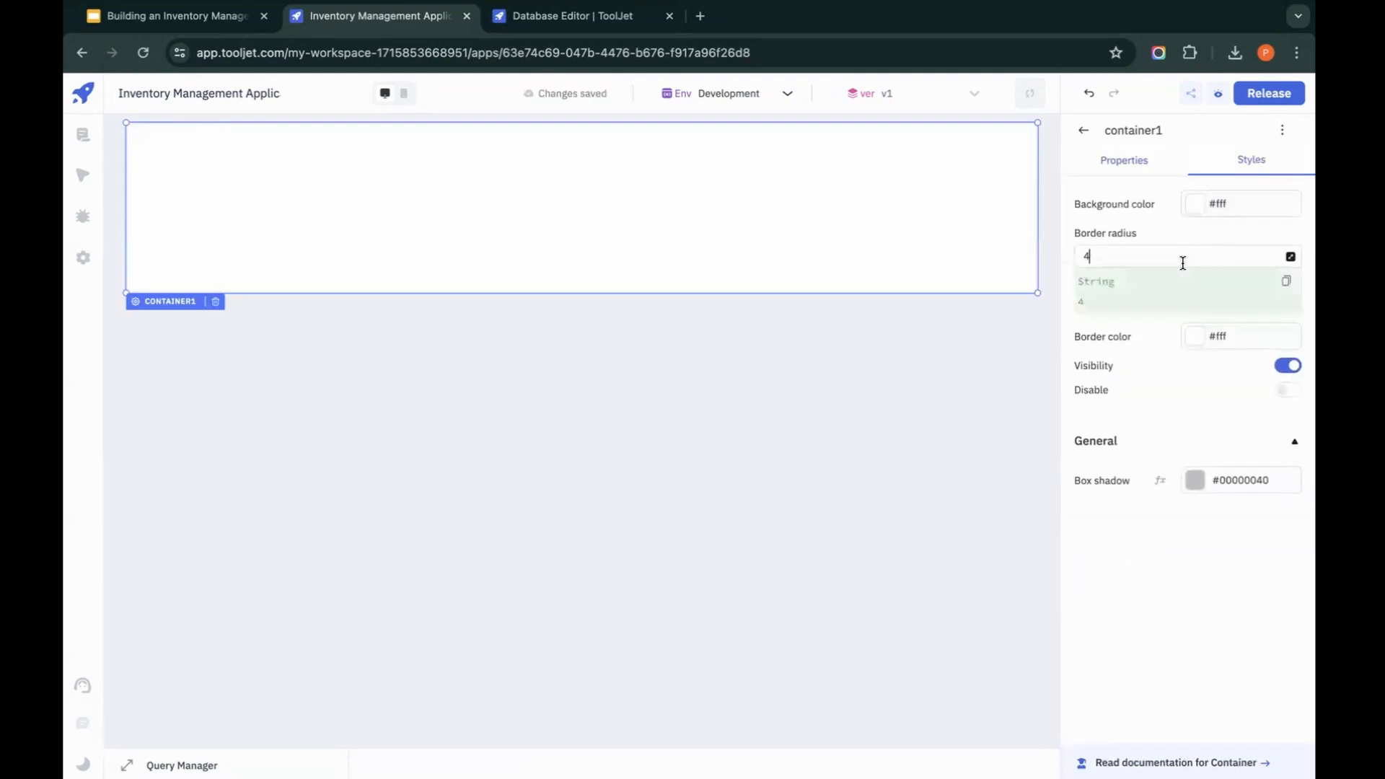
text(8)
click(947, 400)
click(902, 232)
Step: Change the container's background color to a strong medium blue
click(1224, 163)
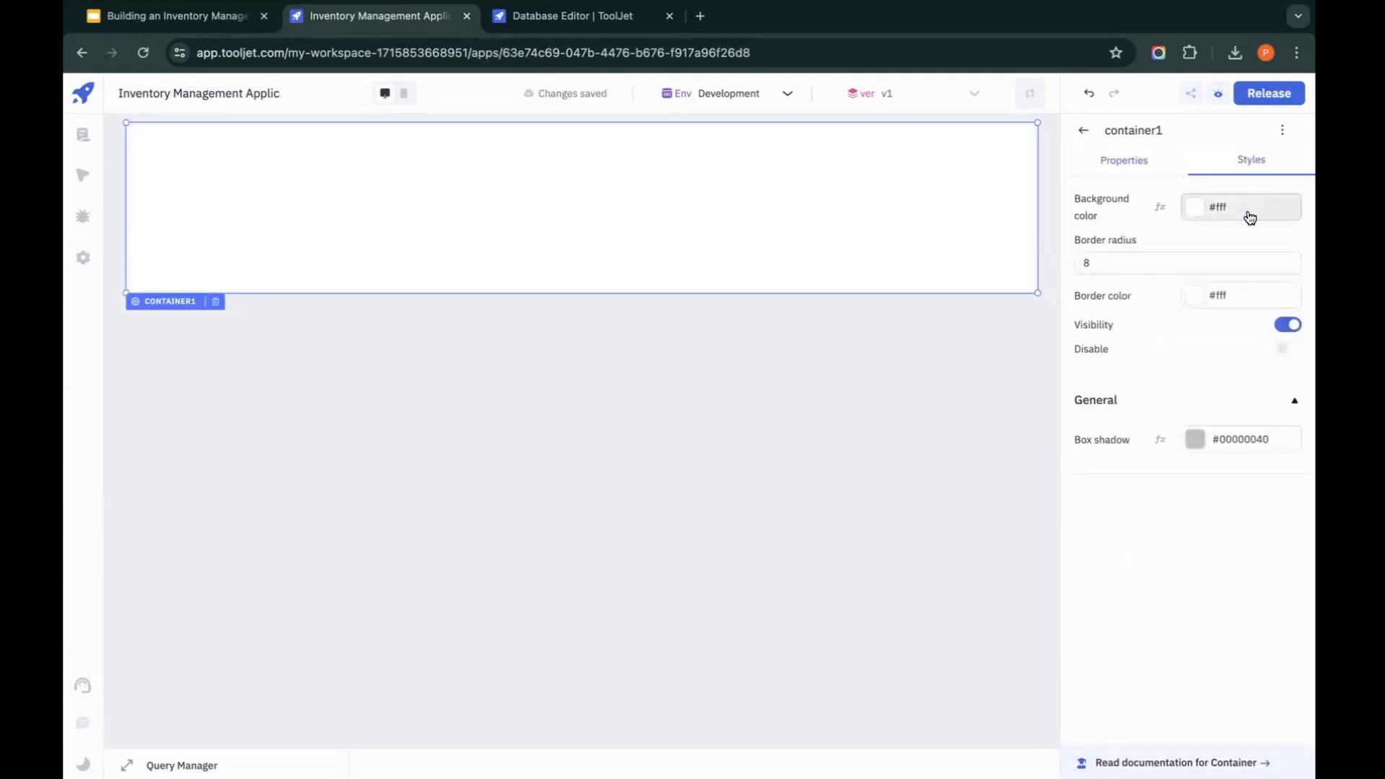
click(1199, 209)
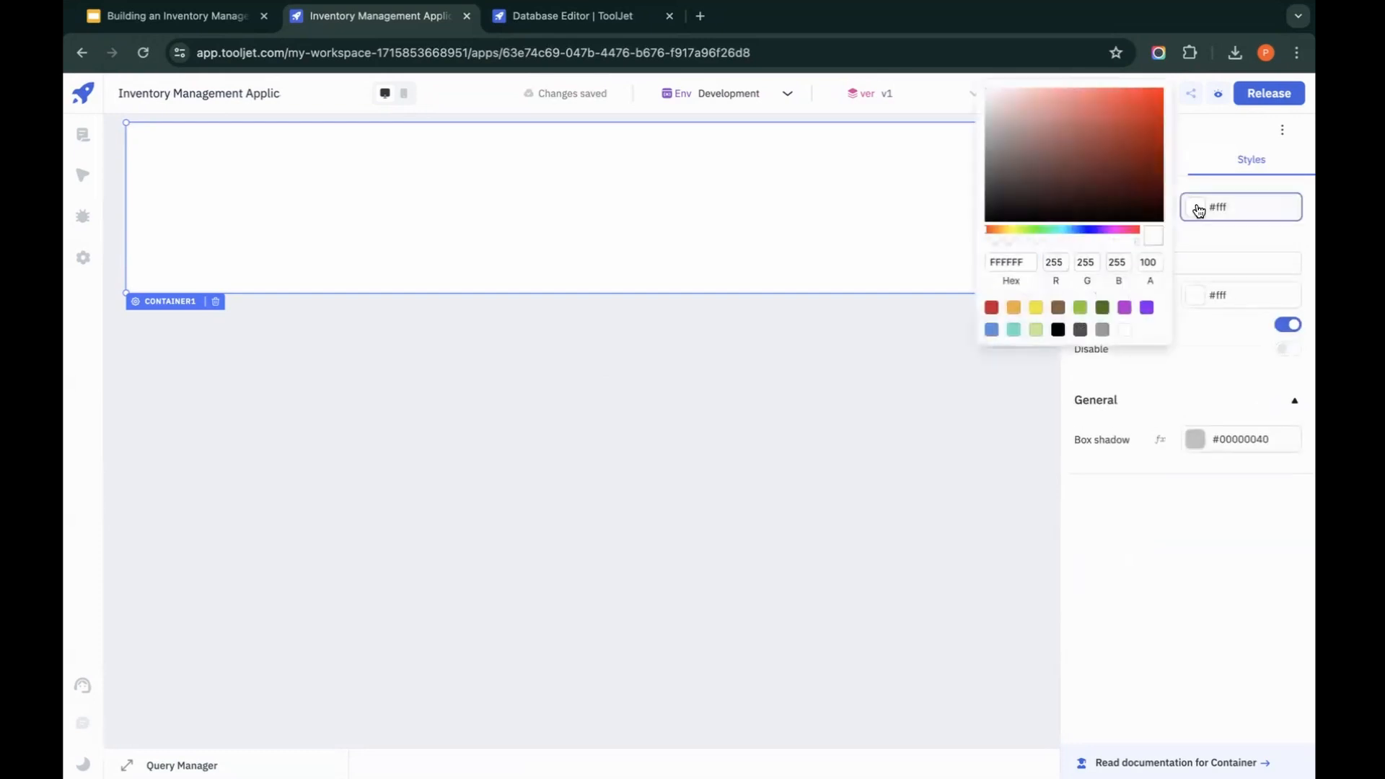
click(992, 330)
drag(1140, 121, 1139, 113)
click(859, 494)
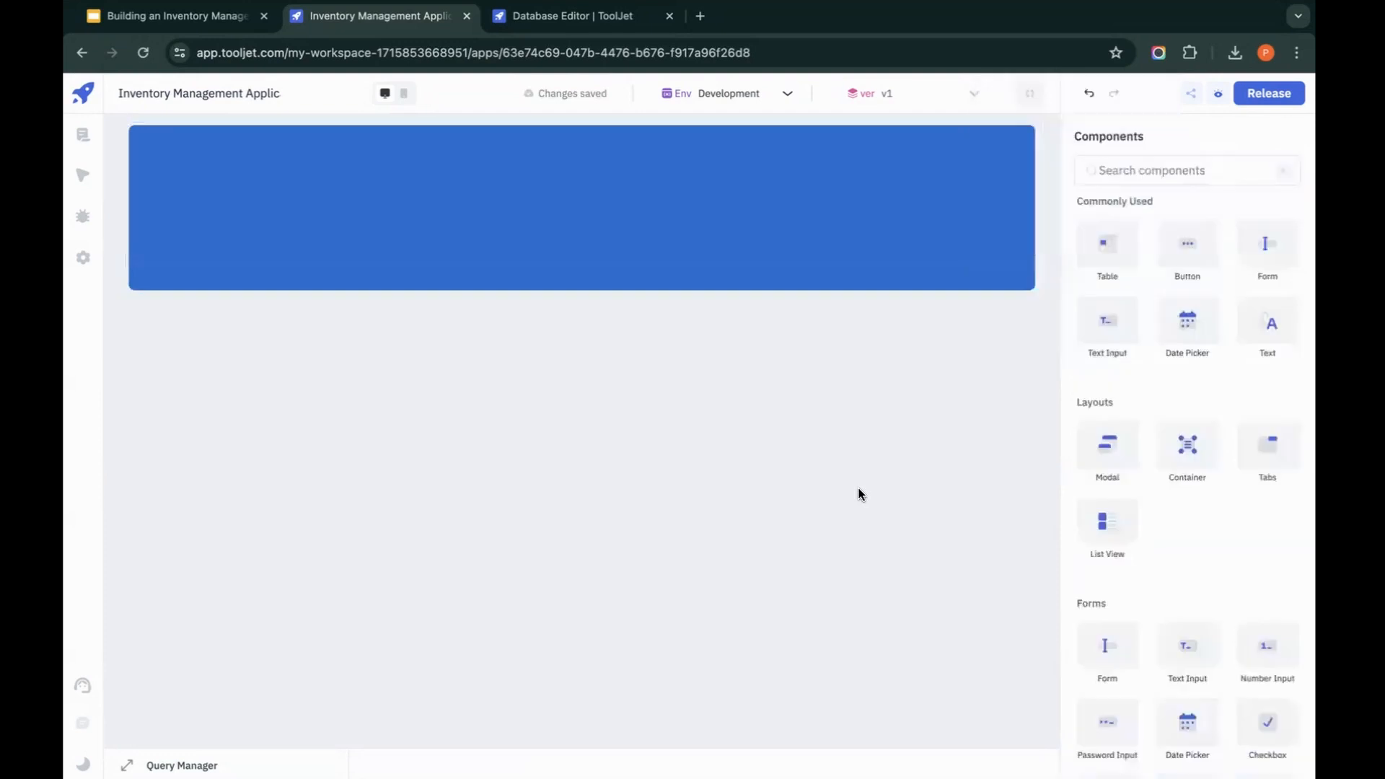
Step: Add a text component in the upper-left part of the blue container and set its content to TOOLJET
click(907, 201)
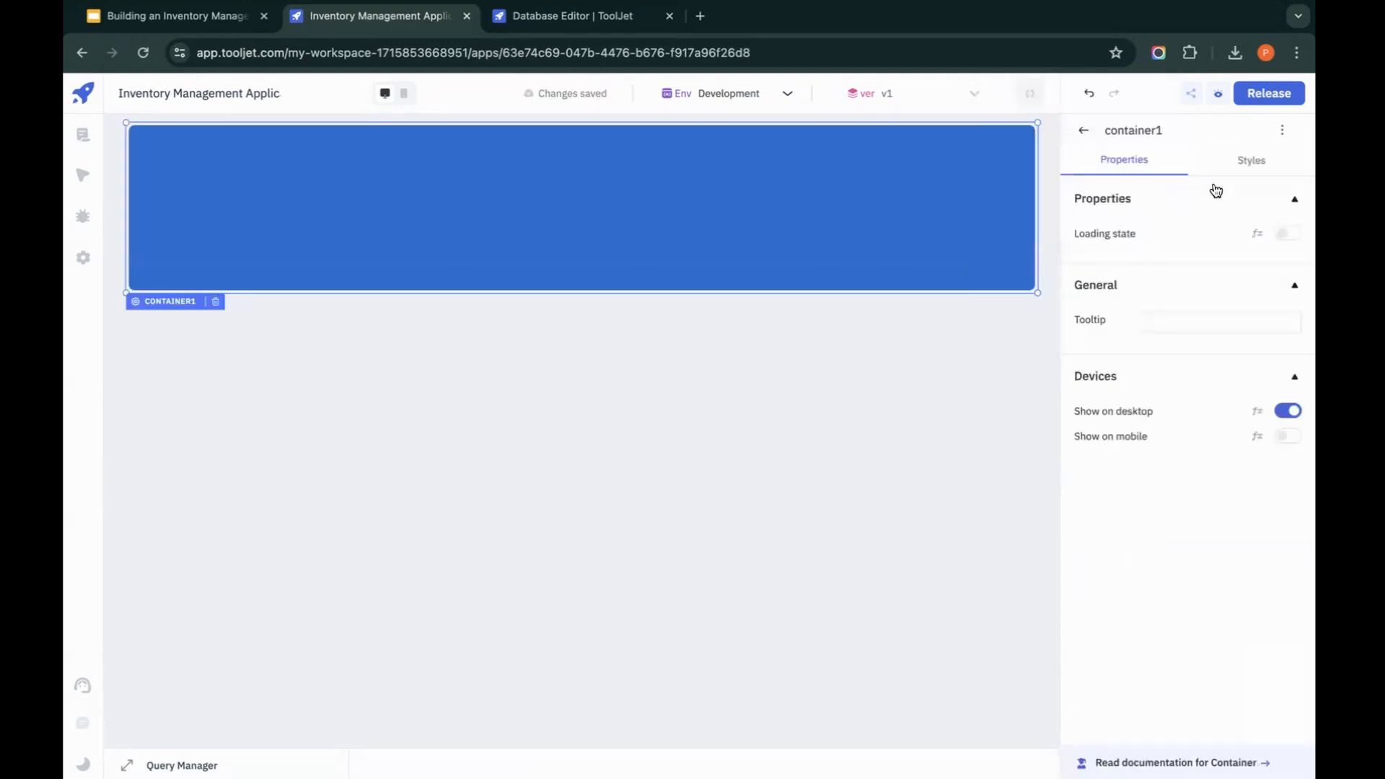
click(1085, 134)
drag(1268, 323, 217, 164)
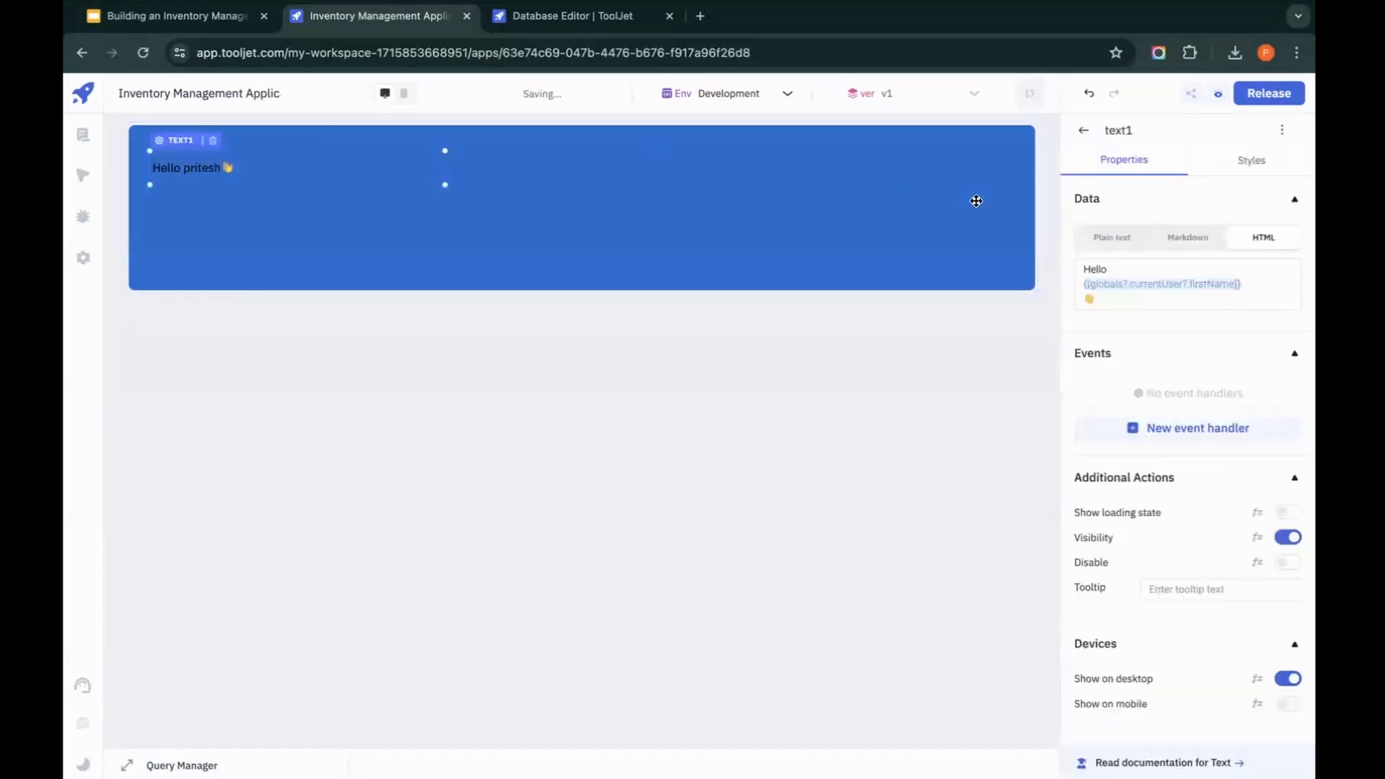
click(1154, 307)
key(ctrl+a)
text(TOO)
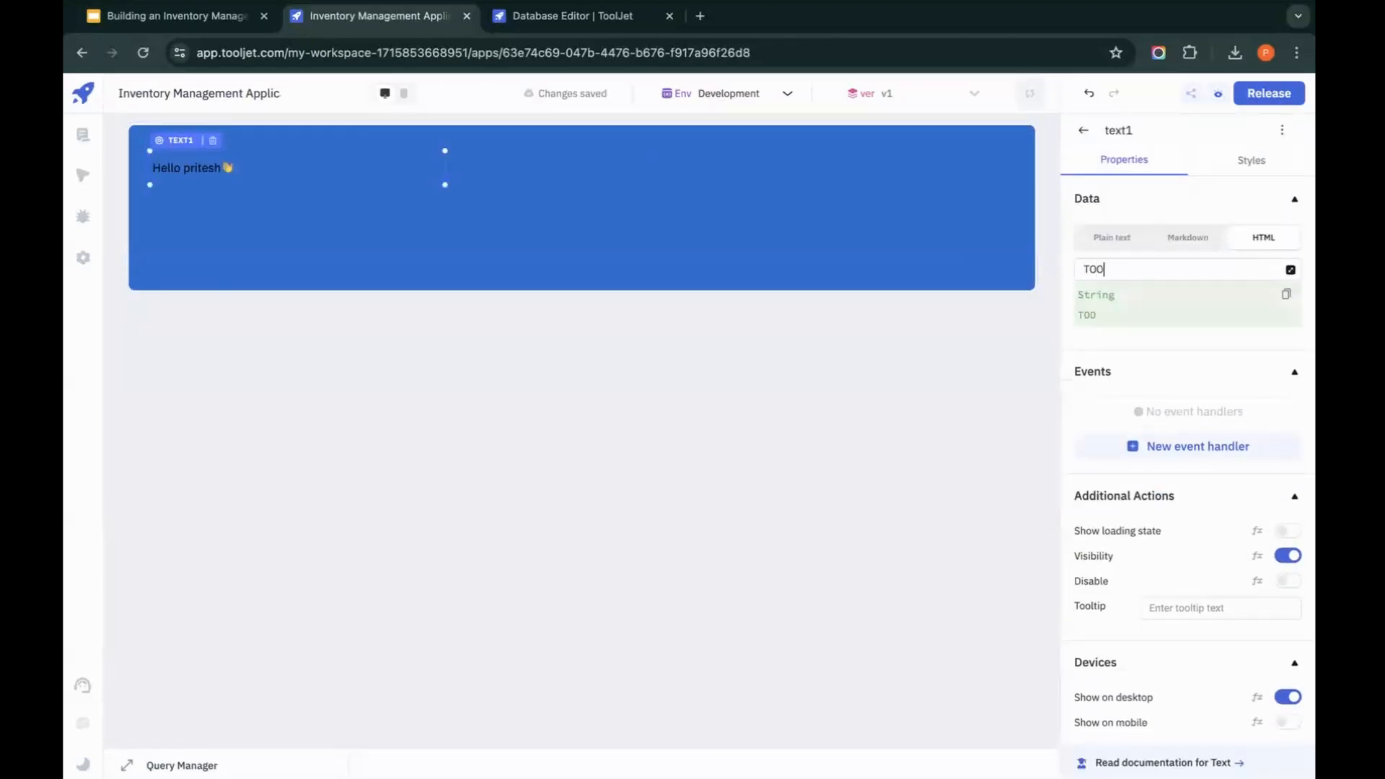
Step: Set the TOOLJET text's size to 20 px and its weight to bolder
click(1251, 170)
click(1219, 244)
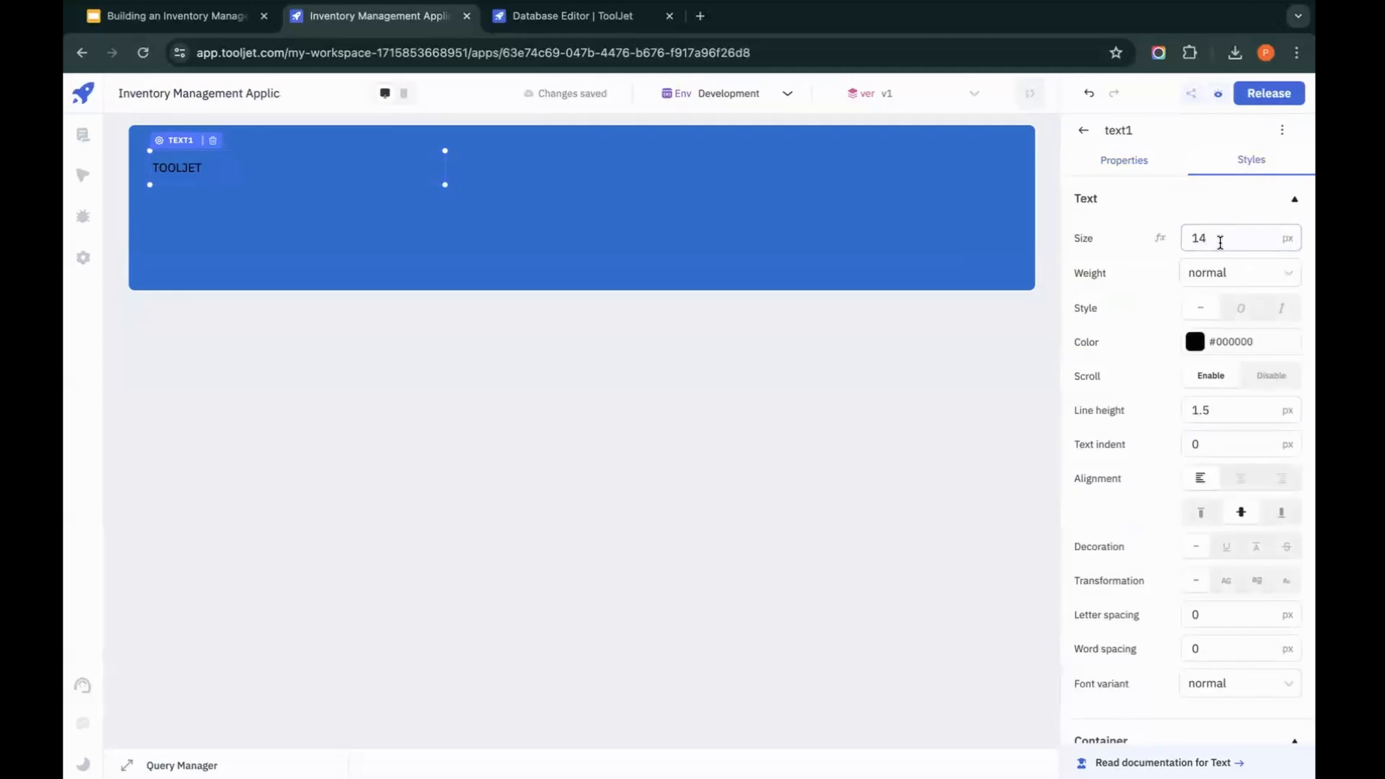
key(super+s)
text(20)
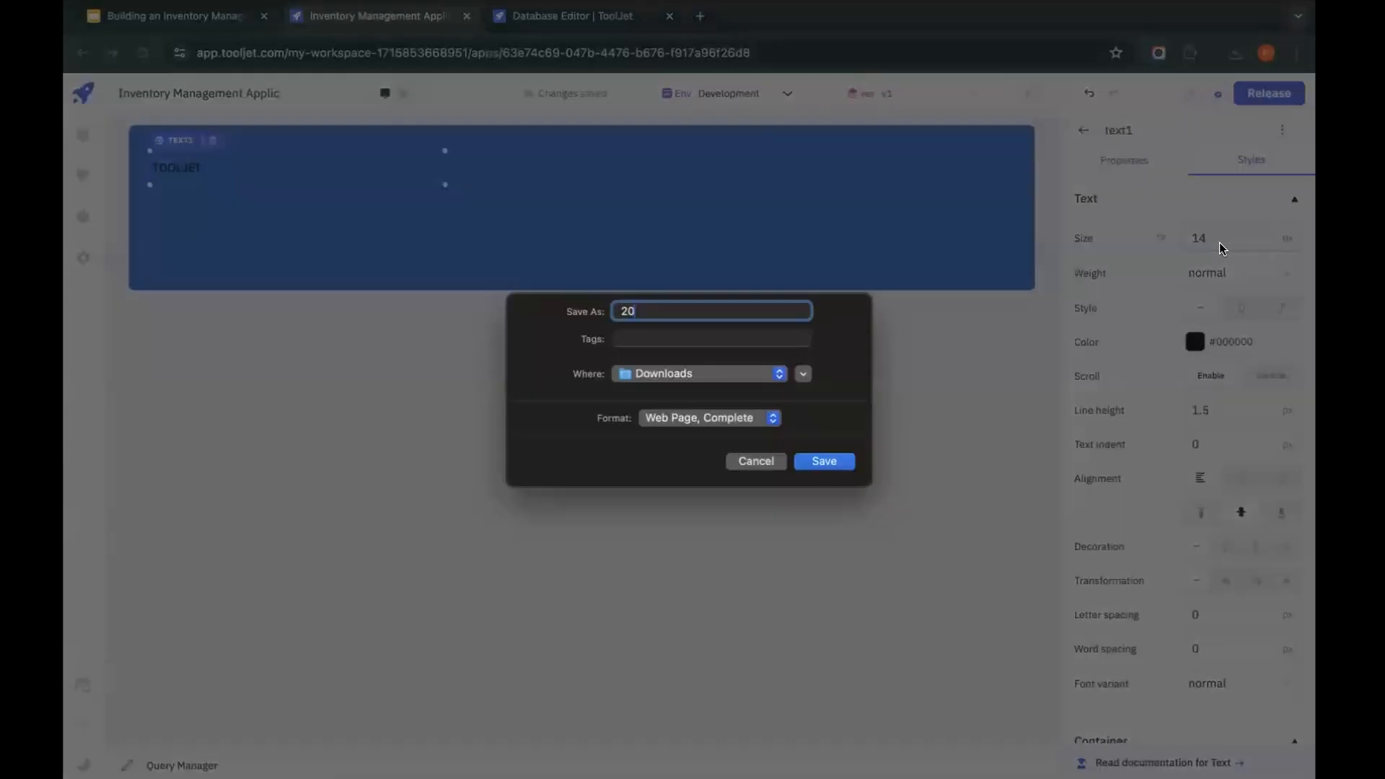
click(754, 463)
text(20)
click(1236, 273)
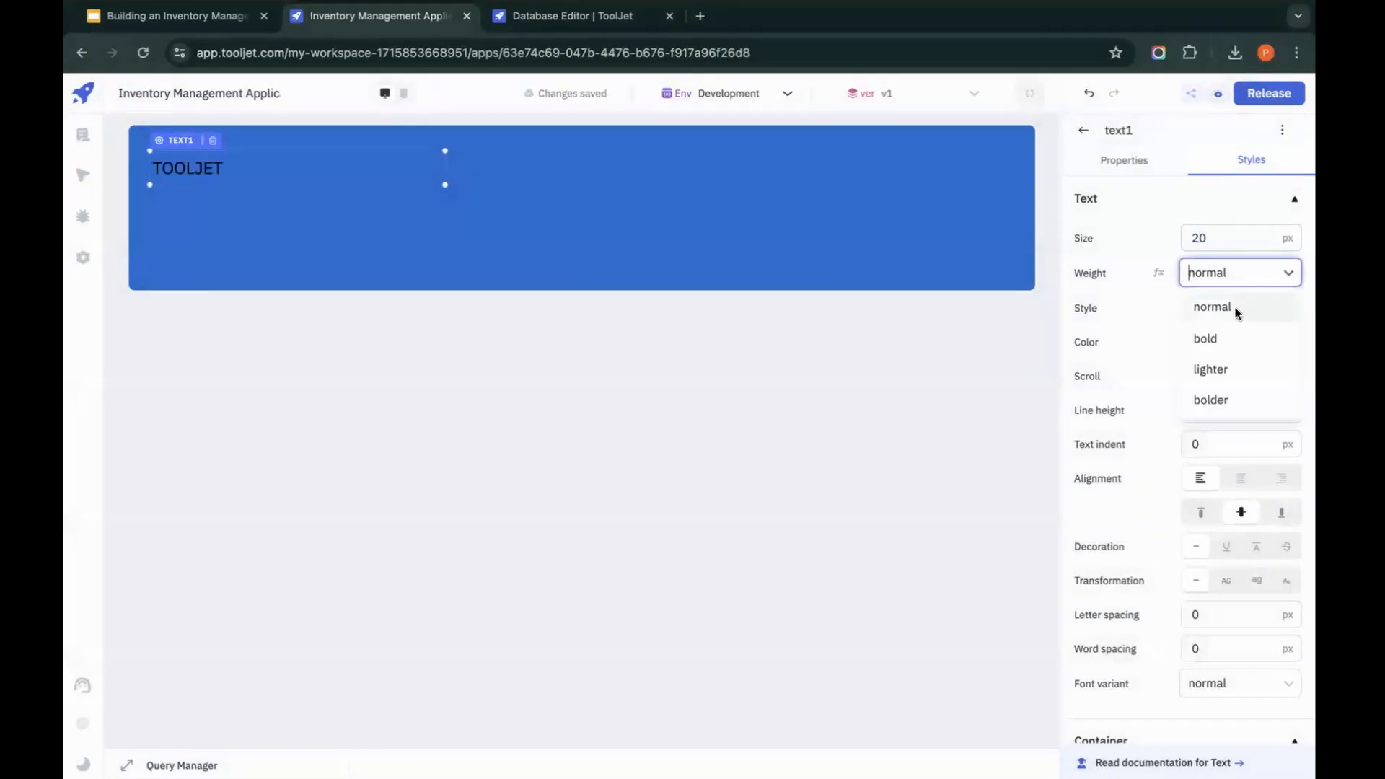
click(1229, 401)
Step: Make the TOOLJET text white and set its letter spacing to 6 px
click(1194, 343)
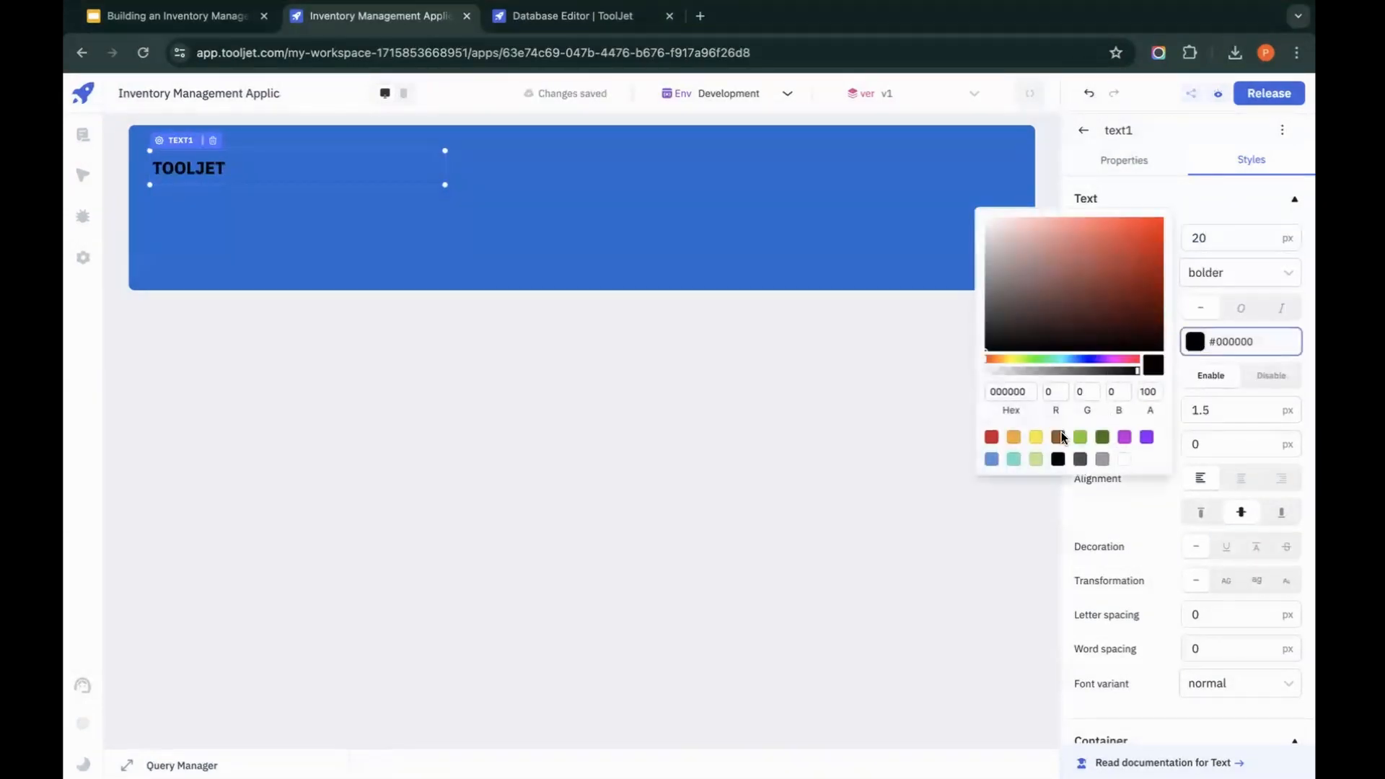
click(1124, 458)
click(1246, 616)
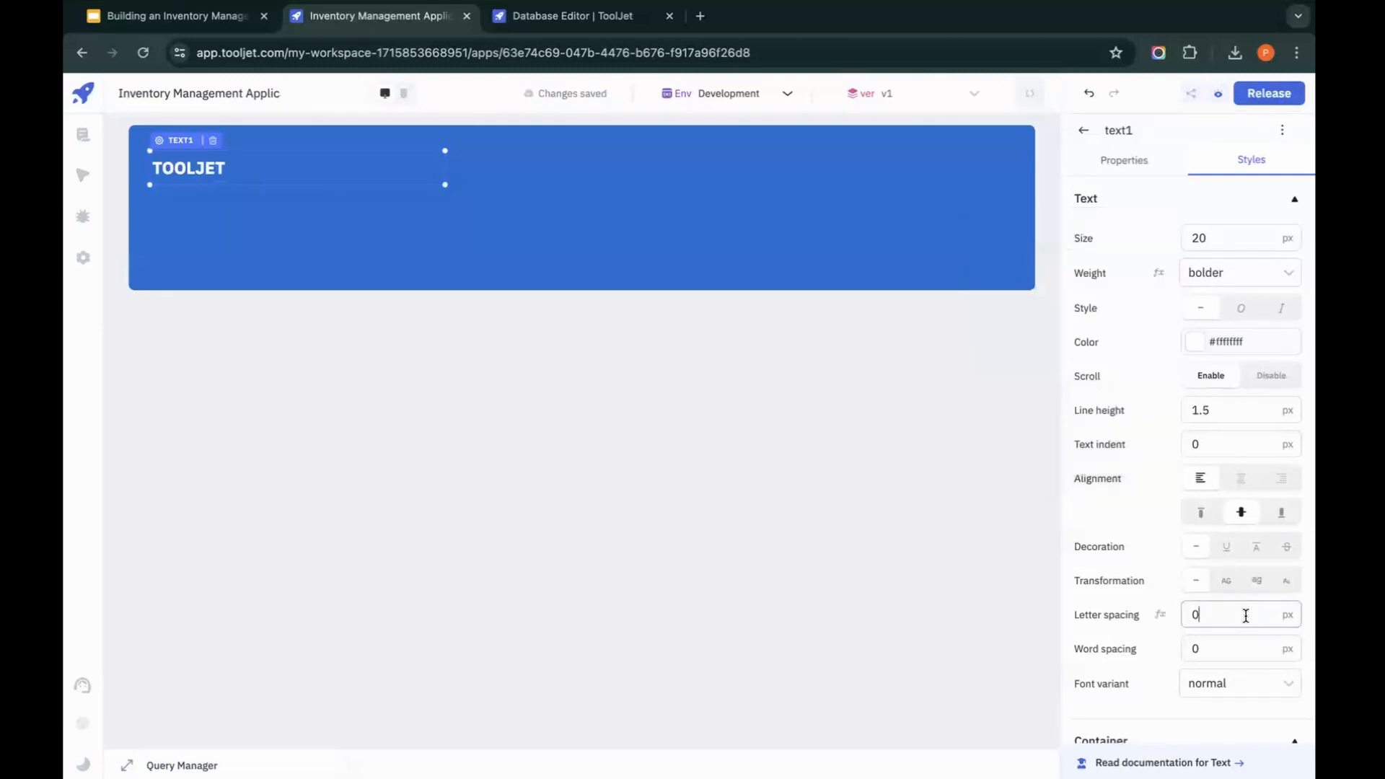
key(BackSpace)
text(6)
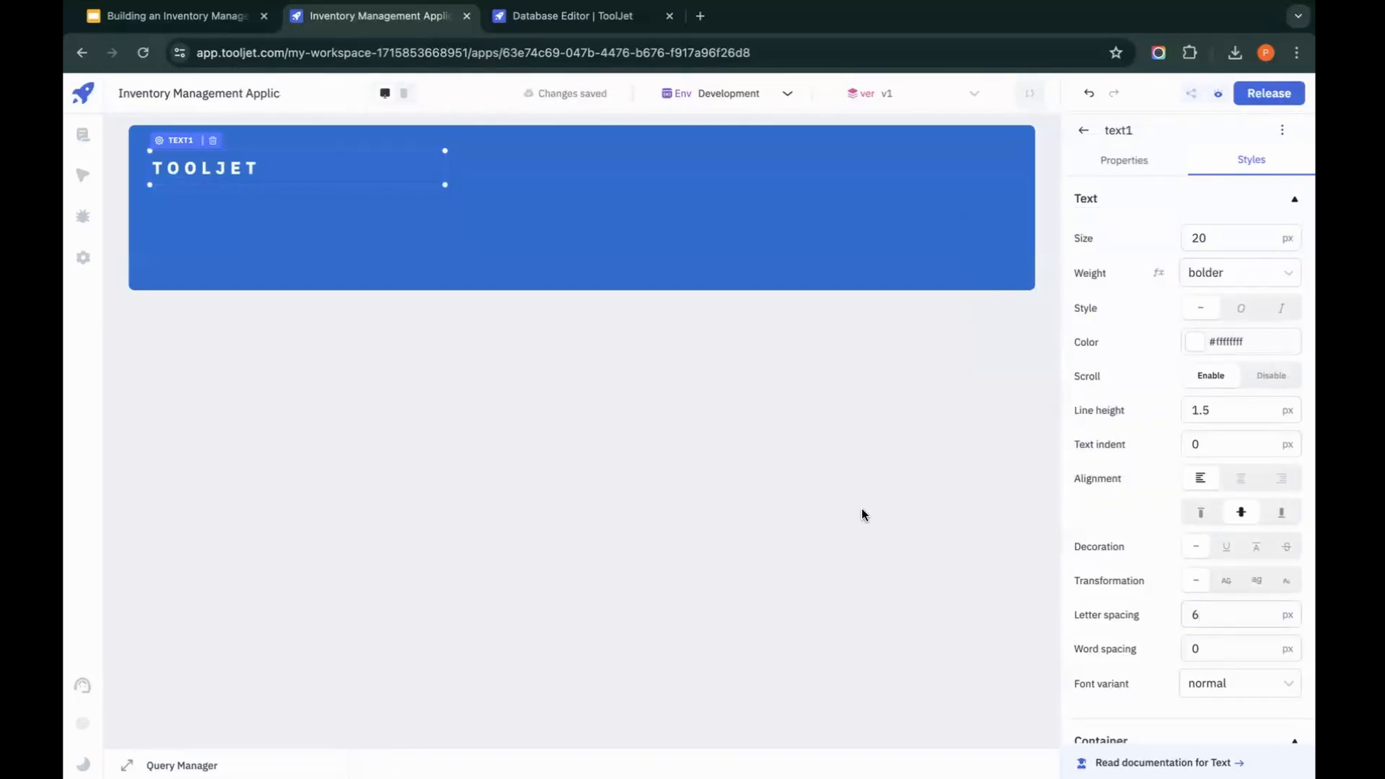
click(805, 491)
Step: Move the TOOLJET text up toward the container's top edge and place a duplicate of it in the middle of the container
drag(193, 163, 193, 141)
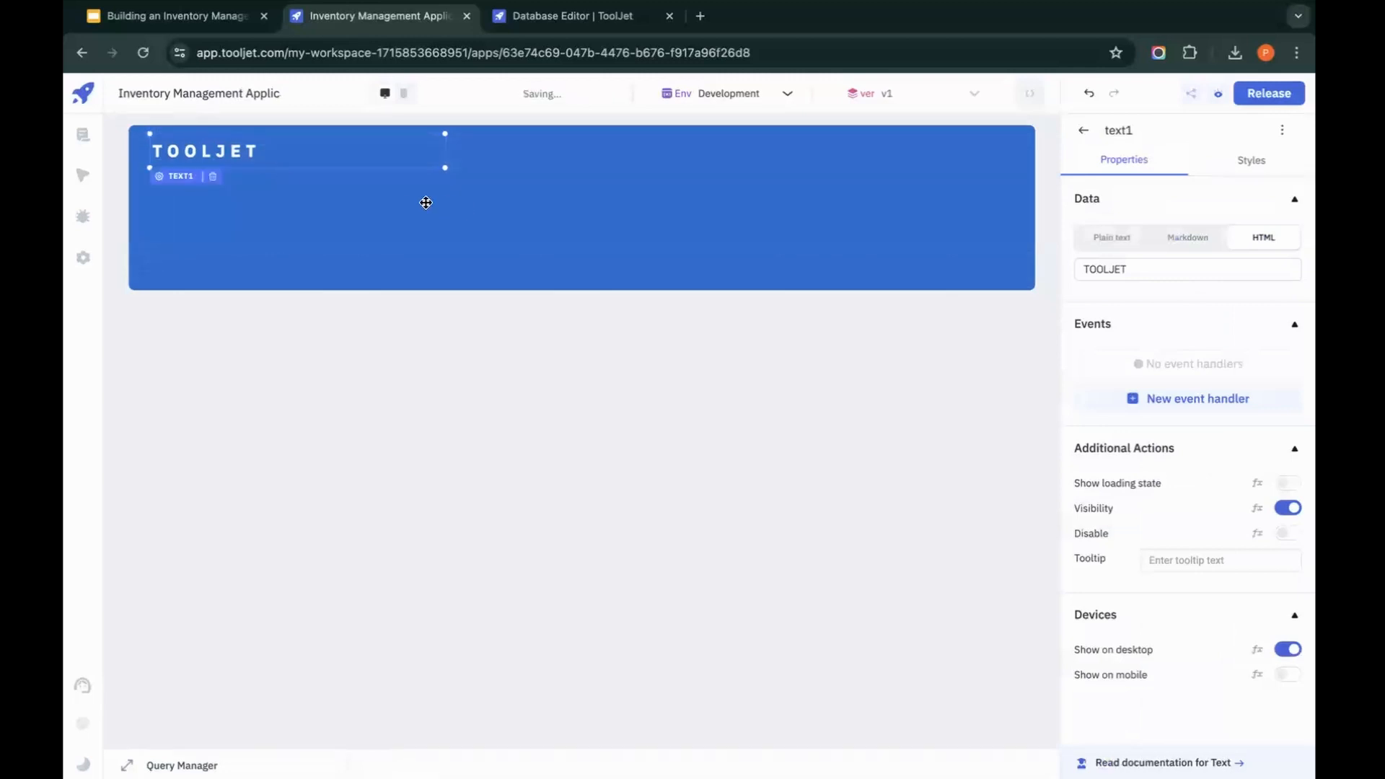
key(ctrl+c)
key(ctrl+v)
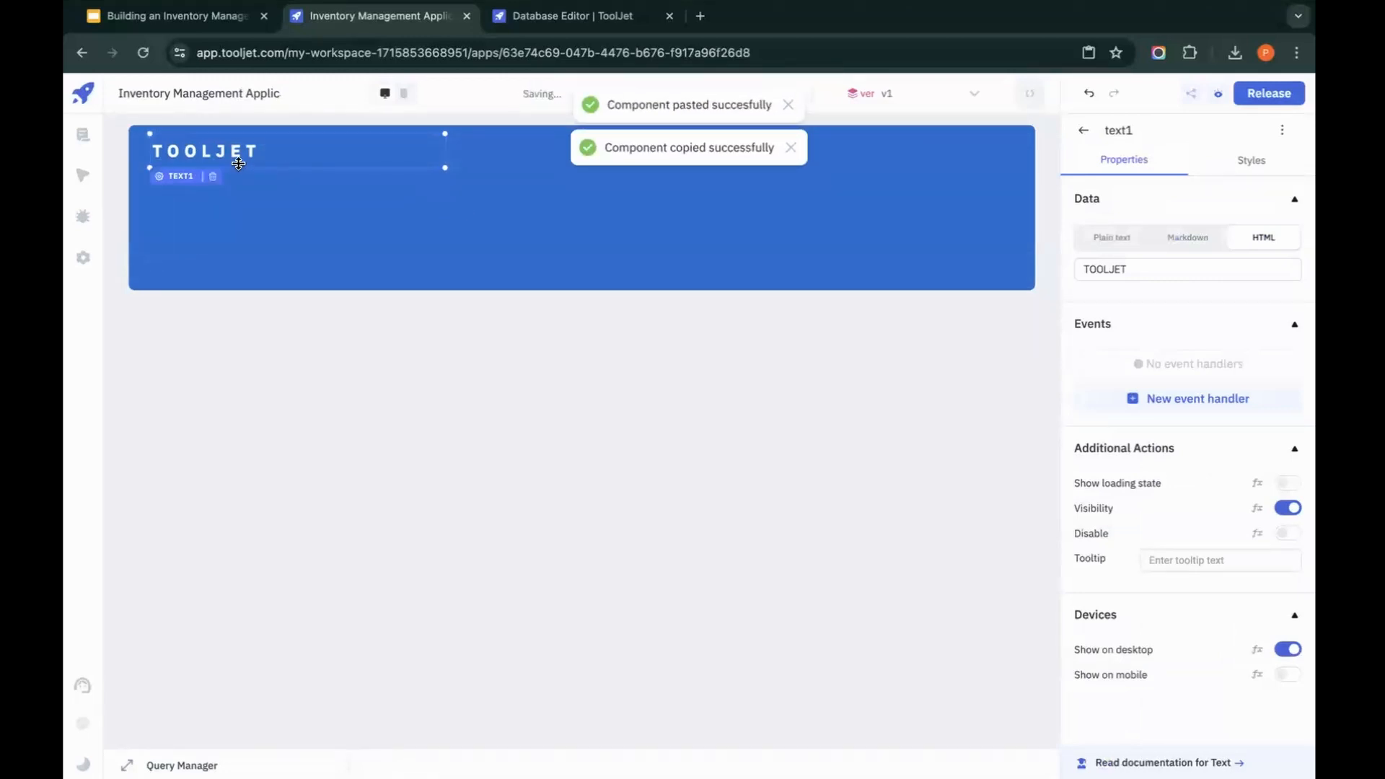
drag(238, 163, 556, 222)
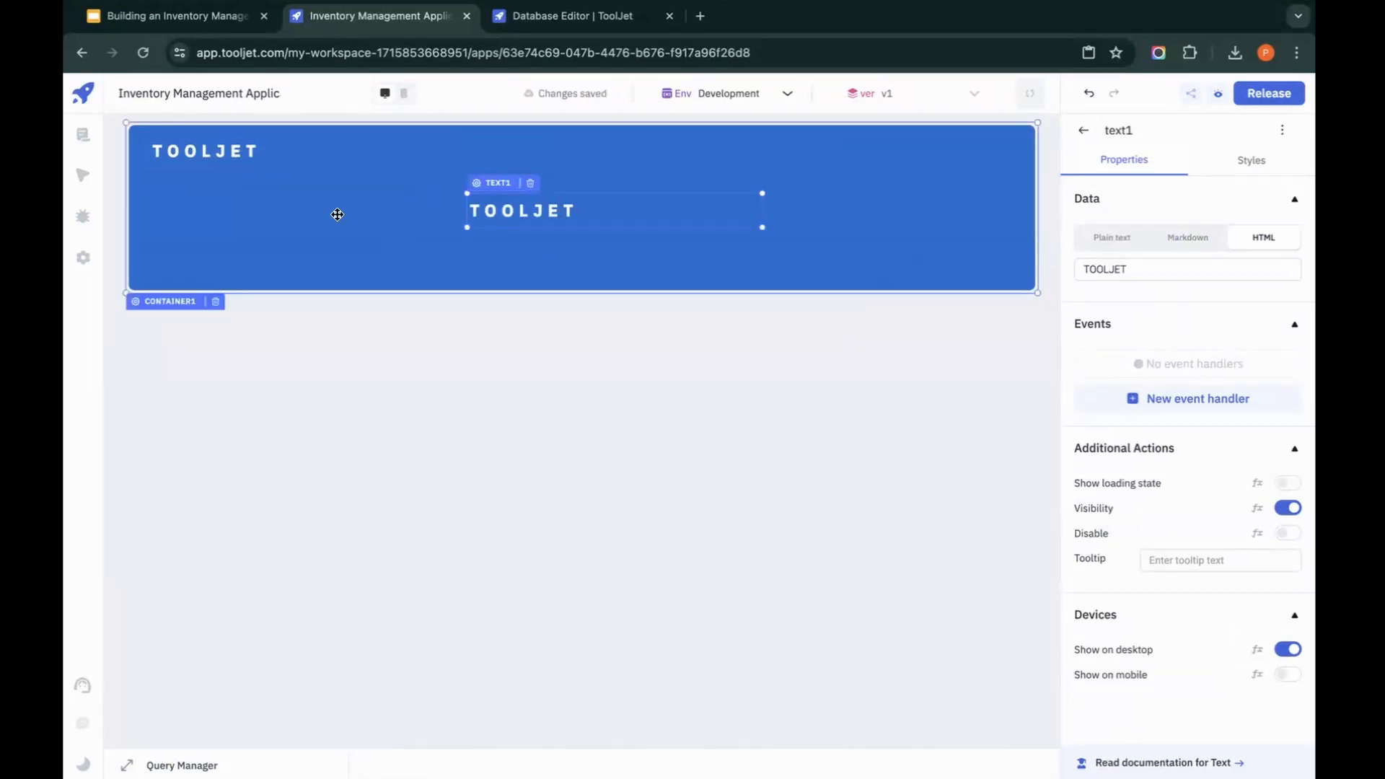
Step: Right-align the duplicated text and move it to the container's upper-right corner
click(1268, 172)
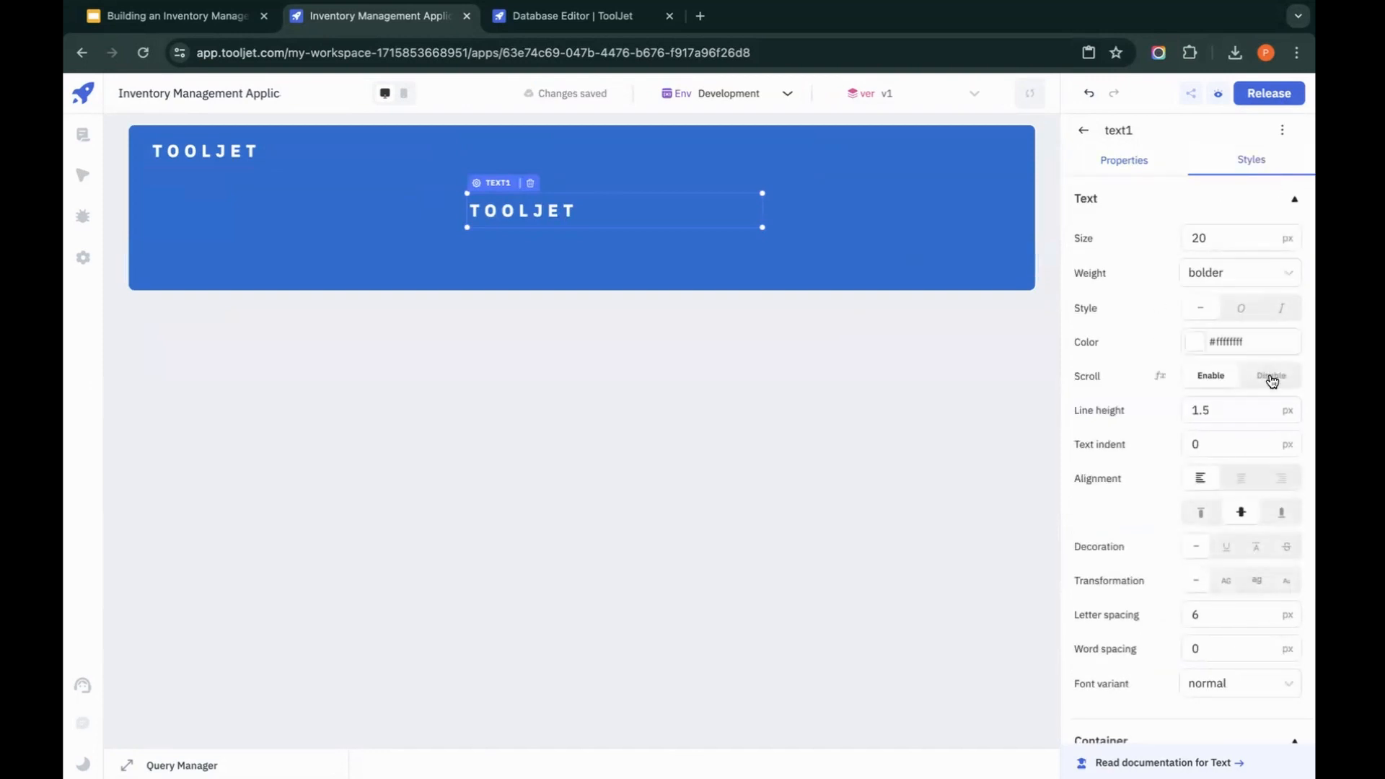
click(1282, 477)
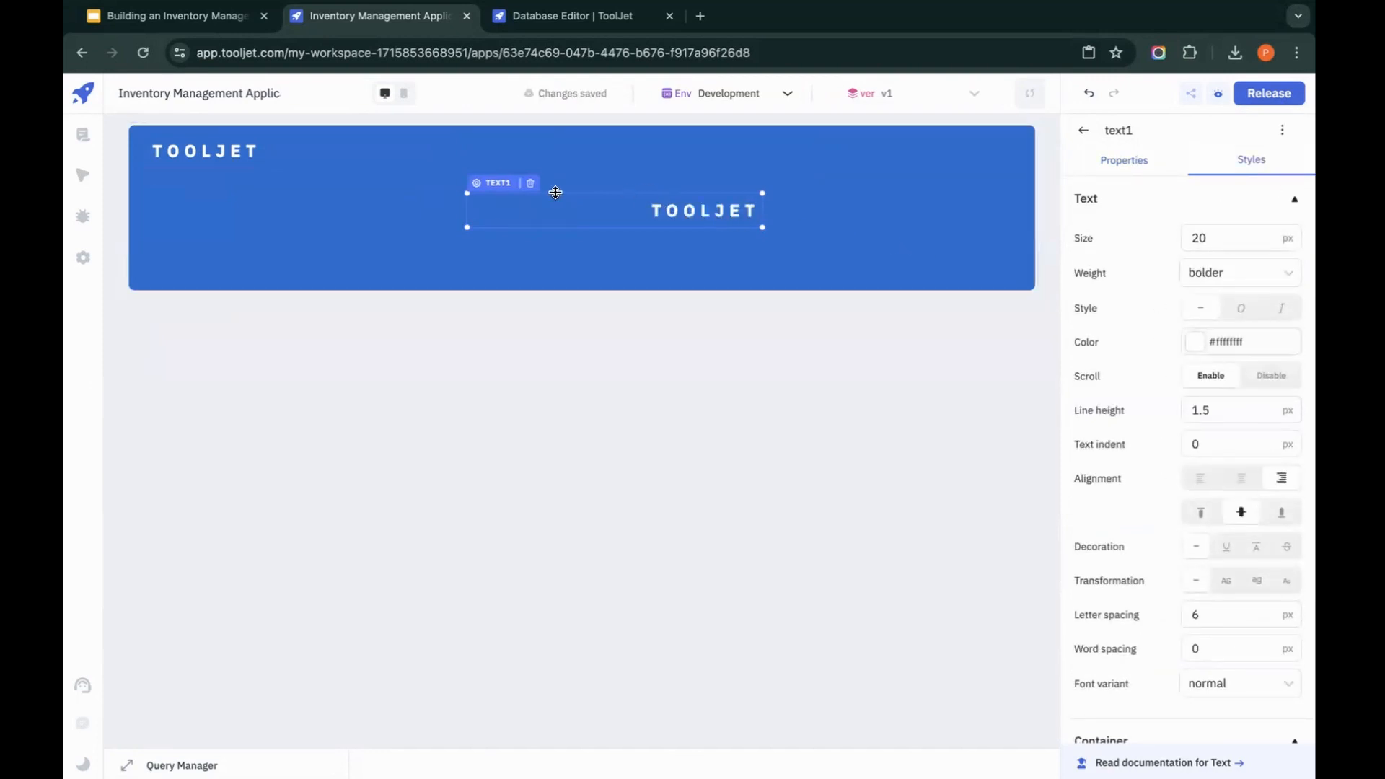
drag(496, 186, 762, 135)
Step: Replace the duplicated text's content with Inventory Management
click(1153, 169)
click(1167, 269)
key(ctrl+a)
text(I)
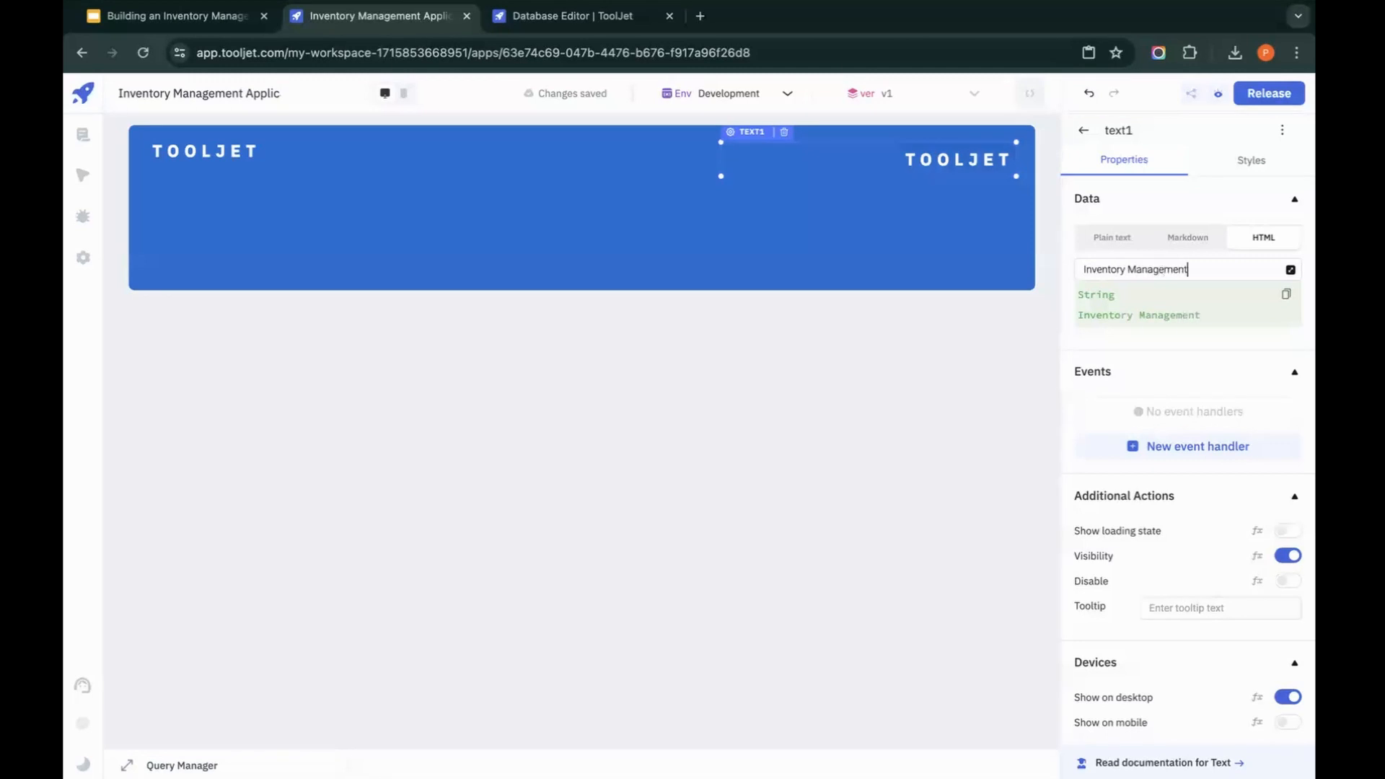
click(915, 249)
click(1010, 160)
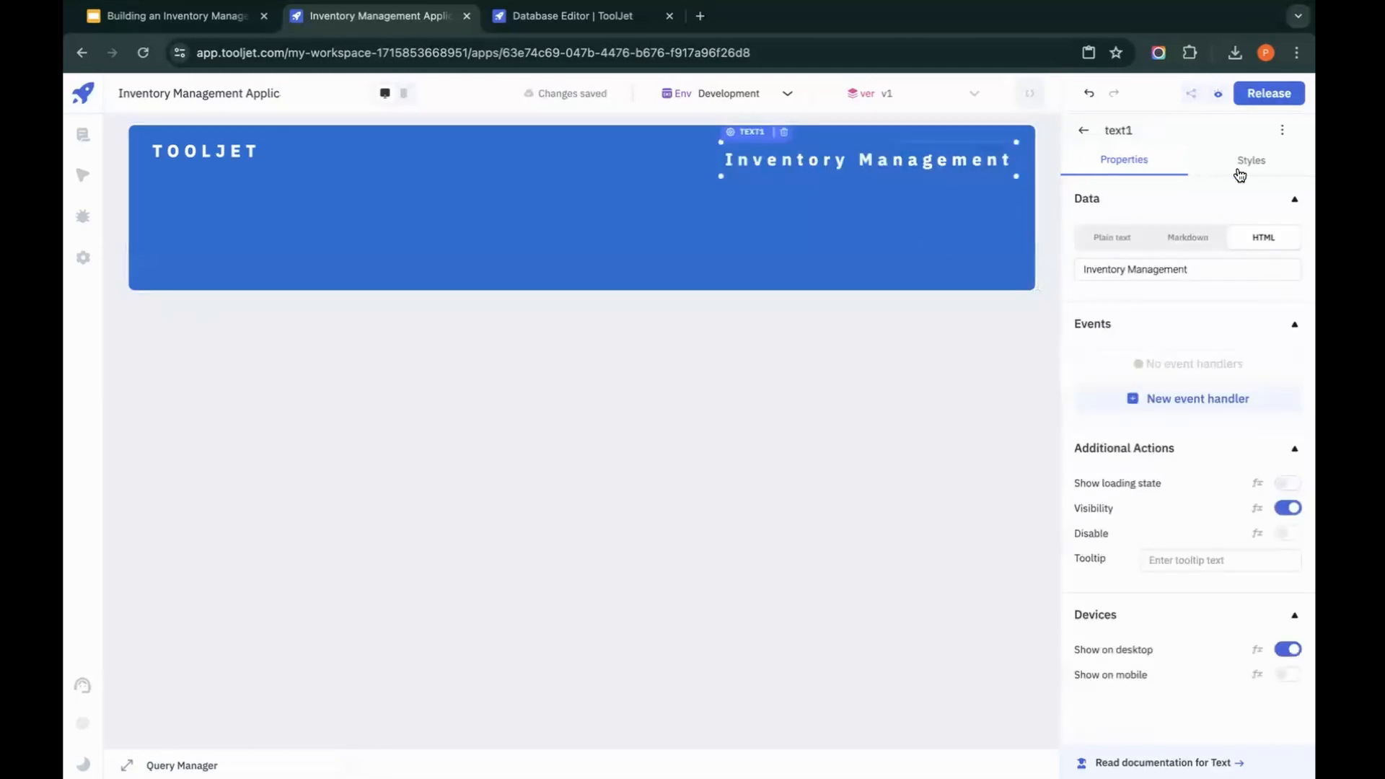
Step: Set the Inventory Management text's weight to normal and its letter spacing to 1 px
click(1240, 173)
click(1245, 272)
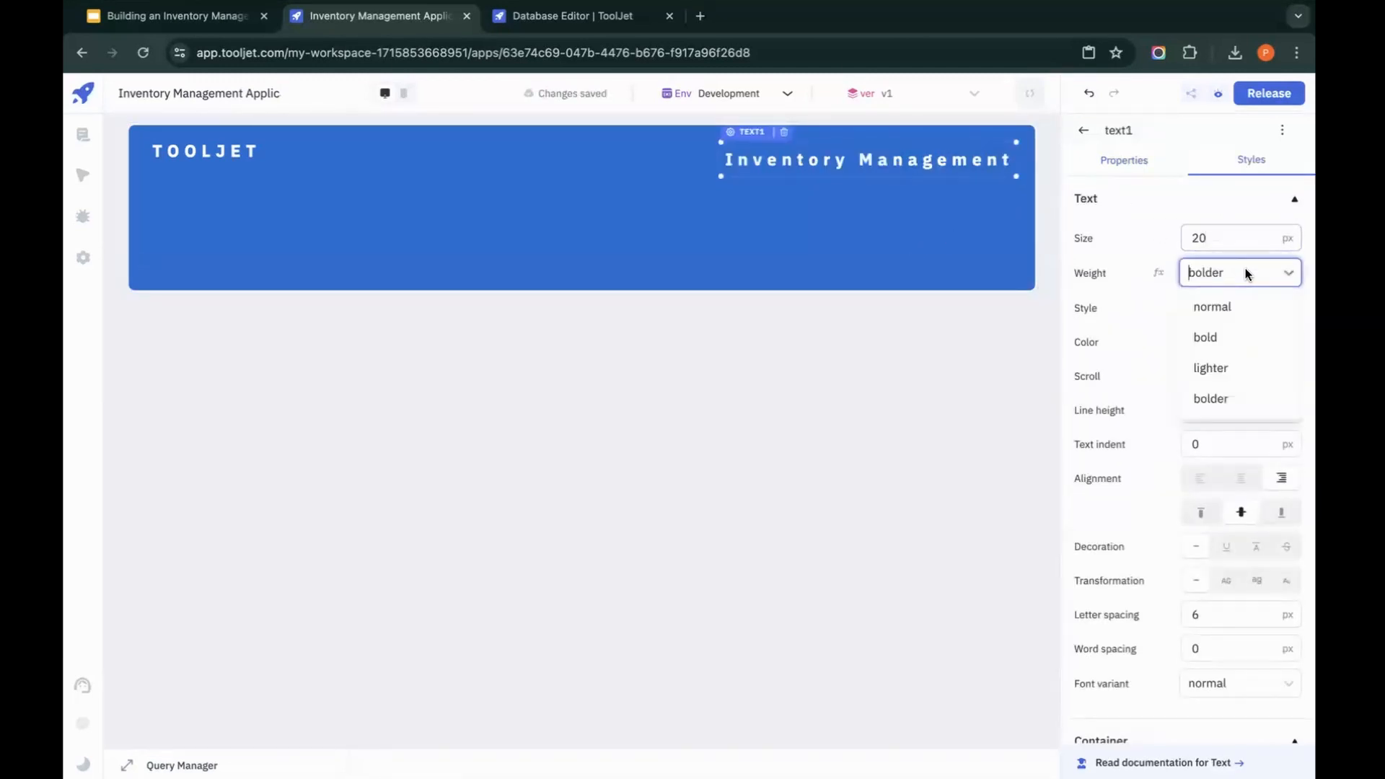
click(1235, 308)
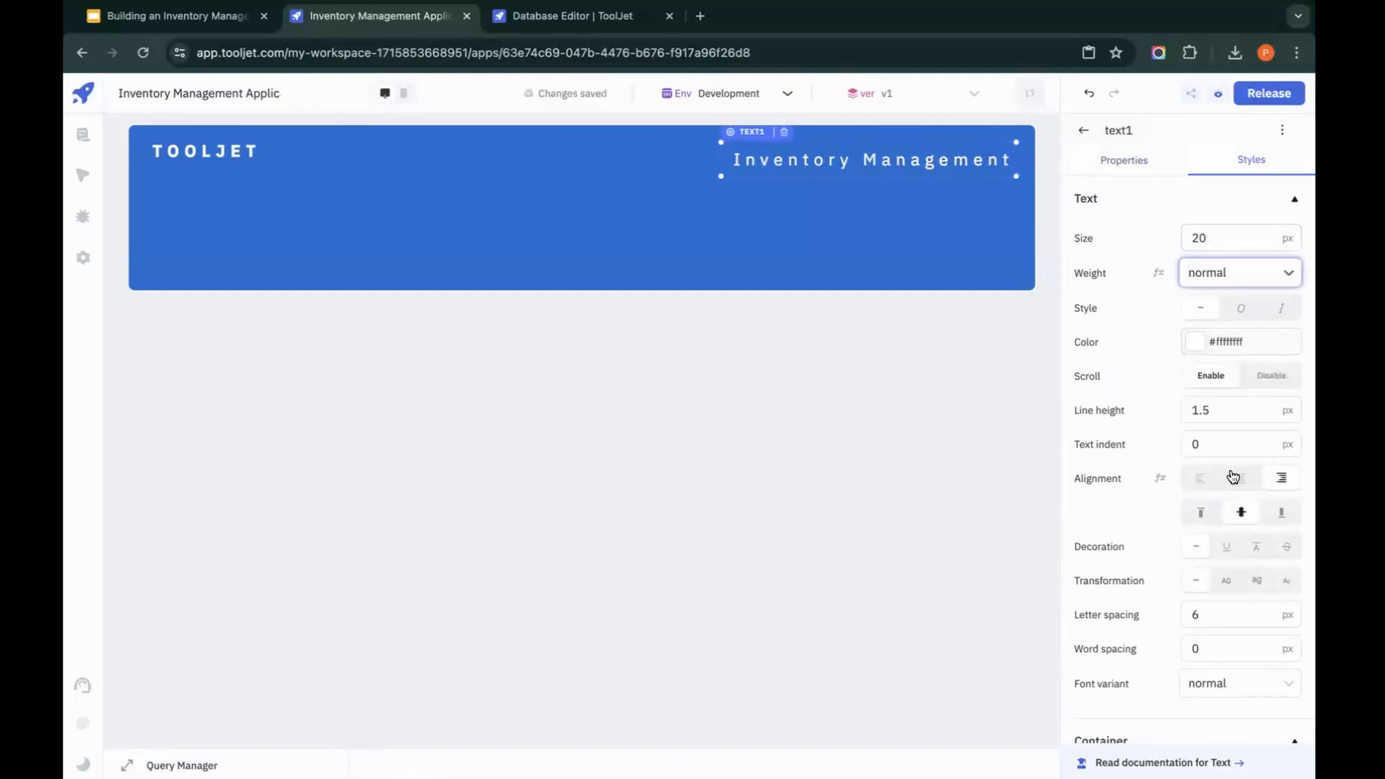
click(1236, 611)
key(BackSpace)
text(1)
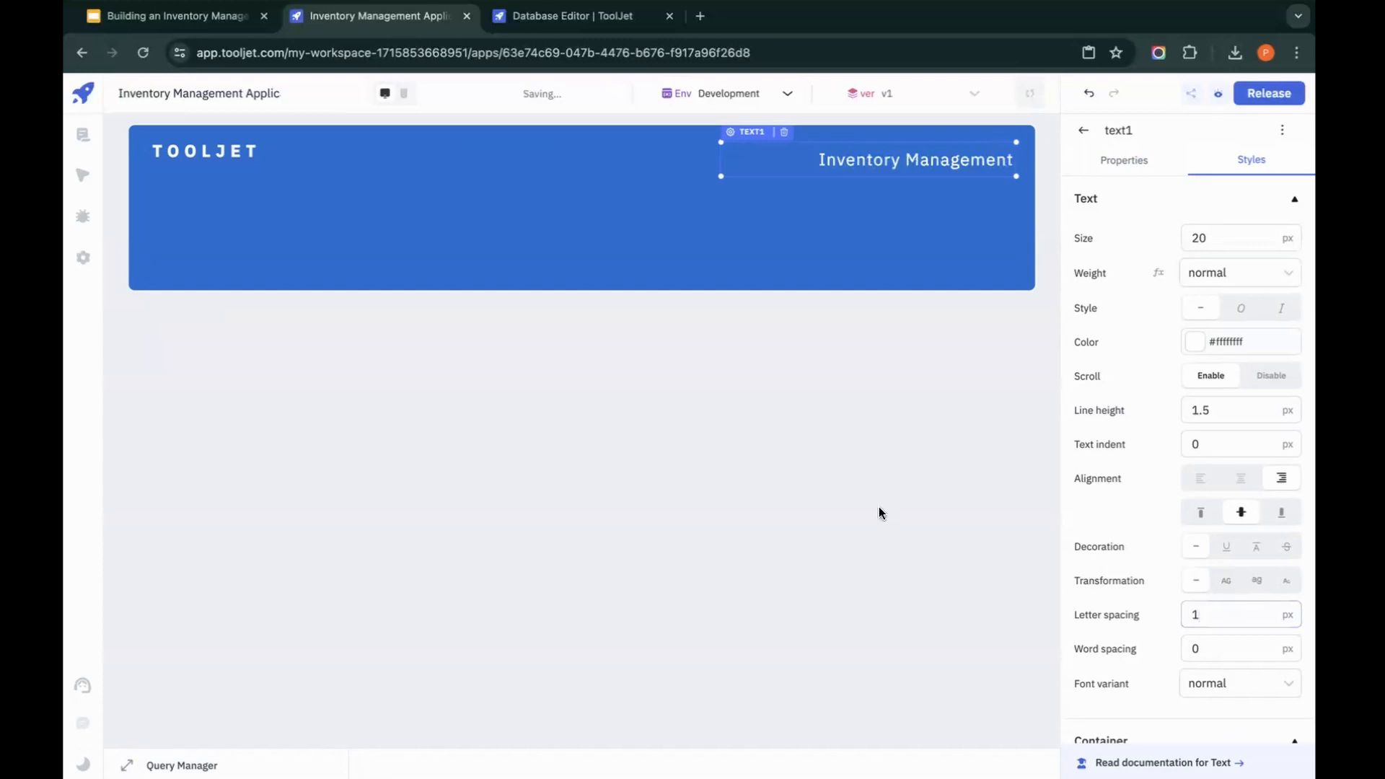
click(879, 506)
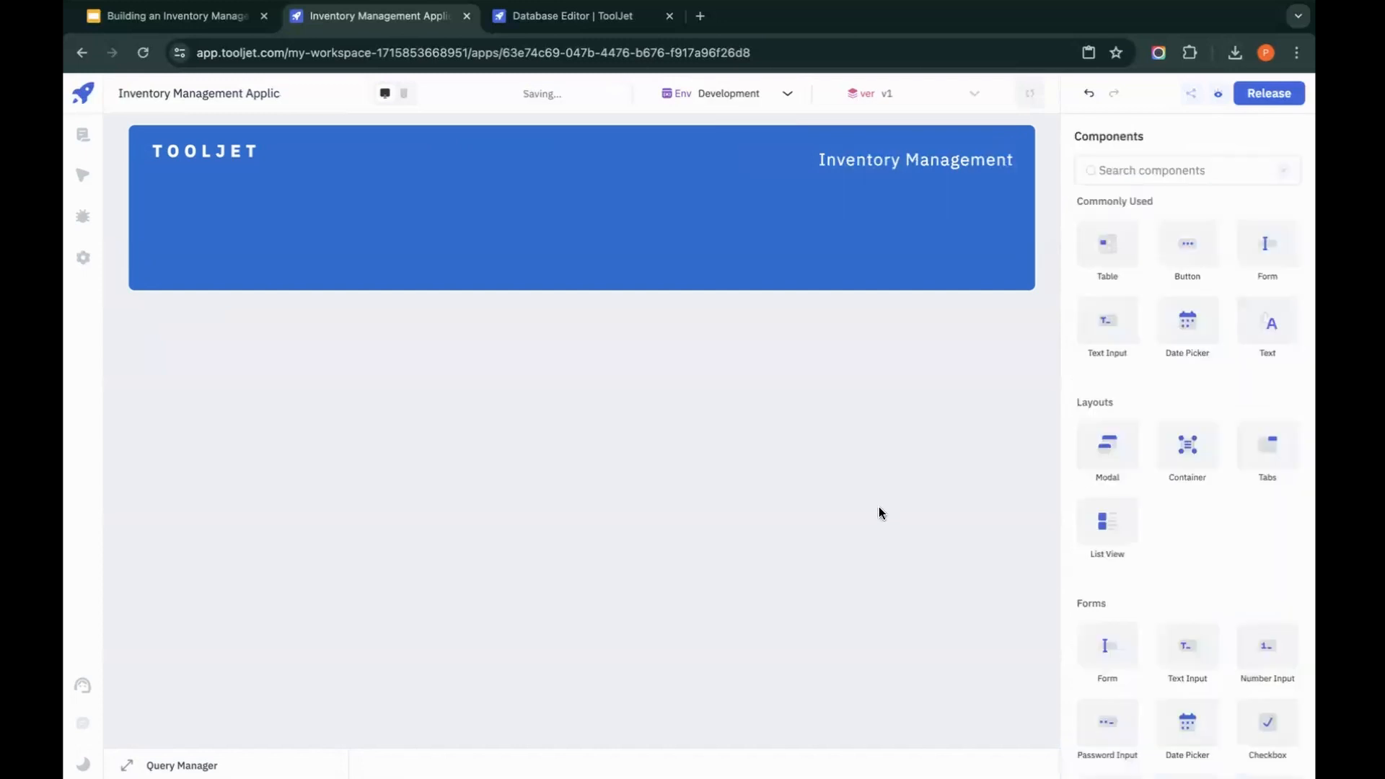
Step: Nudge the Inventory Management text up so it lines up with the TOOLJET text in the header container
click(891, 170)
click(623, 200)
click(998, 177)
key(Up)
key(Right)
key(Left)
click(896, 264)
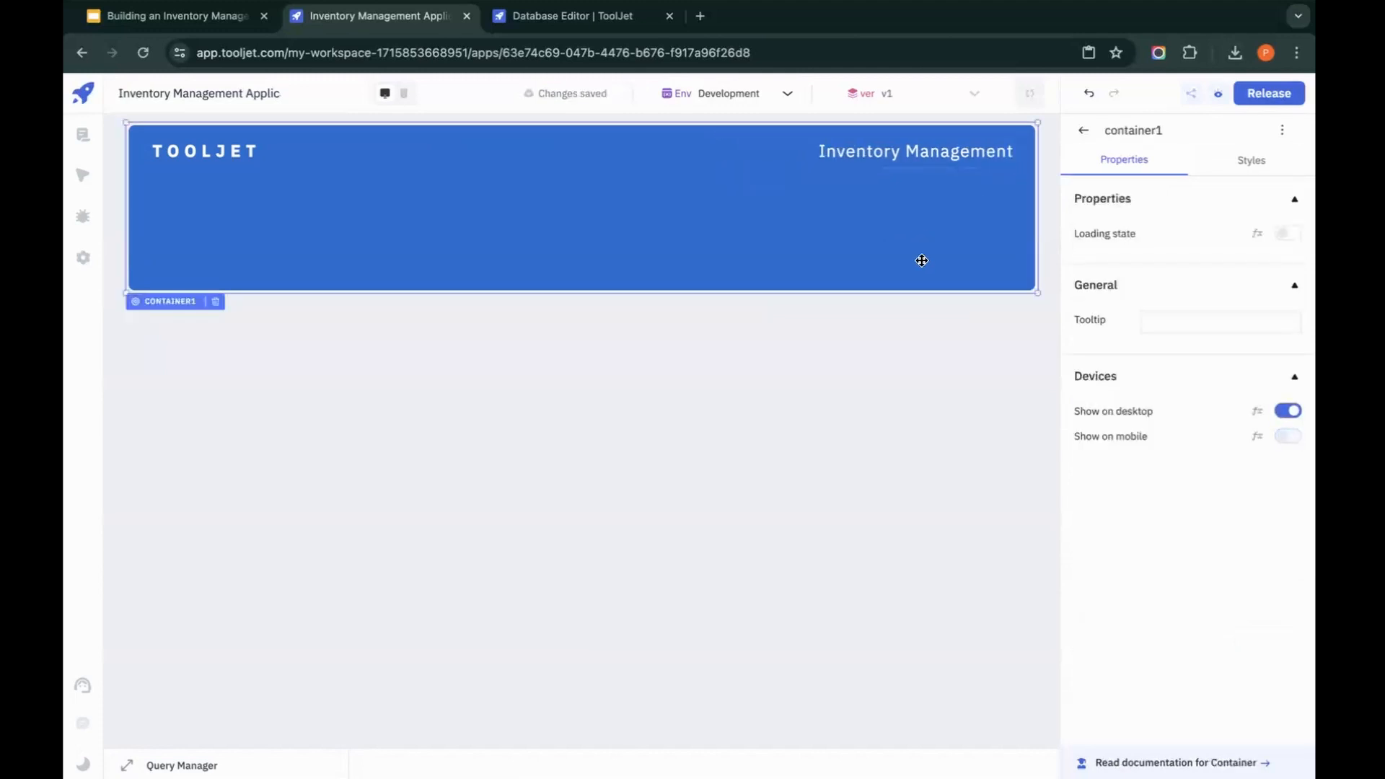
Step: Add a nested container in the lower-right area of the blue header container, below the Inventory Management text
click(1076, 130)
click(1184, 176)
text(com)
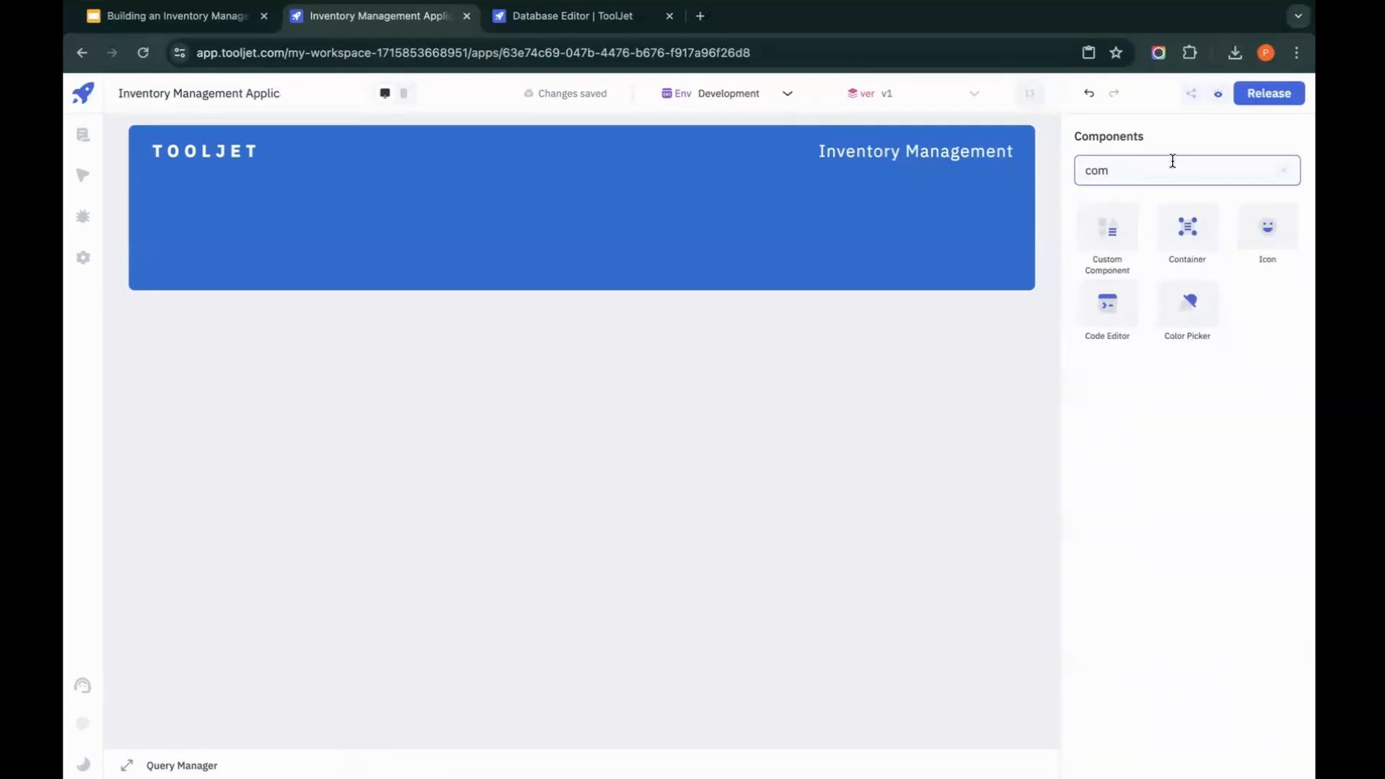
key(BackSpace)
text(n)
drag(1117, 213, 809, 200)
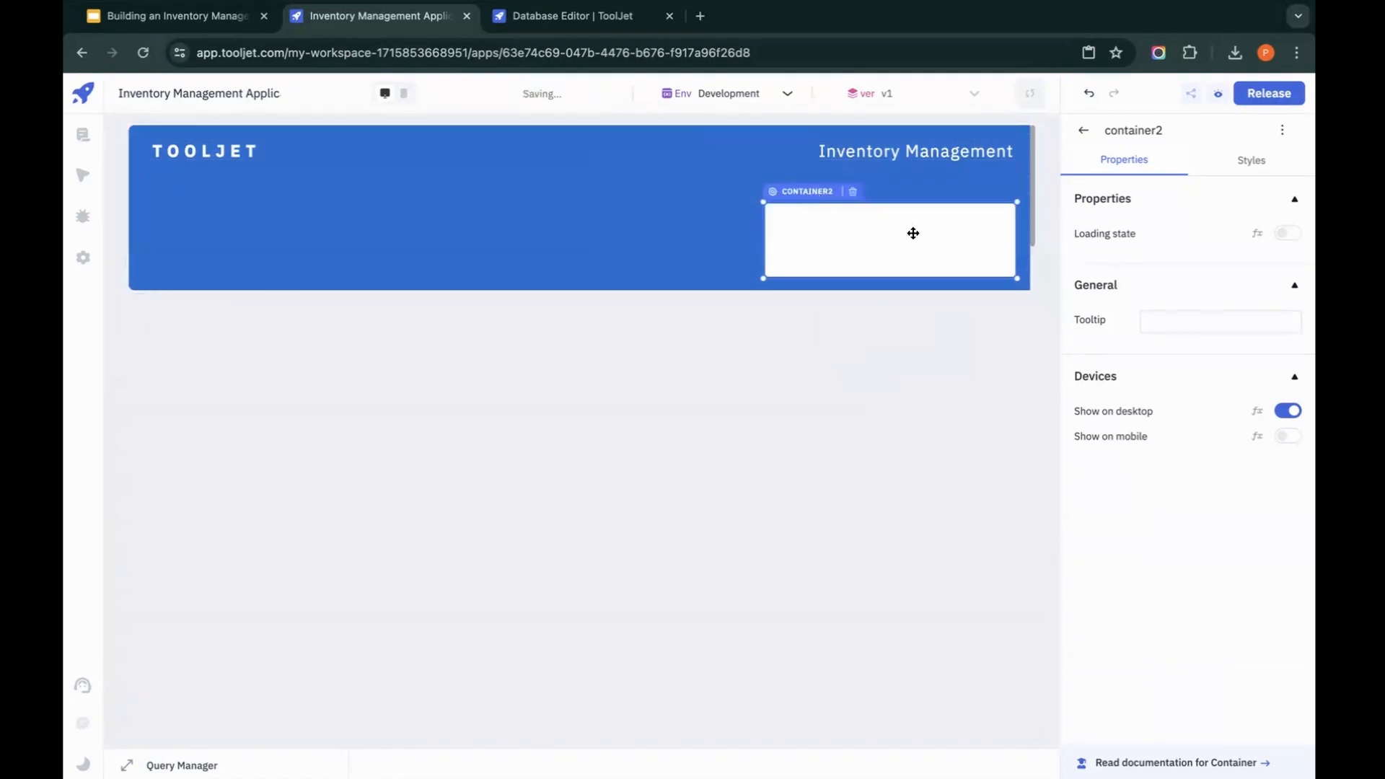
Step: Set the nested container's background to translucent white, #ffffff29
click(1282, 165)
click(1198, 211)
drag(1017, 243, 1015, 241)
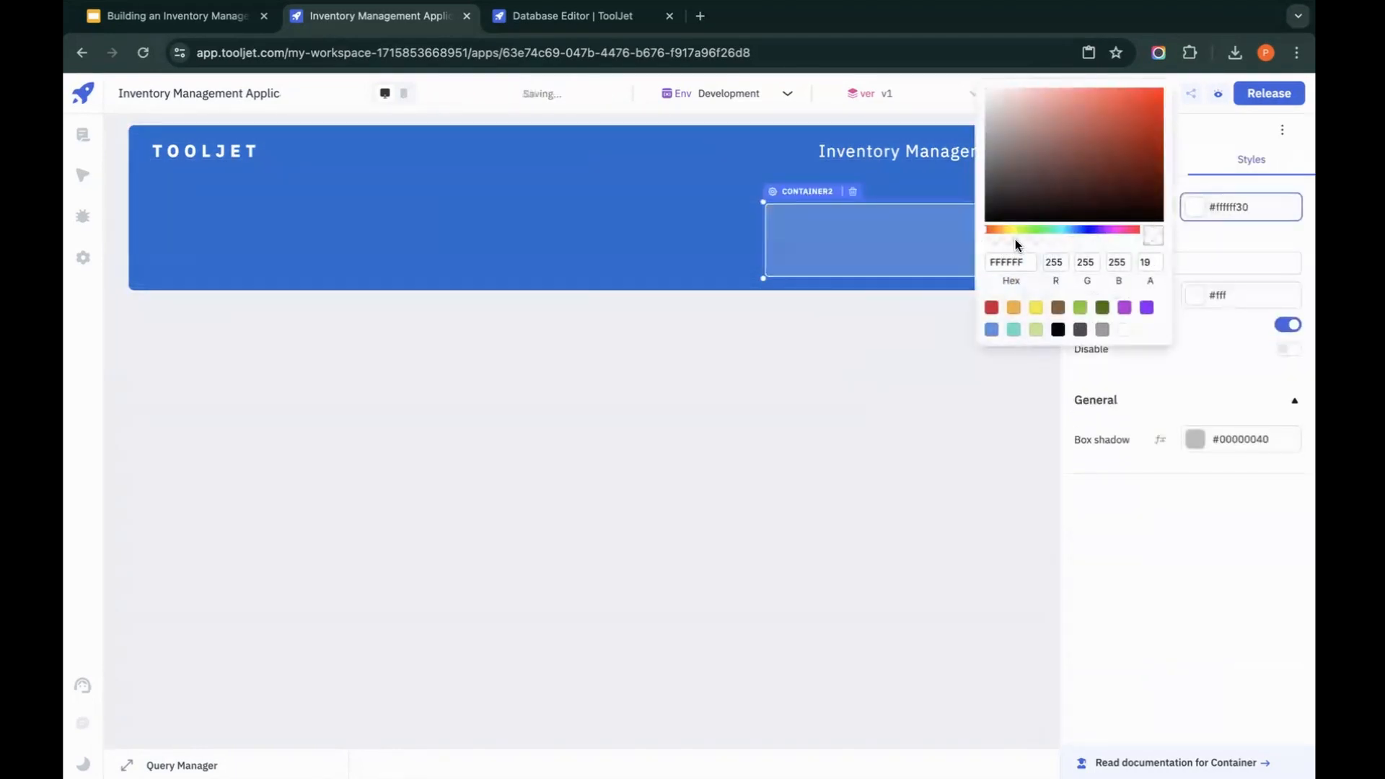
click(1022, 239)
click(1011, 242)
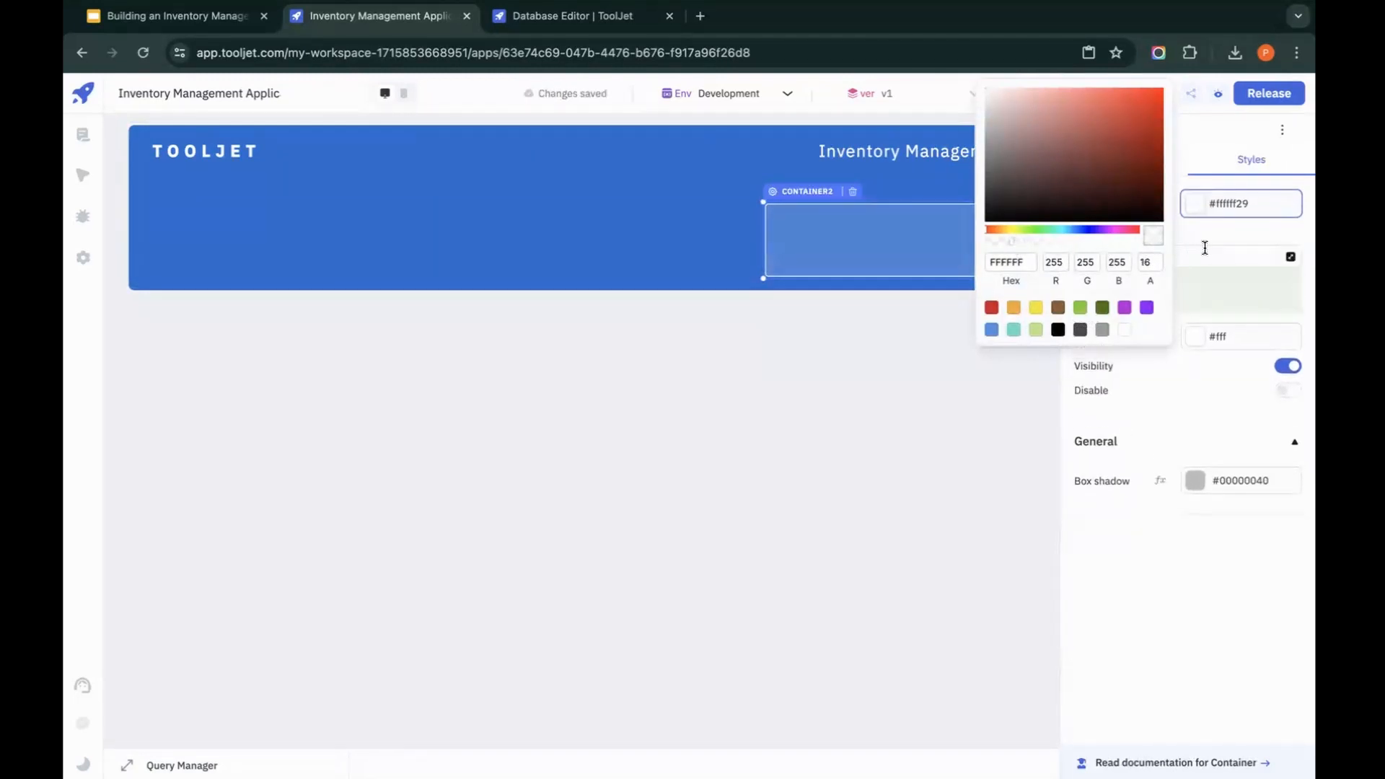
Step: Adjust the nested container's white border colour
click(1196, 336)
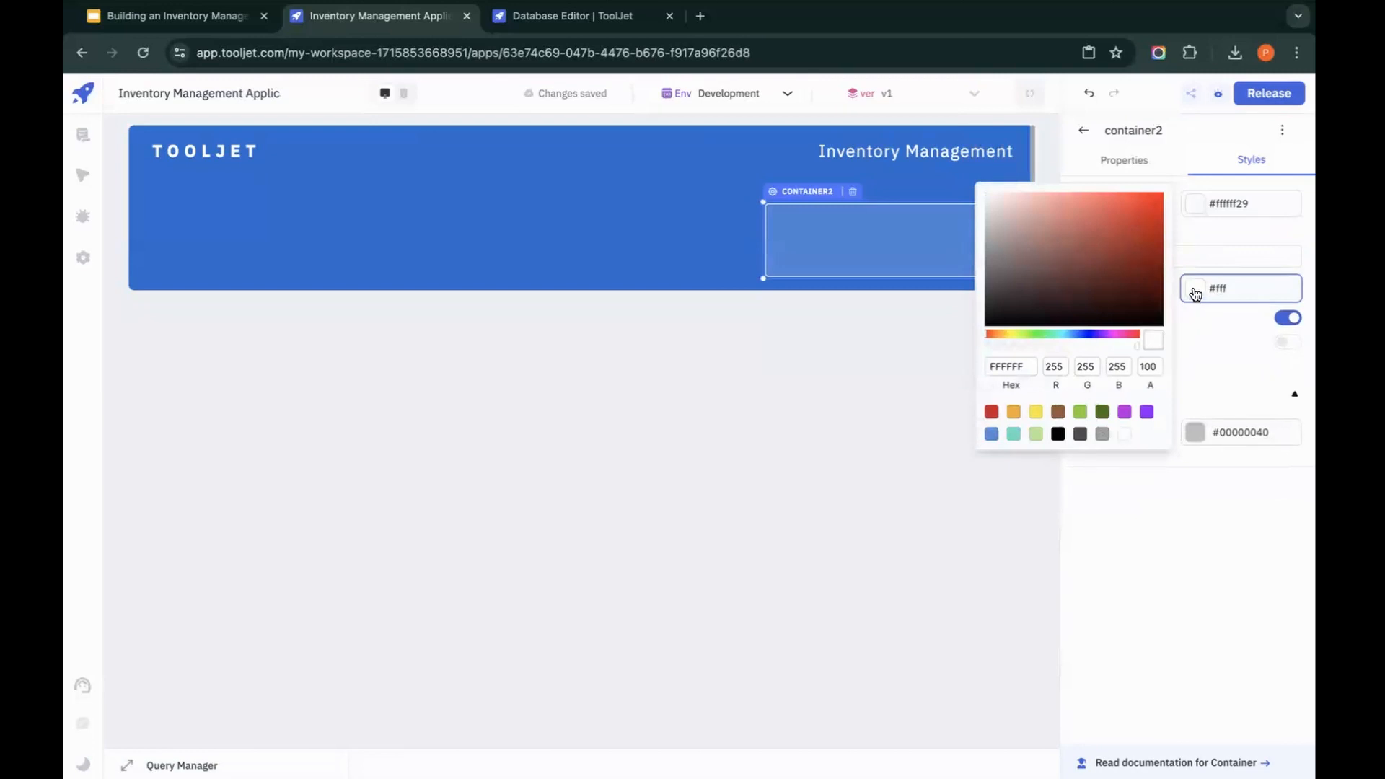
click(1195, 291)
click(1195, 292)
click(1042, 308)
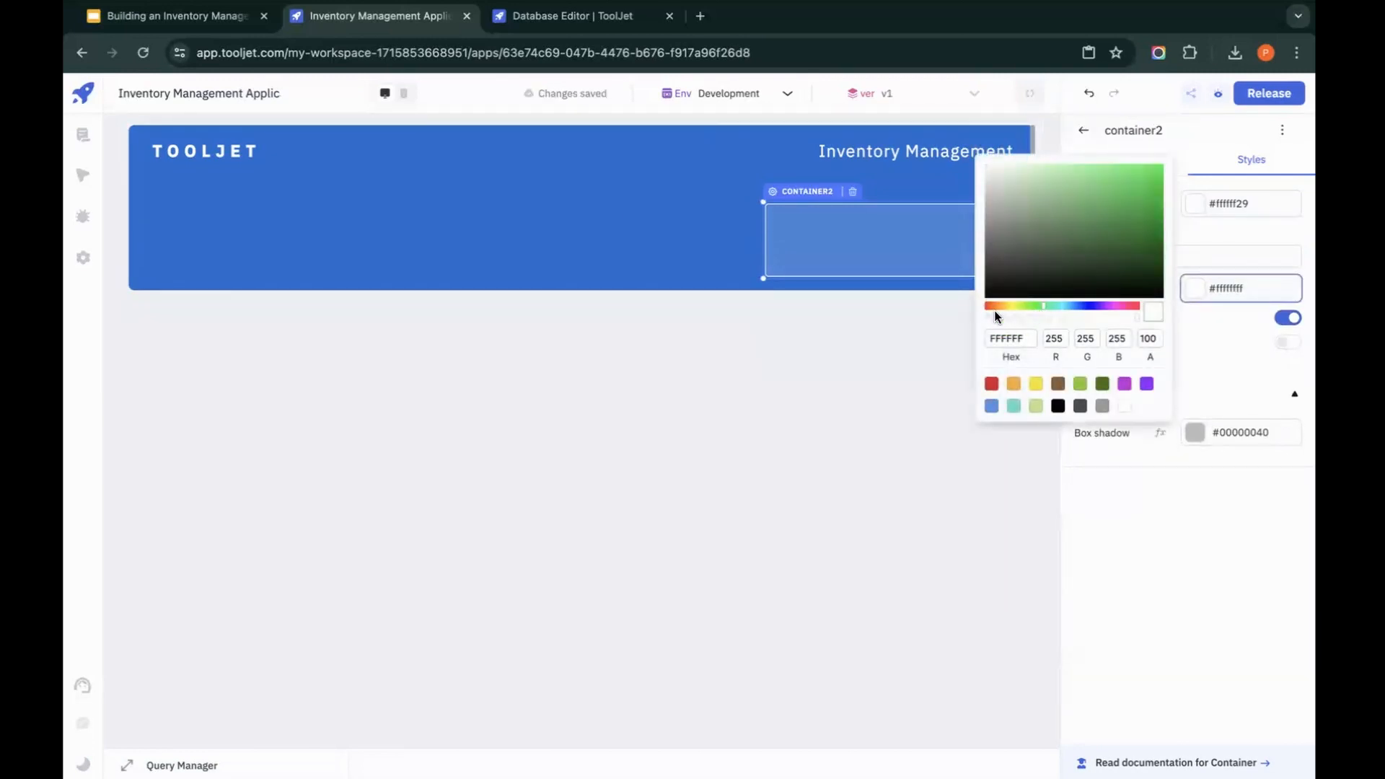
click(667, 221)
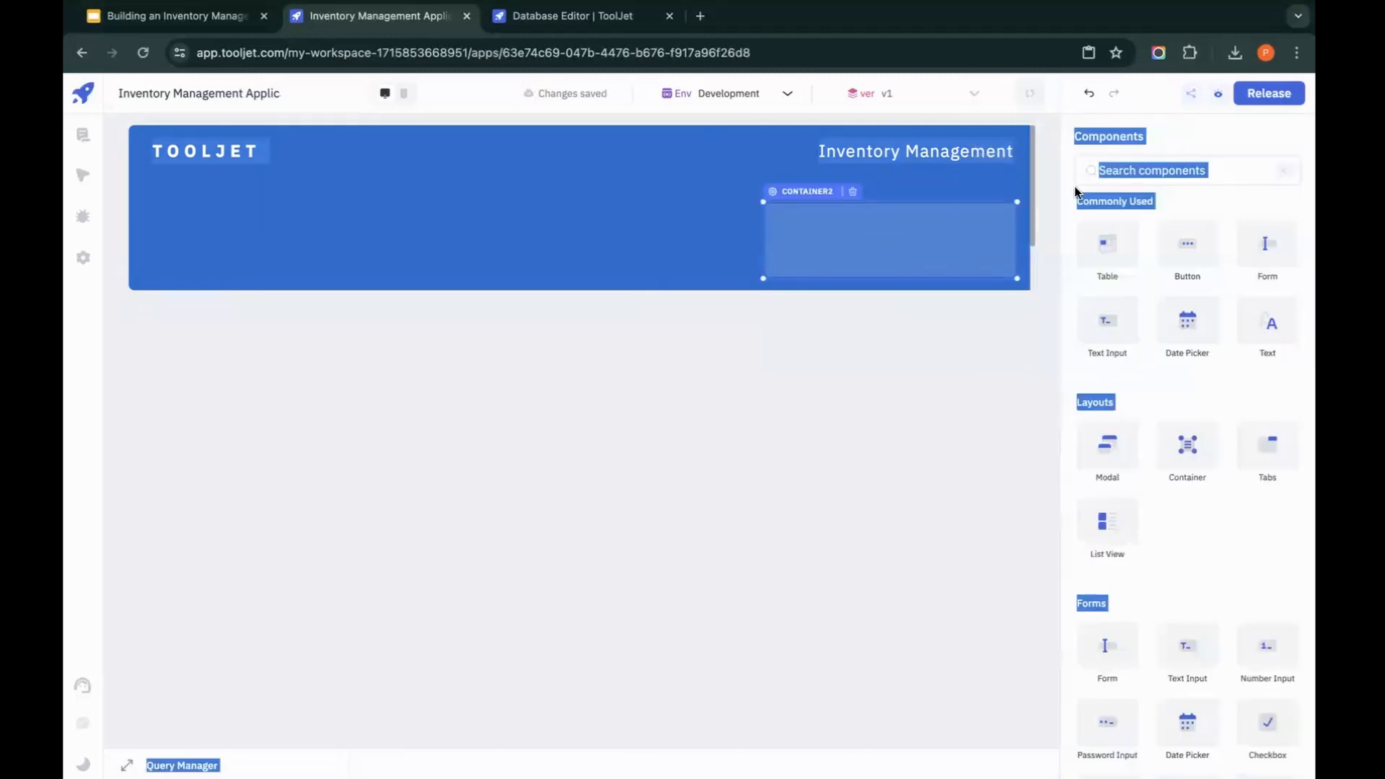
click(1123, 141)
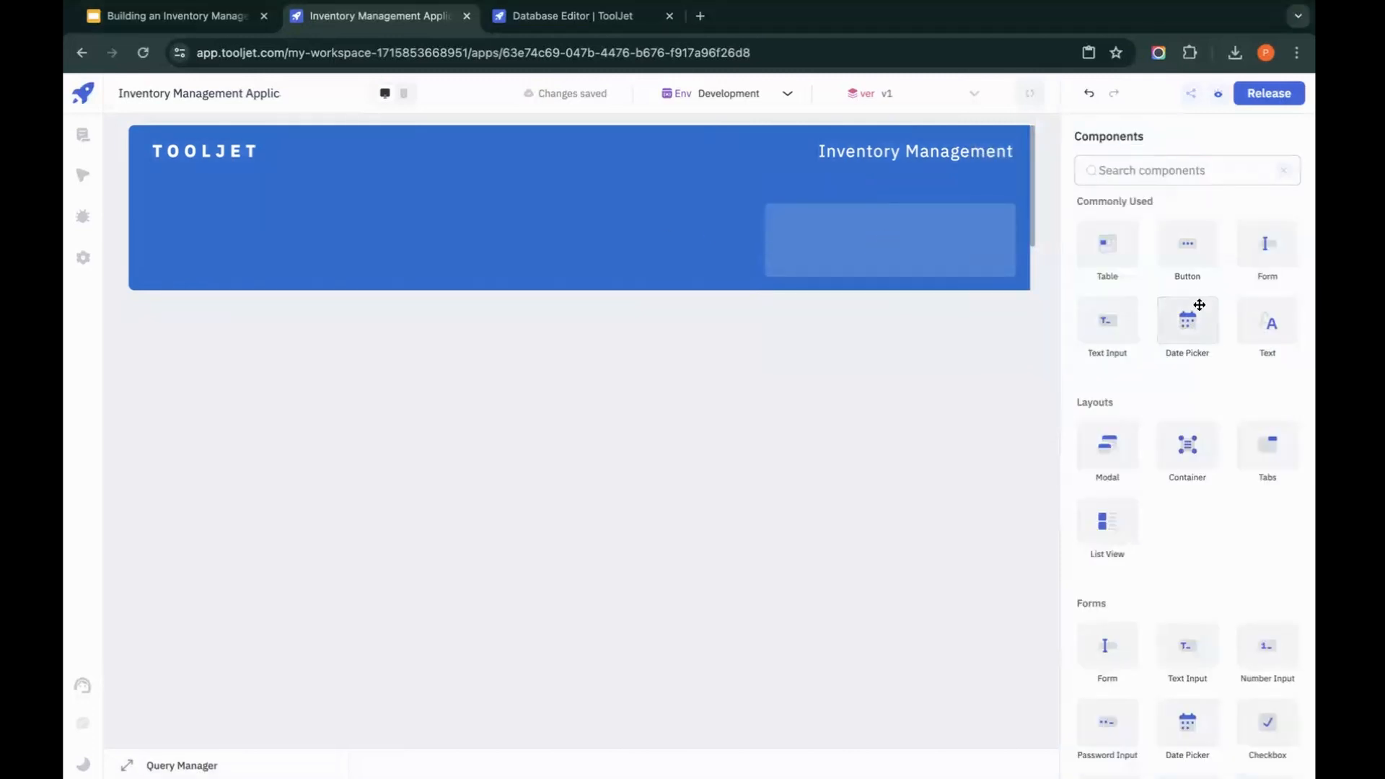
Step: Add a text component inside the nested container with the HTML content In stock <br/> and 3 on the second line
drag(1272, 318, 844, 226)
click(1176, 288)
key(ctrl+a)
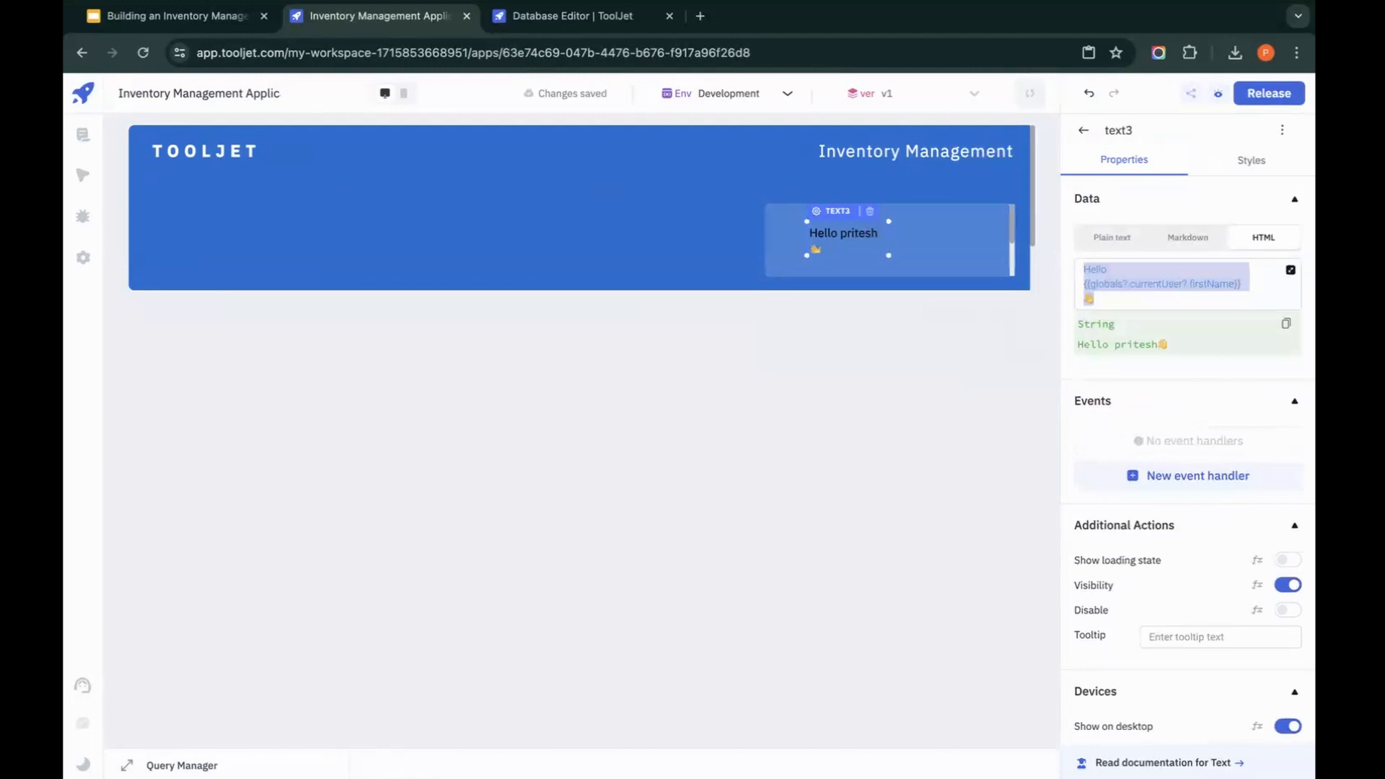
text(In)
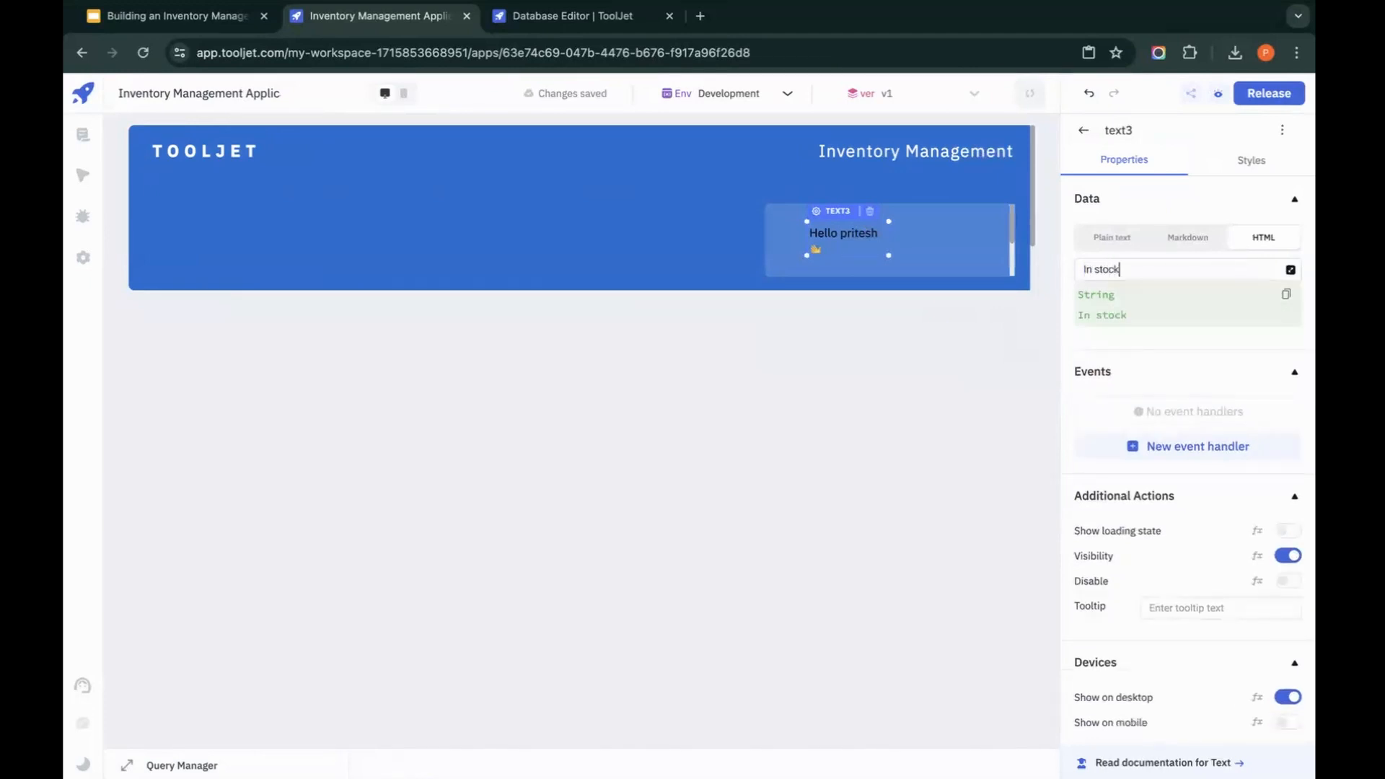
text( stock <br/>)
key(Return)
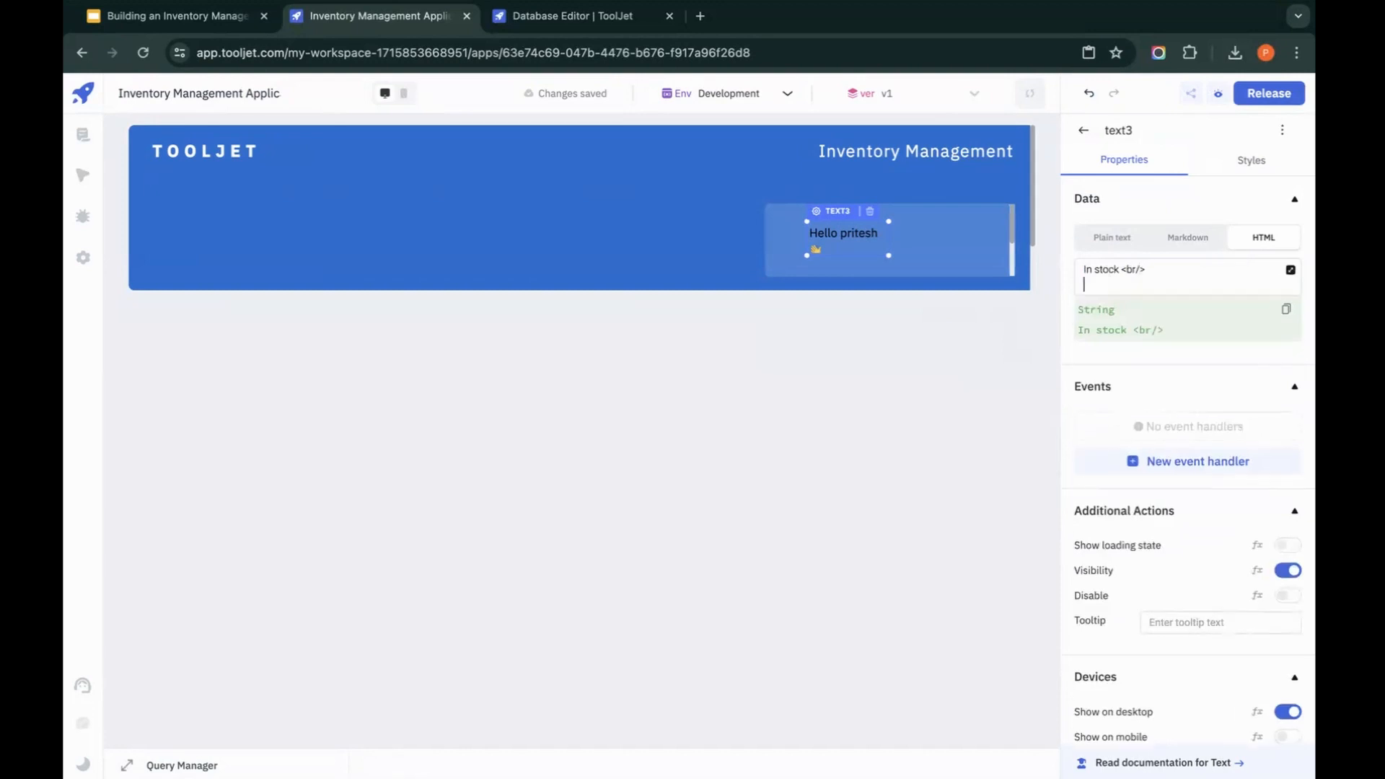
text(34)
key(BackSpace)
click(1015, 355)
Step: Center-align the In stock text, make it taller to fit both lines and move it to the nested container's left side
click(802, 247)
click(1262, 167)
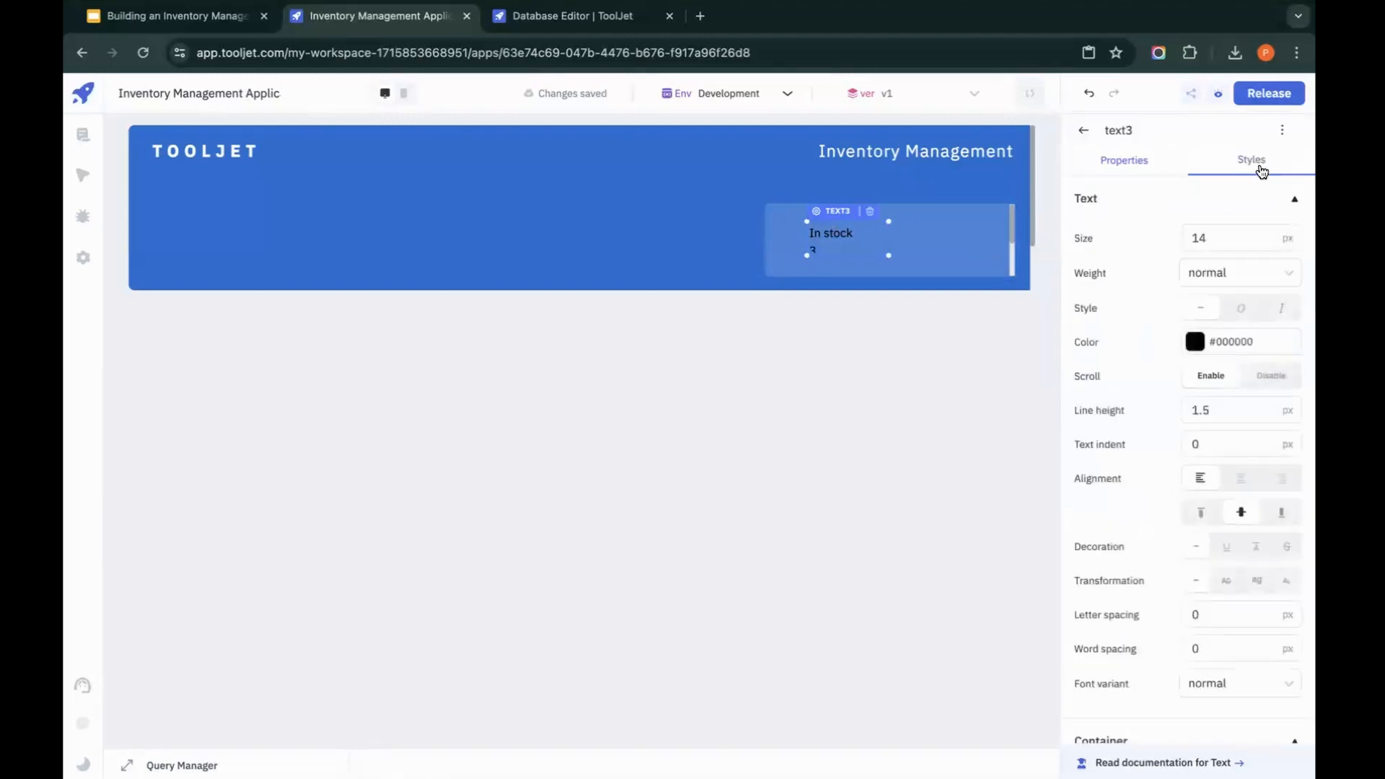
click(1243, 479)
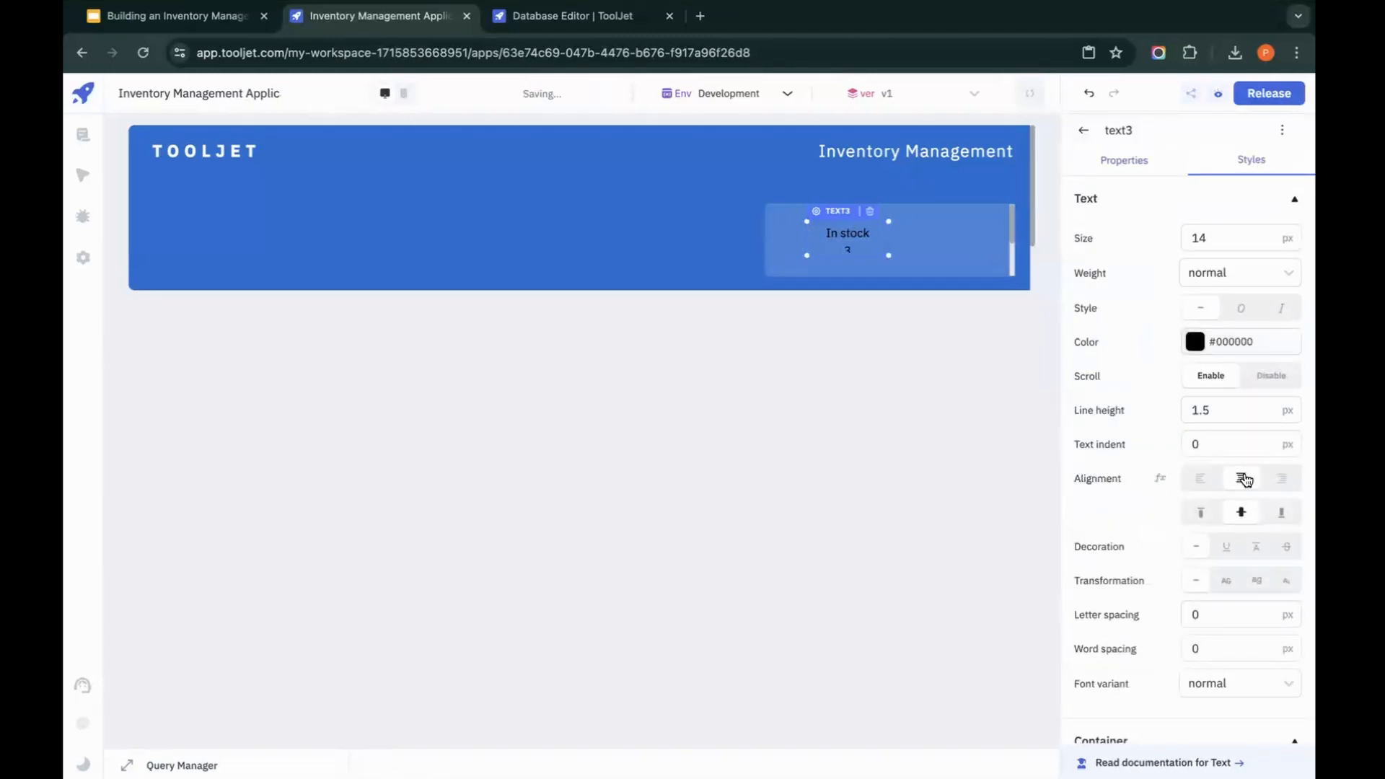
drag(856, 256, 861, 270)
drag(840, 212, 810, 198)
Step: Set the In stock text's size to 18 px, its weight to bolder and its colour to light green #b8e986
click(1215, 230)
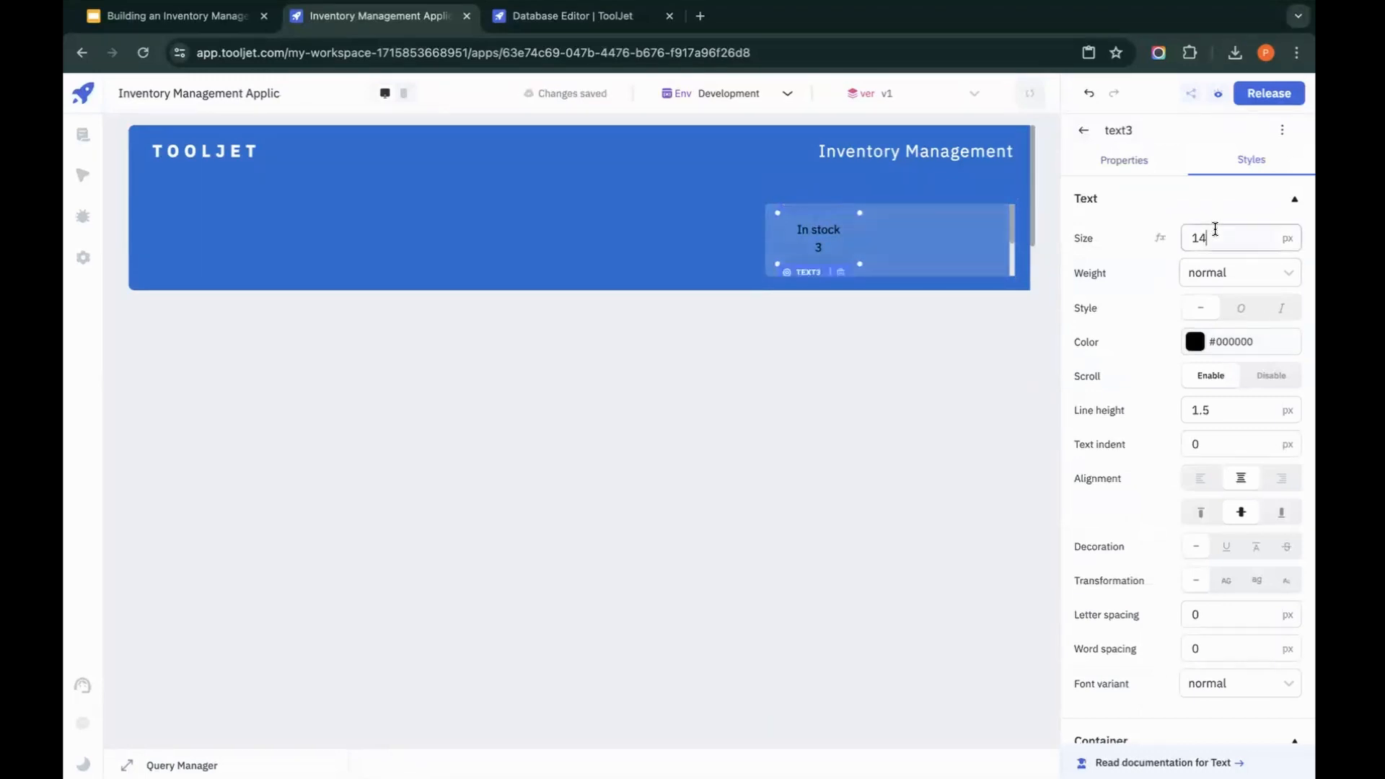
text(18)
click(1237, 272)
click(1231, 399)
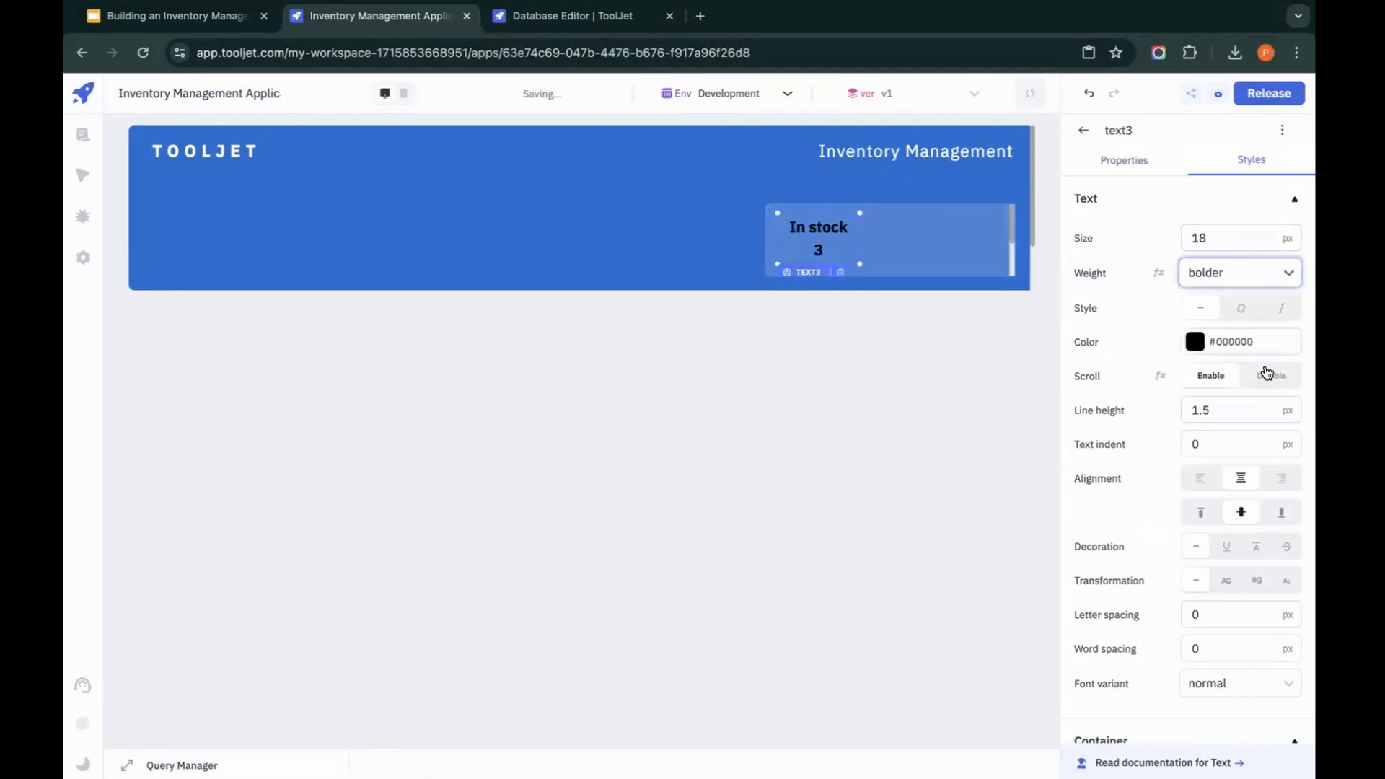
click(1196, 341)
click(1036, 459)
click(942, 392)
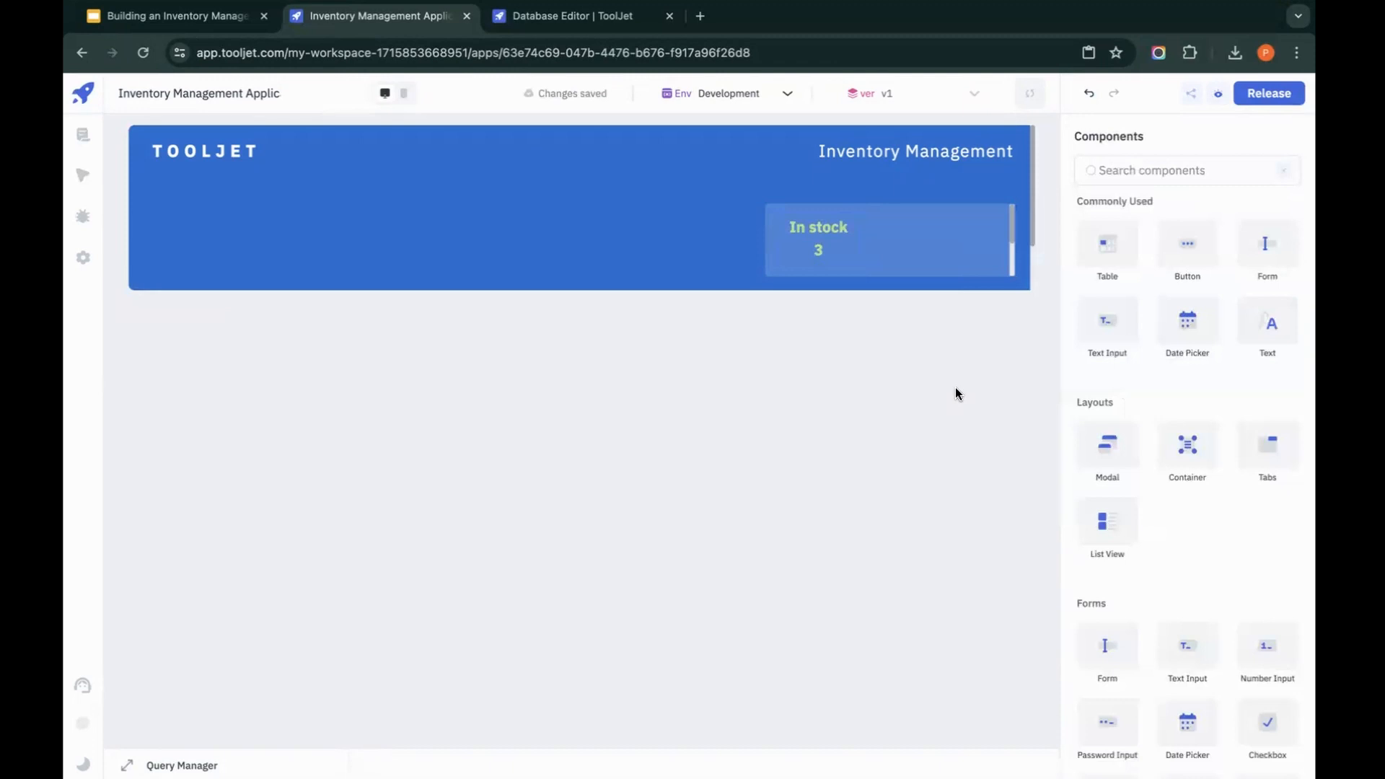
Step: Duplicate the In stock text and place the copy on the right side of the nested container
click(826, 238)
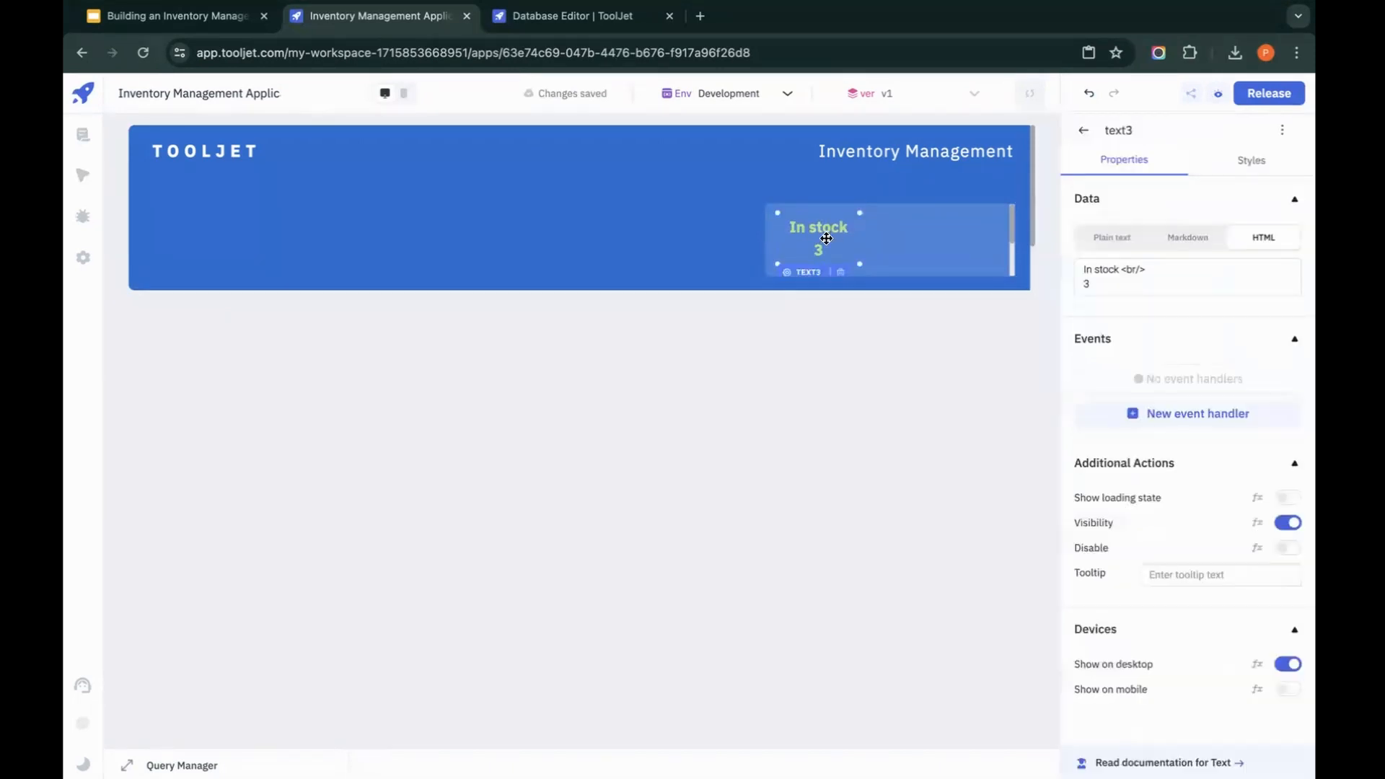
key(ctrl+c)
key(ctrl+v)
drag(824, 231, 952, 230)
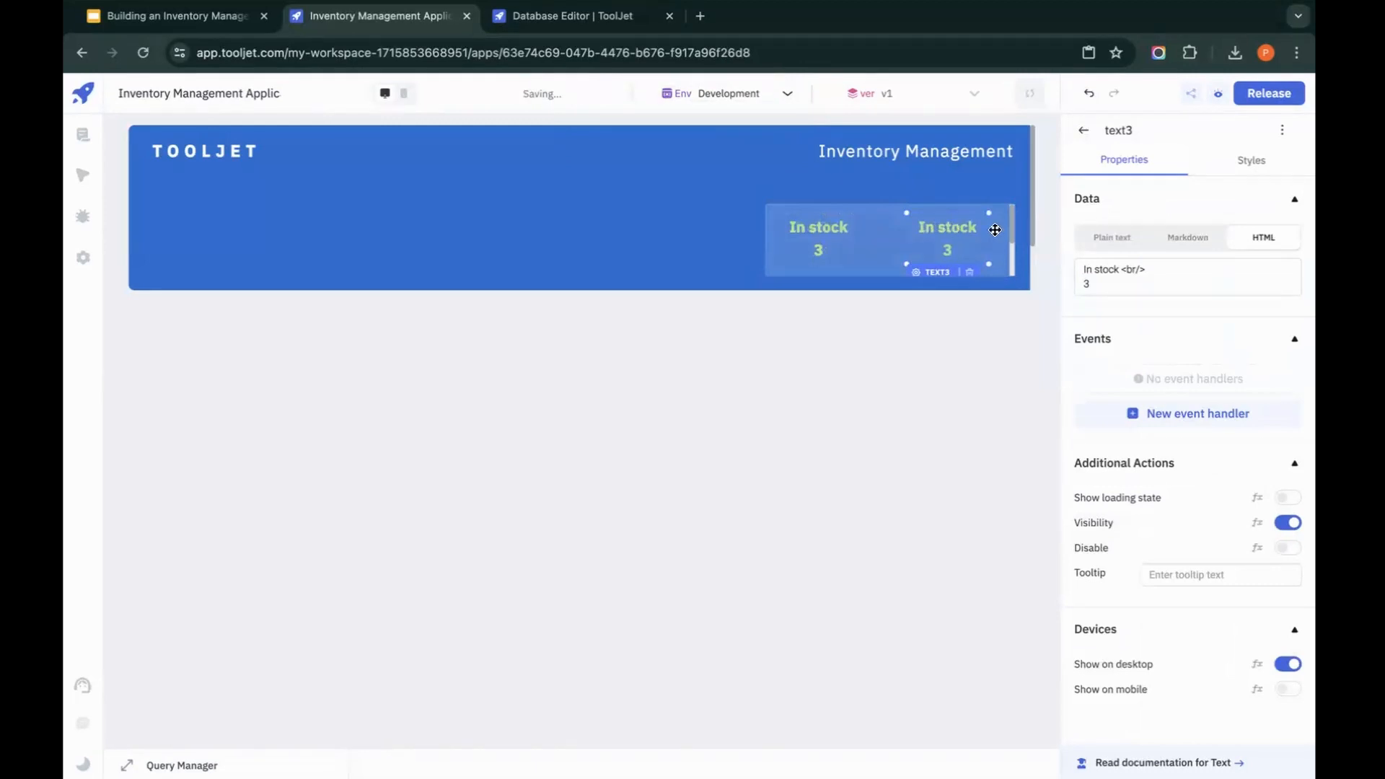
Step: Change the duplicated text's label to Out of stock and its colour to orange #f5a623
drag(1118, 269, 981, 269)
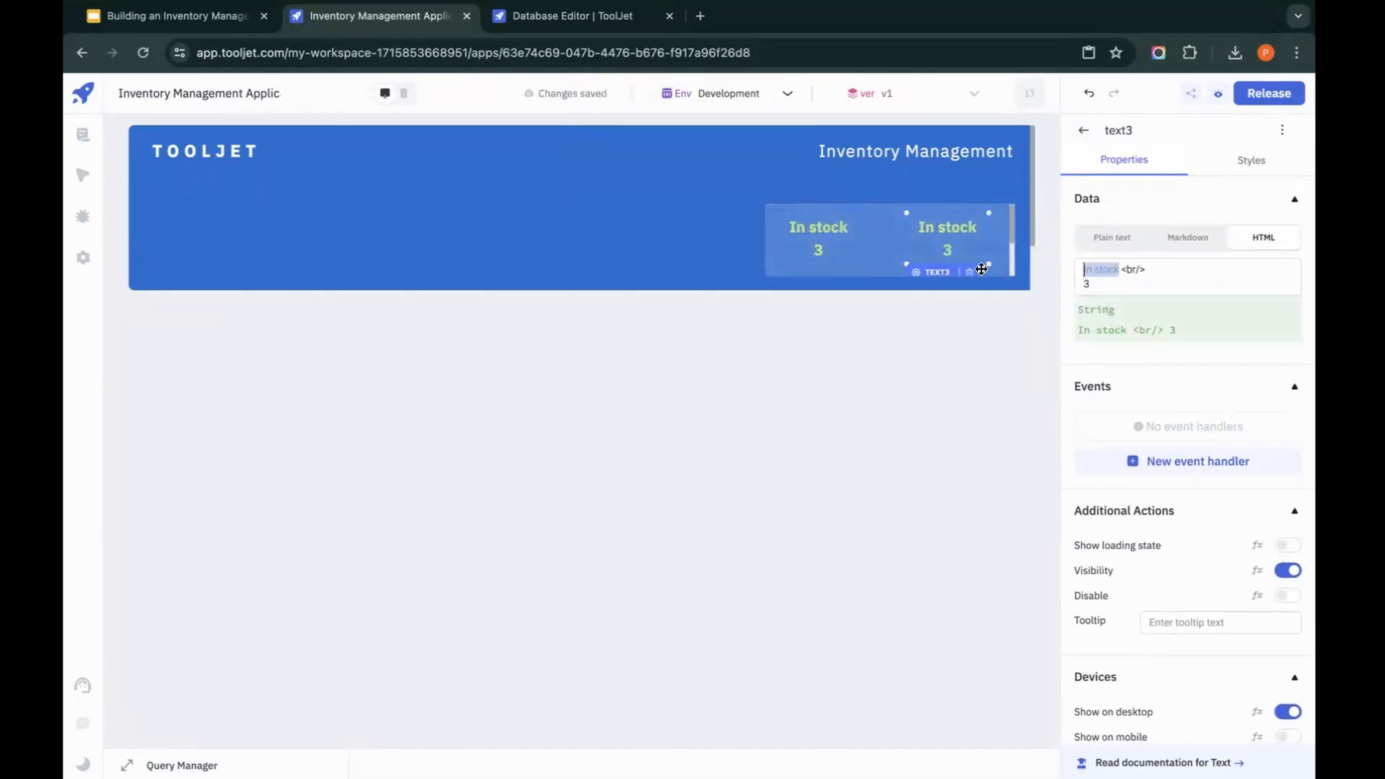
text(Out of sto)
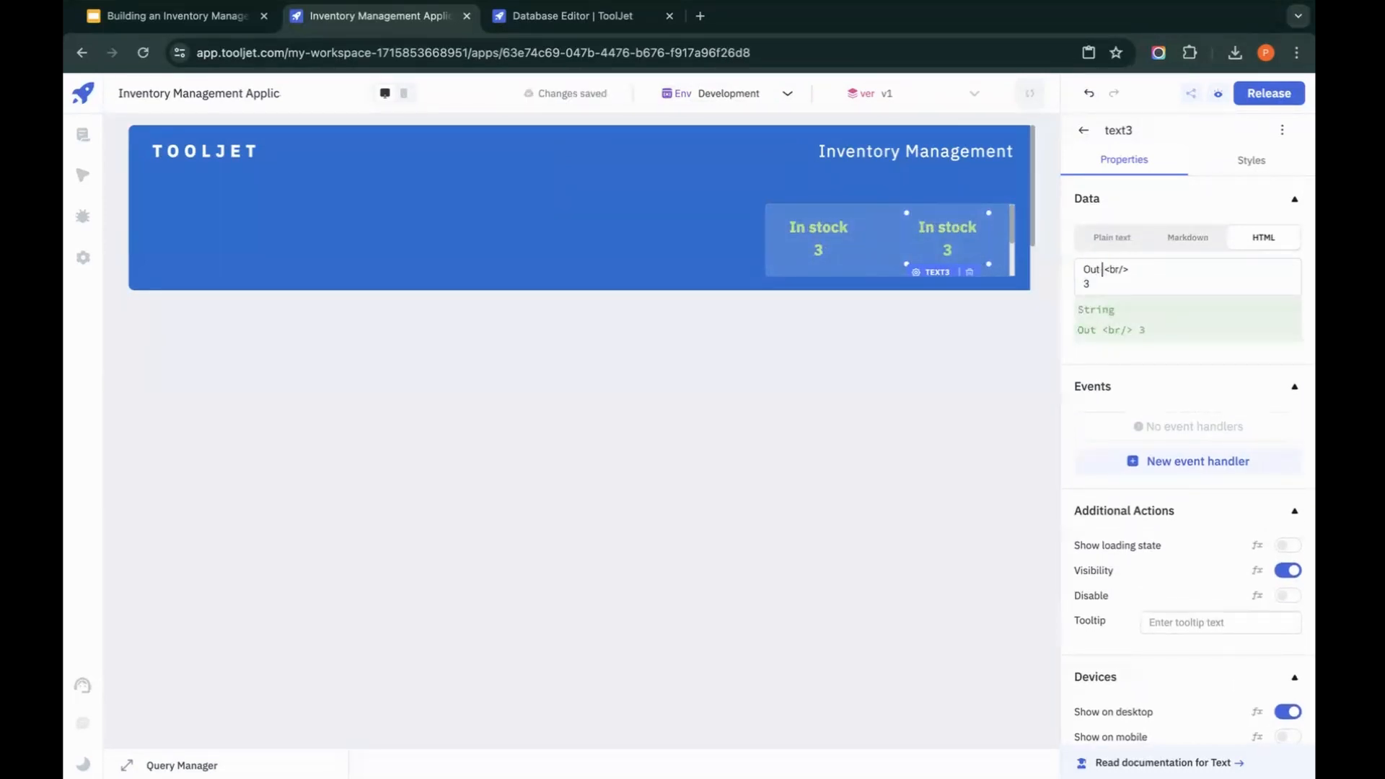
text(ck)
click(1257, 162)
click(1195, 343)
click(1014, 437)
click(925, 399)
Step: Widen the Out of stock text toward the In stock text so its label fits on one line
click(921, 244)
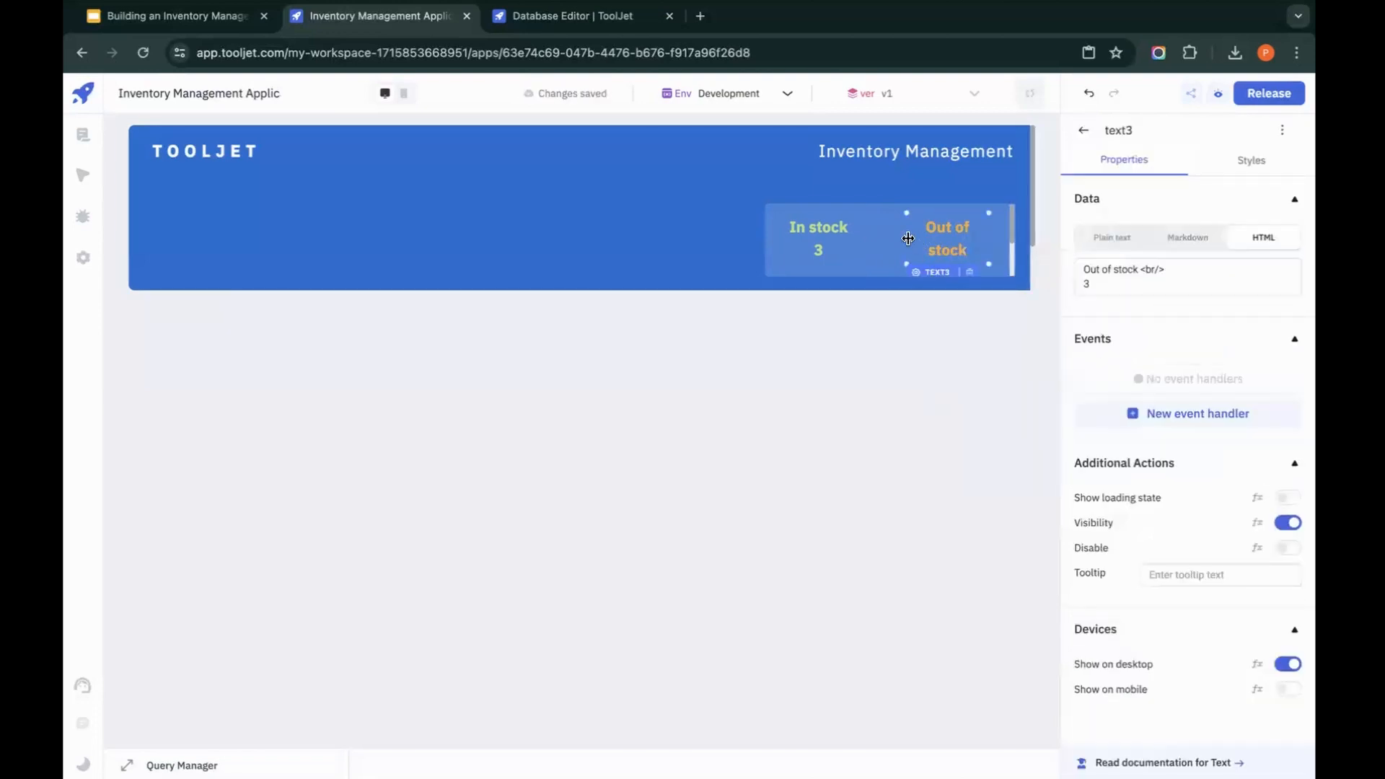
drag(908, 238, 876, 238)
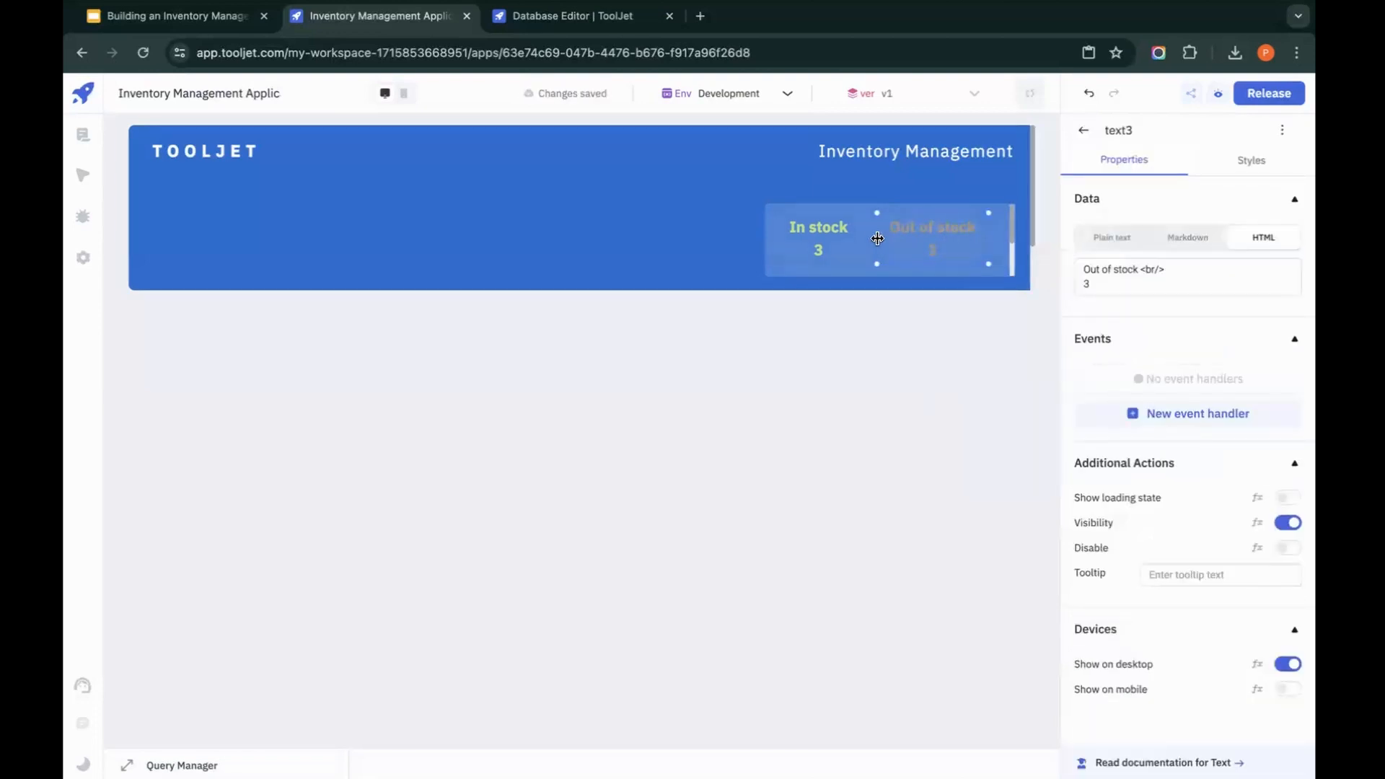
click(955, 368)
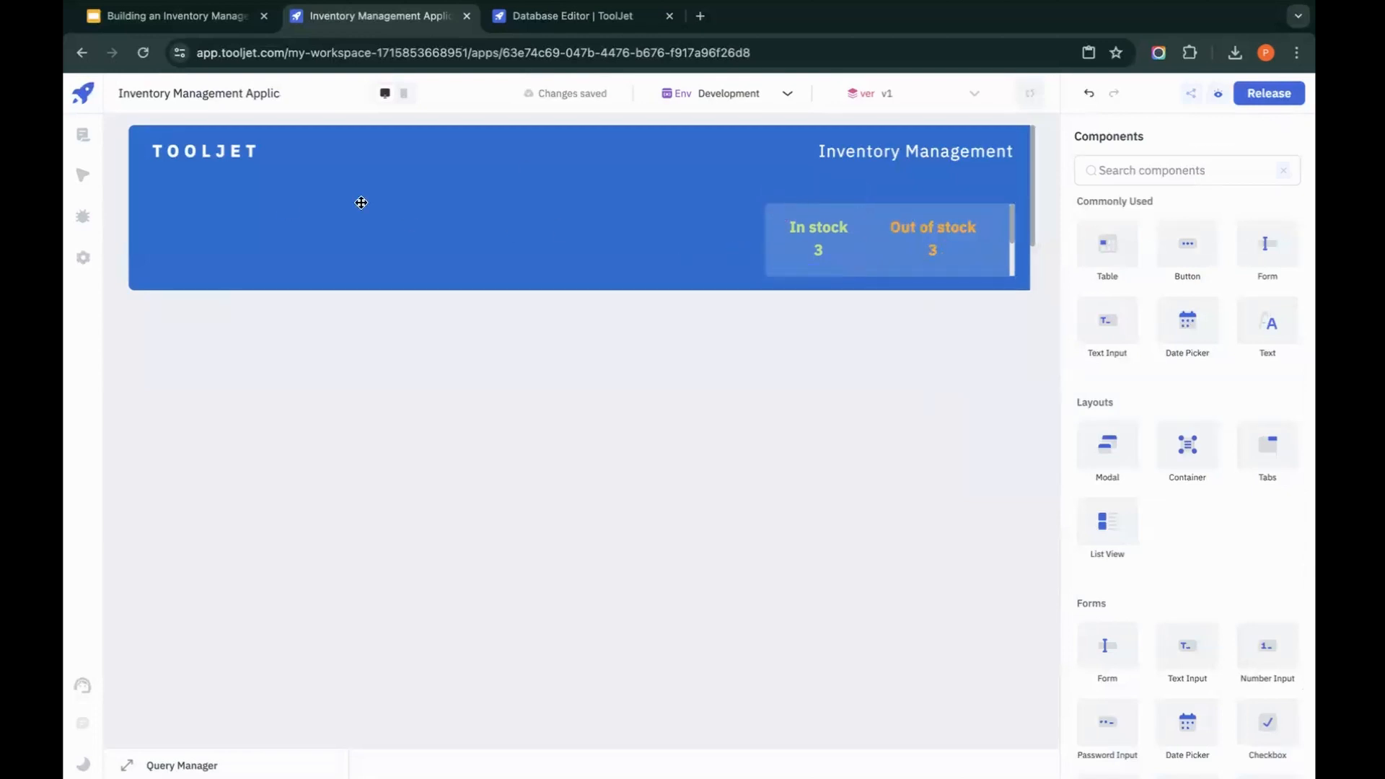
Step: Duplicate the stock container with its texts and move the copy to the lower-left area of the header
click(864, 262)
key(ctrl+c)
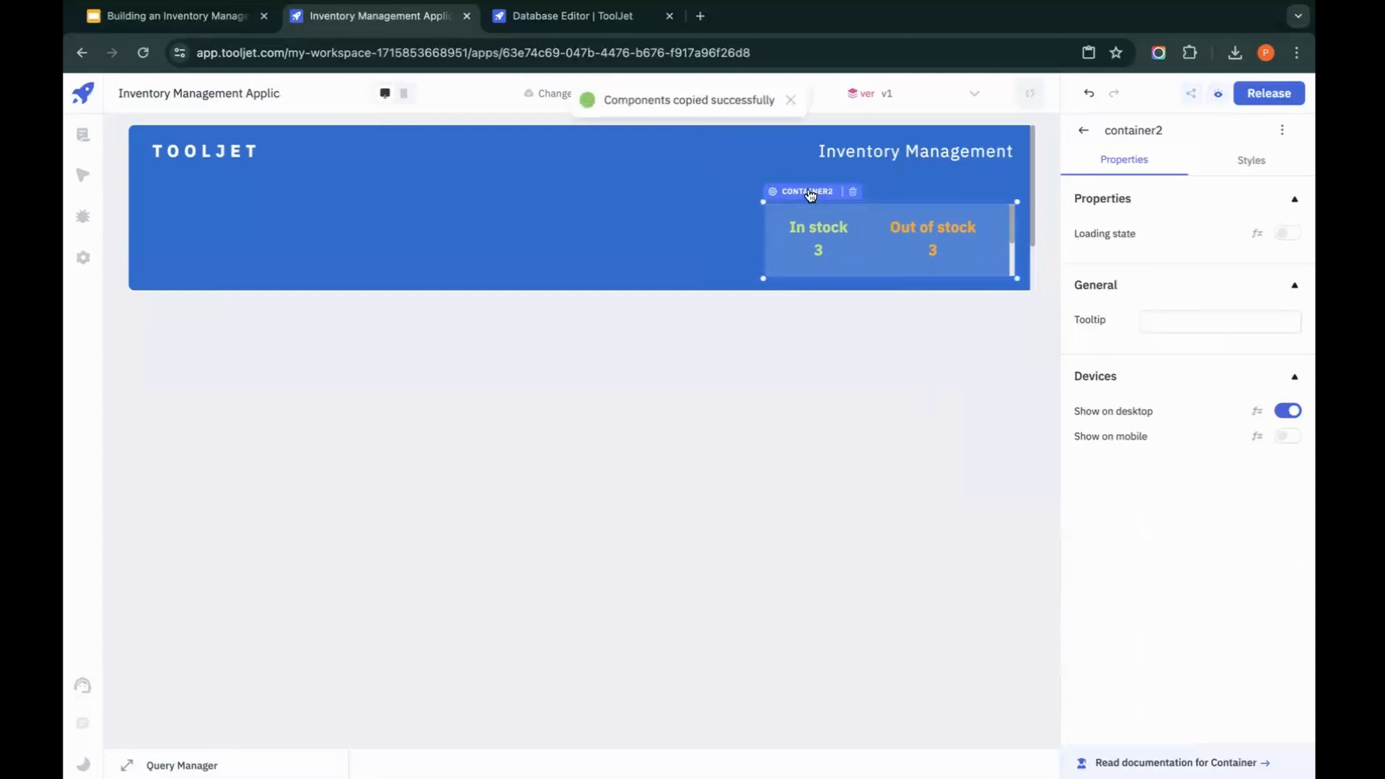
key(ctrl+v)
drag(810, 194, 192, 192)
Step: Change the In stock label in the lower-left container to Products and set that text's colour to white
click(205, 238)
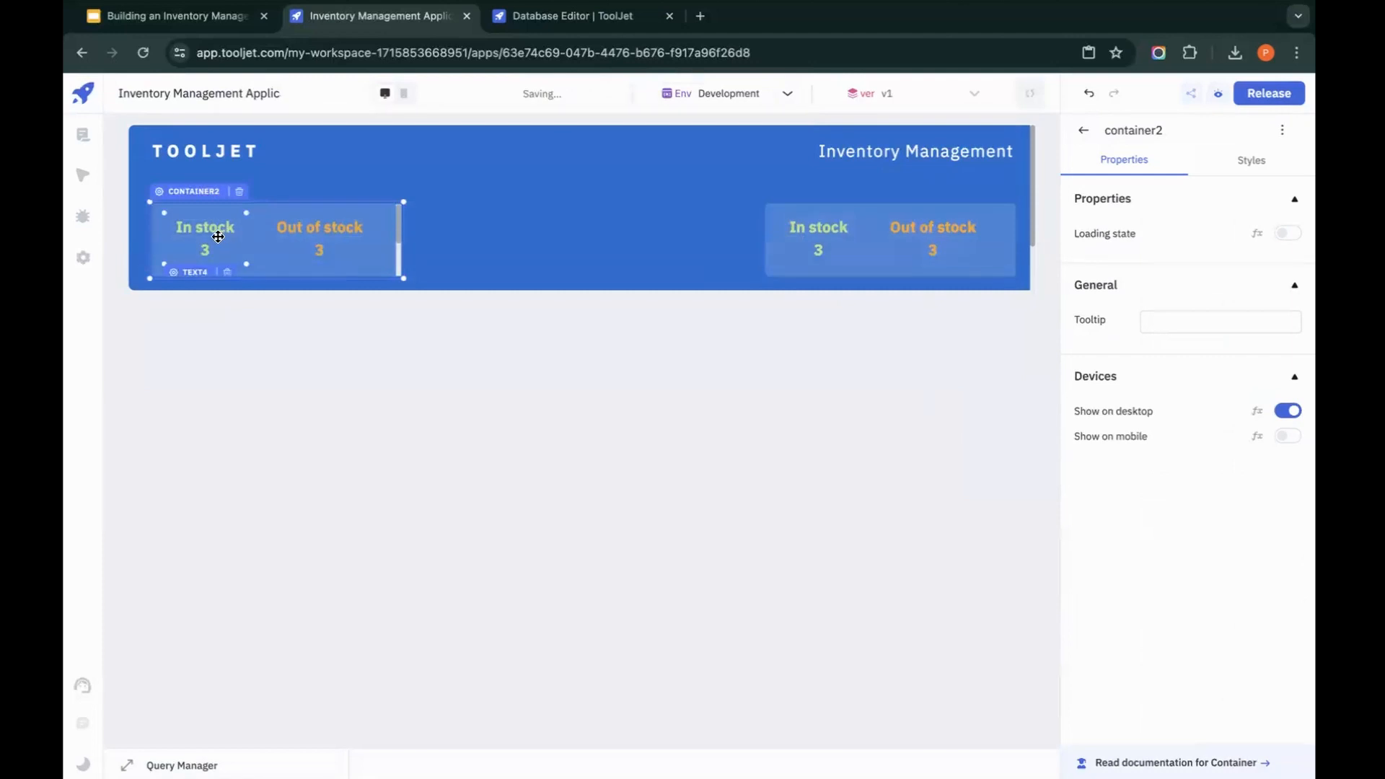
drag(1125, 270, 899, 269)
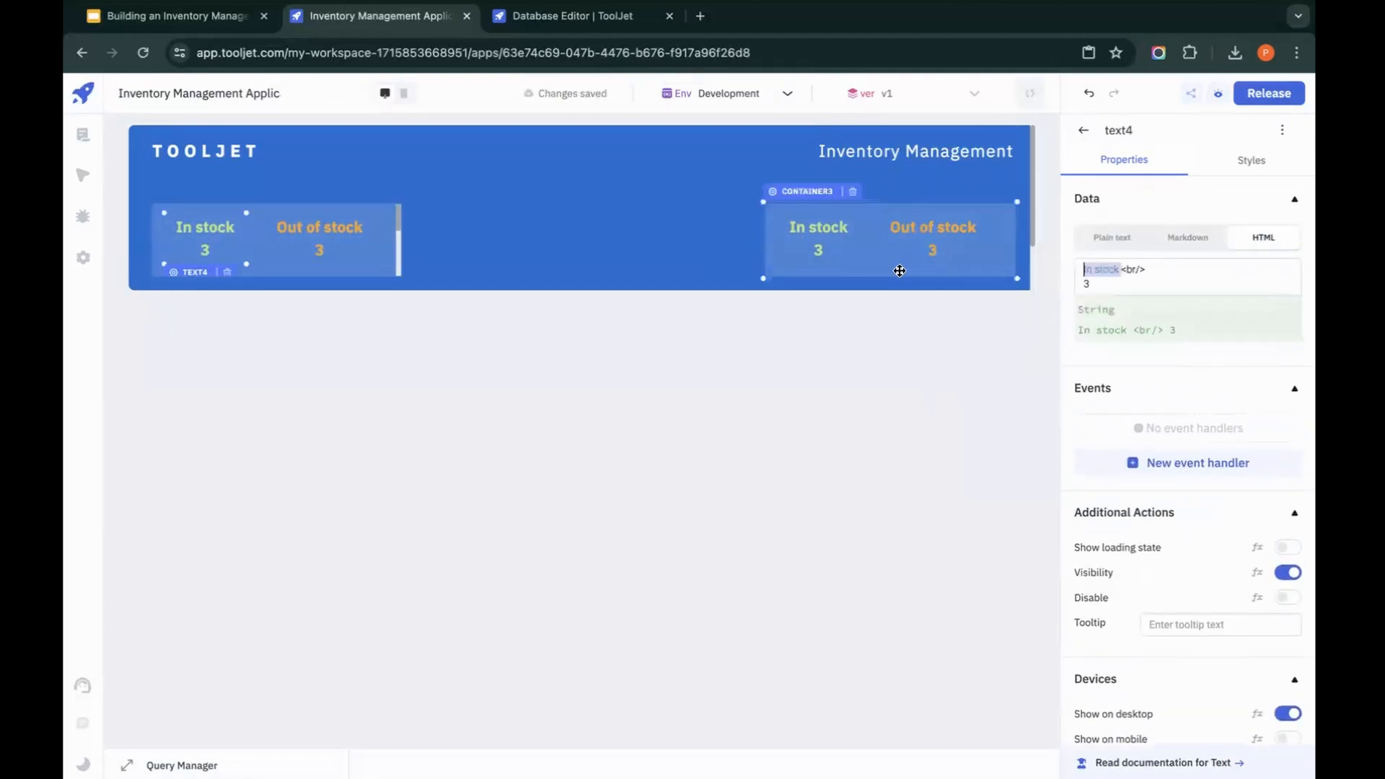
text(Prod)
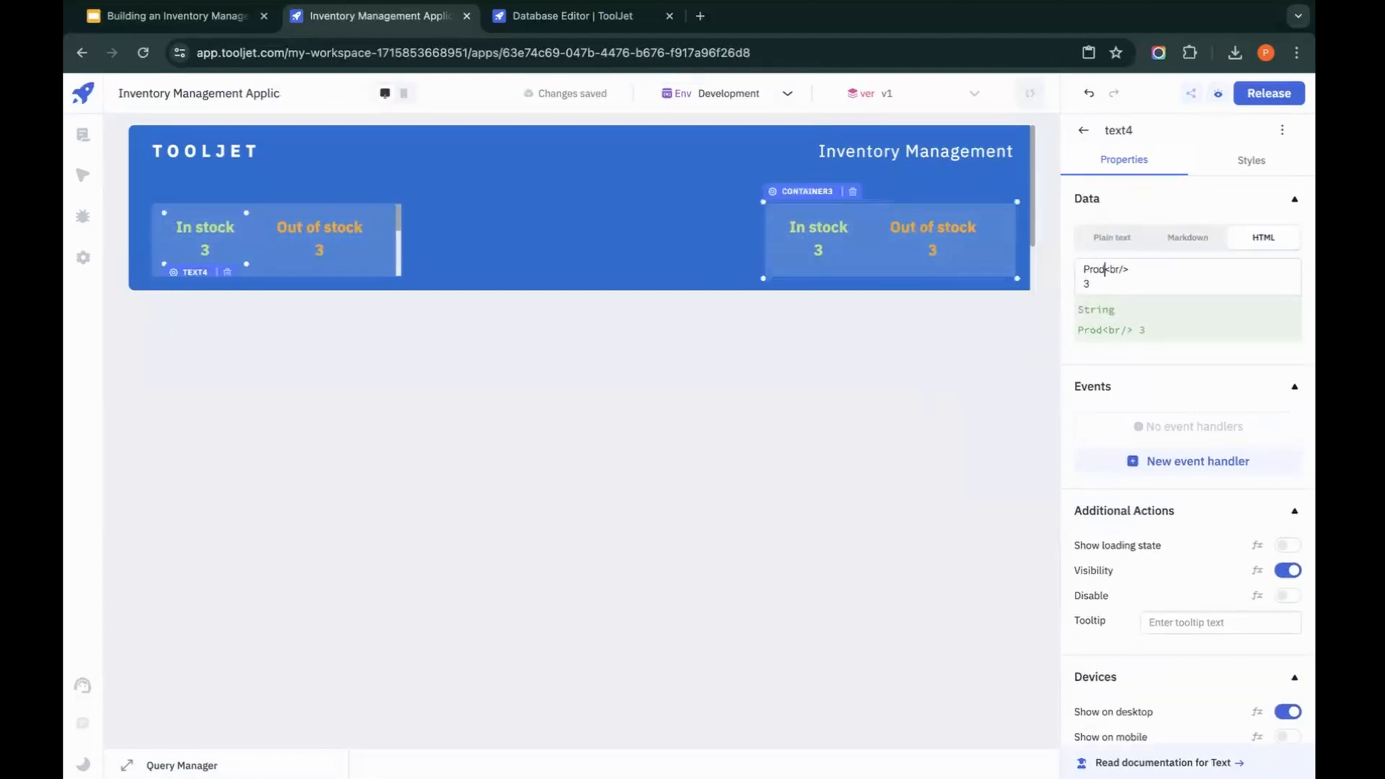
text(ucts)
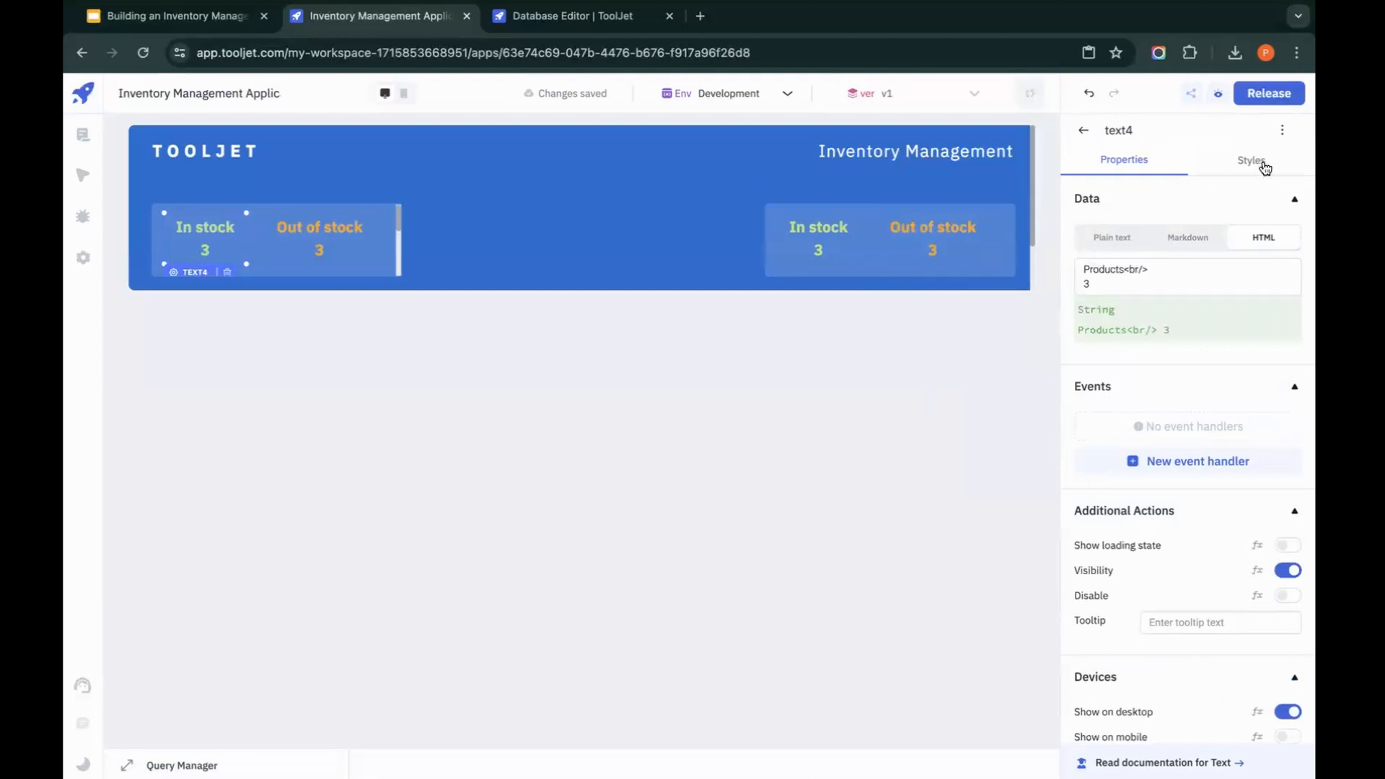
click(1265, 162)
click(1195, 342)
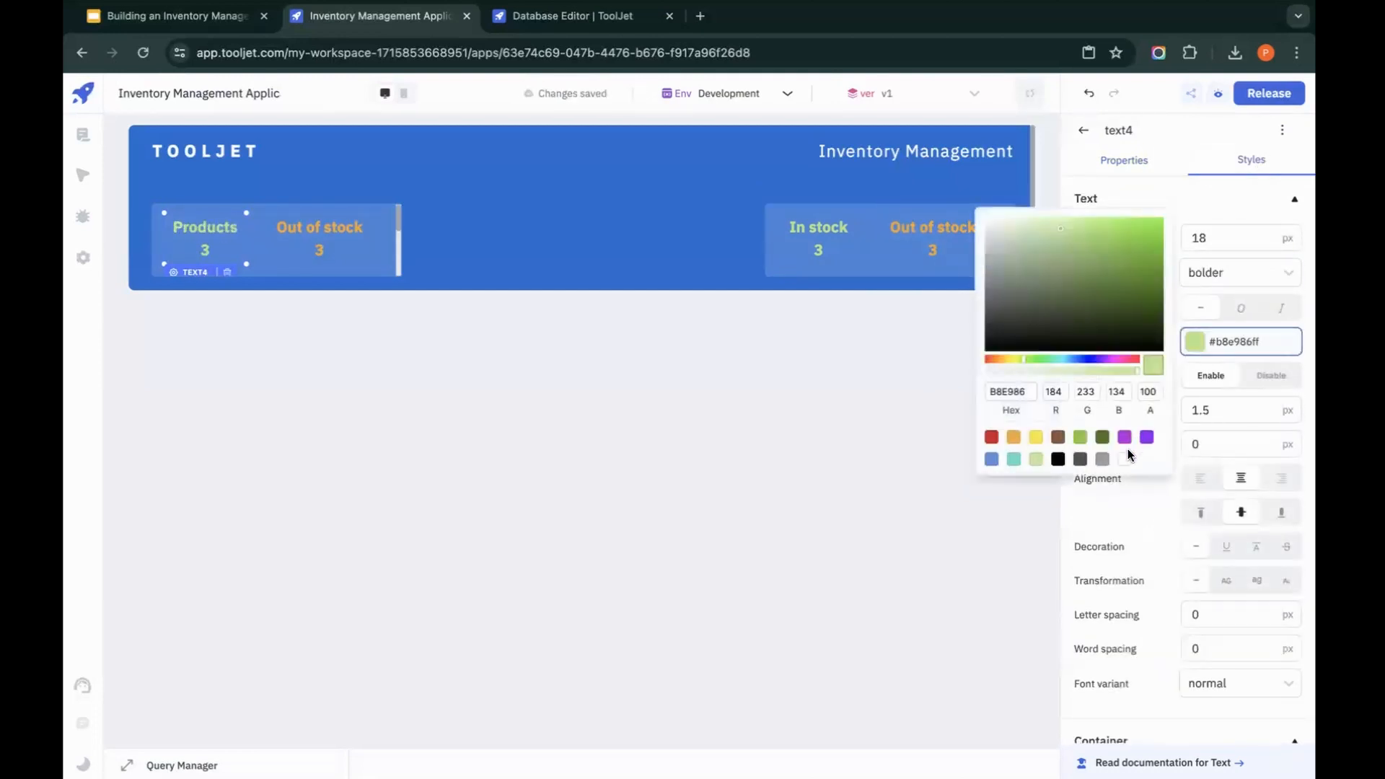
Step: Change the Out of stock label in the lower-left container to Locations
click(318, 238)
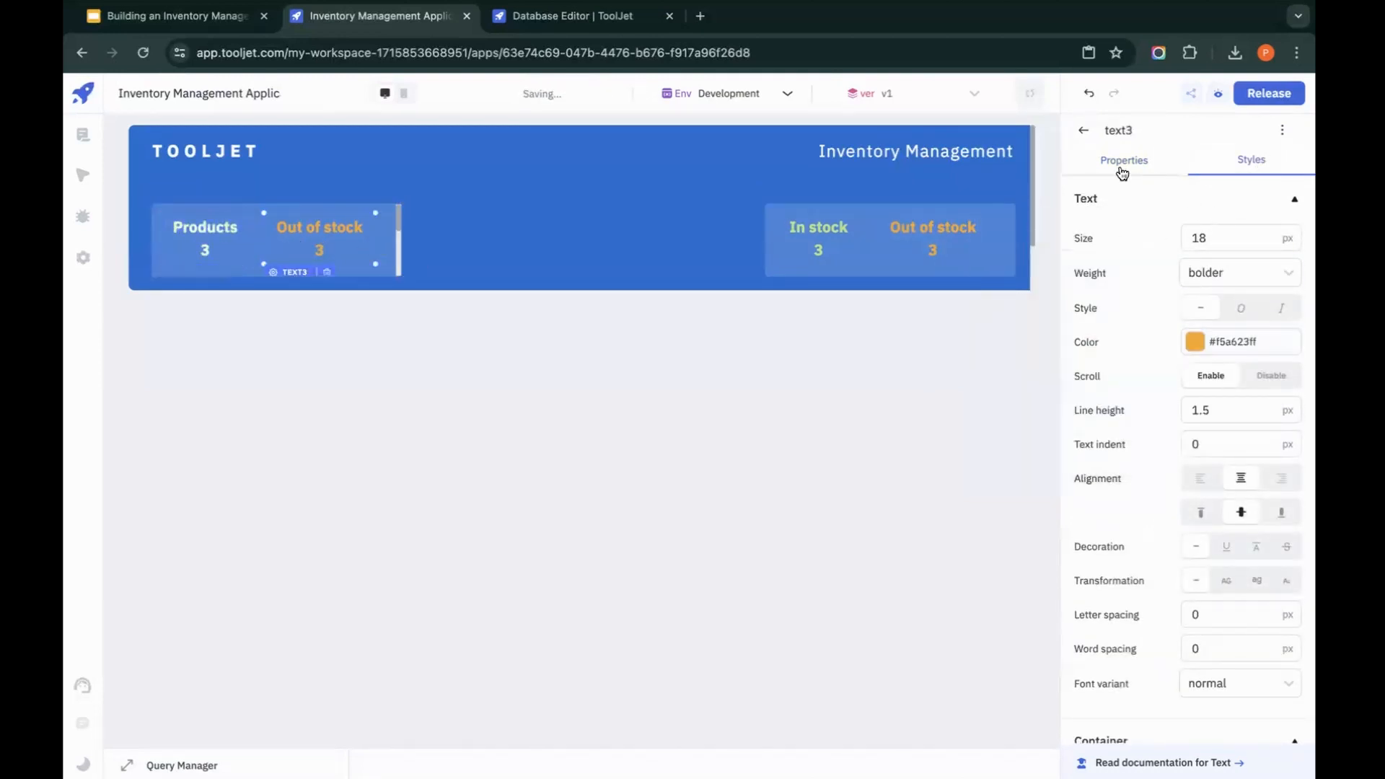
click(1084, 130)
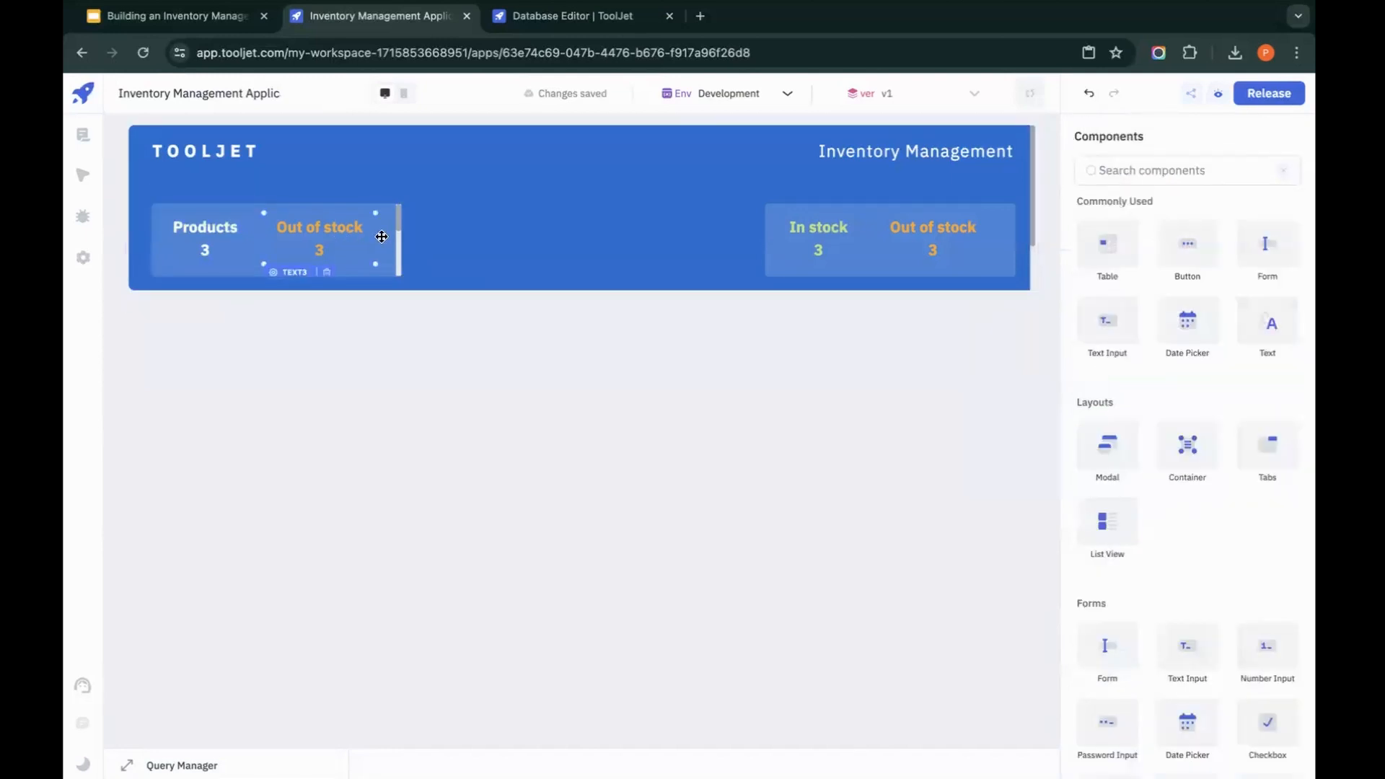
click(322, 237)
drag(1140, 268, 922, 269)
text(Locations<br/>)
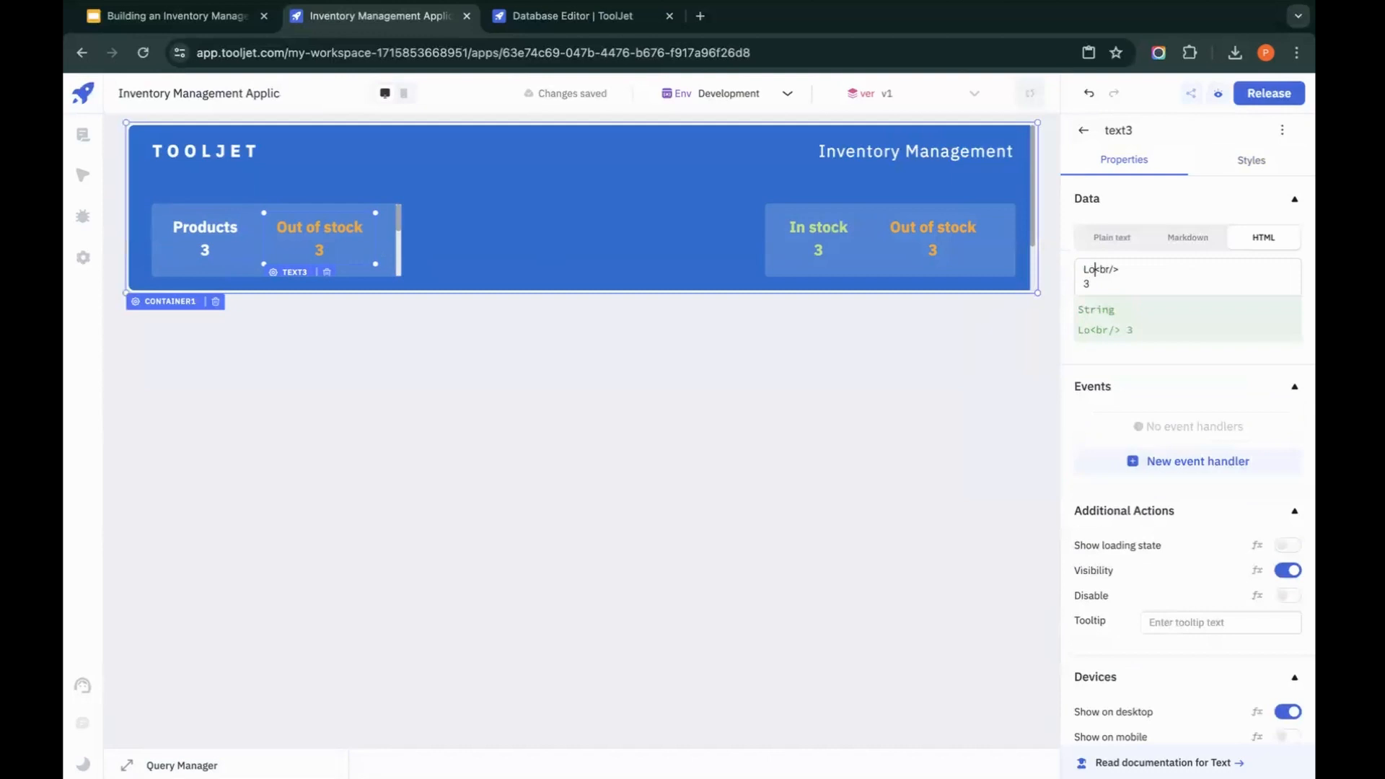
click(507, 208)
Step: Change the colour of the Locations text in the header's lower-left container to yellow
click(331, 224)
click(1252, 159)
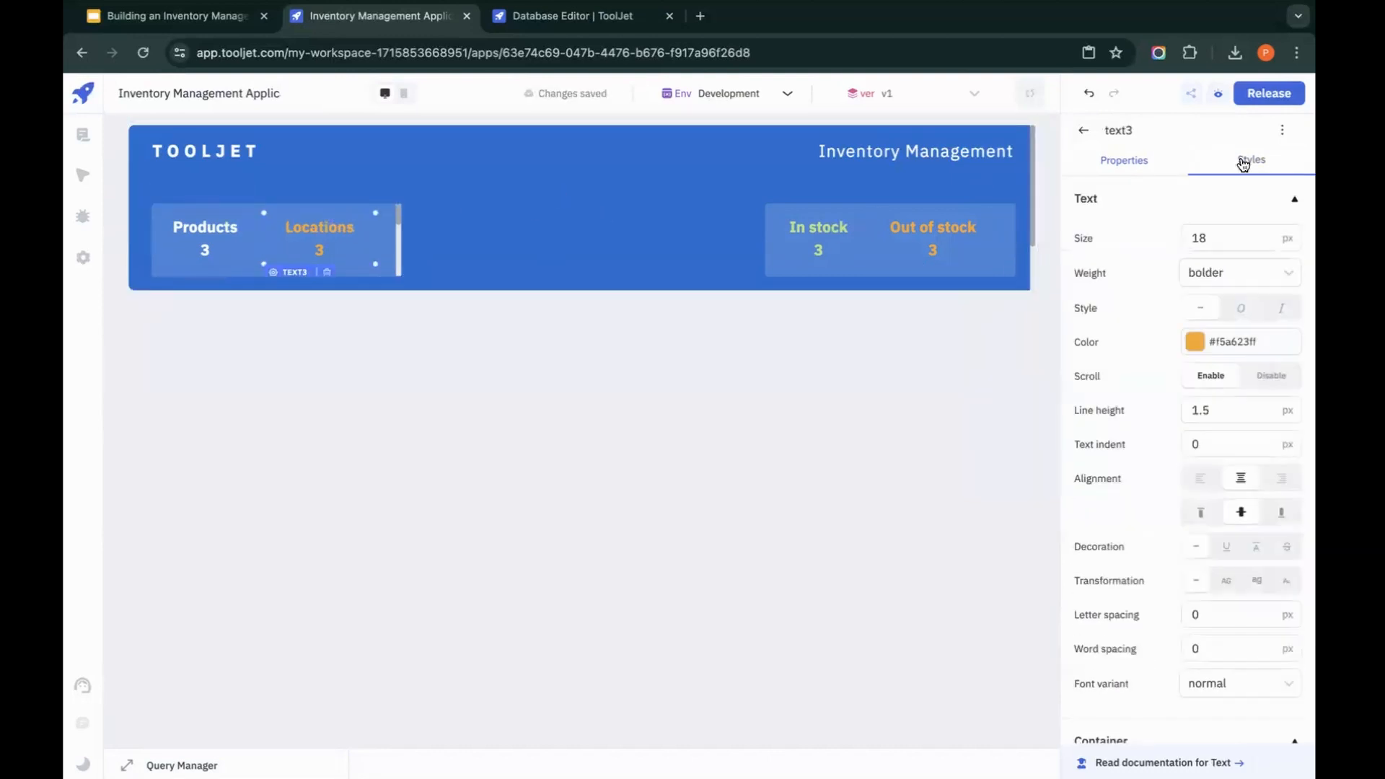
click(1195, 341)
click(1036, 437)
click(794, 414)
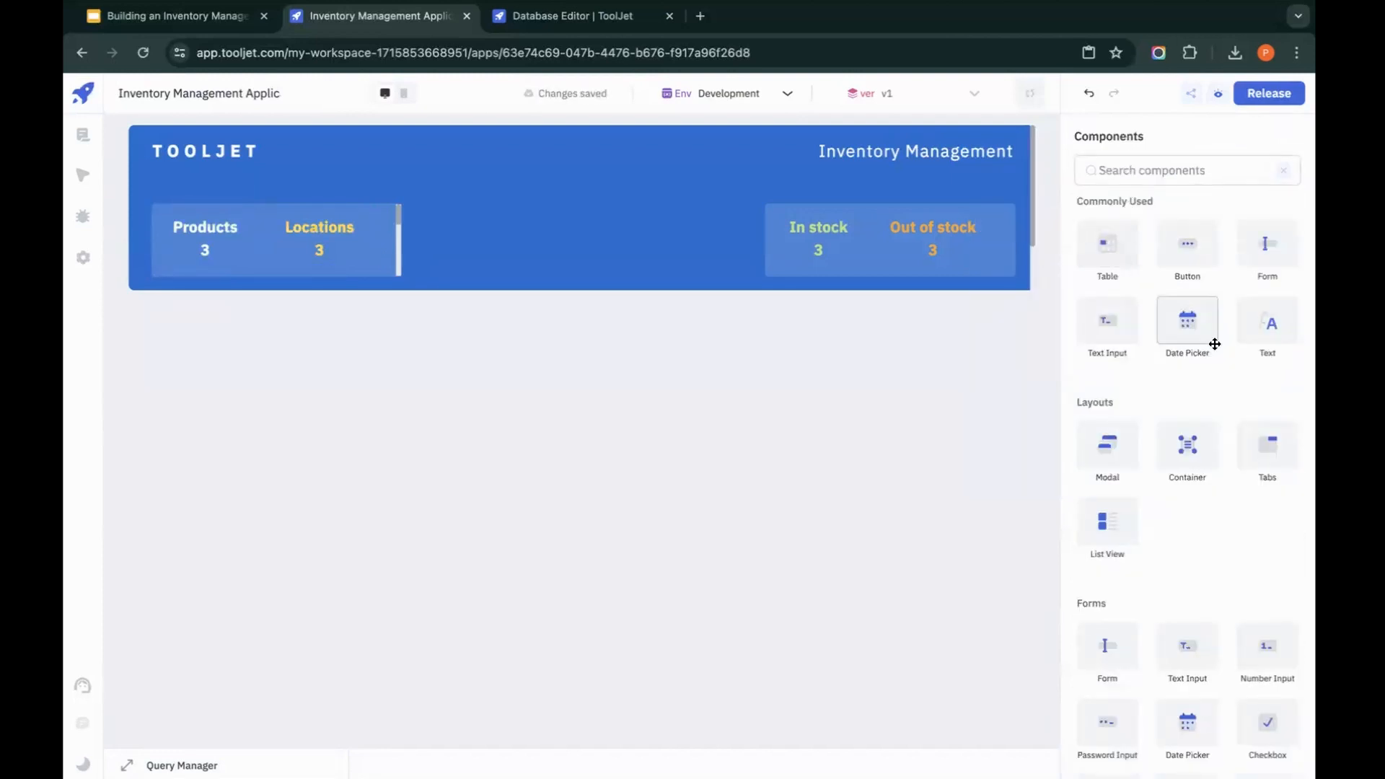
Step: Add a Tabs component below the header, widen it to the header's full width and extend it down to the bottom of the visible canvas
drag(1279, 440, 172, 312)
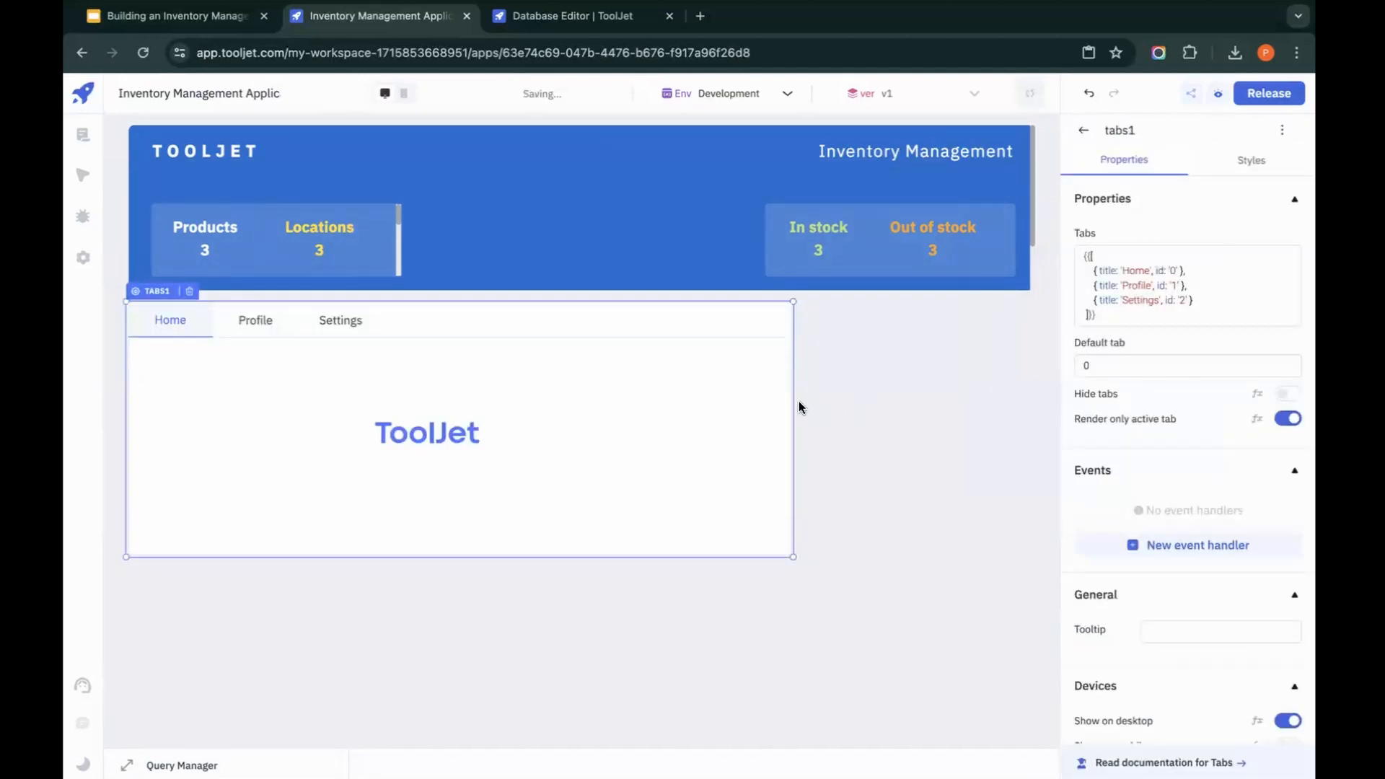
drag(795, 404, 1027, 403)
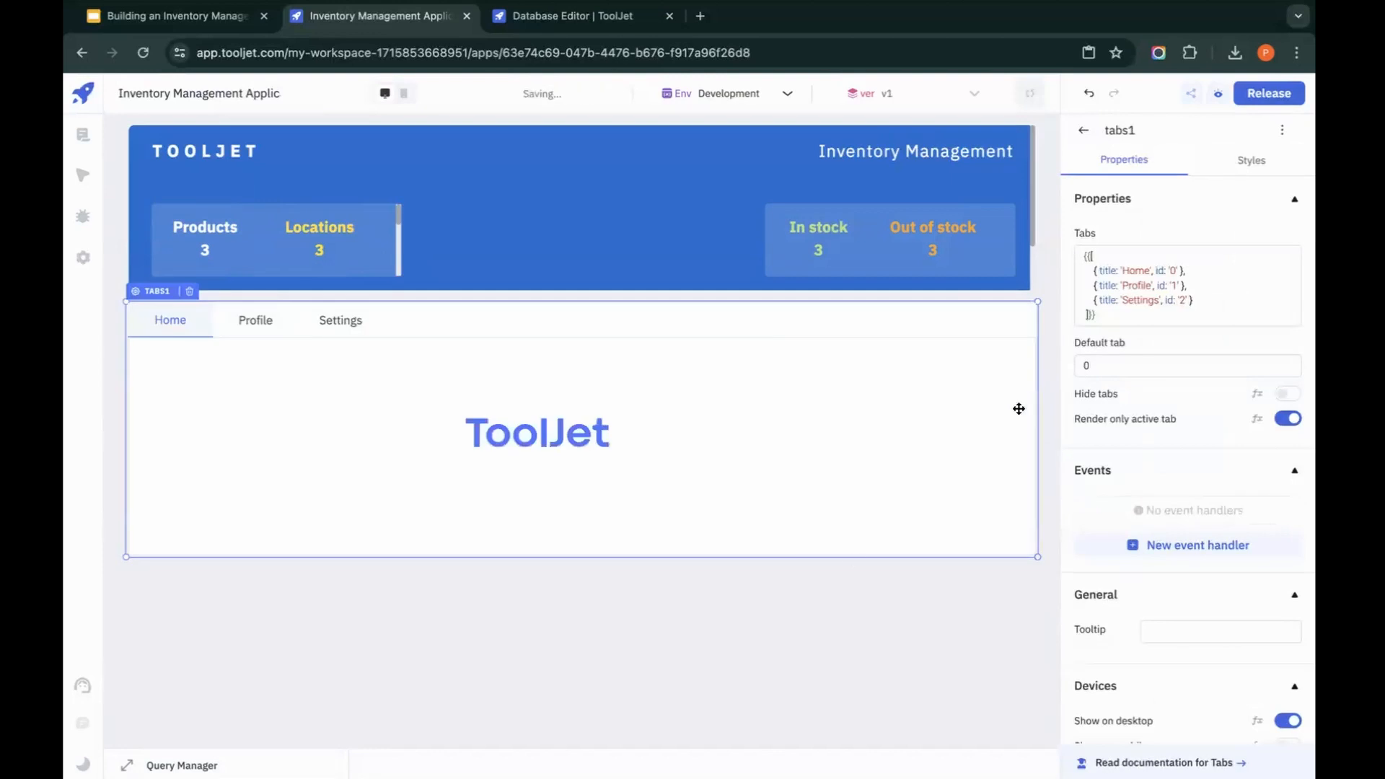
drag(808, 555, 796, 723)
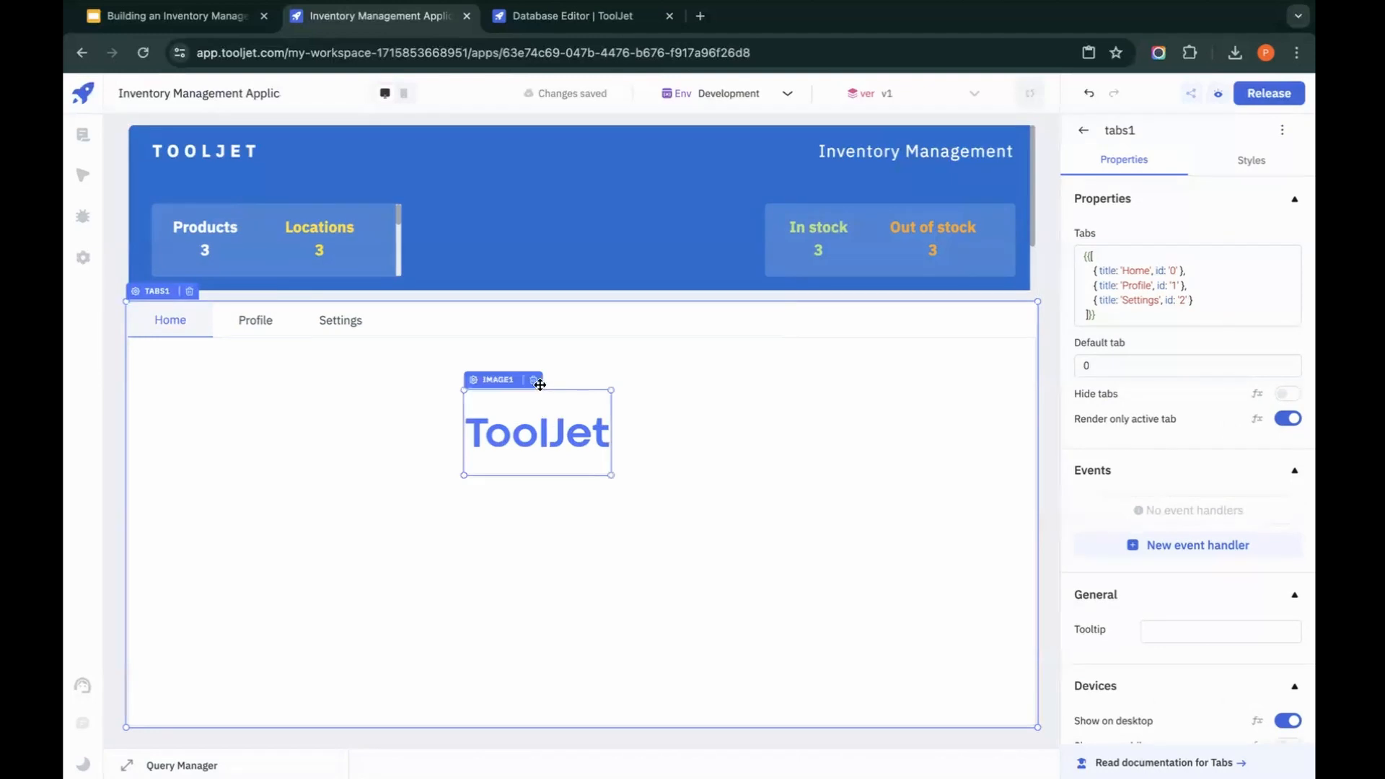
Step: Delete the default image from the Home tab and the default text from the Profile tab, and show the Settings tab's content
click(534, 381)
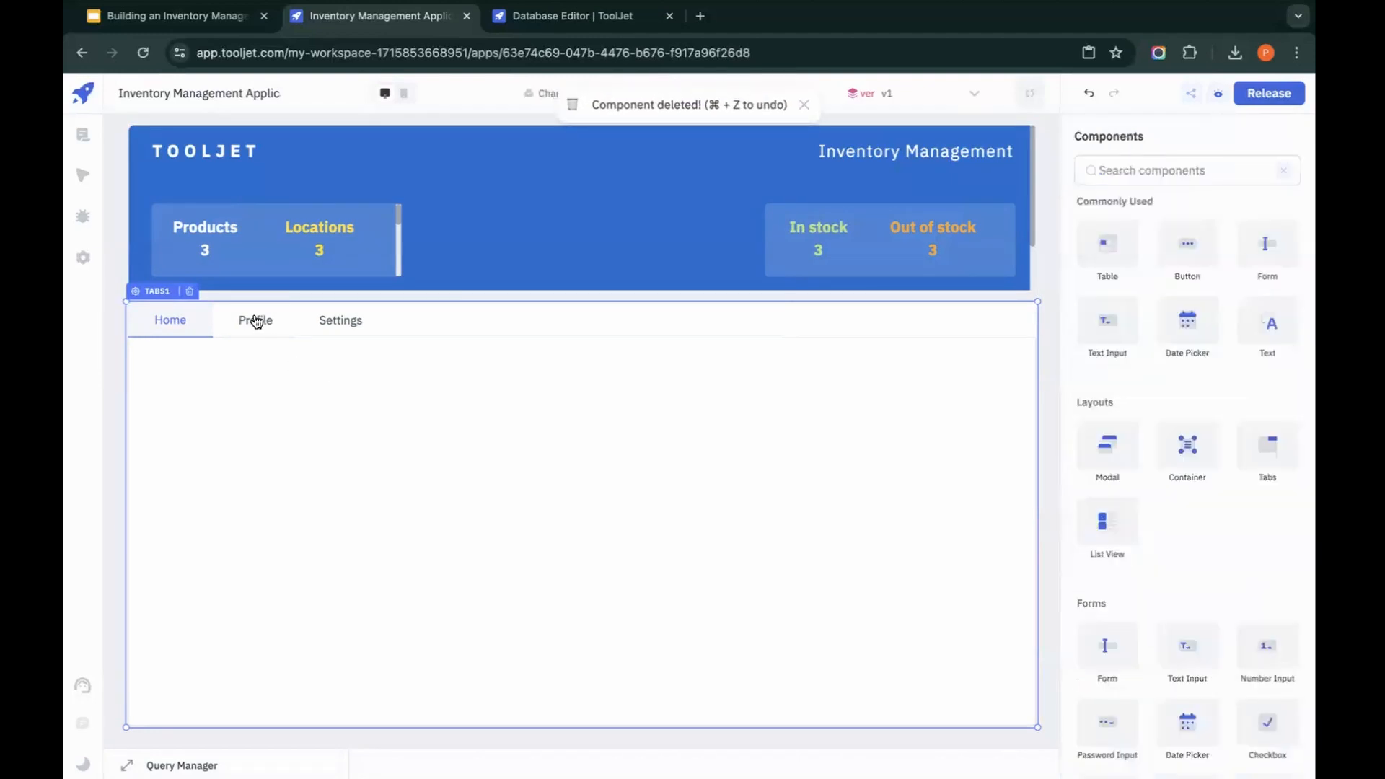
click(256, 322)
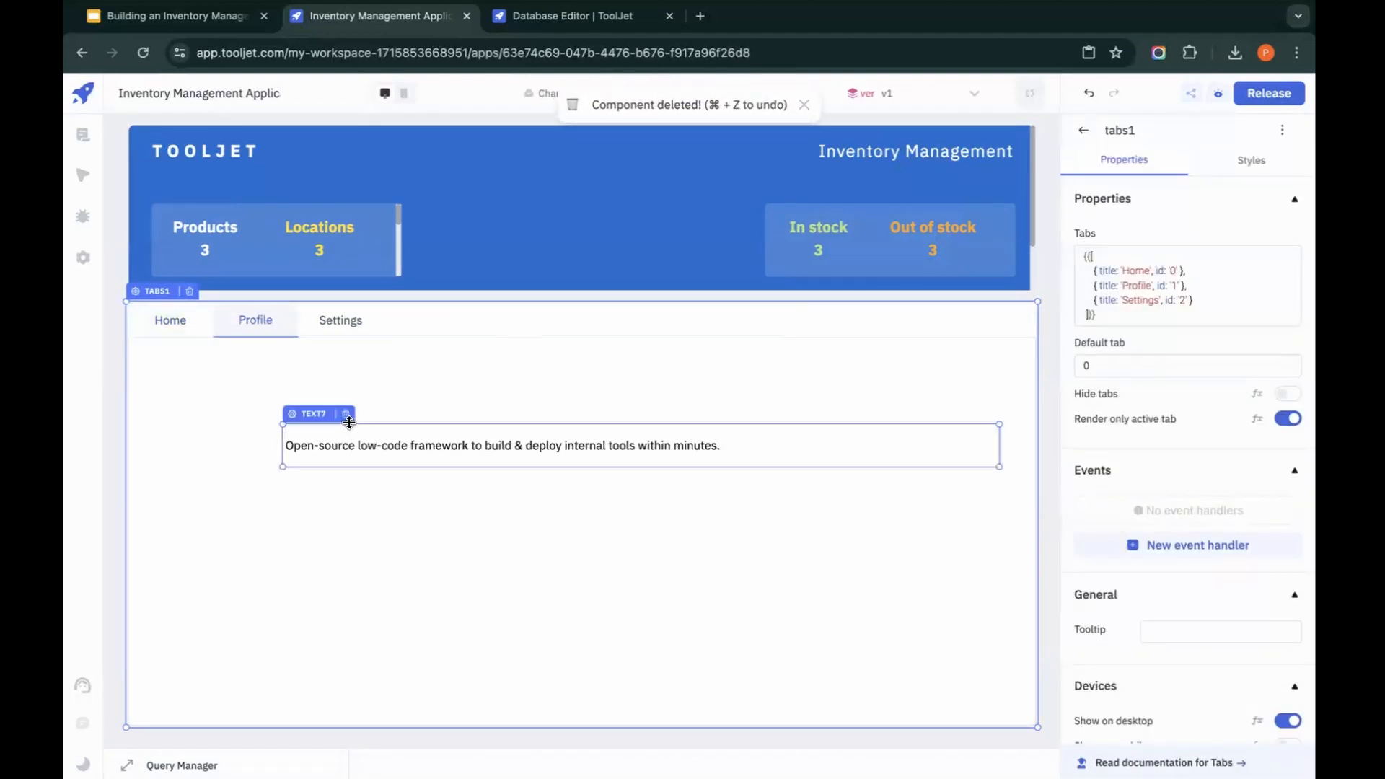
click(338, 319)
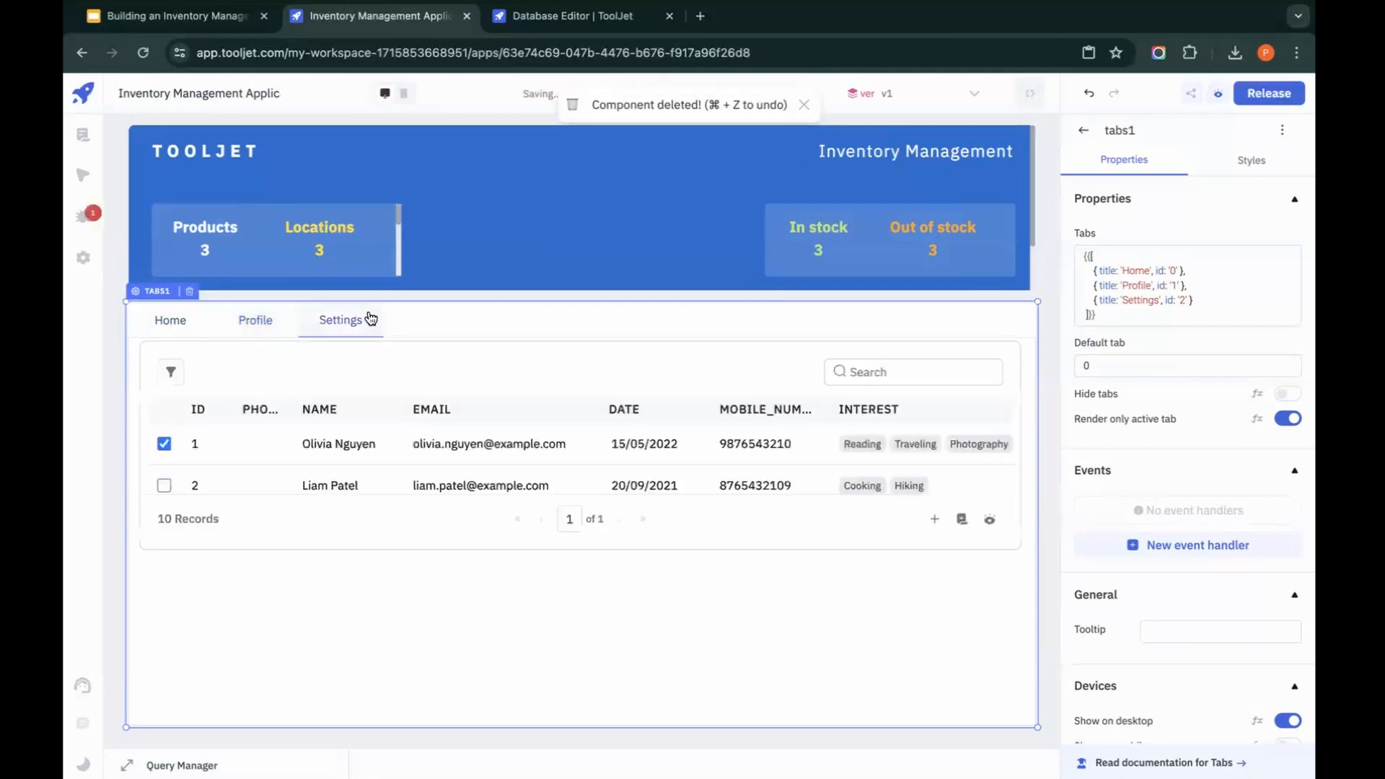
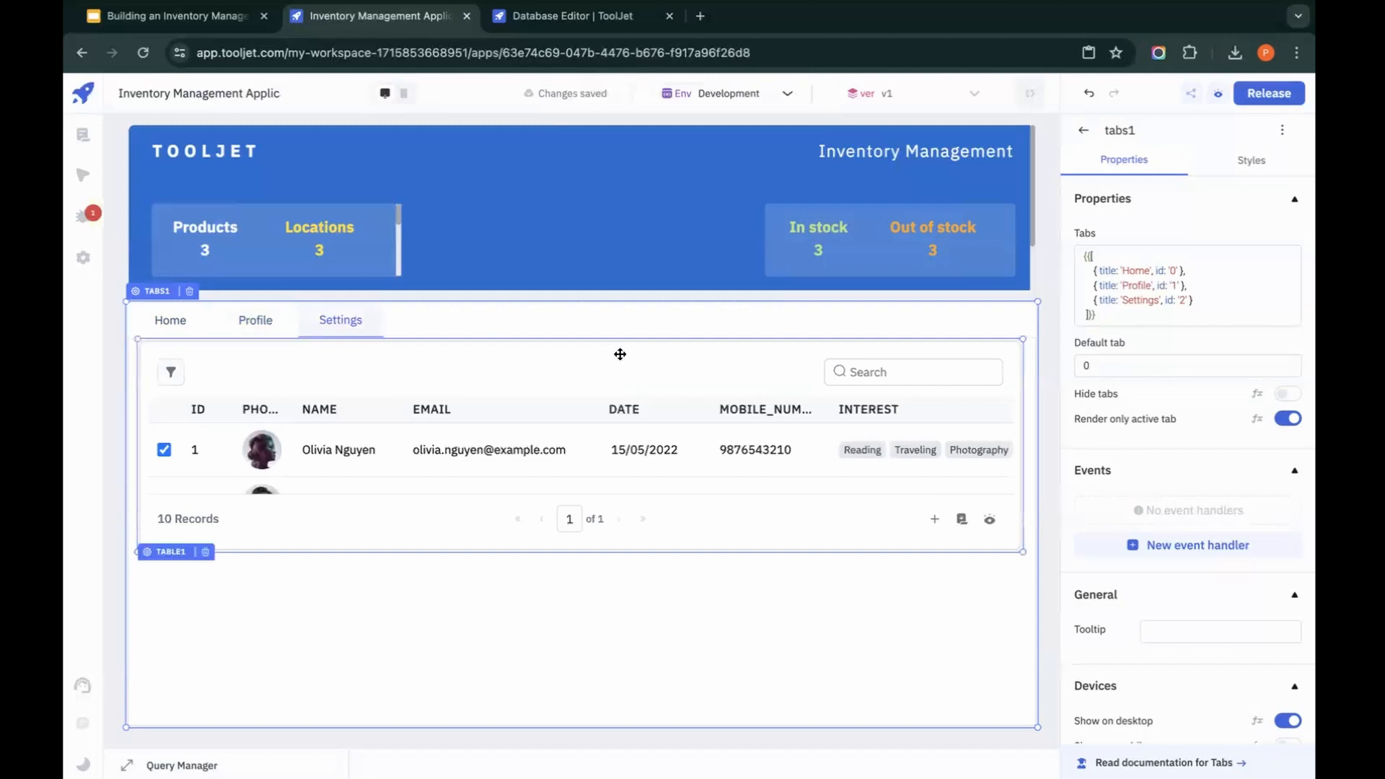
Step: Rename the Tabs component's three tabs from first to last as Overview, Inventory and Products
double_click(1141, 298)
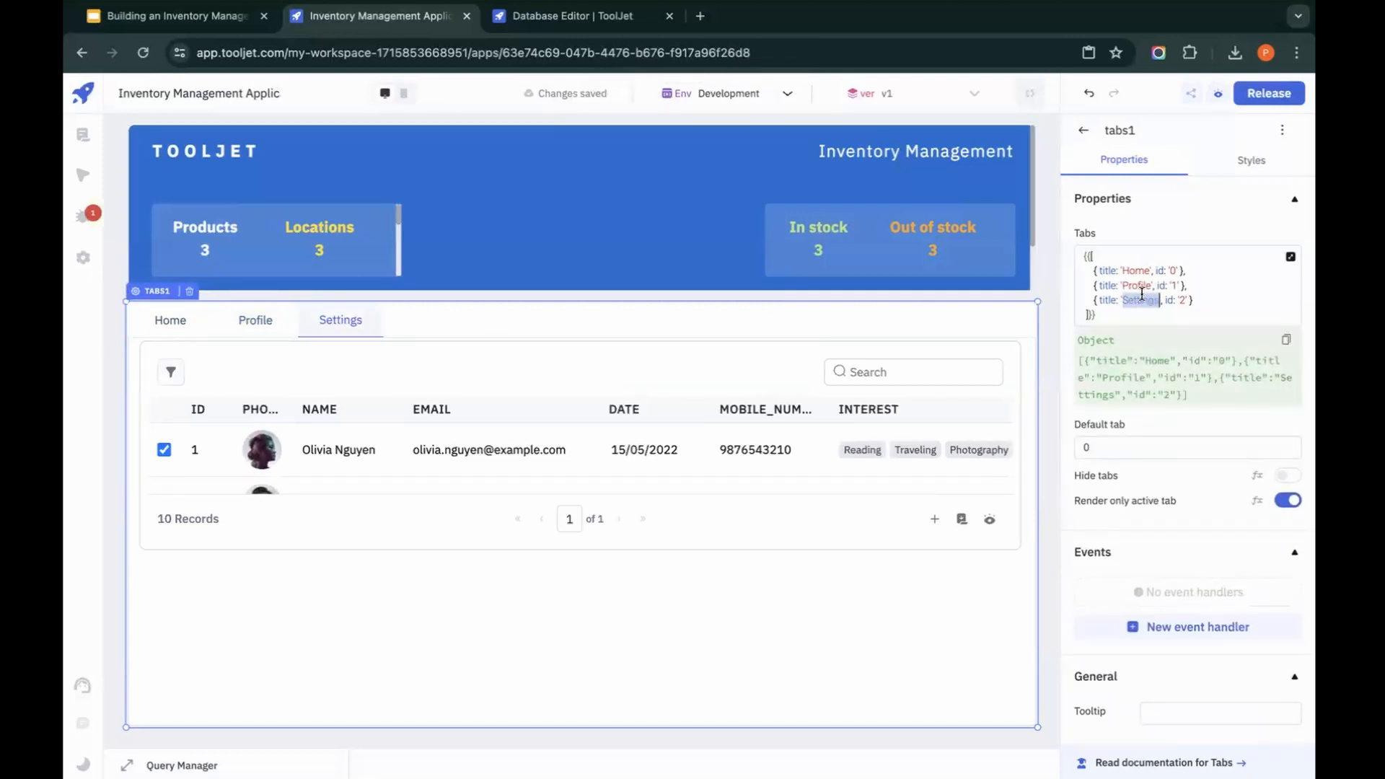
text(Productss)
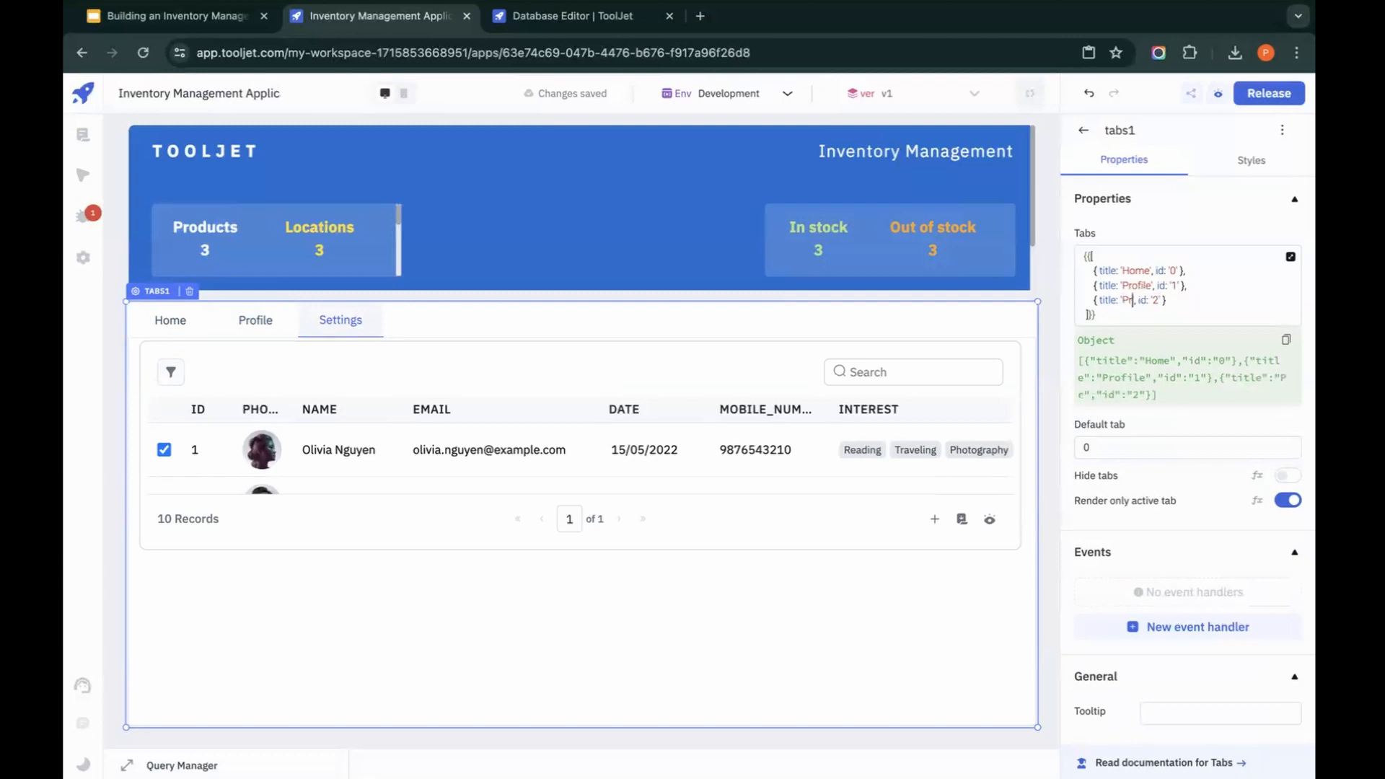
key(BackSpace)
double_click(1150, 286)
text(Inventory)
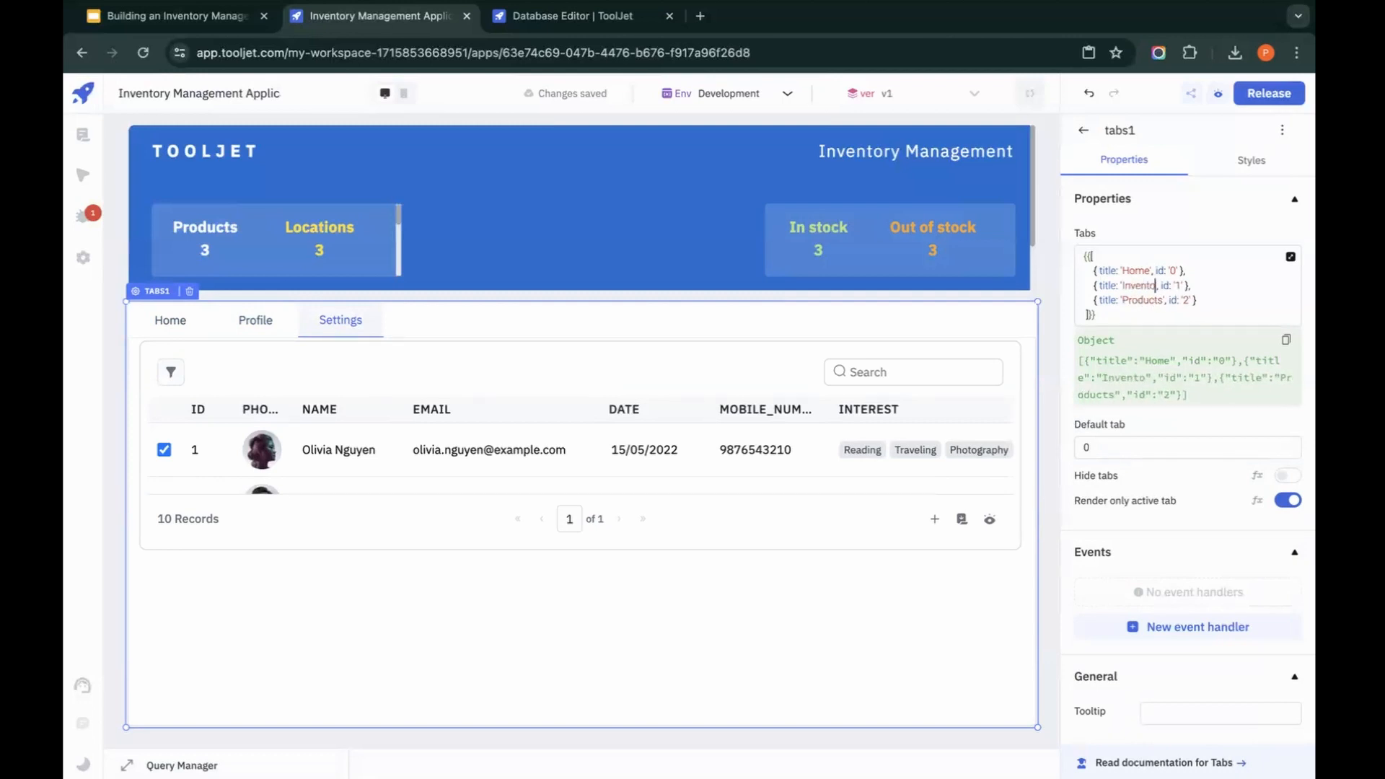
double_click(1135, 271)
text(Over)
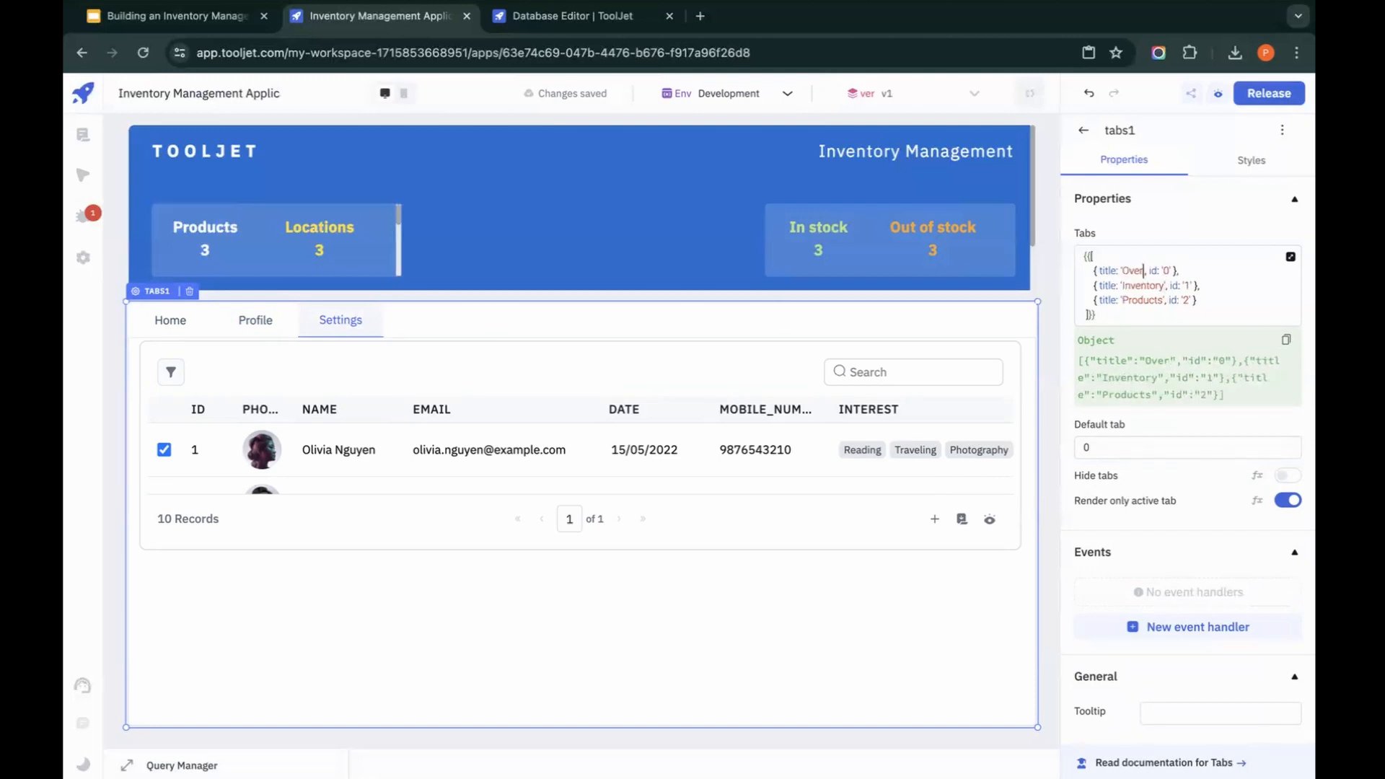
text(view)
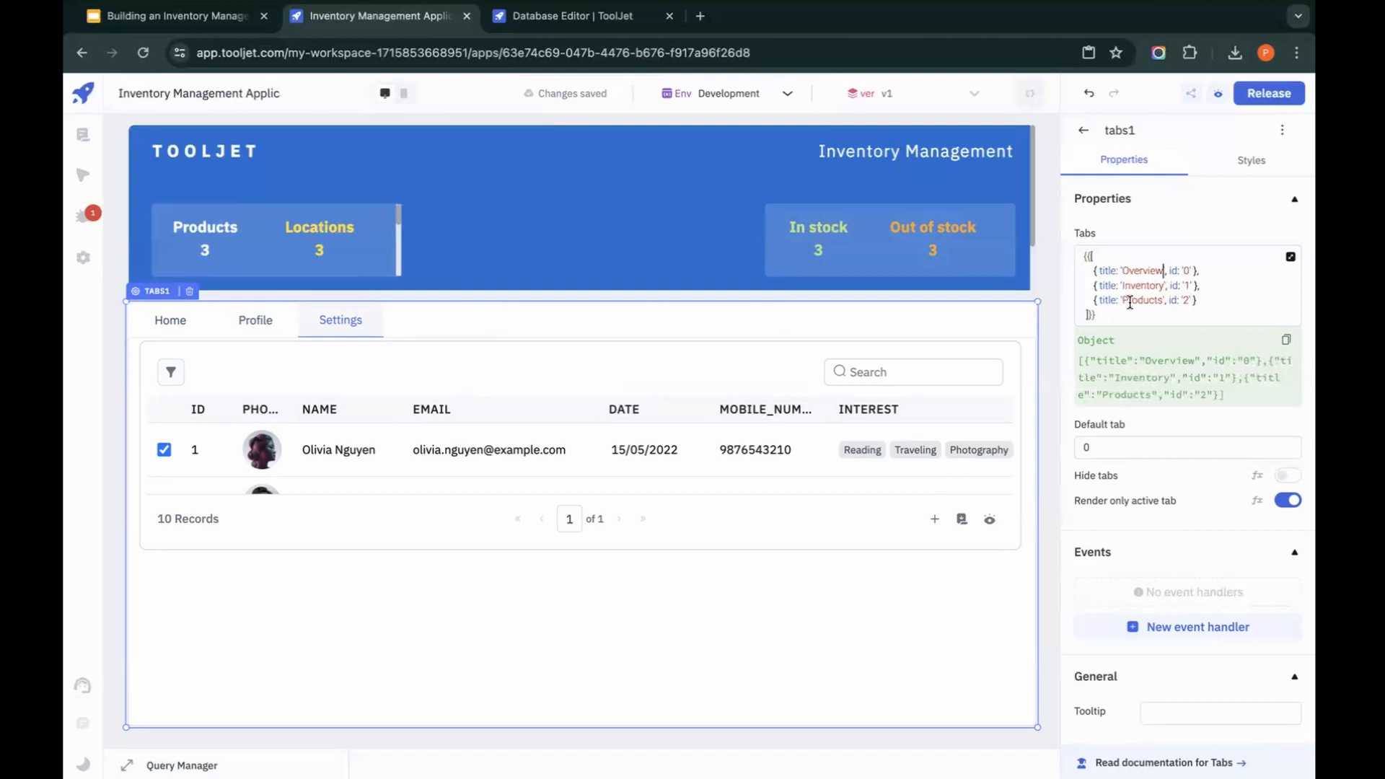
click(887, 665)
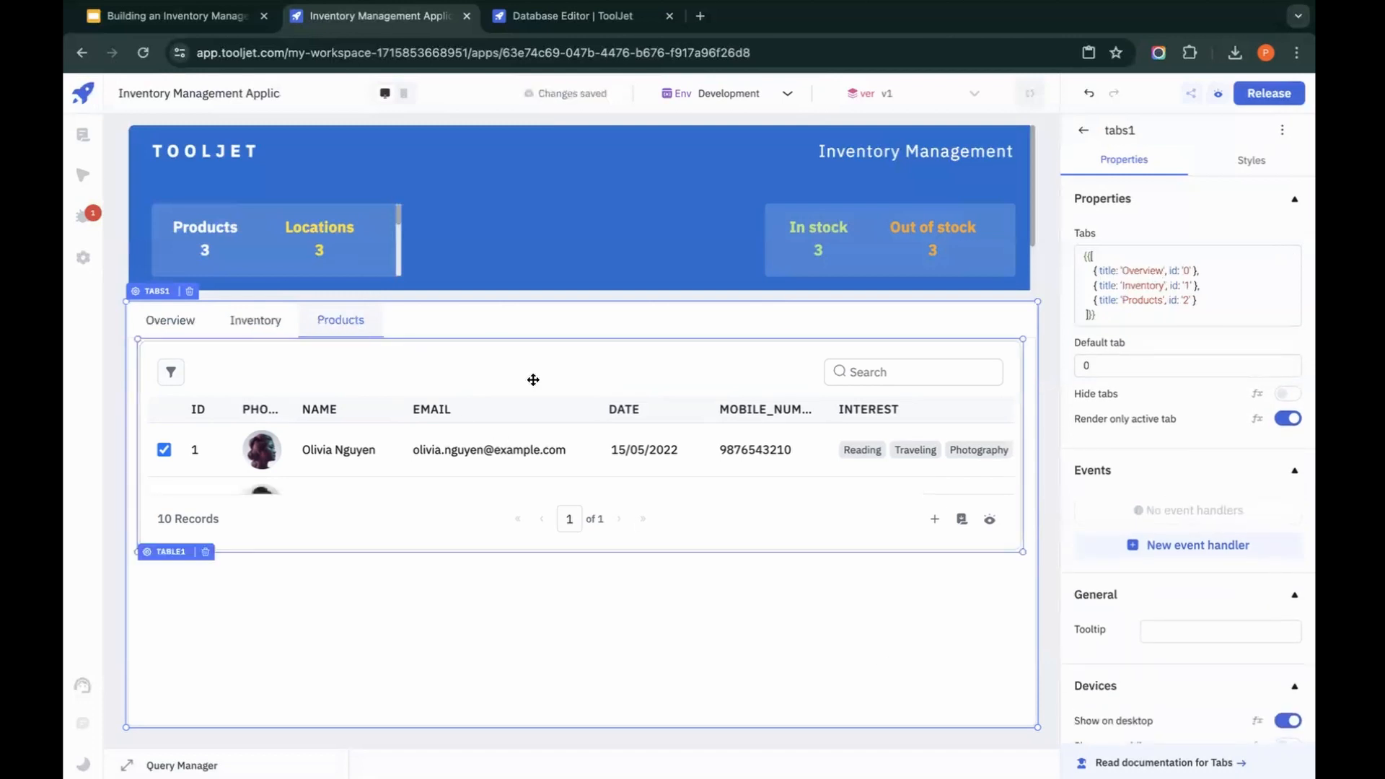
Step: Move the table in the Products tab down to leave a gap above it, and extend it to near the tab area's lower edge
drag(534, 378, 544, 443)
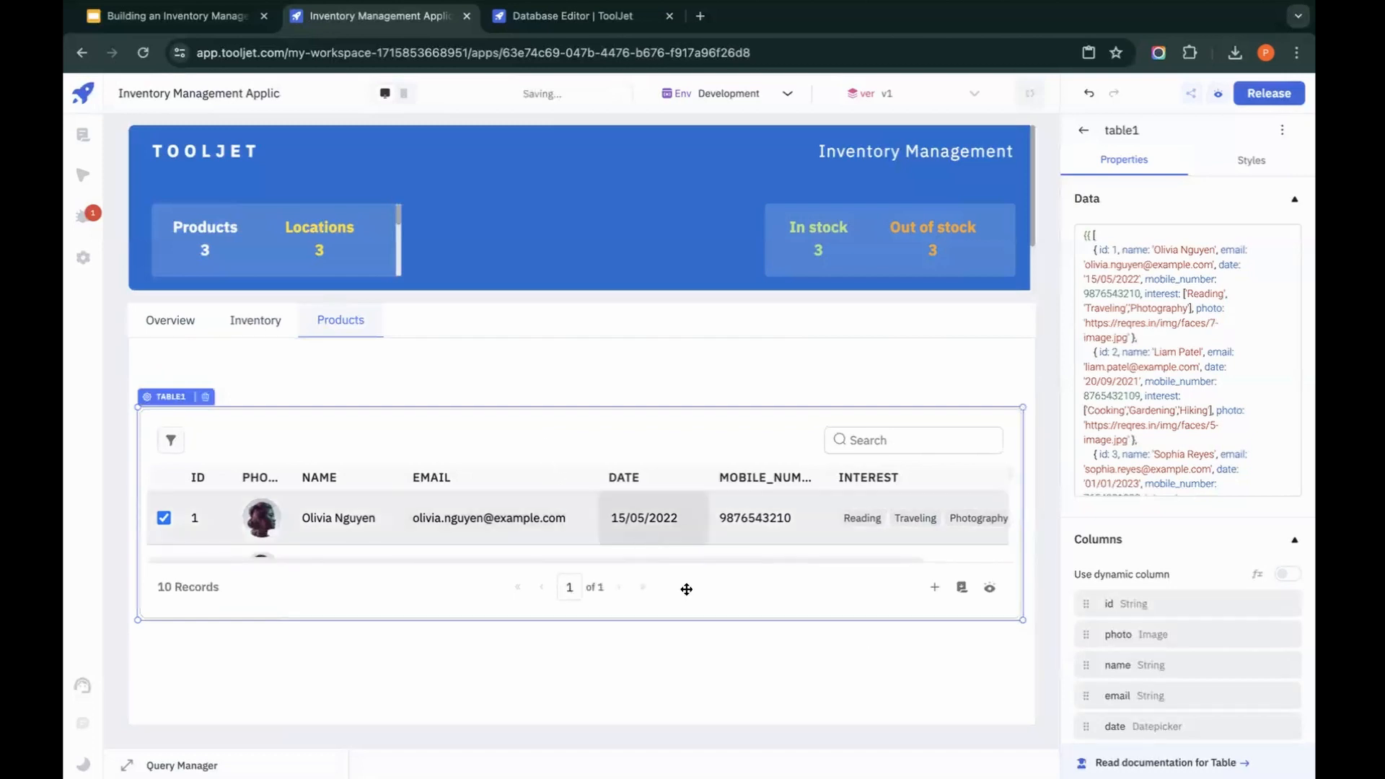
drag(690, 617, 671, 710)
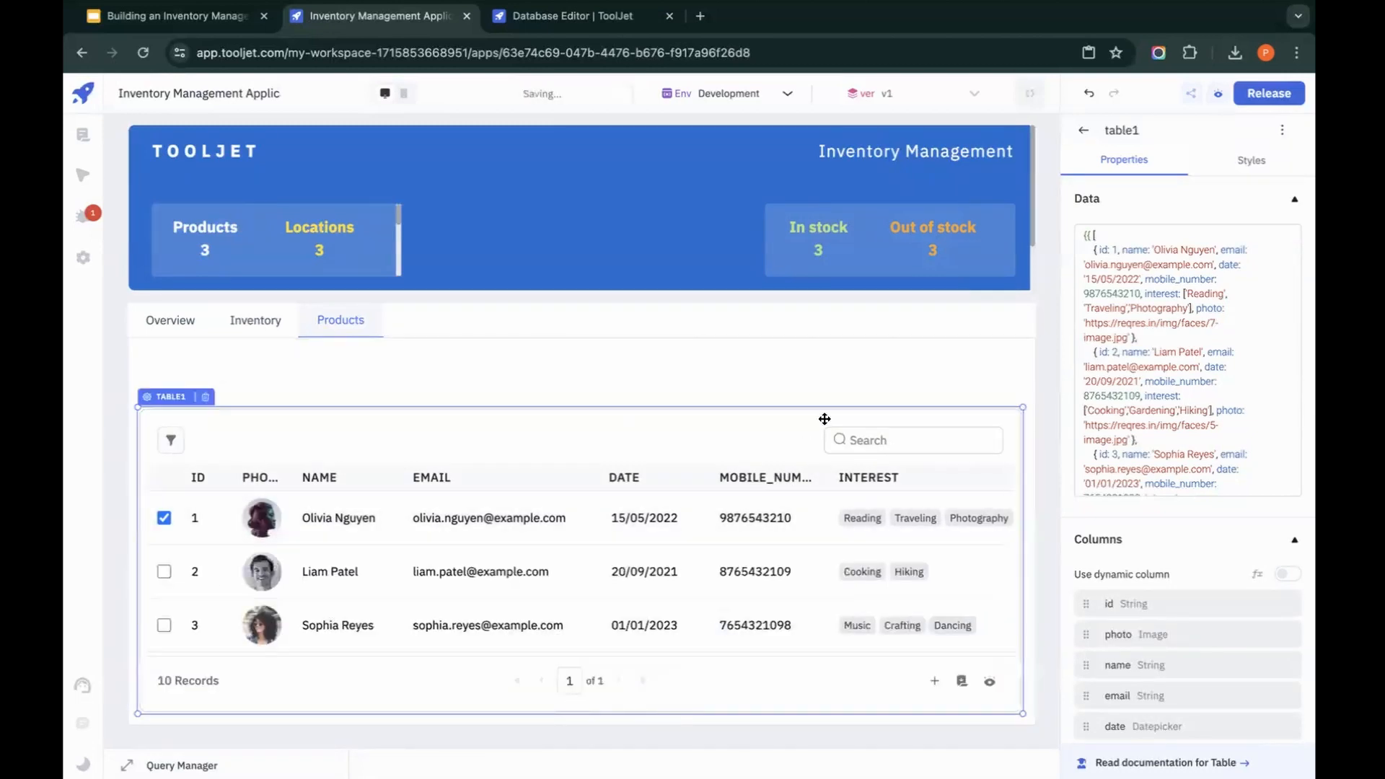
click(843, 386)
Step: Copy the Products tab's table and paste it into the Inventory tab
click(492, 451)
key(ctrl+c)
click(253, 320)
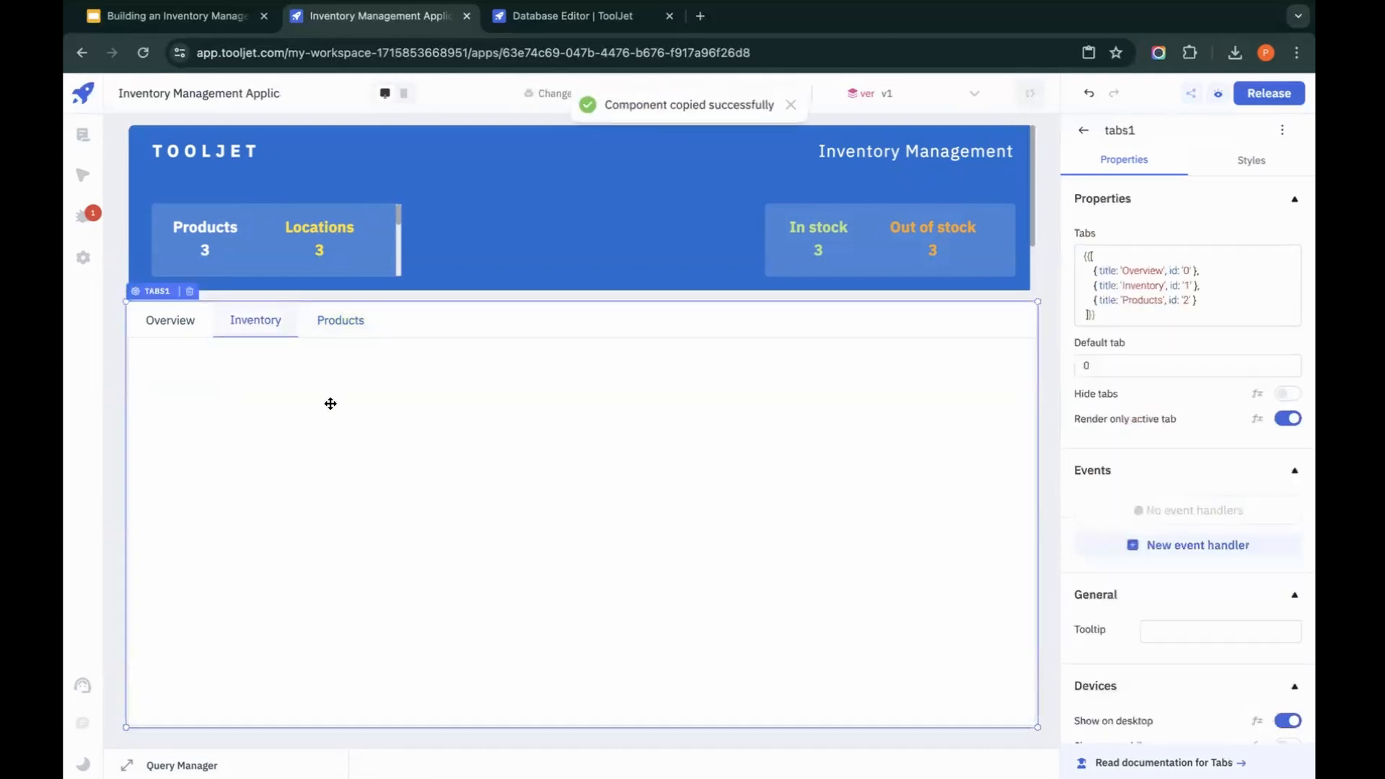
key(ctrl+v)
Step: Paste the copied table into the Overview tab and extend its upper edge to just below the tab titles
click(177, 324)
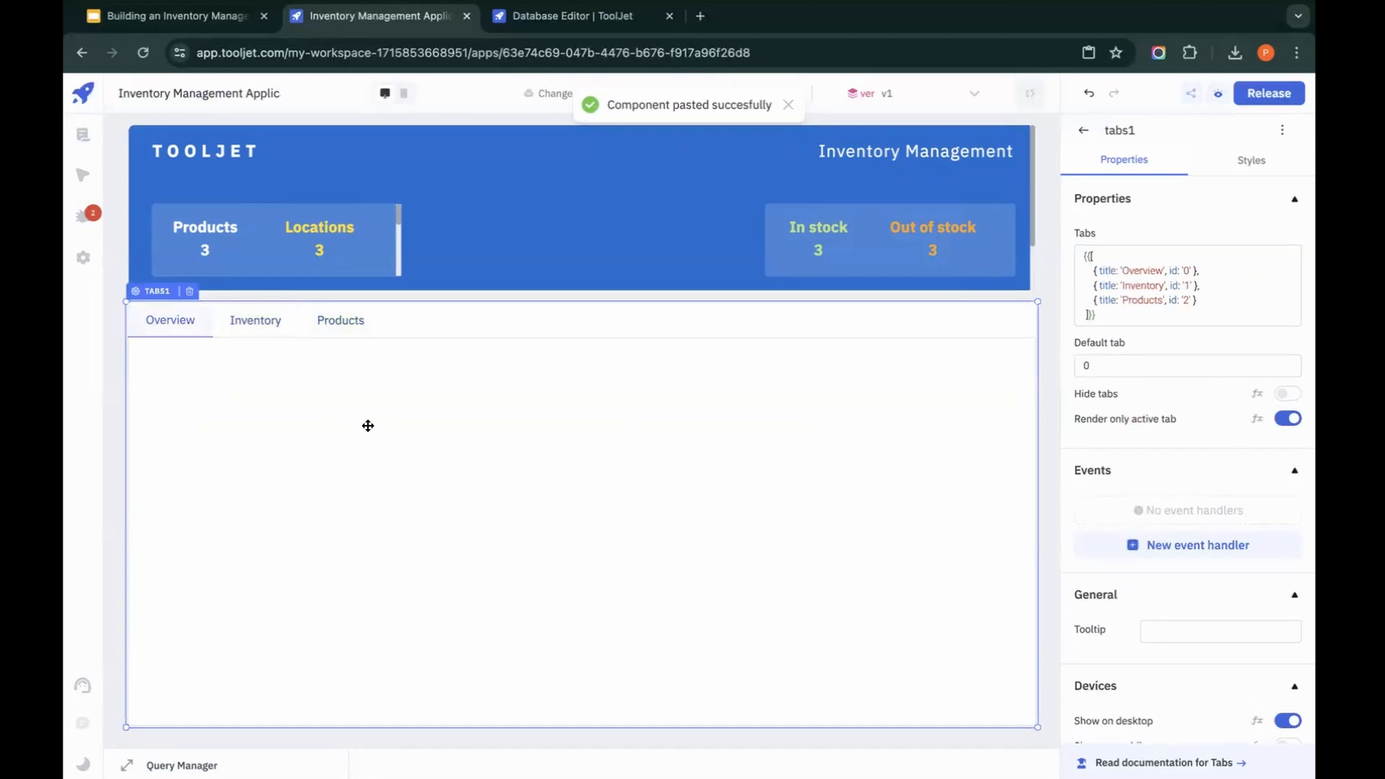
key(ctrl+v)
drag(398, 409, 402, 359)
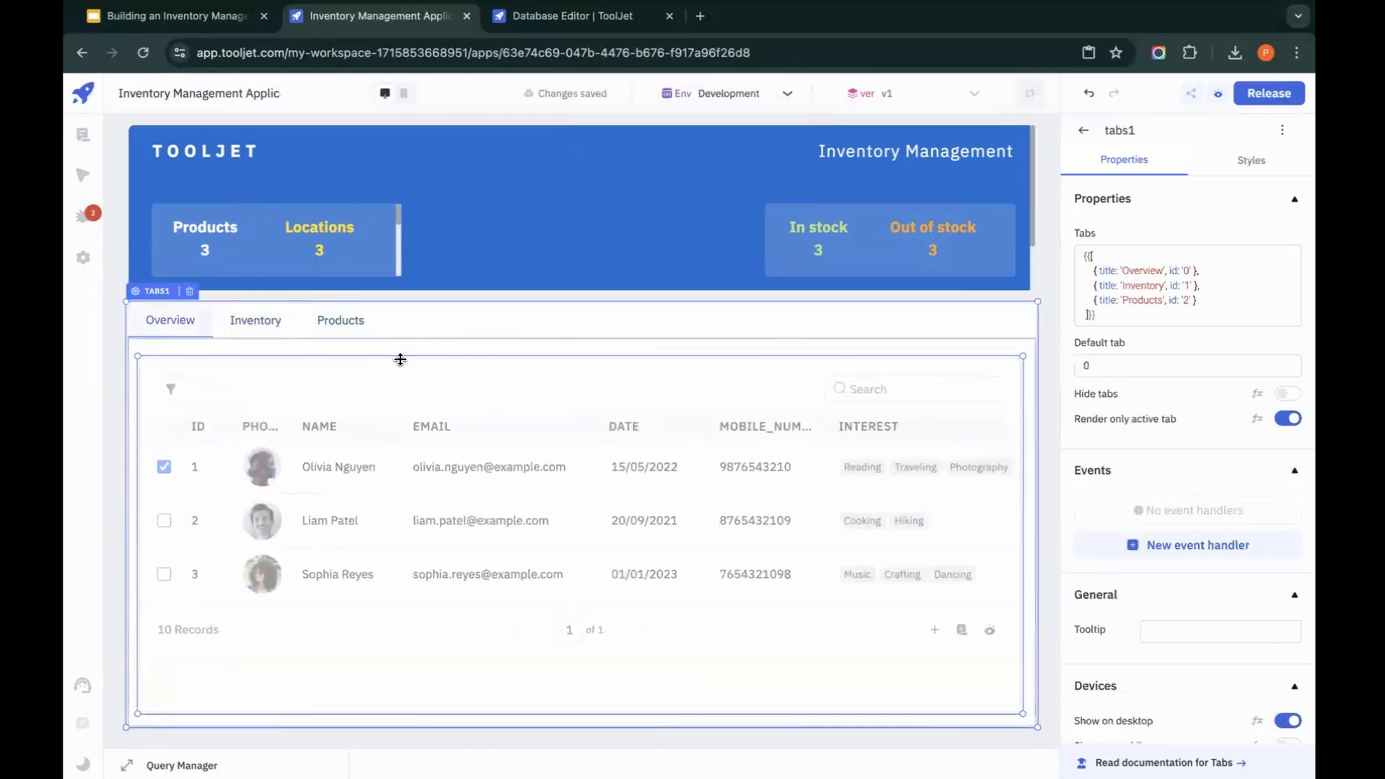
Step: Add a Modal component to the Products tab, above the right end of the table
click(350, 326)
click(1085, 131)
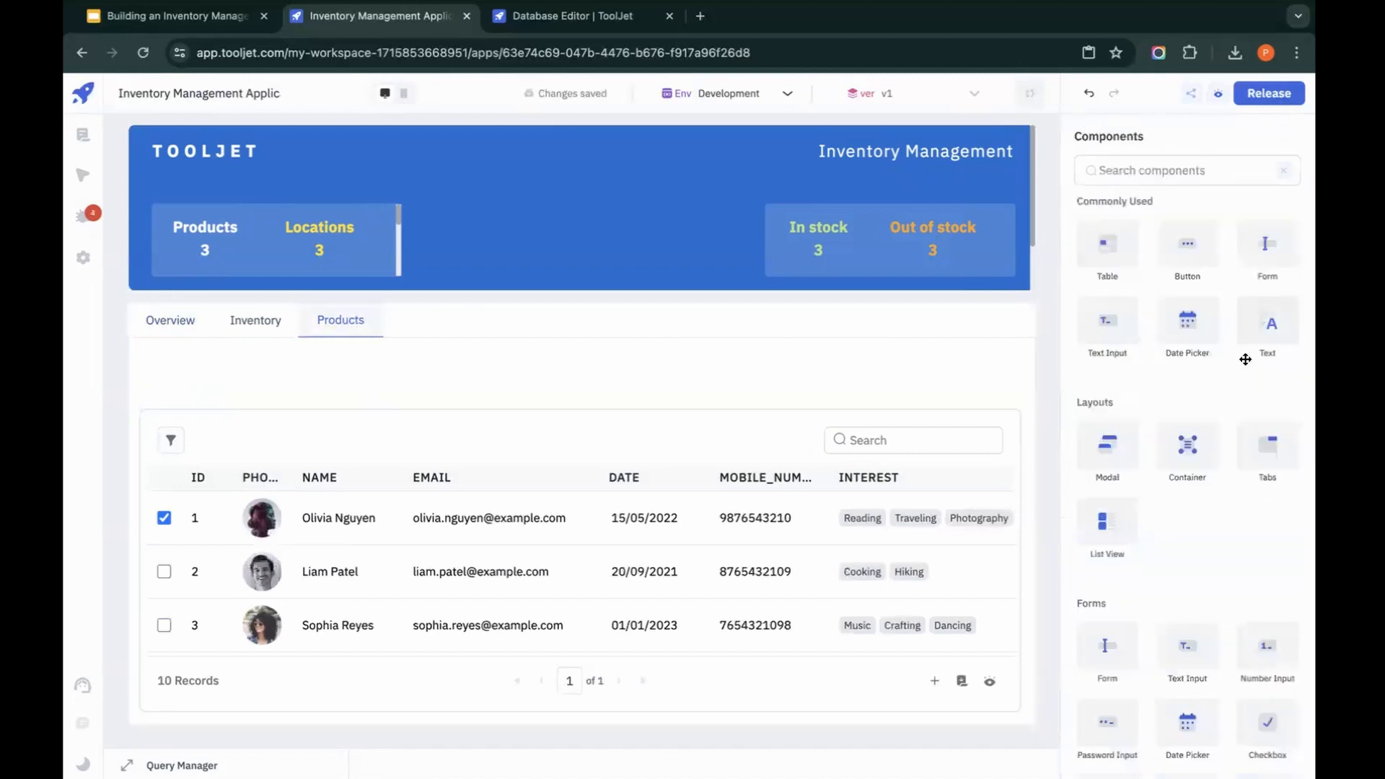
drag(1072, 463, 862, 404)
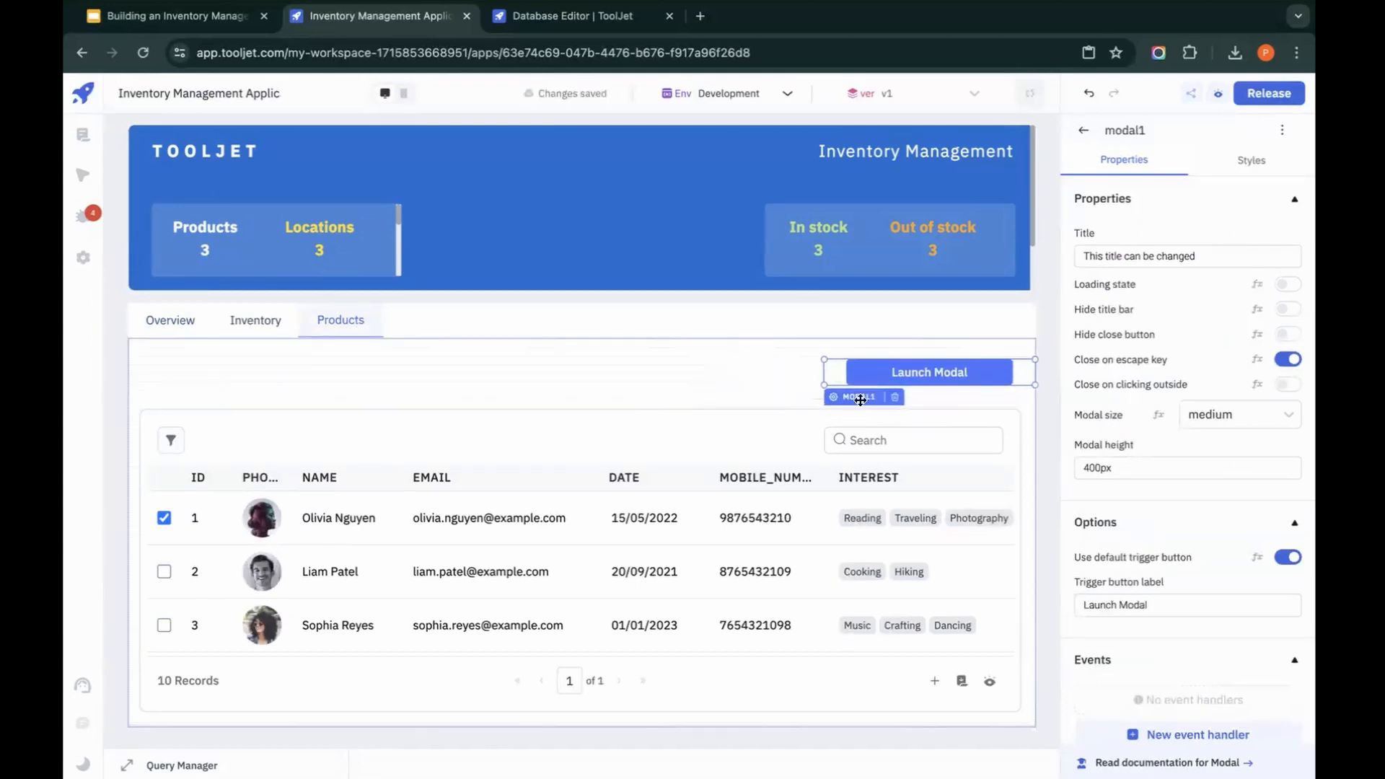
Step: Set both the title and the trigger button label of the Products tab's modal to Add product
triple_click(1226, 256)
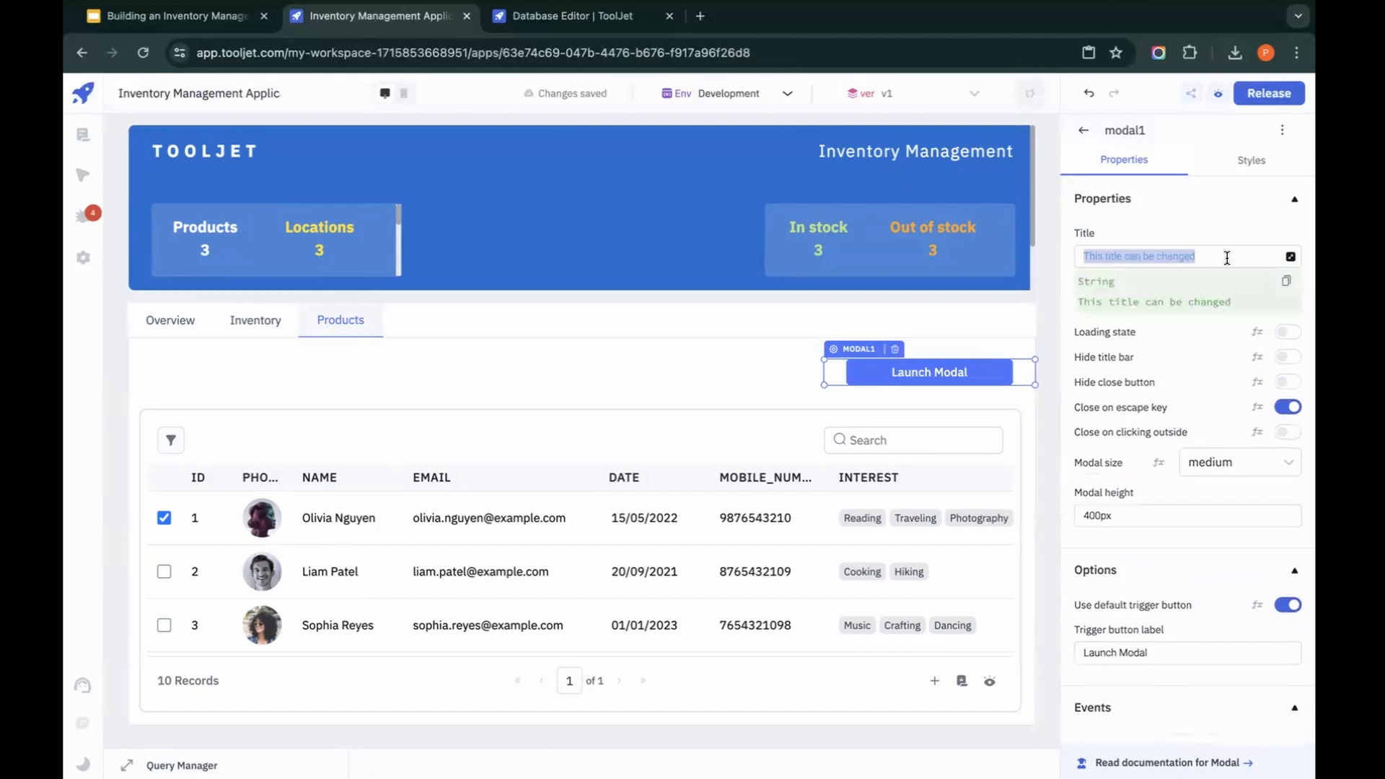
text(Add product)
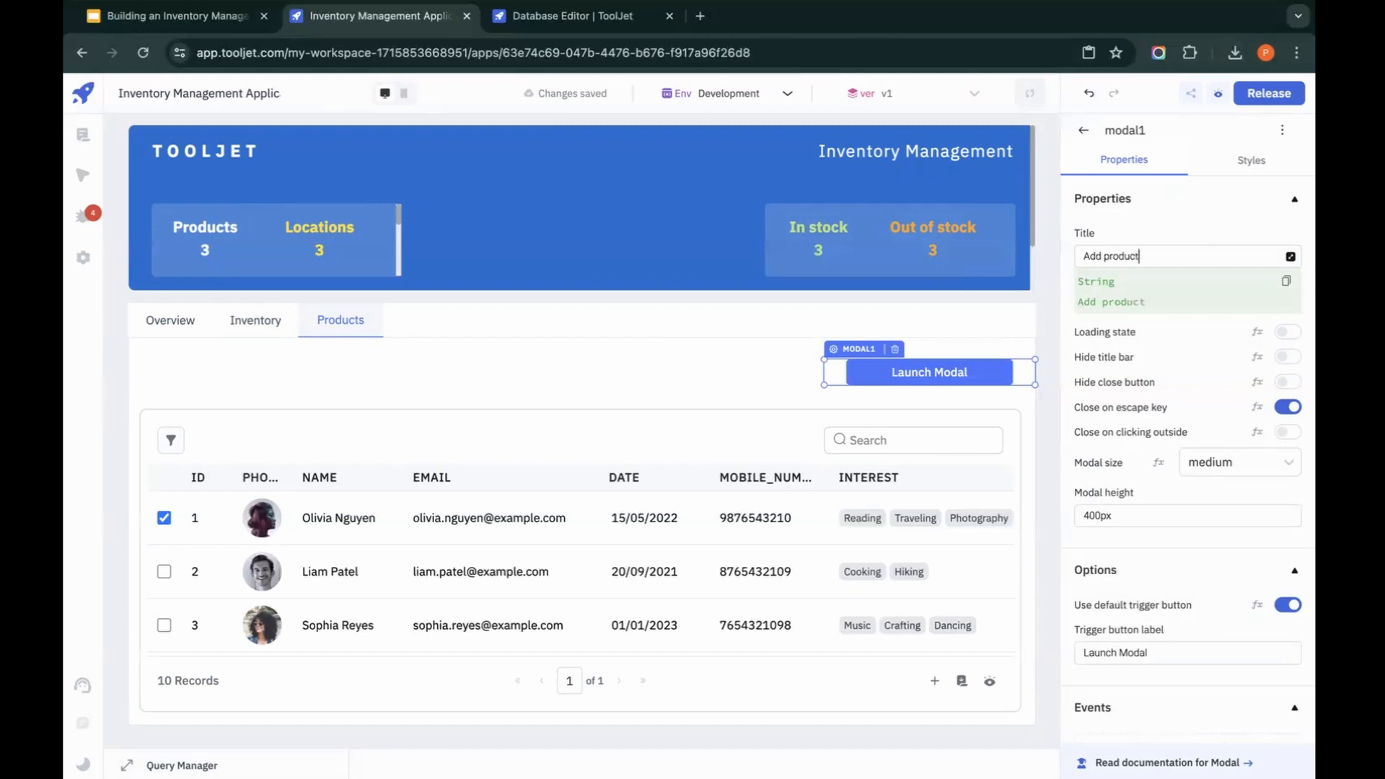
key(ctrl+a)
key(ctrl+c)
click(1176, 653)
key(ctrl+a)
key(ctrl+v)
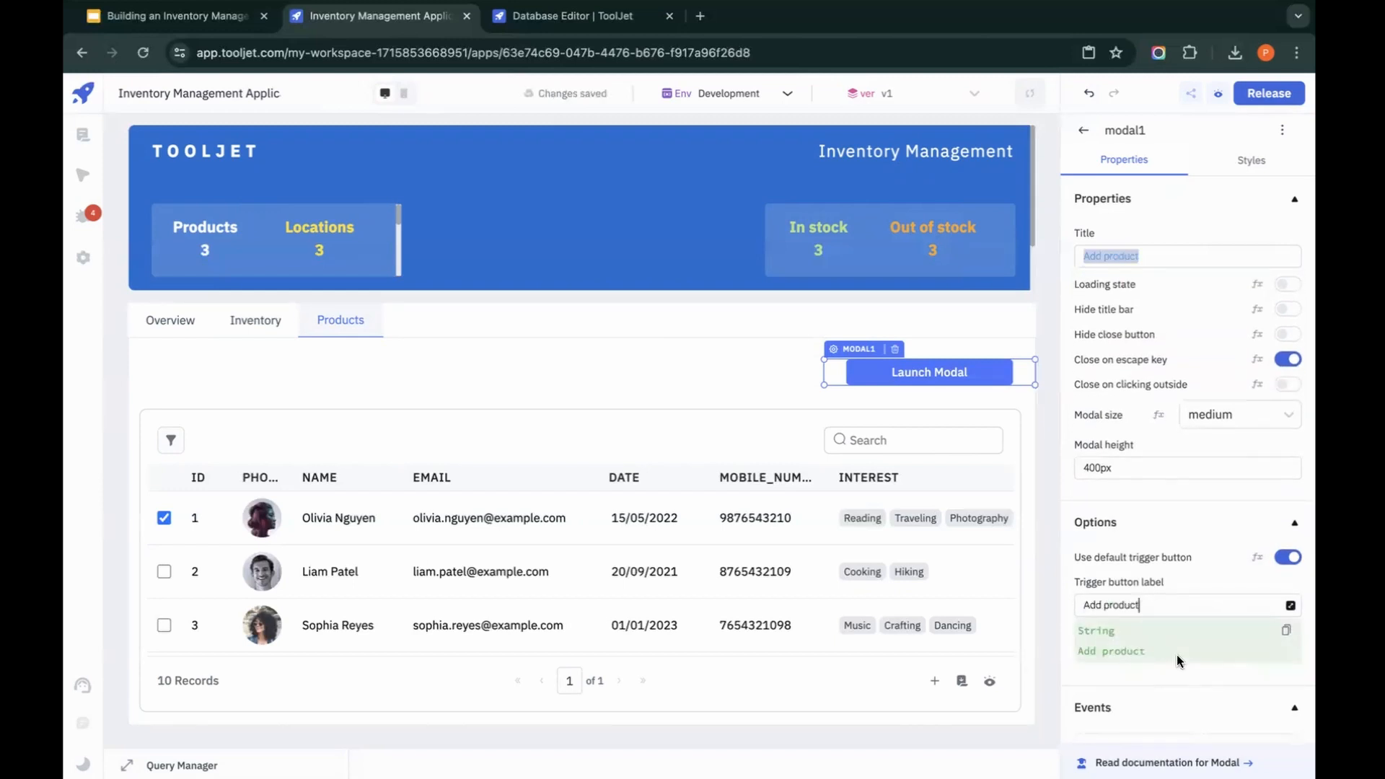
click(711, 368)
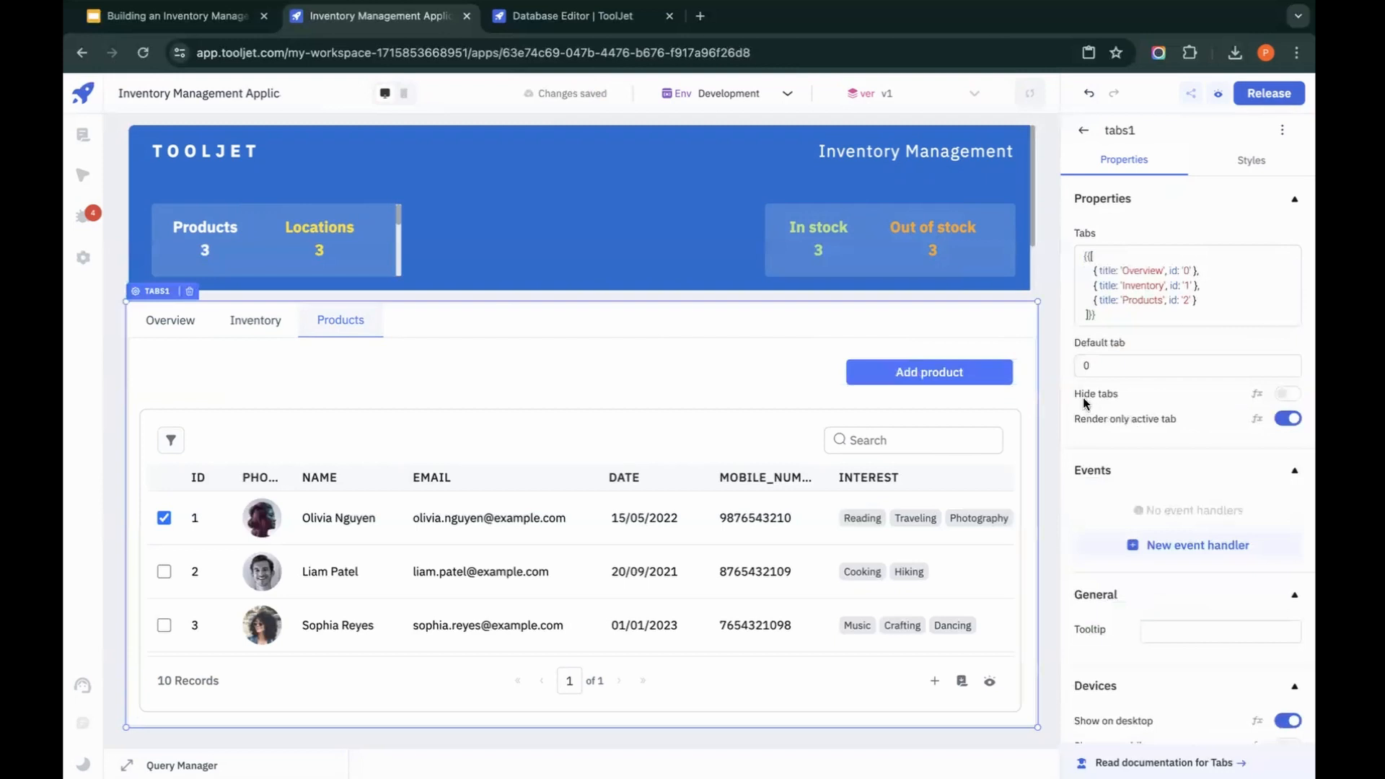
Step: Open the Add product modal, set its size to small and its height to 300px, and close it
click(944, 380)
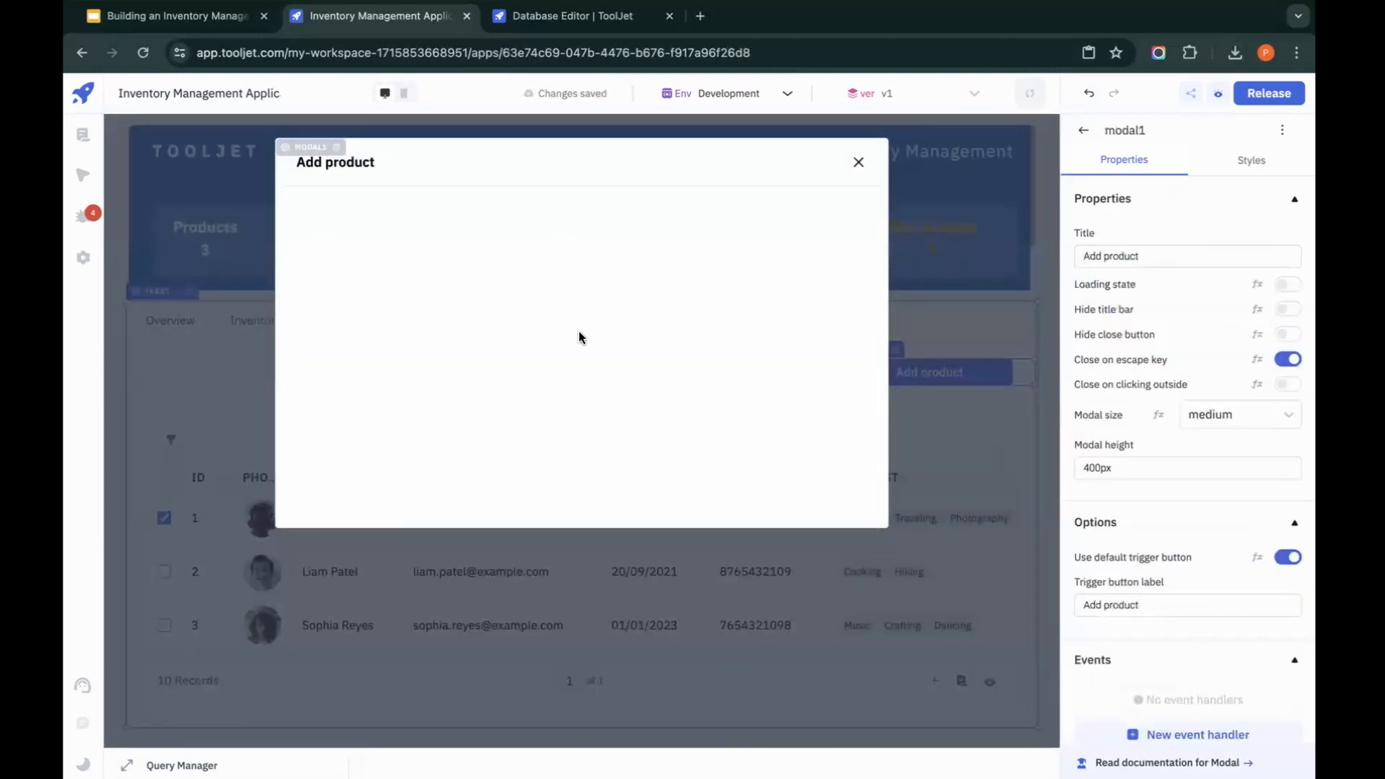
click(1084, 130)
drag(1261, 330, 625, 299)
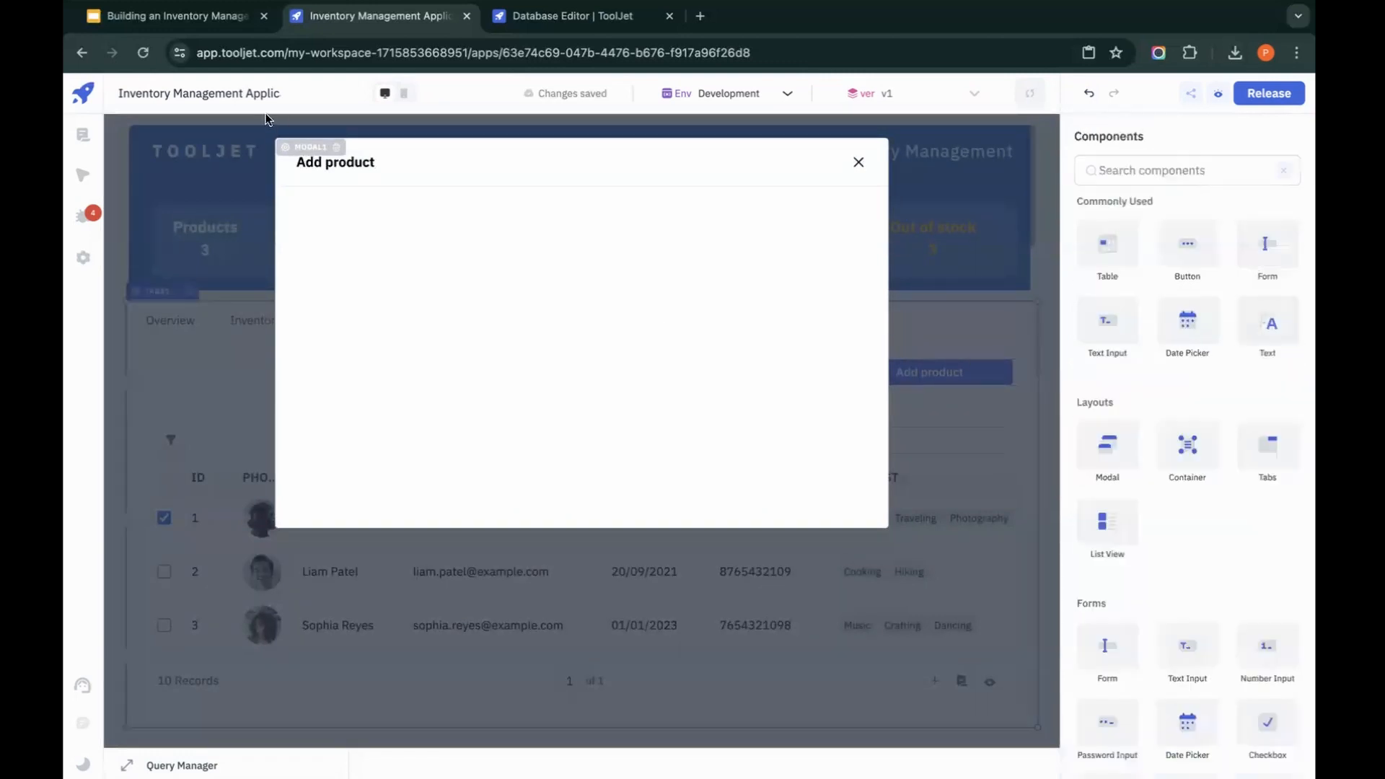
click(288, 147)
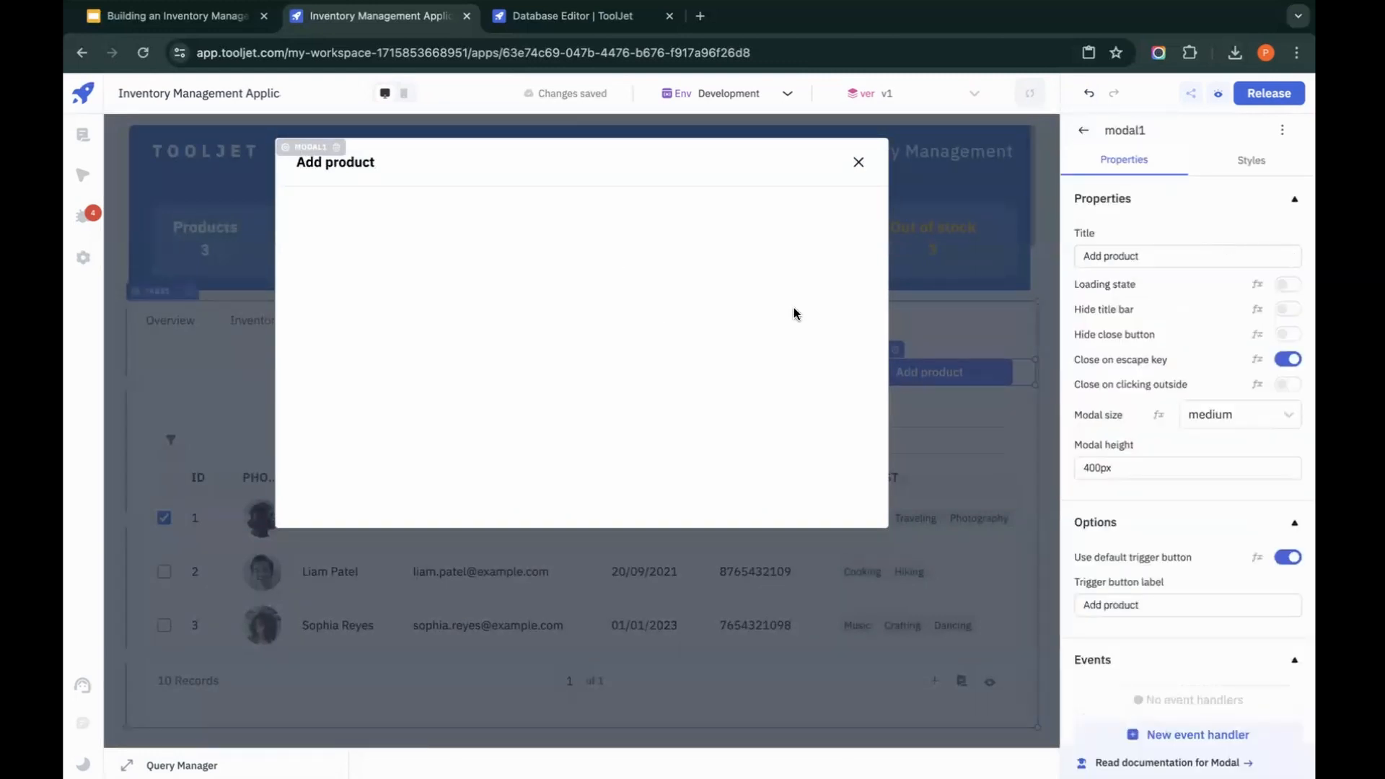
click(1205, 414)
click(1206, 446)
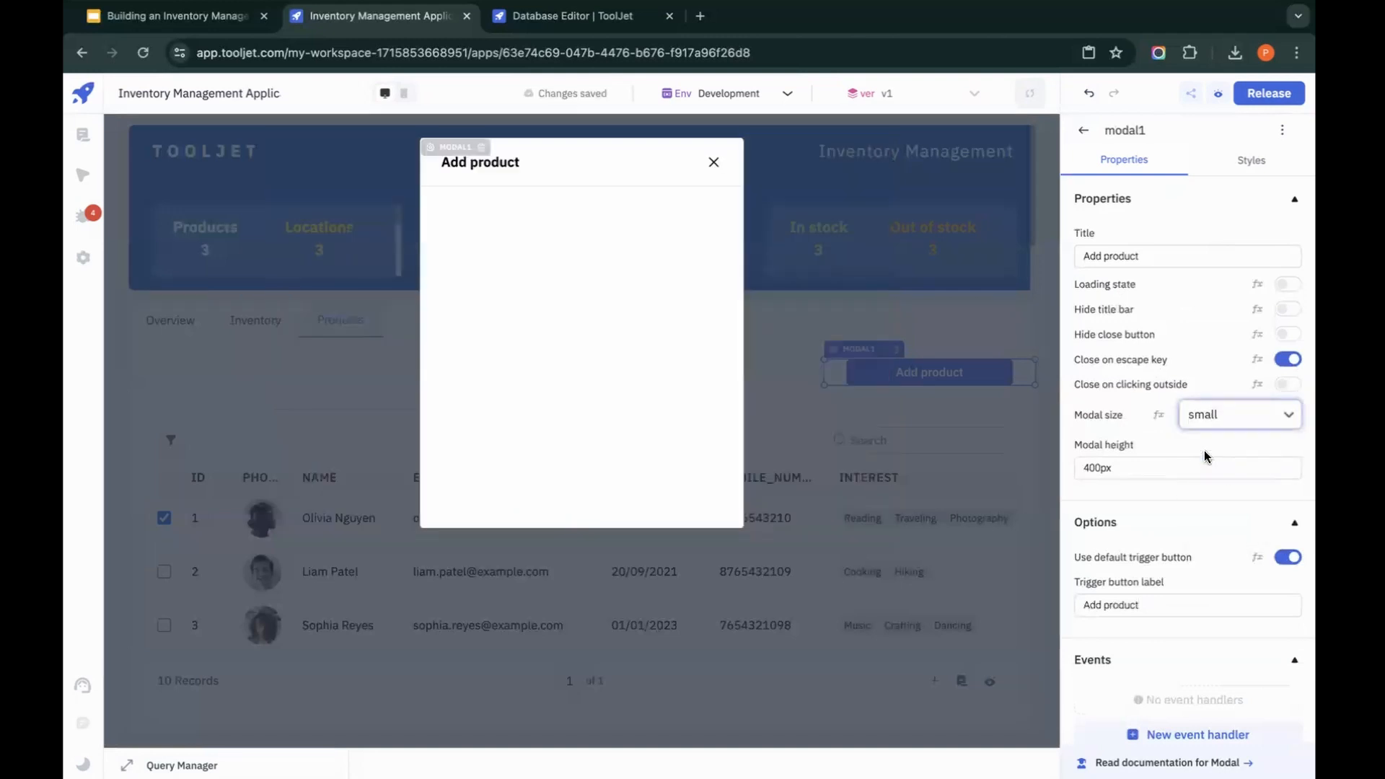
click(1094, 466)
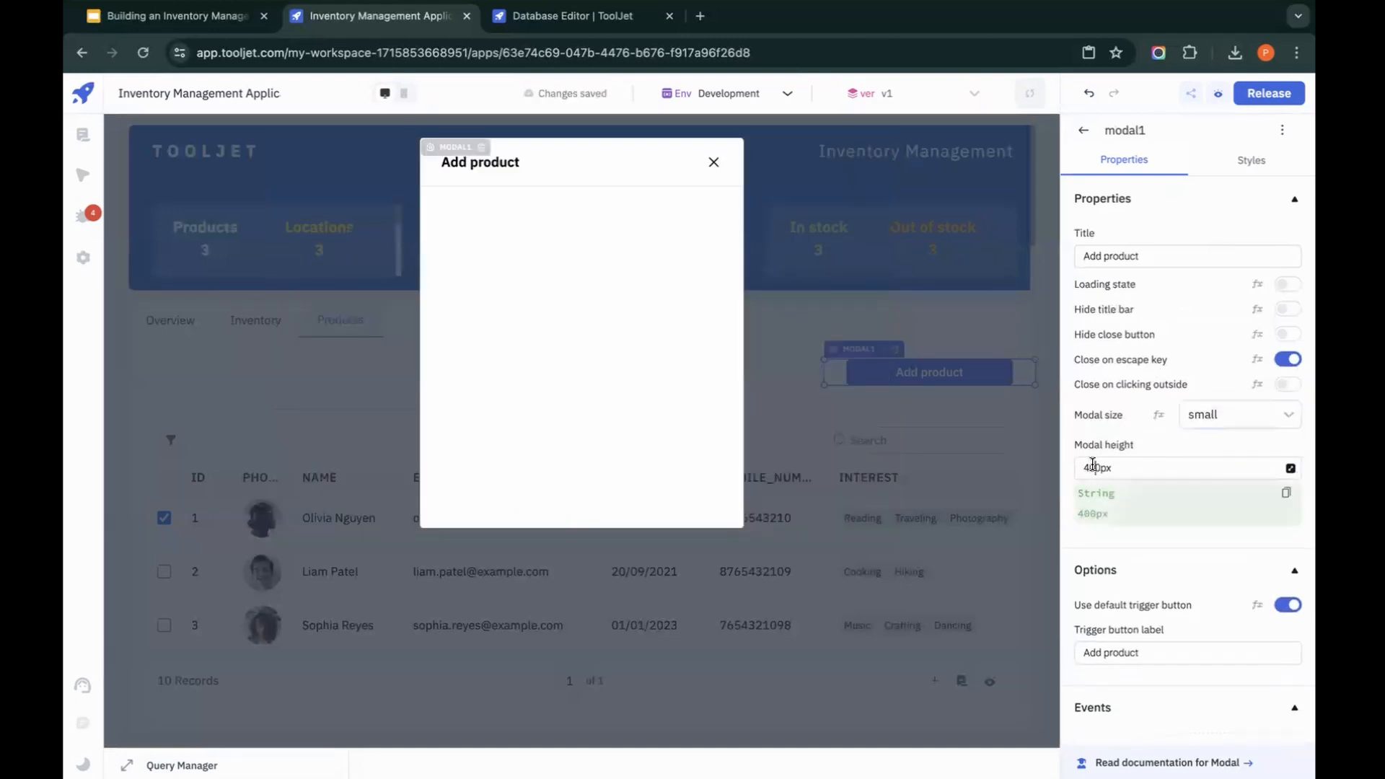
key(BackSpace)
text(3)
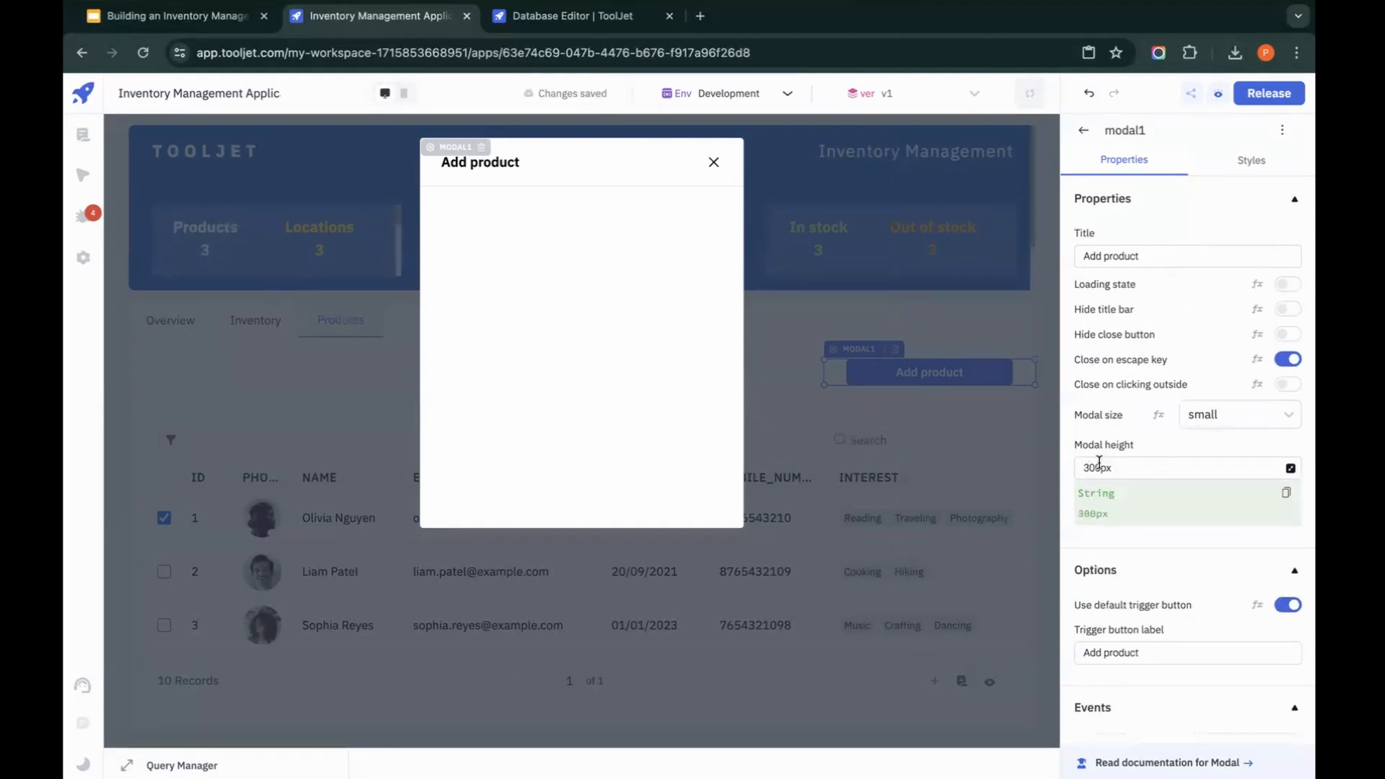
click(779, 357)
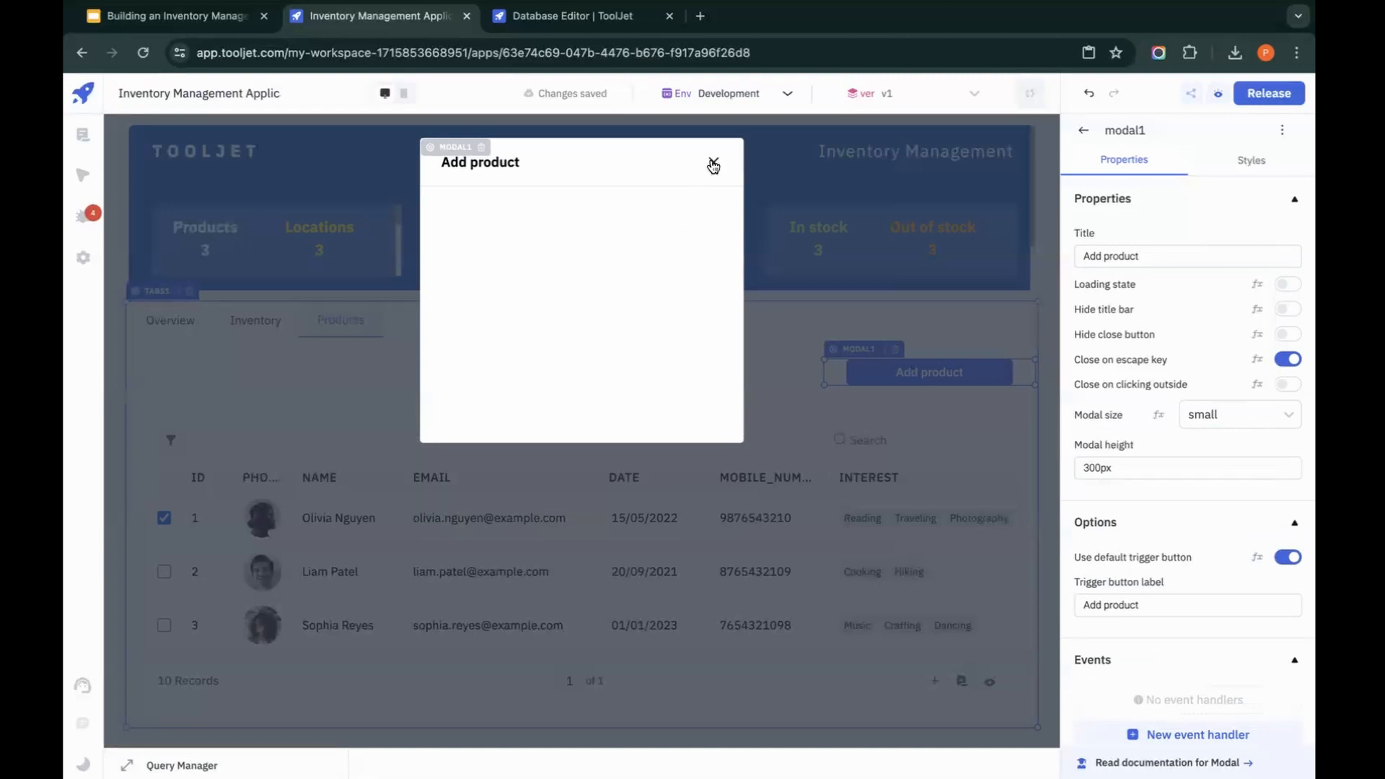
click(712, 166)
Step: Copy the Add product modal and paste it into the Inventory tab
key(ctrl+c)
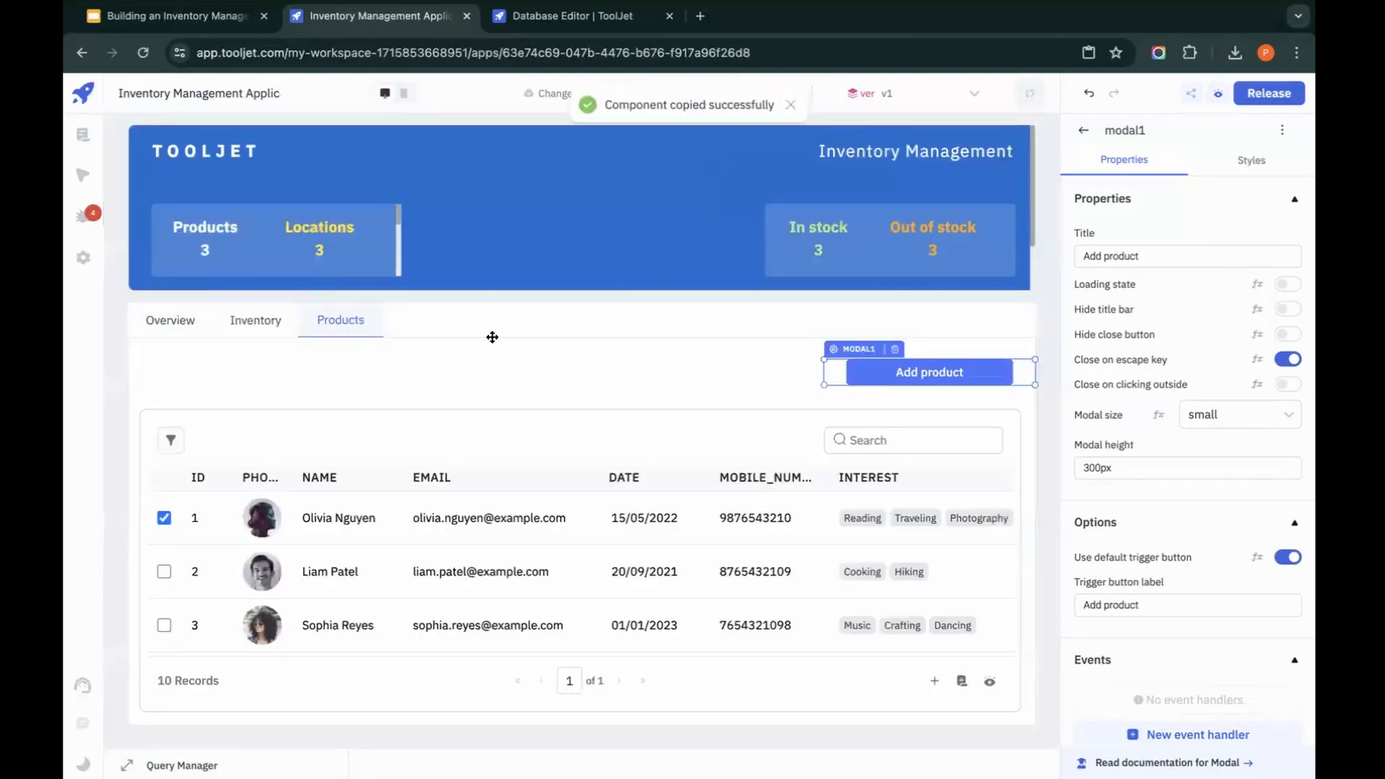
click(412, 358)
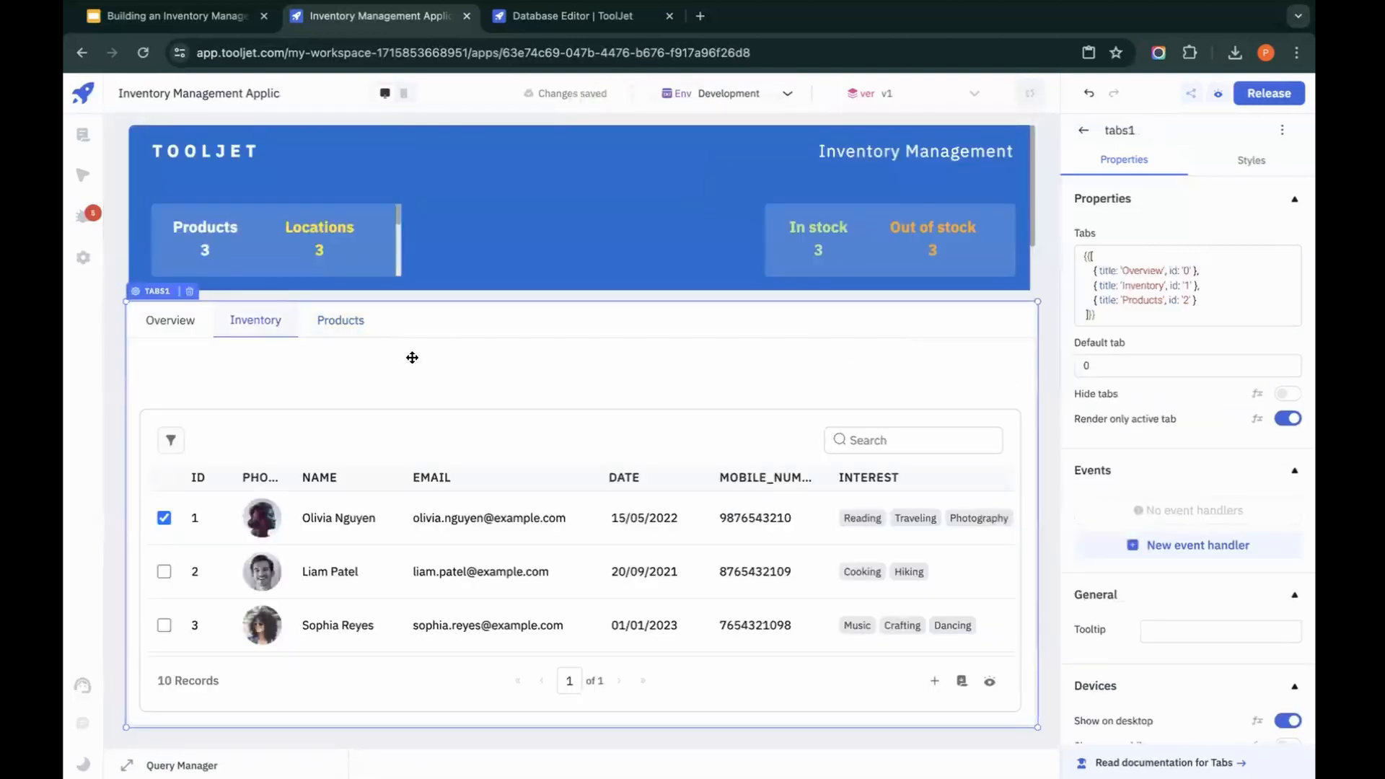
key(ctrl+v)
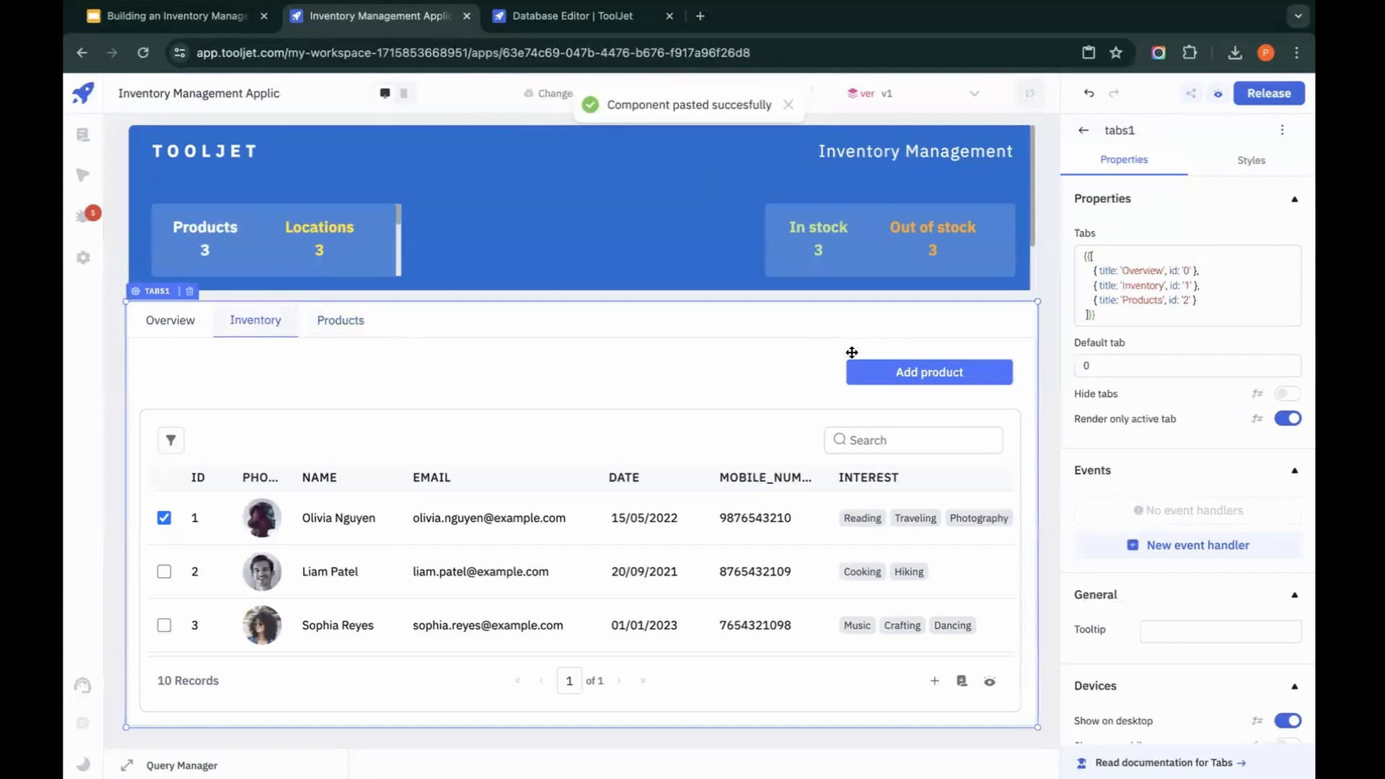
Step: Change the title and trigger button label of the Inventory tab's modal to Add Inventory, and check the modal by opening and closing it
click(852, 352)
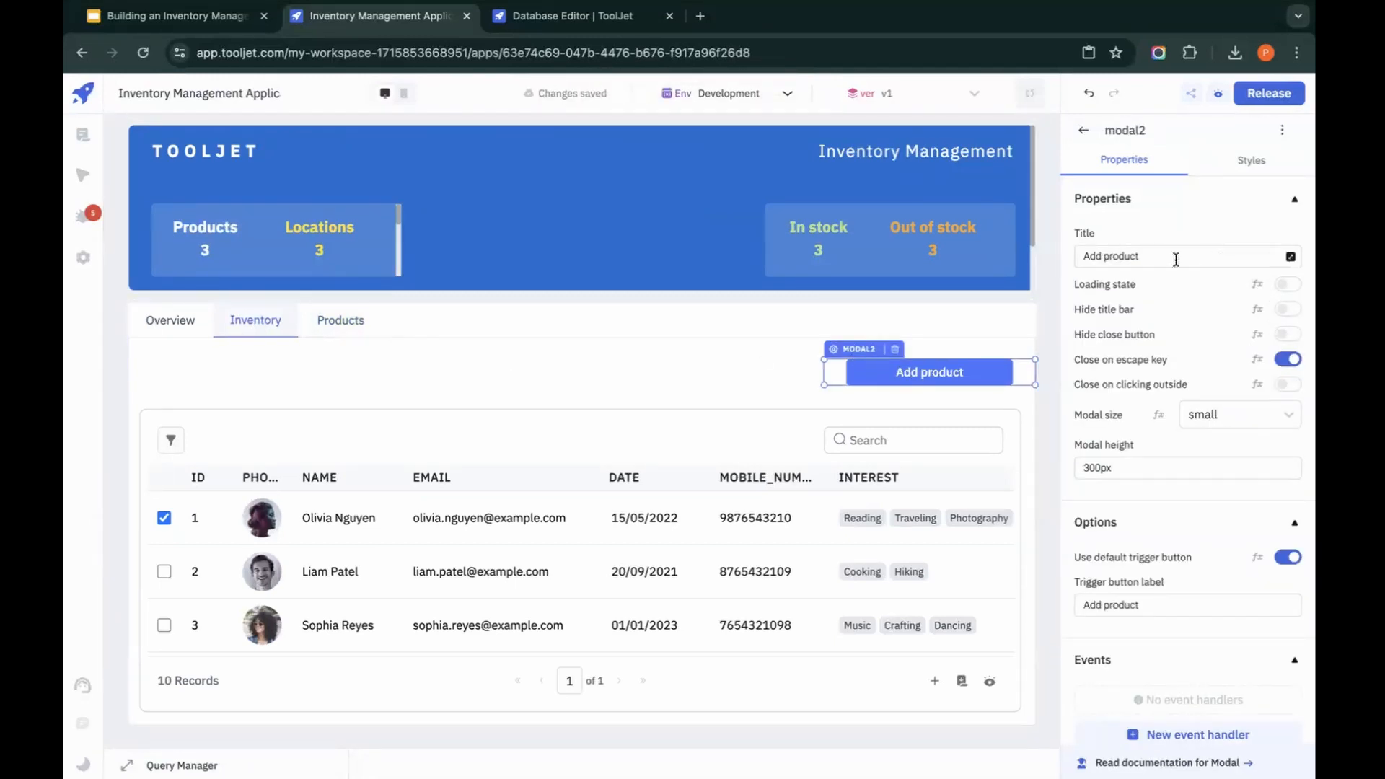
double_click(1176, 260)
text(Inve)
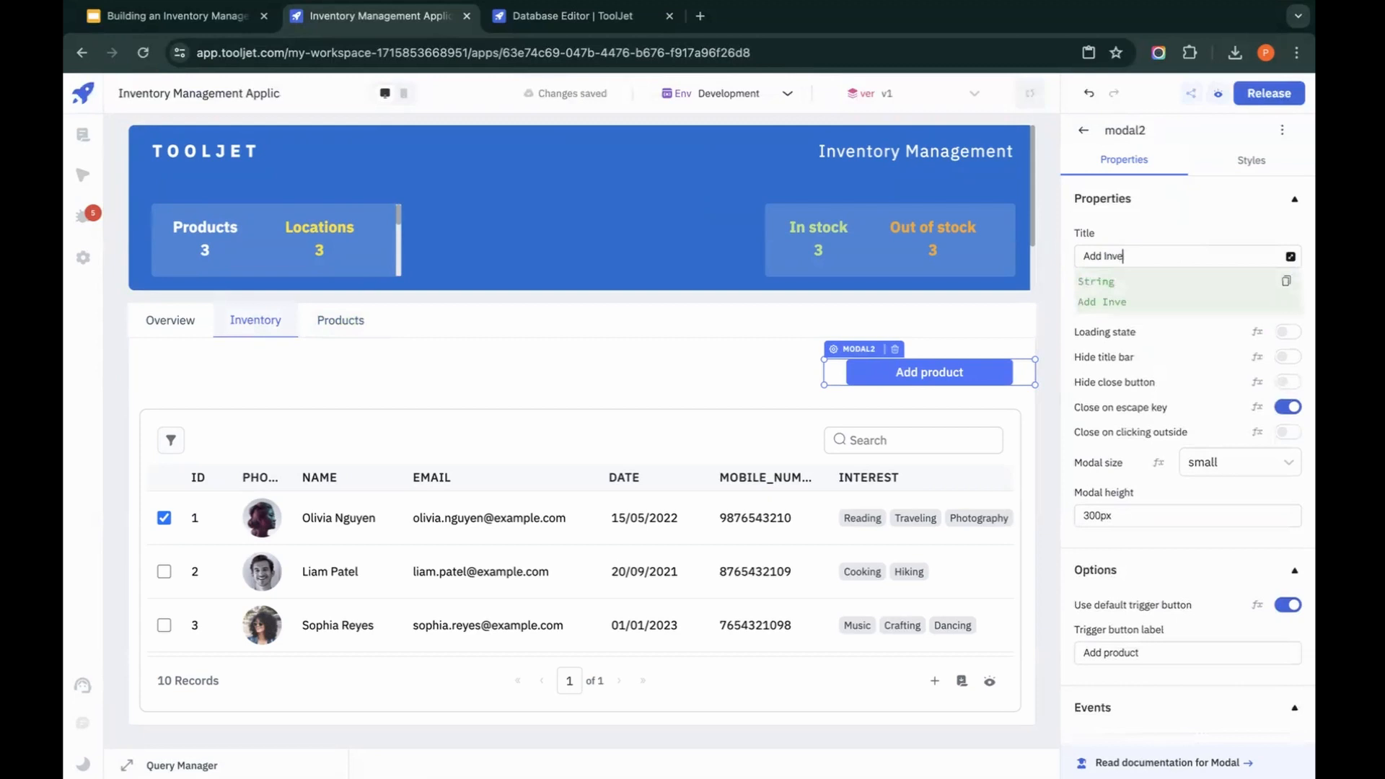
key(ctrl+a)
click(1204, 655)
key(ctrl+a)
key(ctrl+v)
click(733, 380)
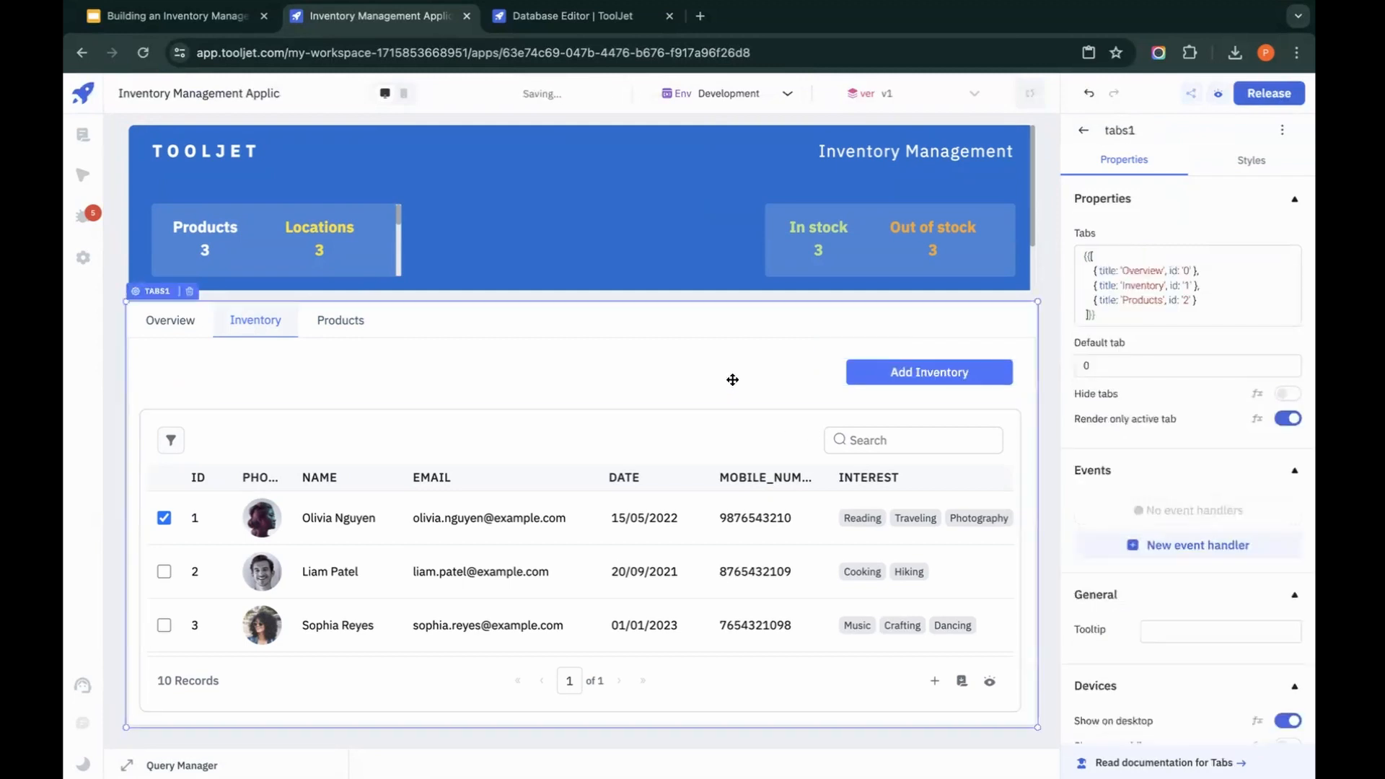
click(898, 373)
click(714, 161)
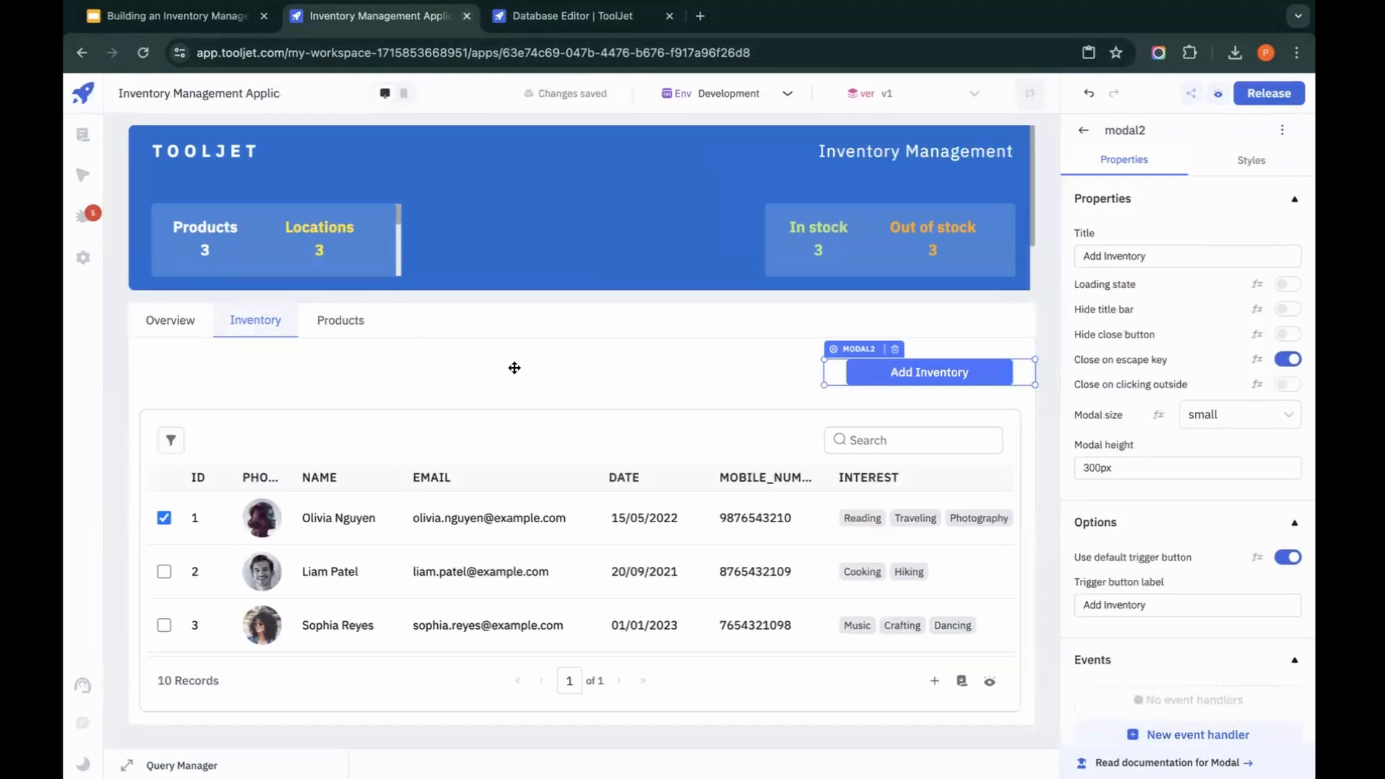
Step: Select the Products tab's table and create a ToolJet DB query named getProducts
click(349, 322)
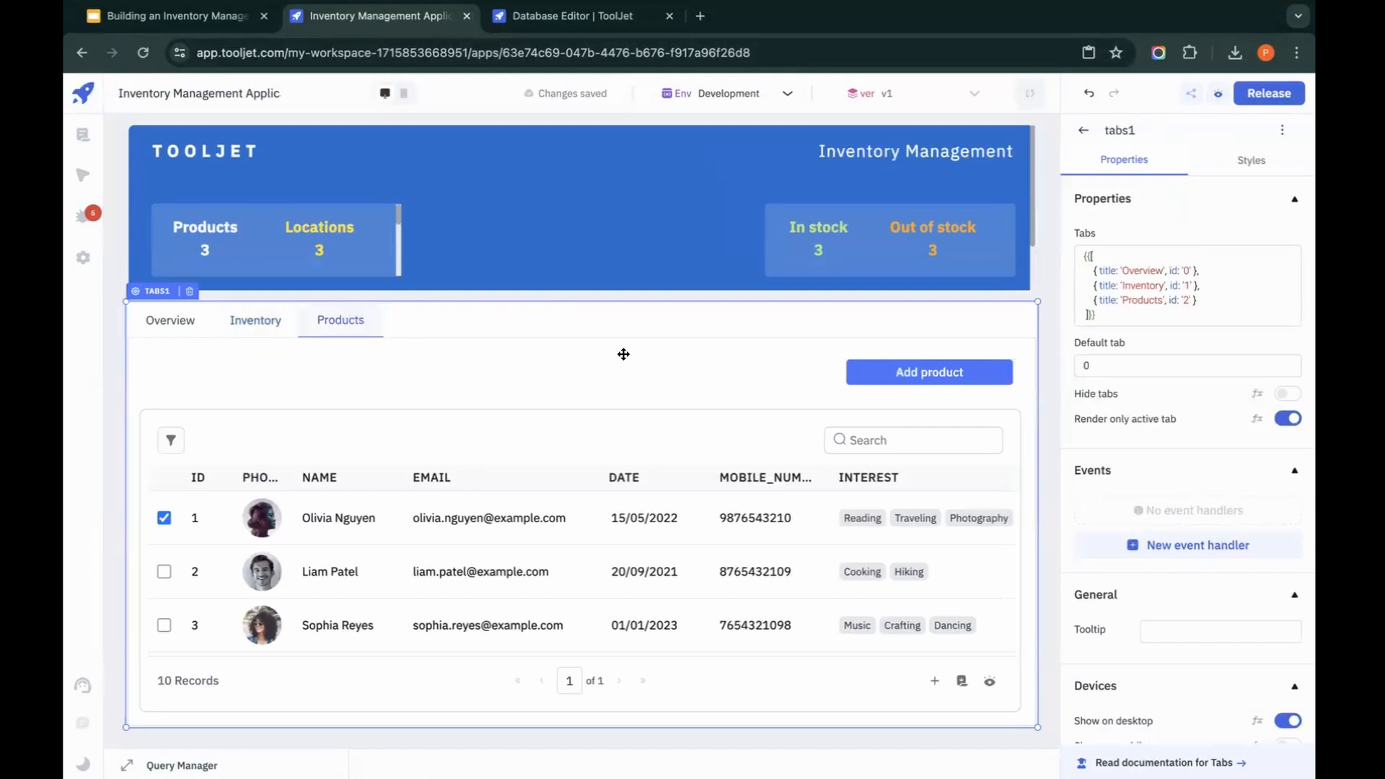
click(537, 427)
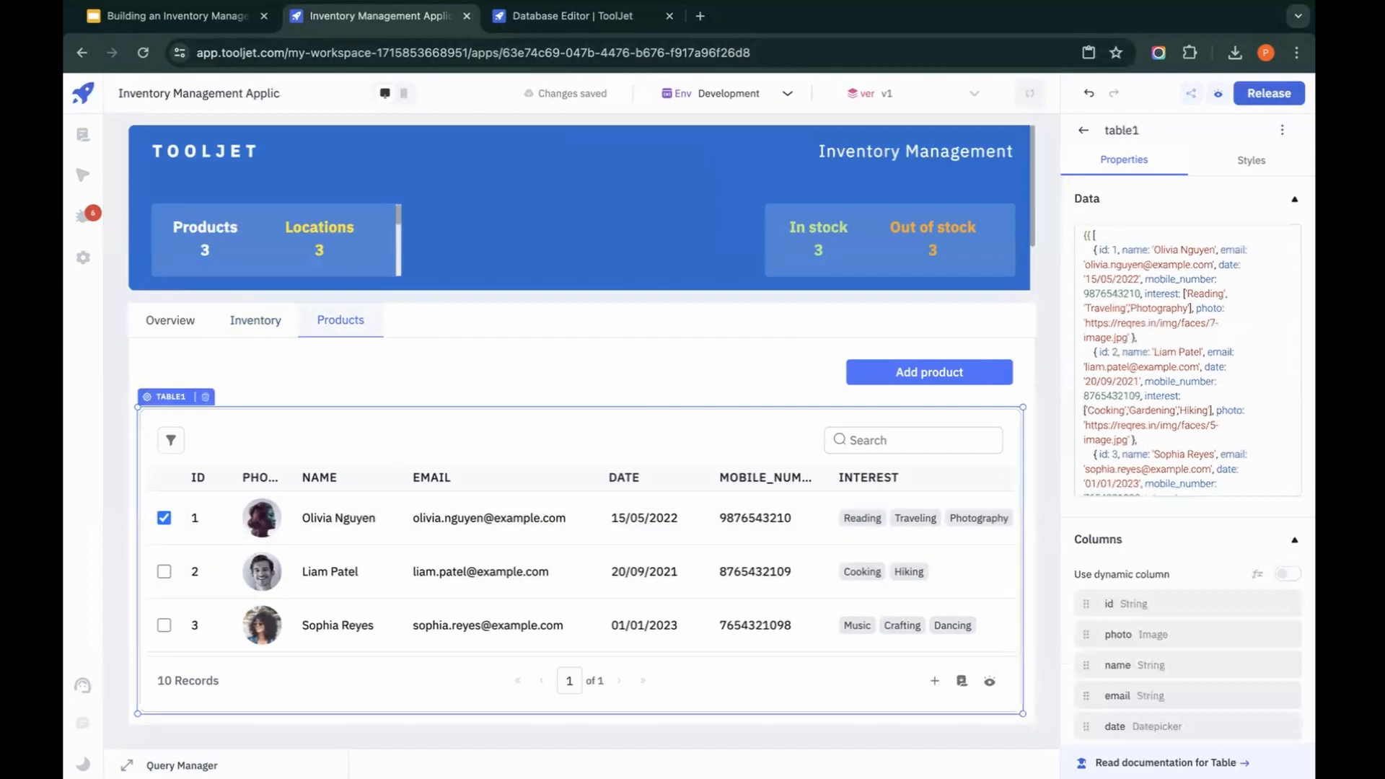
click(182, 766)
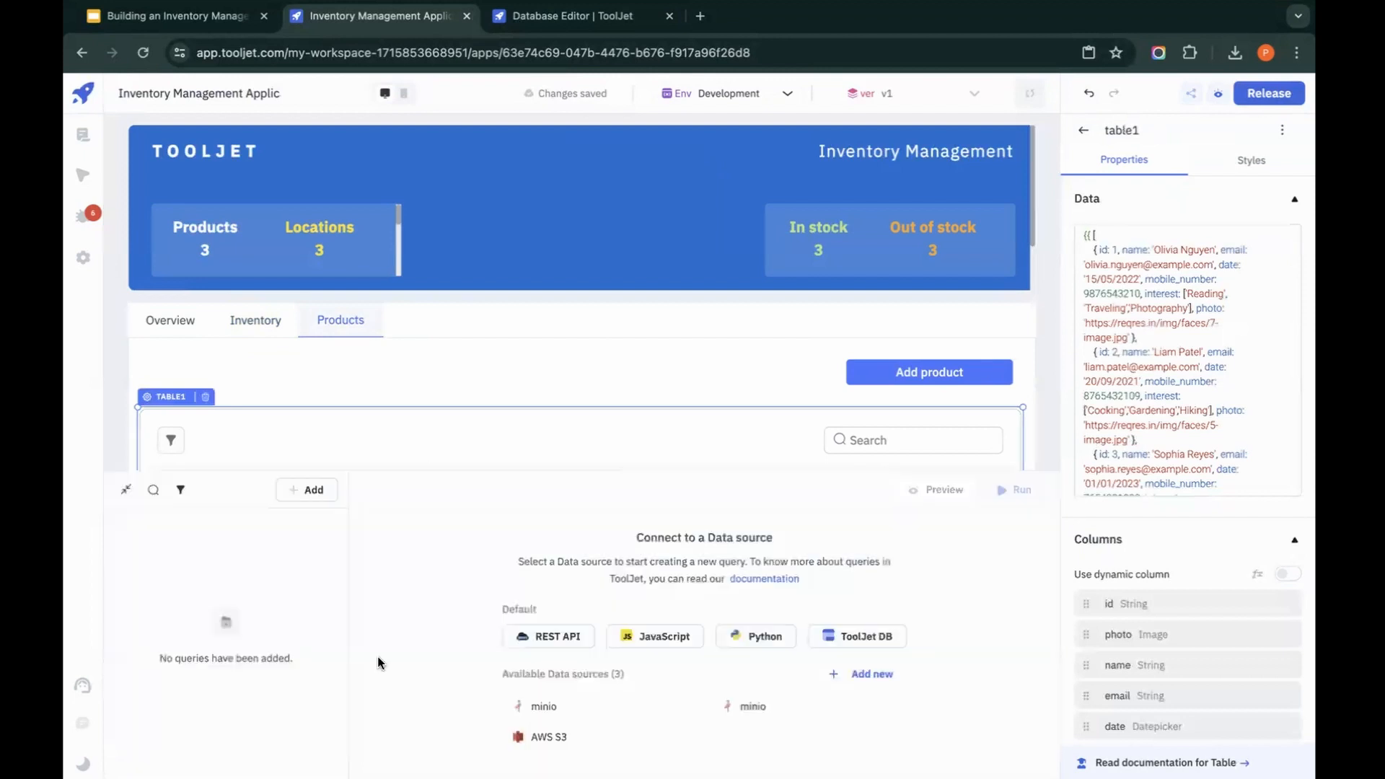
click(834, 630)
text(getProducts)
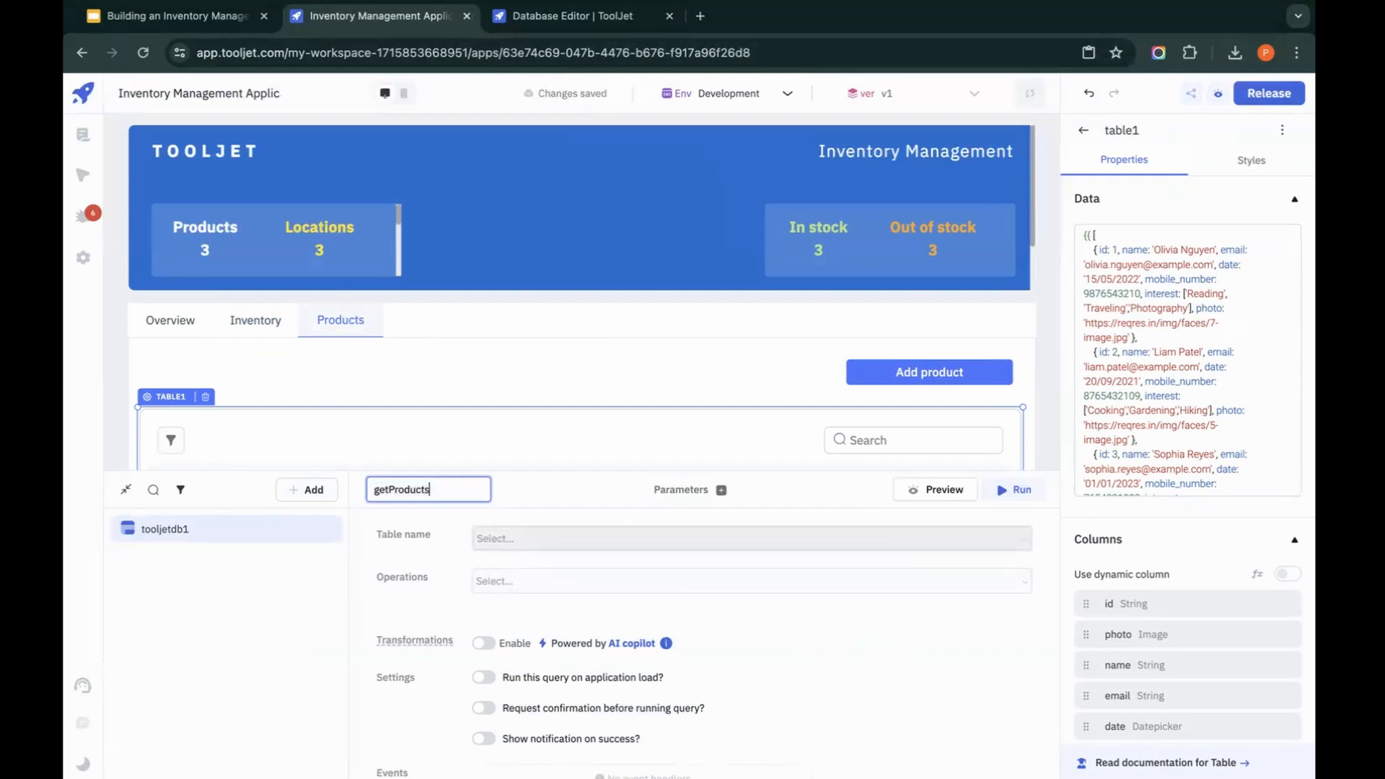
Step: Configure the getProducts query to use the product table with the List rows operation
click(591, 542)
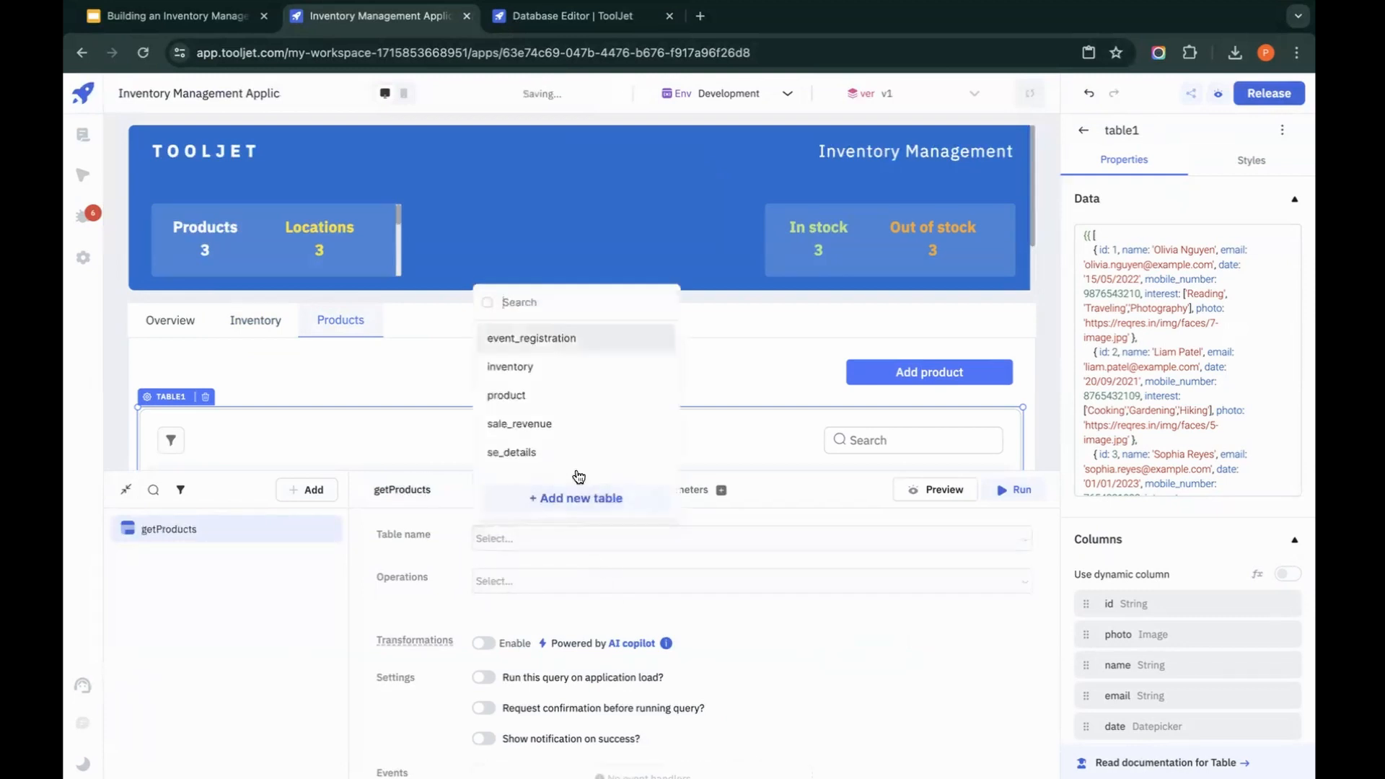
click(534, 397)
click(578, 580)
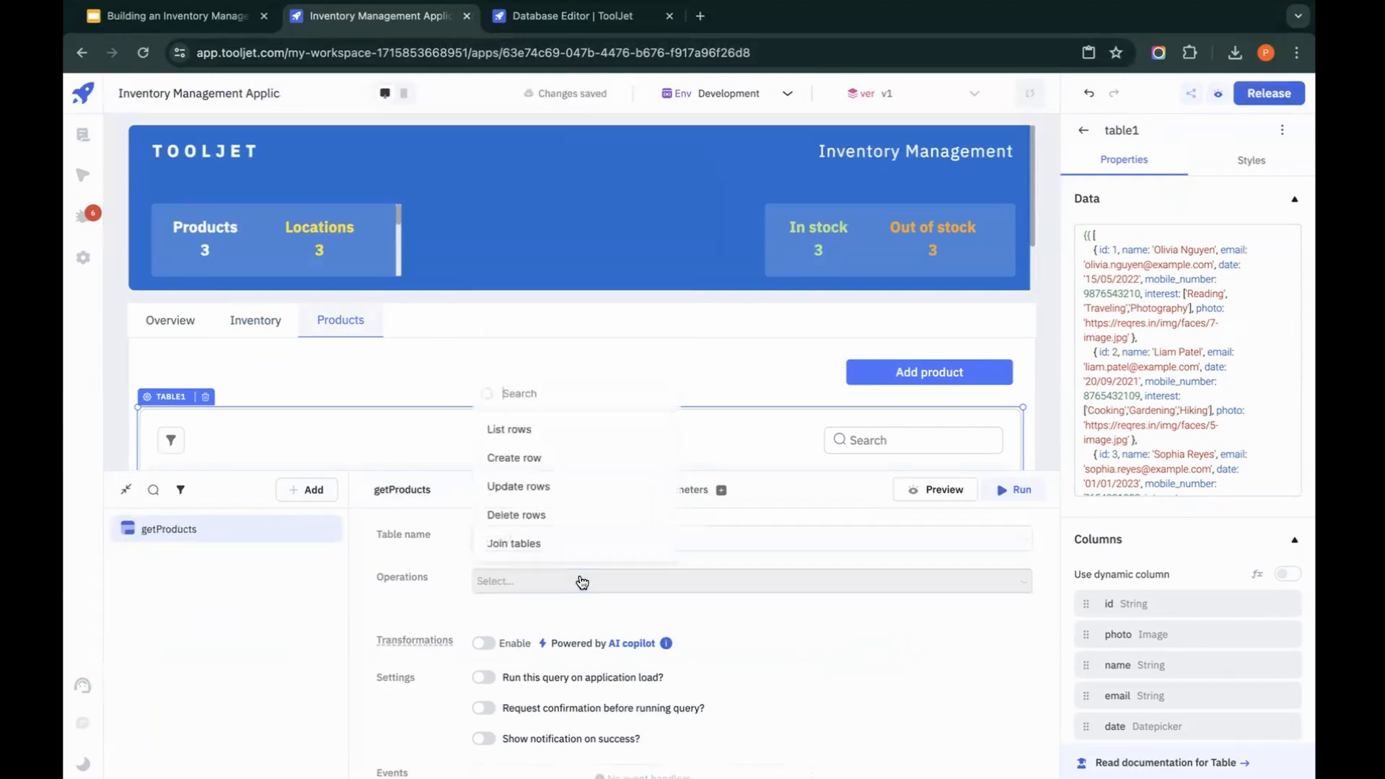
click(563, 437)
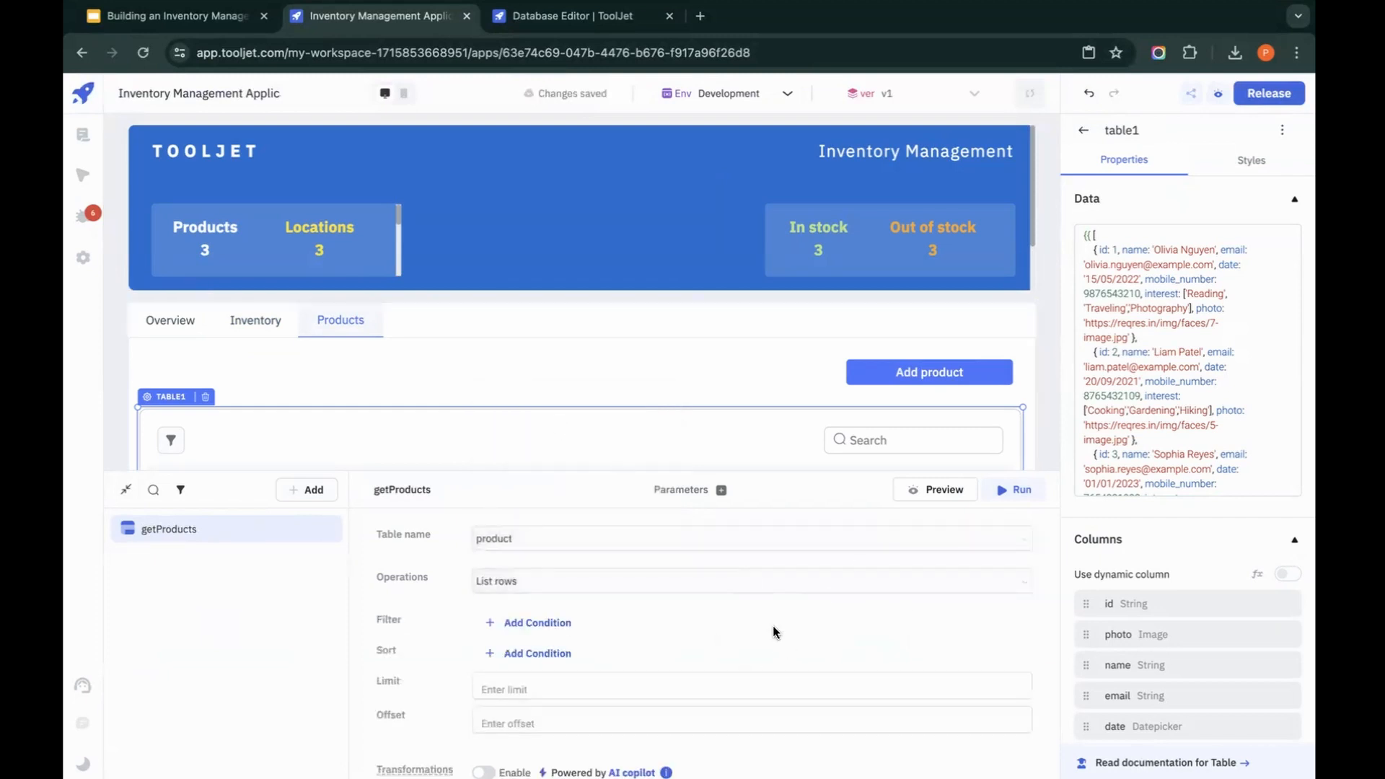
Step: Preview the getProducts query and expand the first returned item to examine its fields
click(955, 491)
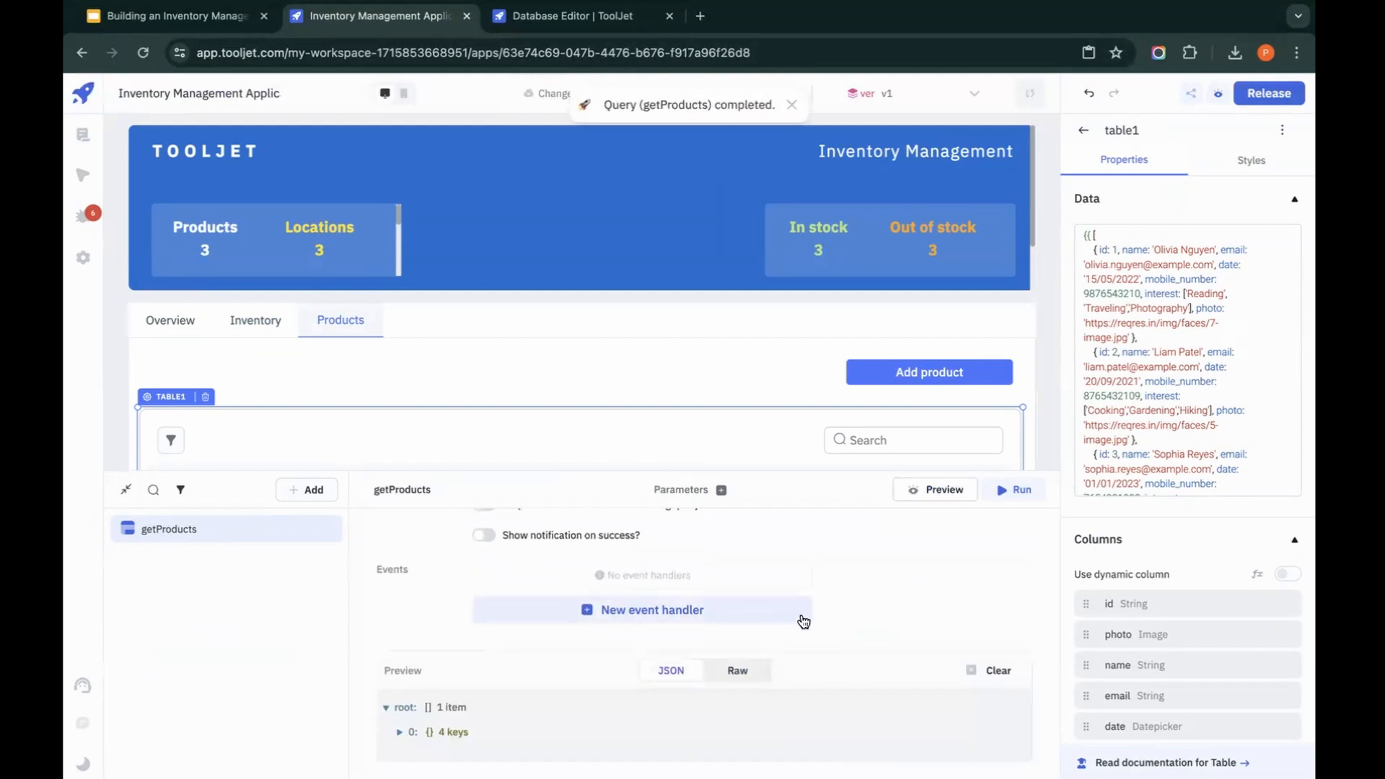
click(399, 730)
scroll(556, 709, down, 1)
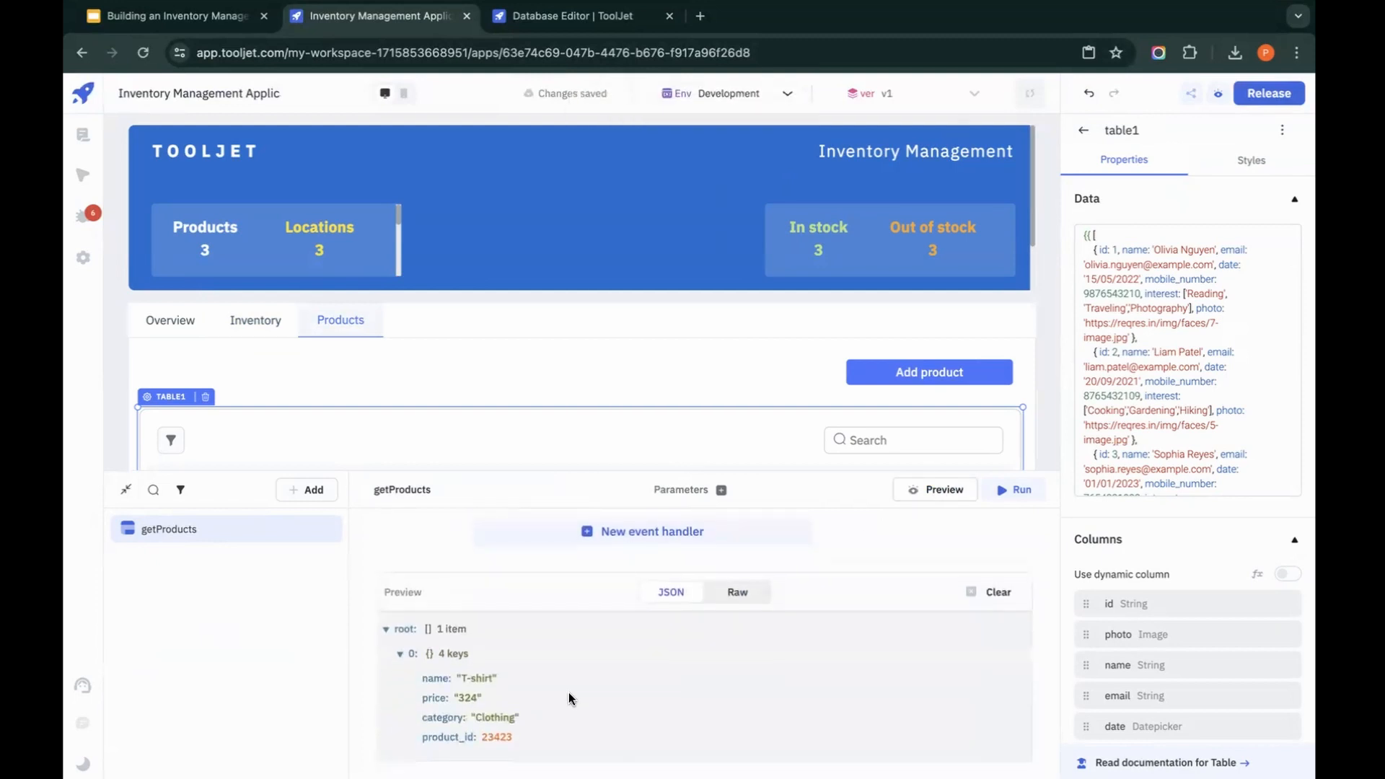
scroll(570, 699, up, 1)
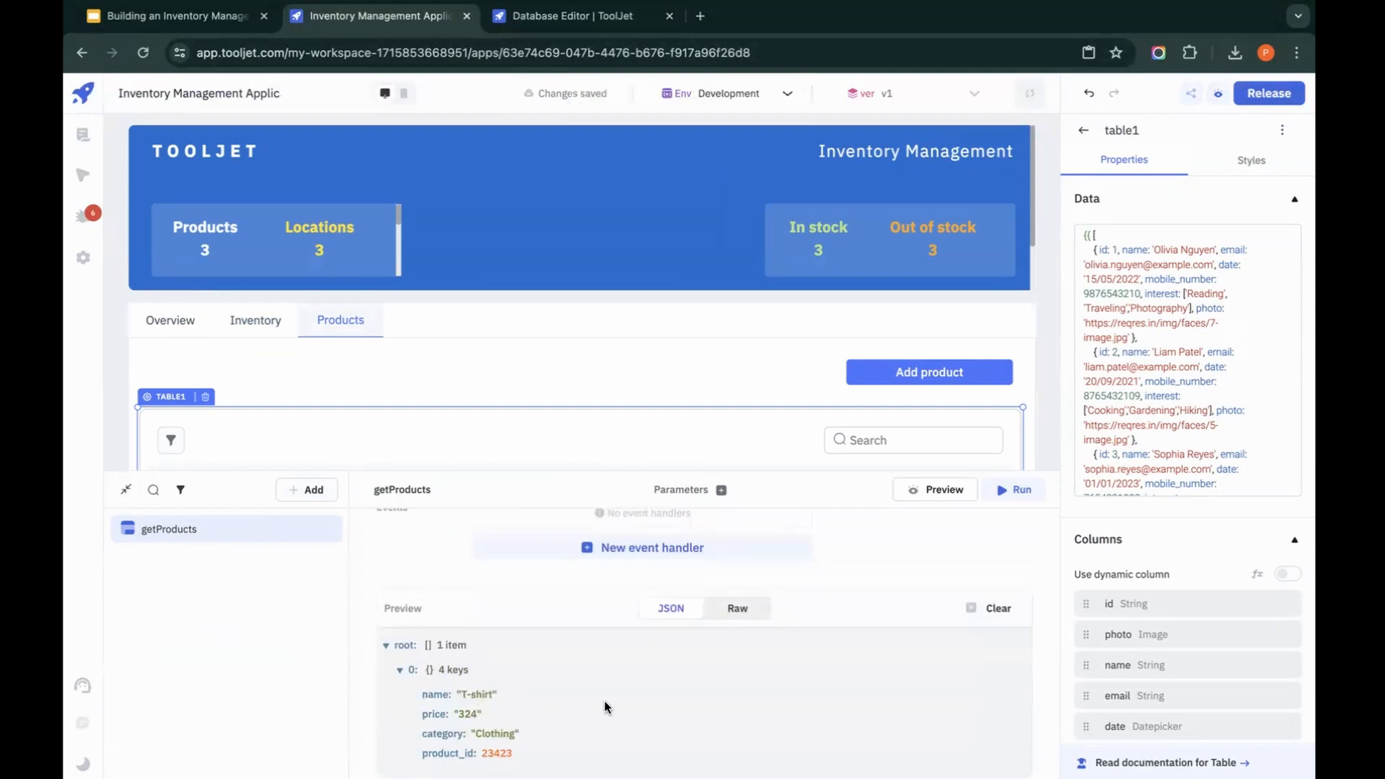
scroll(751, 686, up, 3)
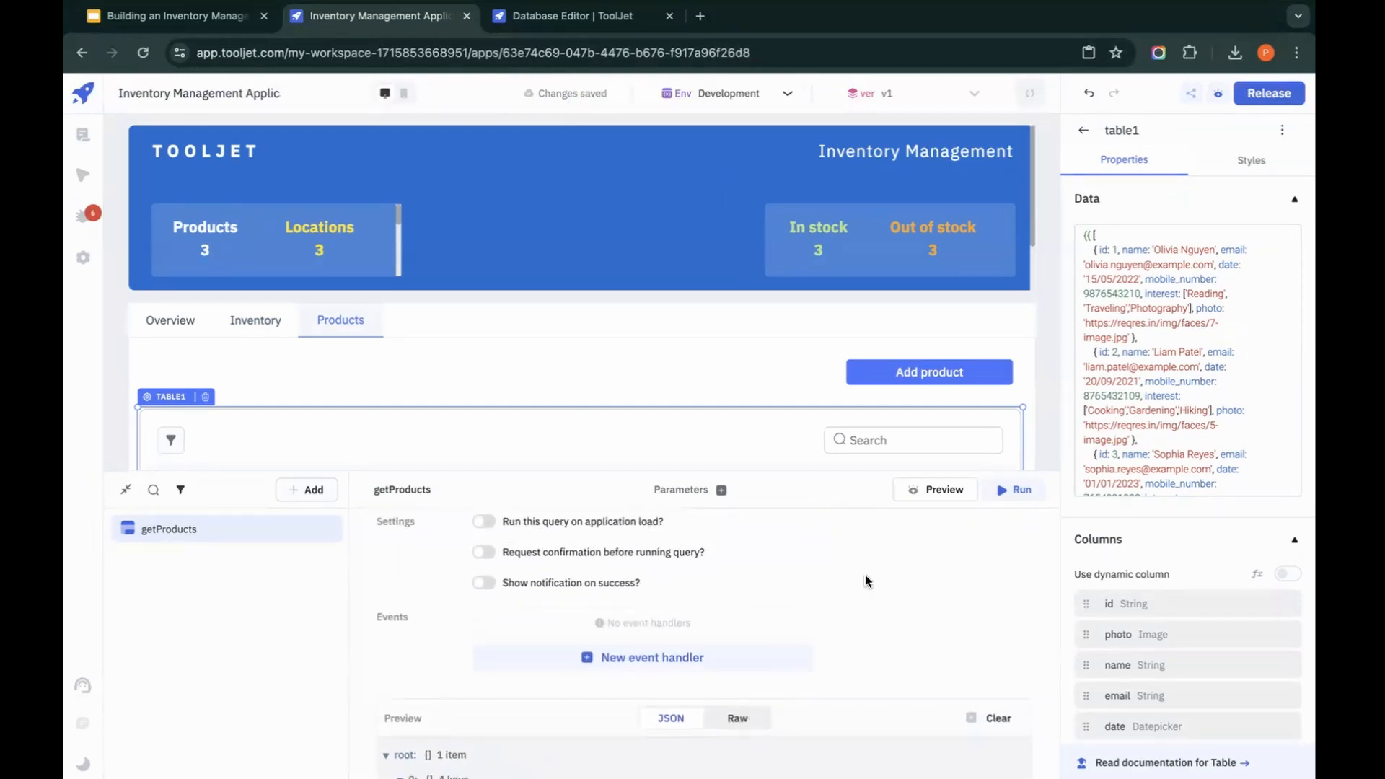
Step: Replace the Products table's data with {{queries.getProducts.data}}, run the getProducts query, and check the table's rows
click(1196, 337)
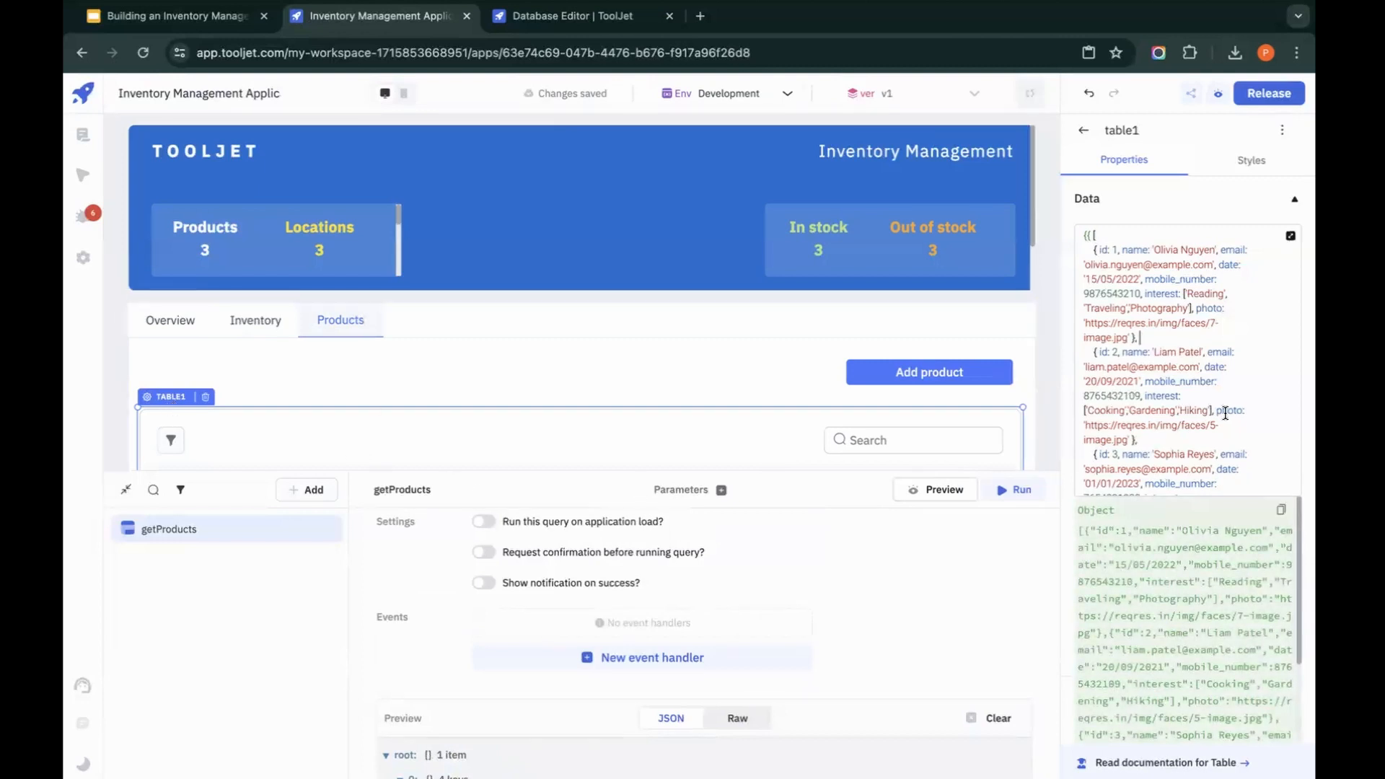
key(ctrl+a)
text({{queries)
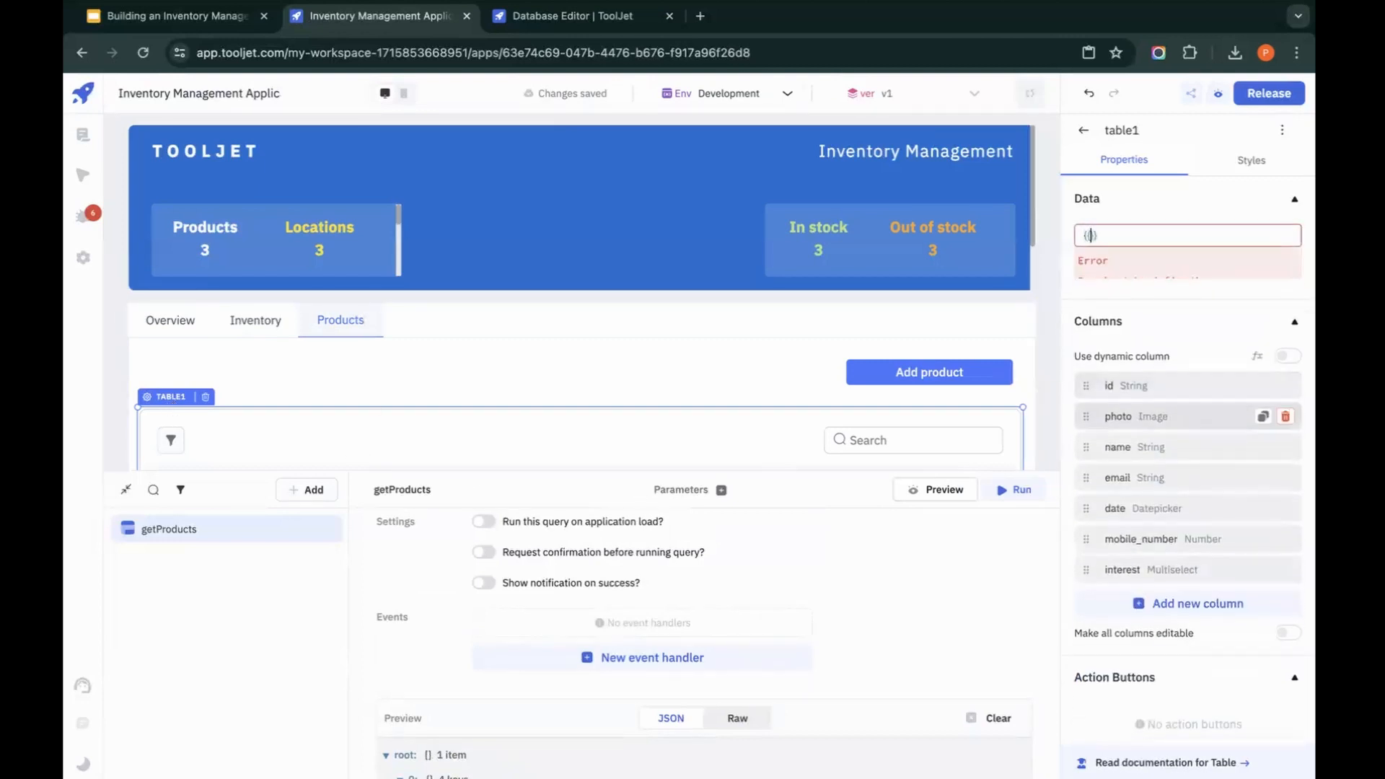
text(.get)
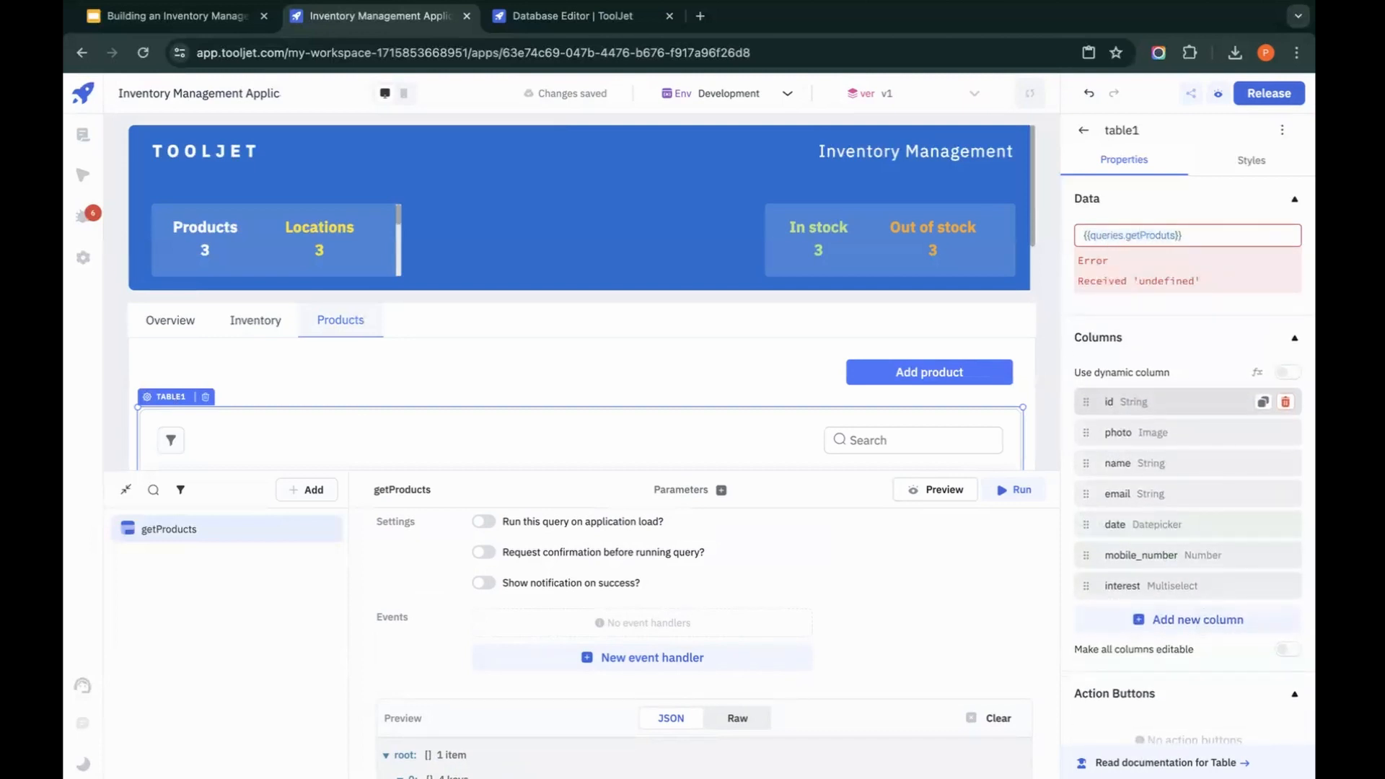
text(Products.dat)
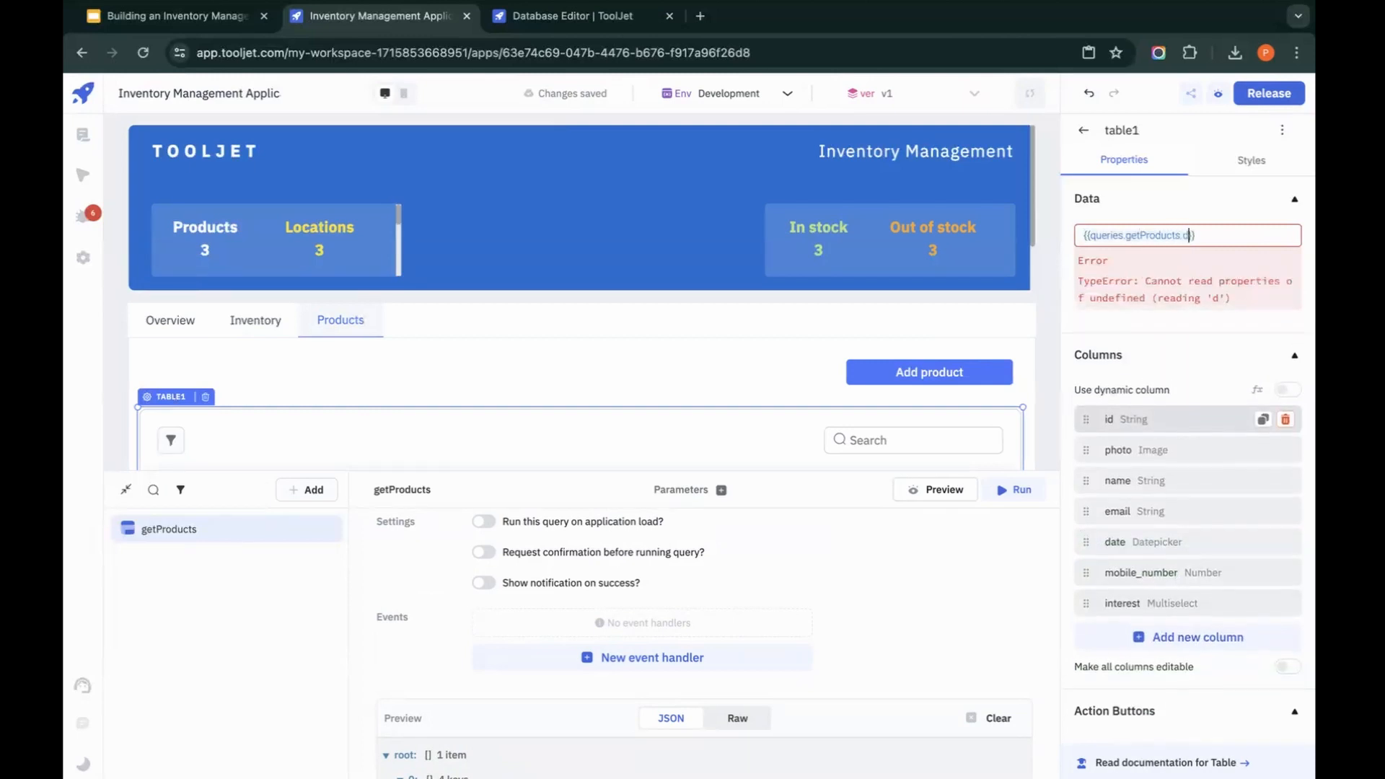
text(a)
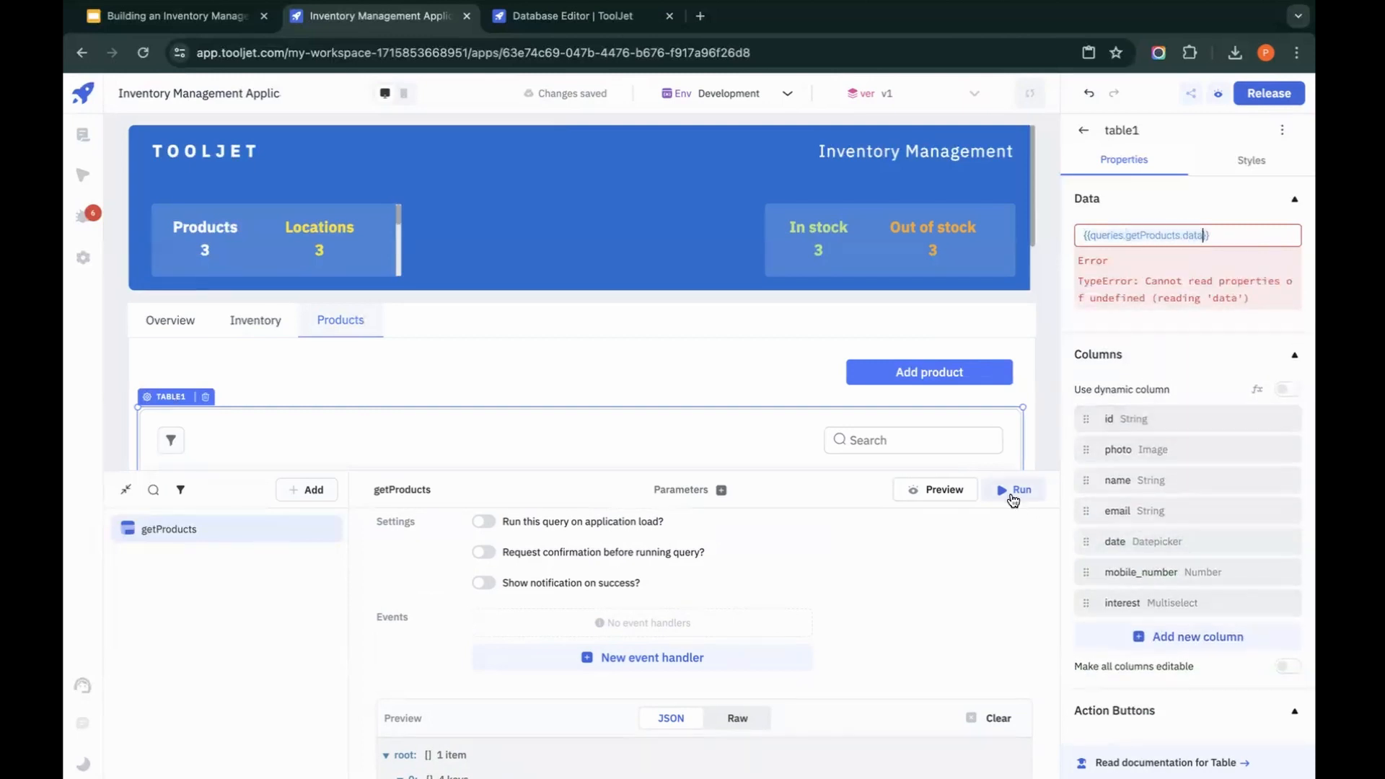
click(1015, 490)
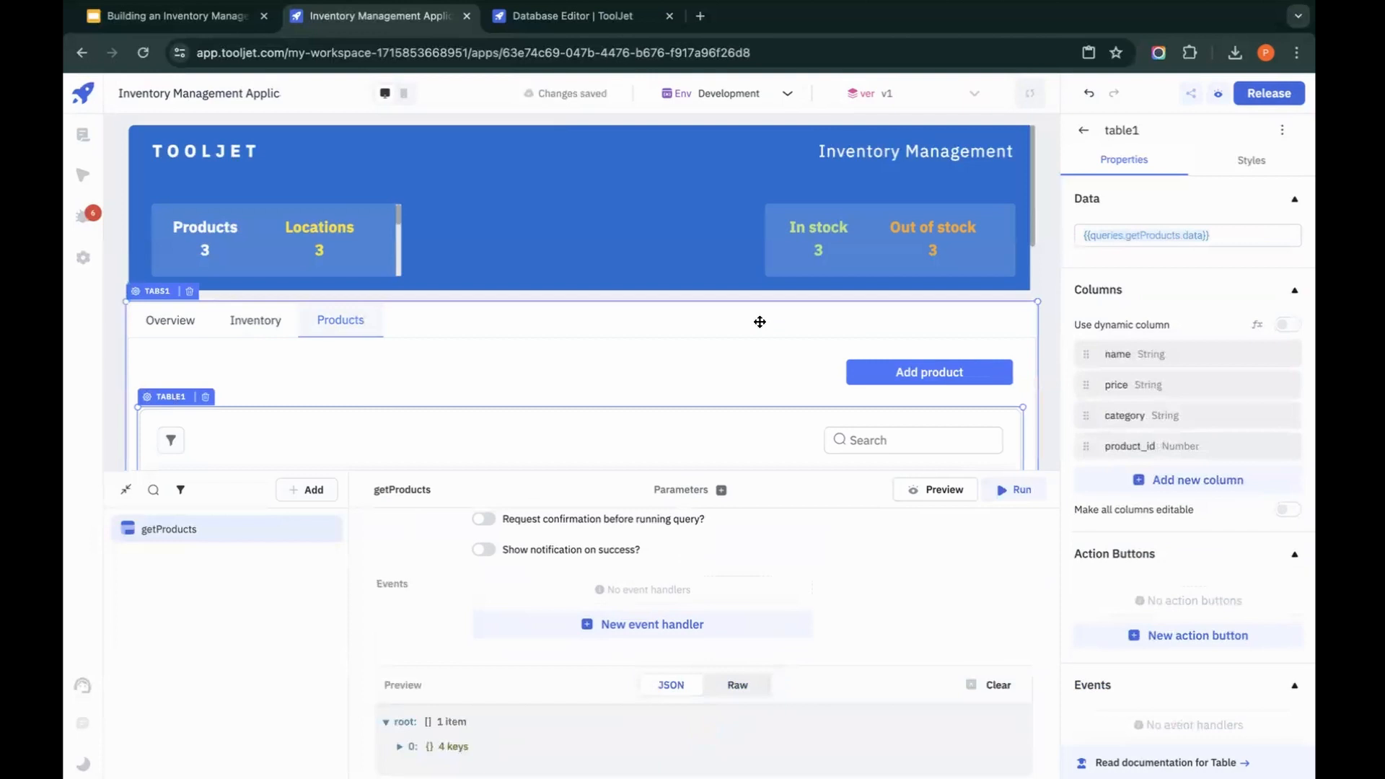
scroll(760, 321, down, 3)
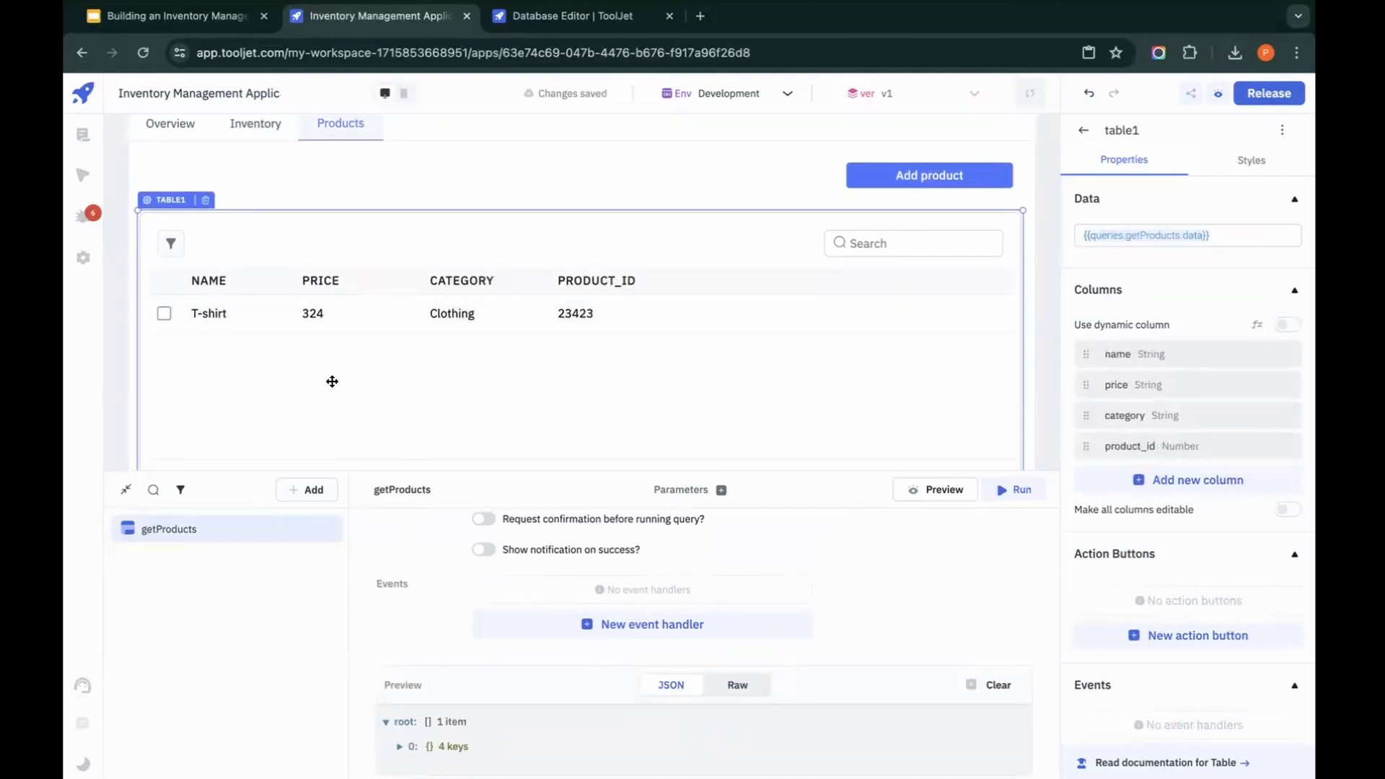
scroll(452, 371, down, 1)
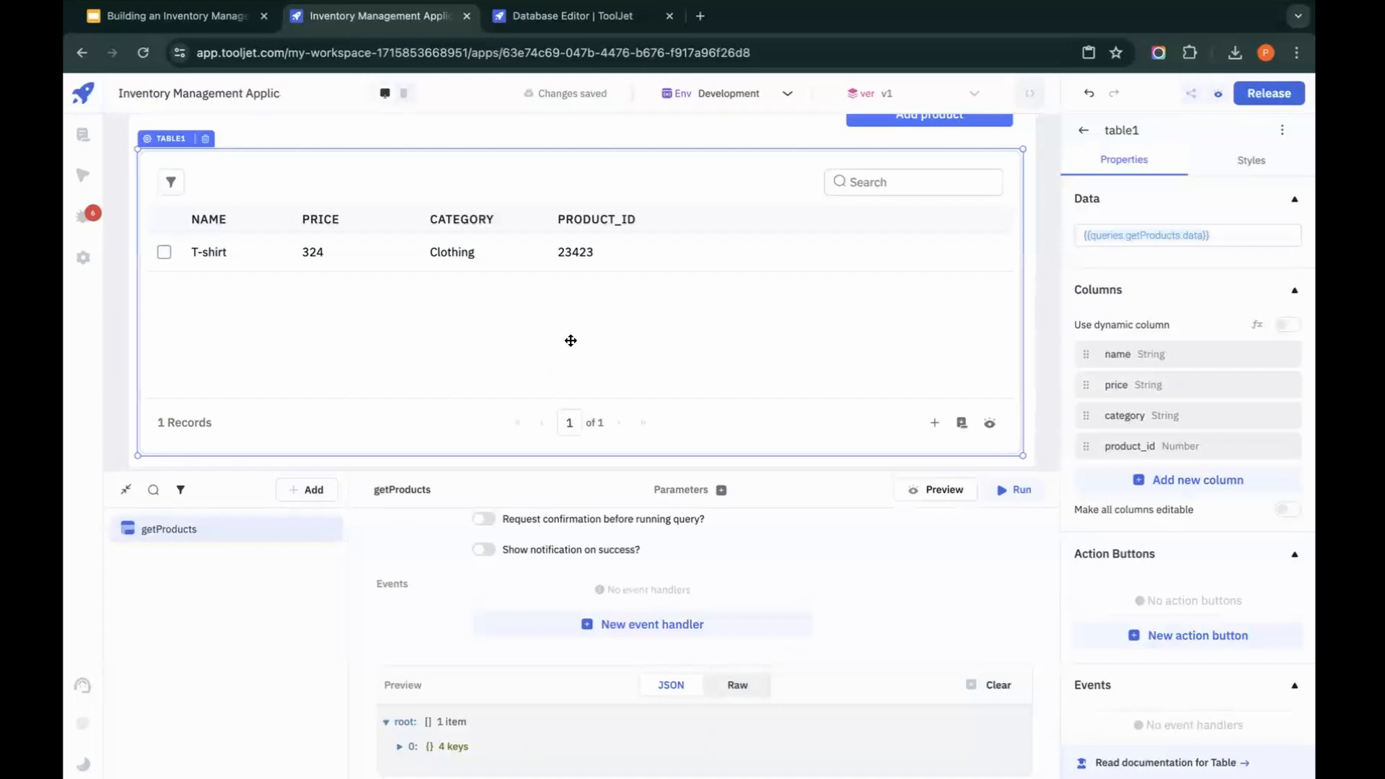
Step: Open the Add product modal, place a text input near its top, widen it across the modal, and label it Name
scroll(830, 216, up, 1)
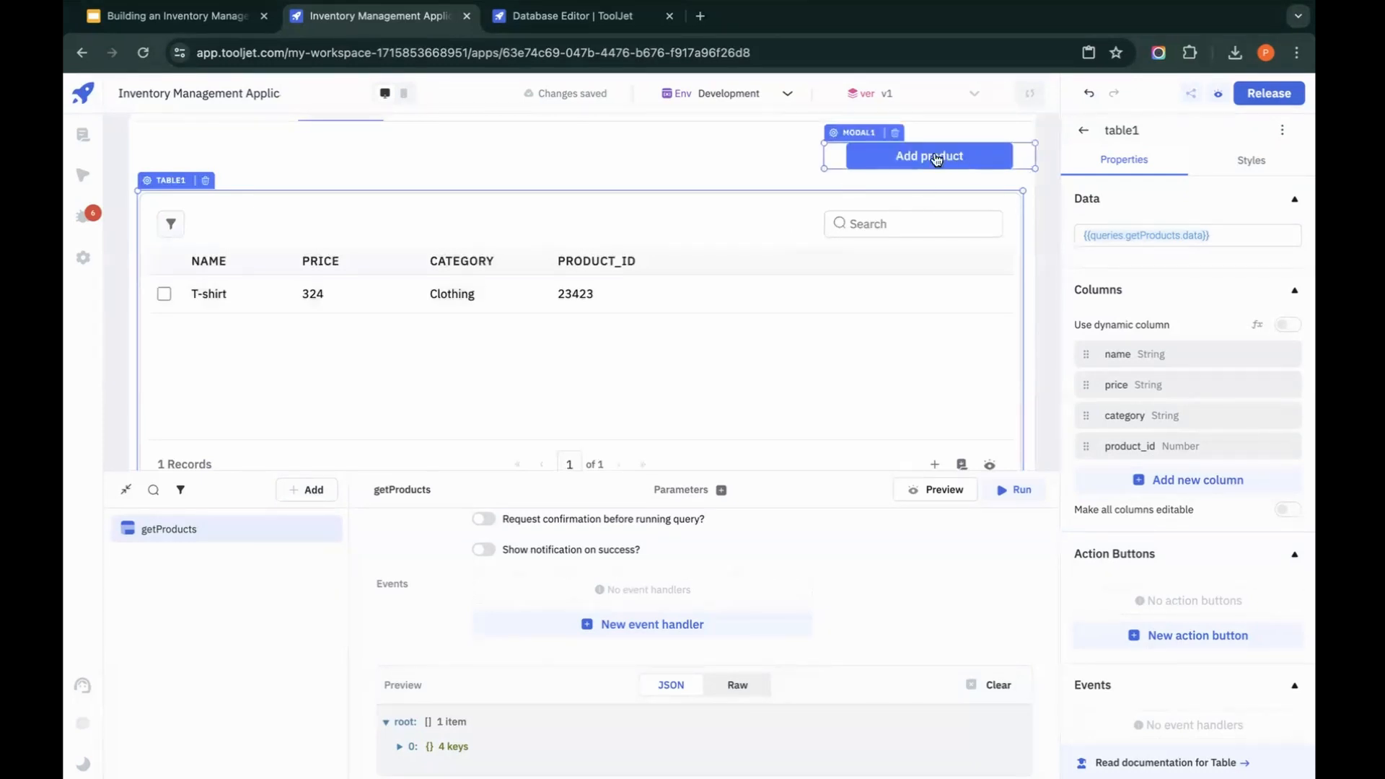
scroll(830, 173, up, 2)
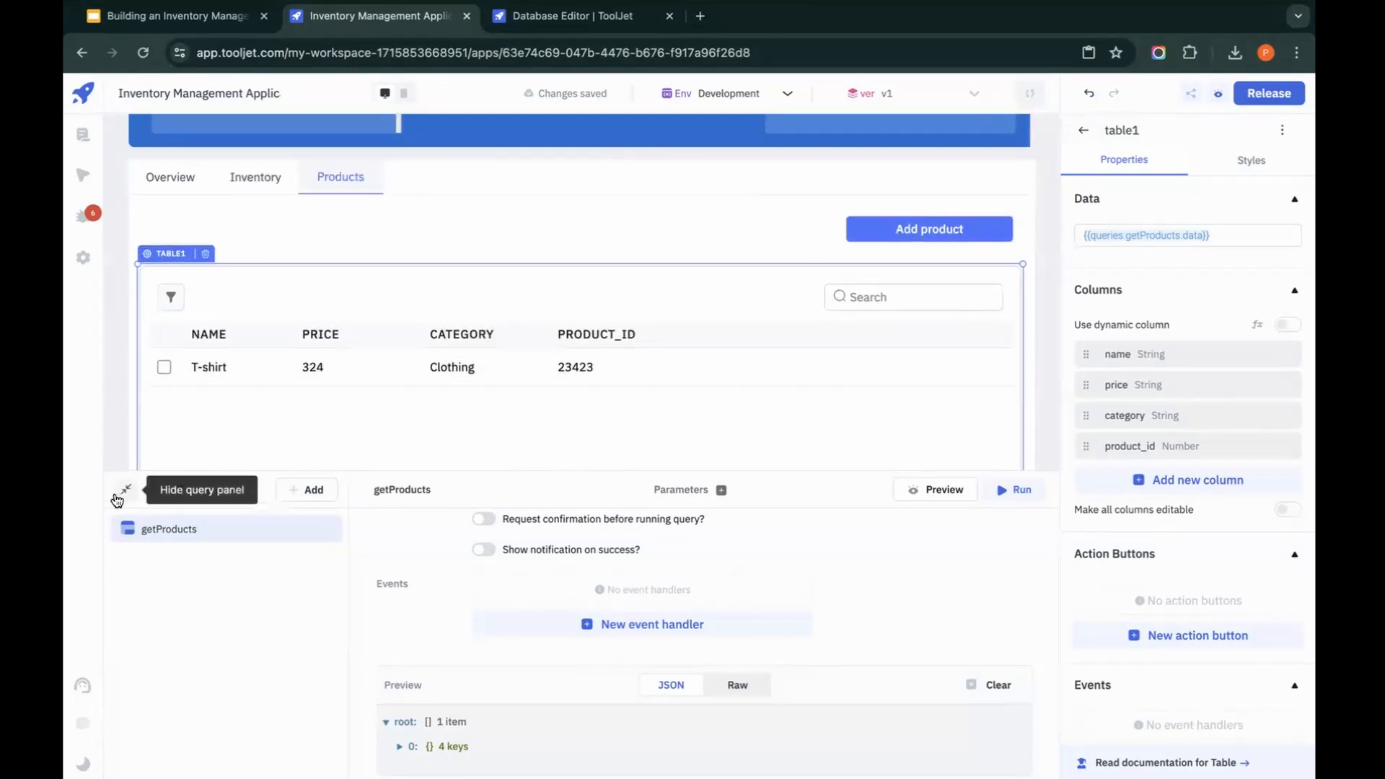
click(125, 490)
click(941, 228)
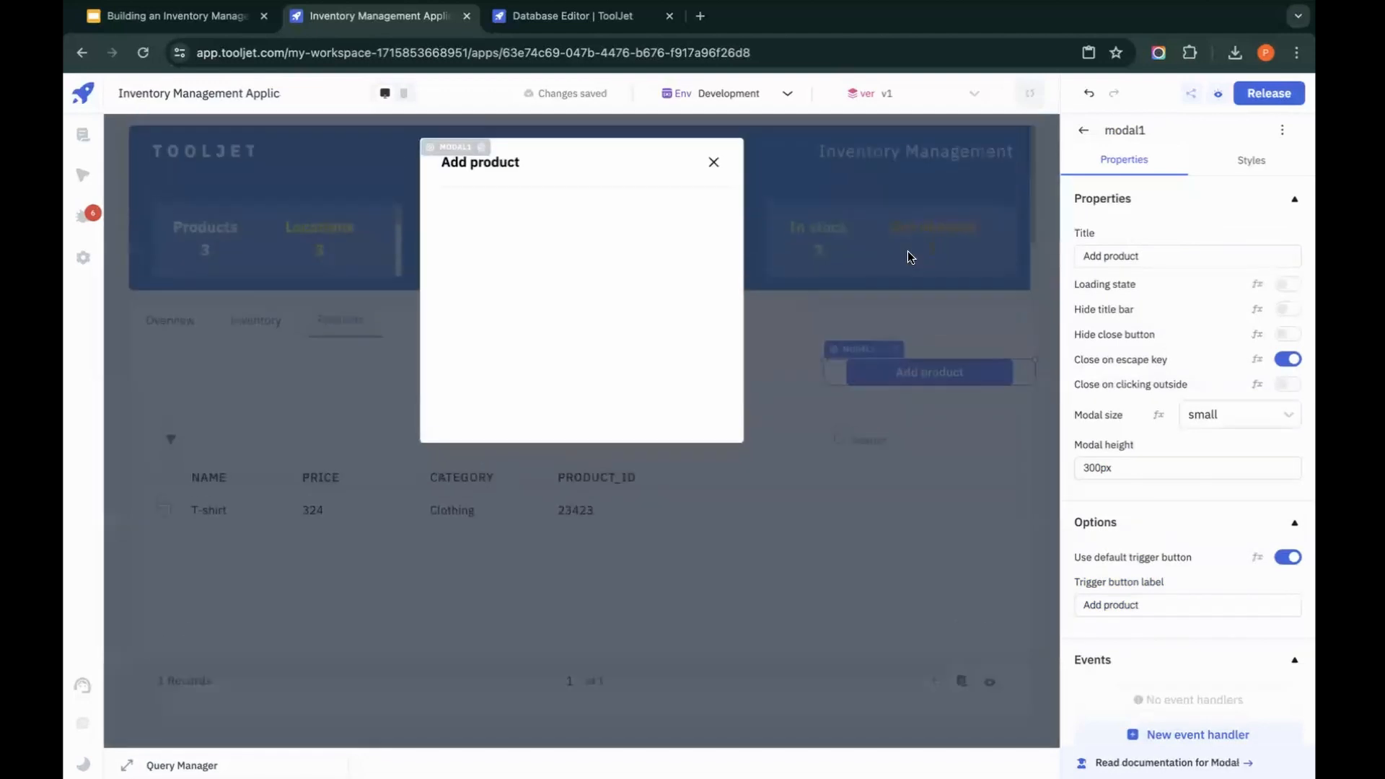
click(1084, 129)
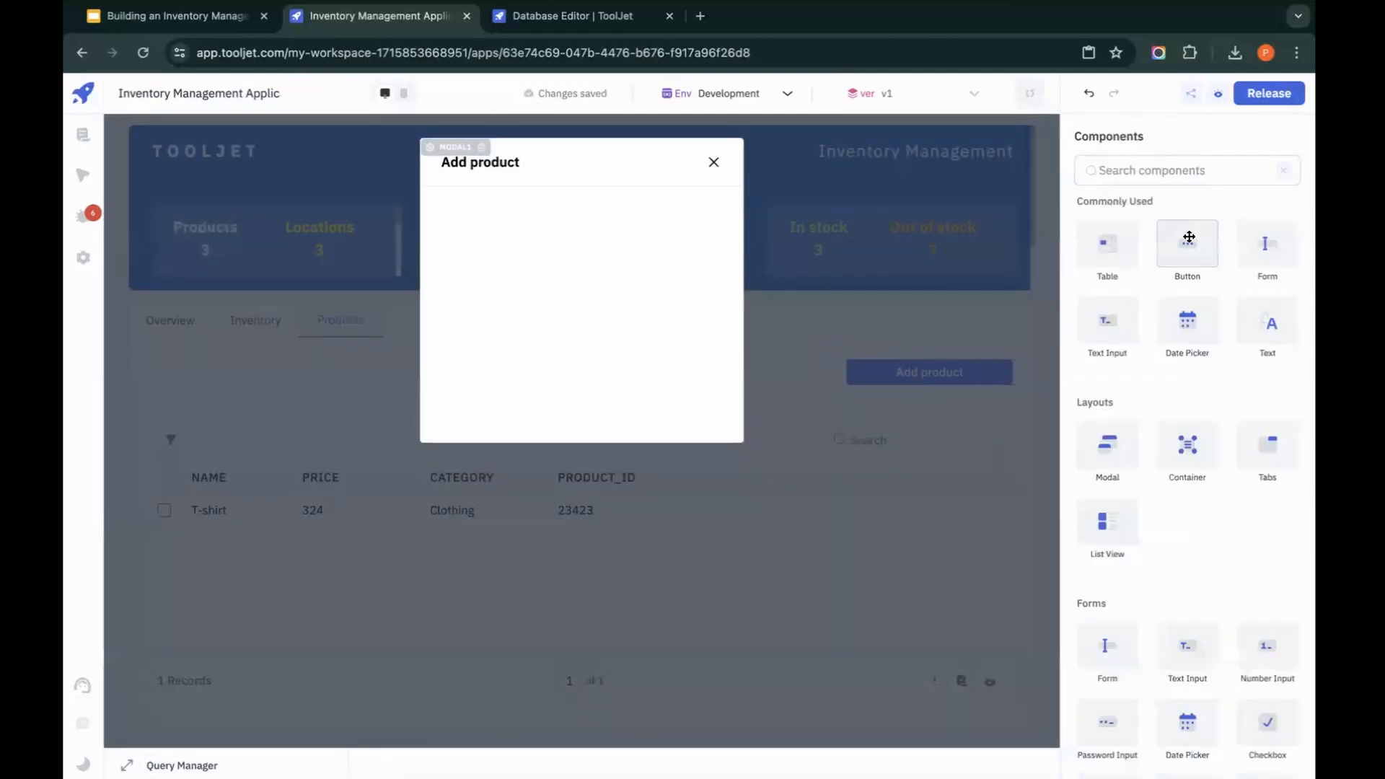
drag(1132, 318, 488, 230)
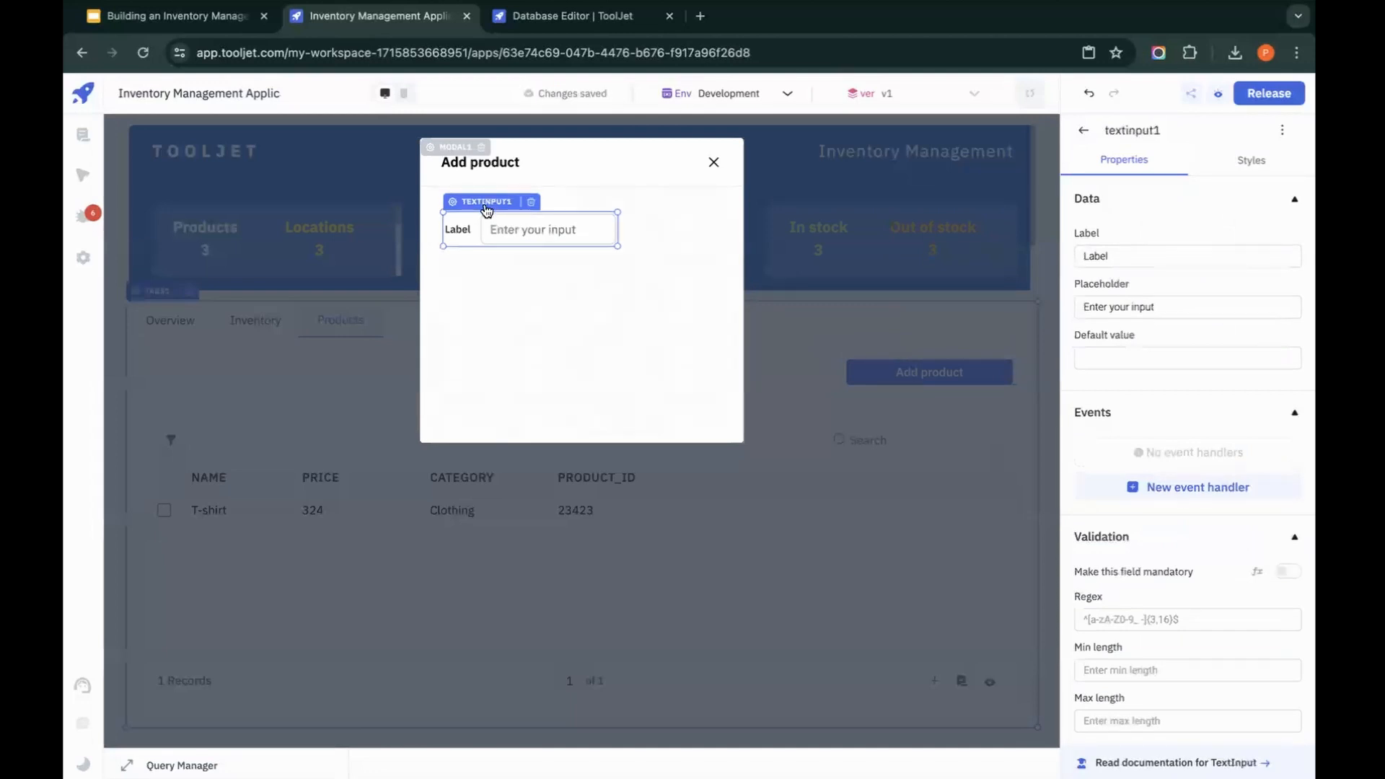
drag(618, 229, 712, 230)
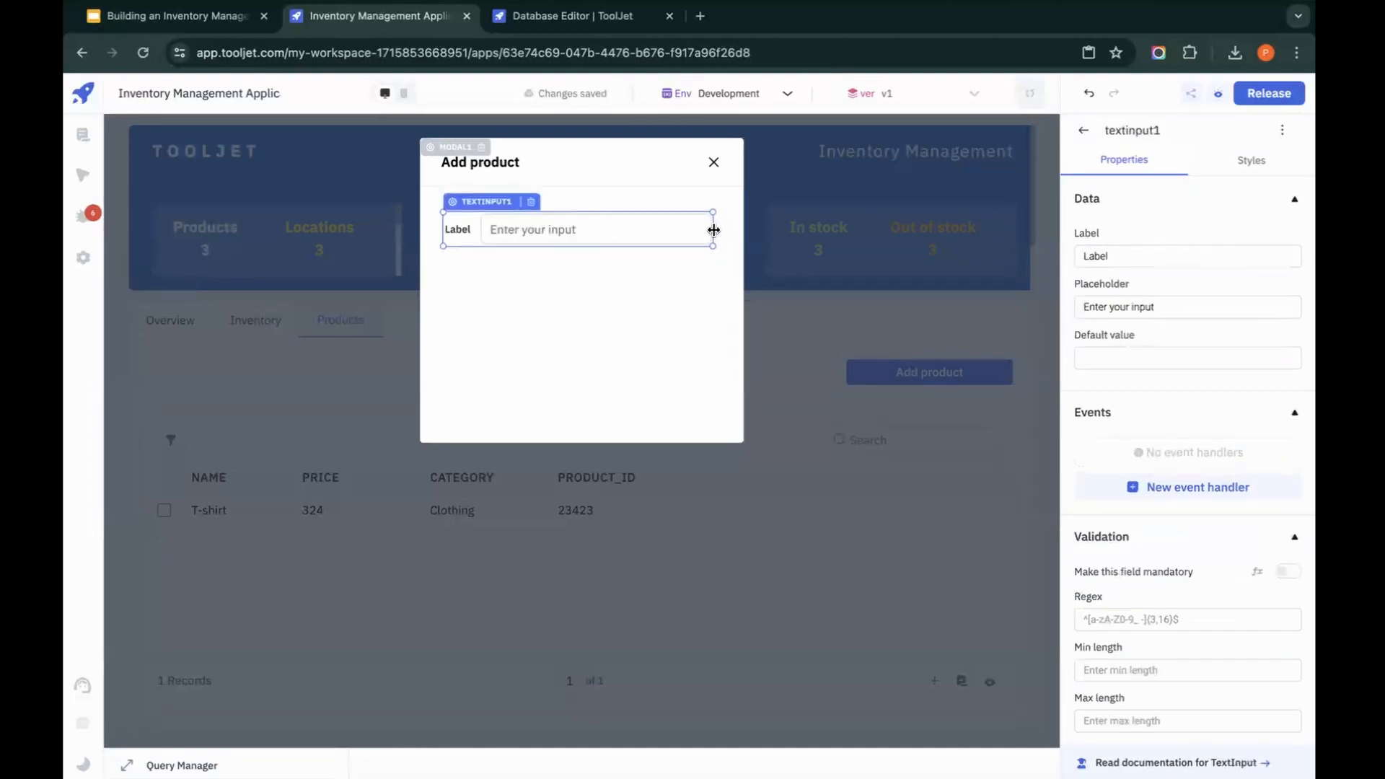
double_click(1249, 256)
text(Name)
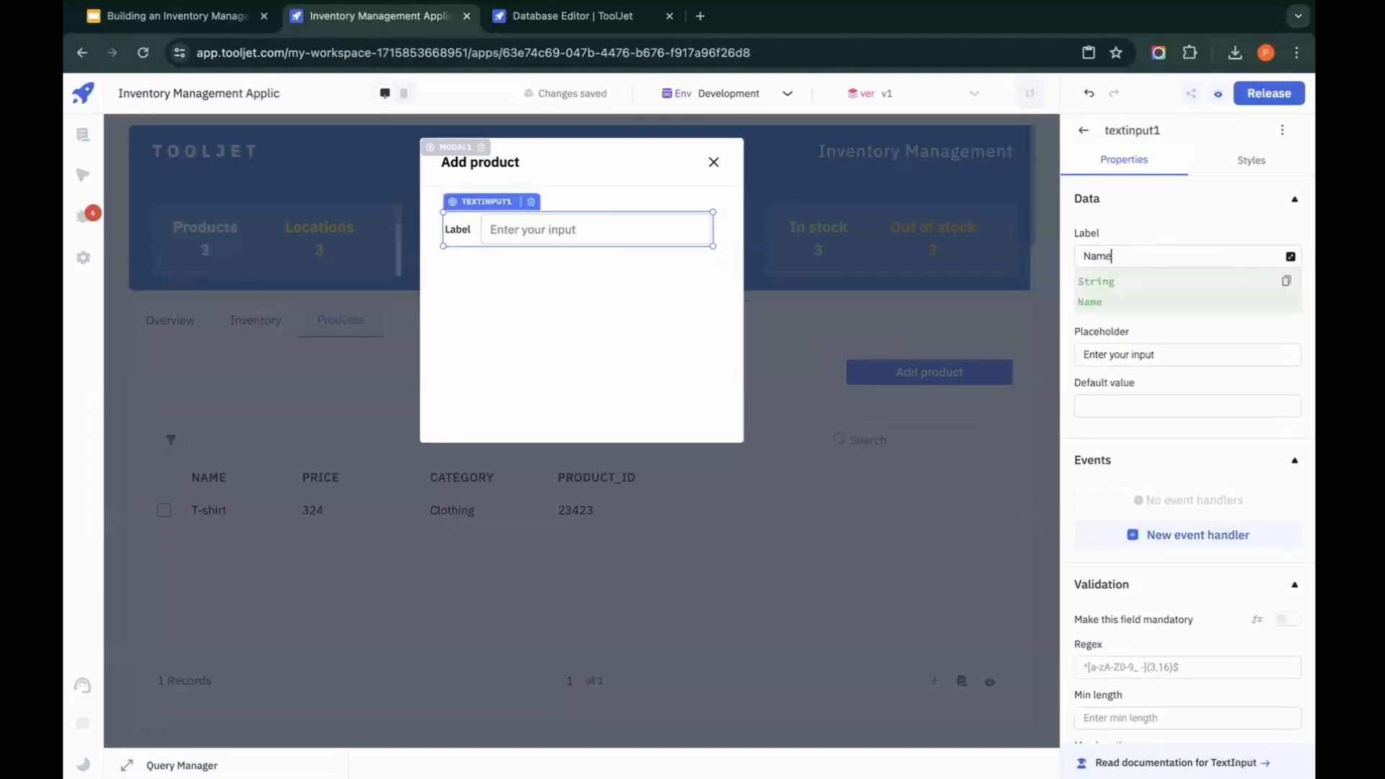
Step: Add a number input below the Name field, widen it to match, and label it Price
click(1083, 130)
click(1145, 179)
text(num)
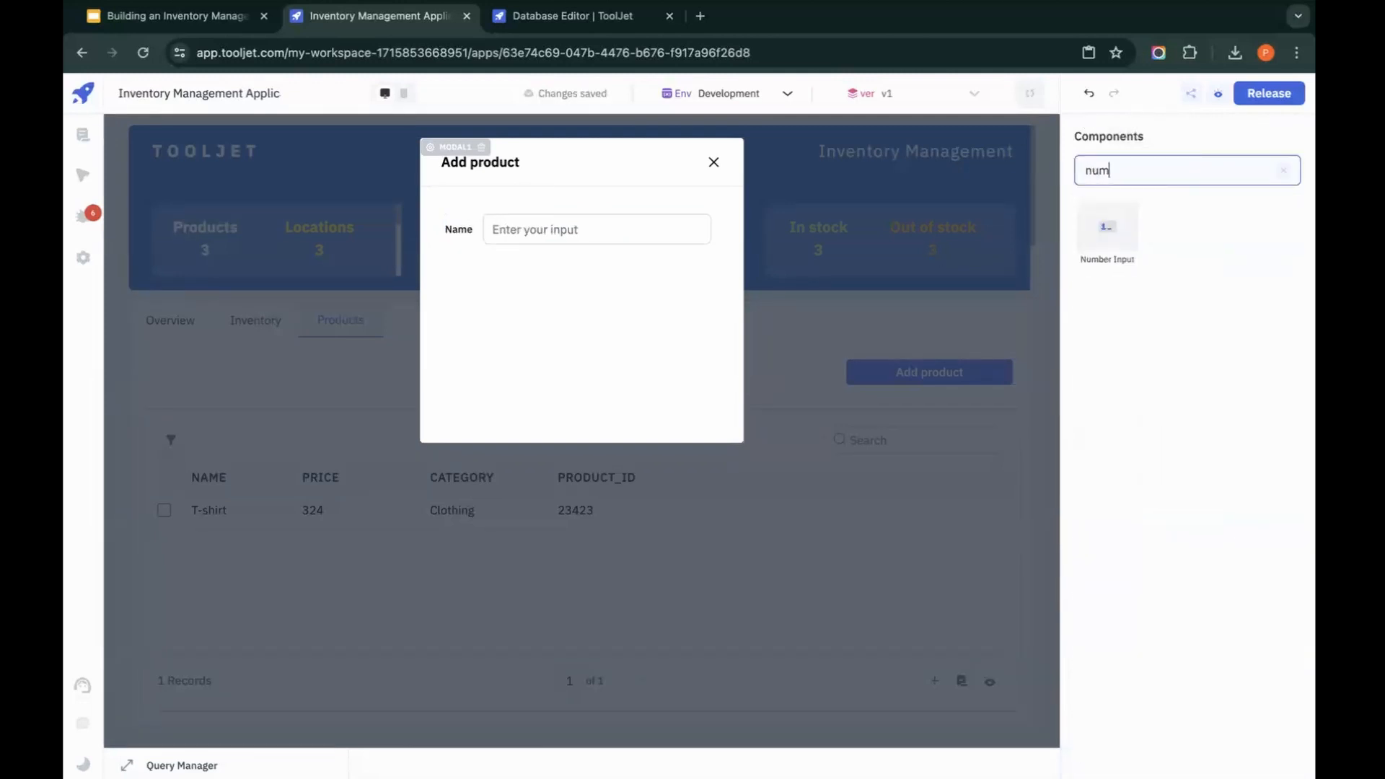
drag(1126, 224, 869, 227)
drag(516, 278, 479, 264)
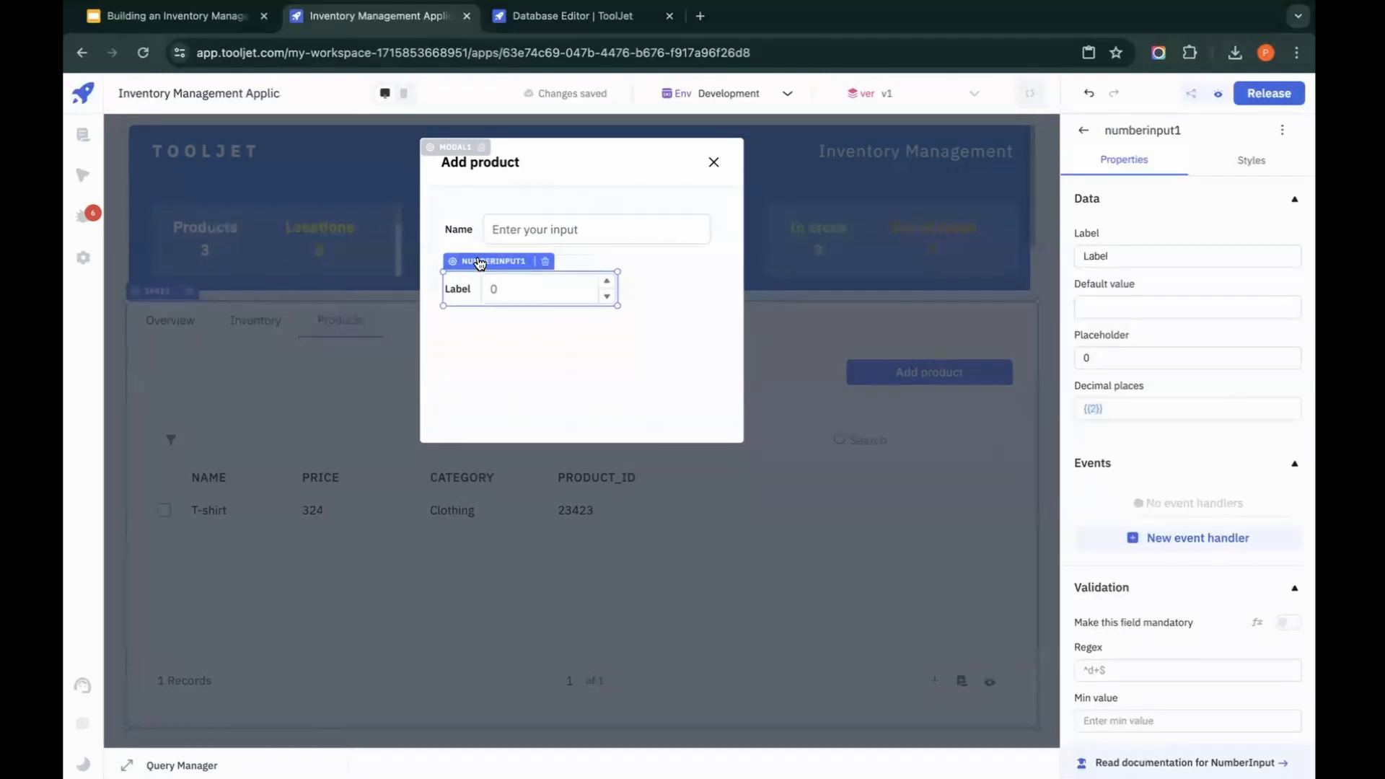
drag(618, 288, 708, 288)
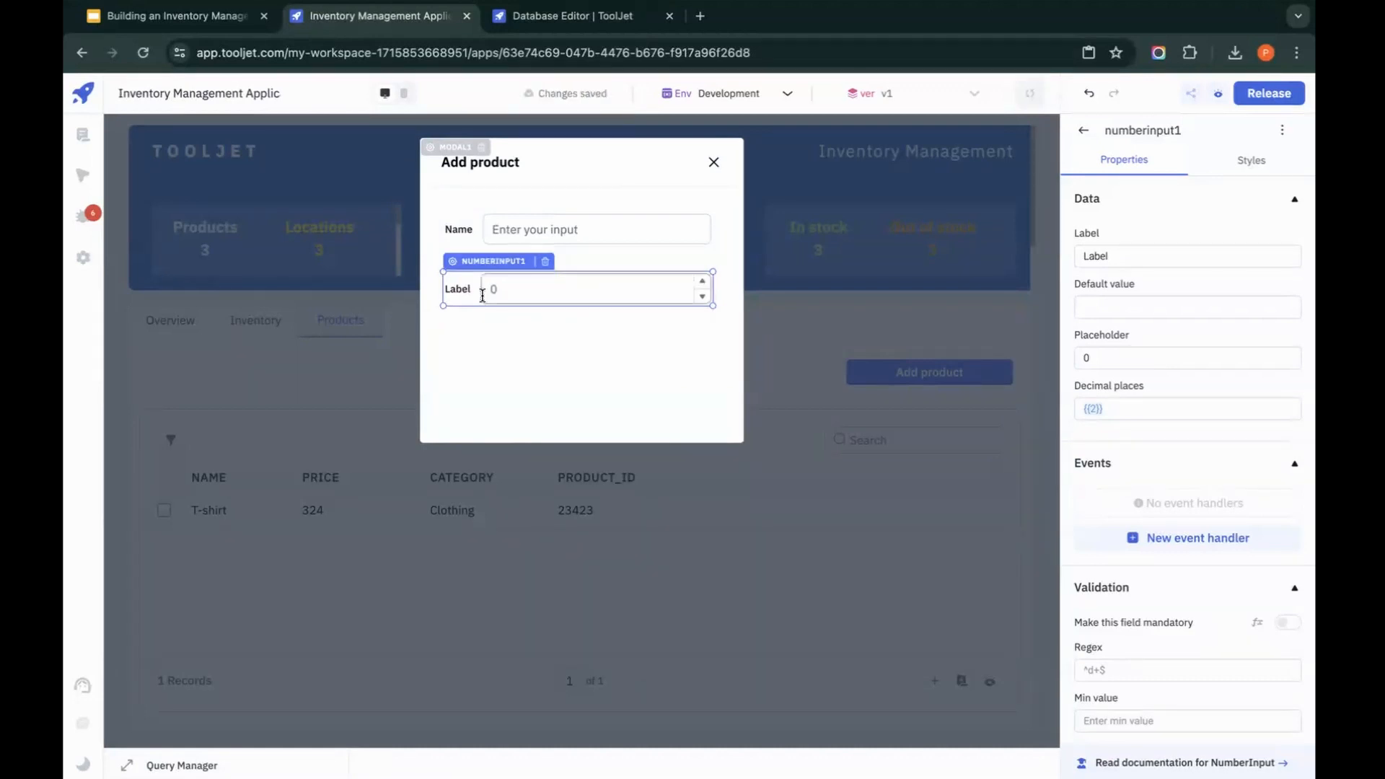
click(1157, 257)
double_click(1156, 257)
text(Price)
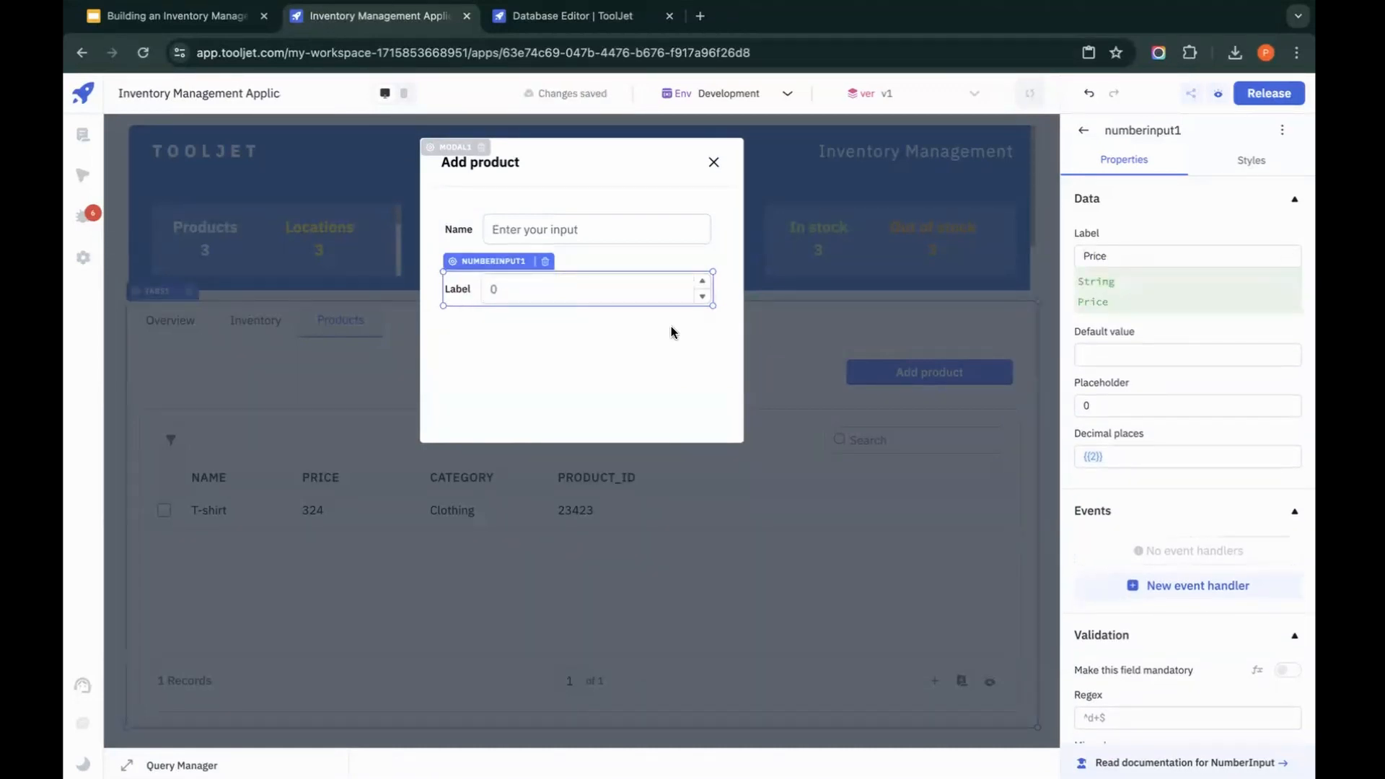
Step: Add a dropdown below the Price field, widen it to match, and label it Category
click(1083, 130)
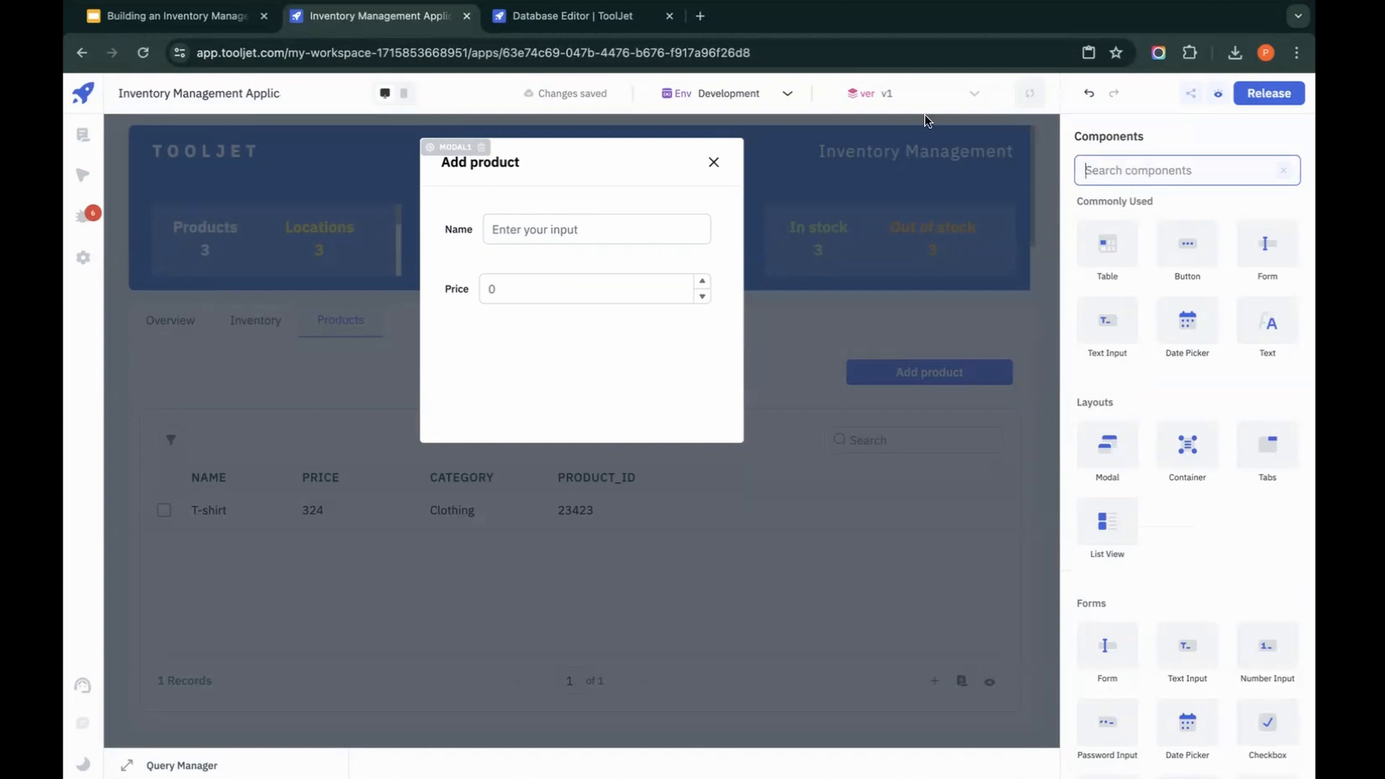
text(drop)
drag(1111, 226, 488, 321)
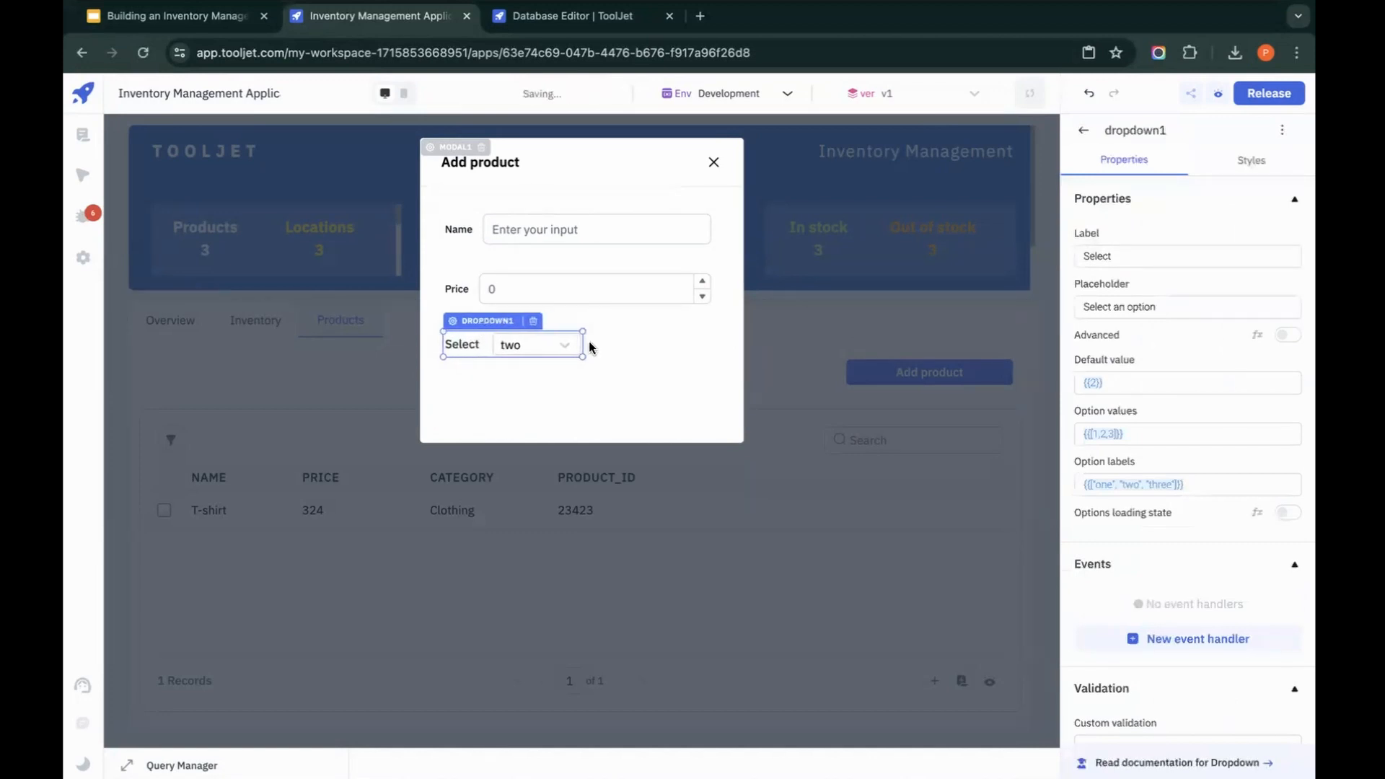
drag(582, 343, 713, 343)
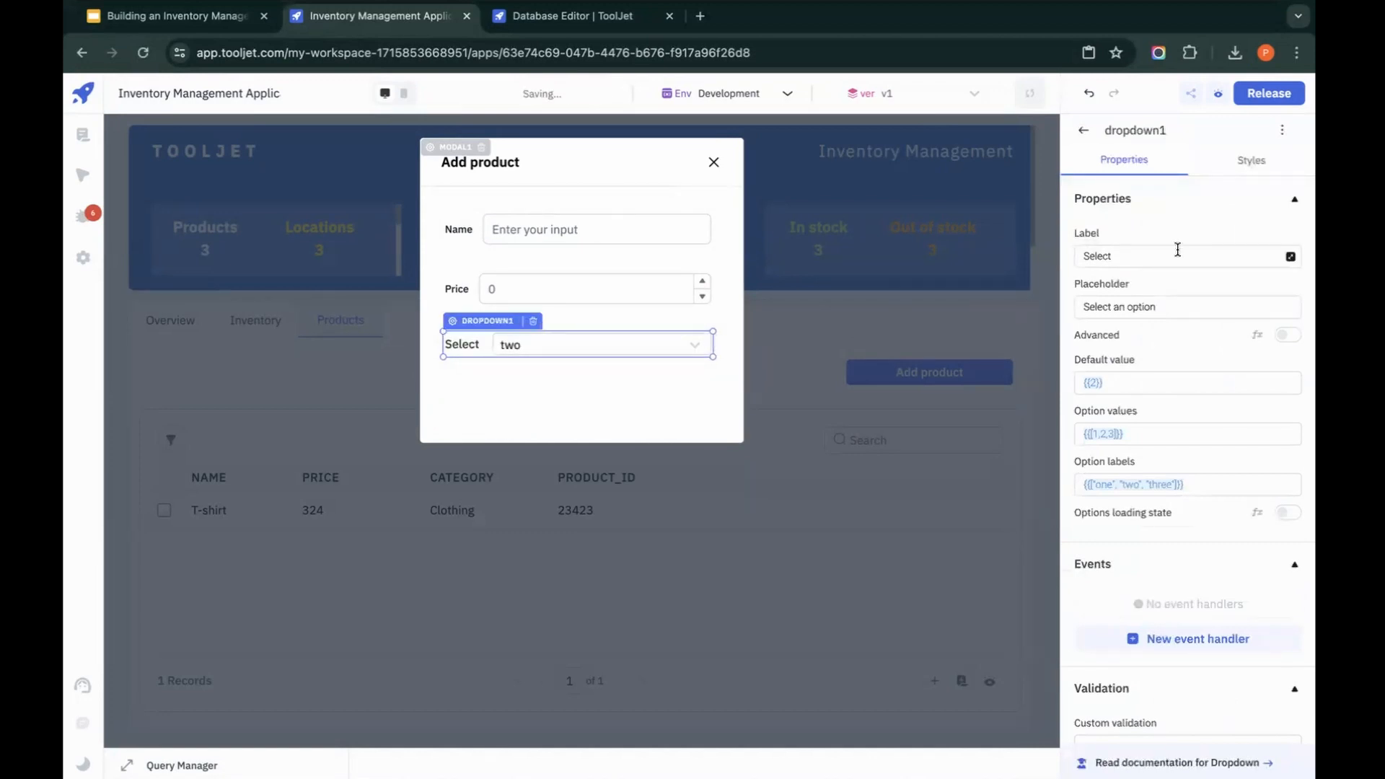
click(1178, 250)
key(ctrl+a)
text(C)
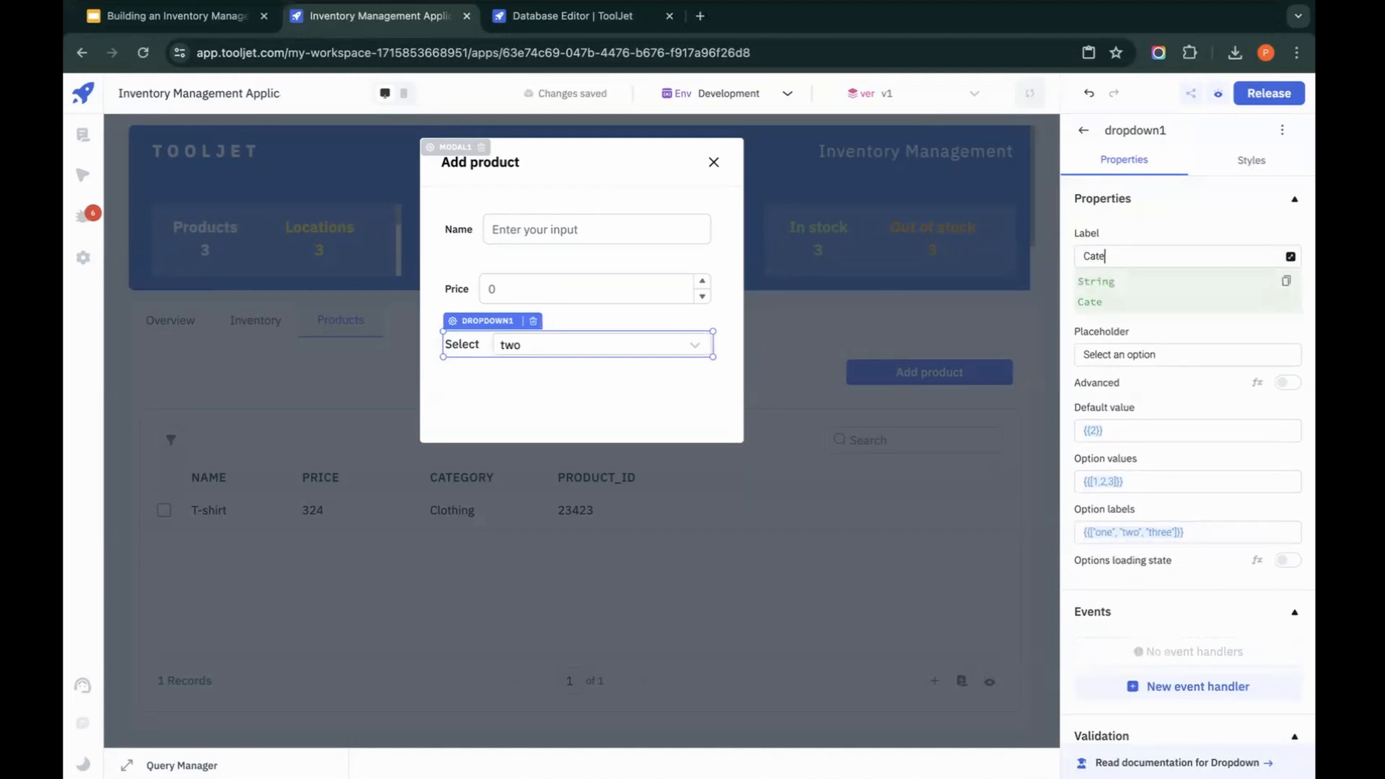
text(ategory)
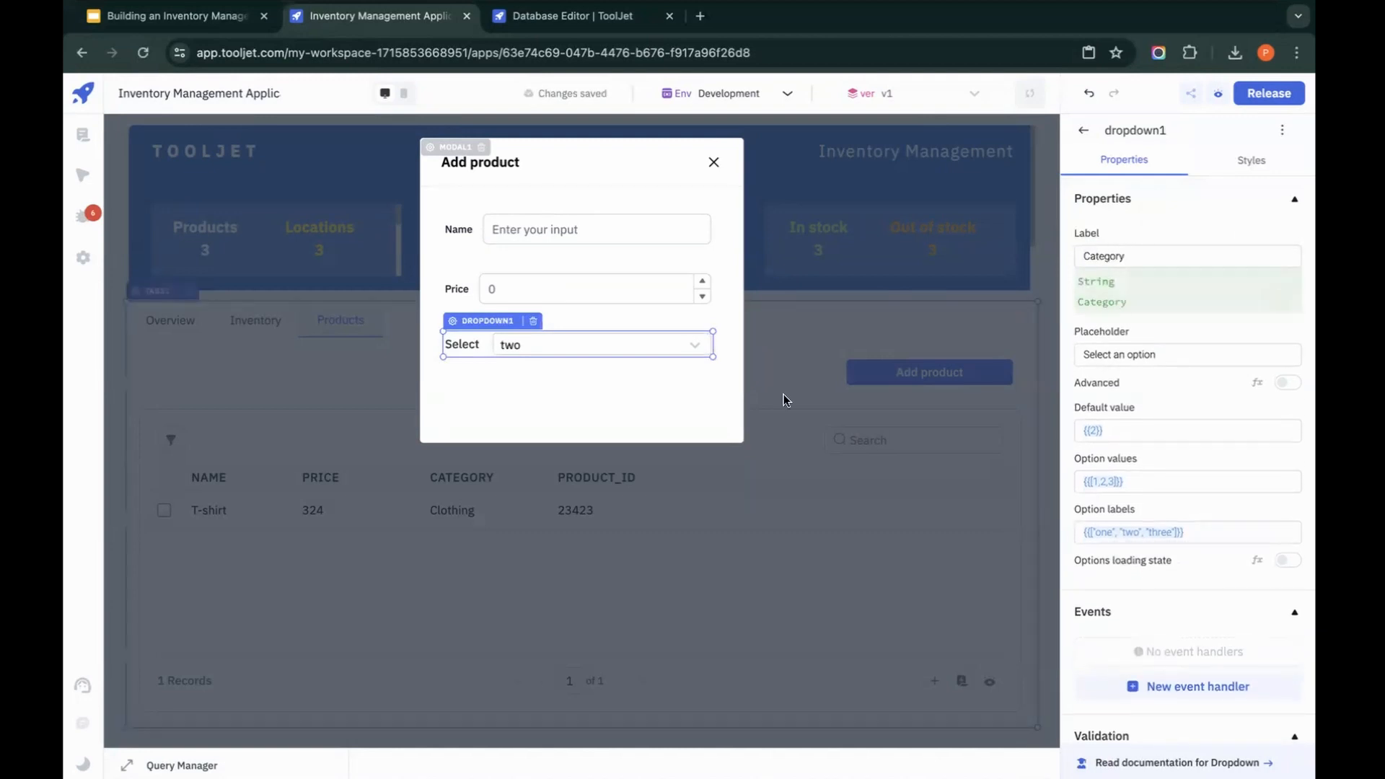
Step: Set the Category dropdown's option values and labels to Electronics, Clothing, Footwear, Books, Furniture, Toys, Jewelry, Sporting Goods, Home Appliances and Beauty Products
click(678, 388)
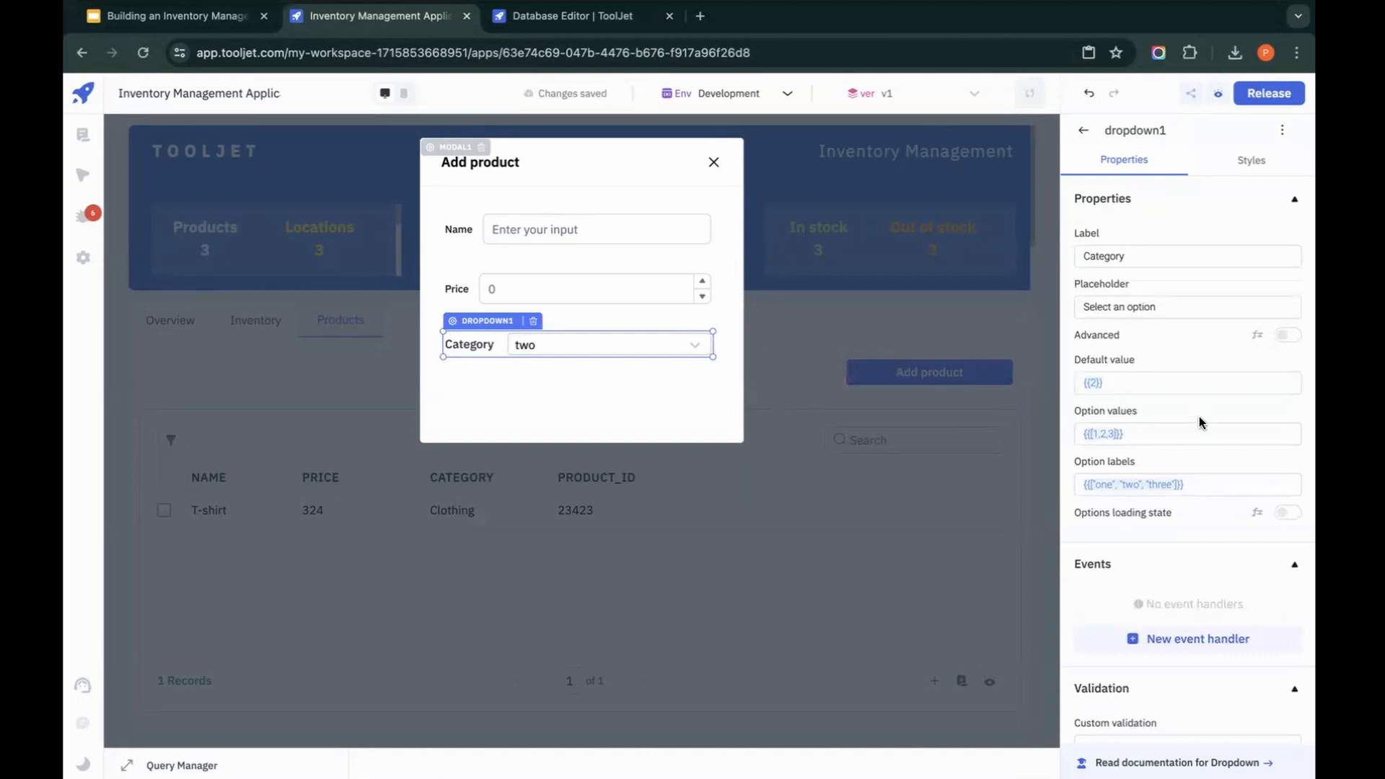
drag(1192, 429, 1067, 435)
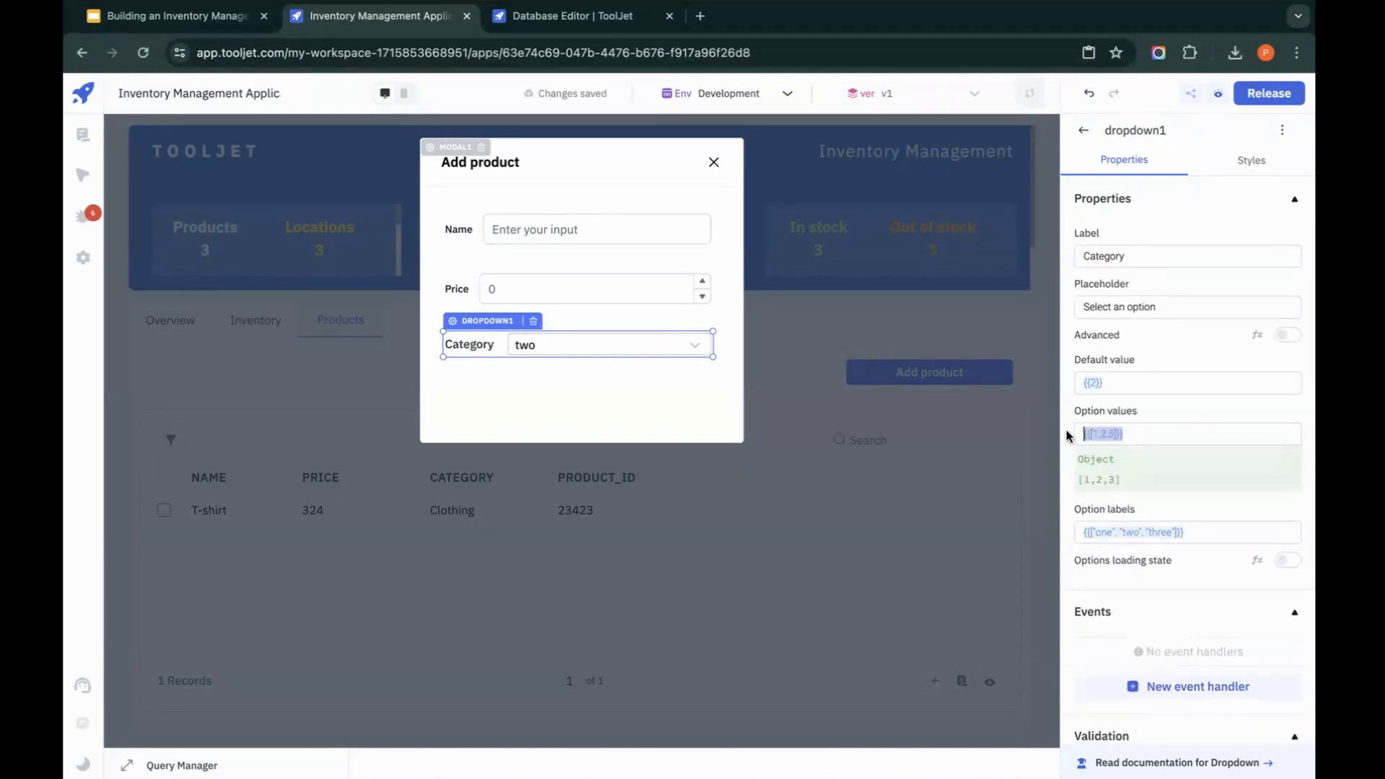
drag(1213, 531, 1015, 491)
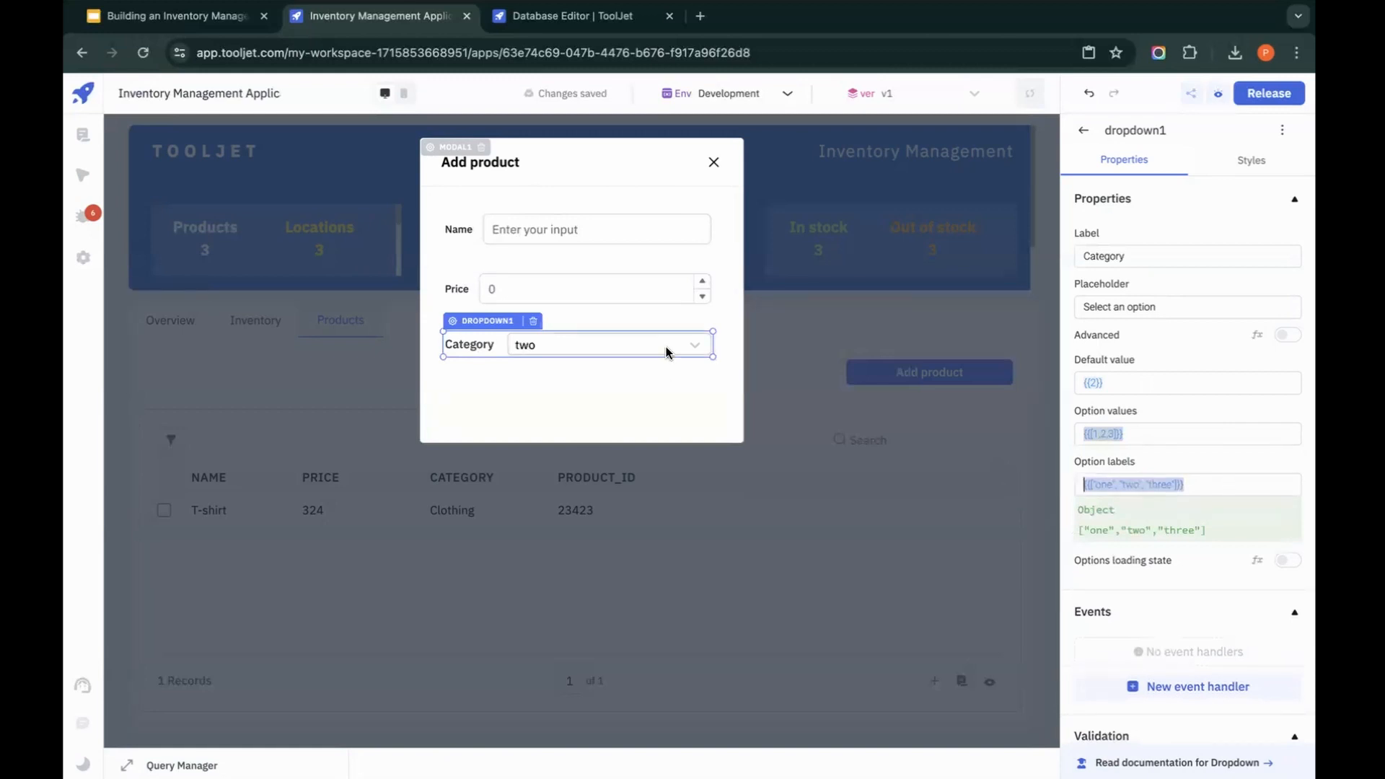
key(super+Tab)
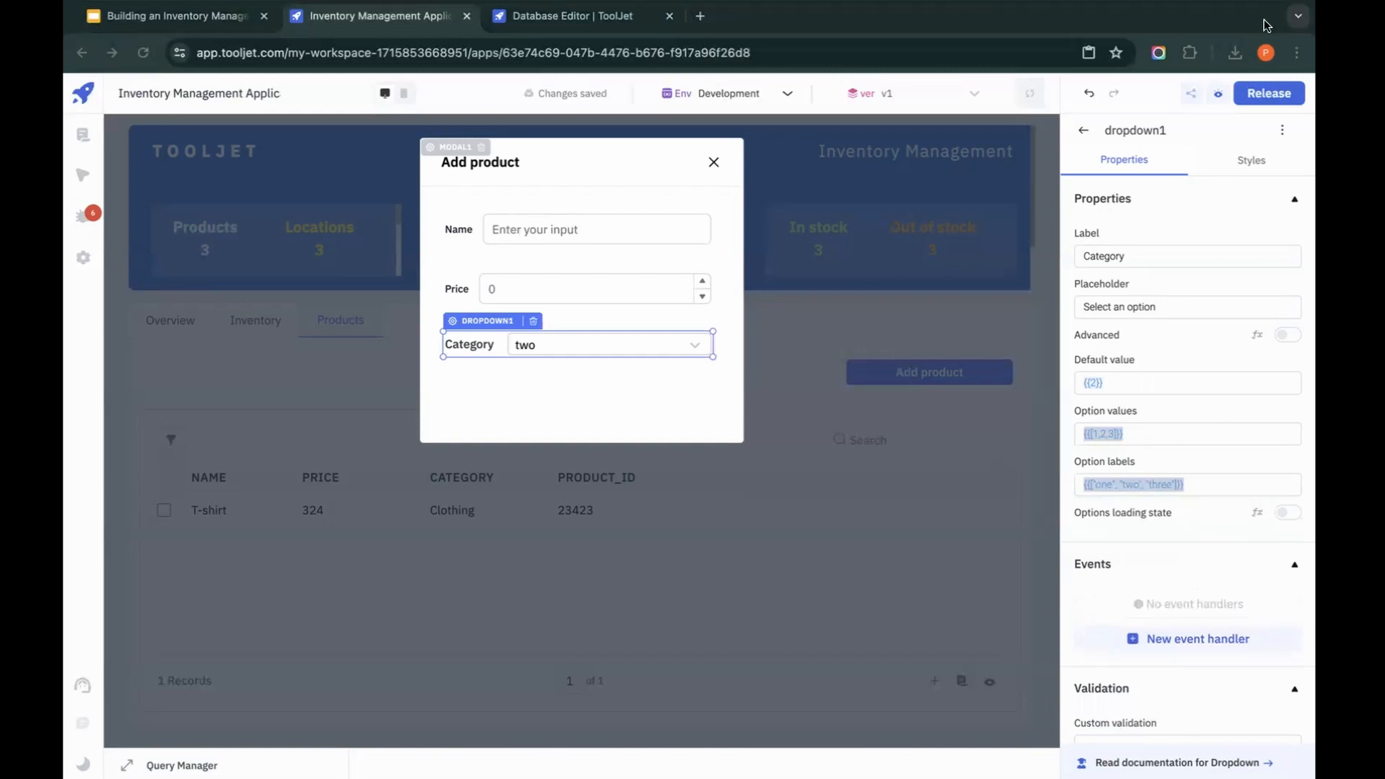
click(1200, 482)
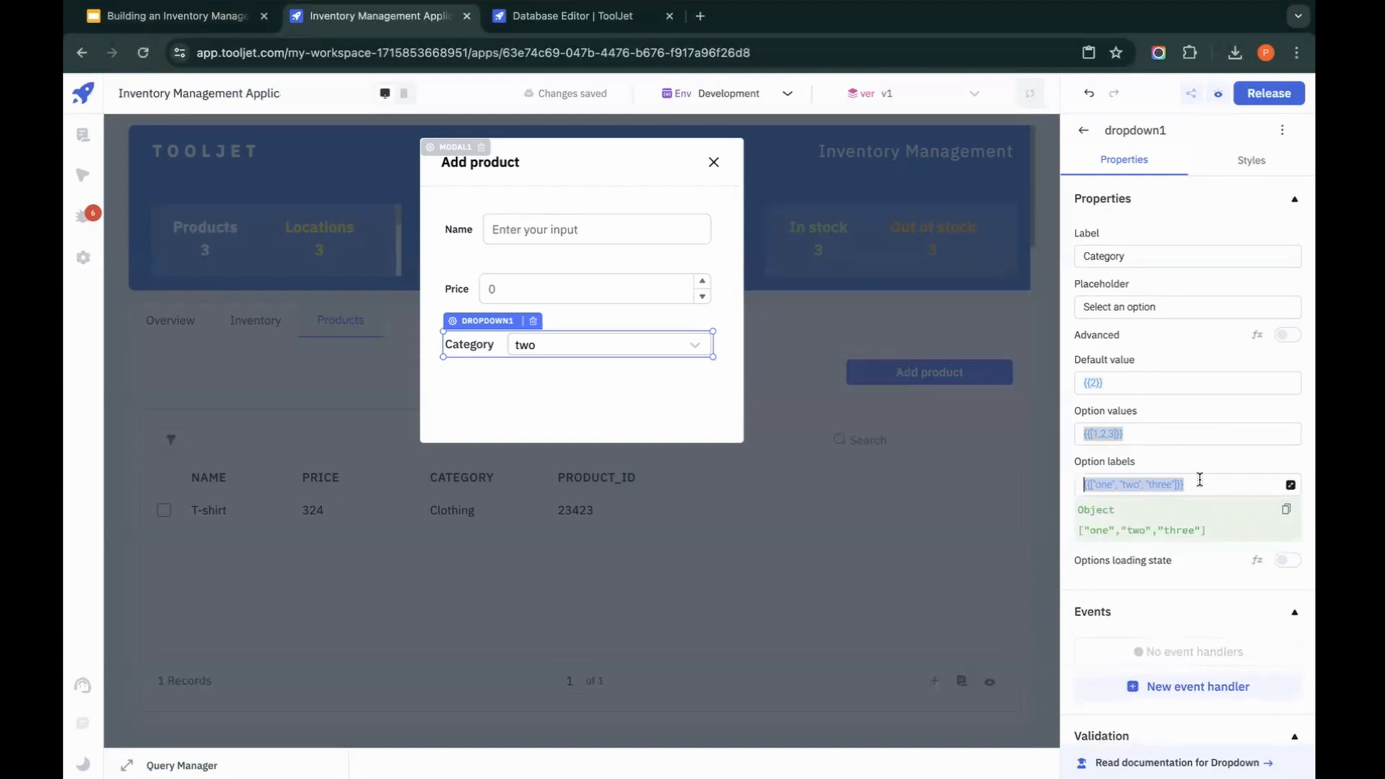
text({{[     'Electronics',     'Clothing',     'Footwear',     'Books',     'Furniture',     'Toys',     'Jewelry',     'Sporting Goods',     'Home Appliances',     'Beauty Products' ]}})
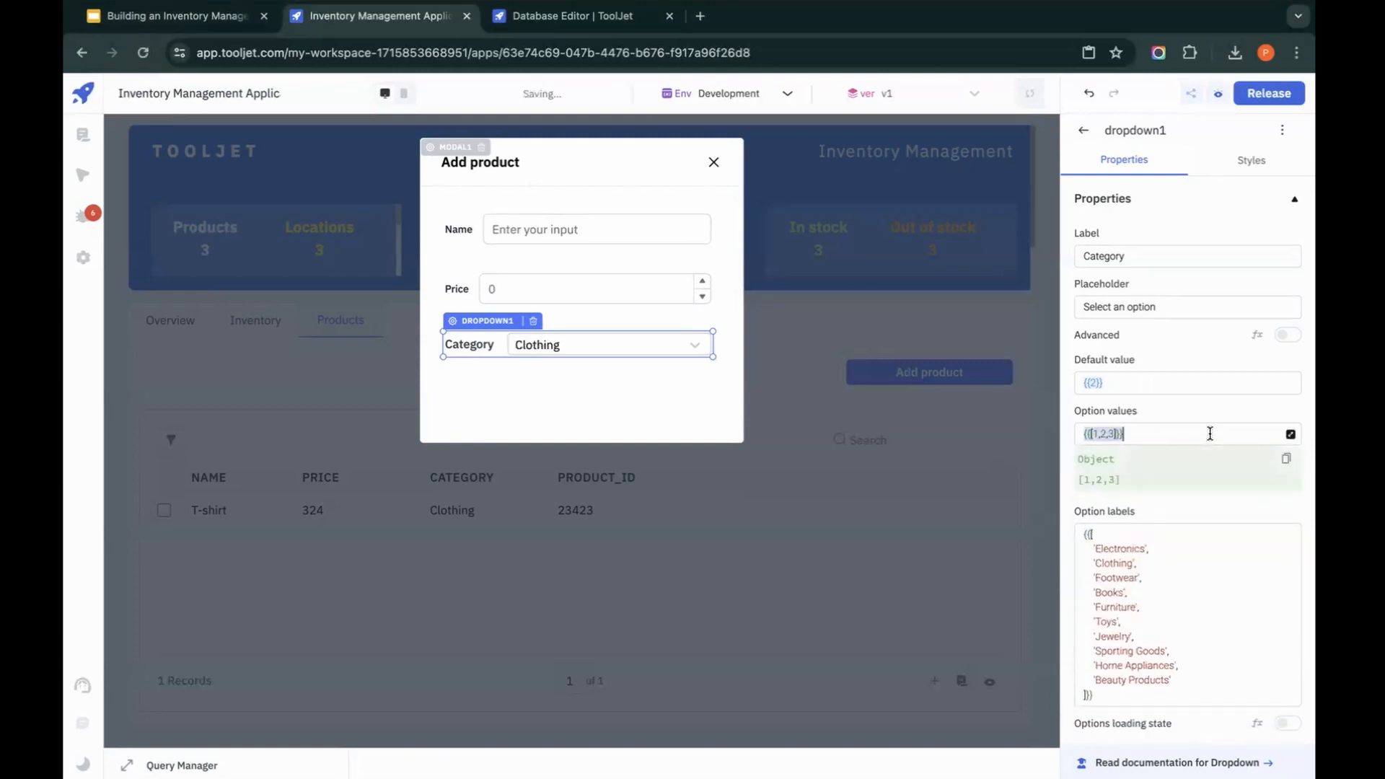
text({{[   'Electronics',   'Clothing',   'Footwear',   'Books',   'Furniture',   'Toys',   'Jewelry',   'Sporting Goods',   'Home Appliances',   'Beauty Products' ]}})
click(1176, 400)
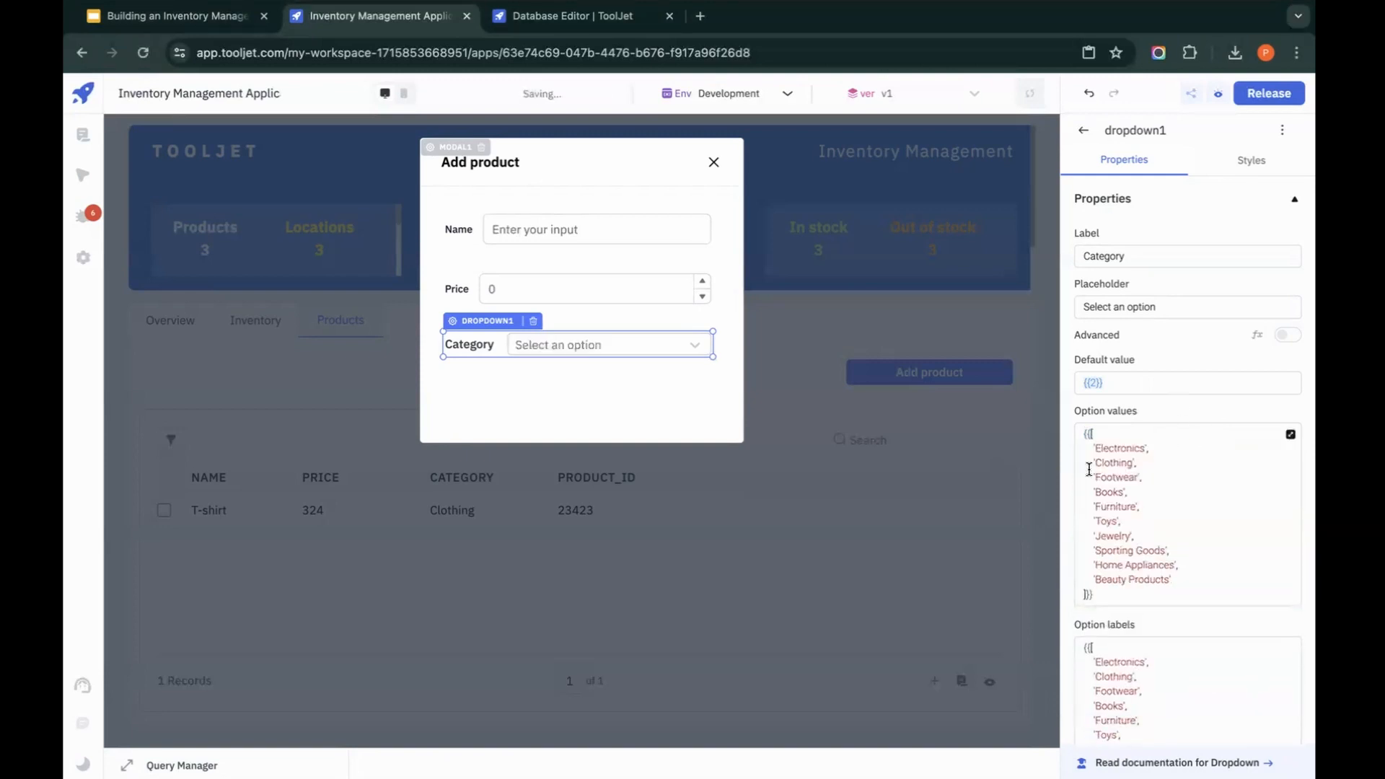
Step: Clear the Category dropdown's default value and check its list of options in the modal
click(1127, 383)
key(ctrl+a)
key(BackSpace)
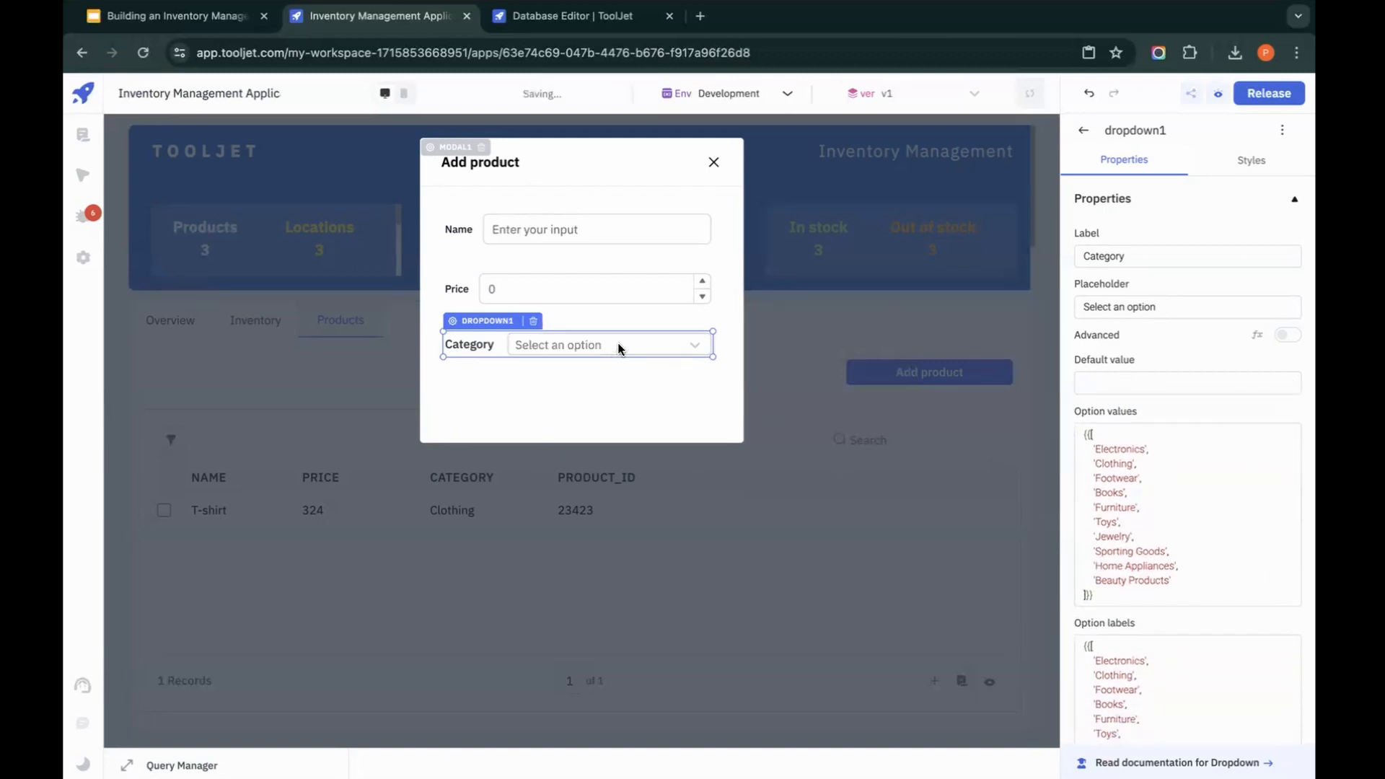
click(618, 345)
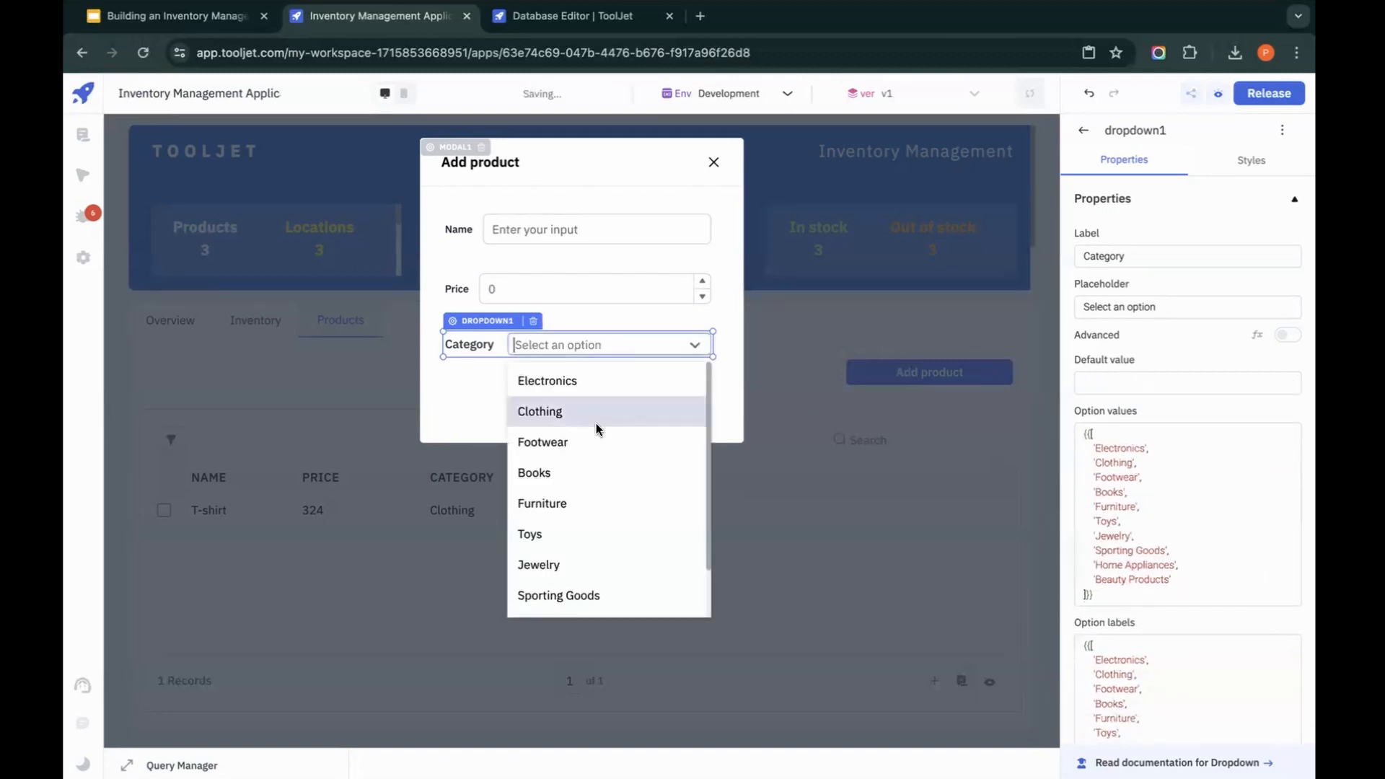
click(488, 410)
Step: Add a button below the Category dropdown, widen it across the modal, and set its text to Submit
click(1080, 129)
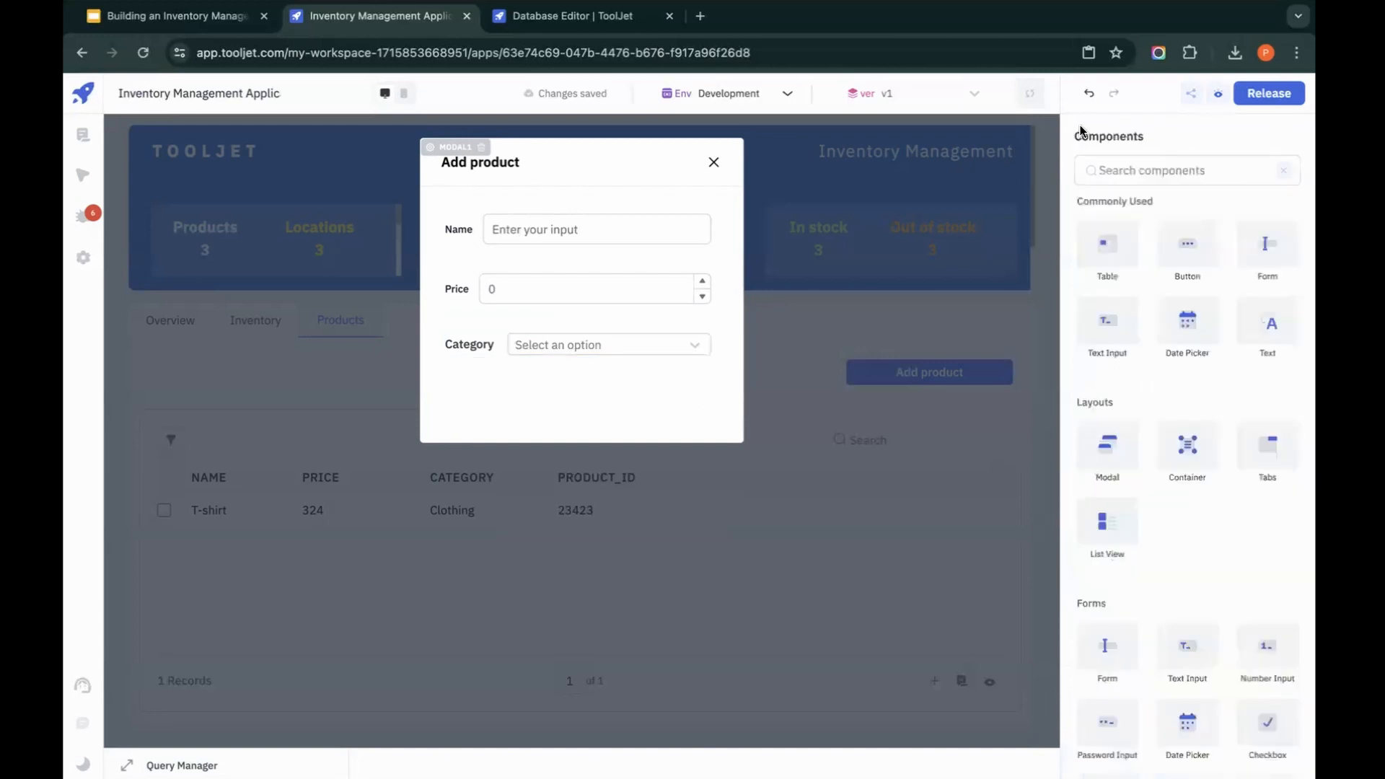
drag(505, 394, 713, 388)
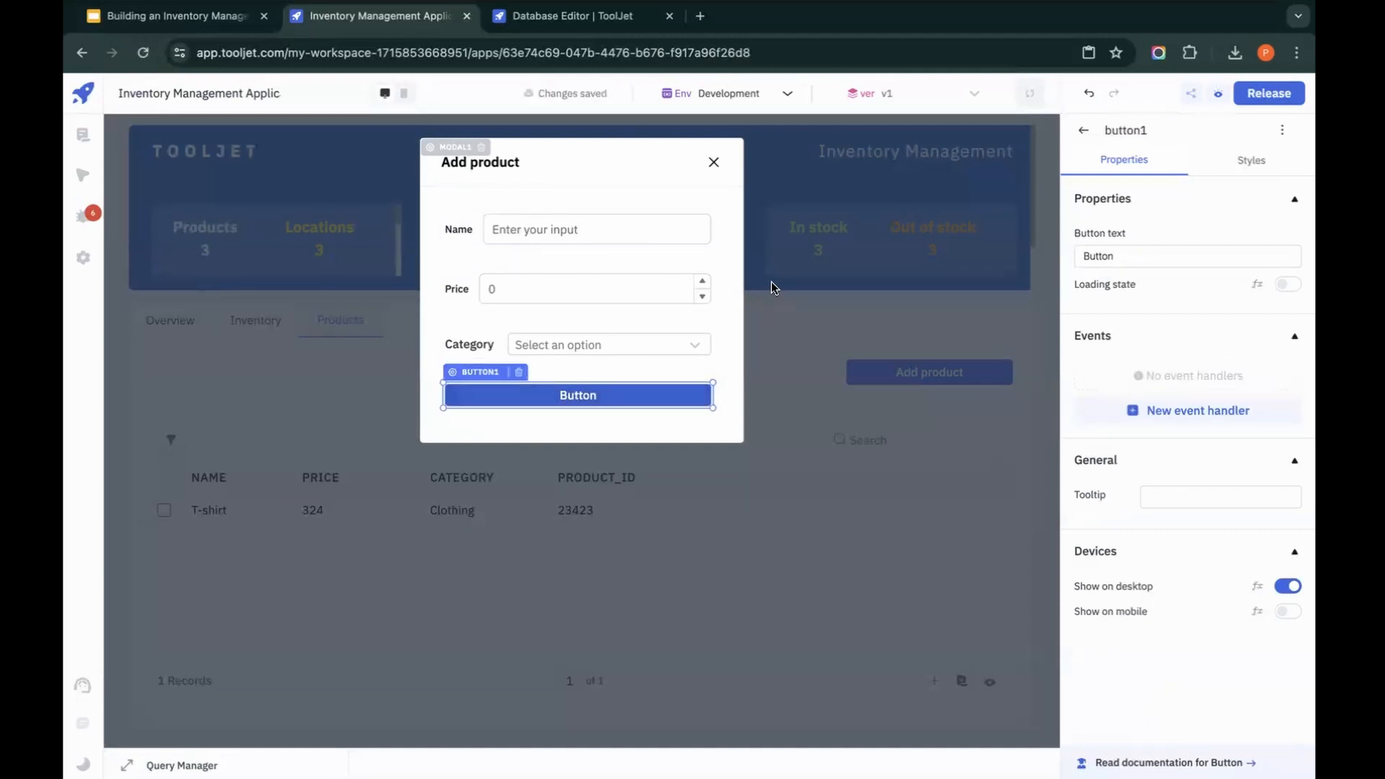
double_click(1135, 251)
text(Su)
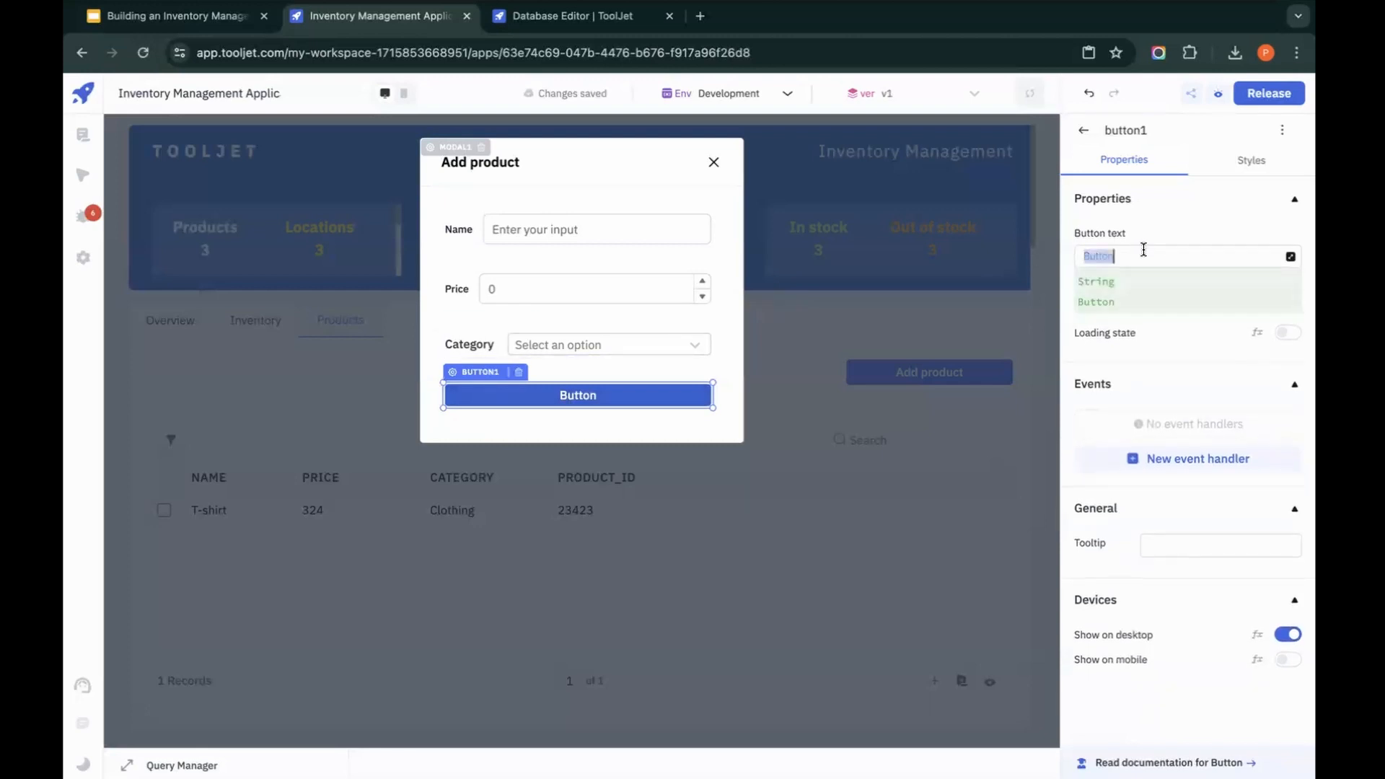
text(bmit)
click(903, 304)
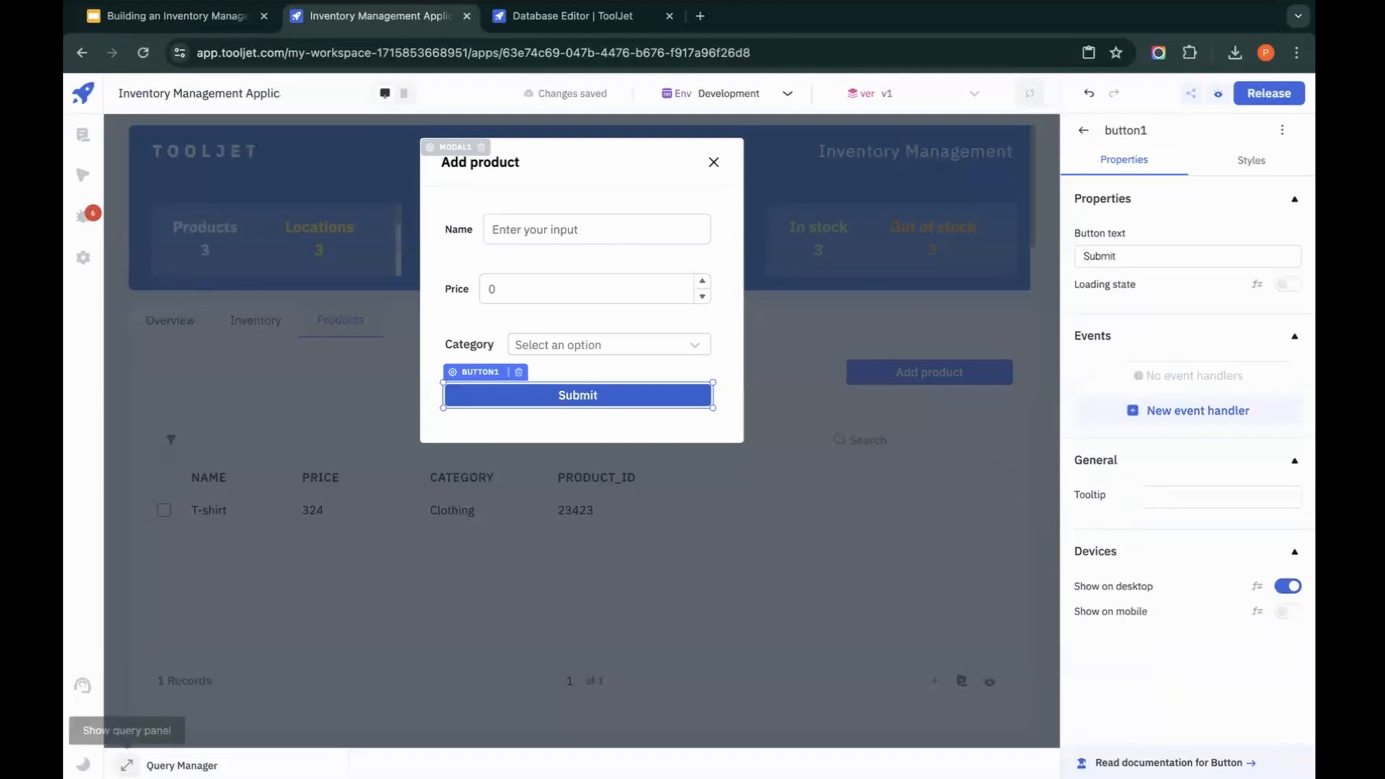
Step: Create a ToolJet Database query and name it addProduct
click(126, 765)
click(334, 493)
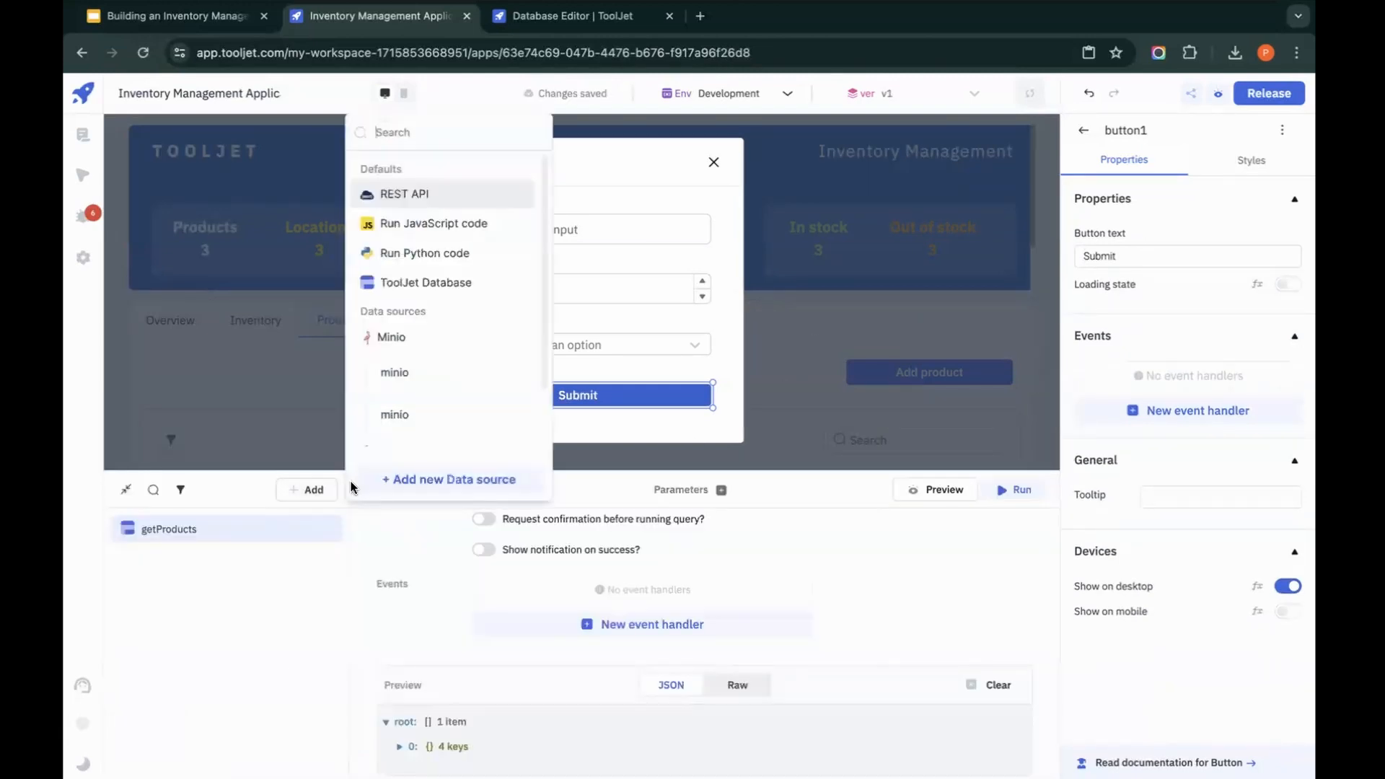
click(427, 281)
key(ctrl+a)
text(a)
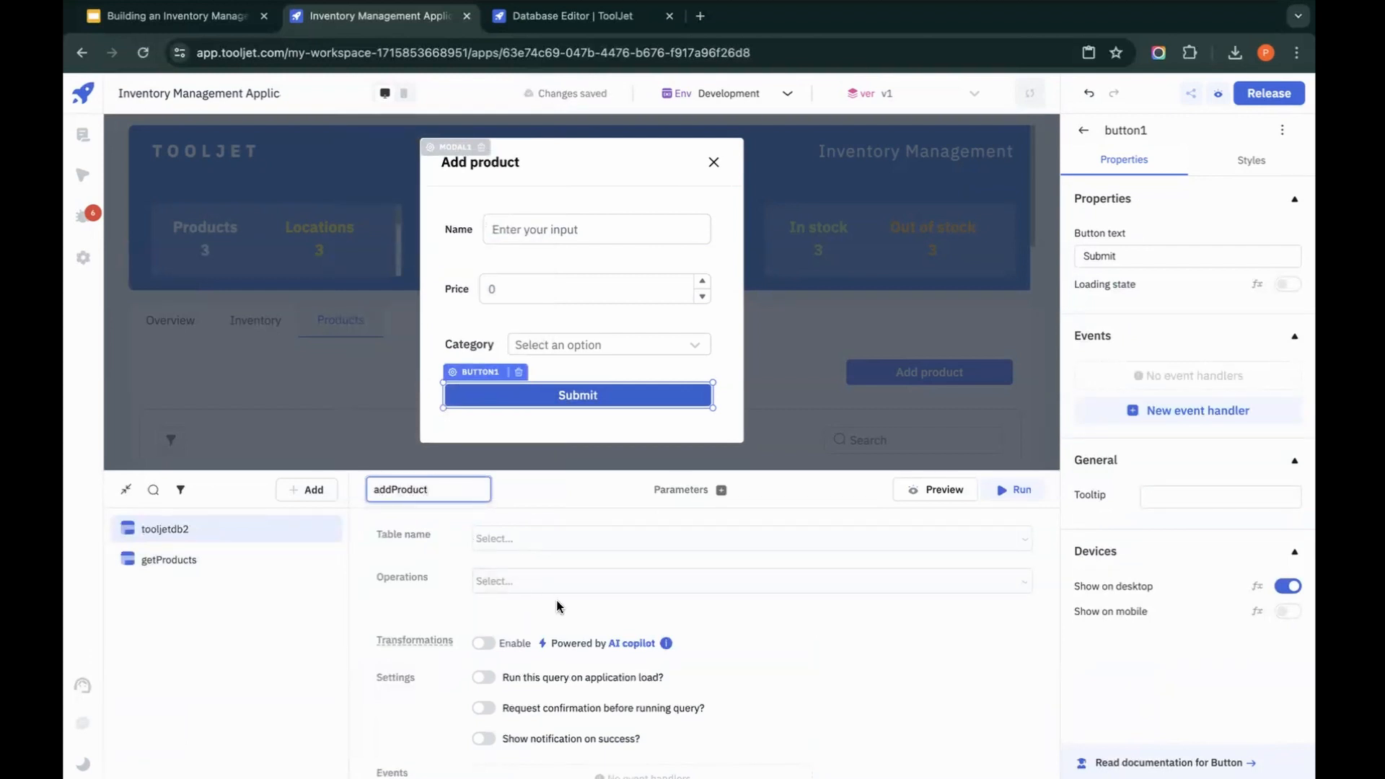
Step: Set the addProduct query to the product table with the Create row operation
click(540, 547)
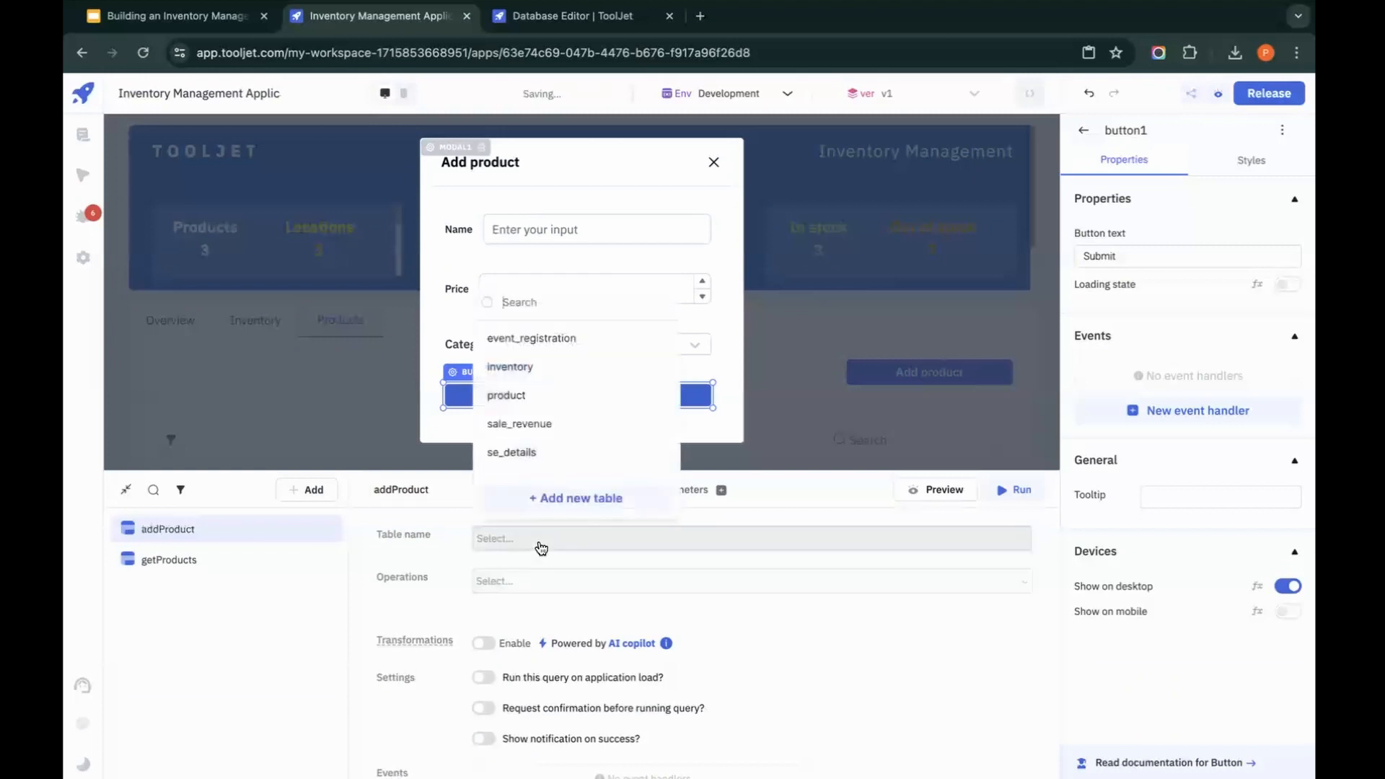
click(547, 395)
click(572, 587)
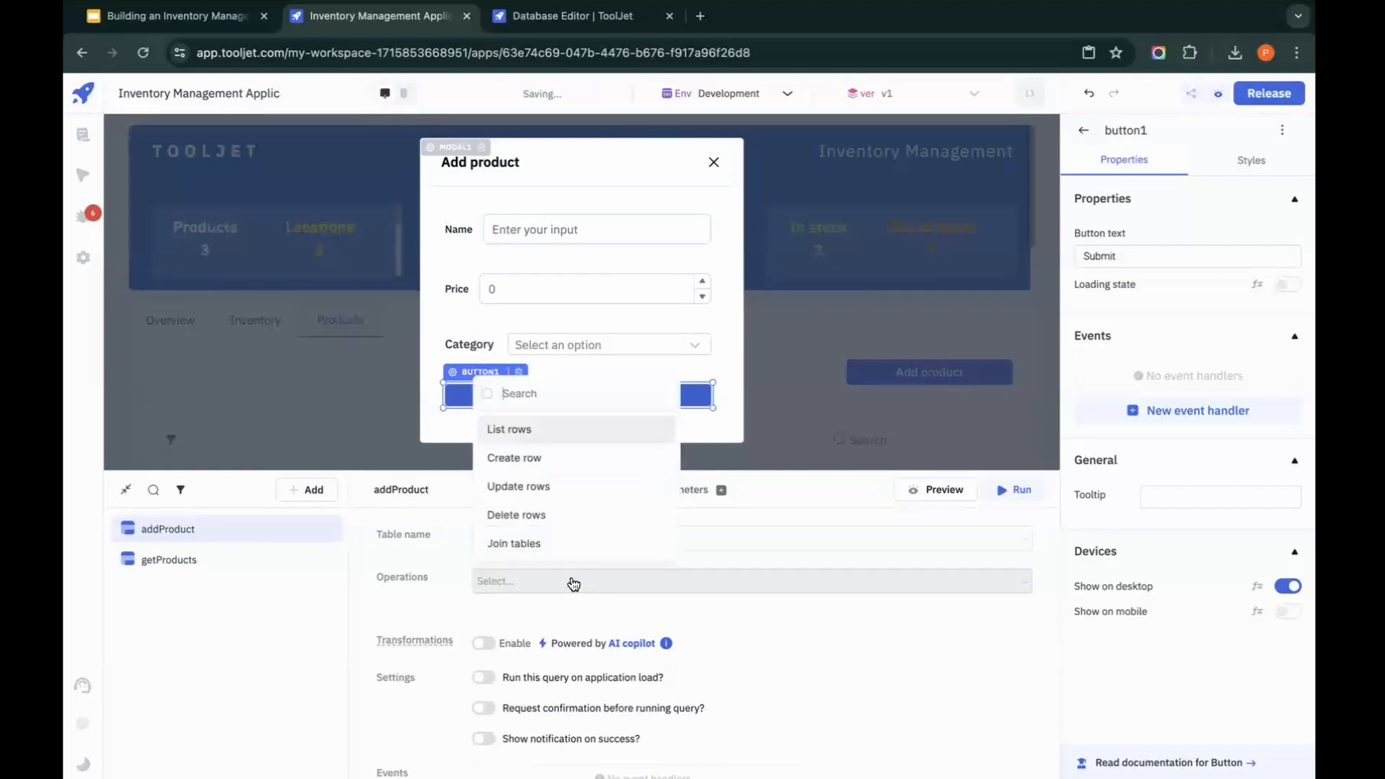
click(543, 459)
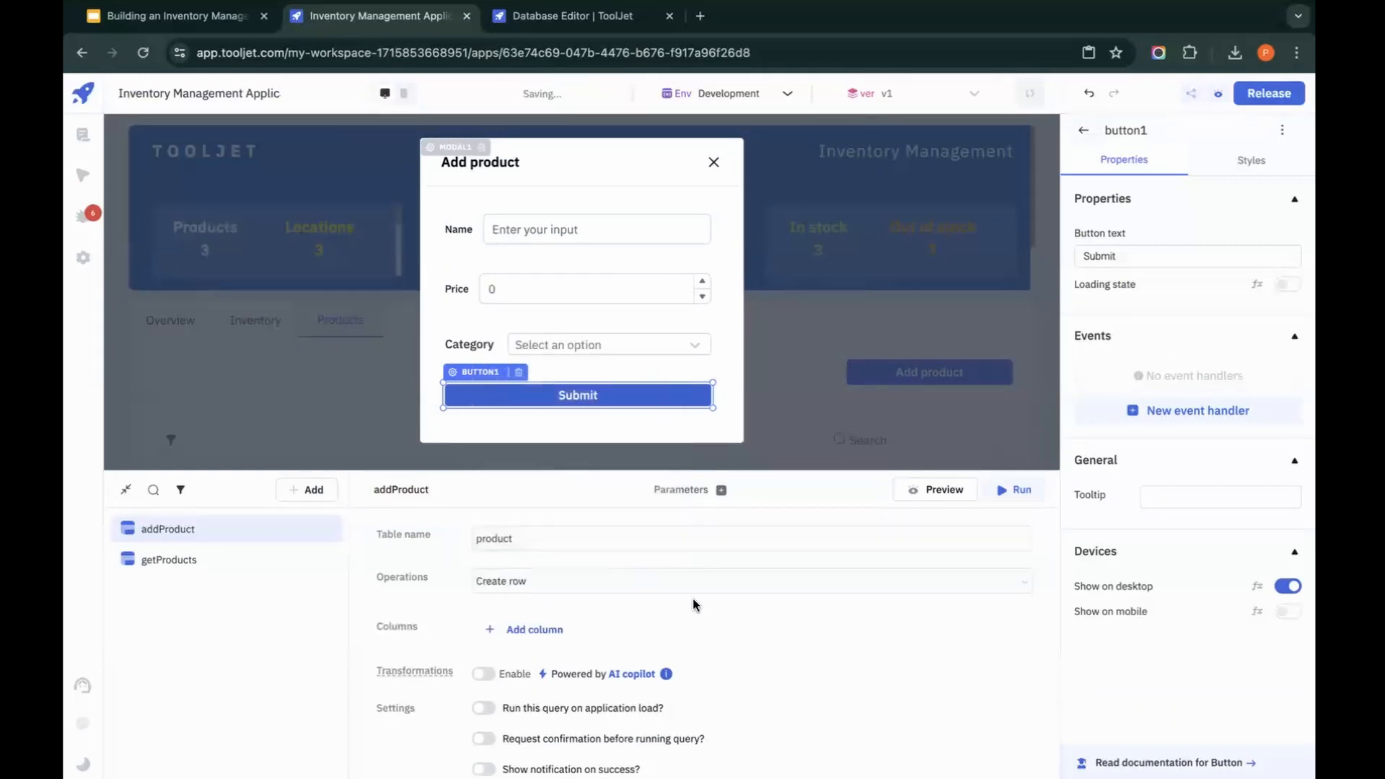
Step: Add the product_id, name, price and category columns, in that order, to the addProduct query
click(562, 630)
click(564, 635)
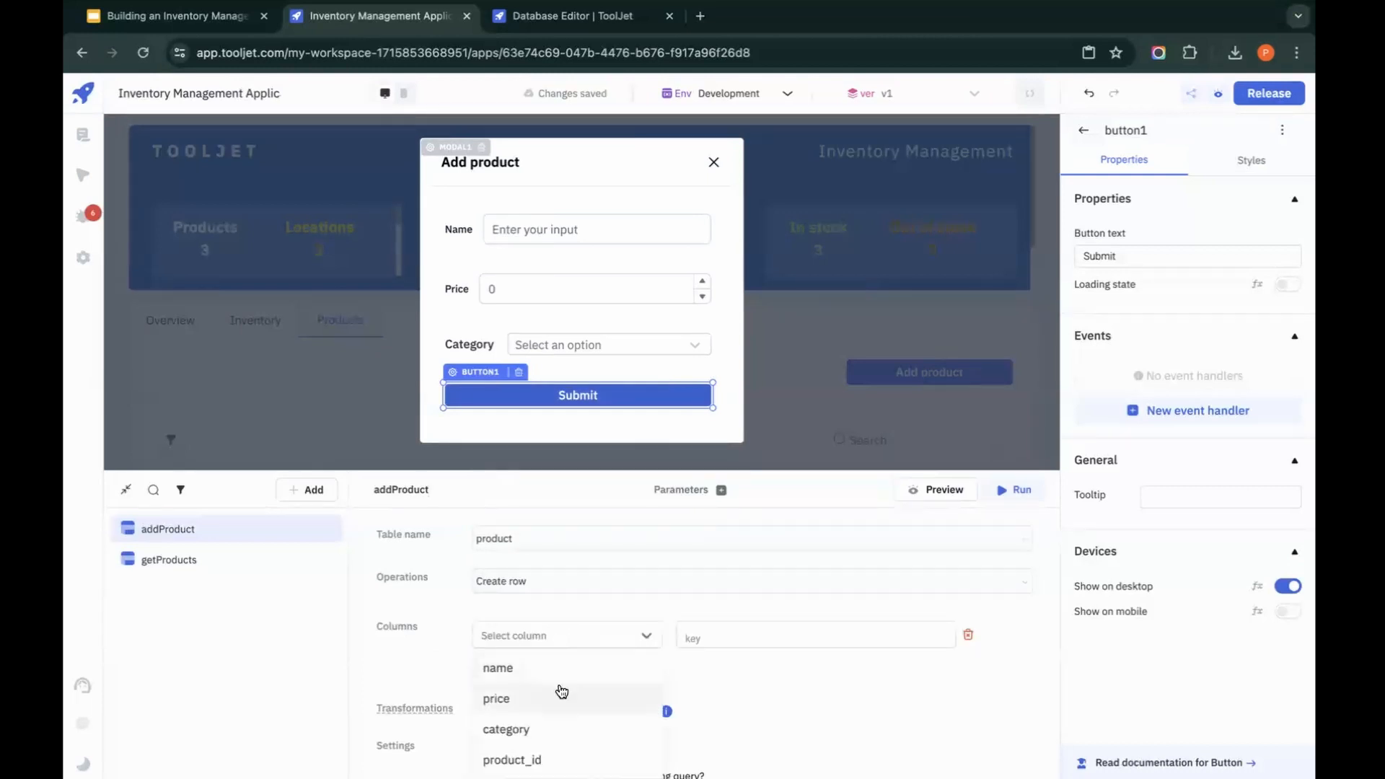
click(548, 759)
click(541, 665)
click(539, 668)
click(526, 700)
click(524, 702)
click(521, 697)
click(516, 730)
click(520, 733)
click(523, 730)
click(524, 757)
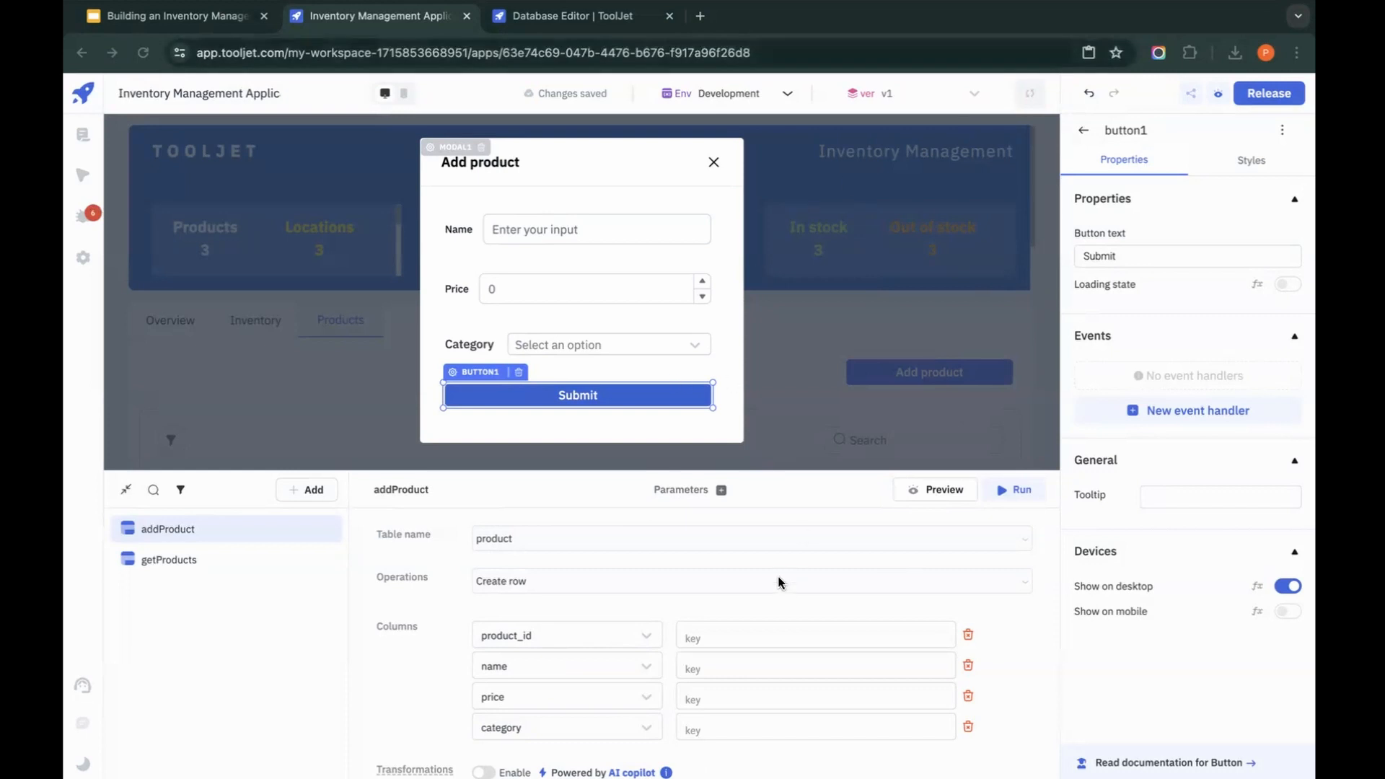
Step: Set the product_id column's value to {{moment().valueOf()}} in the addProduct query
click(779, 629)
text({{moment().valueOf()}})
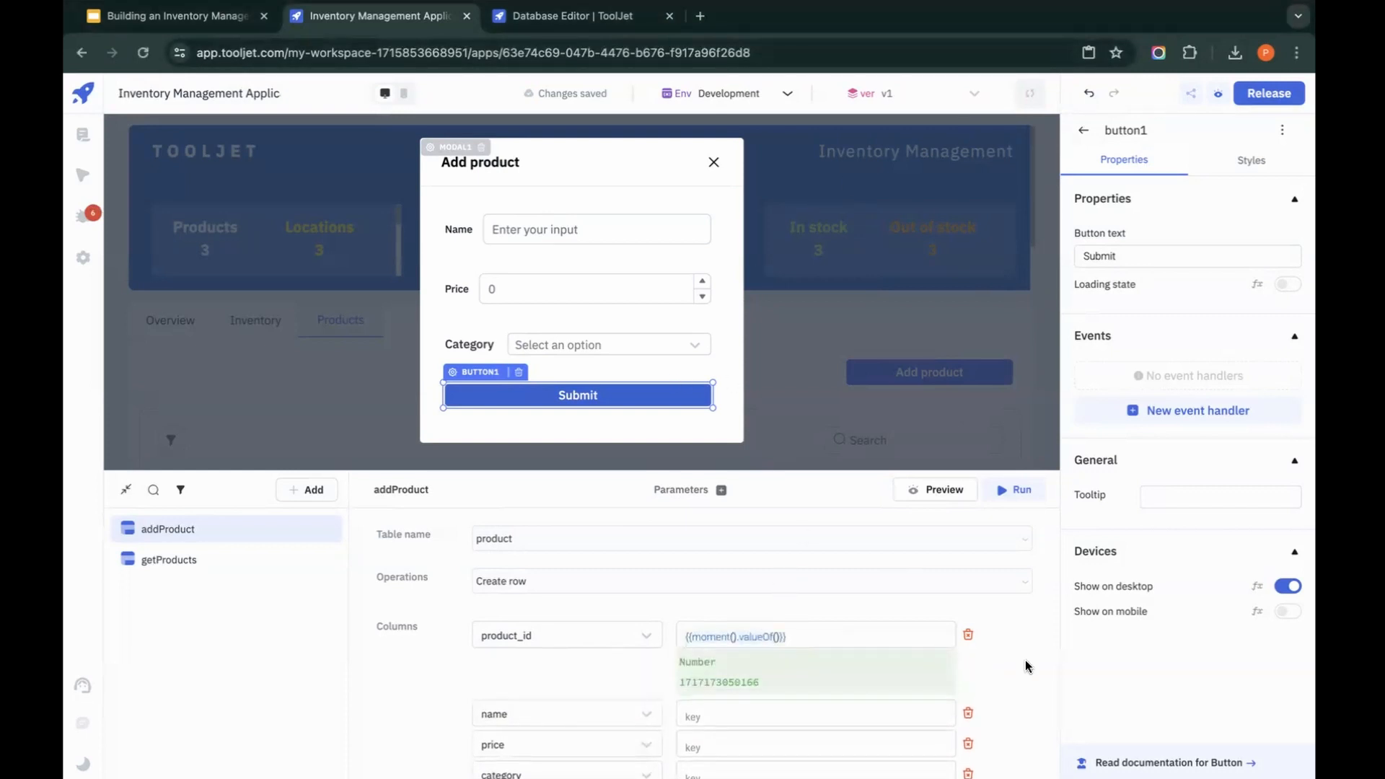
click(1028, 665)
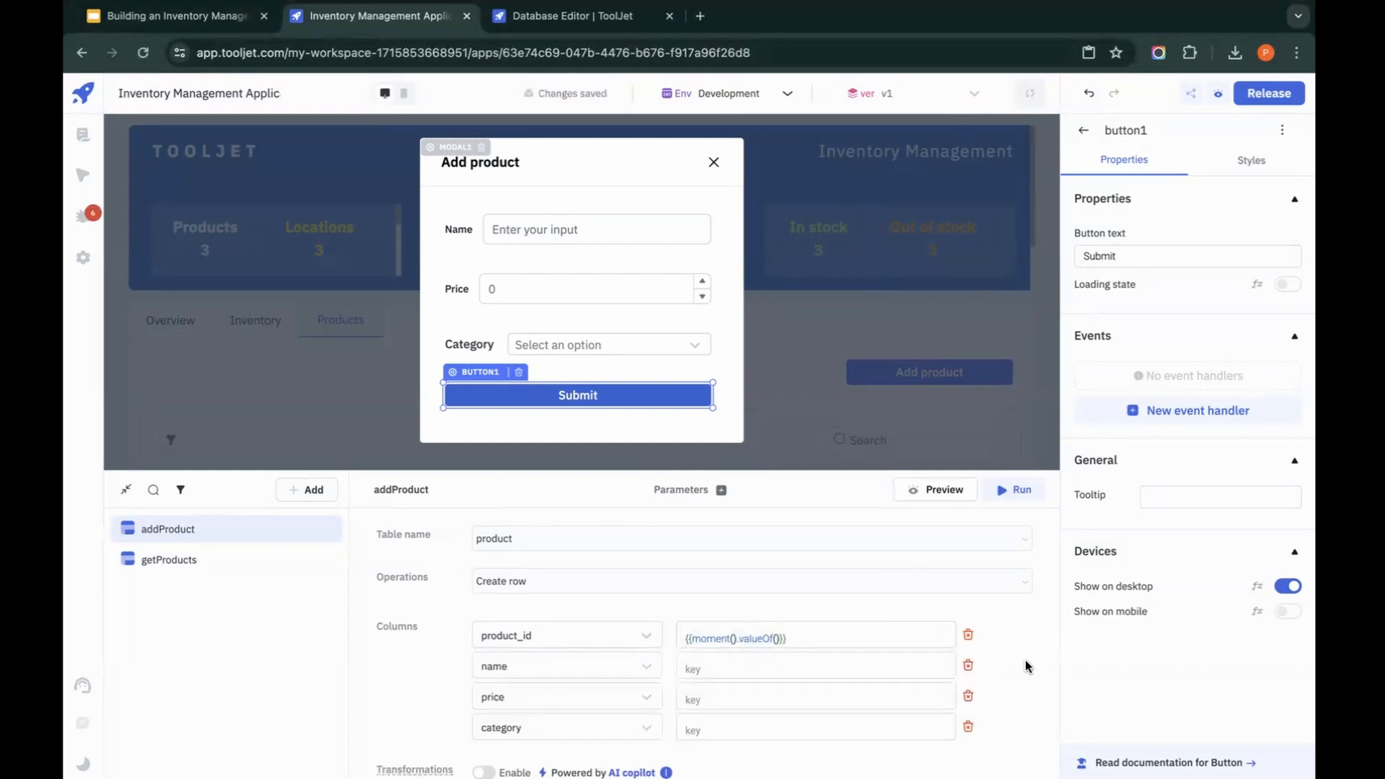
Step: Set the name column's value to {{components.textinput1.value}} in the addProduct query
scroll(828, 665, down, 1)
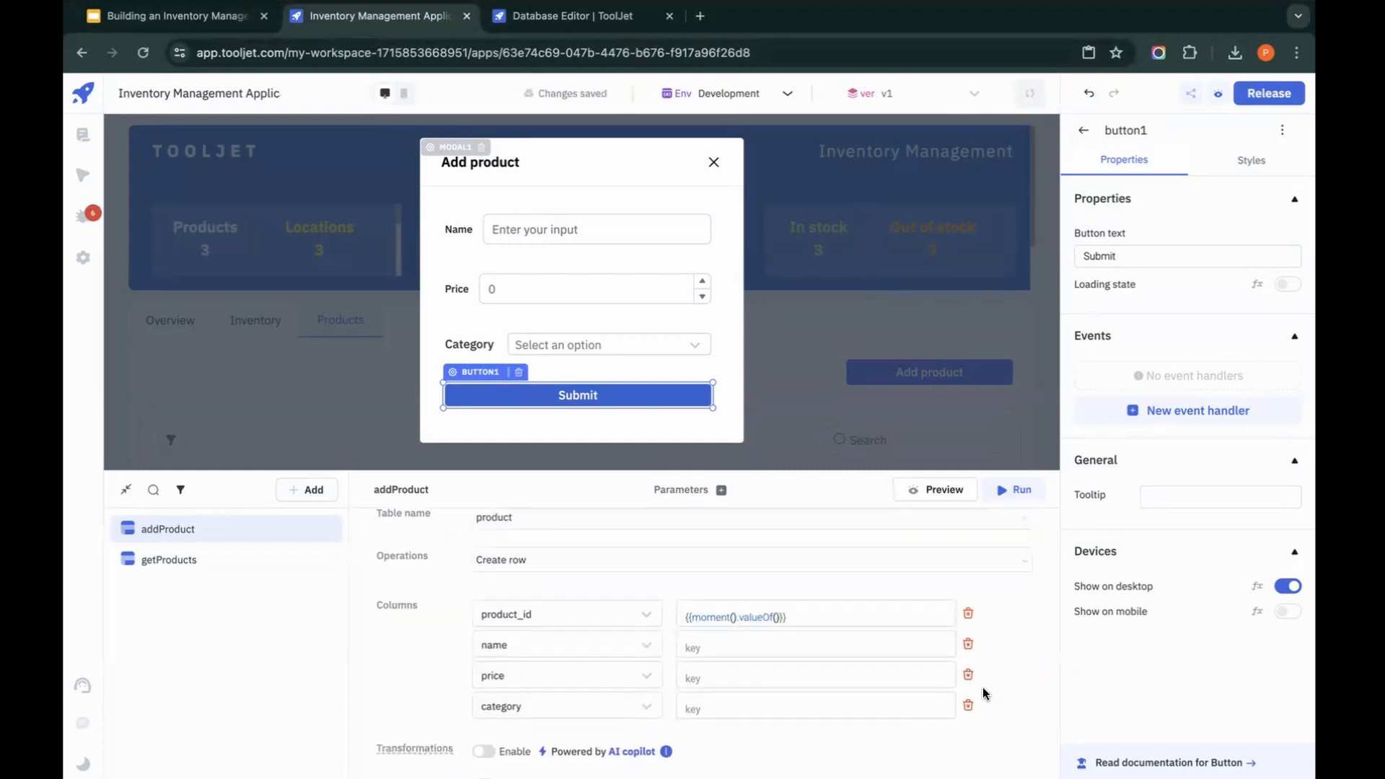
click(833, 646)
text({{)
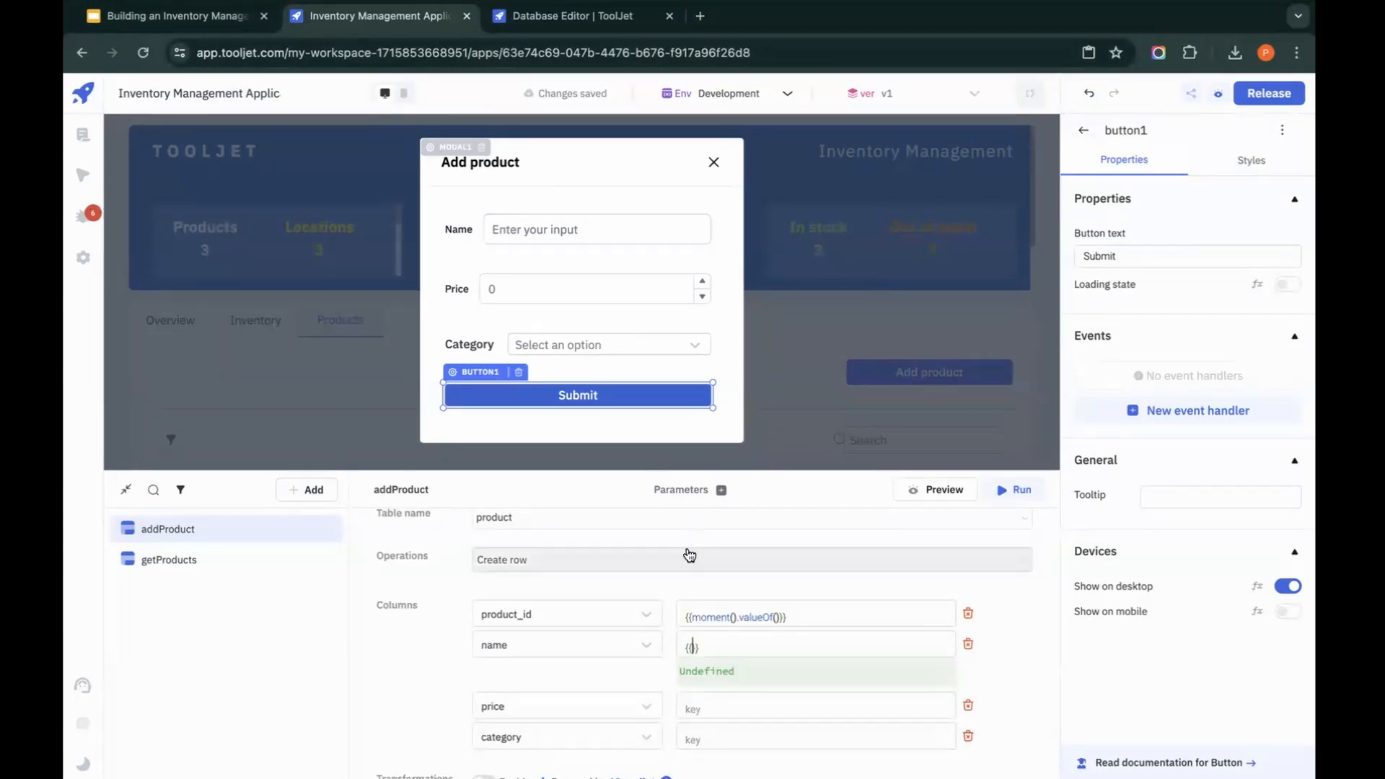
text(components.)
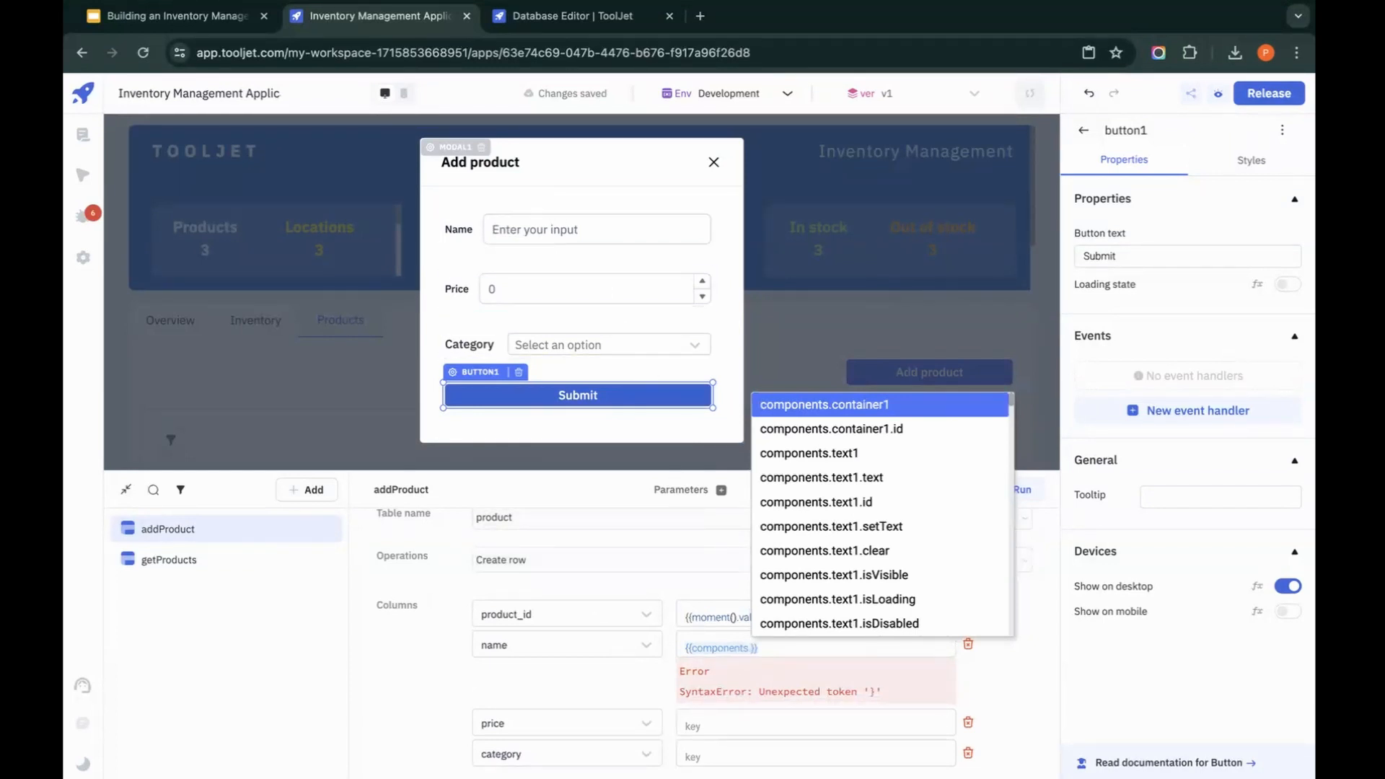
text(text)
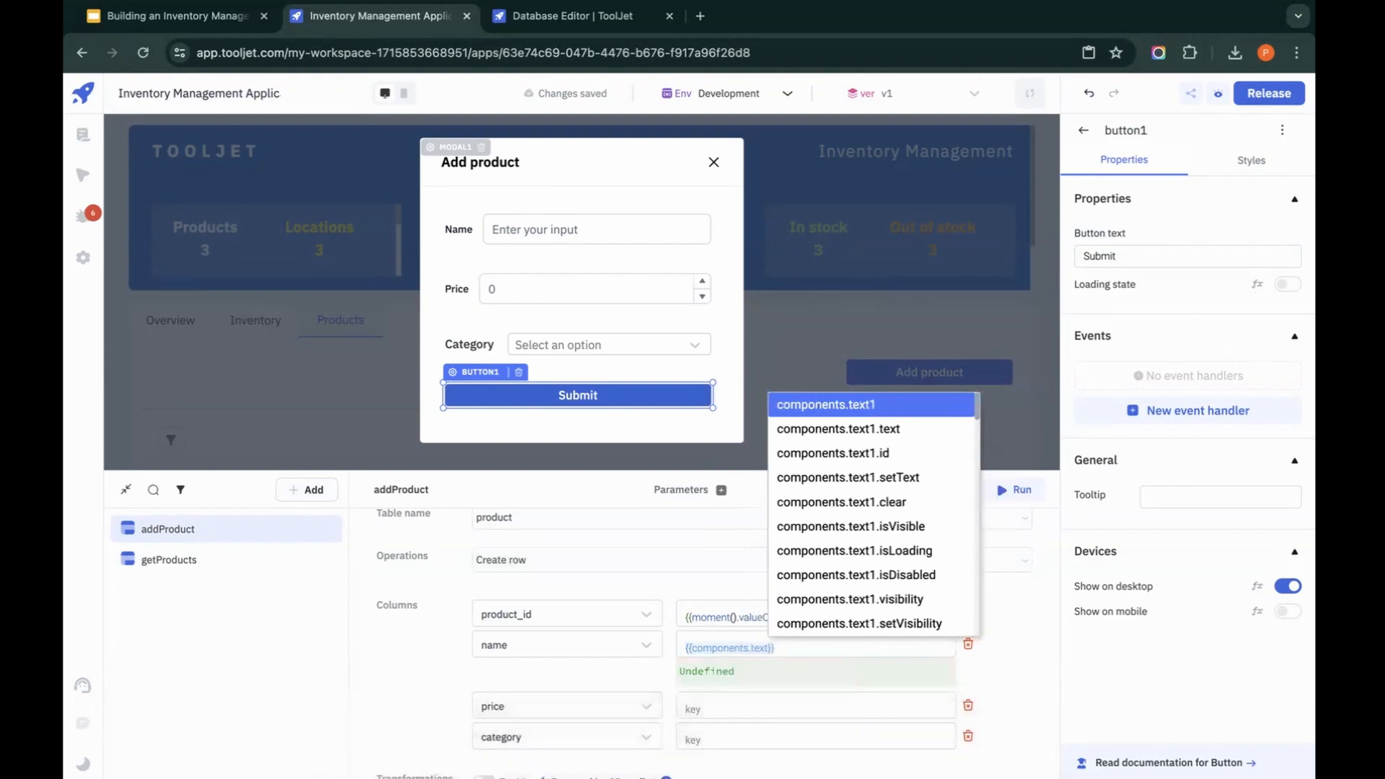
text(input1)
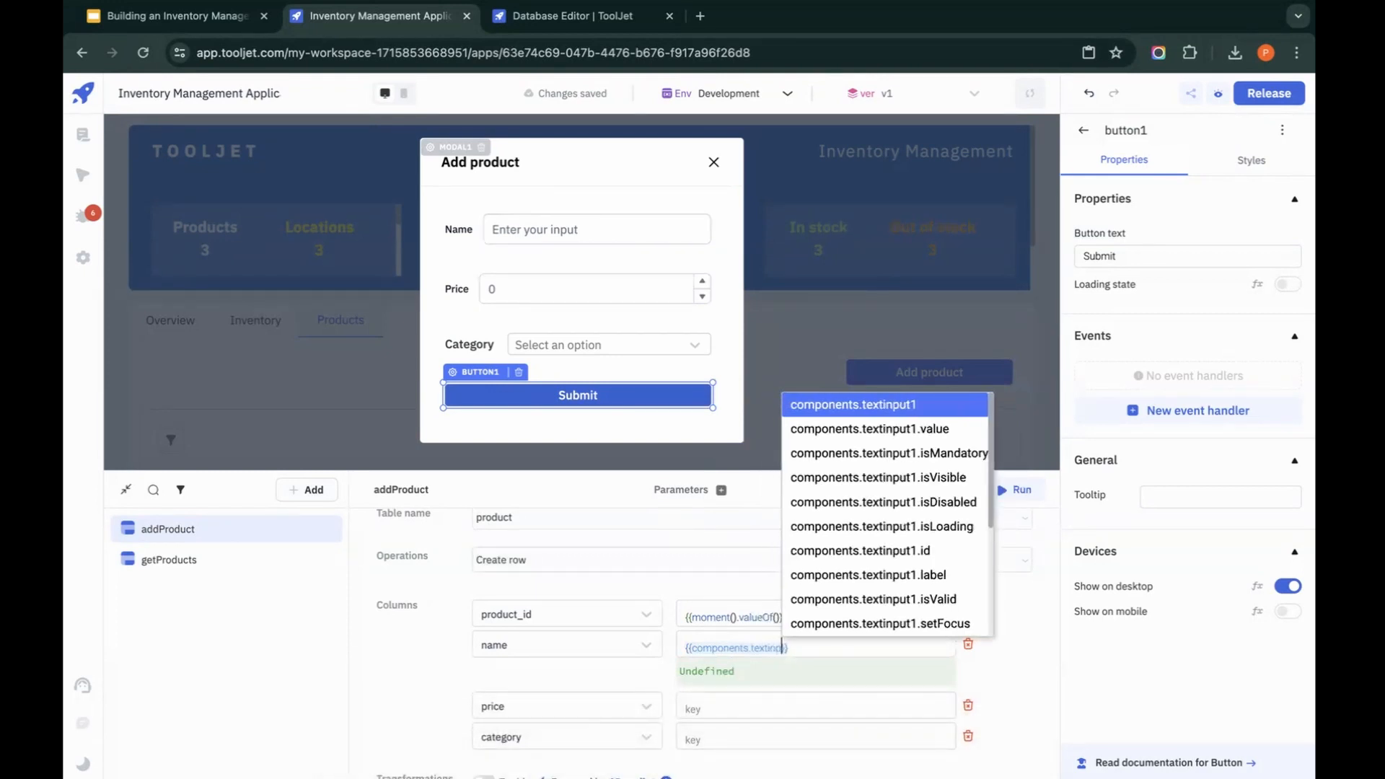
click(838, 413)
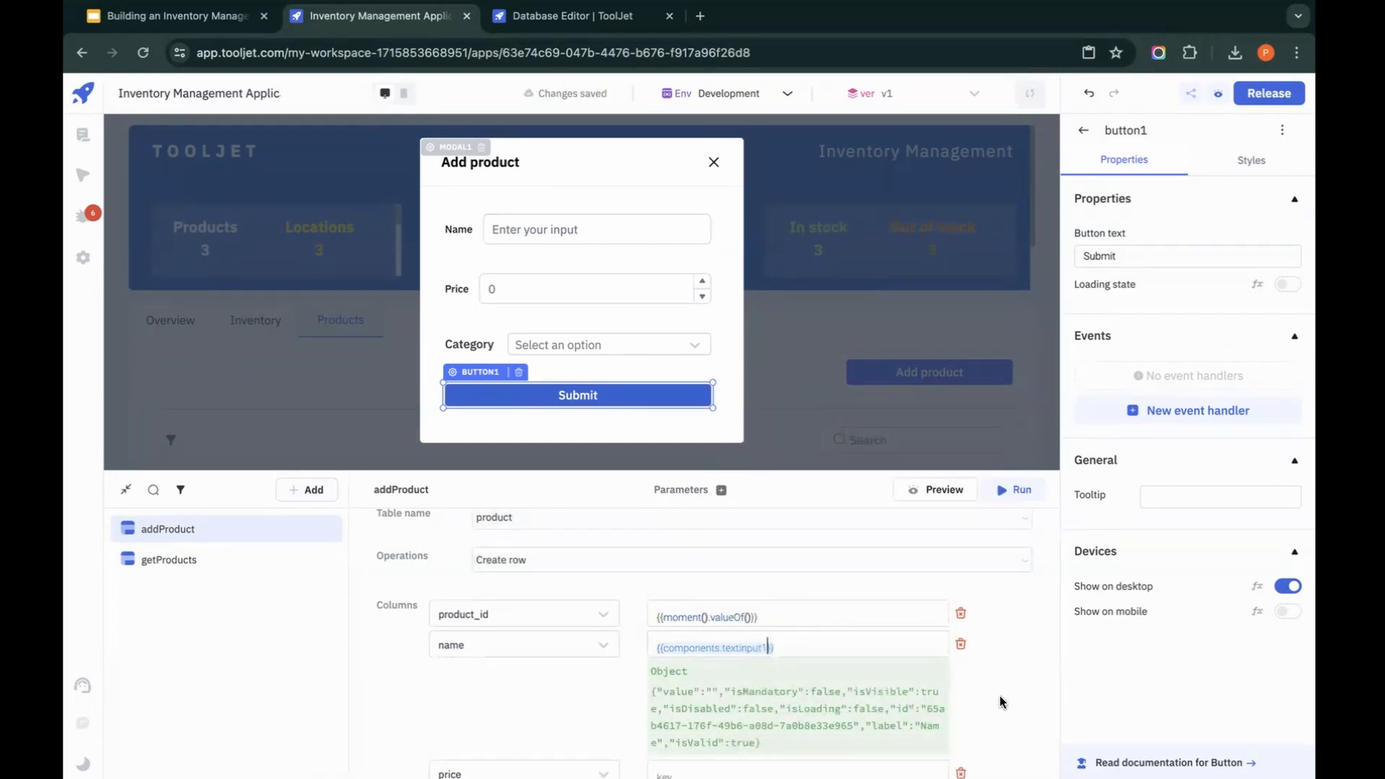
text(.v)
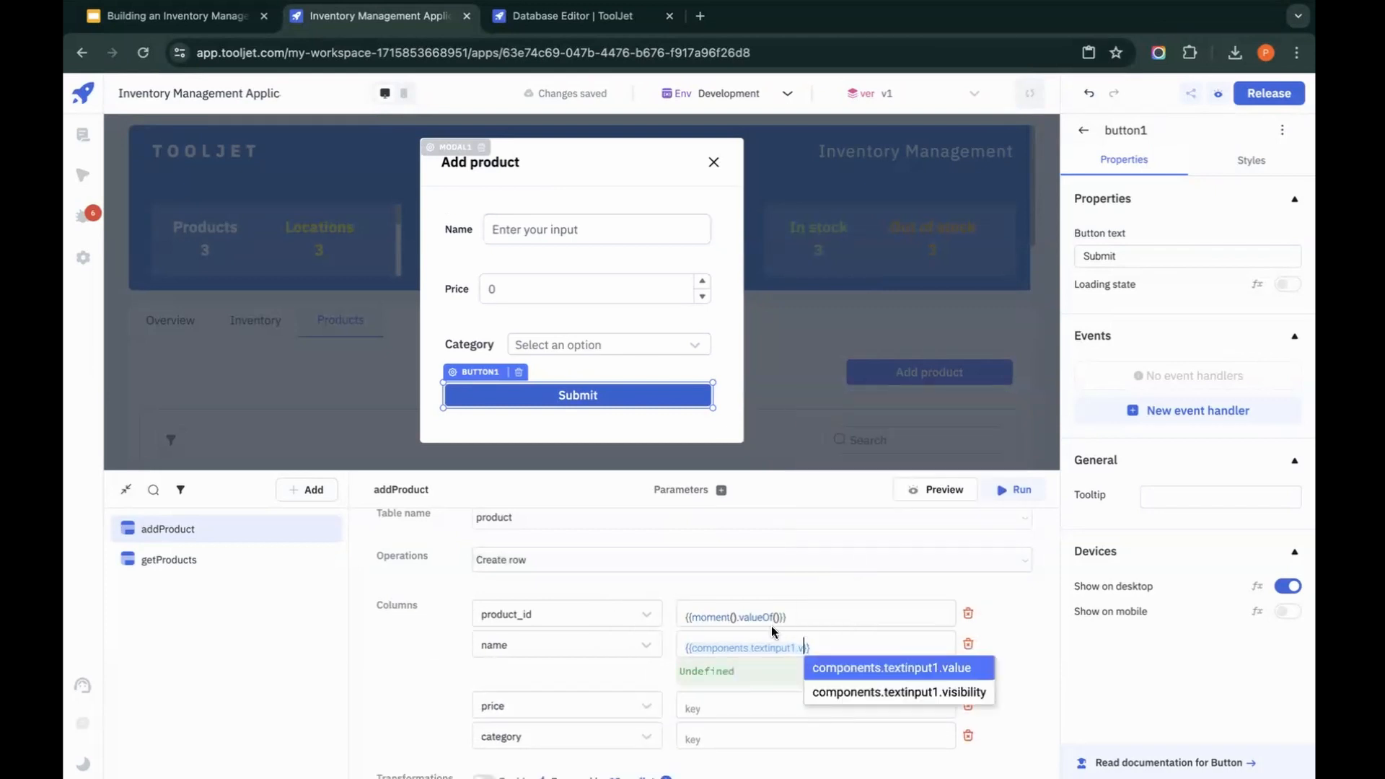
click(893, 667)
Step: Set the price column's value to {{components.numberinput1.value}} in the addProduct query
scroll(1014, 678, down, 3)
click(904, 583)
text({{components.)
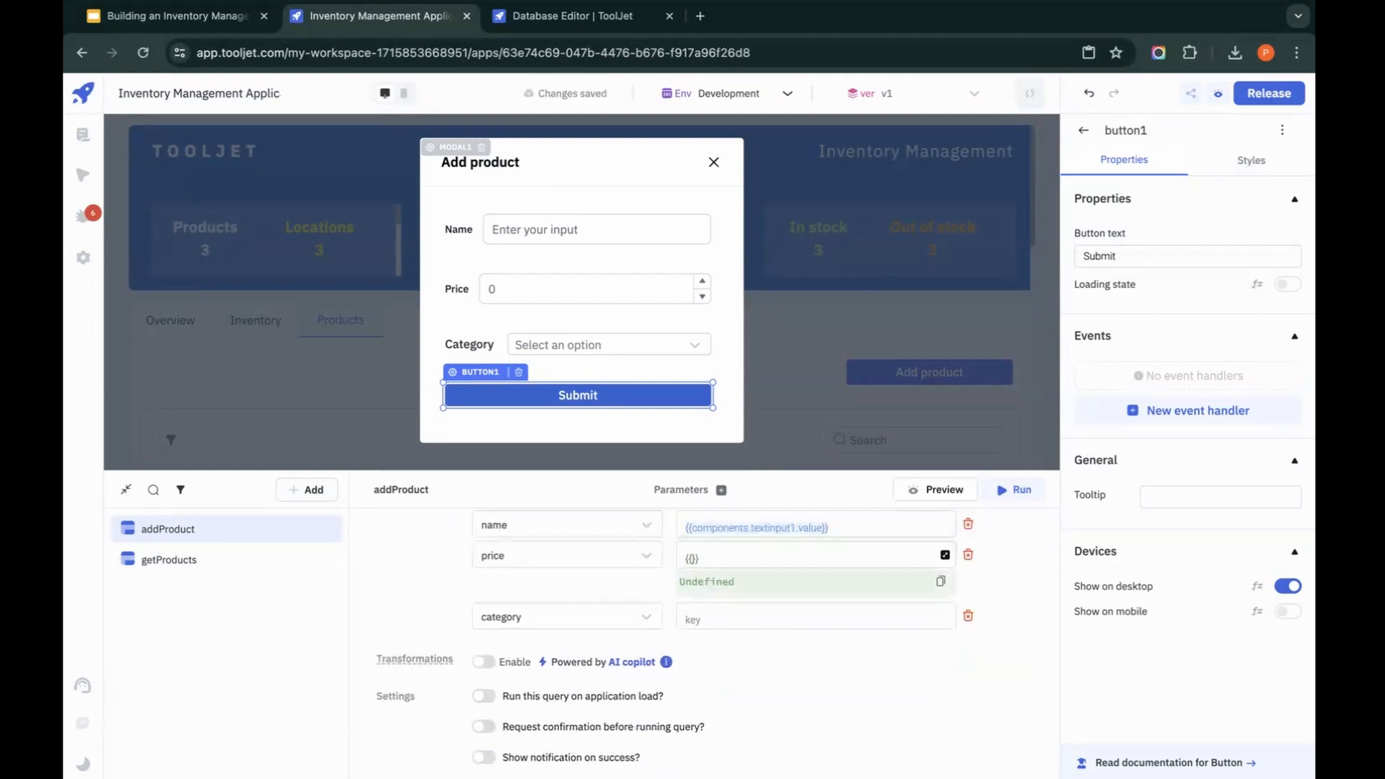
text(n)
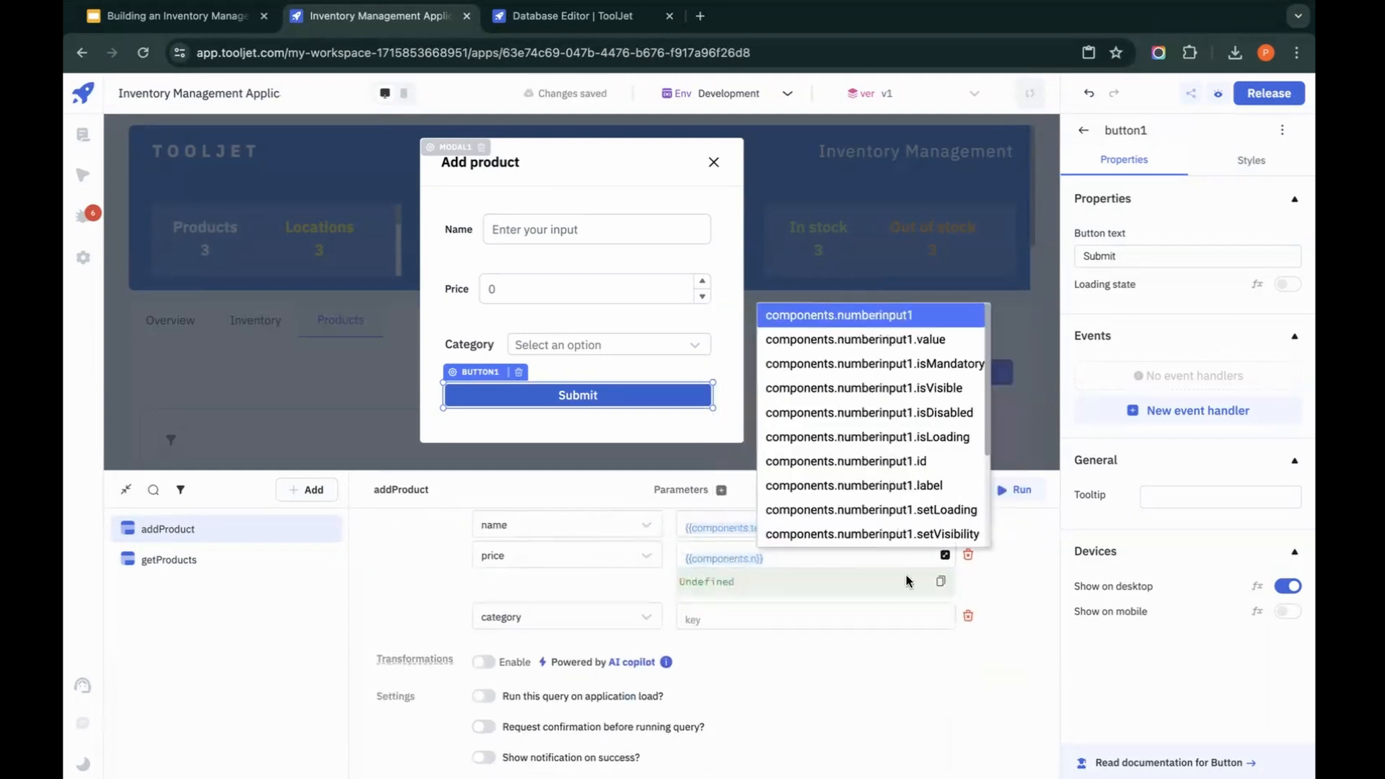
click(934, 339)
Step: Set the category column's value to {{components.dropdown1.value}} in the addProduct query
click(798, 629)
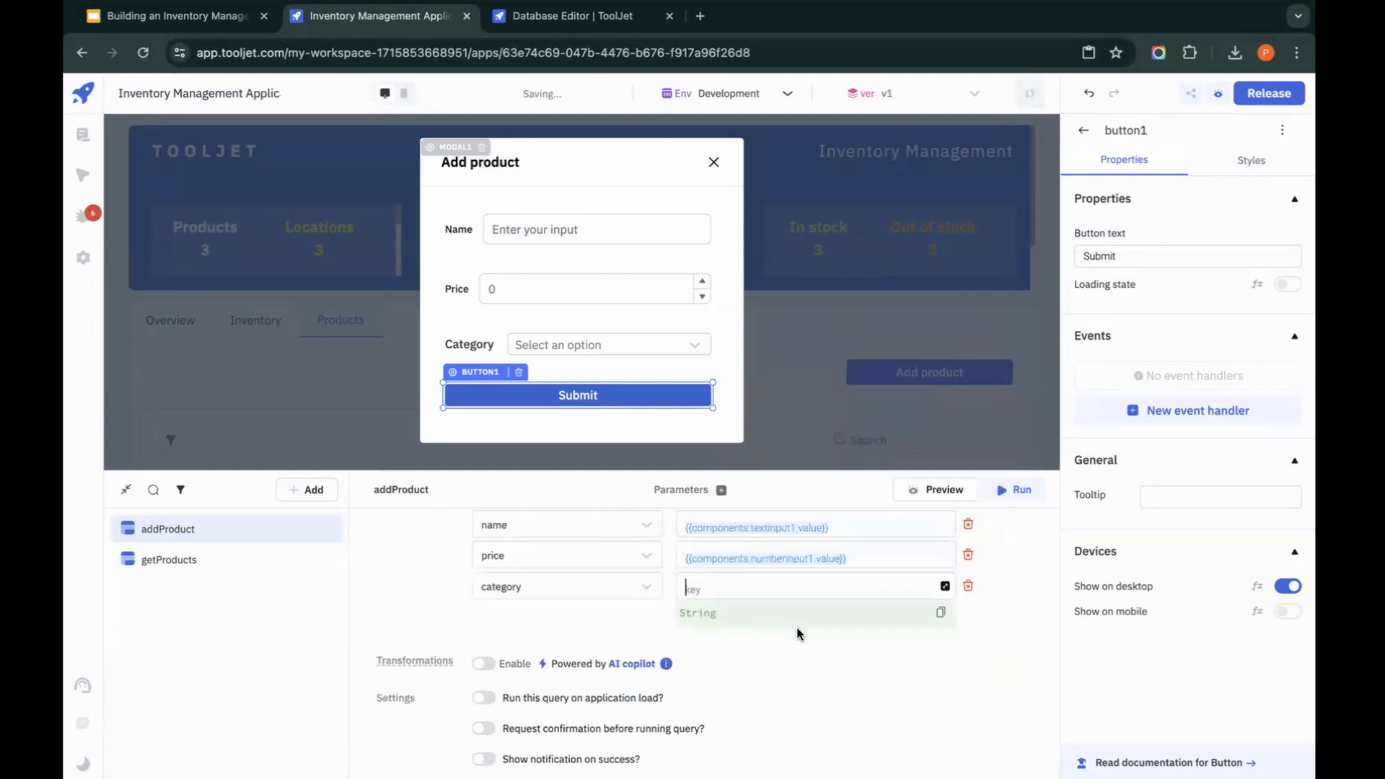
text({)
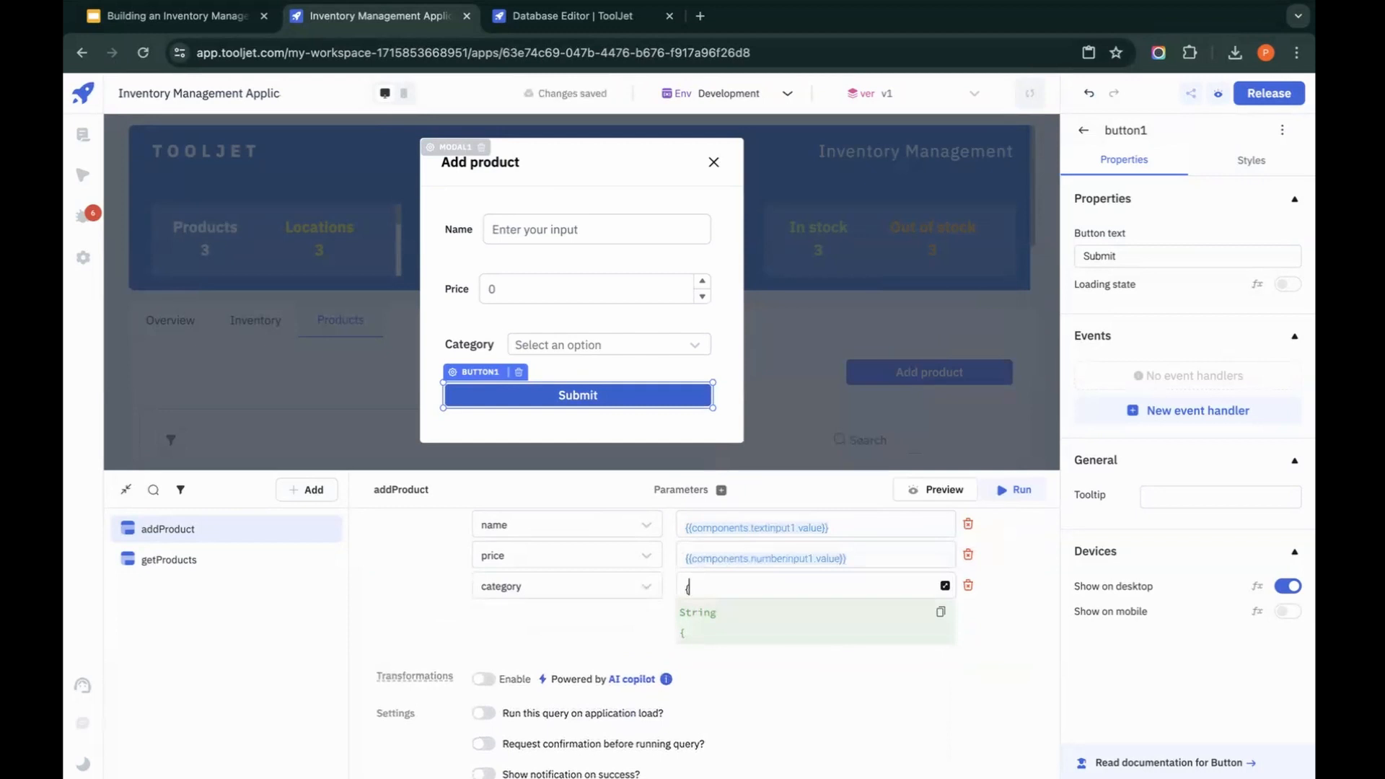
text(components.)
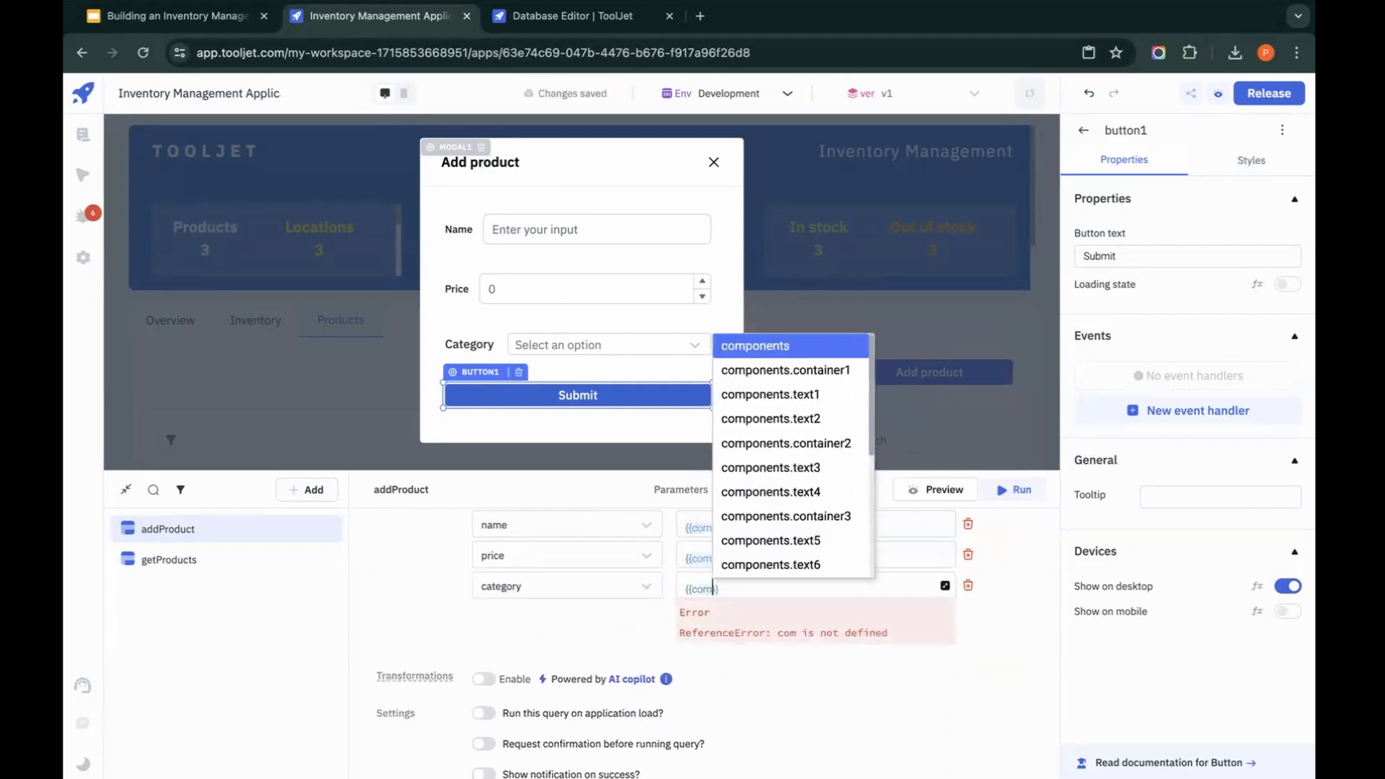
text(dr)
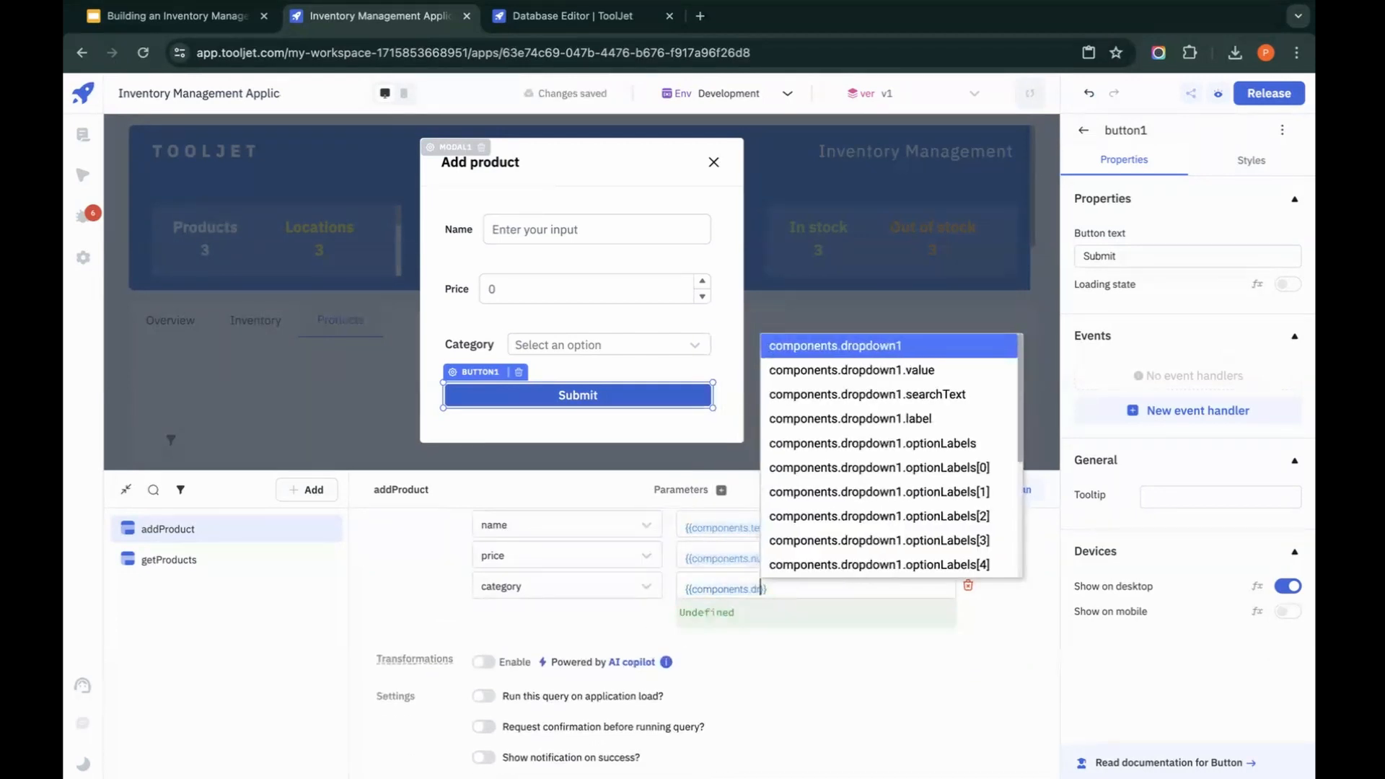
click(835, 372)
click(1025, 654)
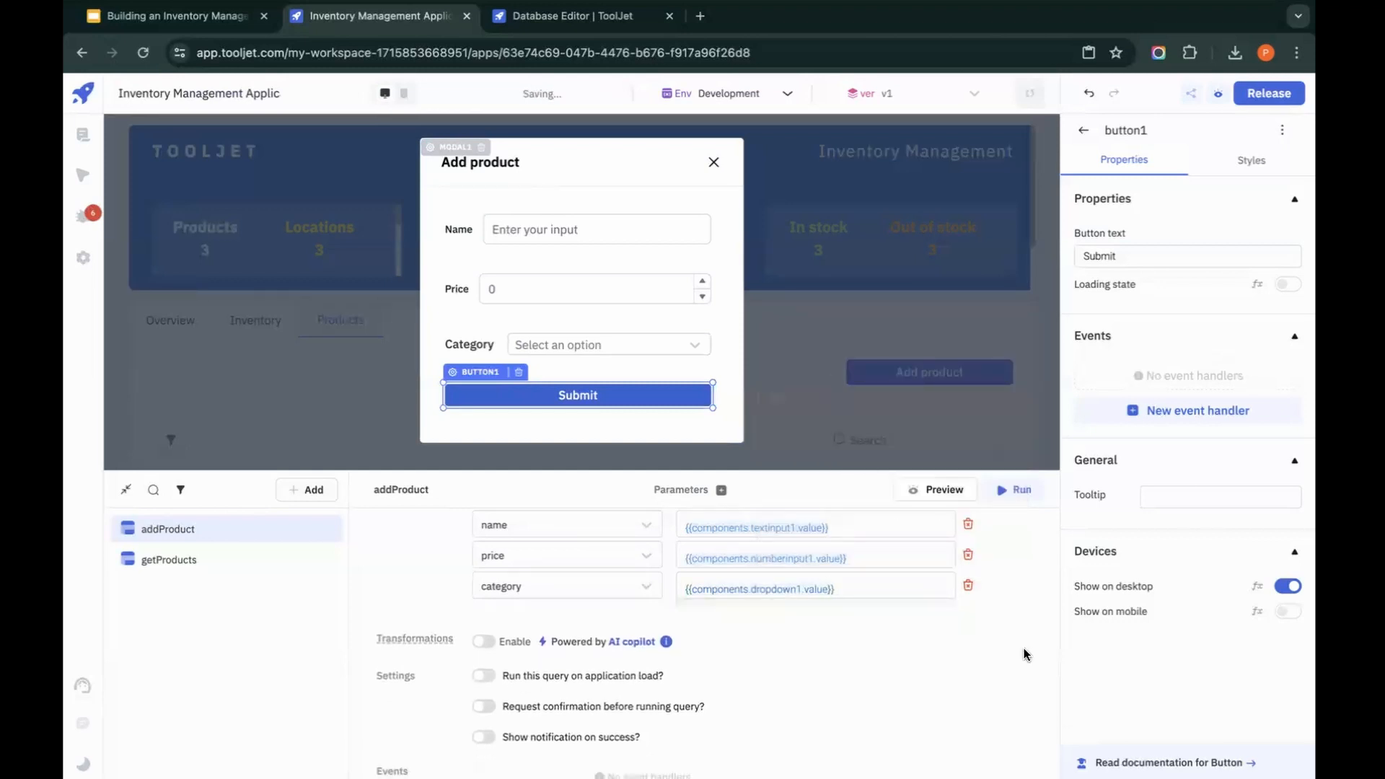
Step: Add a Query Success event handler to the addProduct query with the Close Modal action for modal1
scroll(892, 714, down, 5)
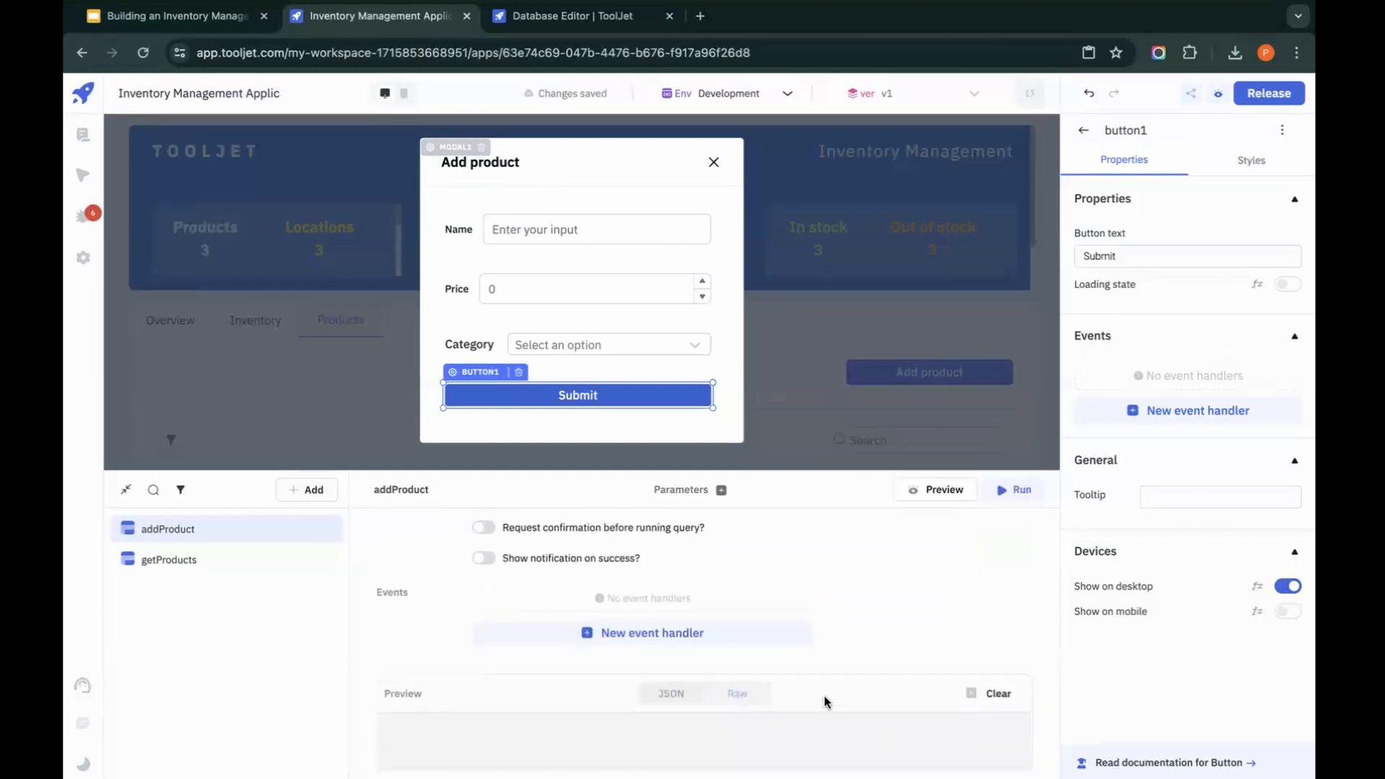
click(643, 632)
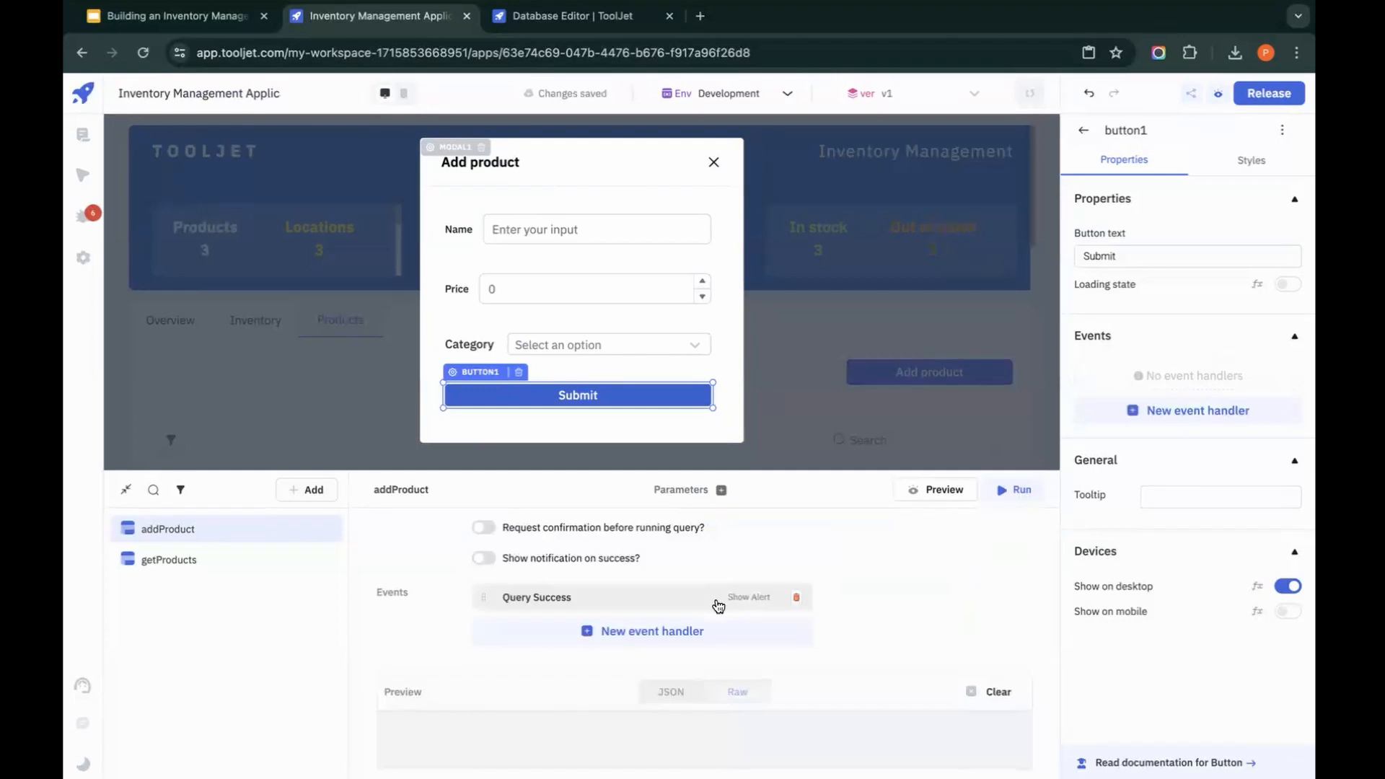
click(691, 602)
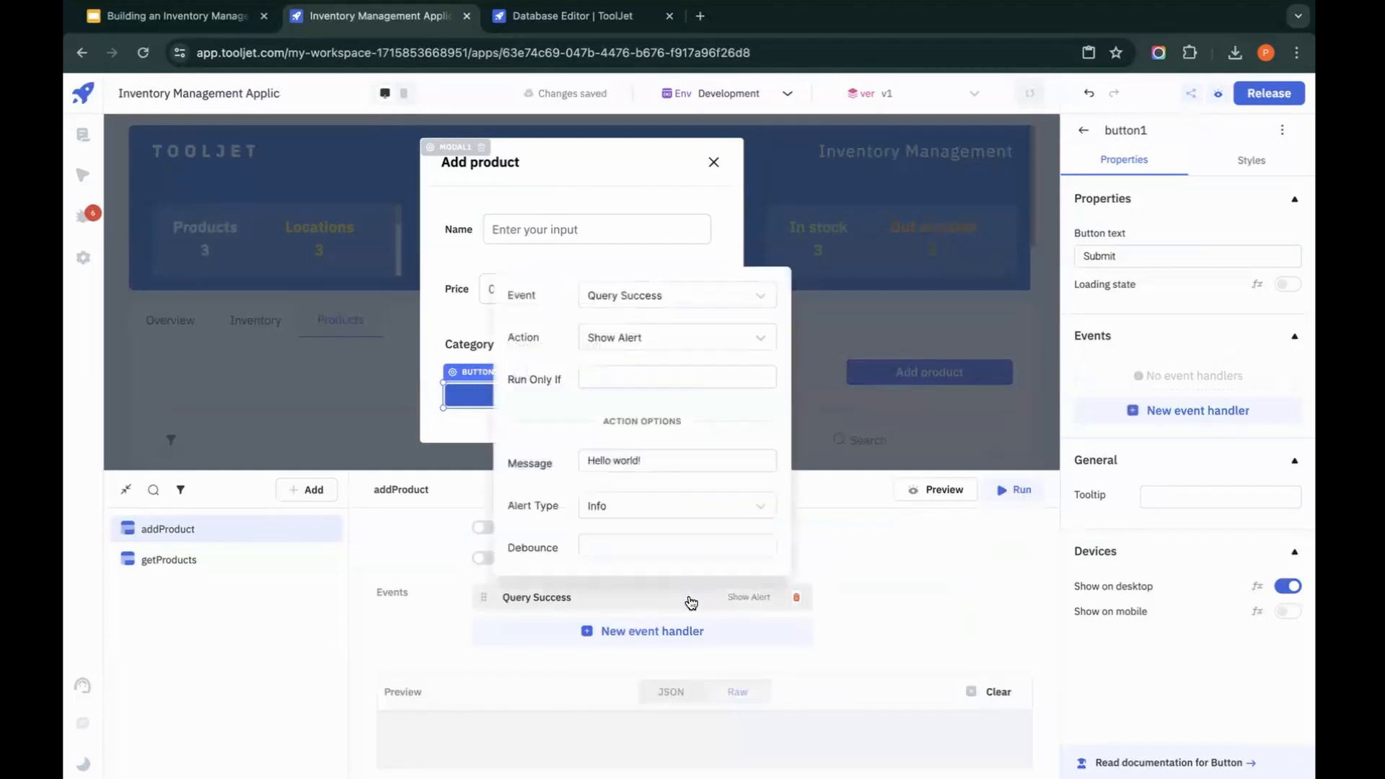
click(700, 338)
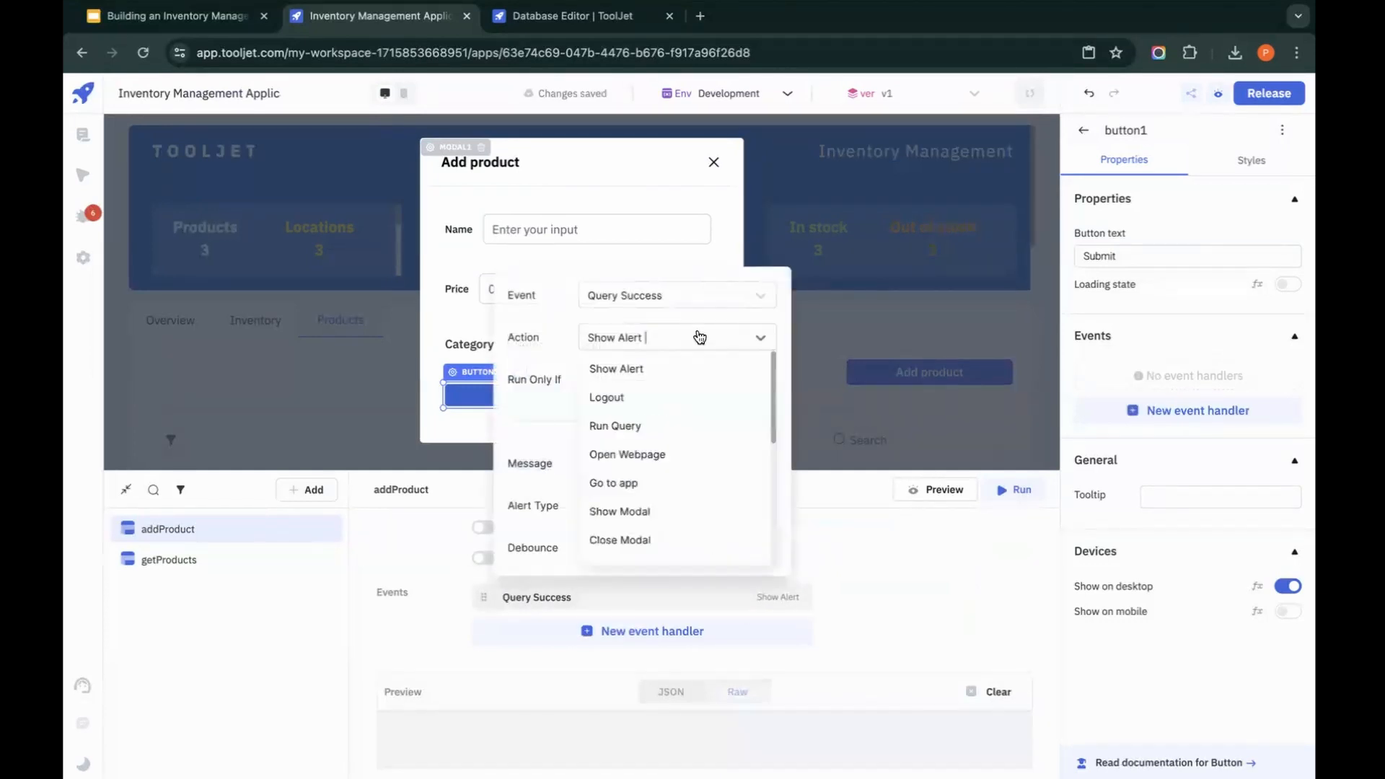
click(611, 547)
click(751, 505)
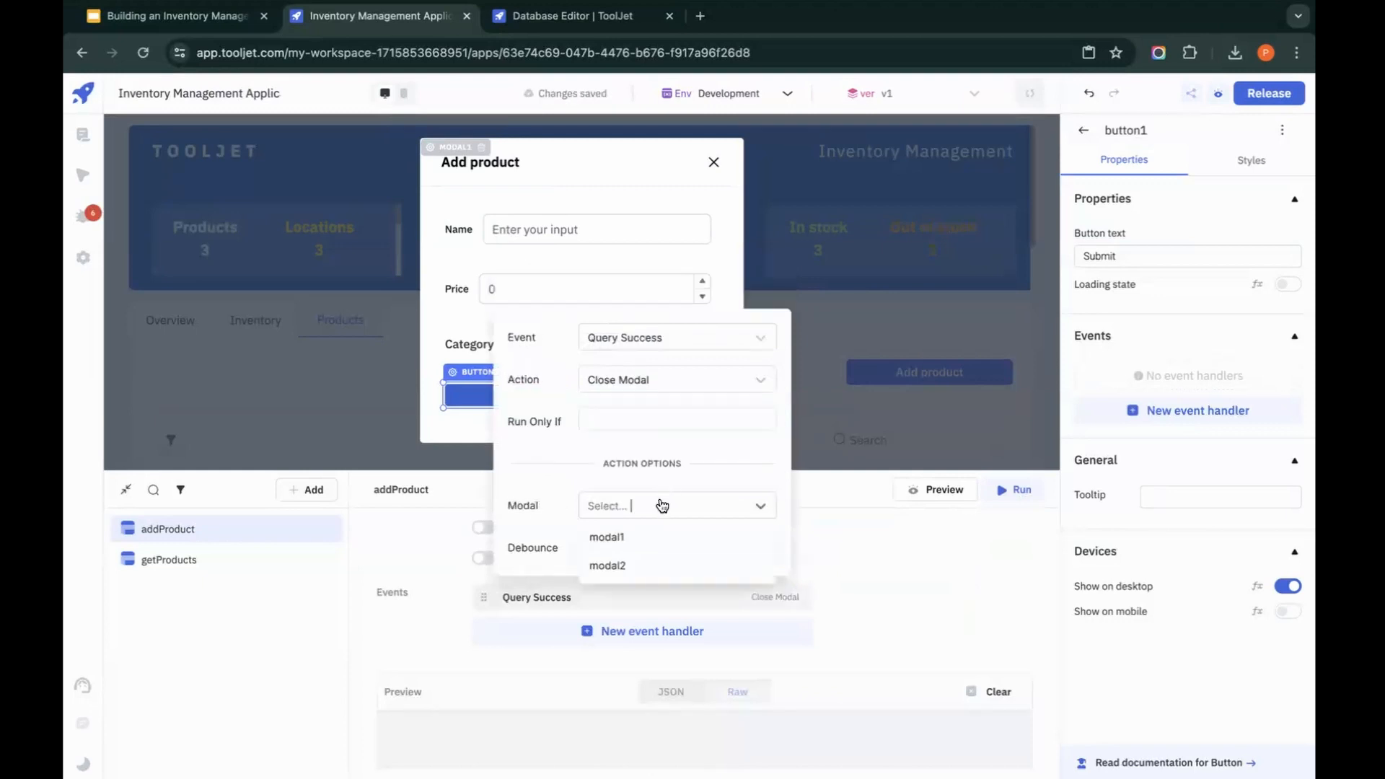
click(640, 537)
click(904, 579)
Step: Add a second Query Success handler to addProduct that shows a Success alert with the message "Product Added!"
click(733, 632)
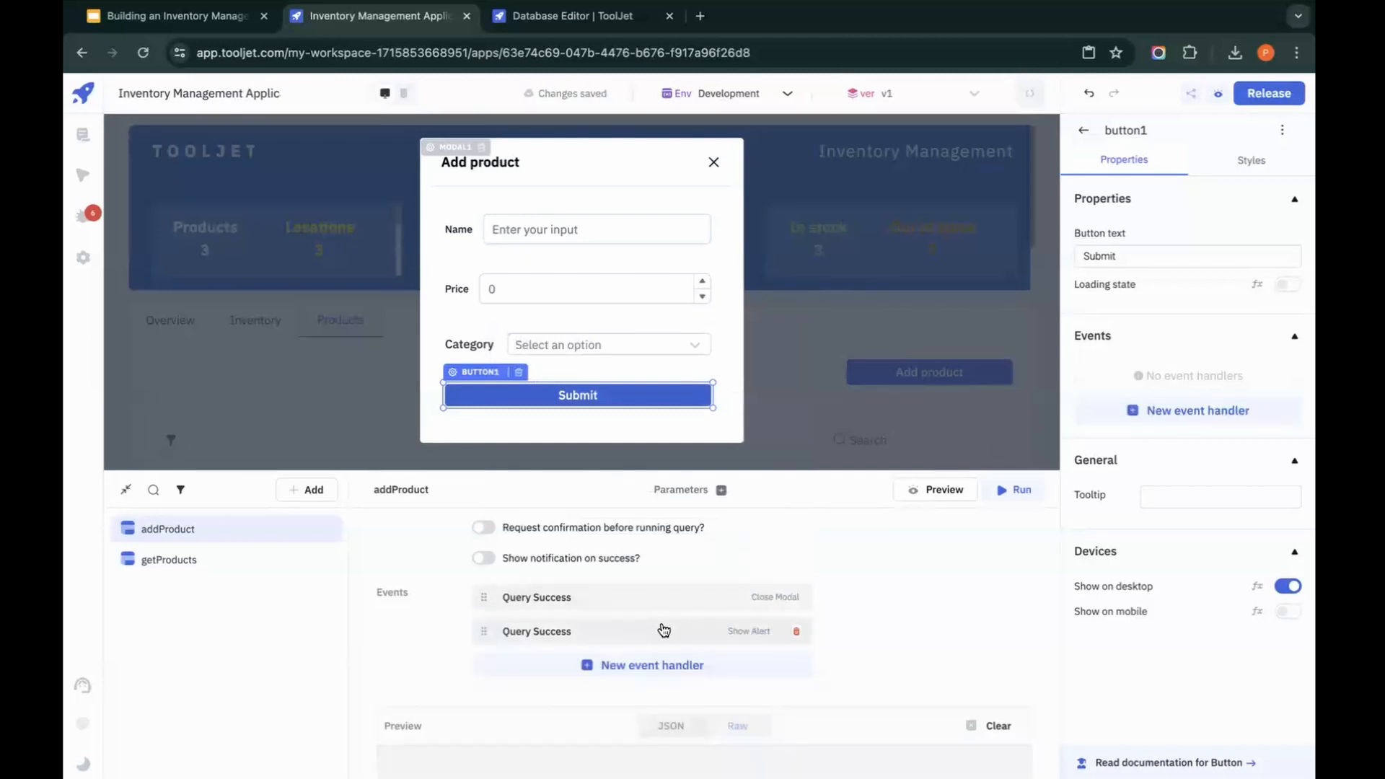
click(663, 630)
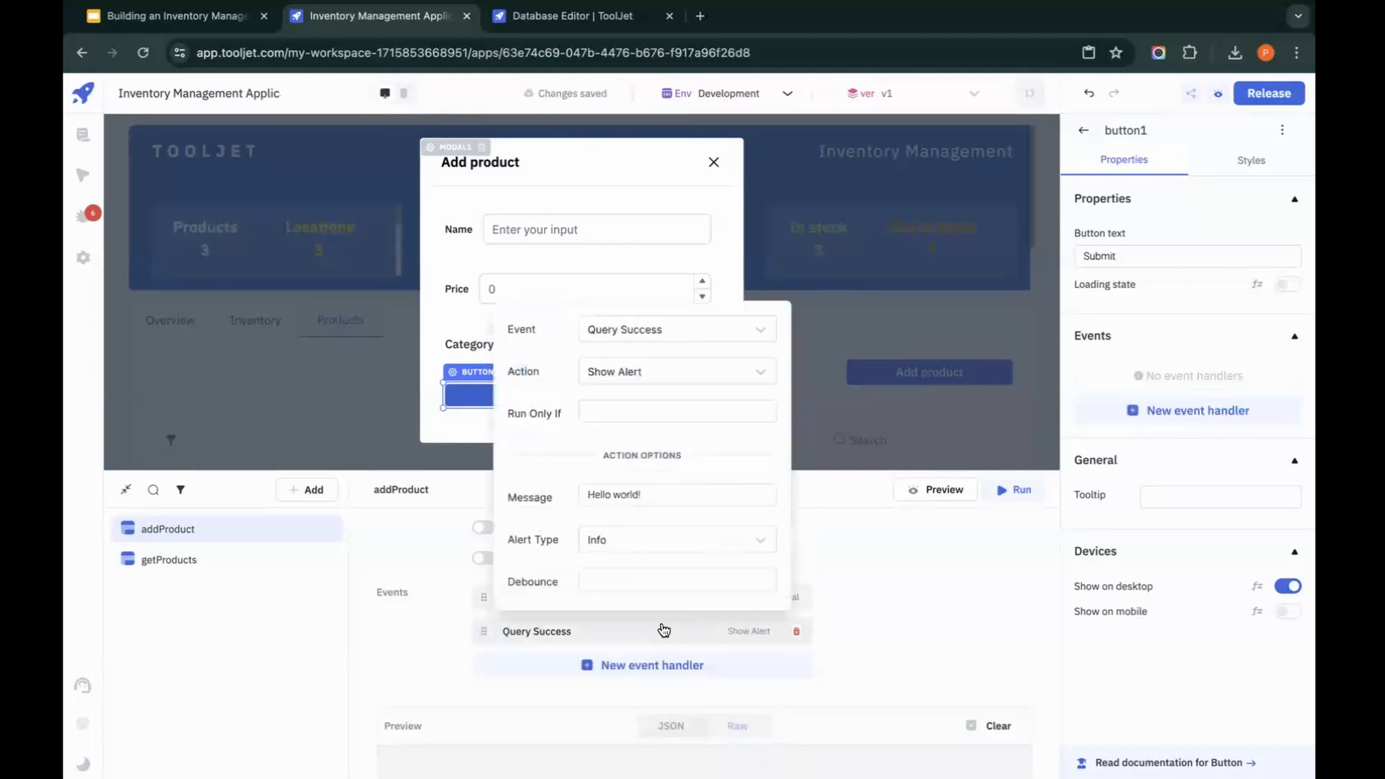
click(662, 372)
click(560, 435)
click(669, 543)
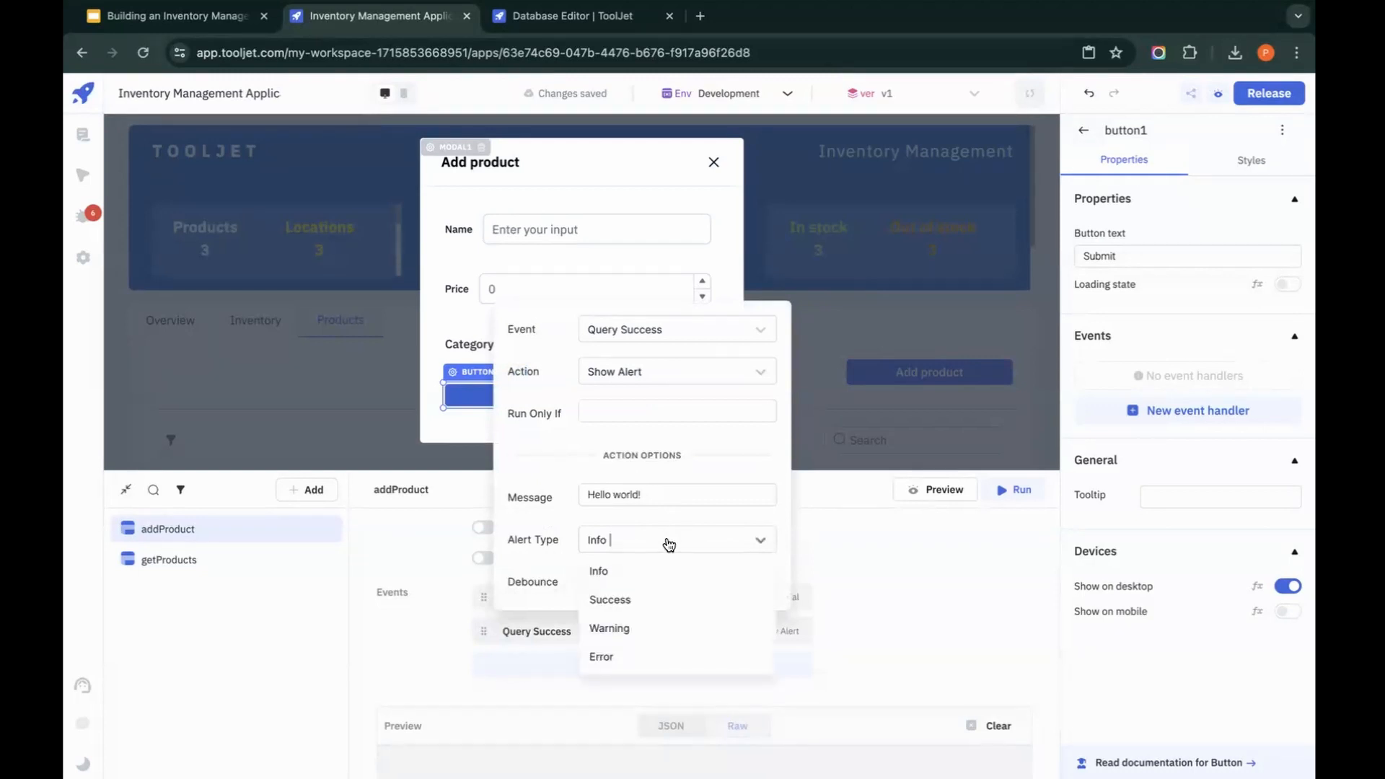
click(641, 601)
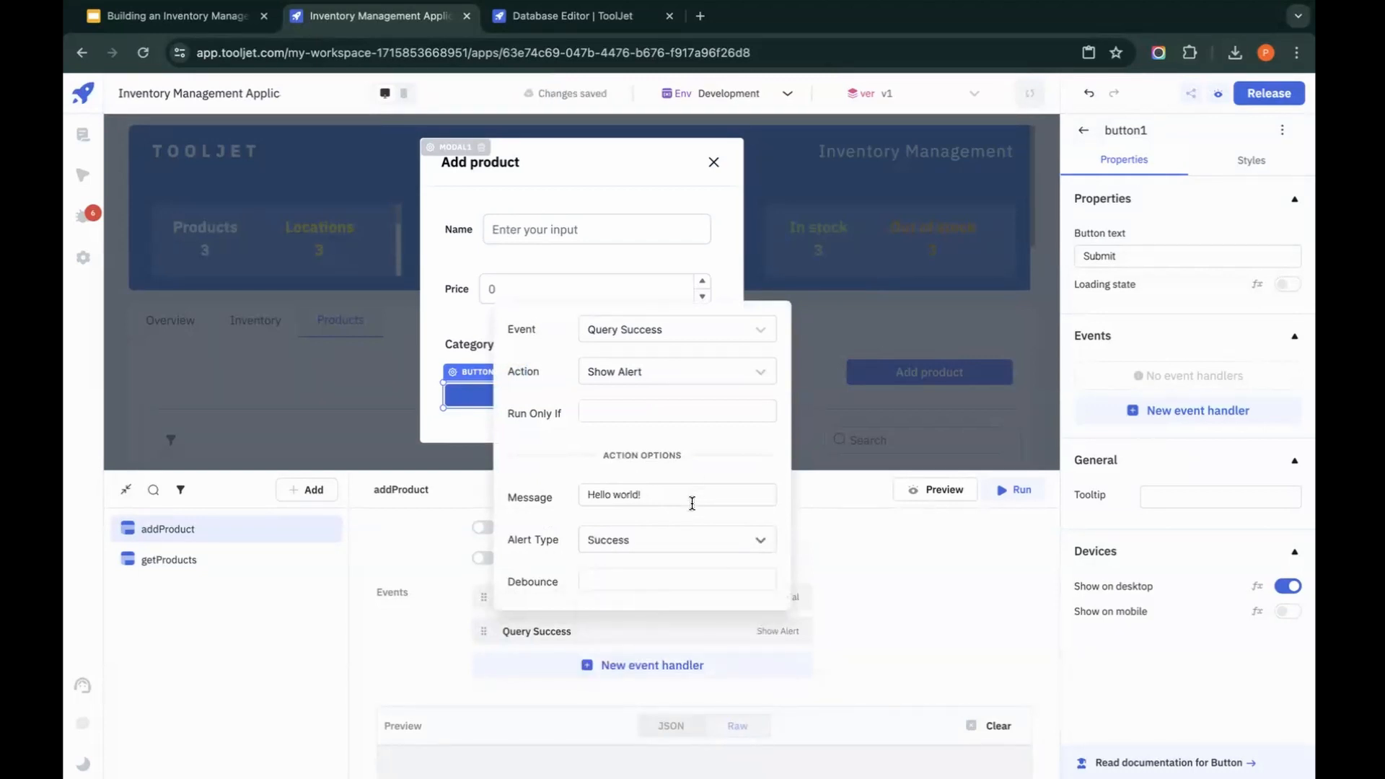
click(693, 503)
key(ctrl+a)
text(Pro)
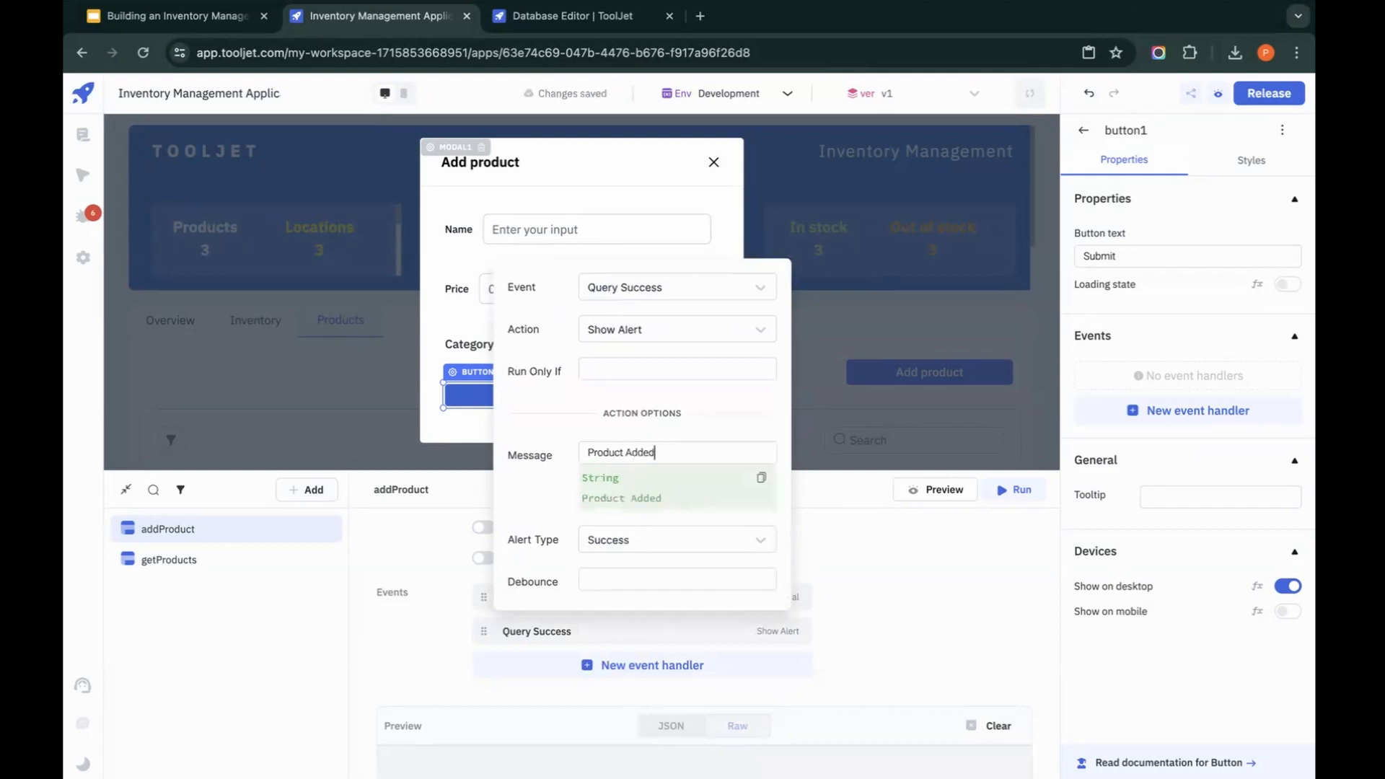
click(862, 622)
Step: Add a third Query Success handler to addProduct with the Run Query action for getProducts
click(674, 666)
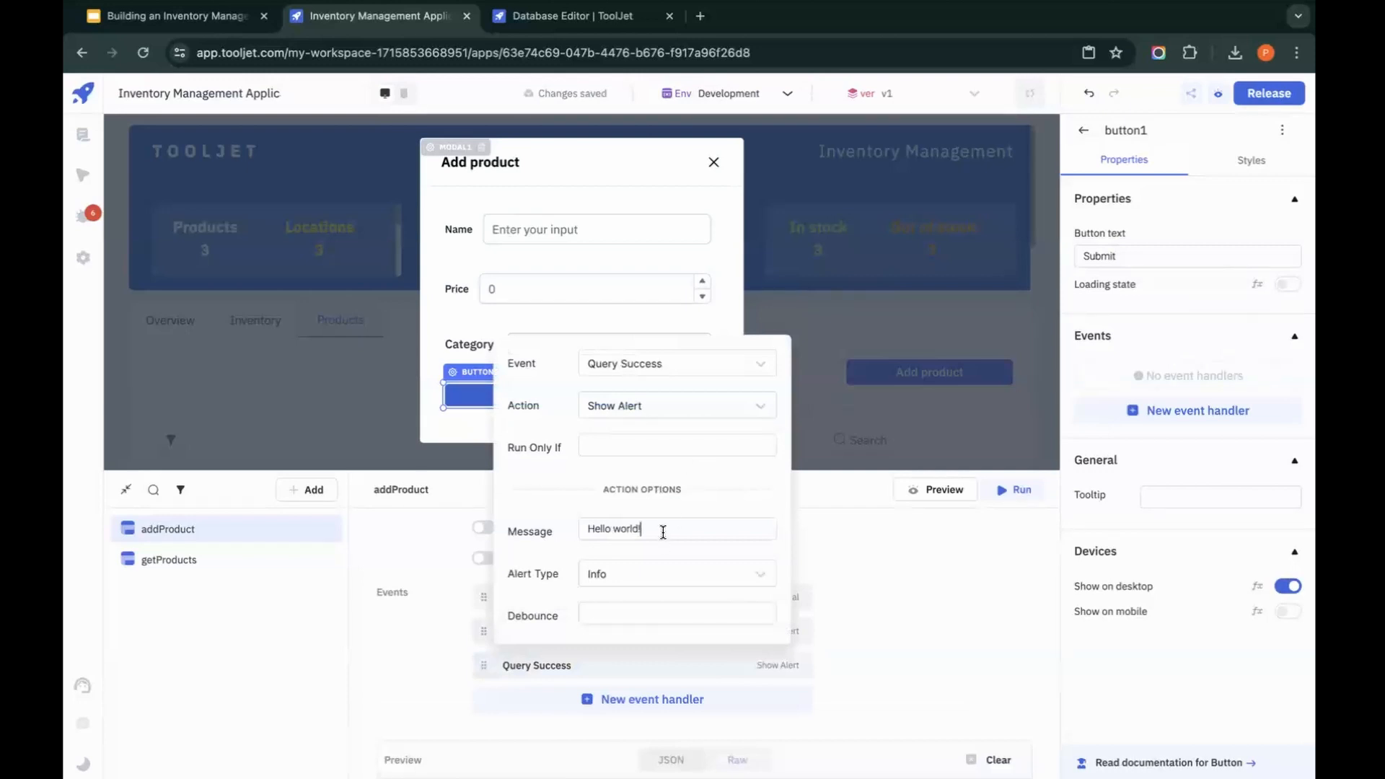
click(663, 531)
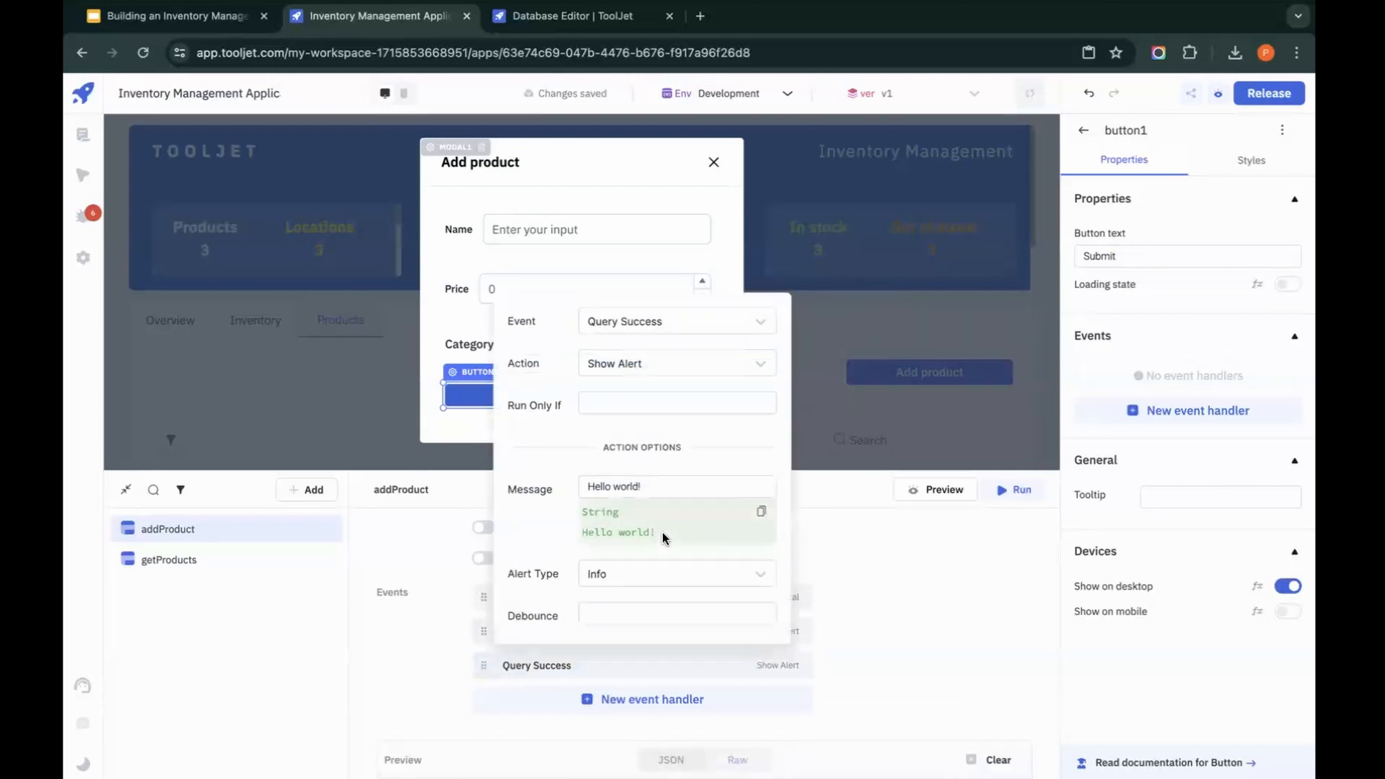
click(679, 364)
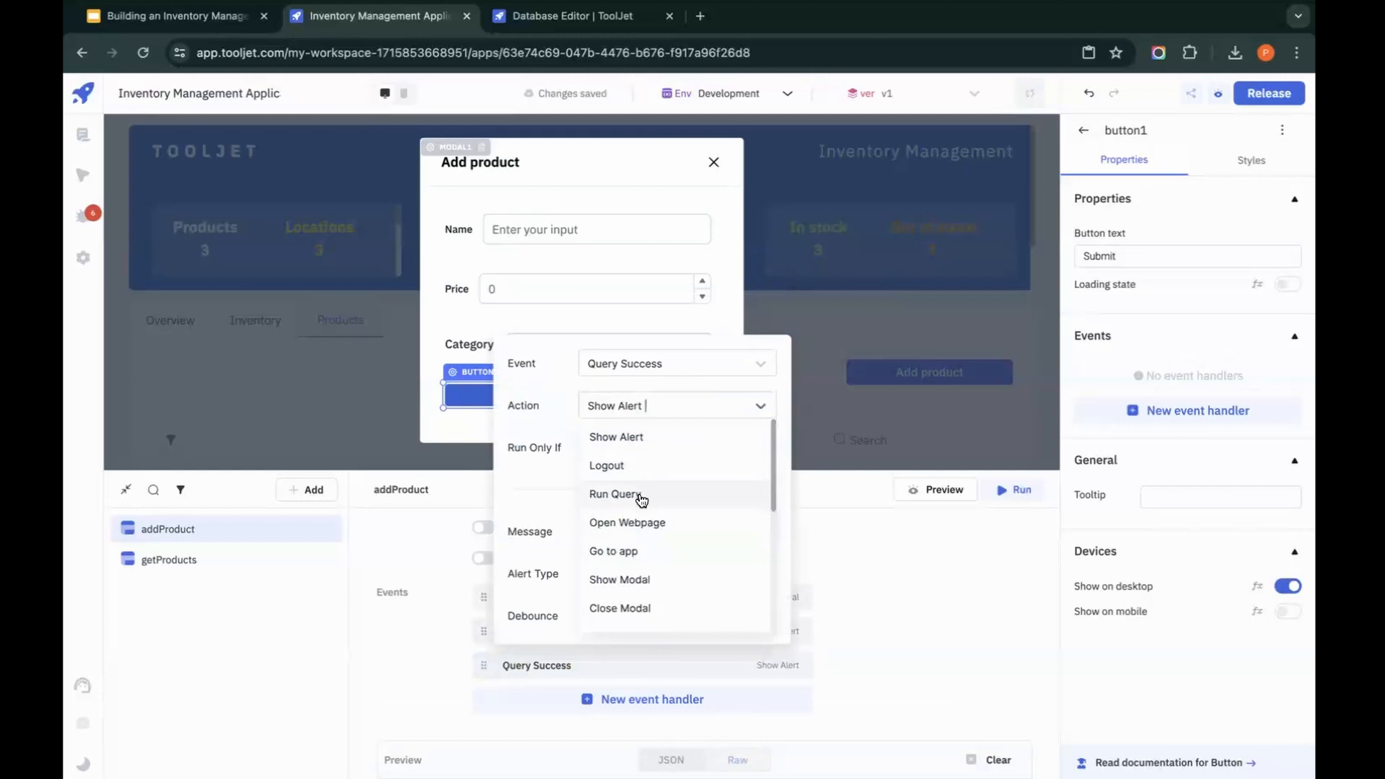
click(641, 497)
click(655, 575)
click(652, 612)
click(873, 600)
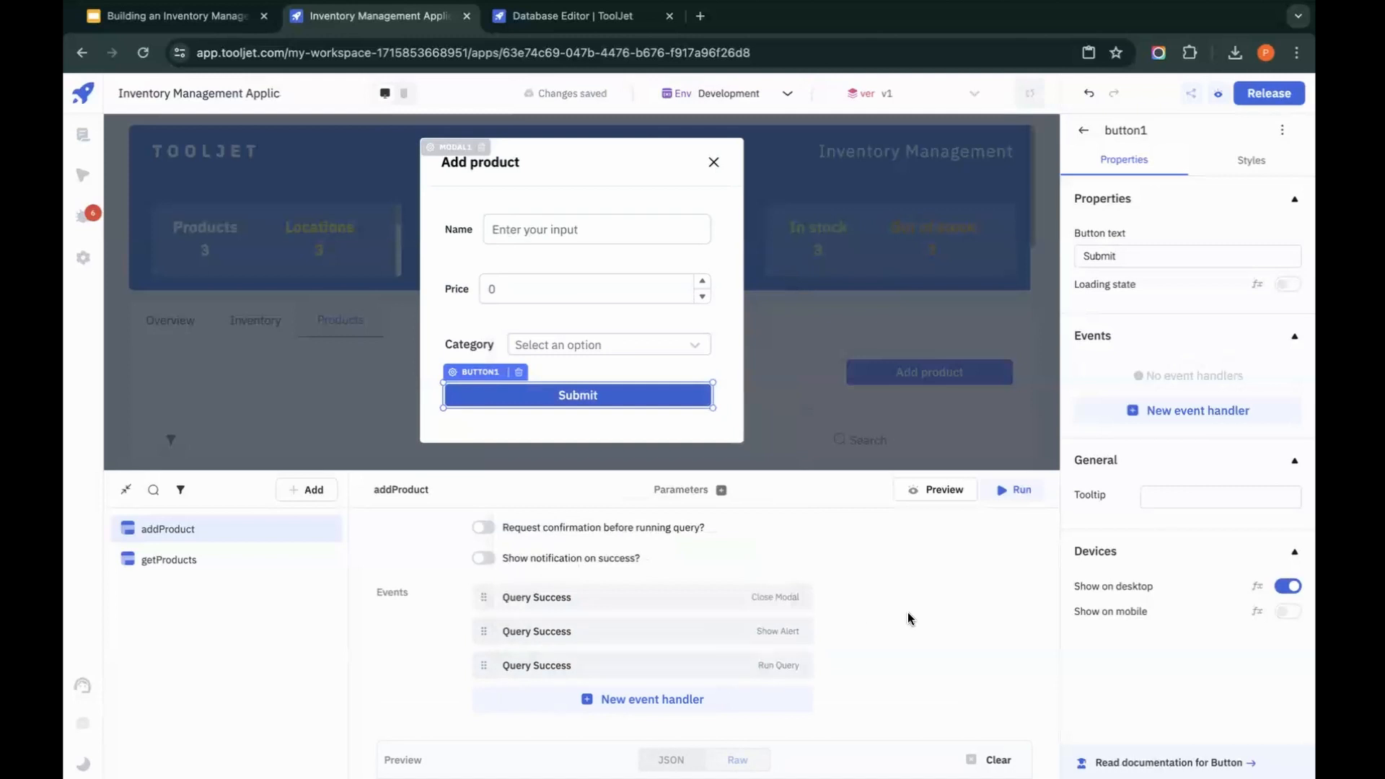
Step: Add an On click event handler to the modal's Submit button that runs the addProduct query
scroll(908, 612, up, 3)
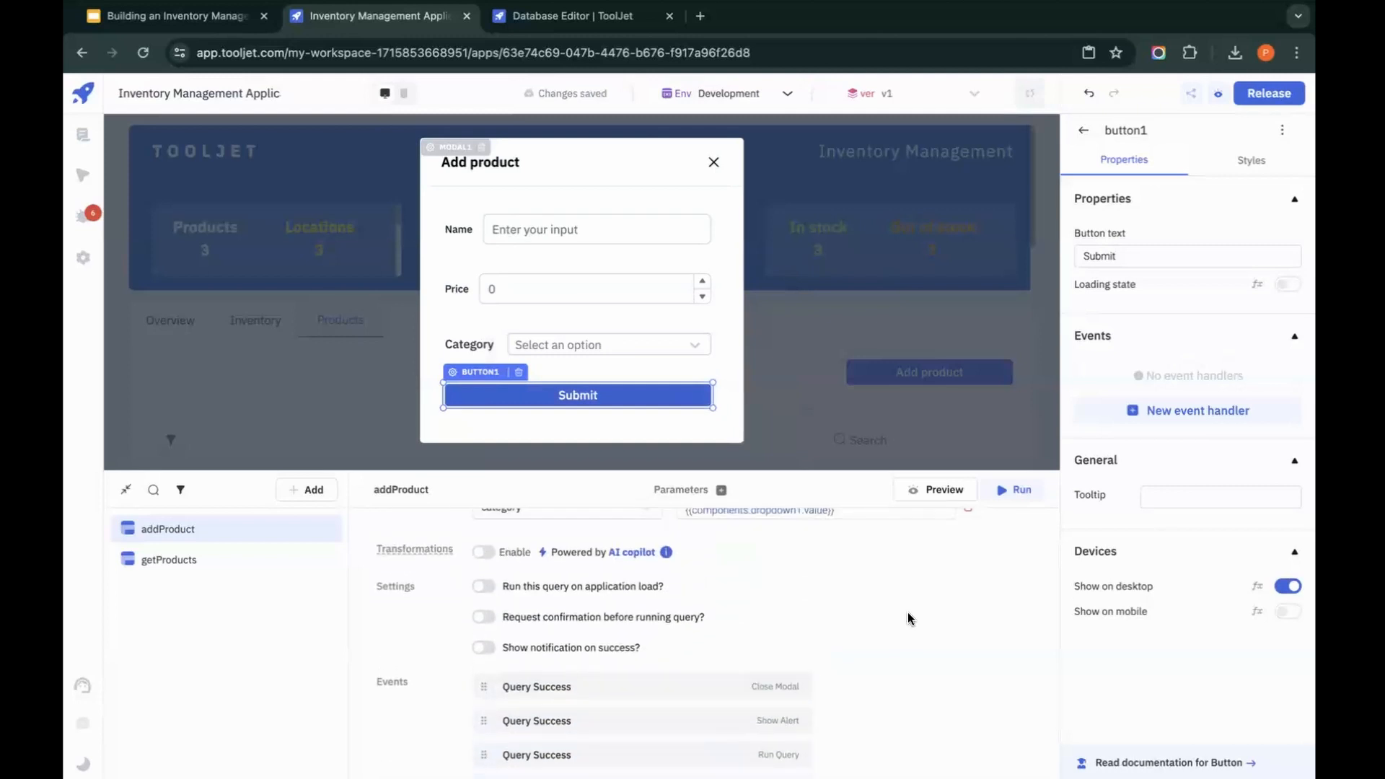
scroll(907, 612, up, 7)
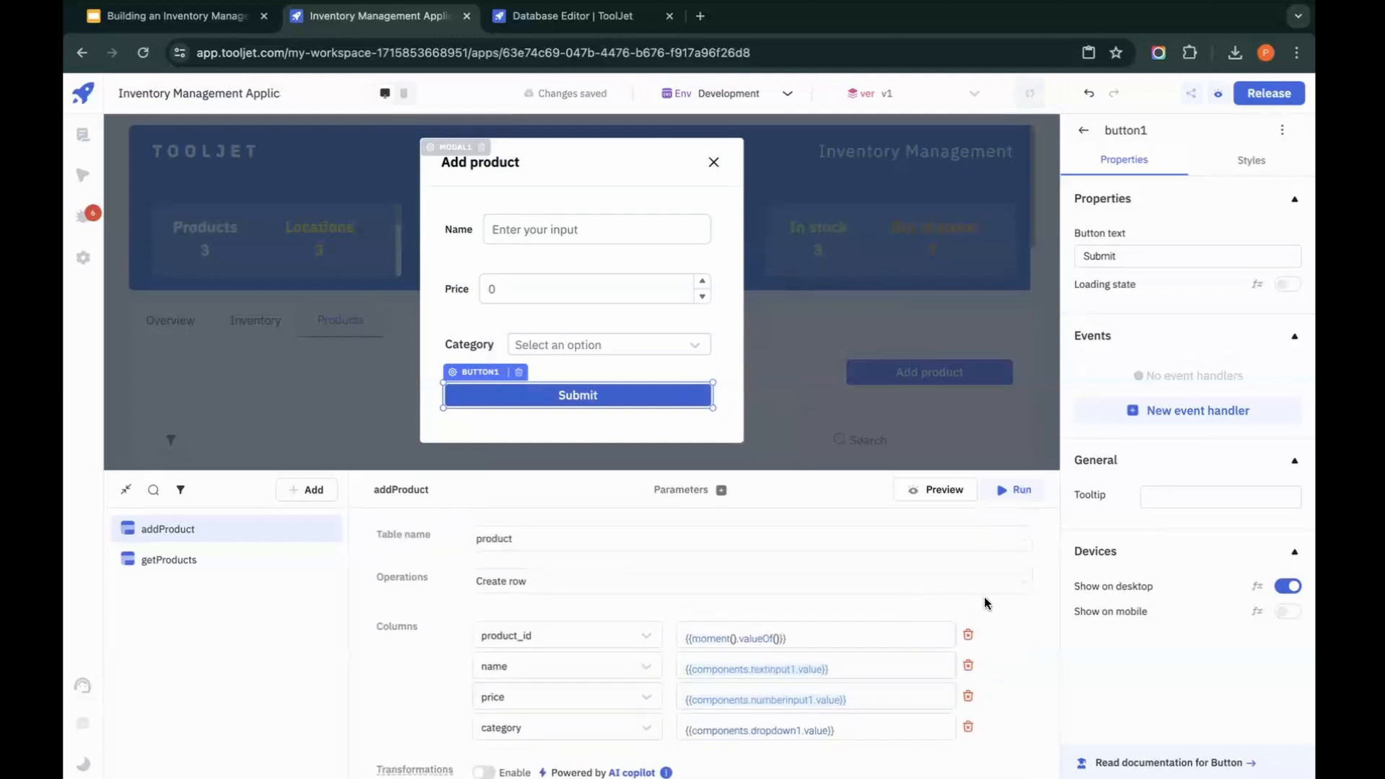
scroll(1041, 651, down, 10)
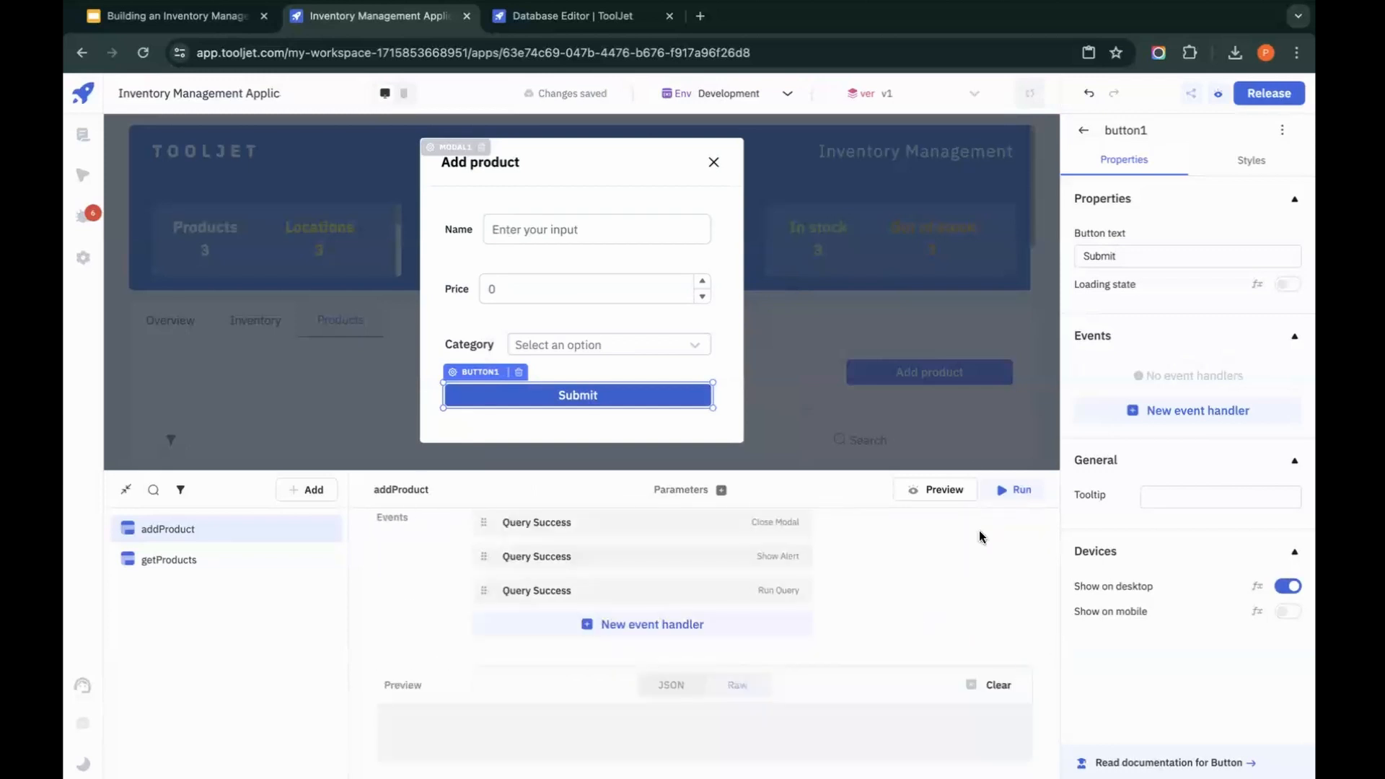
scroll(888, 634, up, 8)
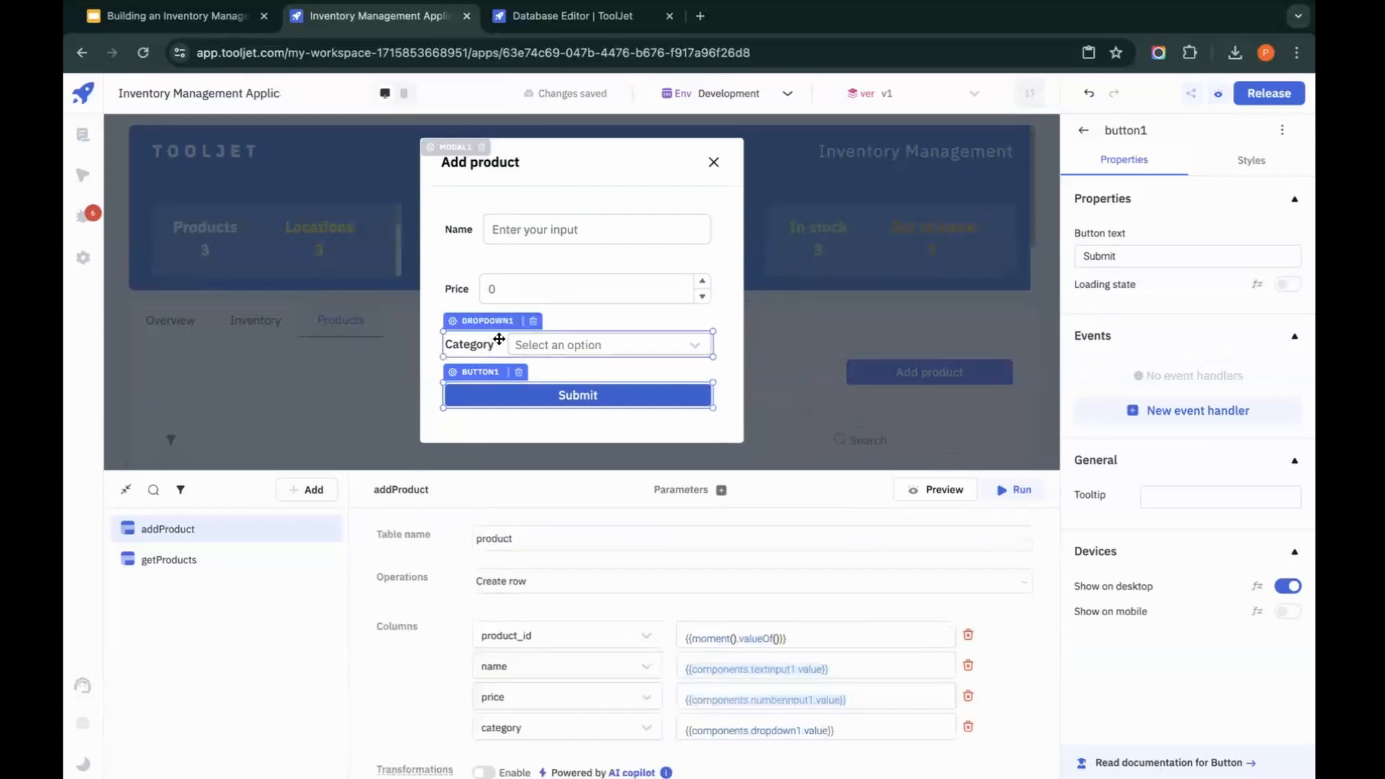
click(1246, 411)
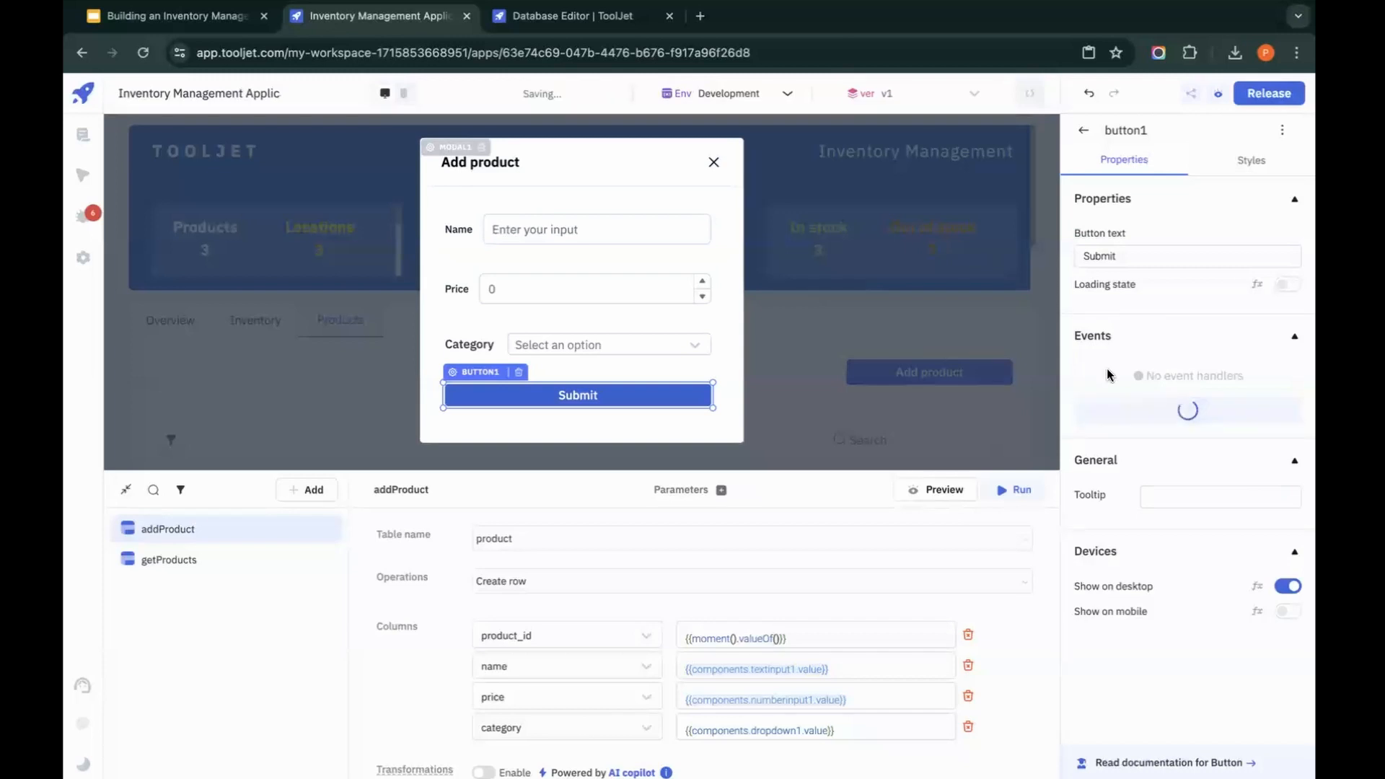
click(1119, 376)
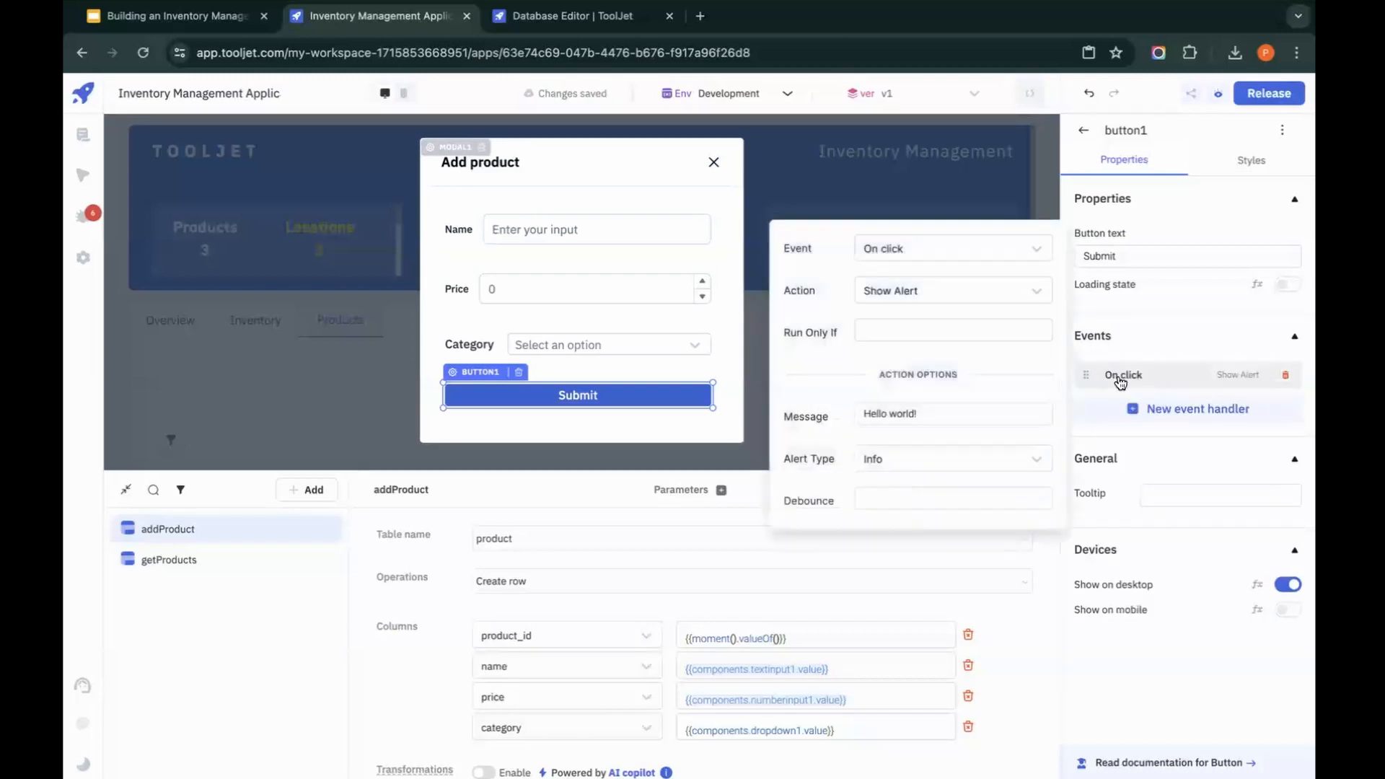
click(941, 290)
click(897, 390)
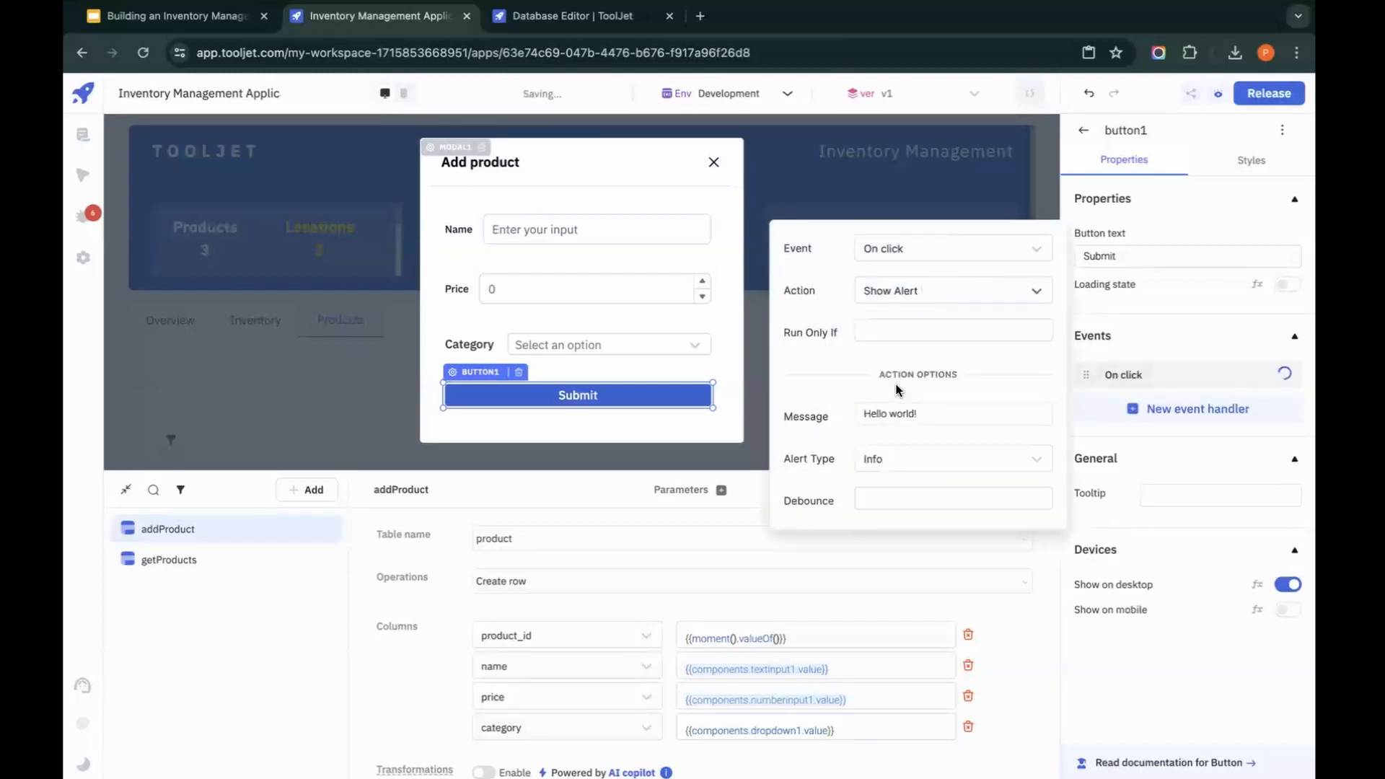
click(916, 427)
click(907, 449)
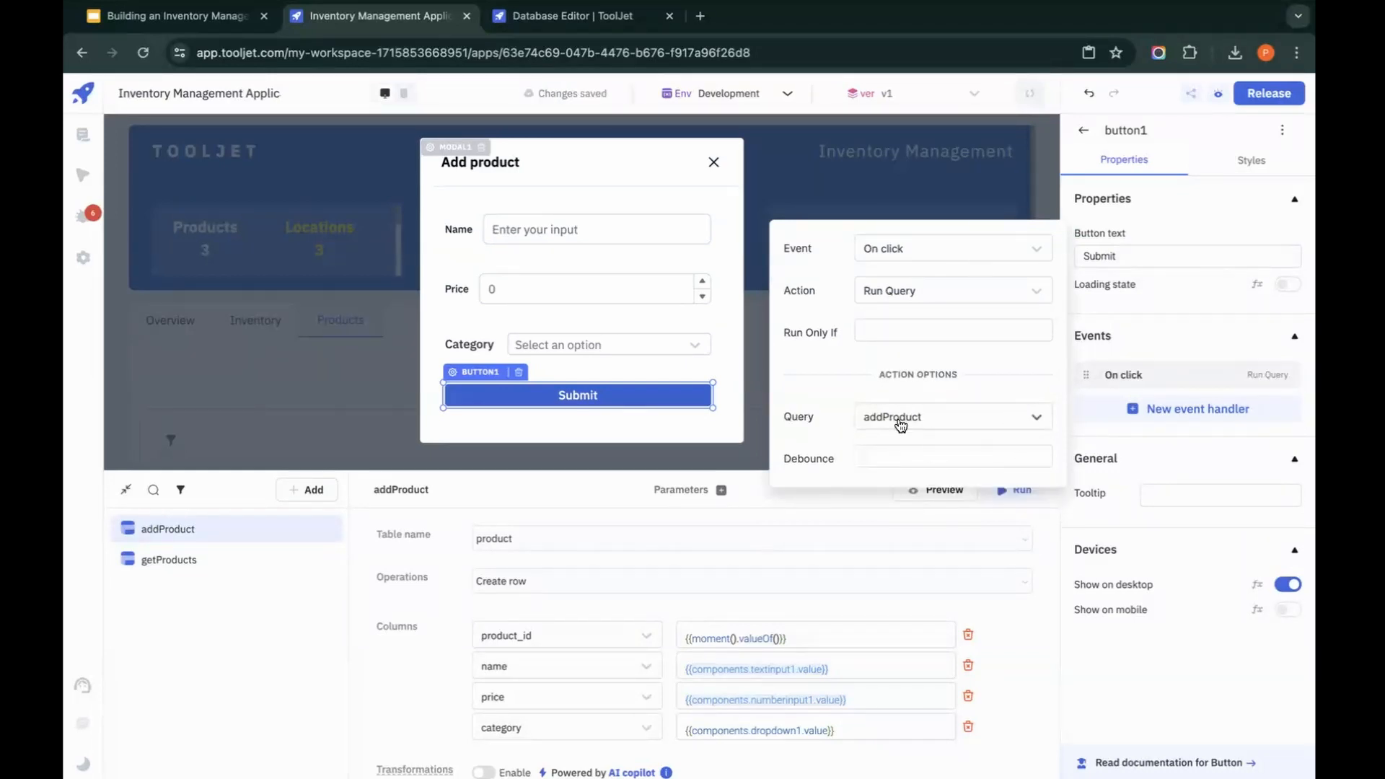
Step: Fill in the Add product form with the name Shoes and the price 3242
click(599, 226)
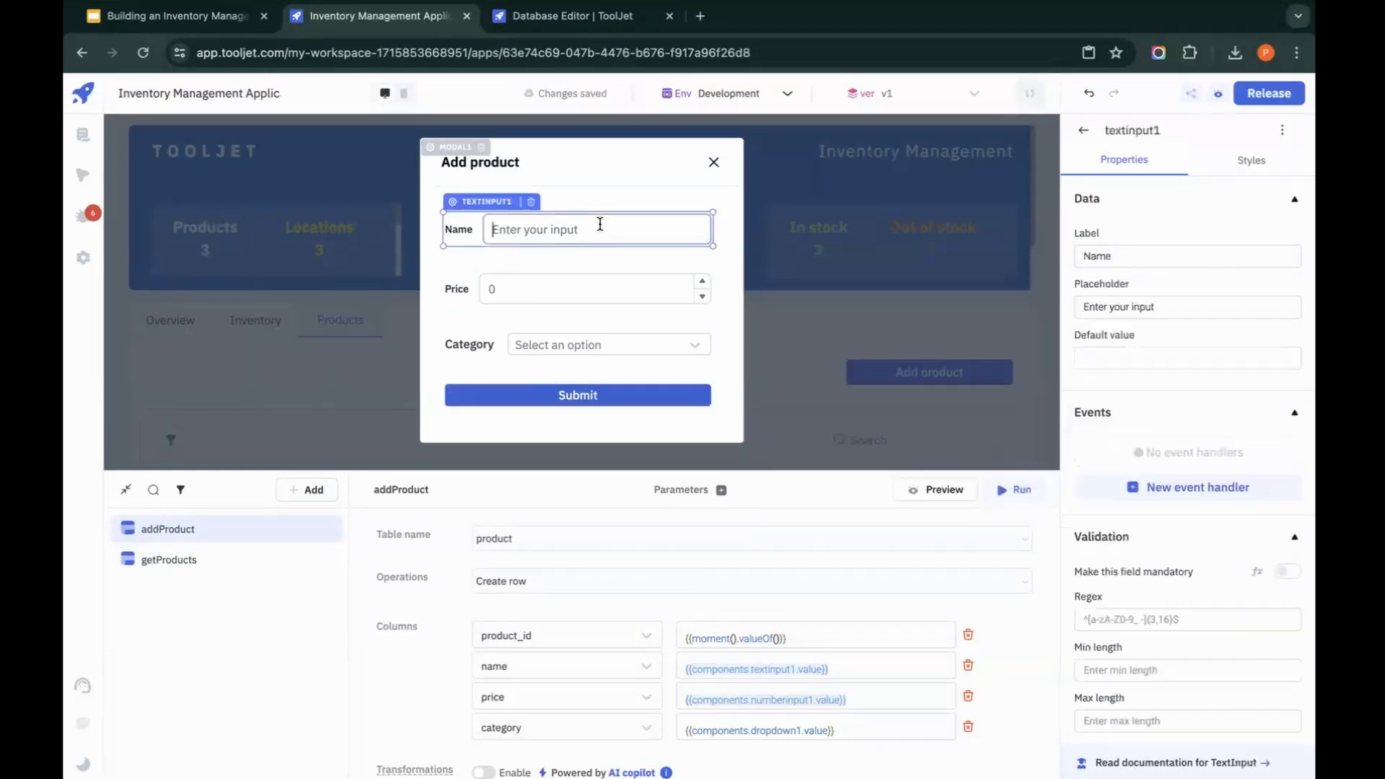
text(S)
key(BackSpace)
key(BackSpace)
key(BackSpace)
text(Sh)
key(BackSpace)
key(BackSpace)
text(Sh)
click(627, 295)
text(3242)
Step: Choose Footwear as the product's category and submit the Add product form
click(649, 337)
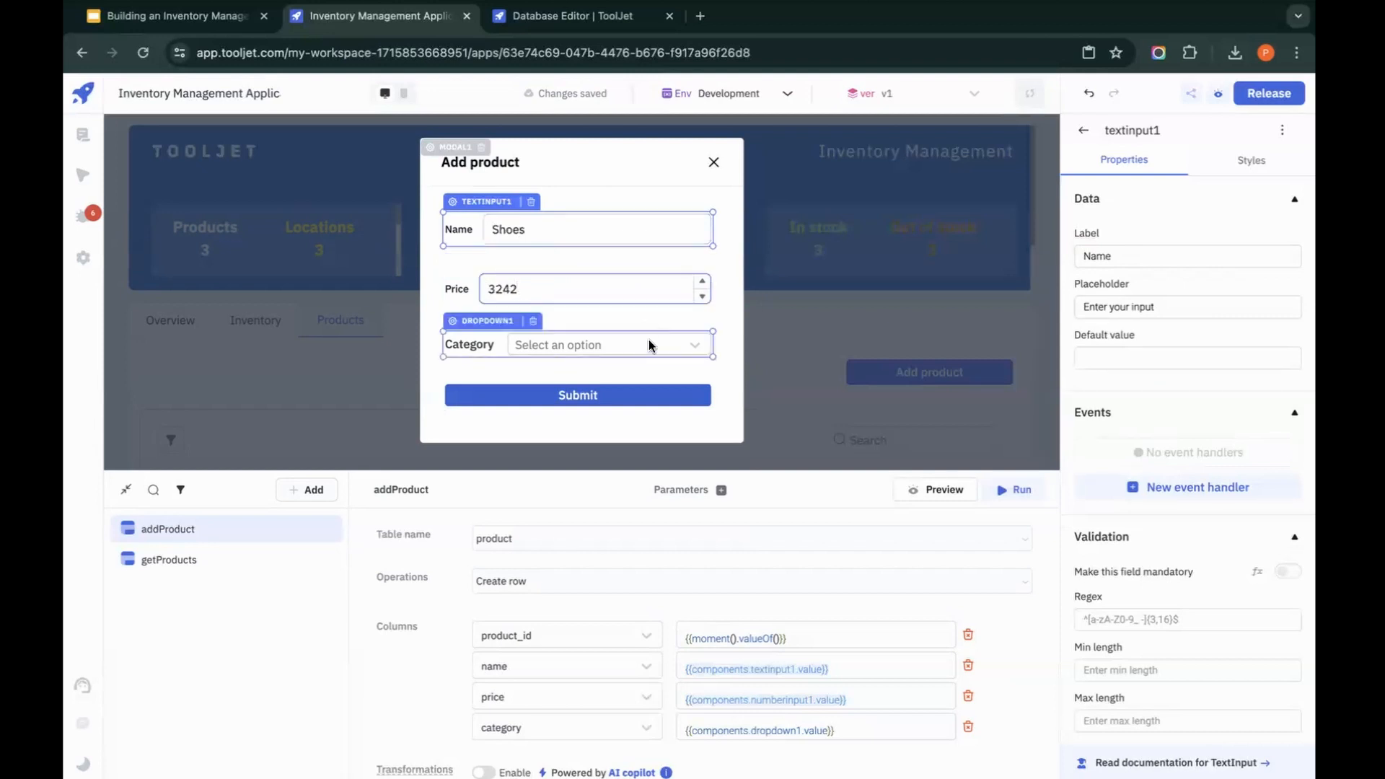
click(650, 349)
click(593, 440)
click(647, 406)
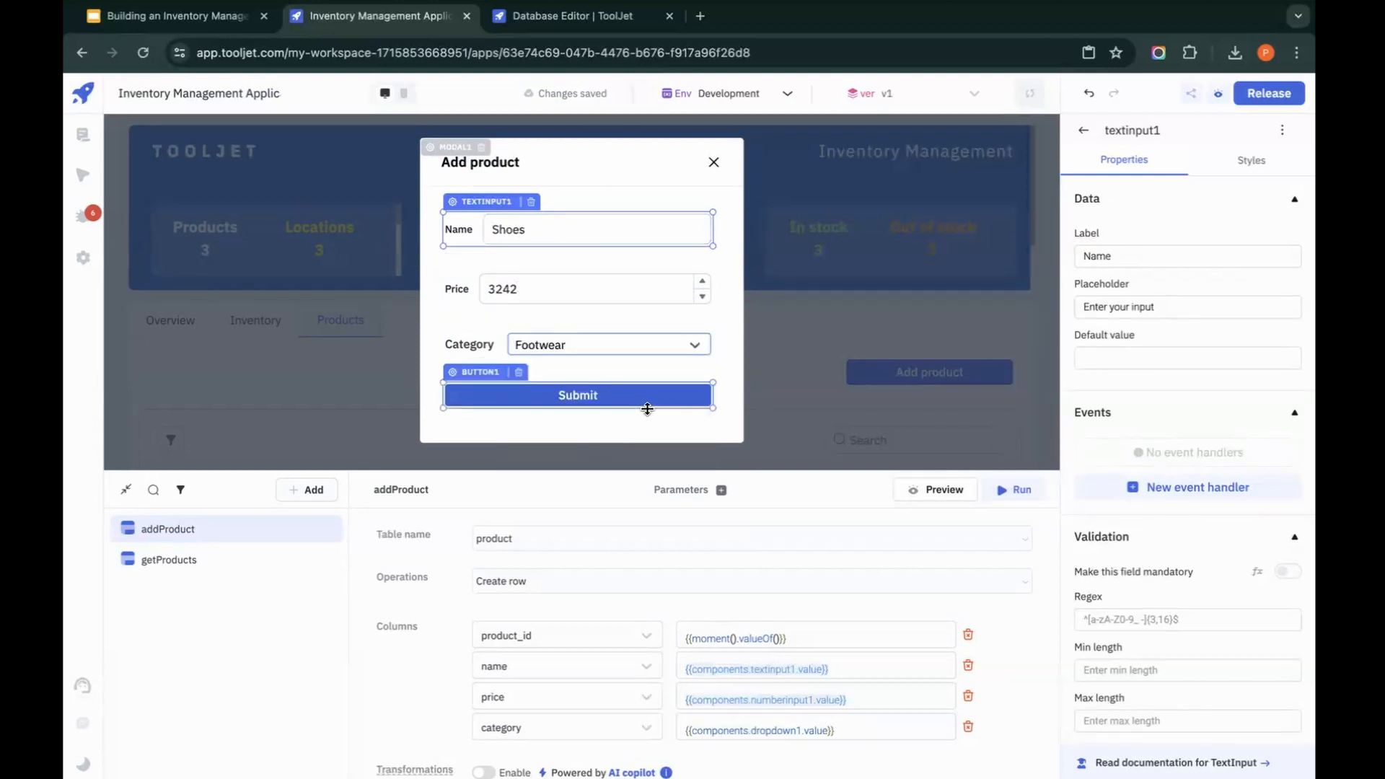
click(642, 402)
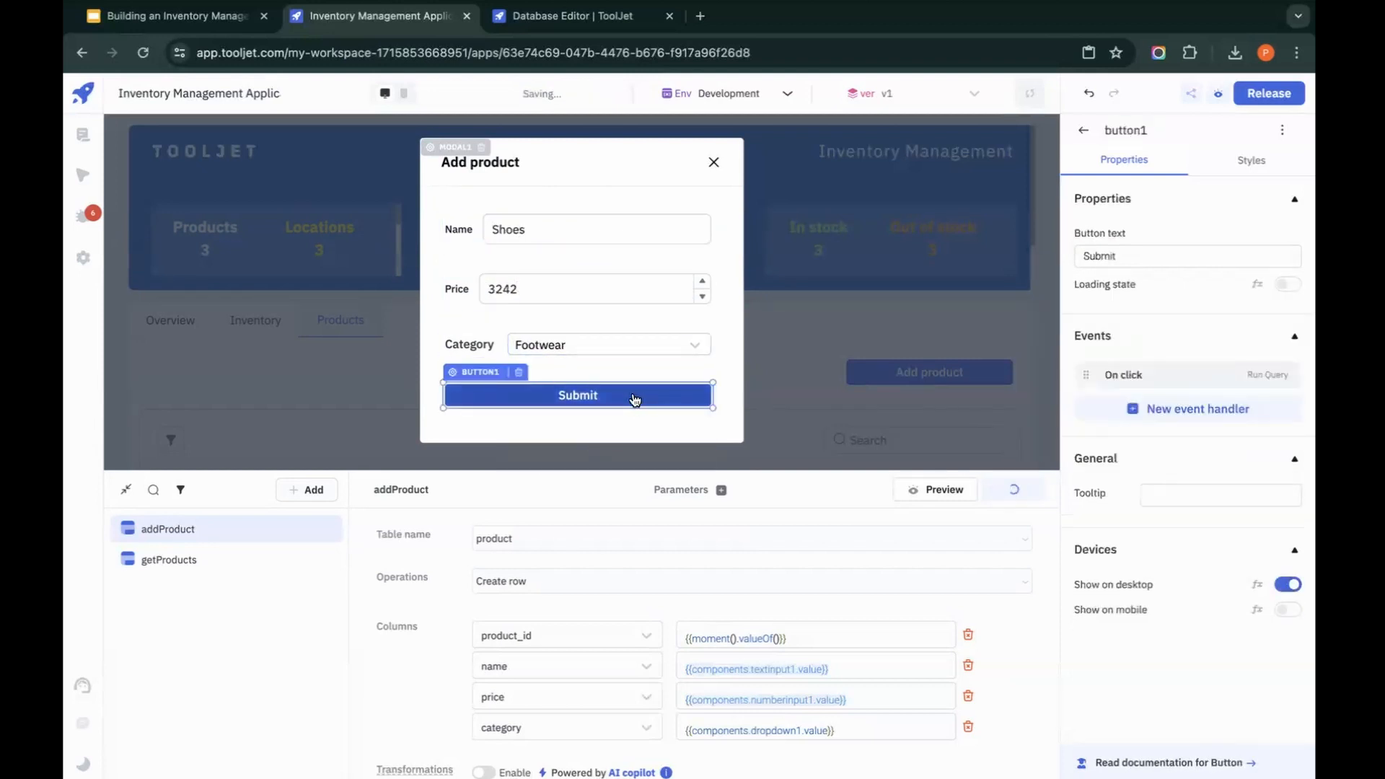
Step: Move the PRODUCT_ID column in front of the NAME column in the products table
scroll(630, 400, down, 2)
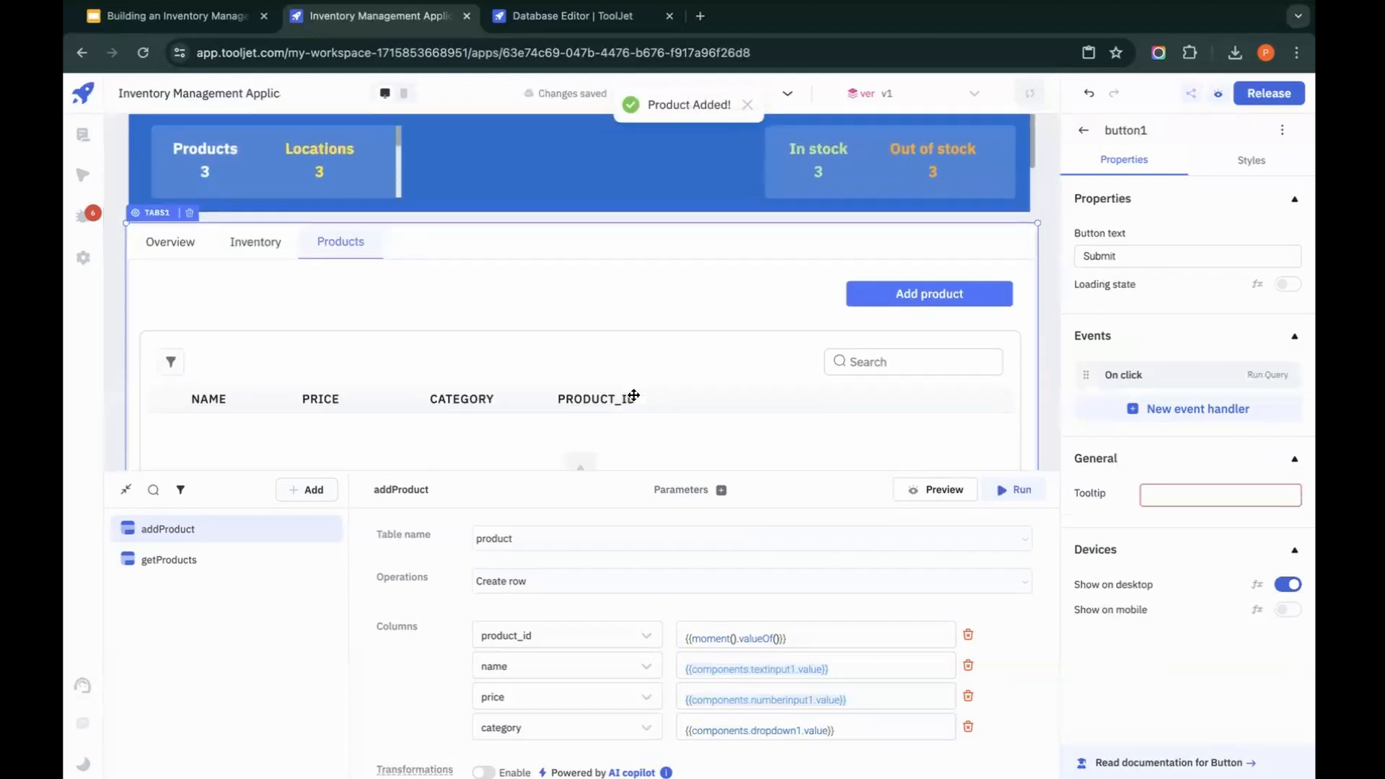
scroll(629, 400, down, 2)
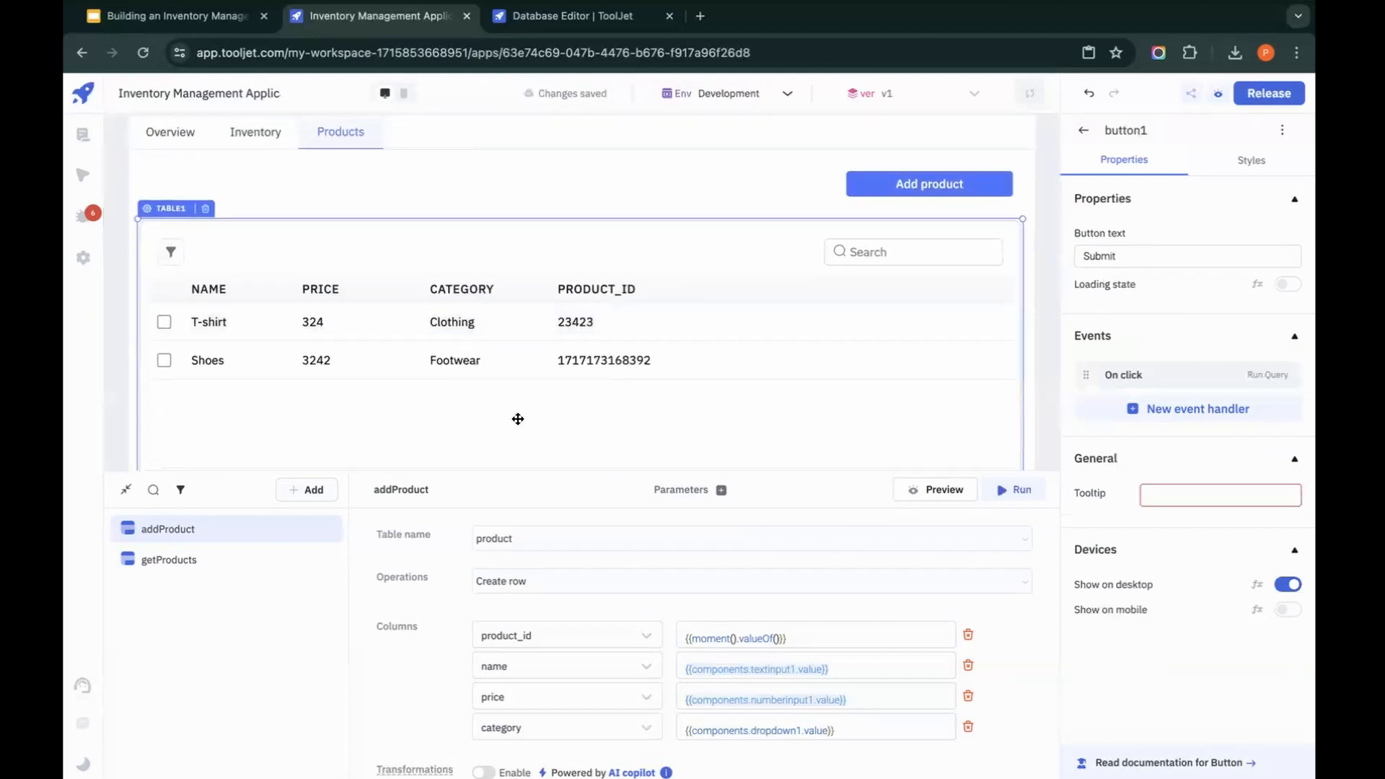
drag(584, 289, 193, 282)
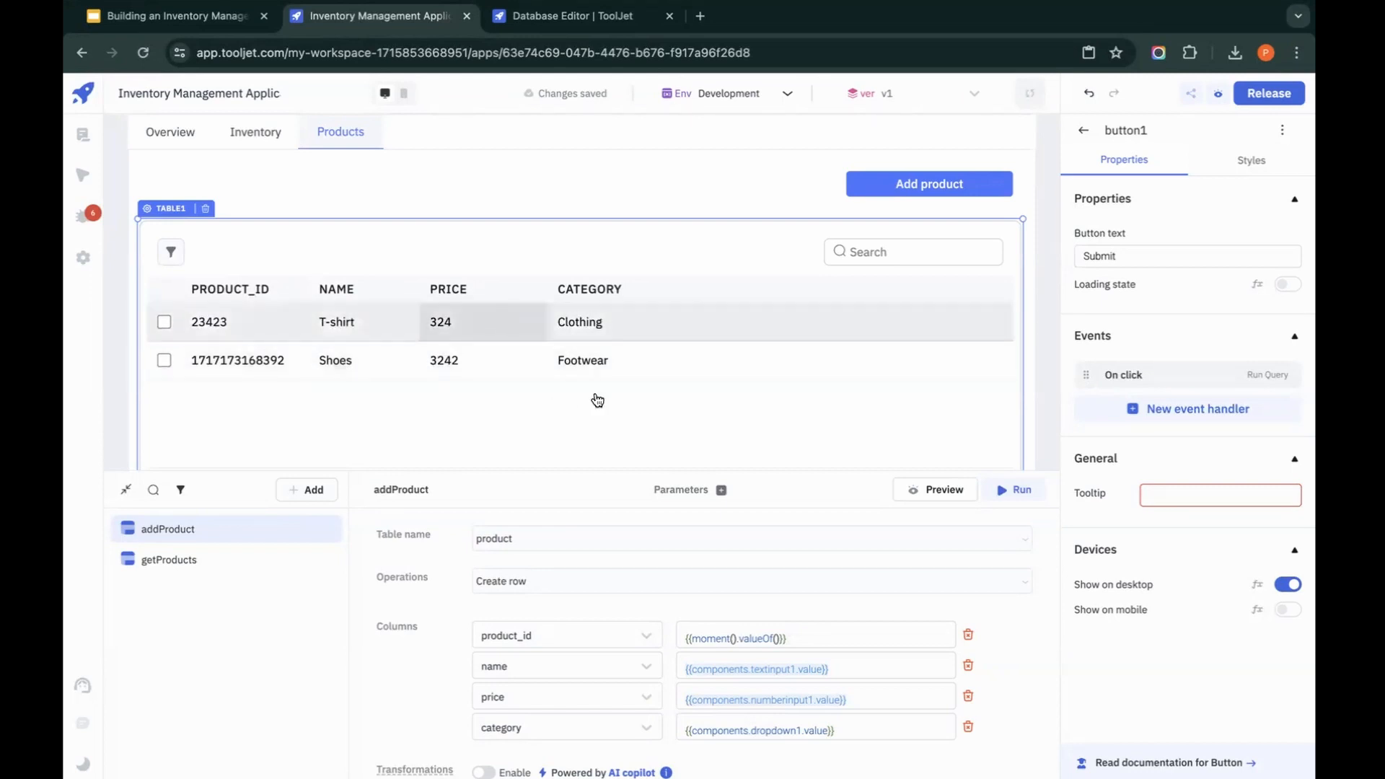
scroll(589, 402, up, 1)
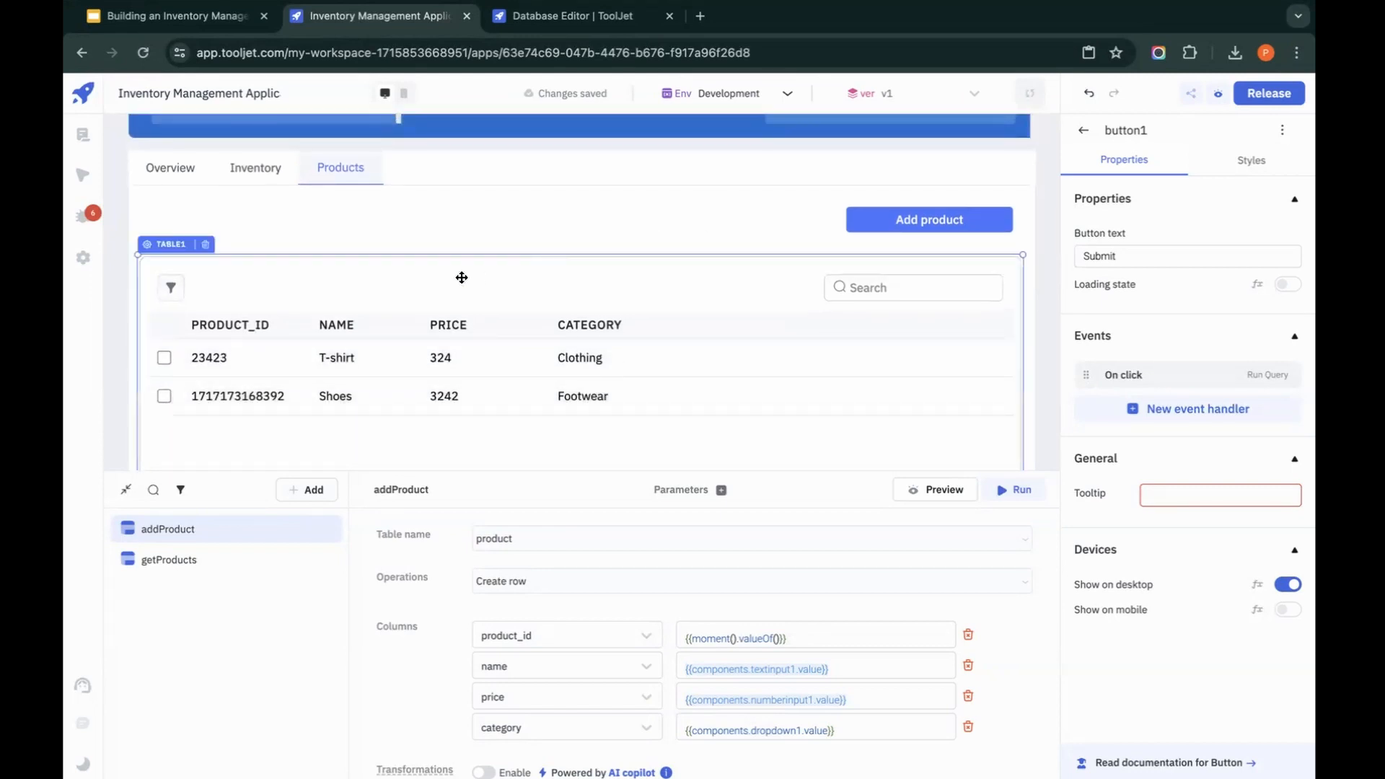
Step: Show the Inventory tab and add a ToolJet Database query named getInventory
click(265, 179)
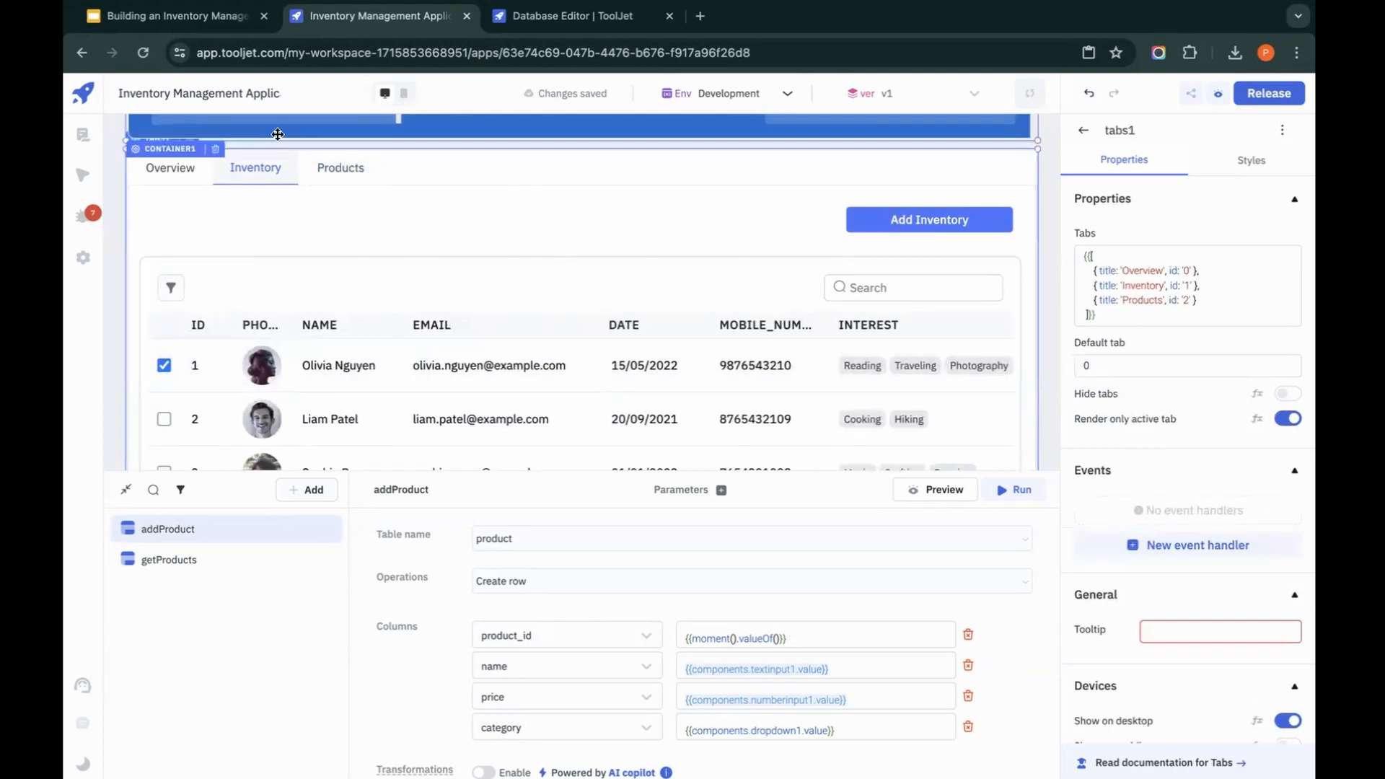
click(309, 489)
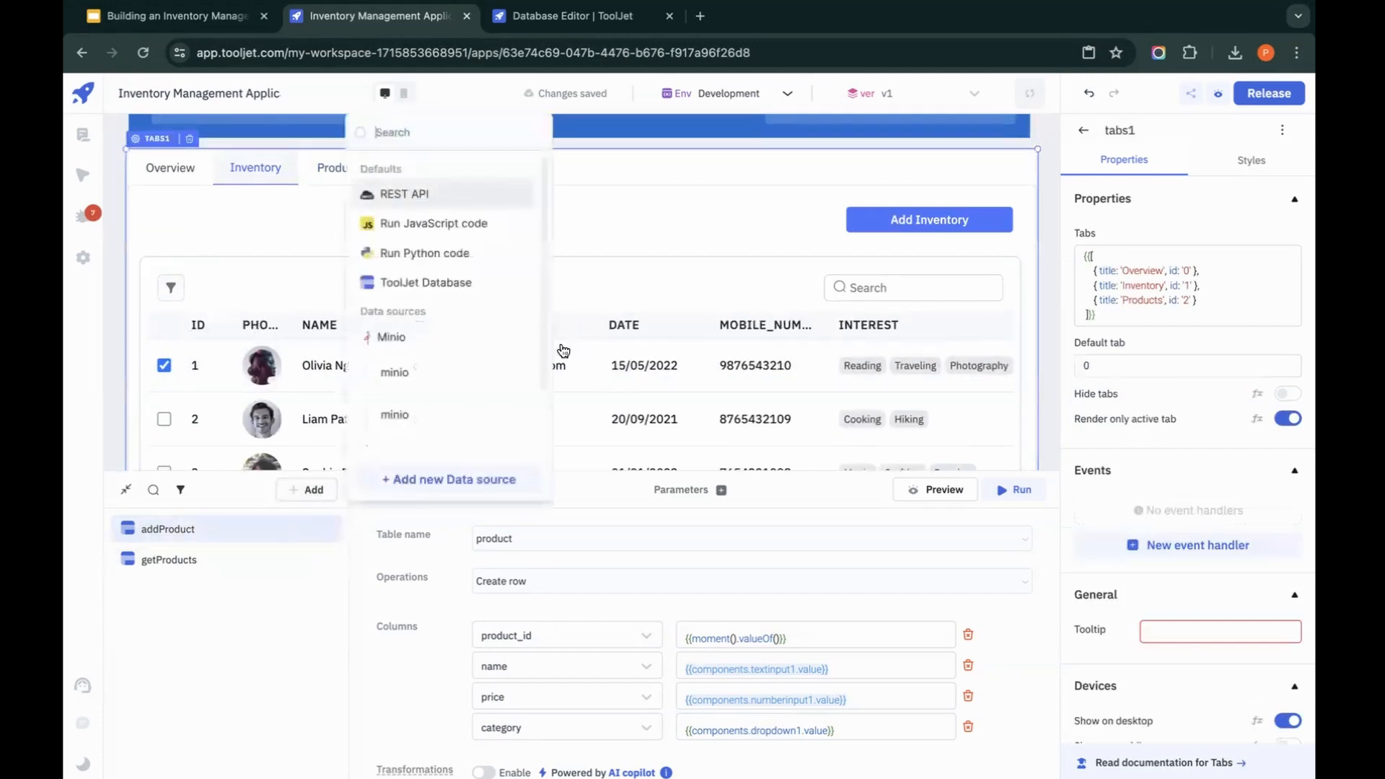
click(408, 289)
double_click(442, 480)
text(G)
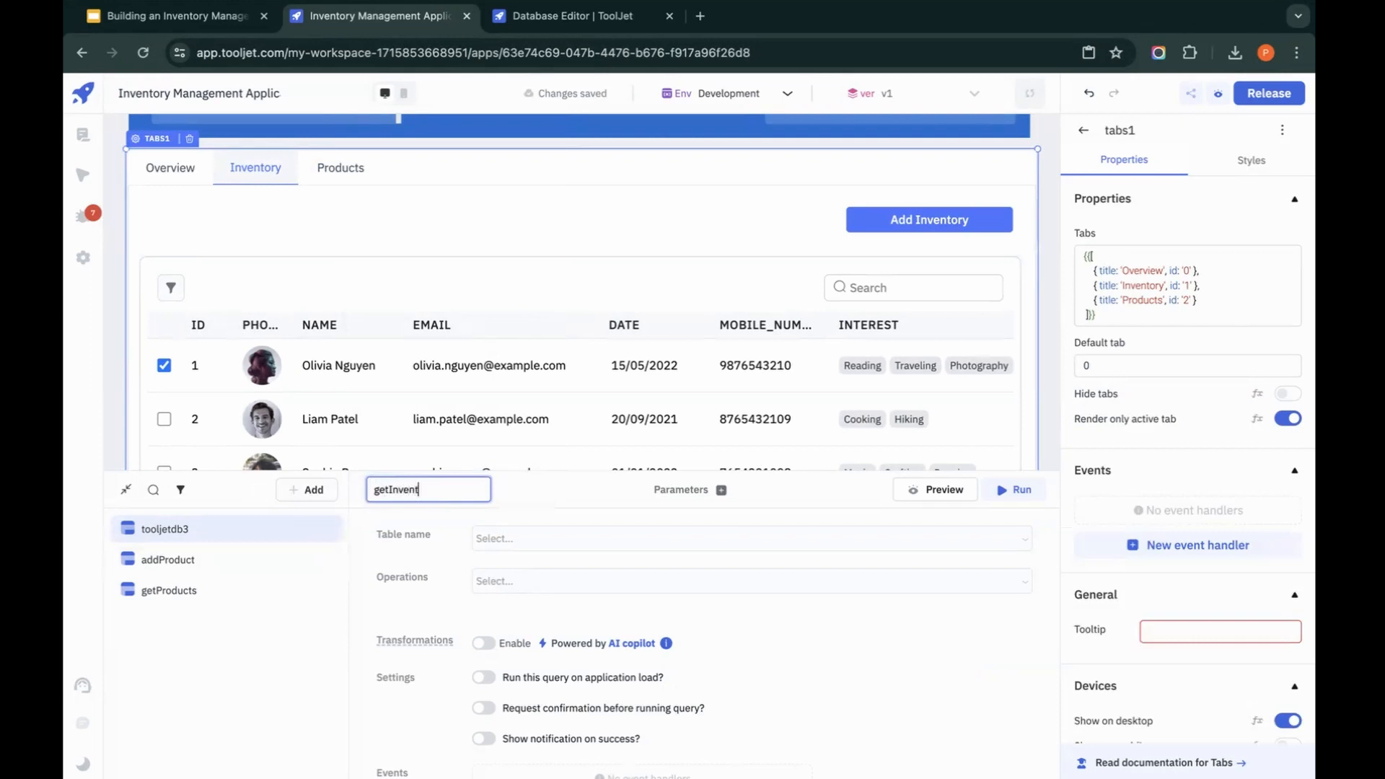
click(519, 498)
Step: Set the getInventory query to list rows from the inventory table and preview the fields of its first record
click(518, 539)
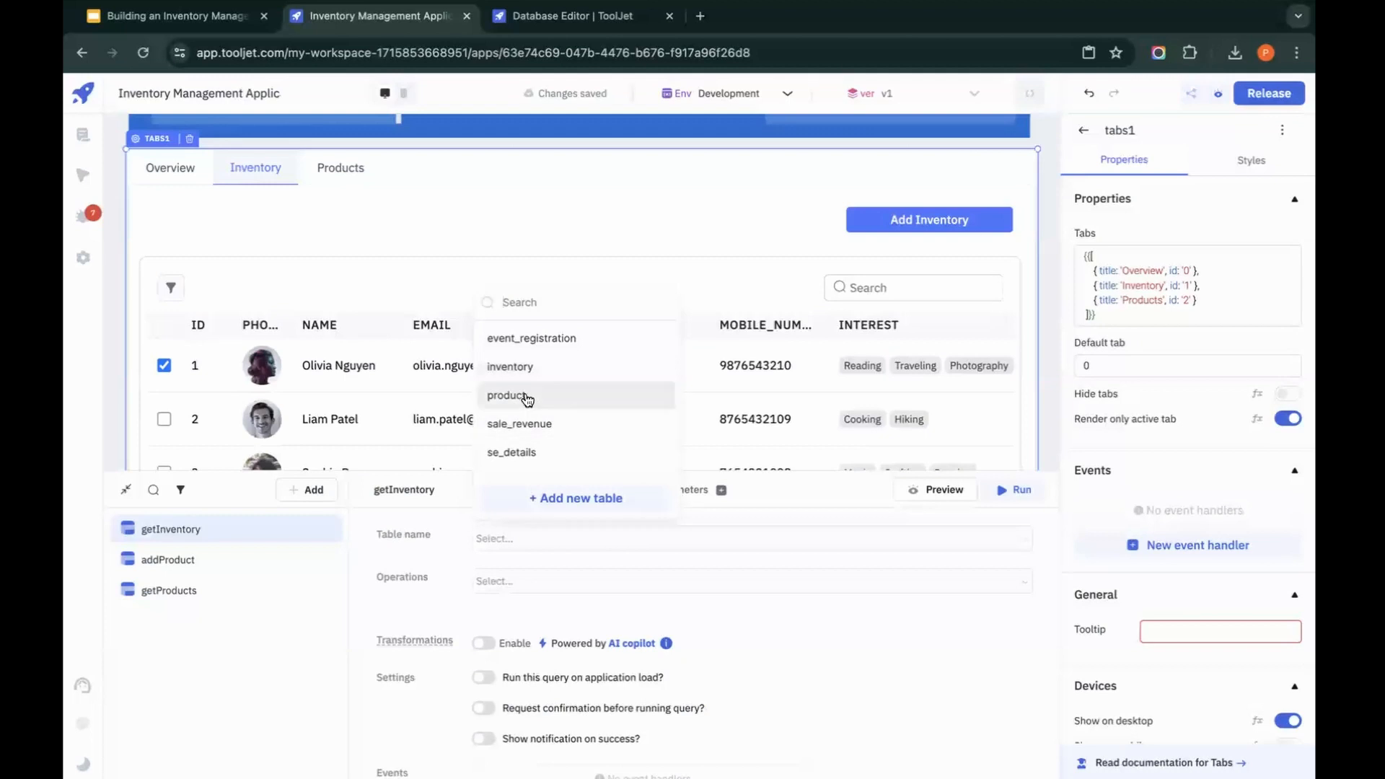
click(508, 366)
click(591, 583)
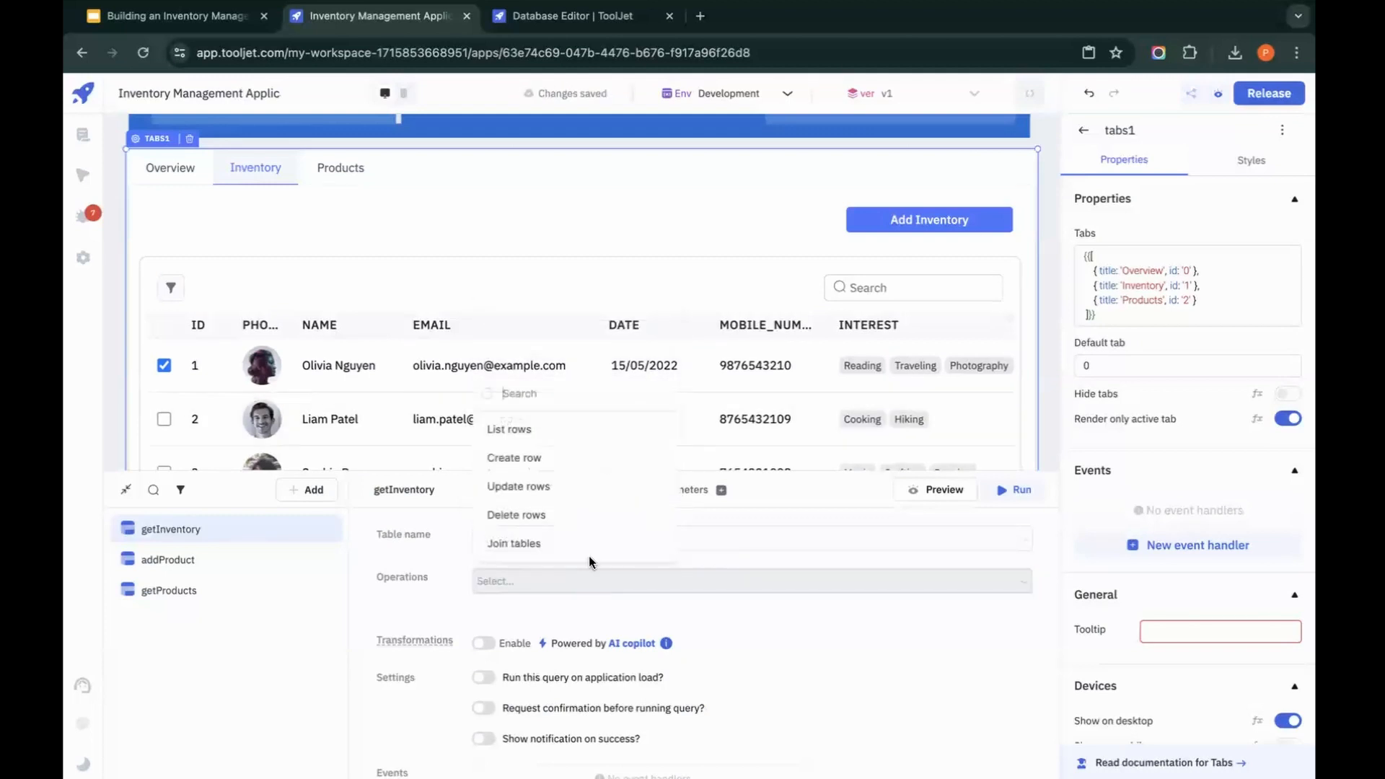
click(508, 429)
click(929, 489)
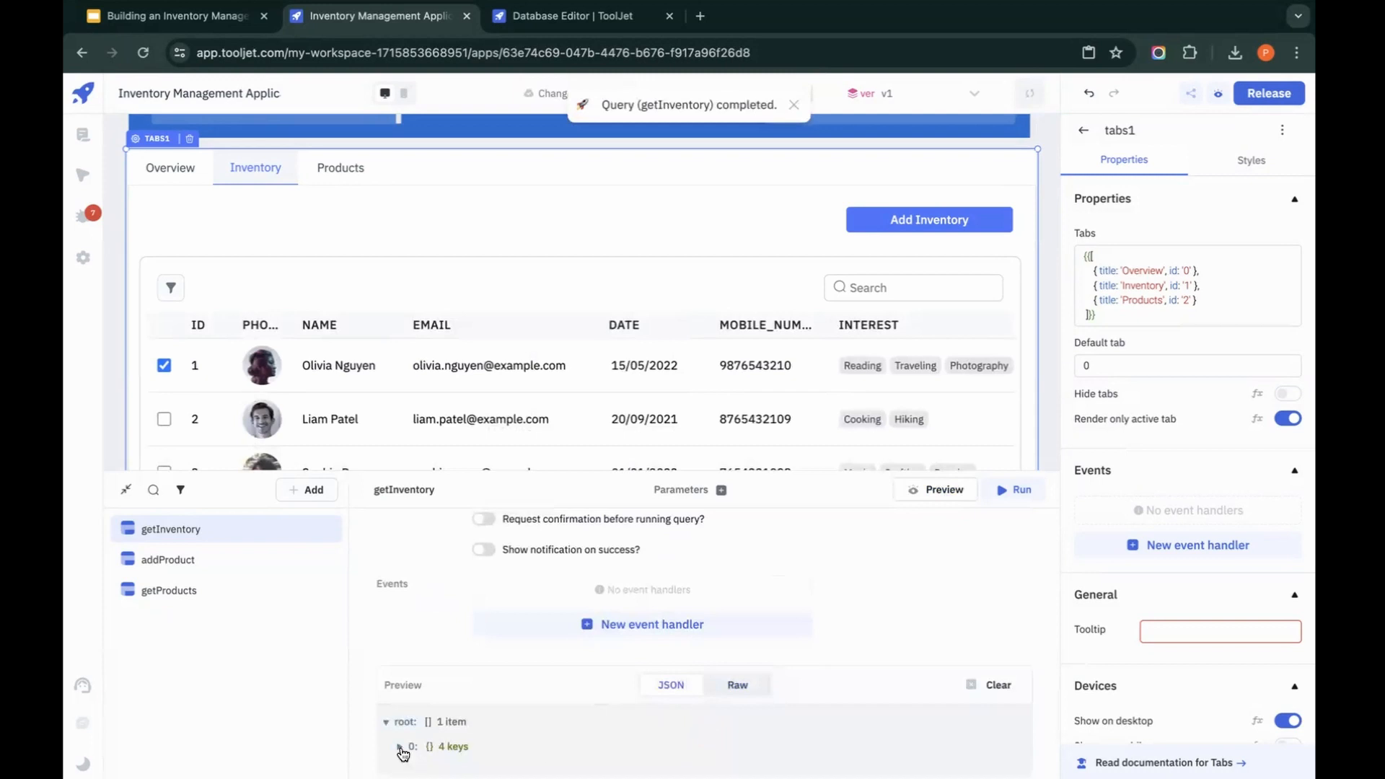
click(400, 747)
scroll(411, 746, down, 2)
Step: Bind the Inventory tab's table data to {{queries.getInventory.data}} and run the getInventory query
click(612, 324)
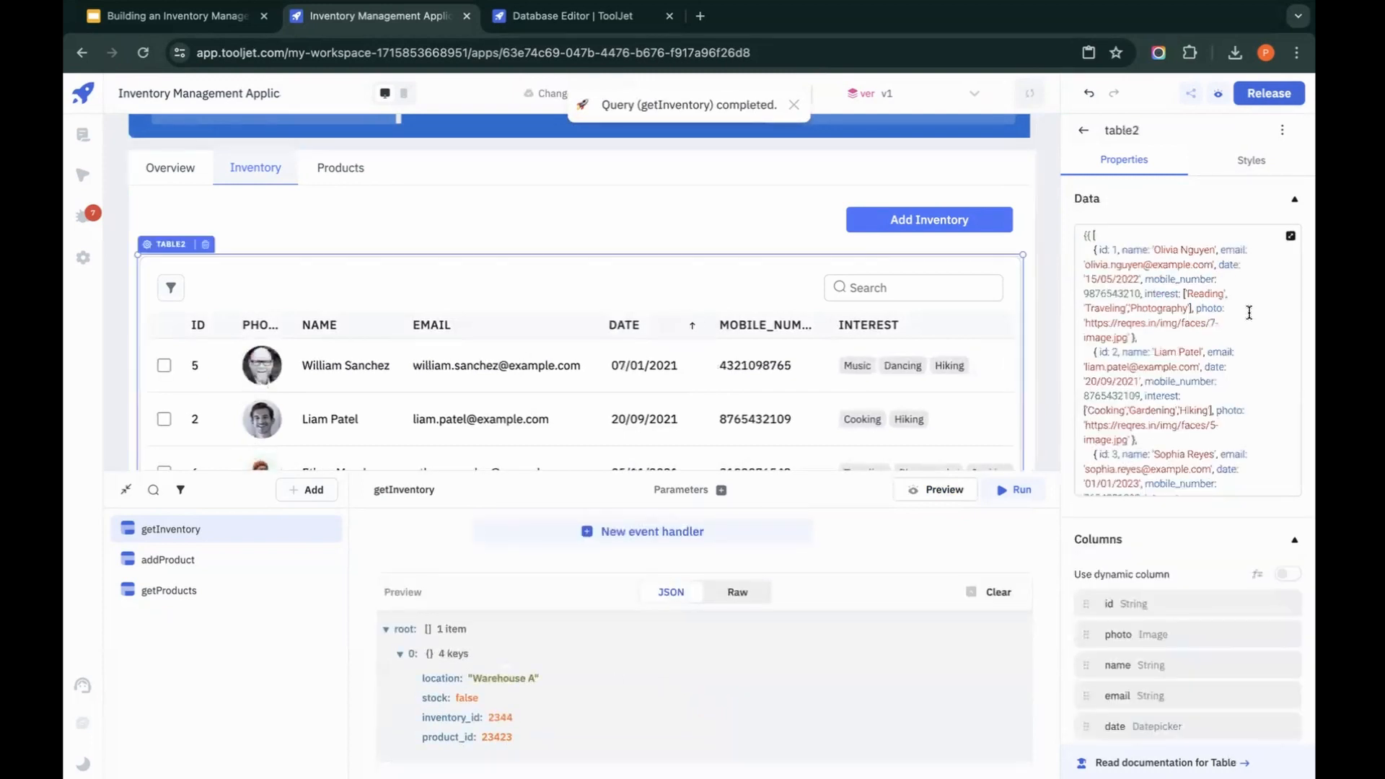
click(1250, 313)
key(ctrl+a)
text({{)
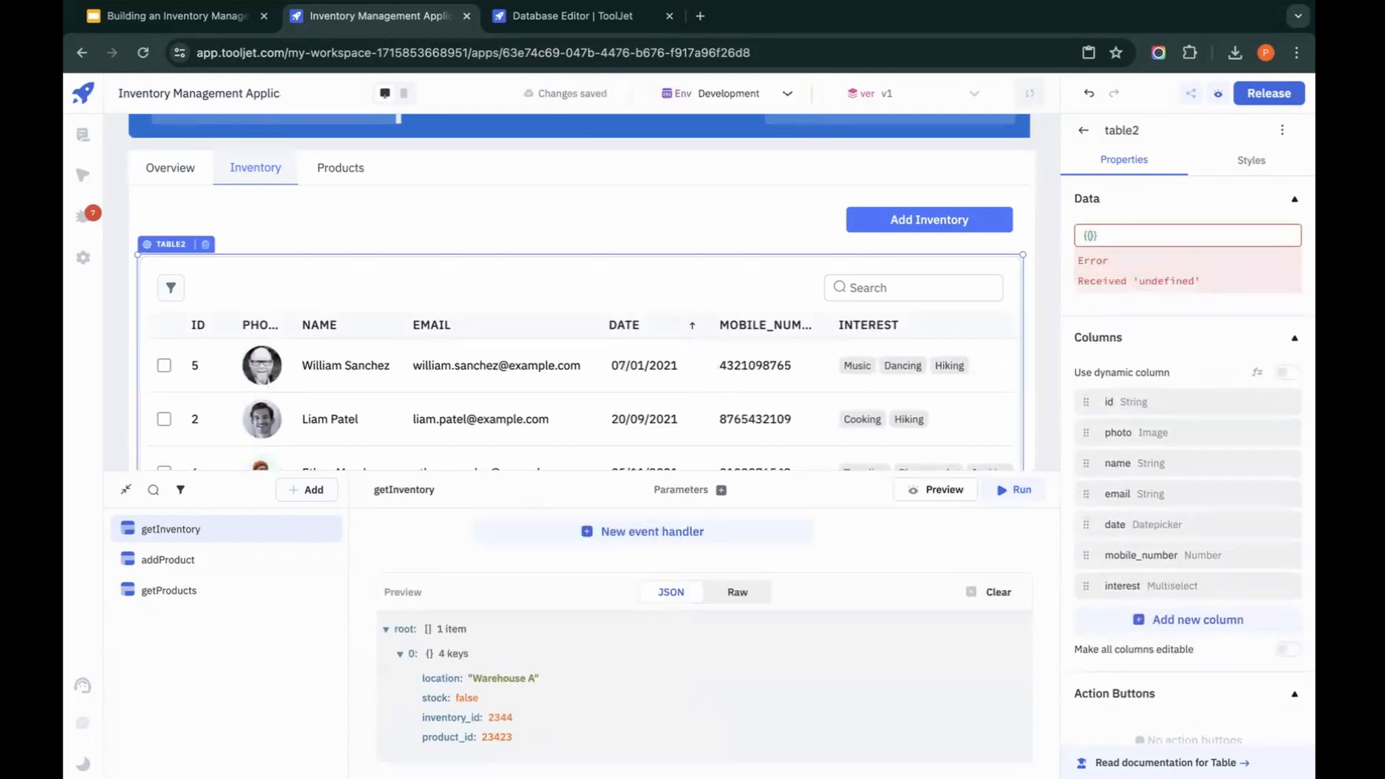
text(queries.)
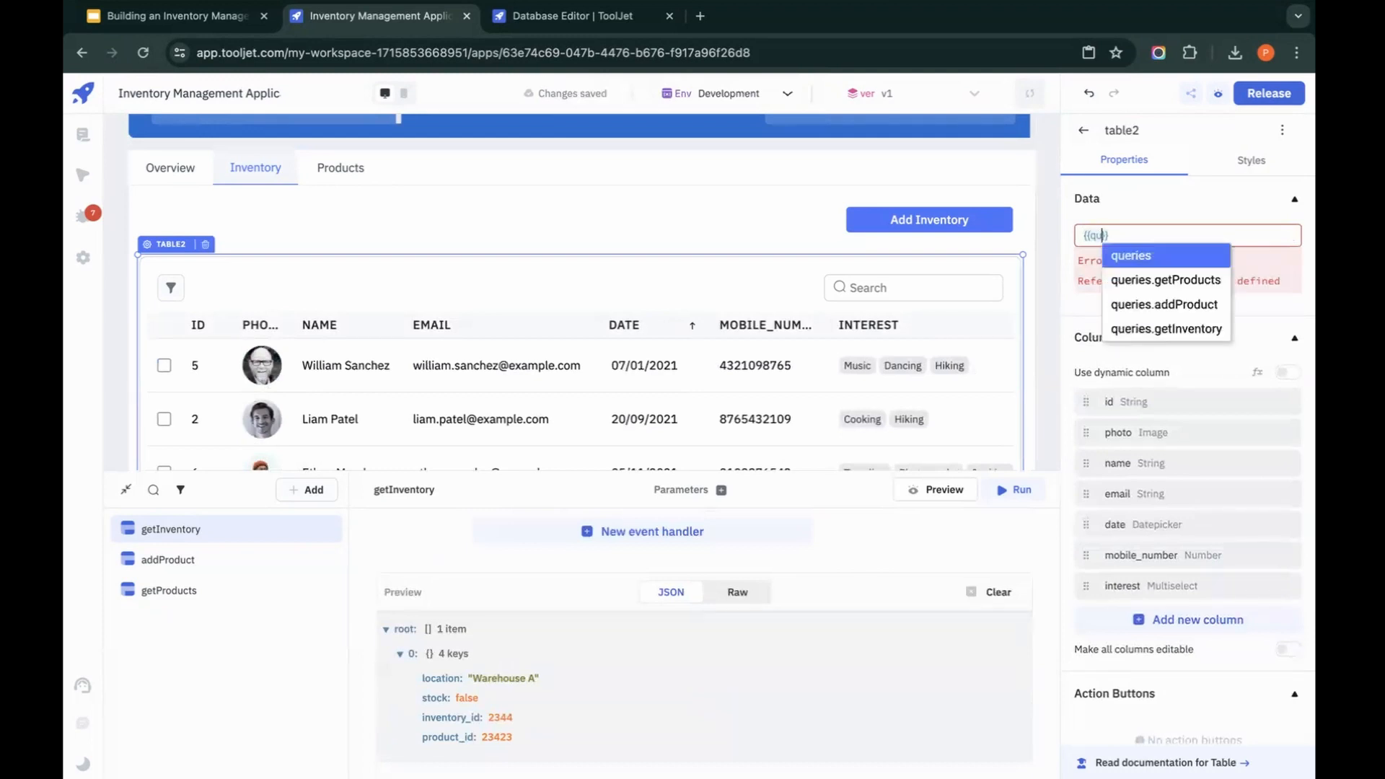
text(g)
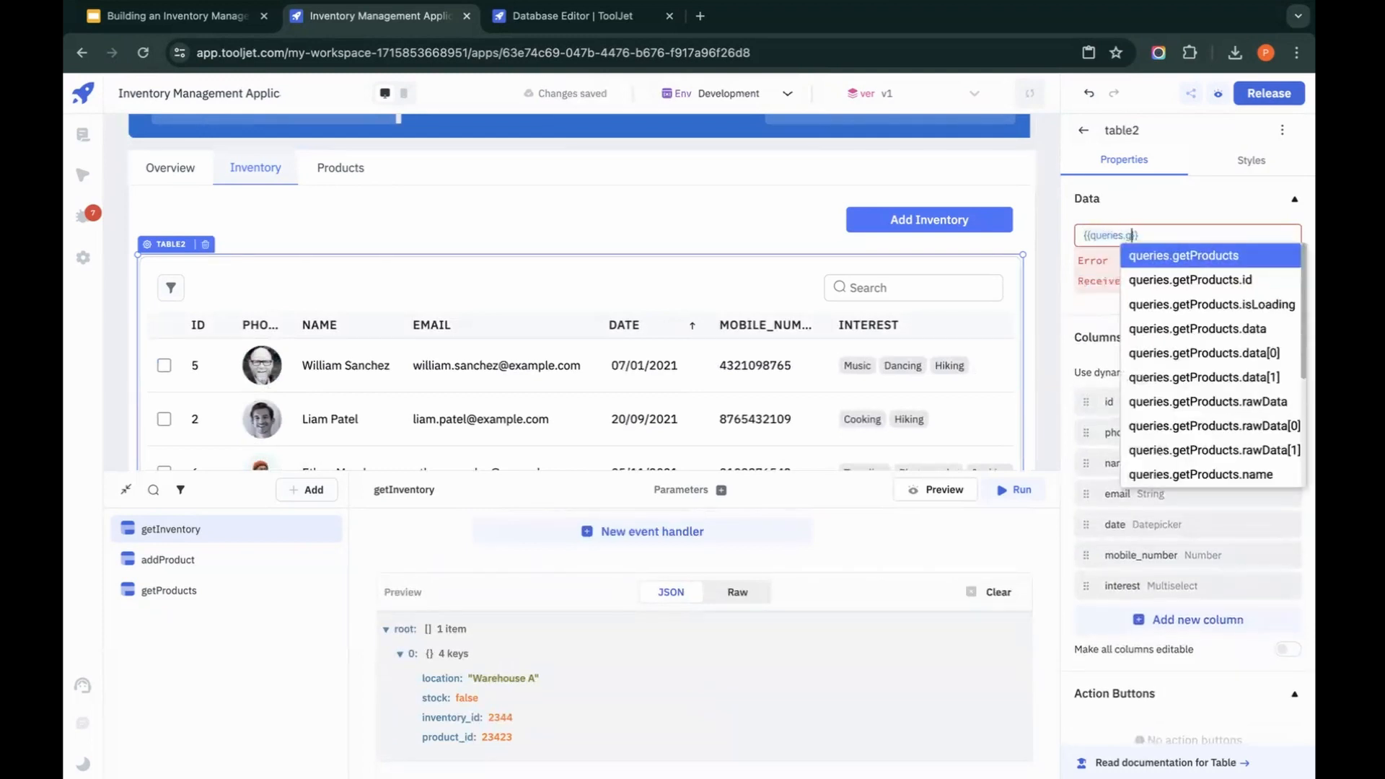
text(etI)
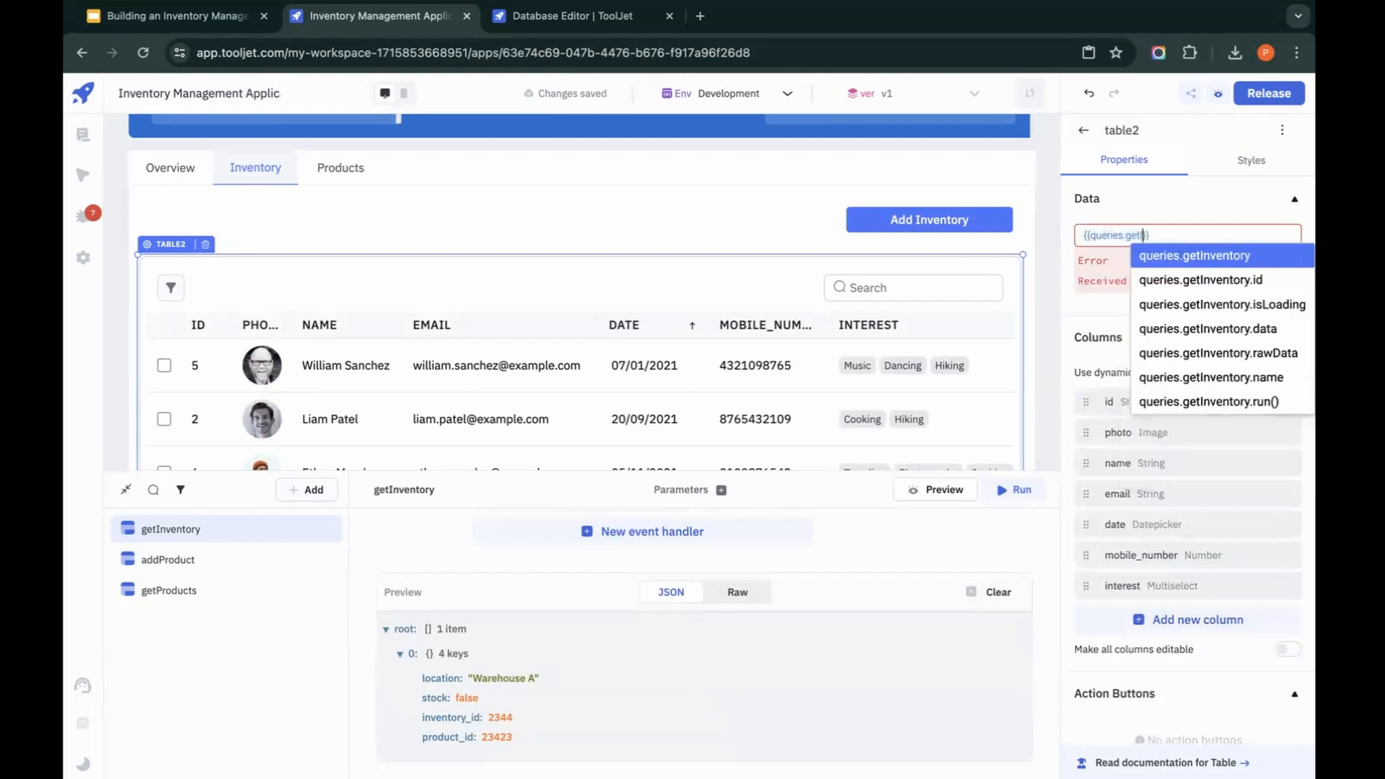
text(n)
click(1274, 331)
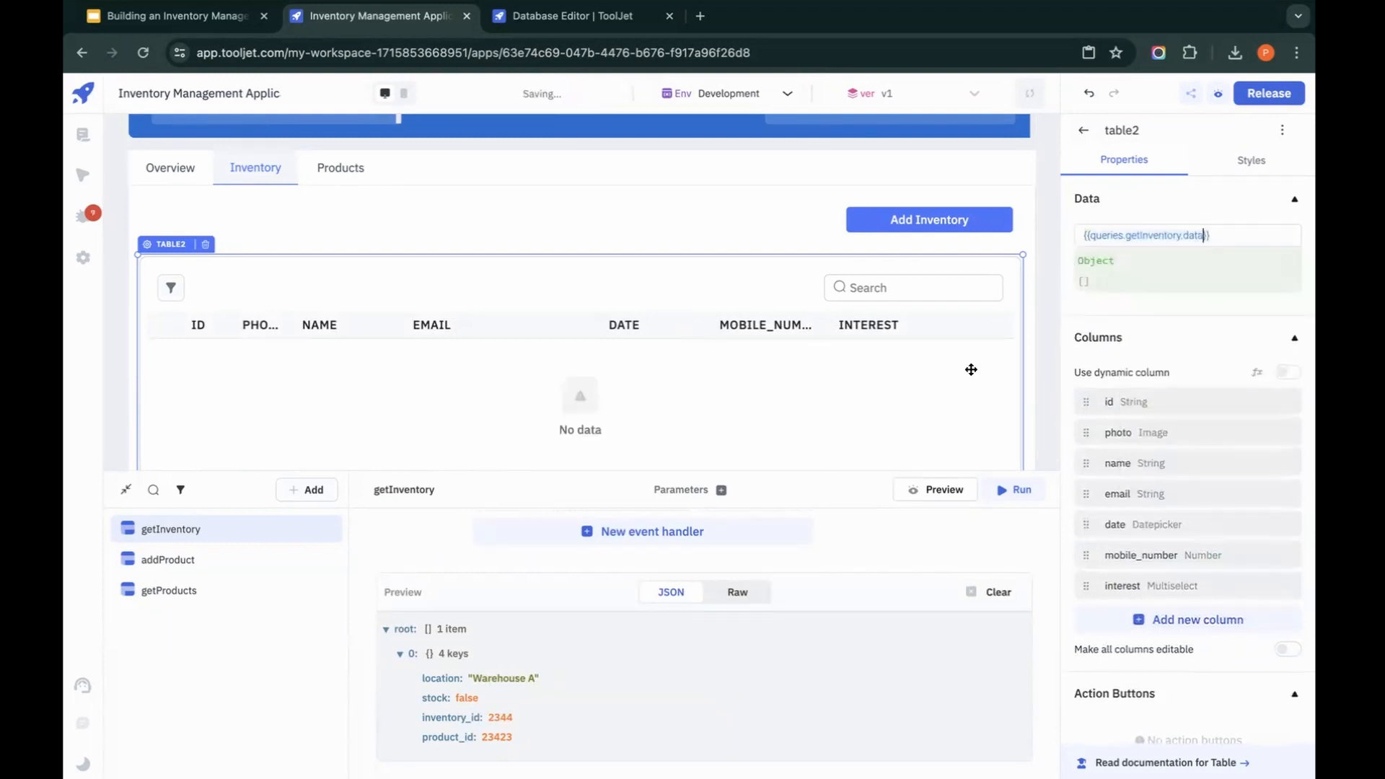
click(1015, 498)
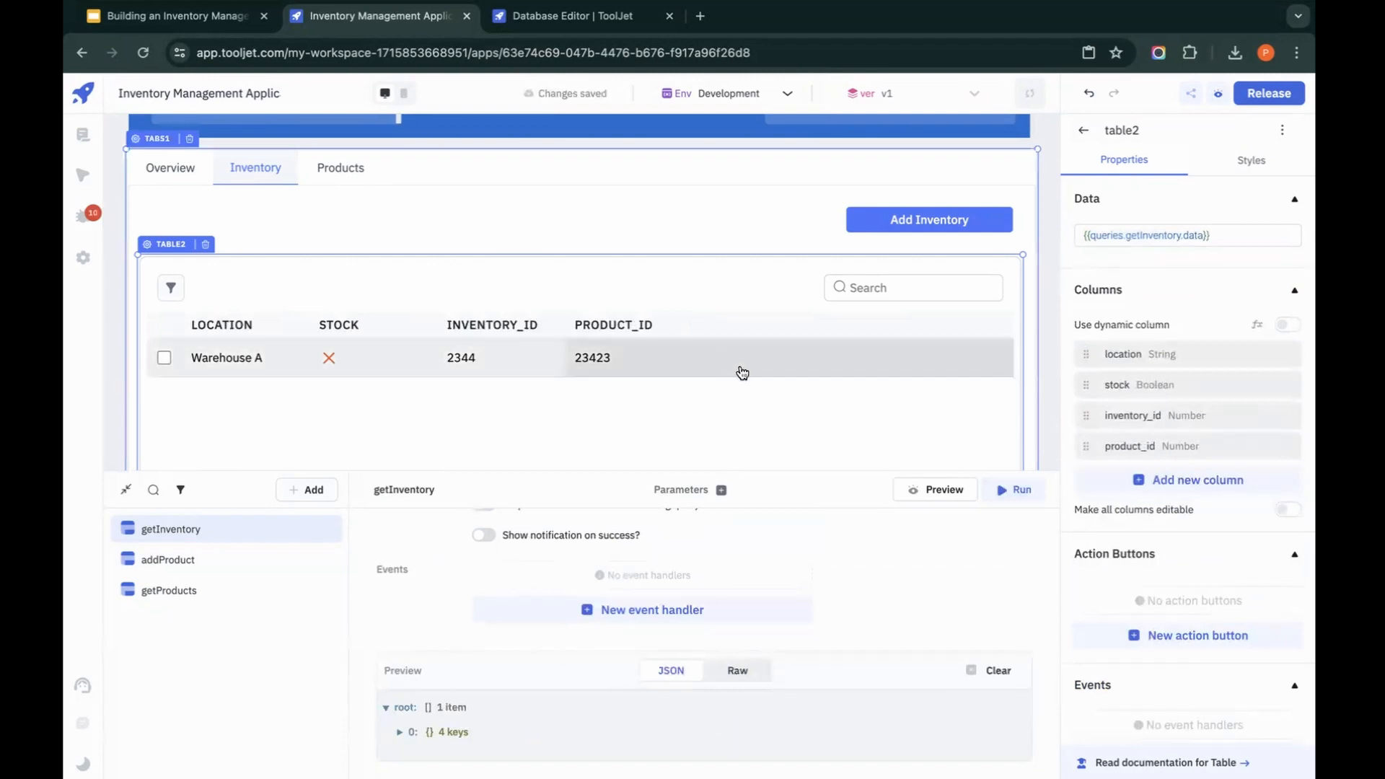
Step: Place a dropdown near the top of the Add Inventory modal and widen it to nearly the modal's full width
click(924, 229)
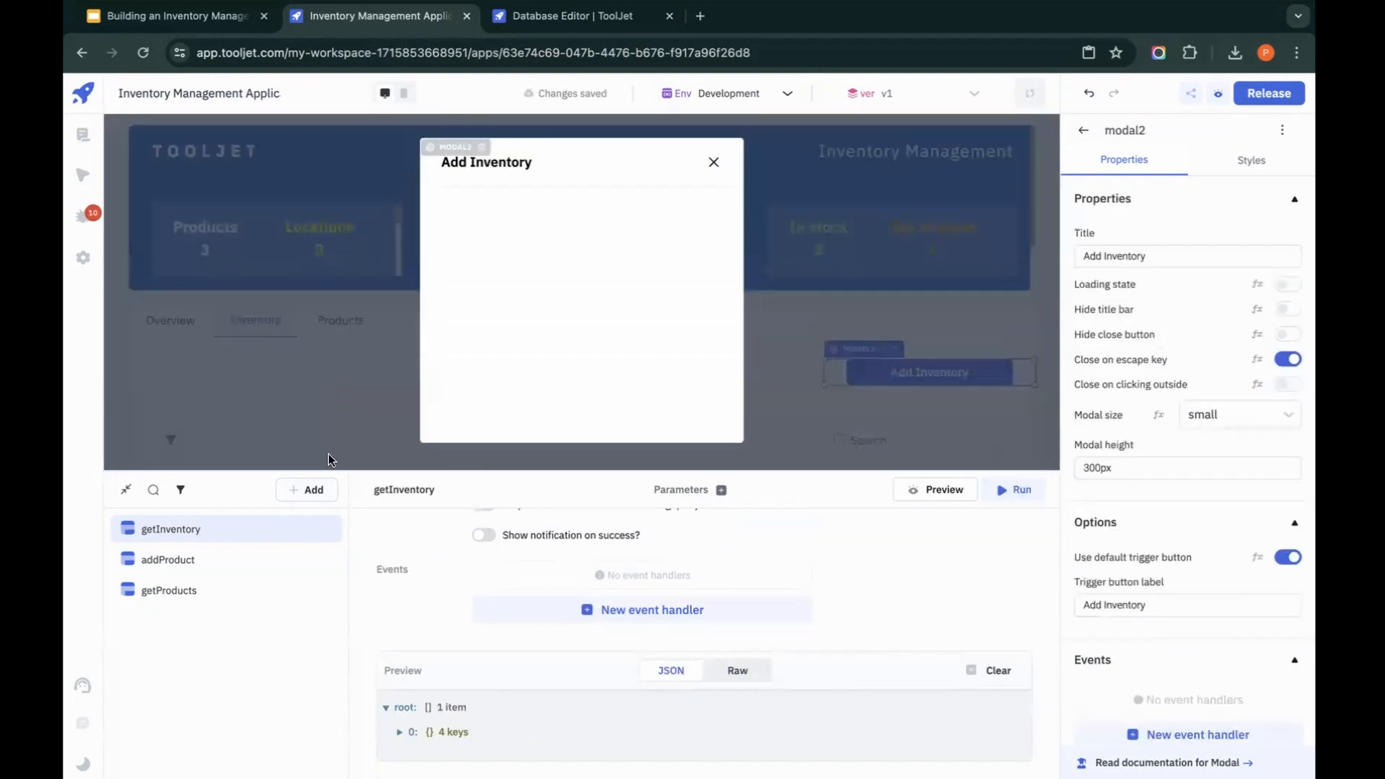
click(126, 490)
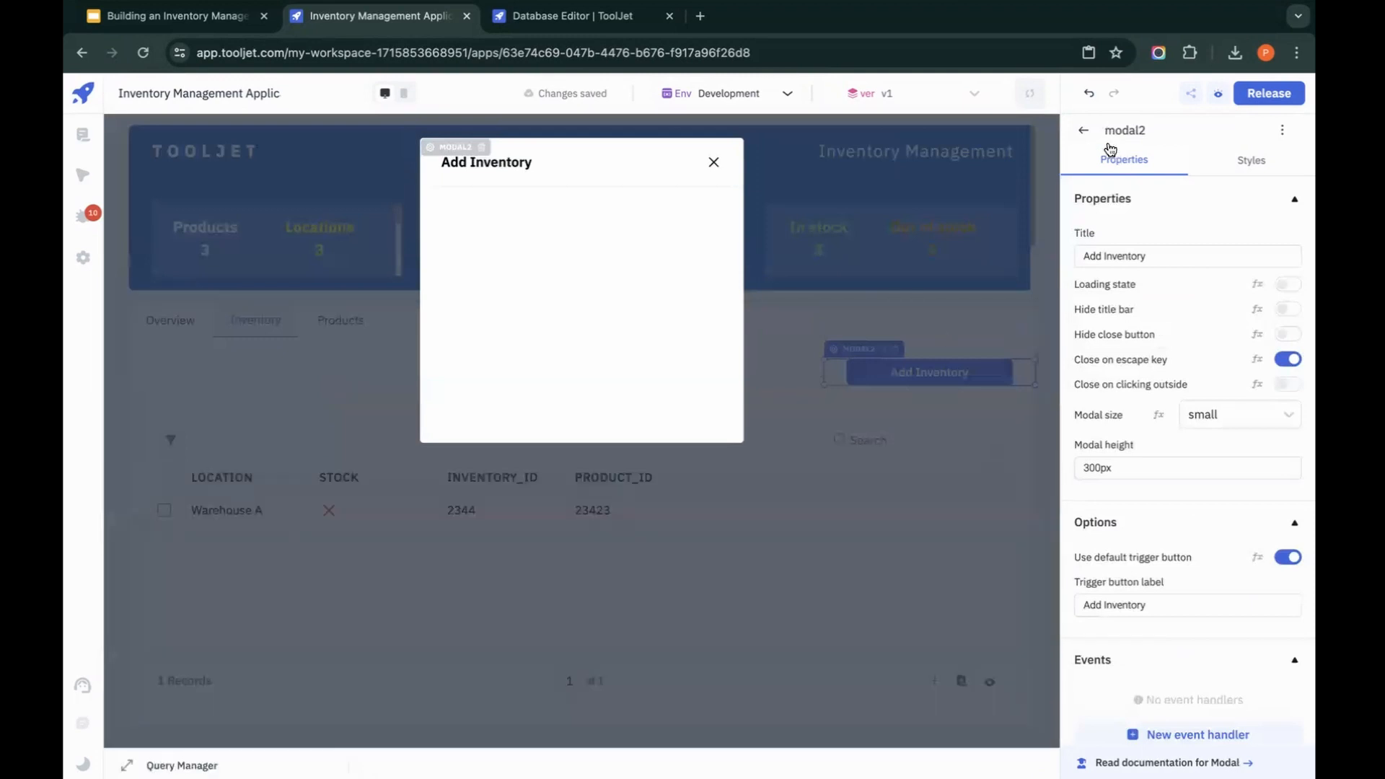
click(1085, 129)
click(1157, 180)
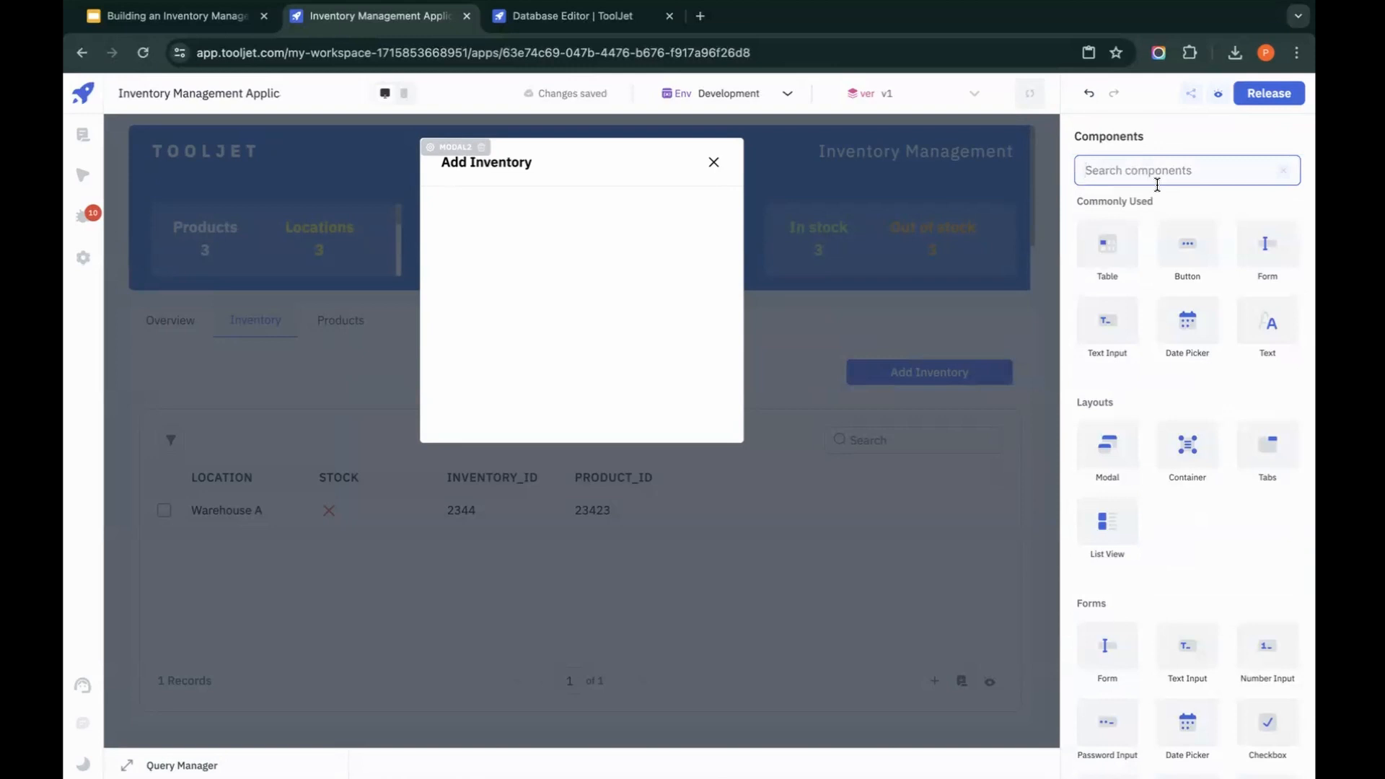
text(do)
drag(1098, 231, 840, 234)
drag(520, 228, 470, 215)
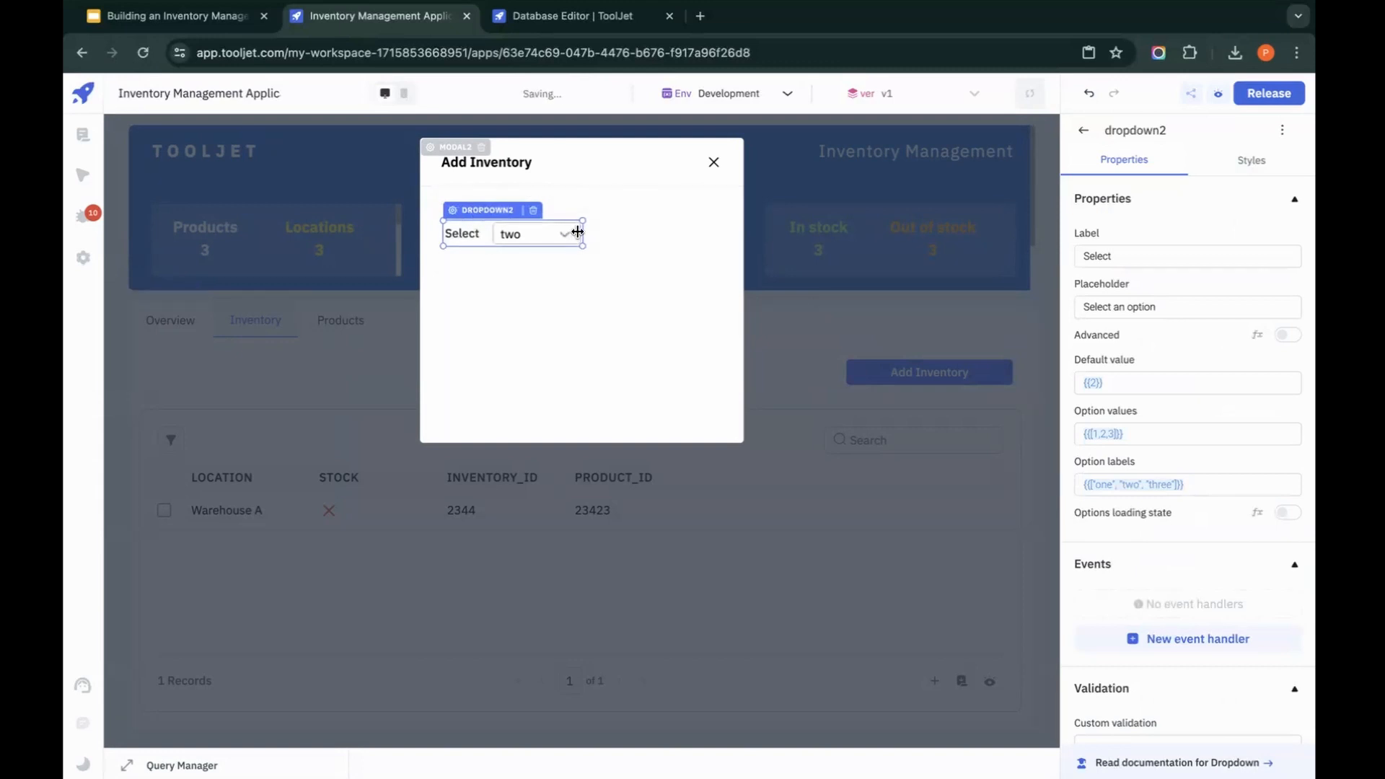
drag(581, 231, 713, 230)
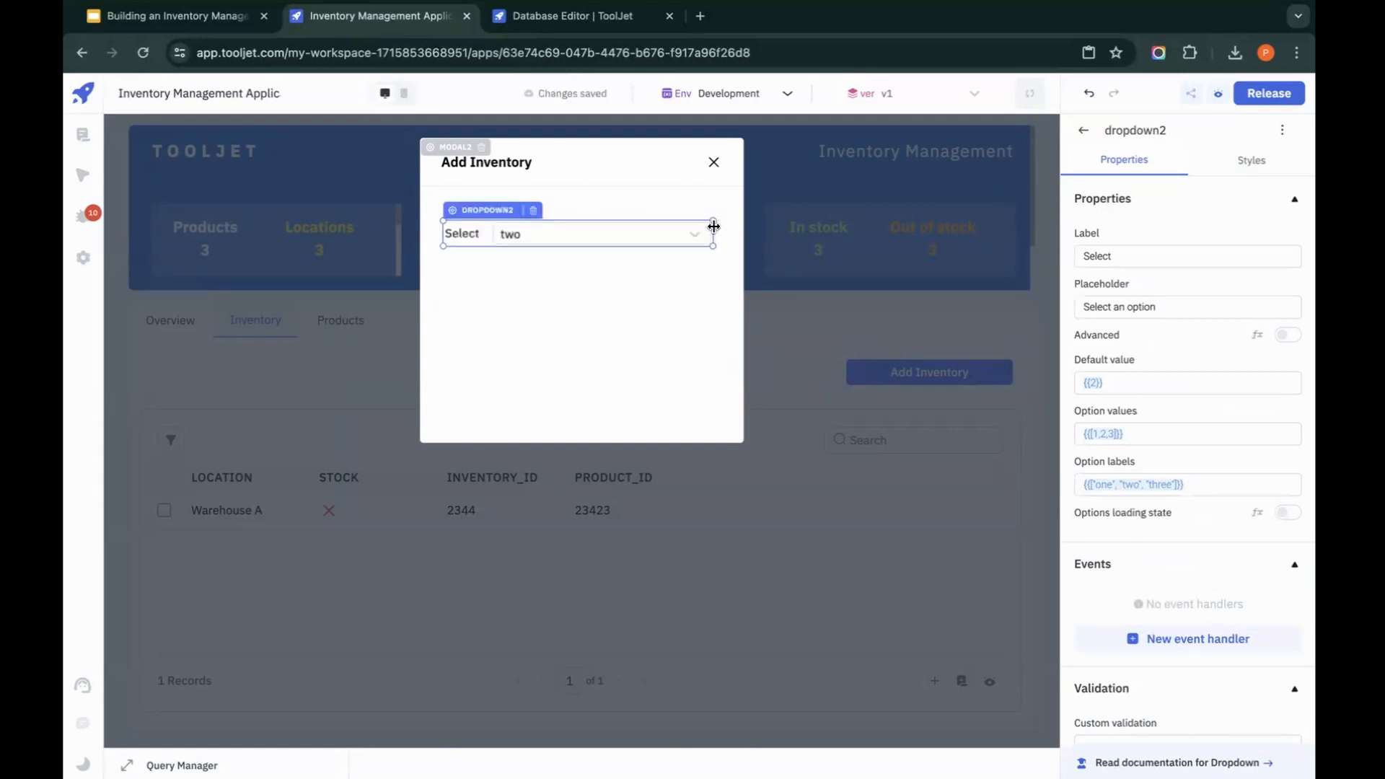
Step: Set the label of the Add Inventory modal's dropdown to Product
double_click(1176, 254)
text(Product)
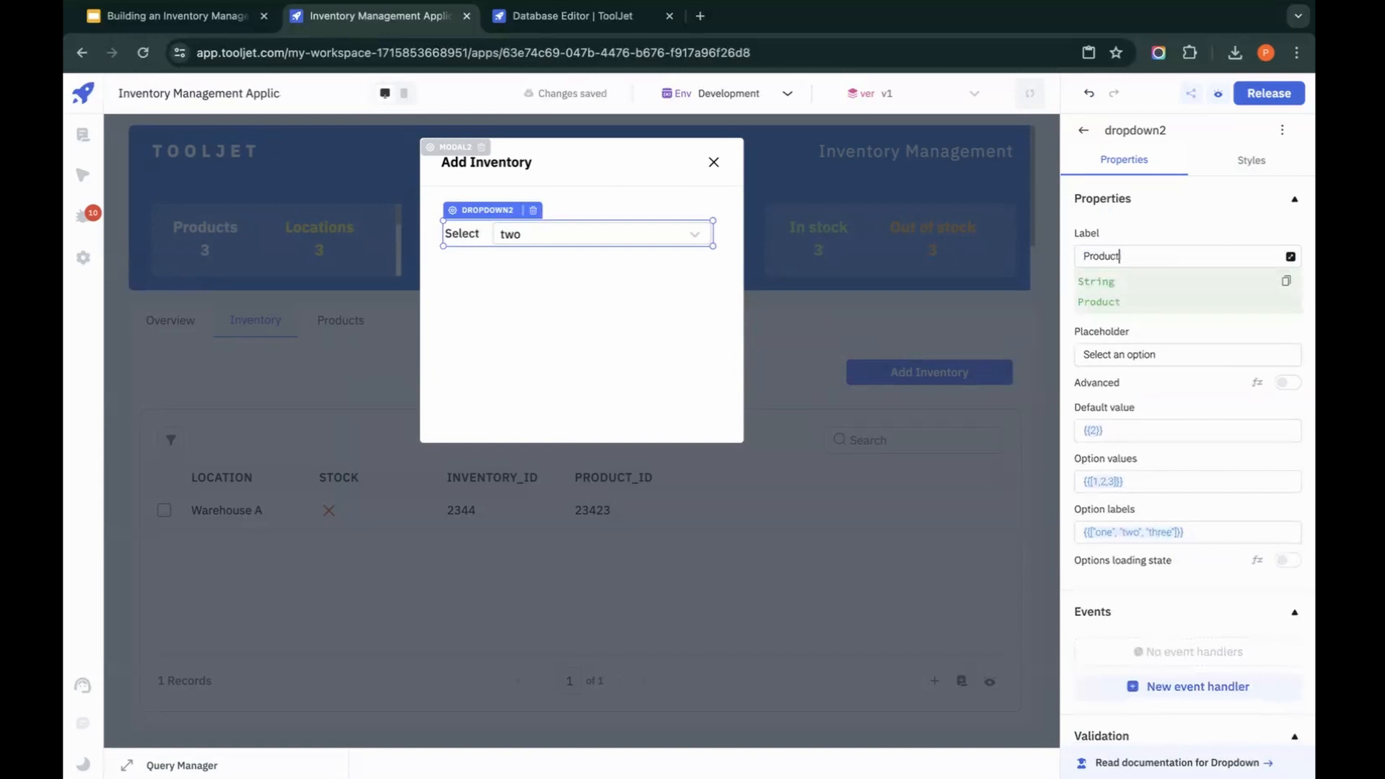
click(1210, 326)
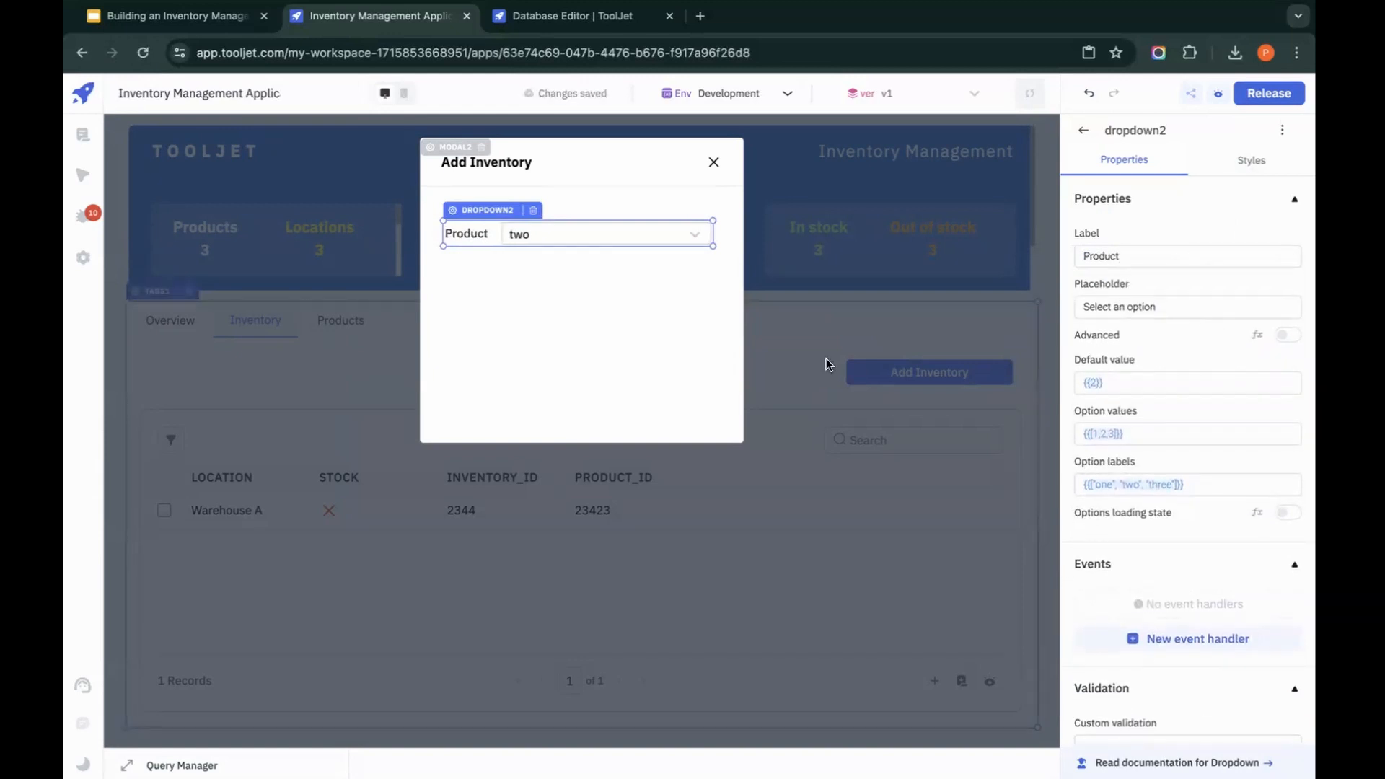
click(808, 386)
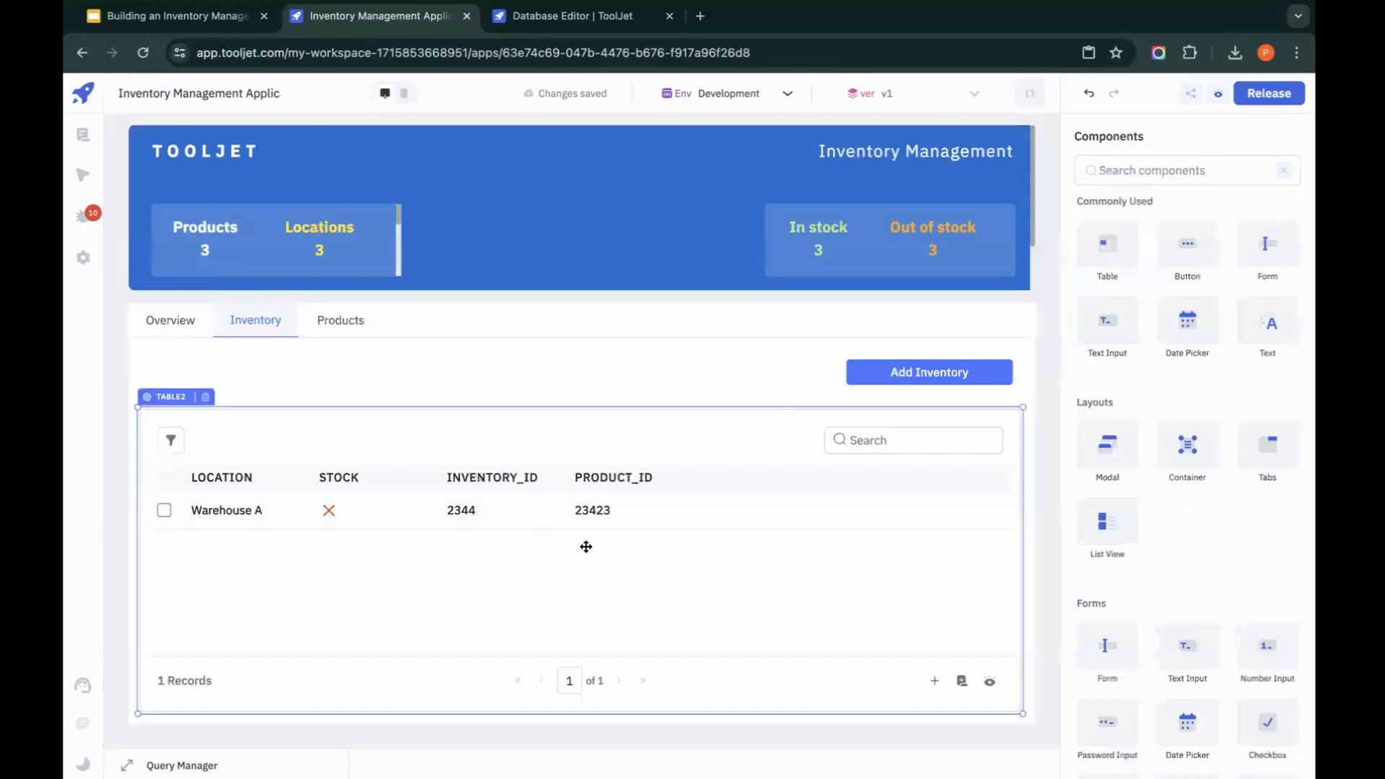
Step: Set the Product dropdown's option labels to {{queries.getProducts.data.map(i=>i.name)}}
click(958, 374)
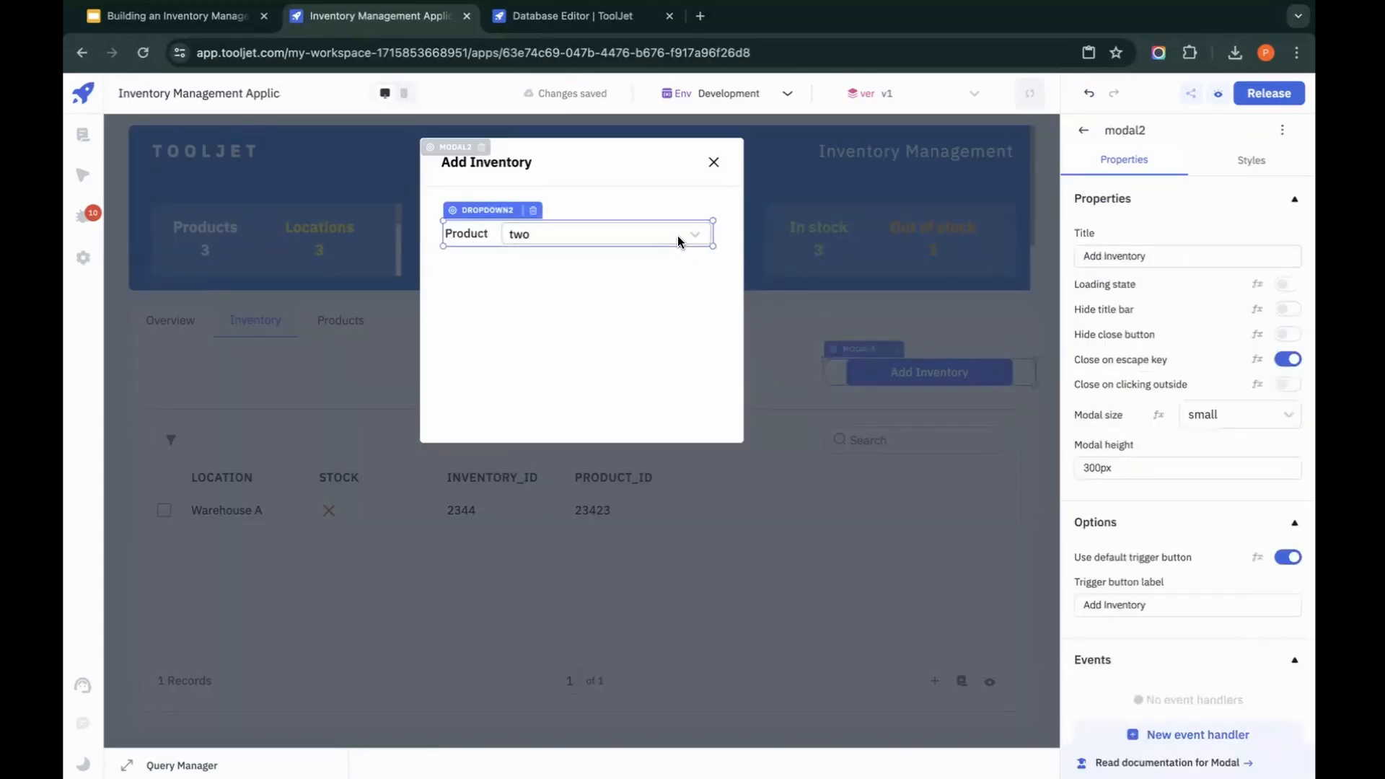
click(475, 215)
drag(1222, 486, 1041, 484)
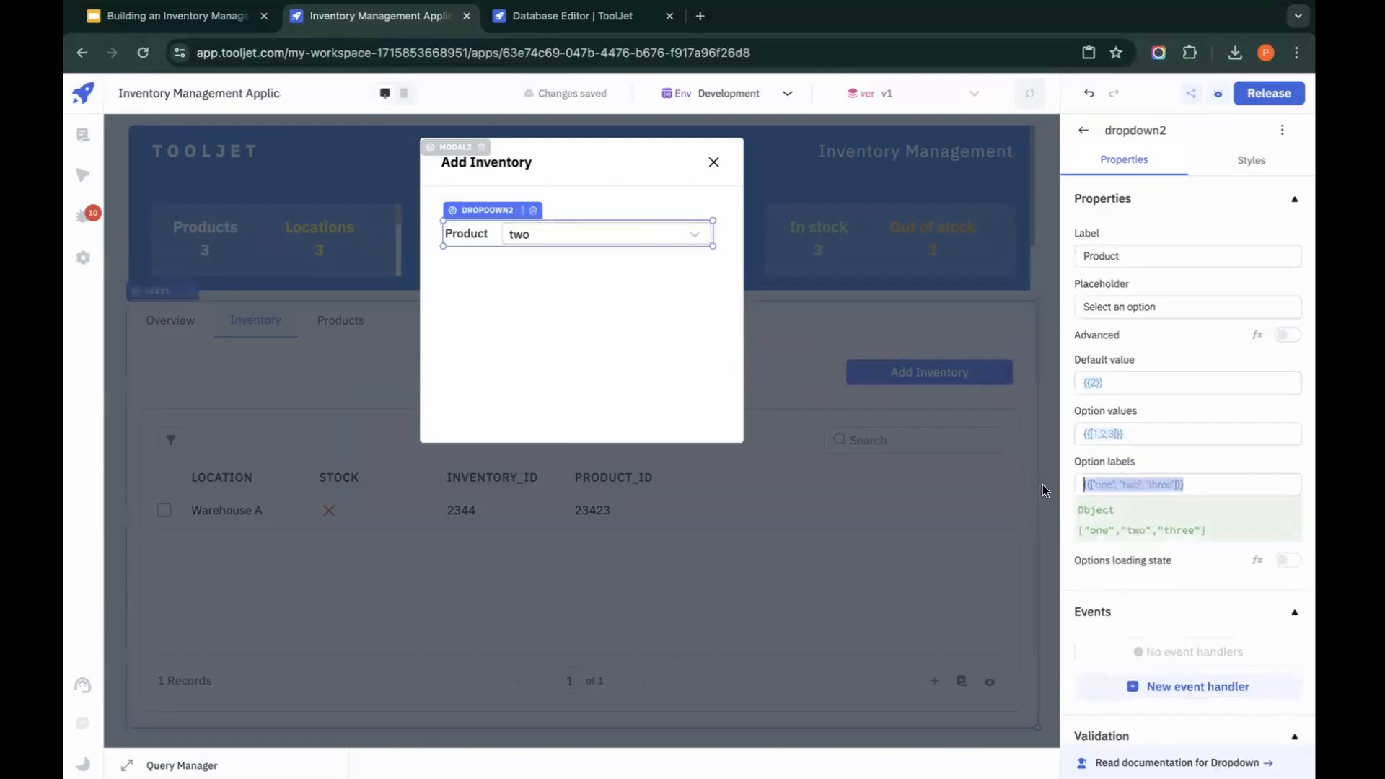
drag(1289, 434, 1056, 433)
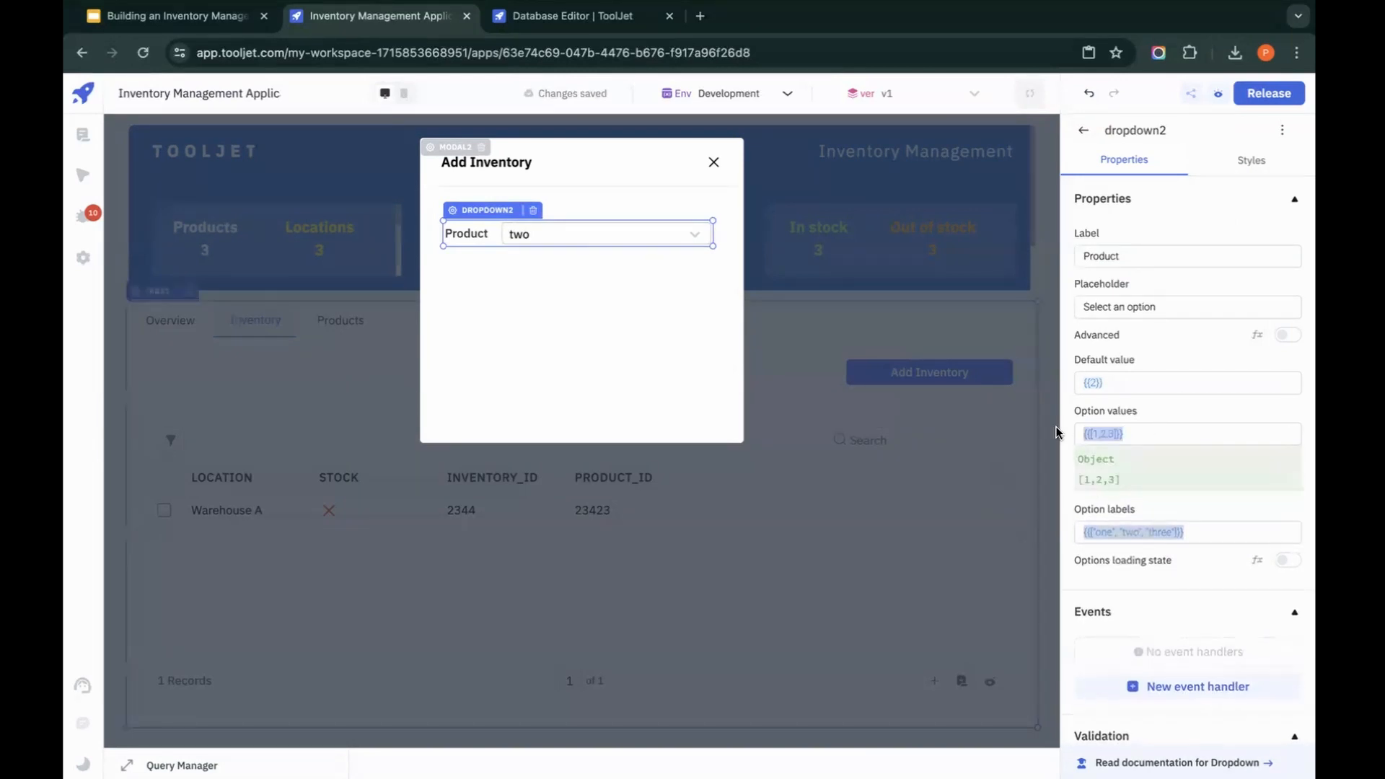
click(1209, 532)
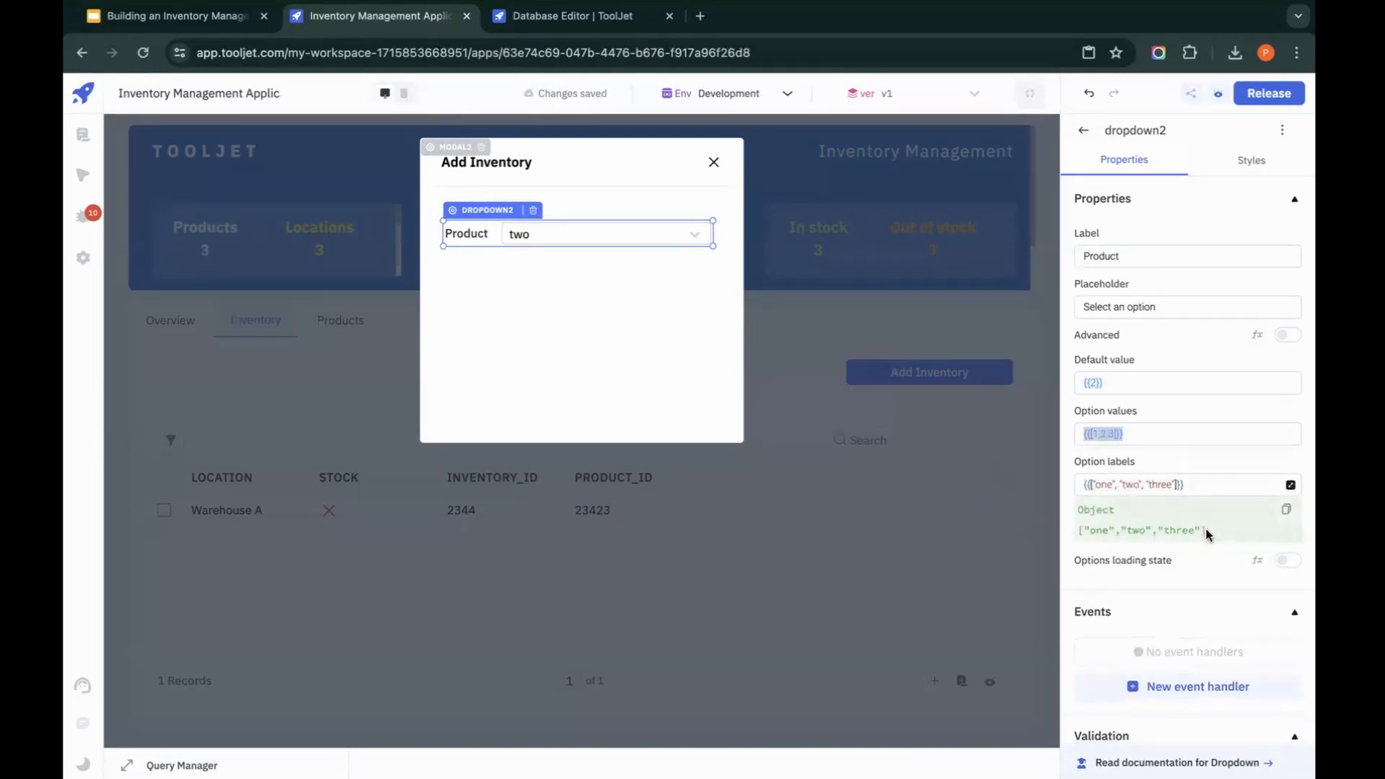
key(ctrl+a)
text({{)
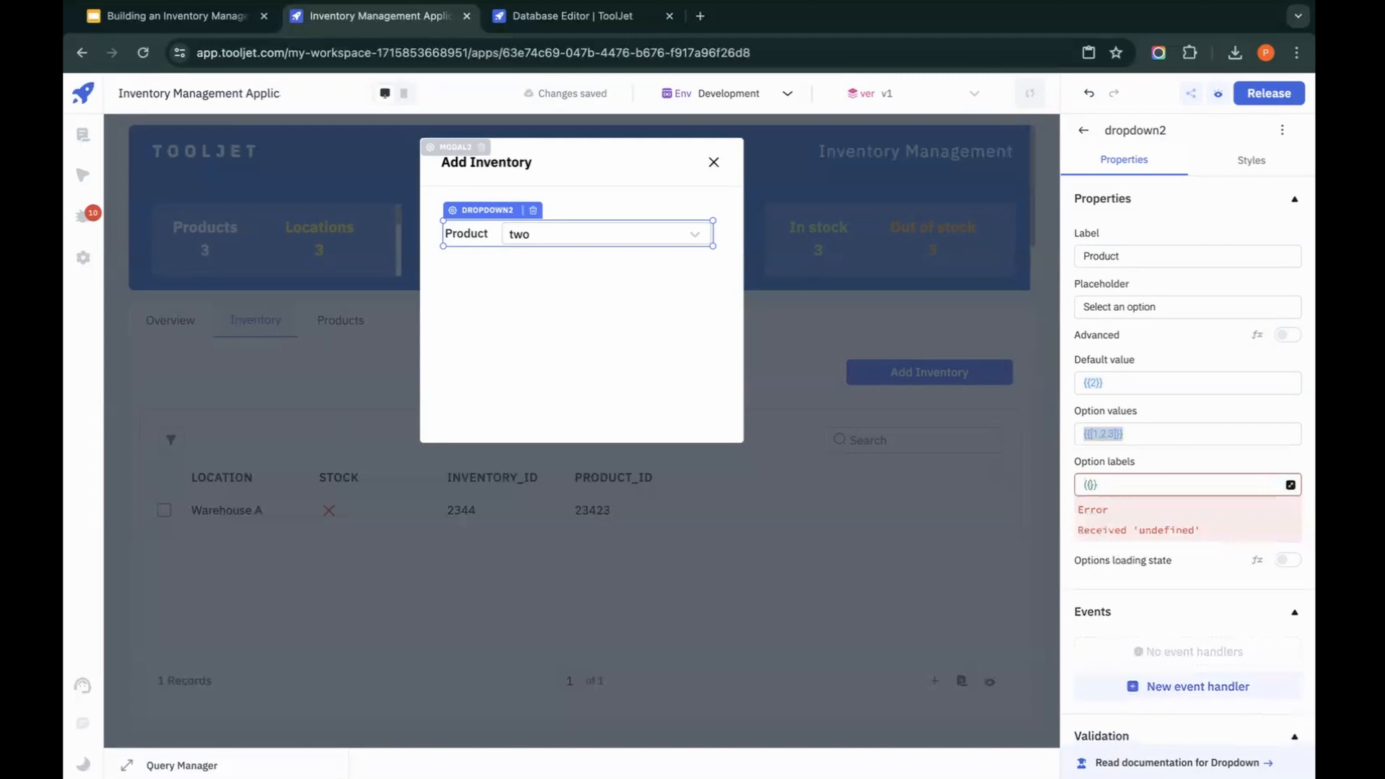
text(queries.get)
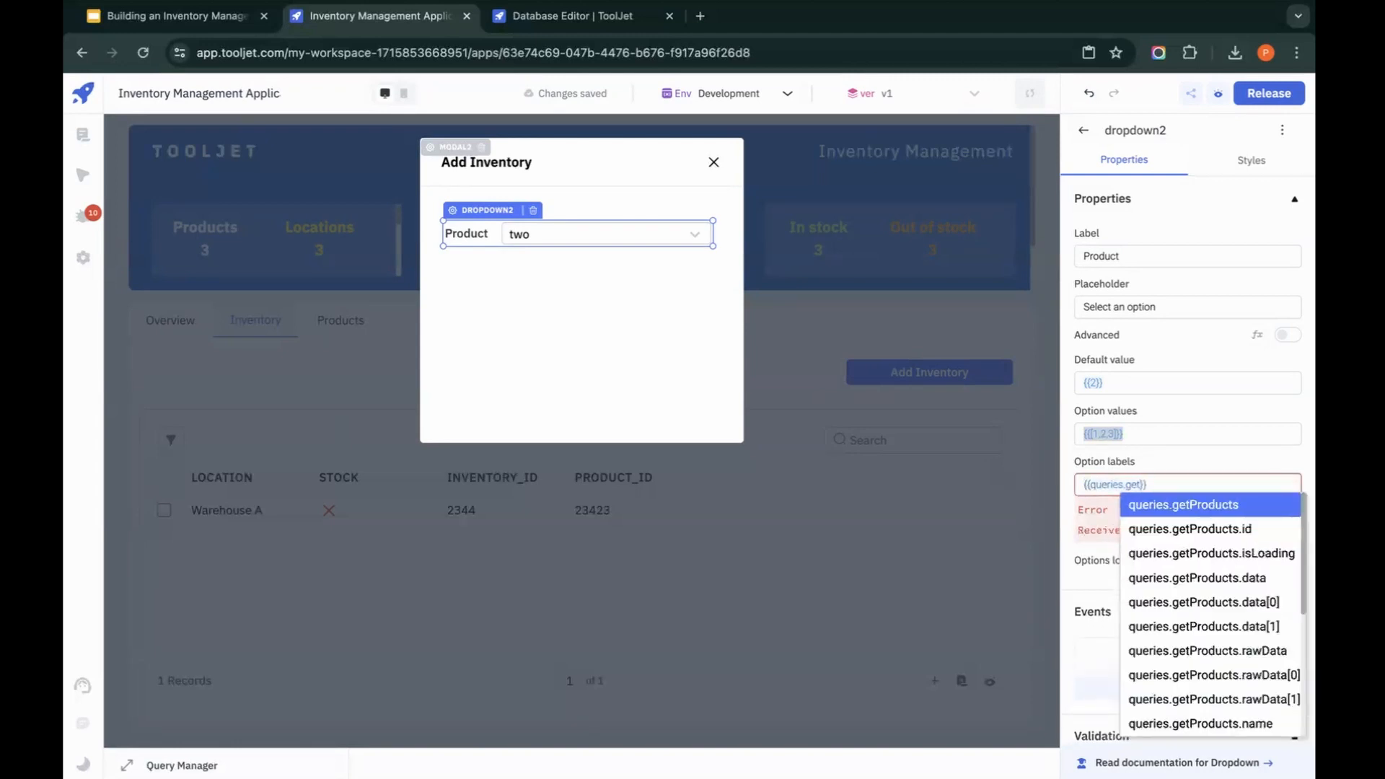
click(1237, 578)
text(.data.)
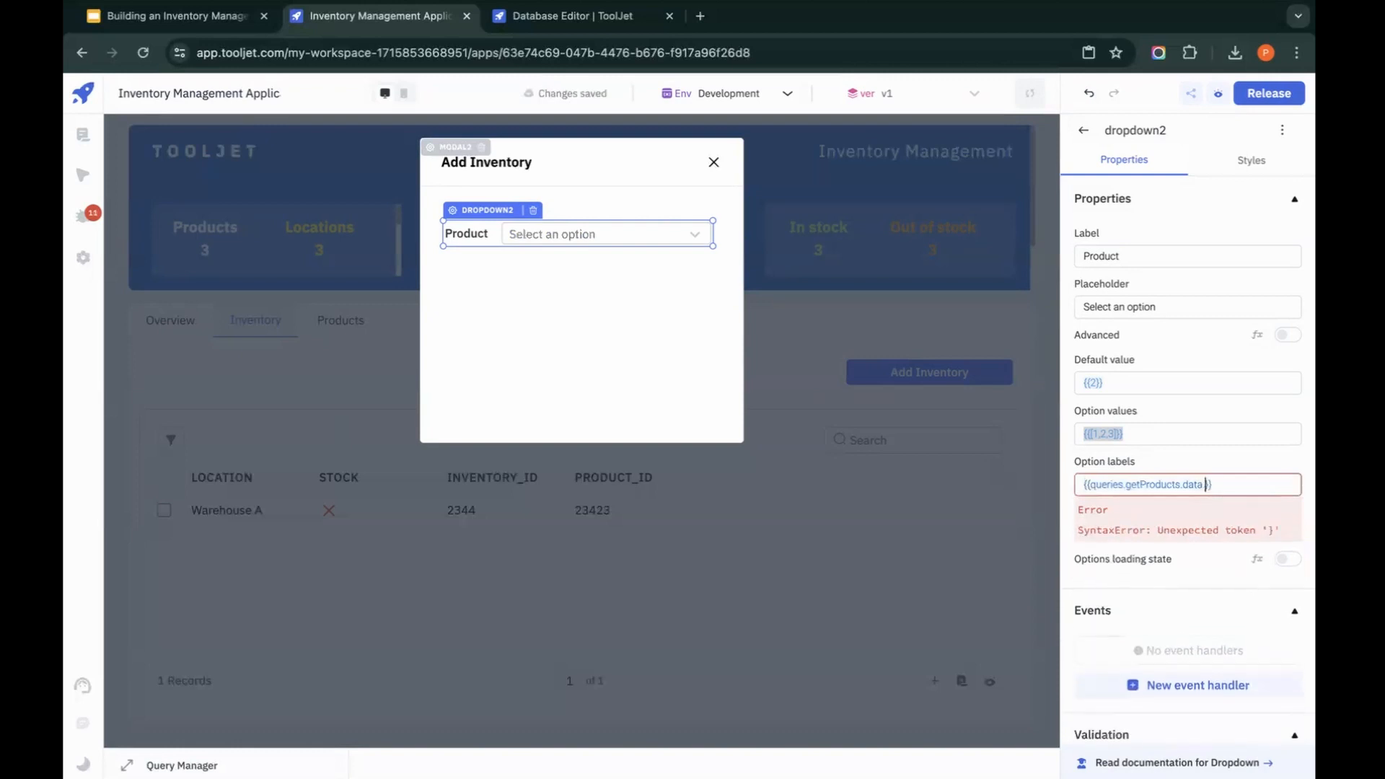
text(map())
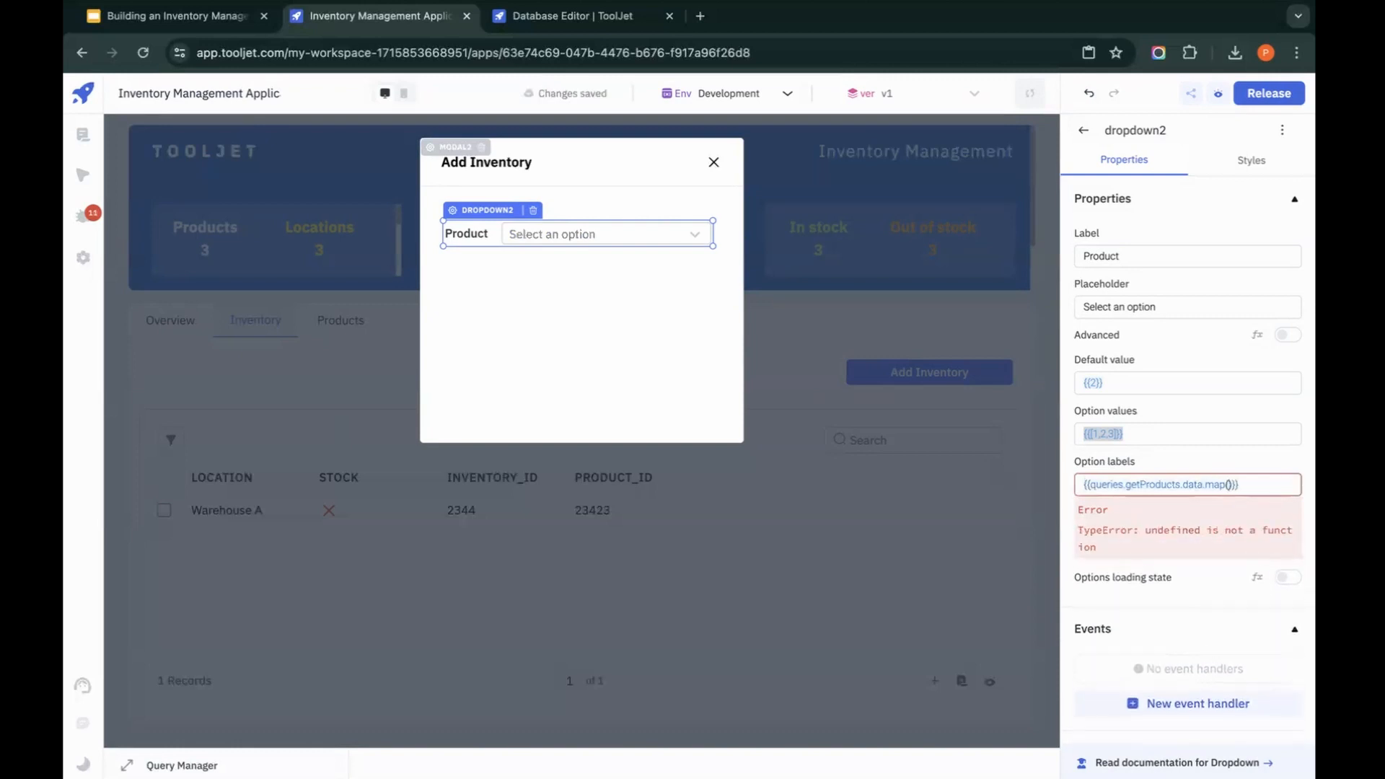
text(i=>i.)
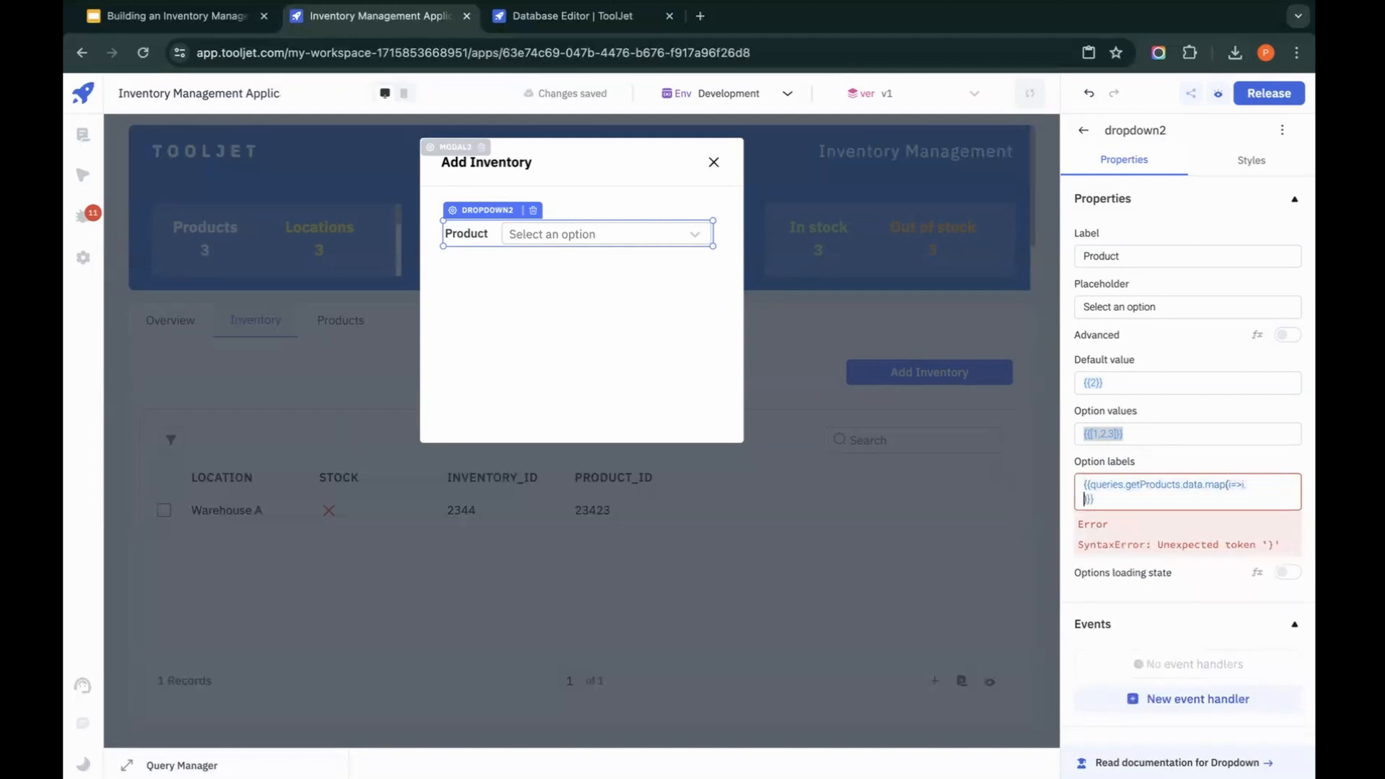
text(namd)
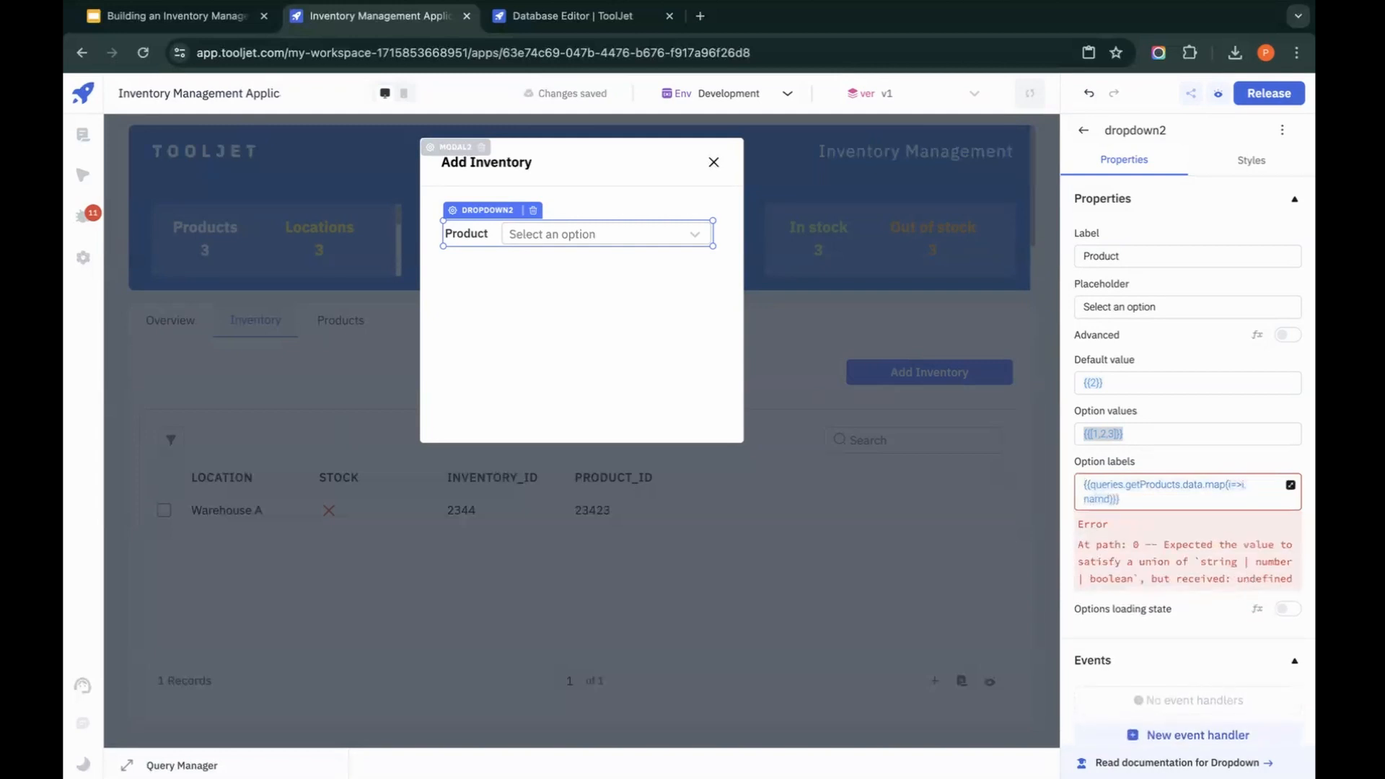
key(BackSpace)
text(e)
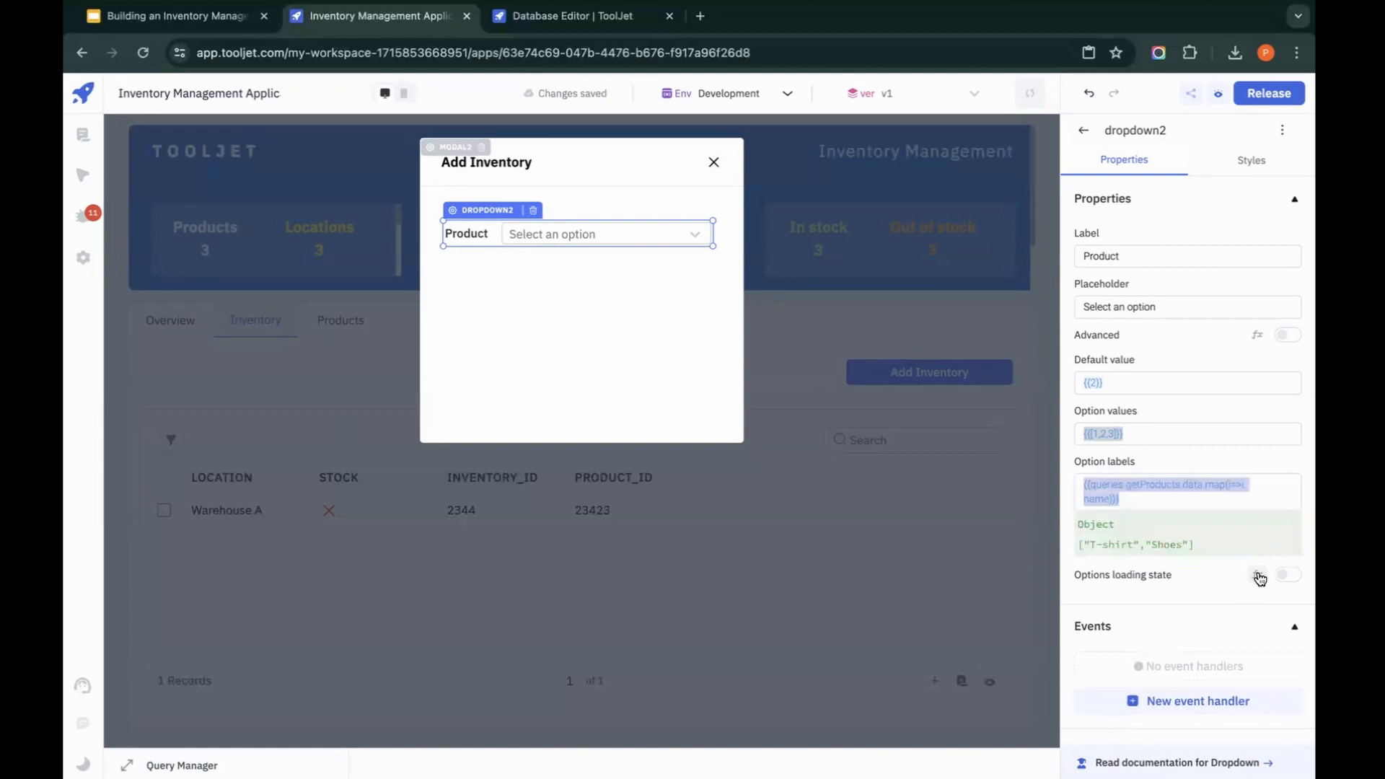
Step: Set the Product dropdown's option values to {{queries.getProducts.data.map(i=>i.product_id)}}
click(1164, 435)
key(super+a)
text({{queries.getProducts.data.map(i=>i.name)}})
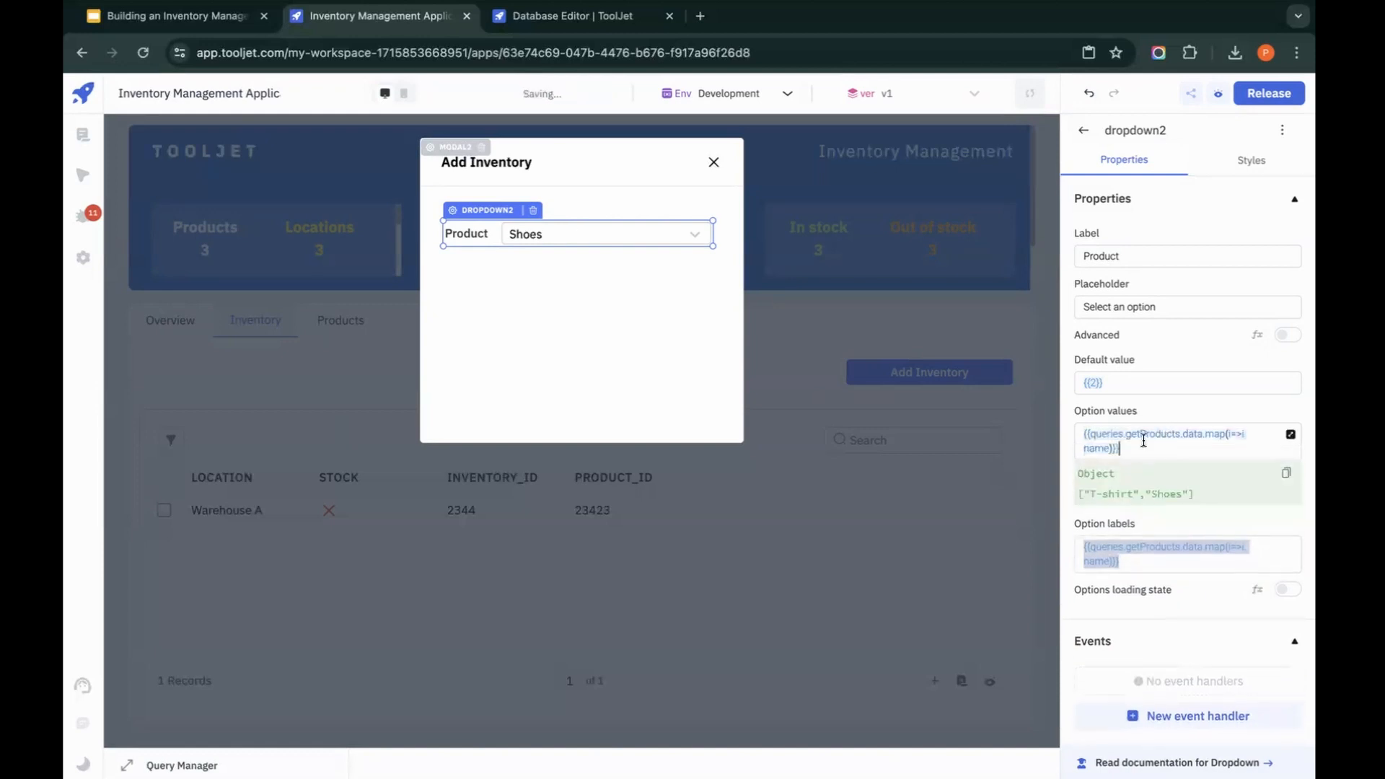
text(prod)
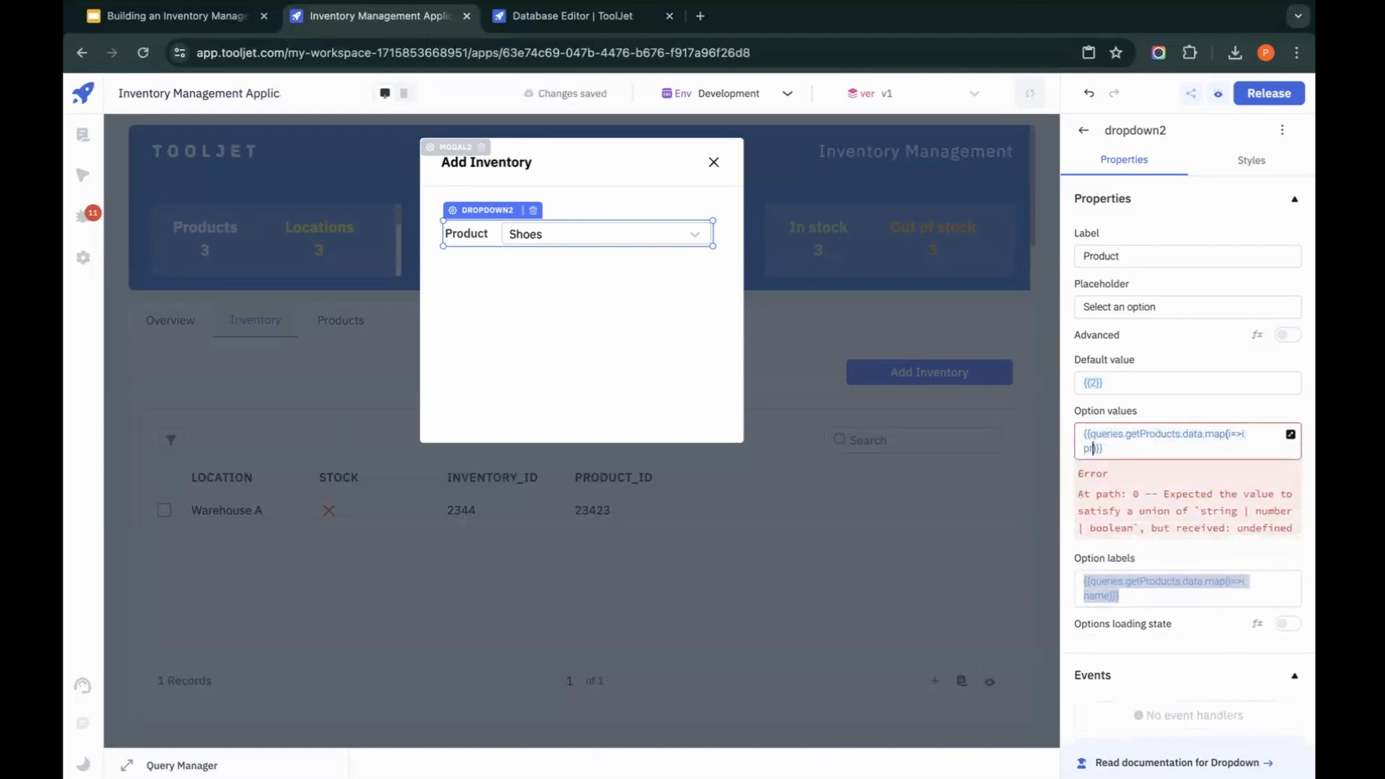
text(uct_id)
click(608, 354)
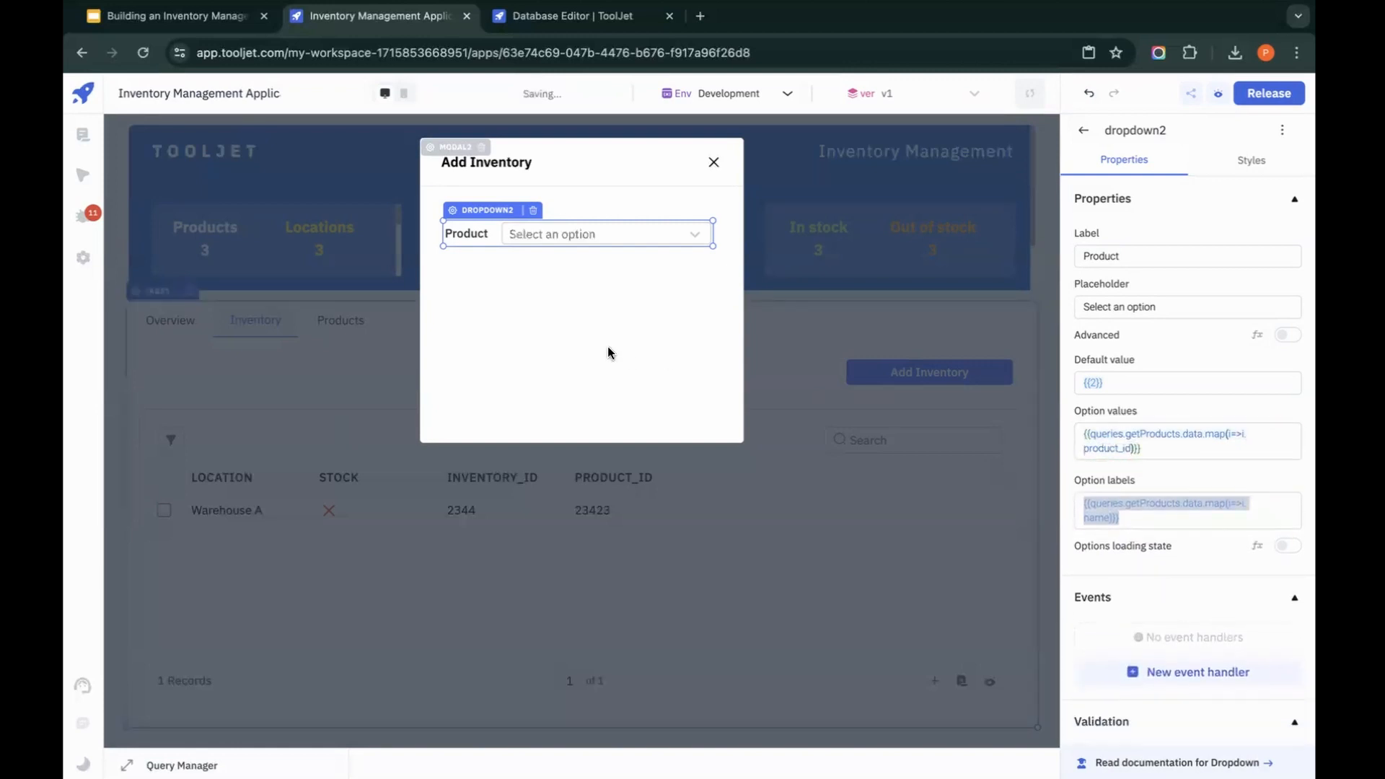
Step: Clear the default value of the Product dropdown in the Add Inventory modal
click(1141, 383)
key(super+a)
key(BackSpace)
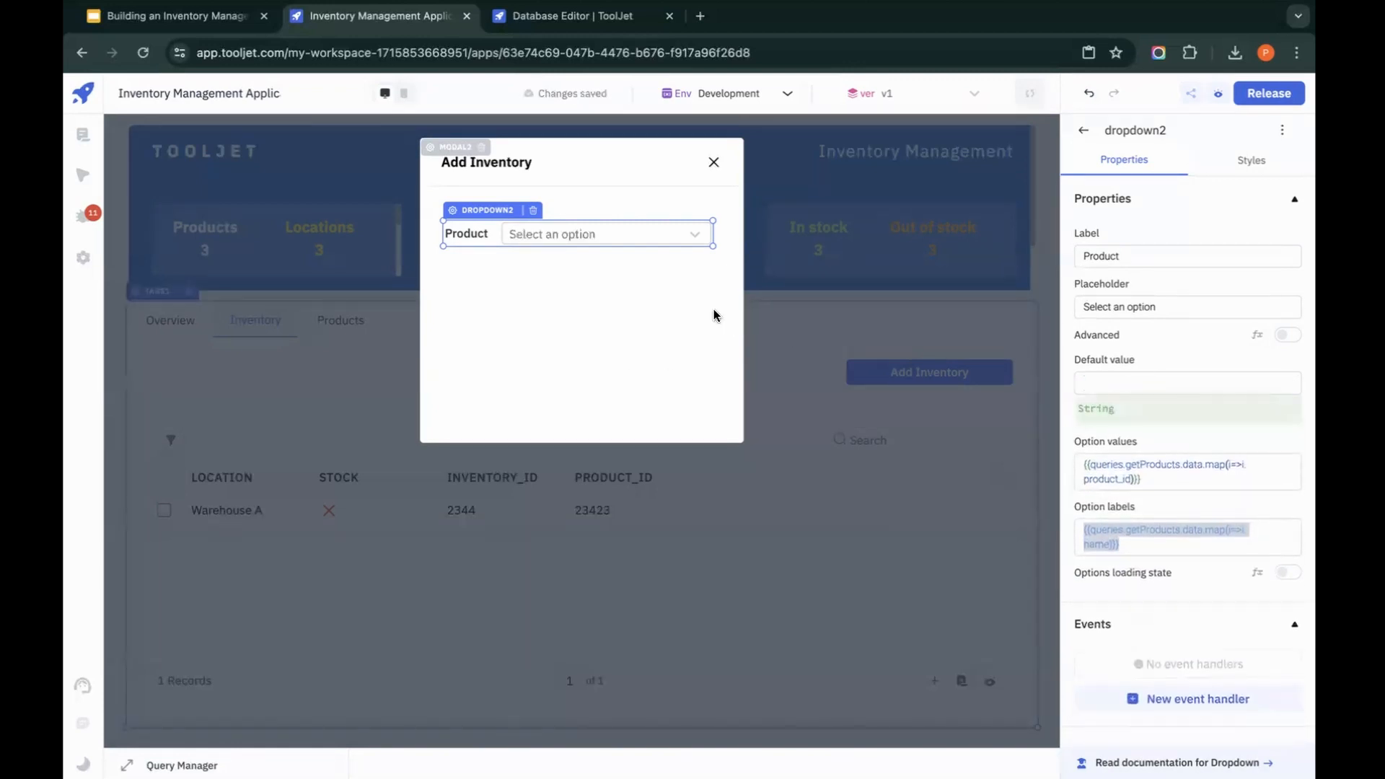
Step: Add a second dropdown directly below the Product dropdown in the Add Inventory modal and widen it to match
click(1083, 131)
click(1170, 174)
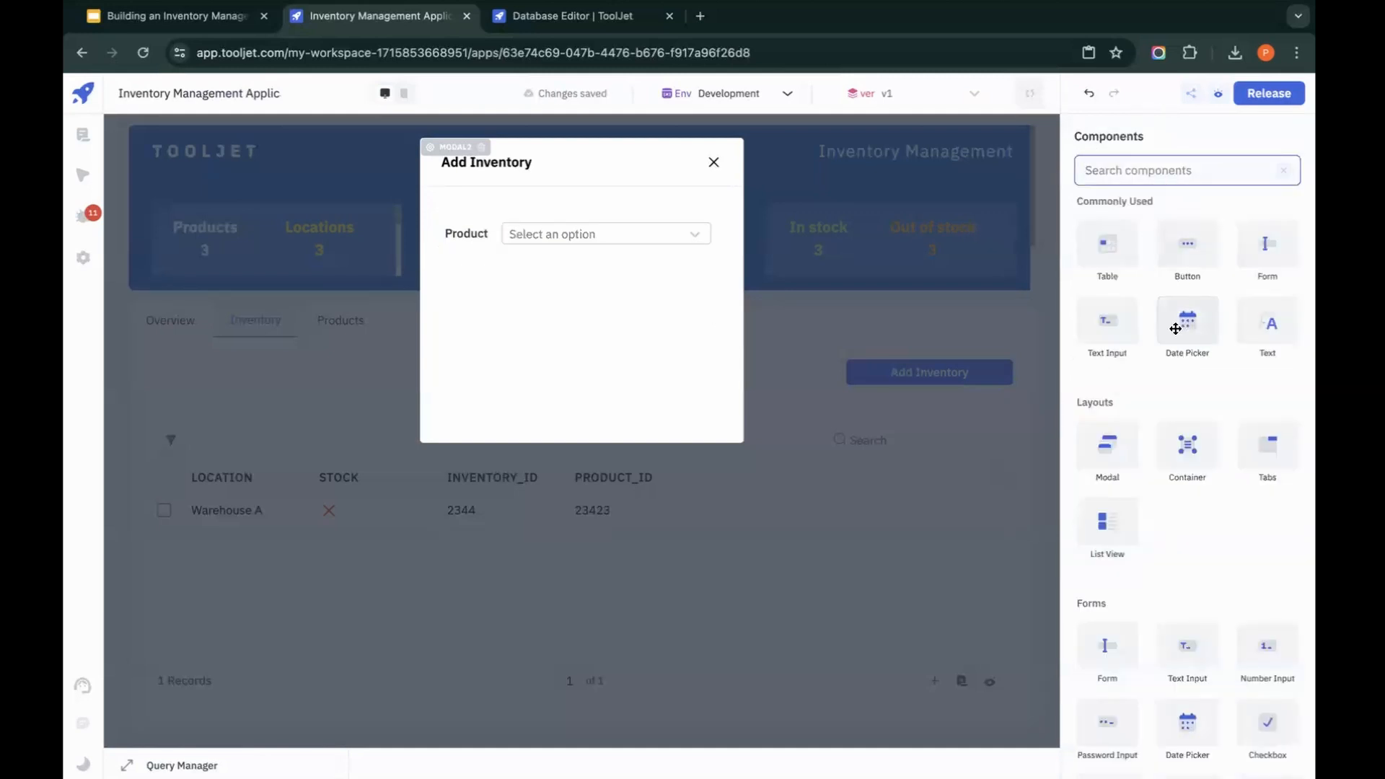
text(c)
key(BackSpace)
text(dr)
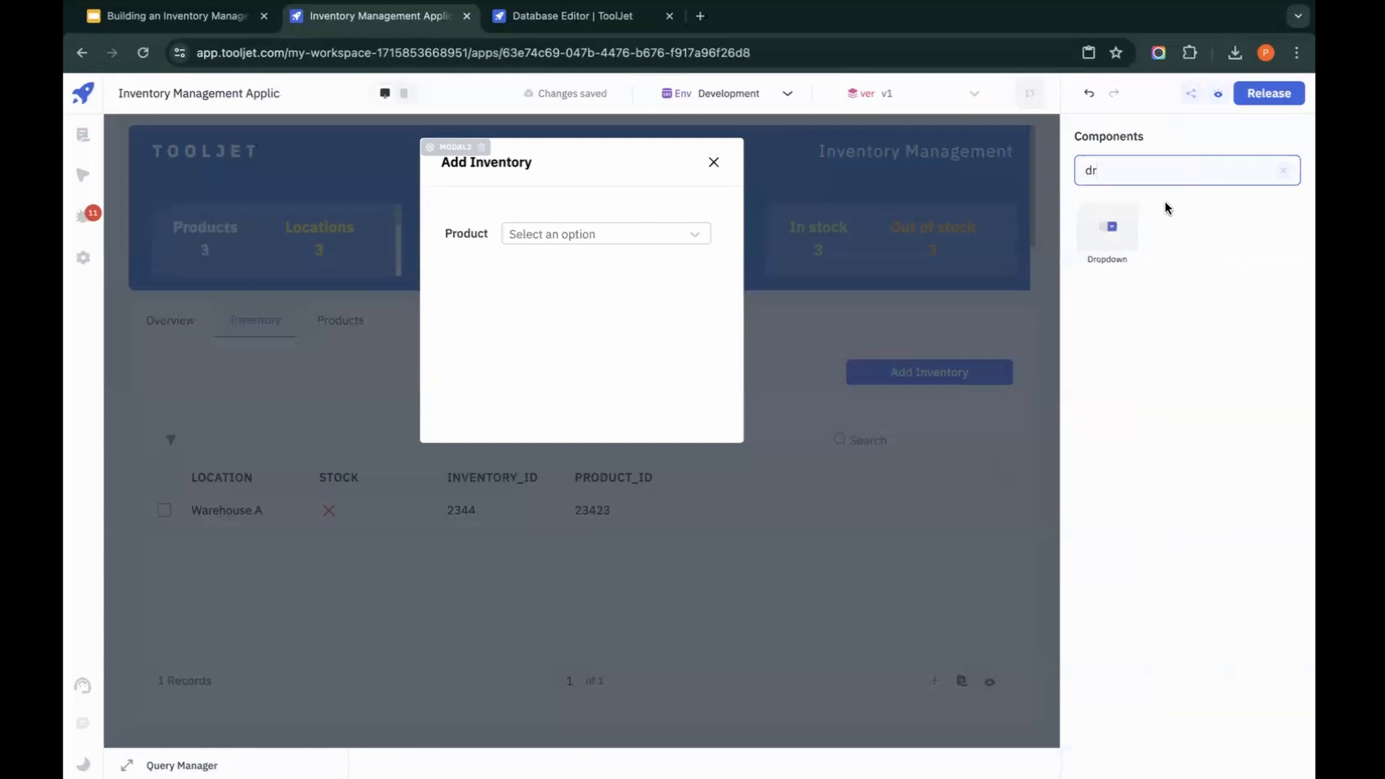
drag(1112, 226, 1013, 225)
drag(514, 290, 487, 256)
drag(583, 282, 711, 279)
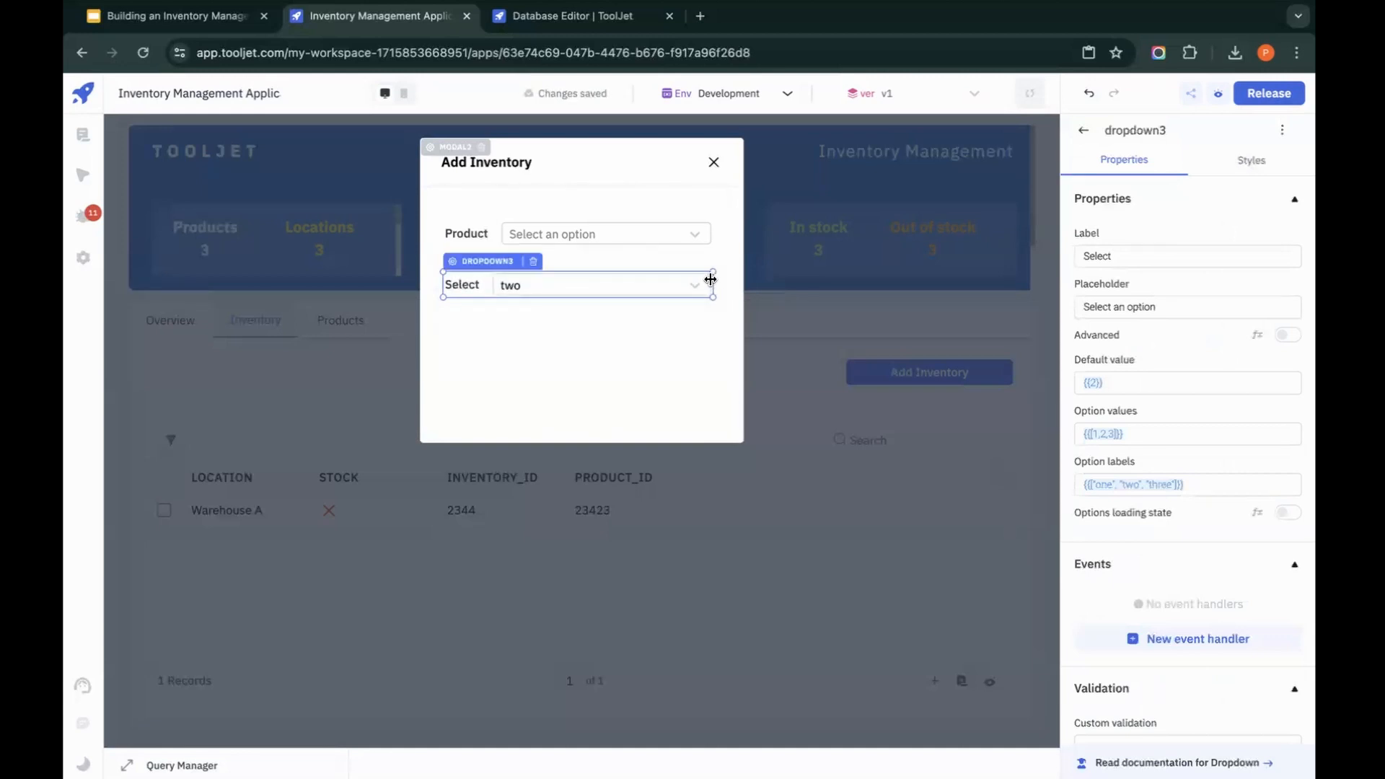
Step: Set the label of the dropdown below Product to Location
click(551, 292)
click(461, 359)
click(1129, 256)
key(ctrl+a)
text(Lo)
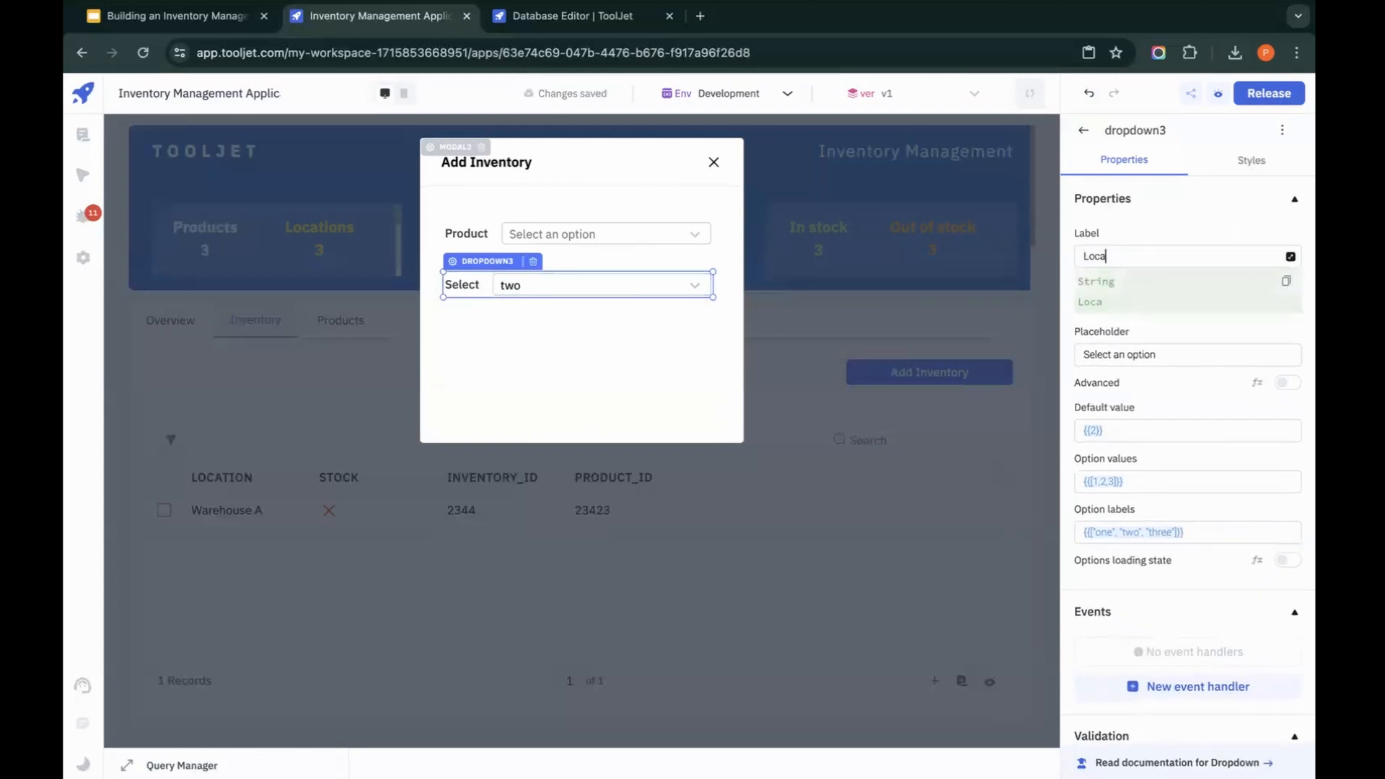
click(622, 313)
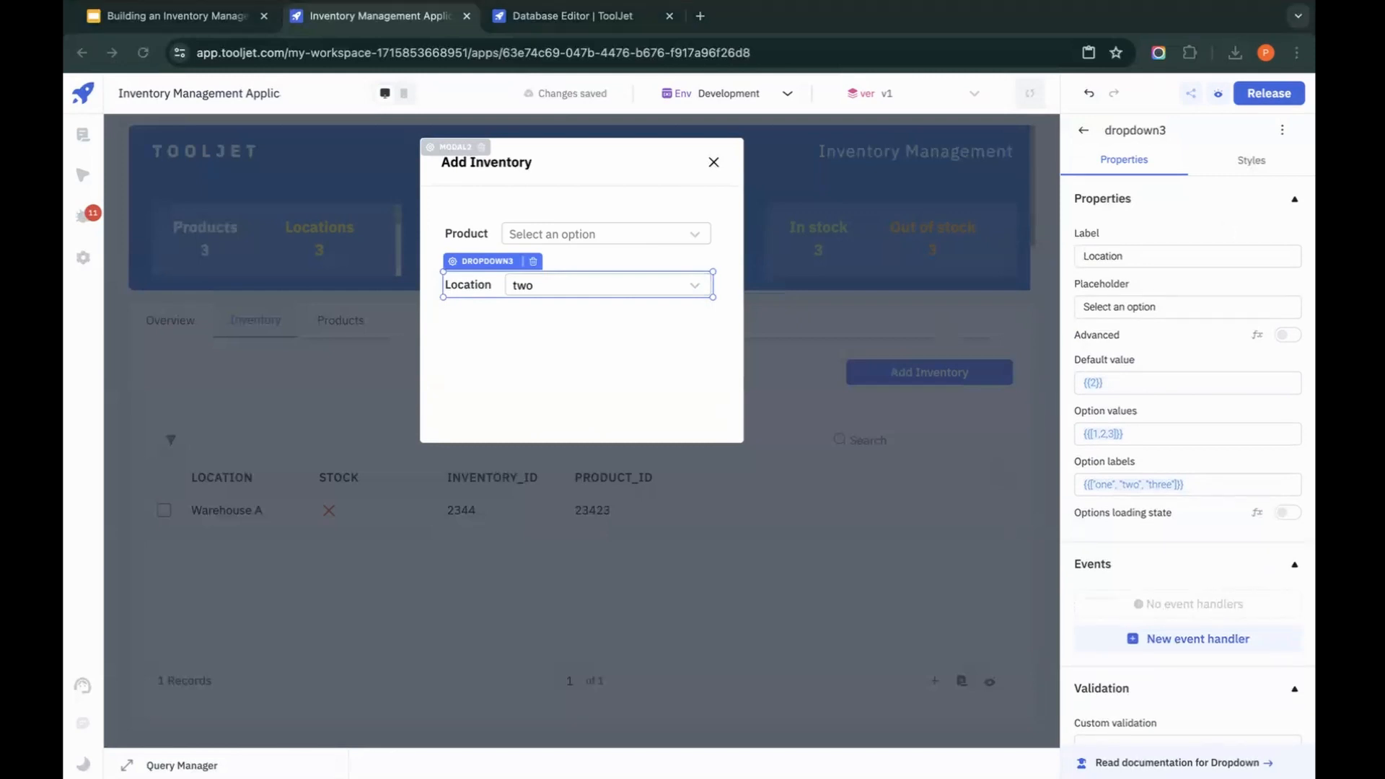
Step: Set the Location dropdown's option values and option labels to {{['Warehouse A', 'Warehouse B', 'Warehouse C', 'Warehouse D', 'Warehouse E', 'Warehouse F']}}
click(1218, 431)
key(ctrl+a)
text({{['Warehouse A', 'Warehouse B', 'Warehouse C', 'Warehouse D', 'Warehouse E', 'Warehouse F']}})
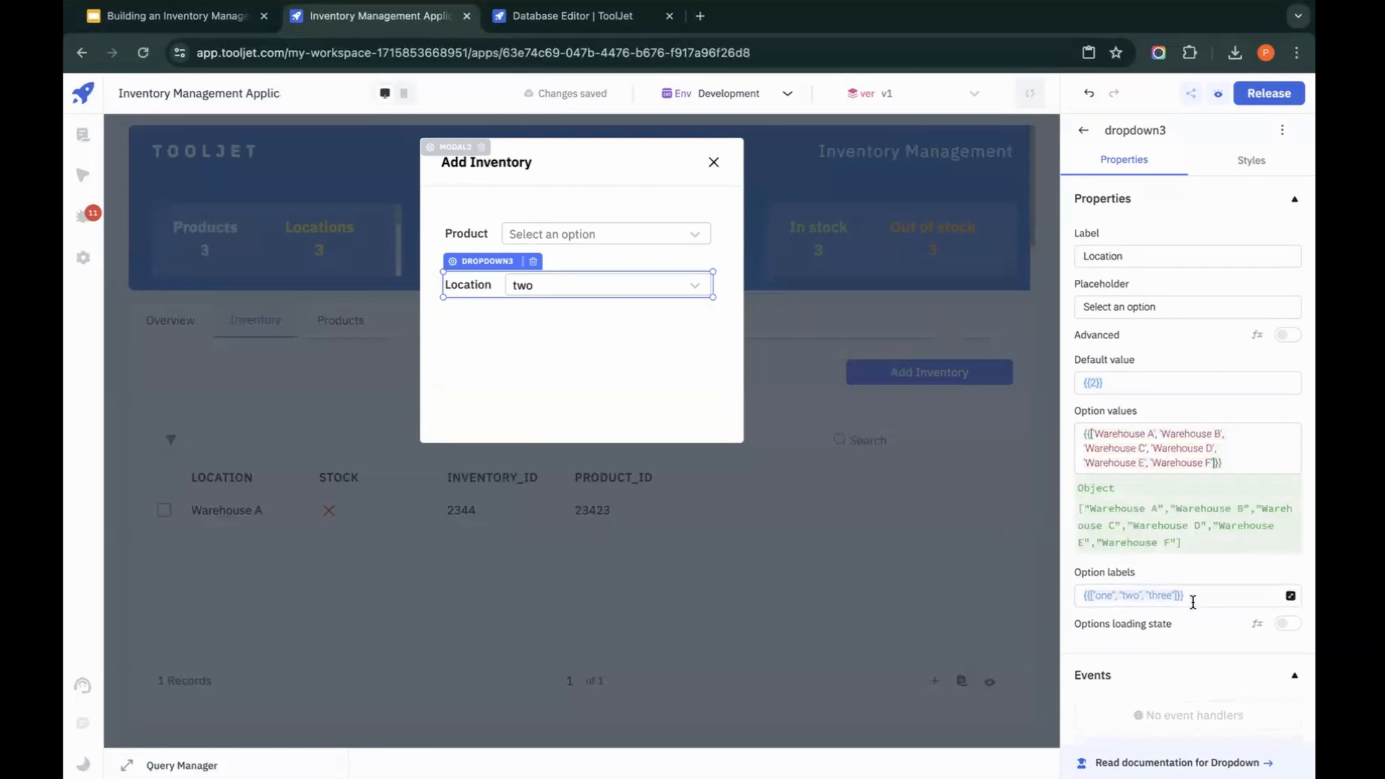
click(1193, 602)
key(ctrl+a)
text({{['Warehouse A', 'Warehouse B', 'Warehouse C', 'Warehouse D', 'Warehouse E', 'Warehouse F']}})
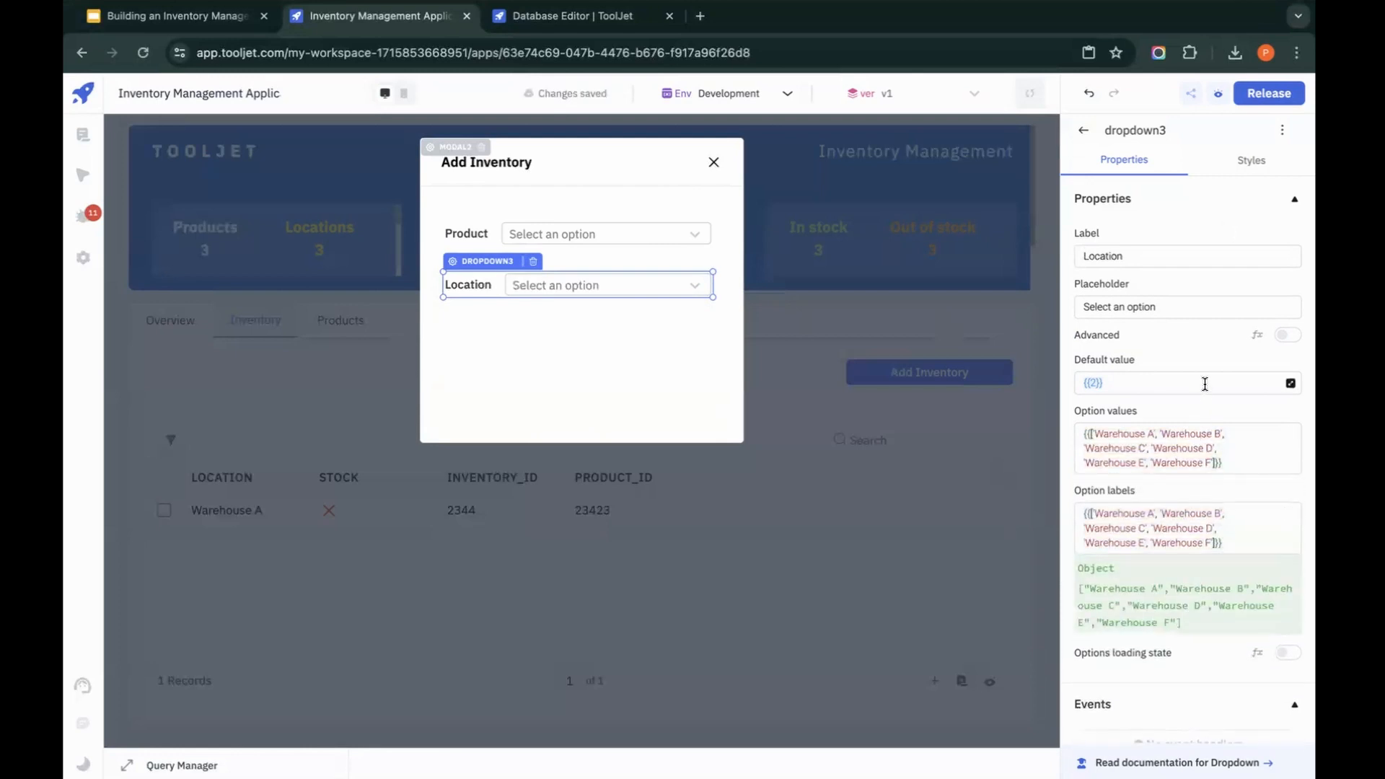
Step: Clear the default value of the Location dropdown
click(1204, 383)
key(ctrl+a)
key(BackSpace)
click(536, 334)
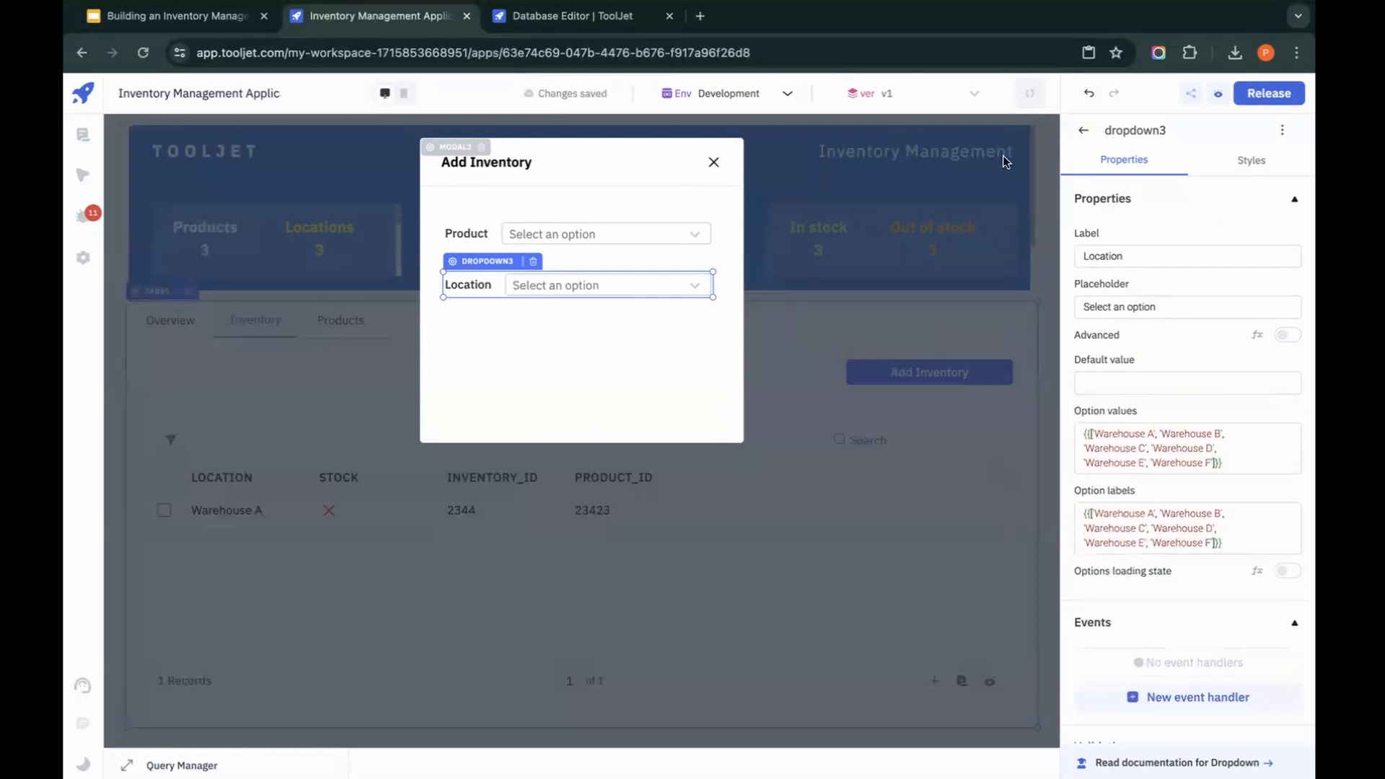
Step: Place a radio button component below the Location dropdown and widen it to the dropdown's full width
click(1083, 130)
text(s)
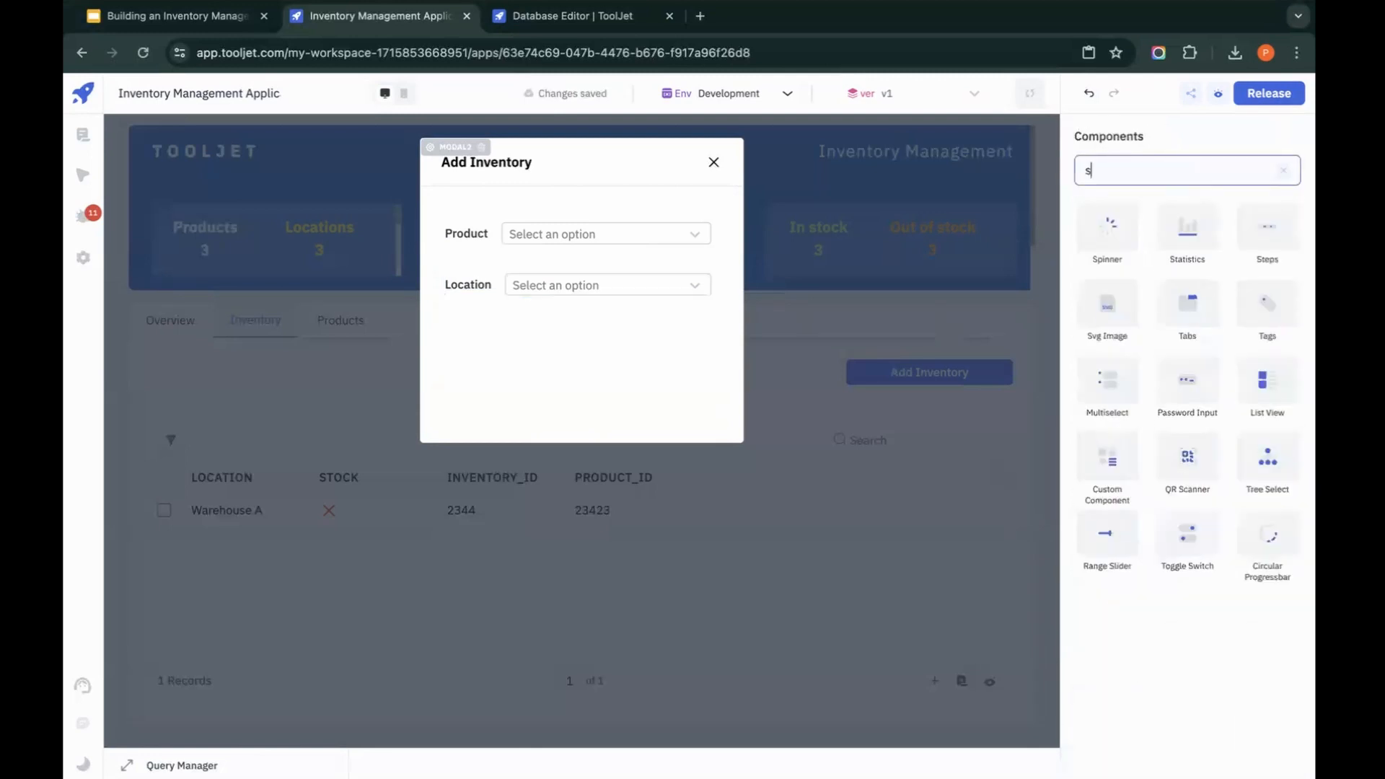
key(BackSpace)
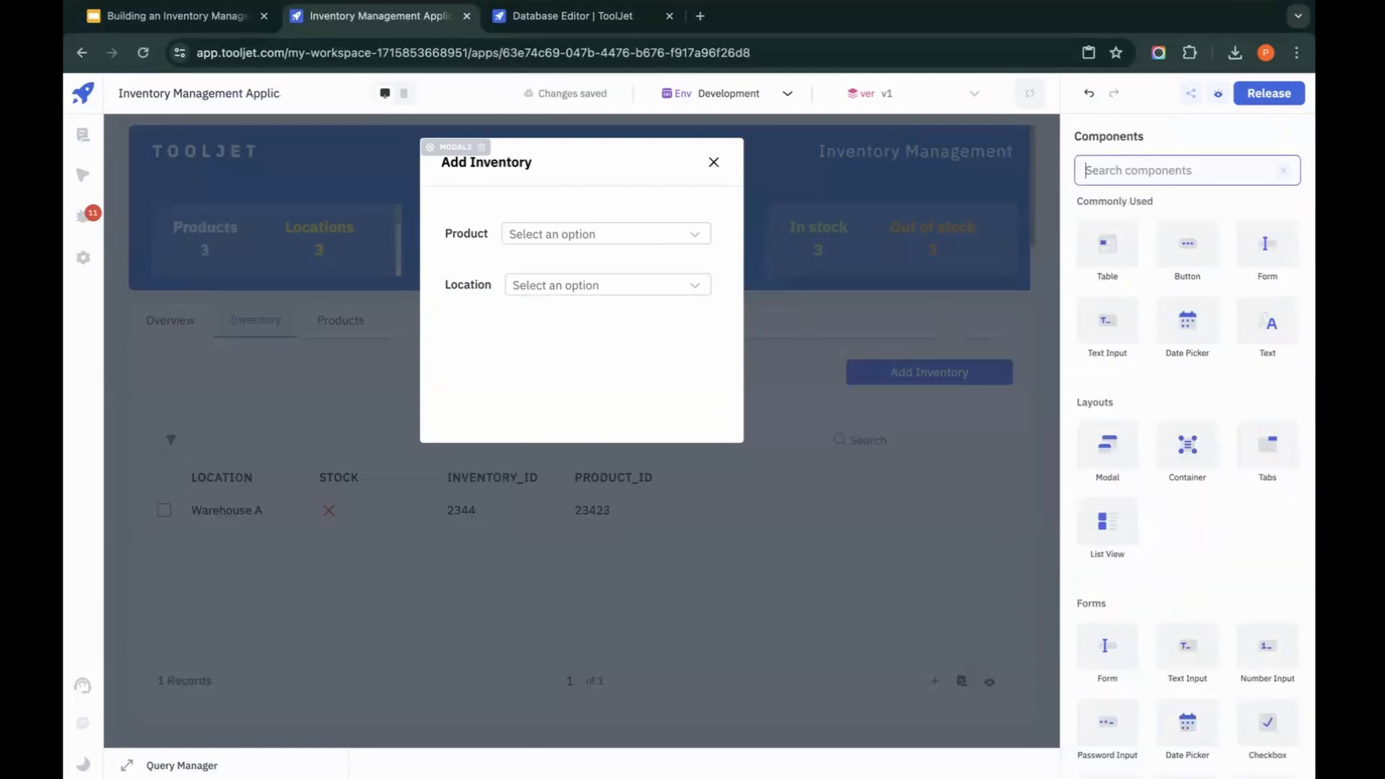
text(ra)
drag(1176, 223, 489, 303)
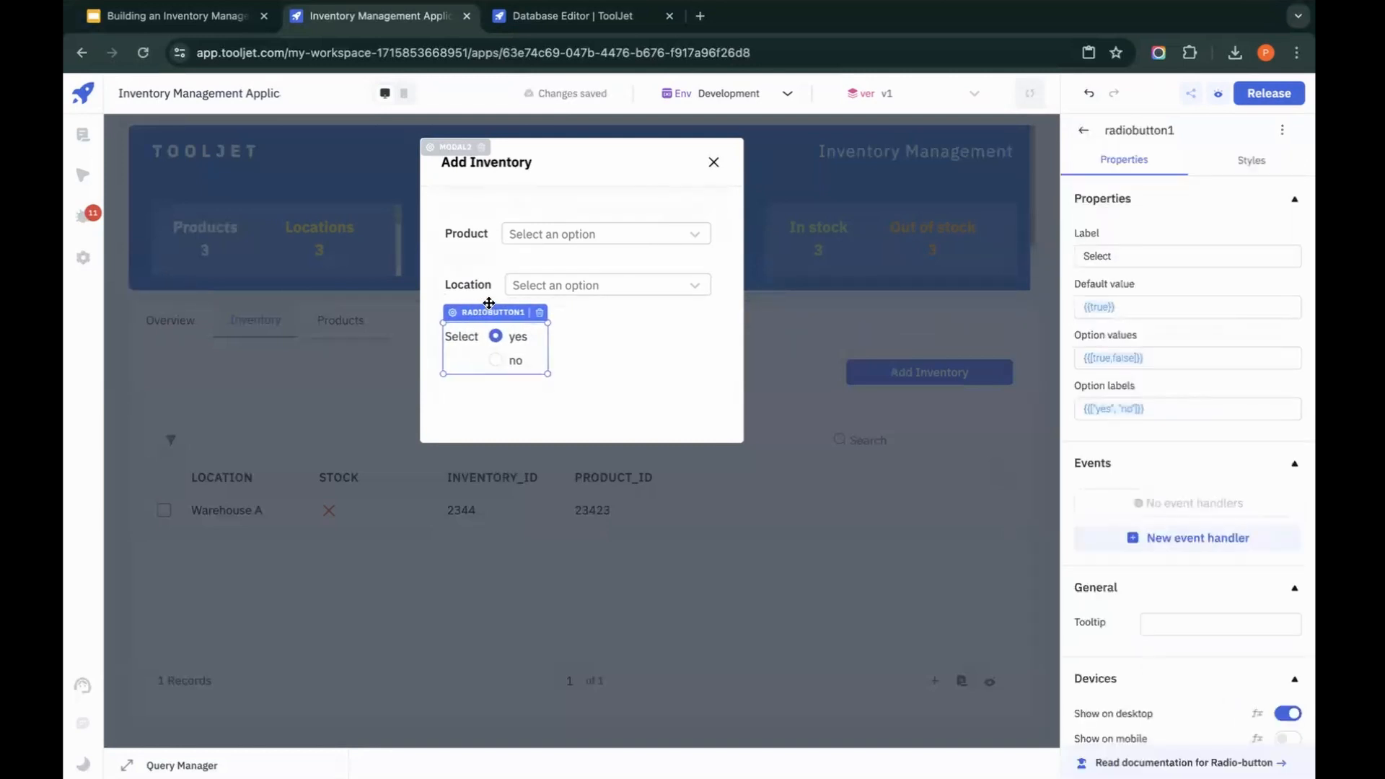
drag(549, 349, 715, 348)
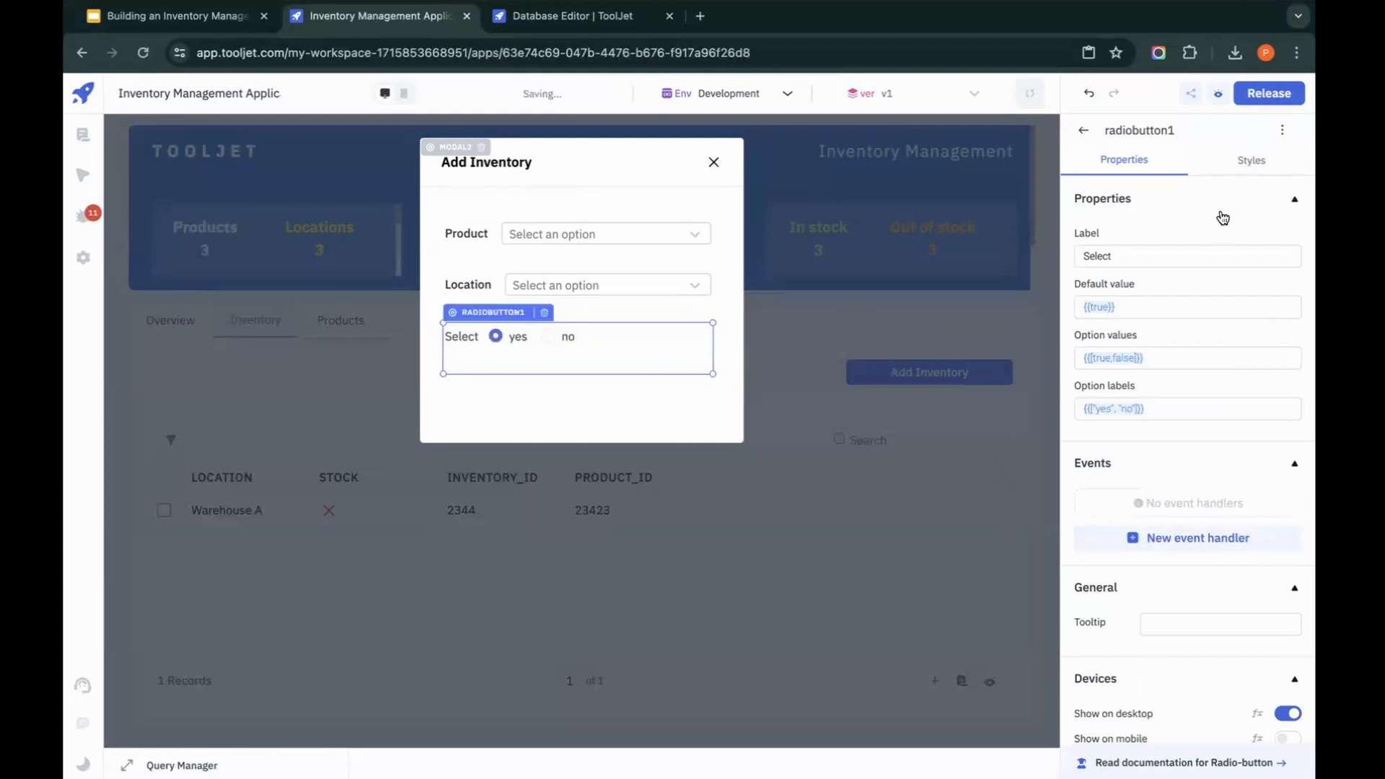
Step: Label the radio button component In stock and reduce its height to fit its single row of options
double_click(1161, 256)
text(IN)
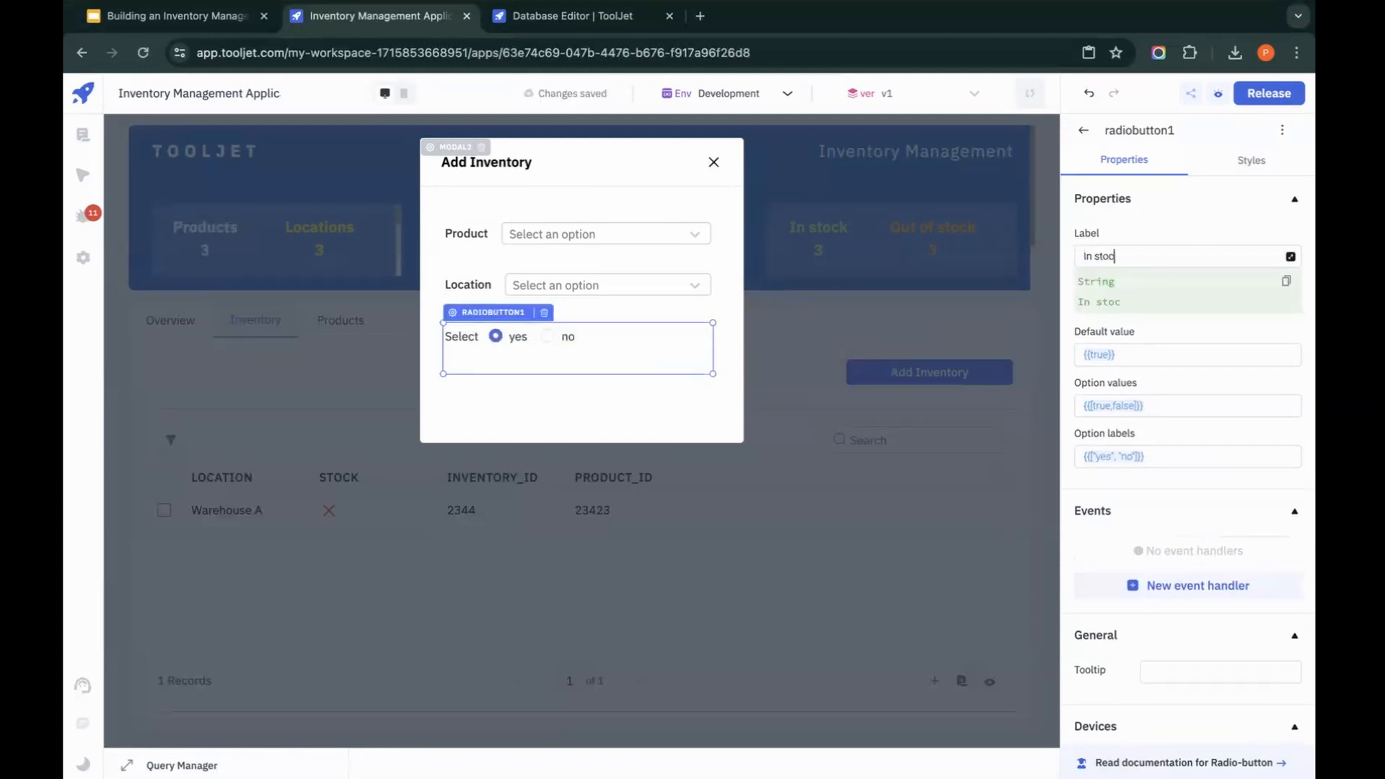
click(682, 401)
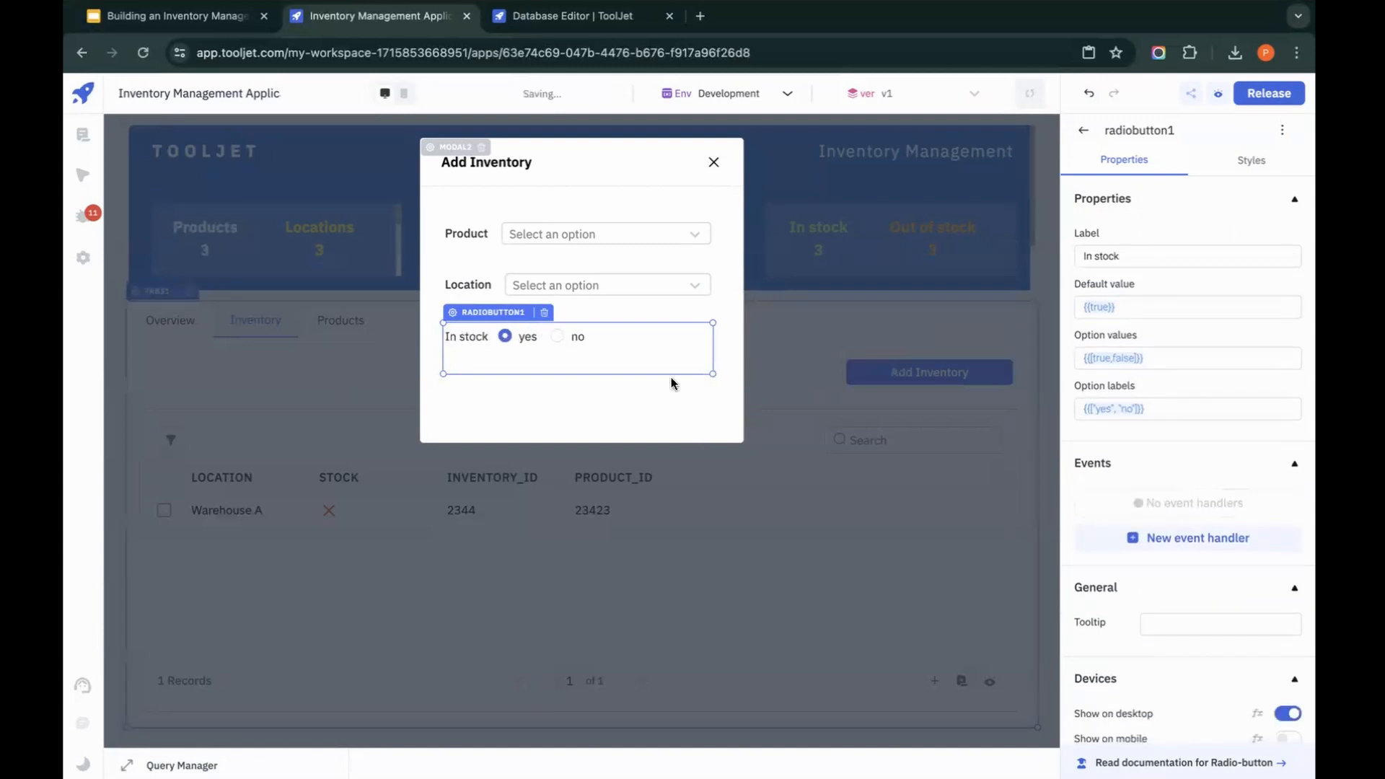
drag(671, 375, 671, 357)
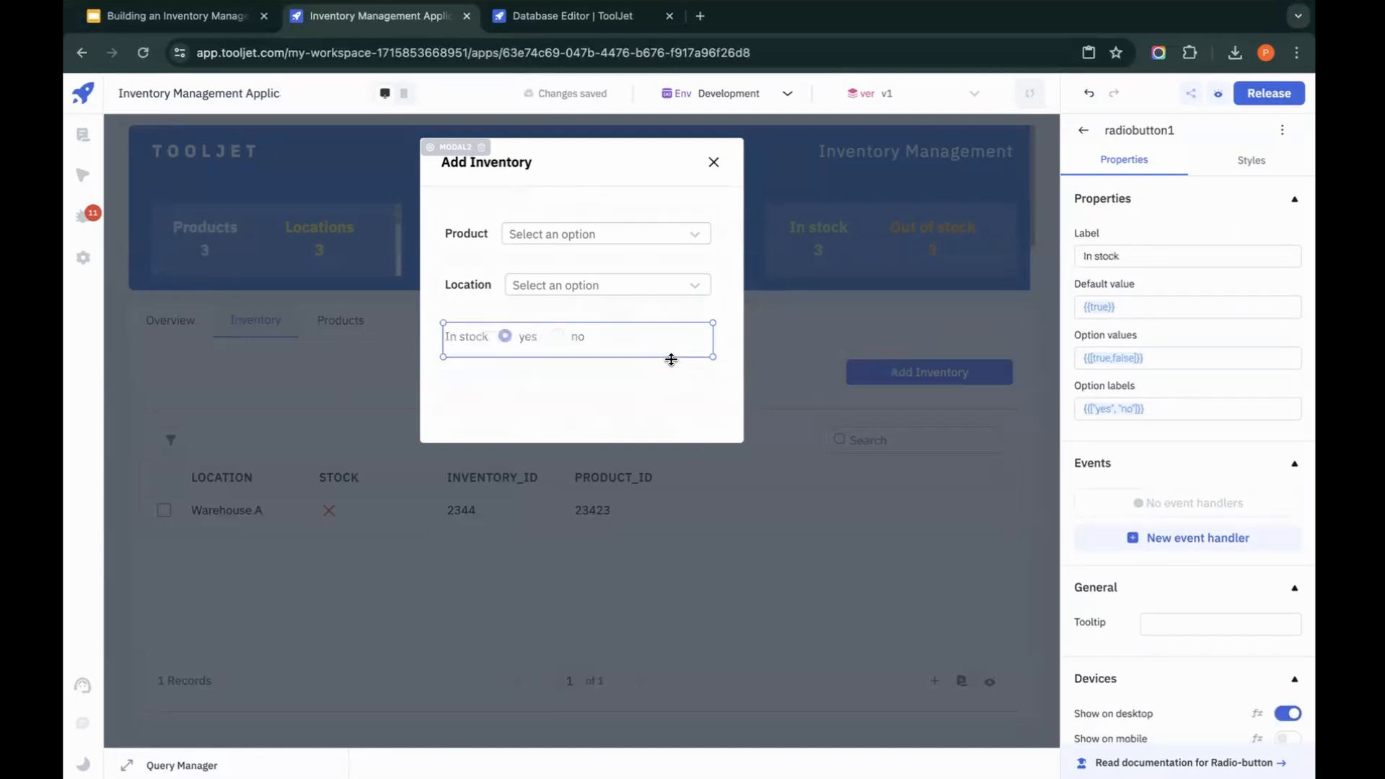
Step: Add a button below the In stock options, widen it to nearly the form's width and set its text to Submit
click(1088, 131)
drag(530, 384, 451, 387)
drag(561, 392, 717, 390)
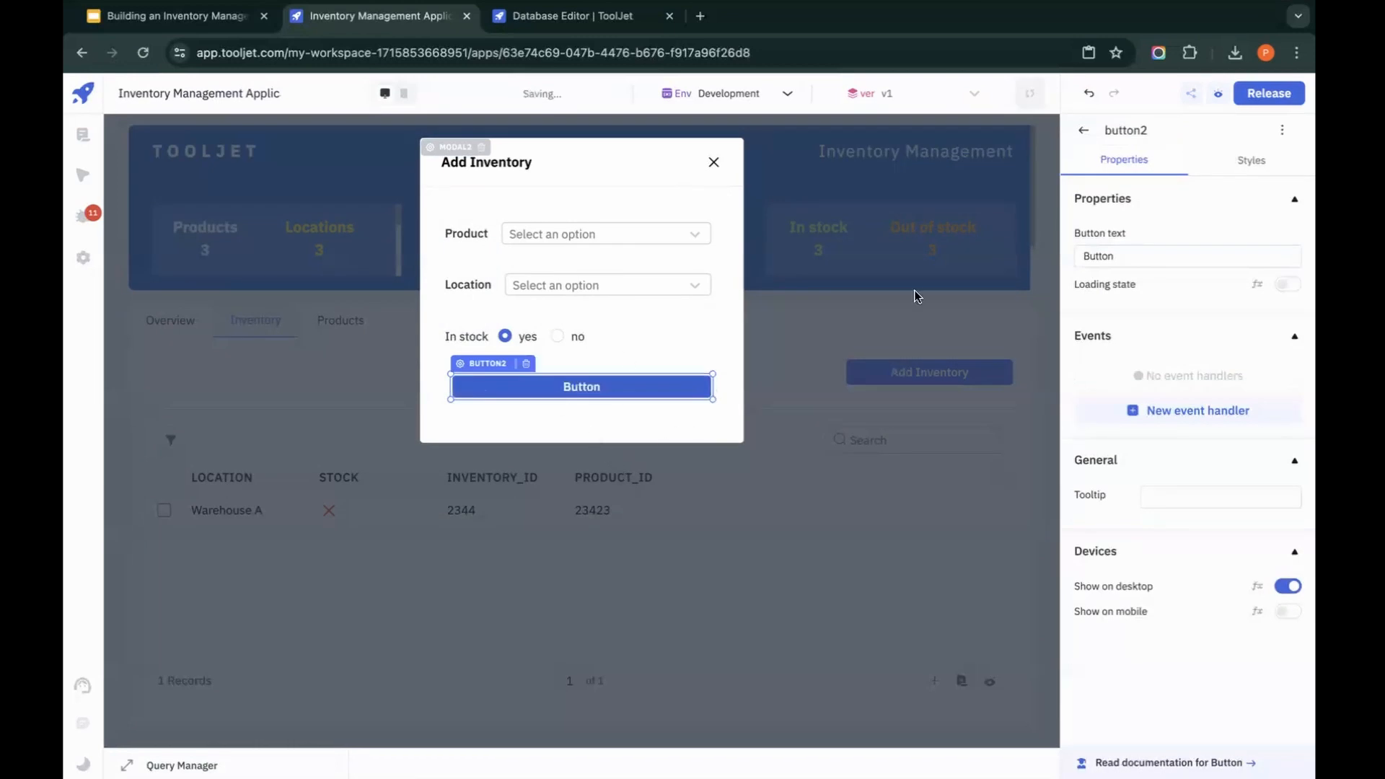
double_click(1135, 257)
text(Submit)
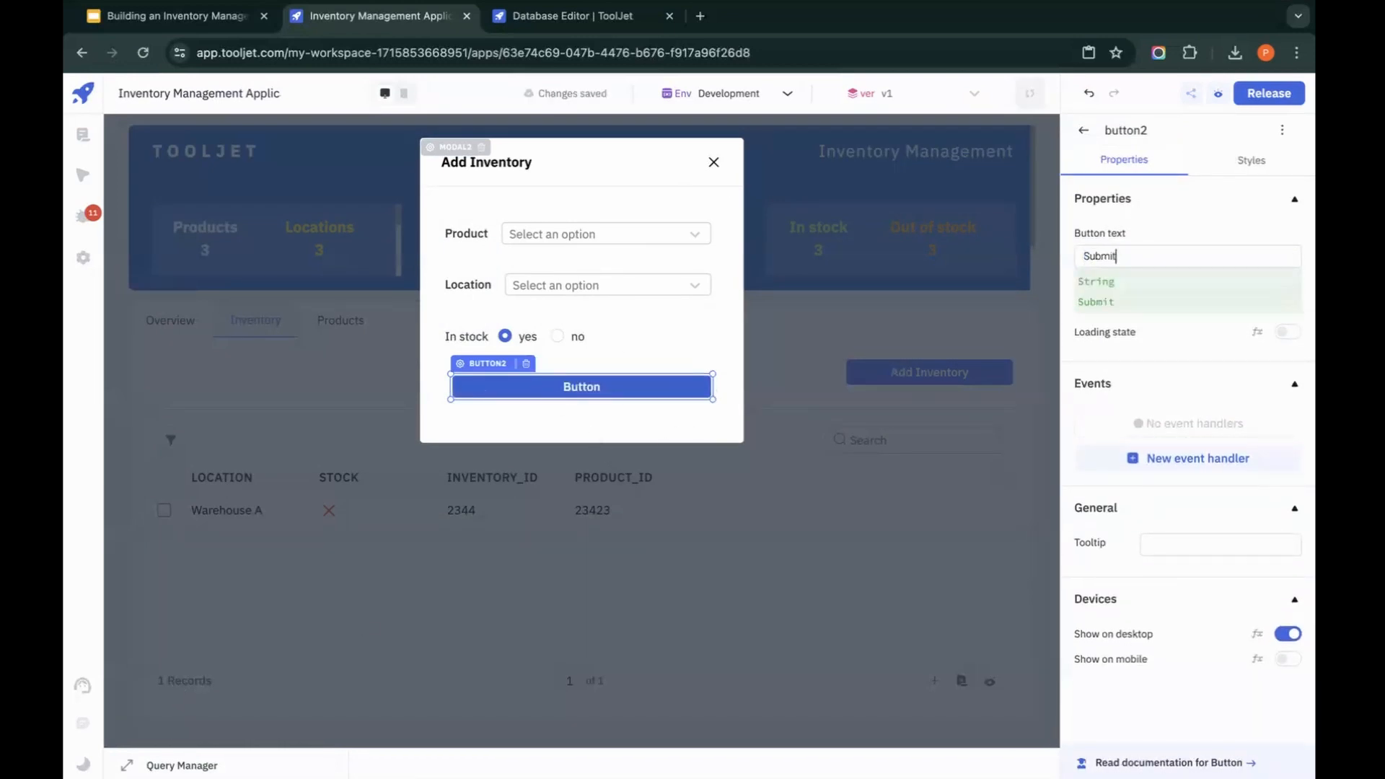
Step: Create a new ToolJet Database query and name it addInventory
click(173, 763)
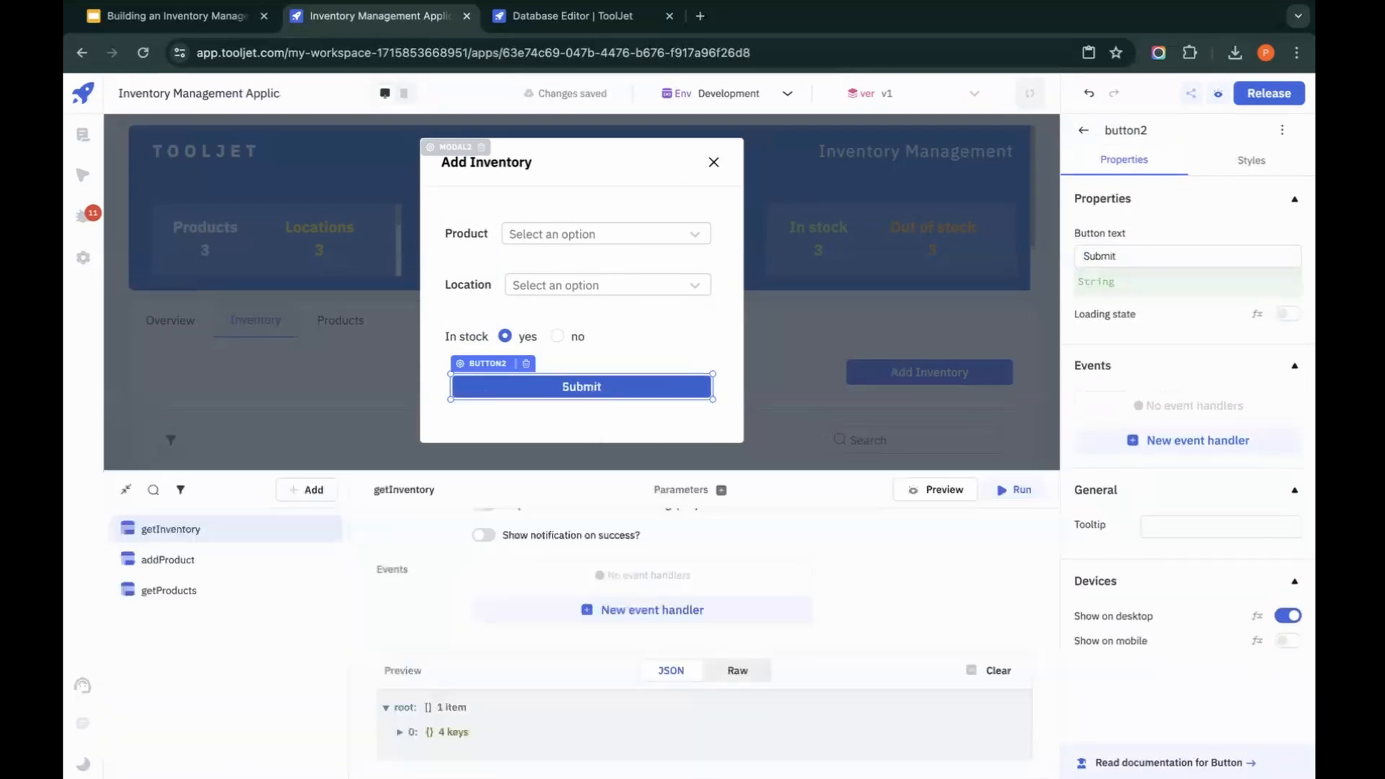
click(308, 493)
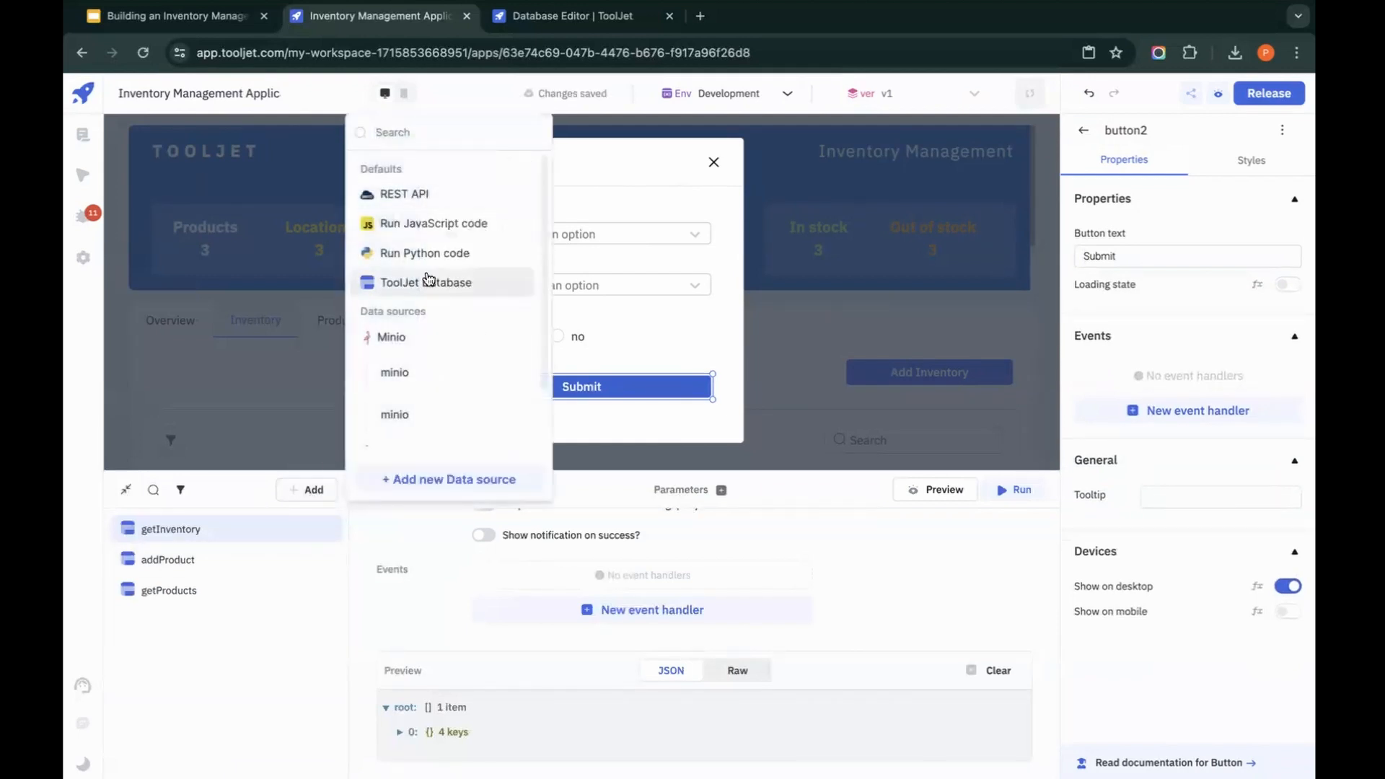
click(422, 286)
key(BackSpace)
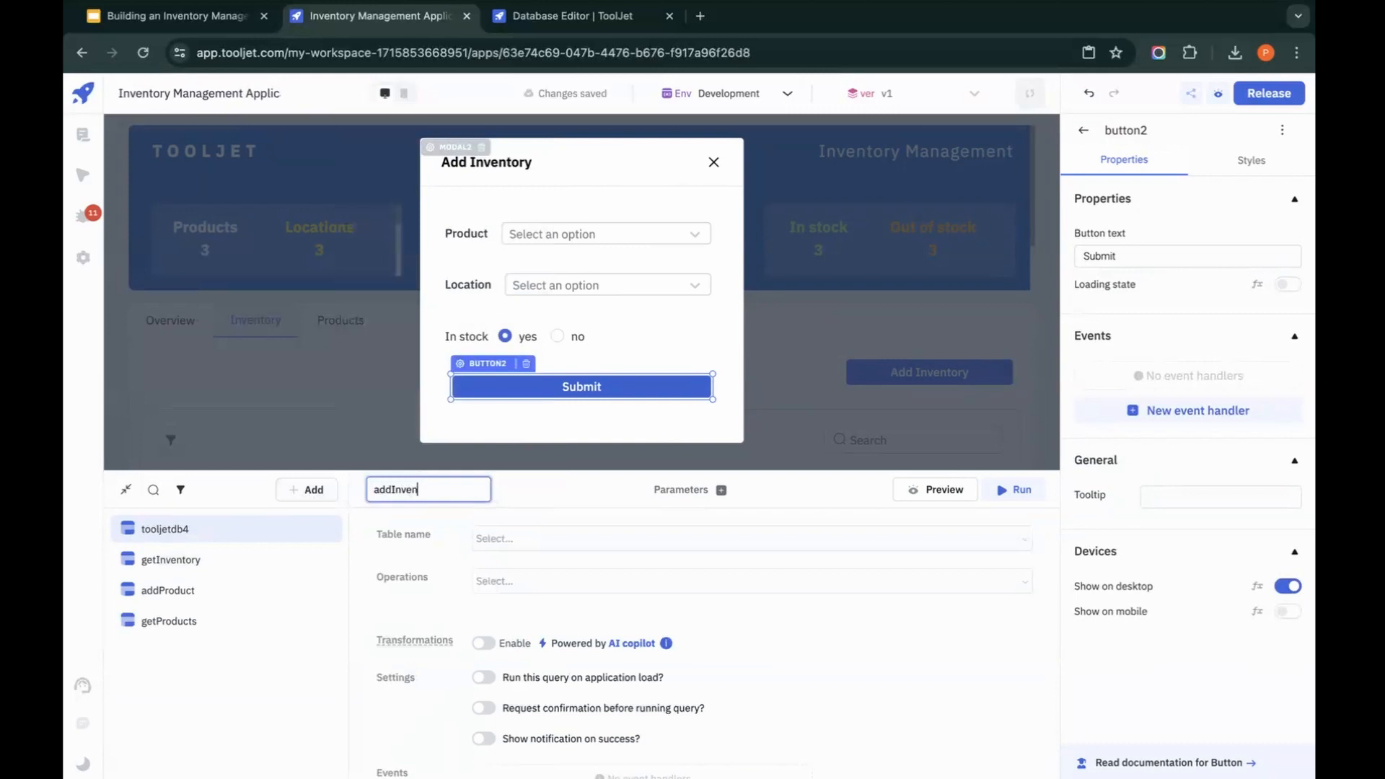
Step: Set the addInventory query's table to inventory and its operation to Create row
click(597, 538)
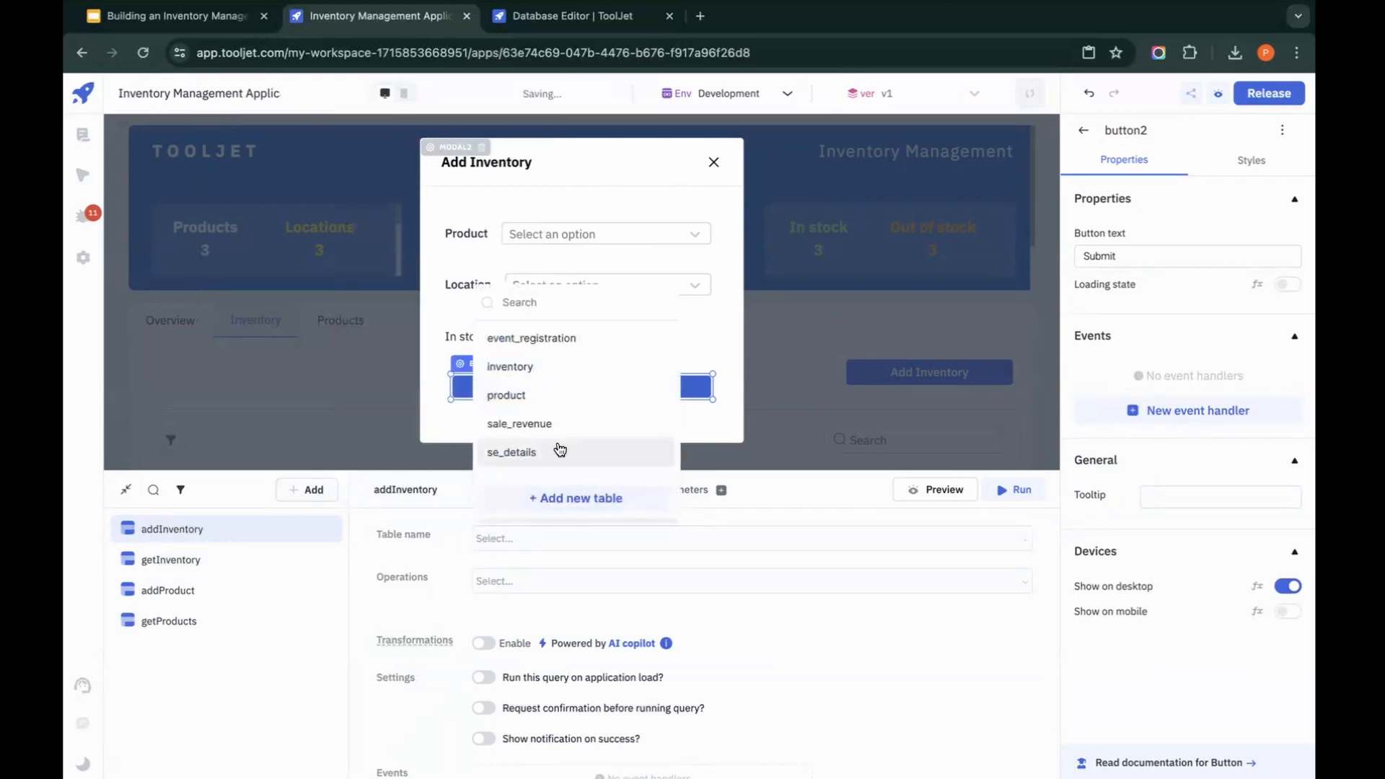
click(531, 368)
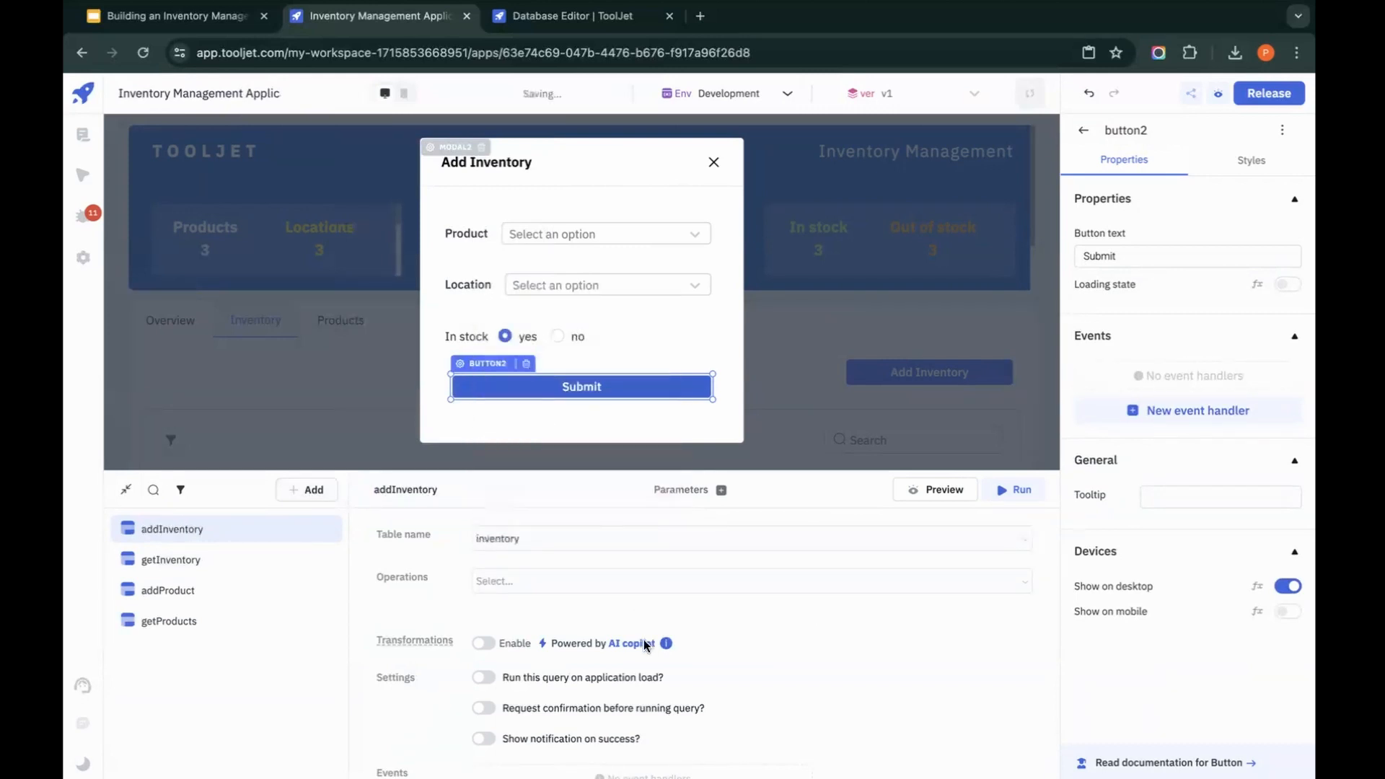
click(634, 583)
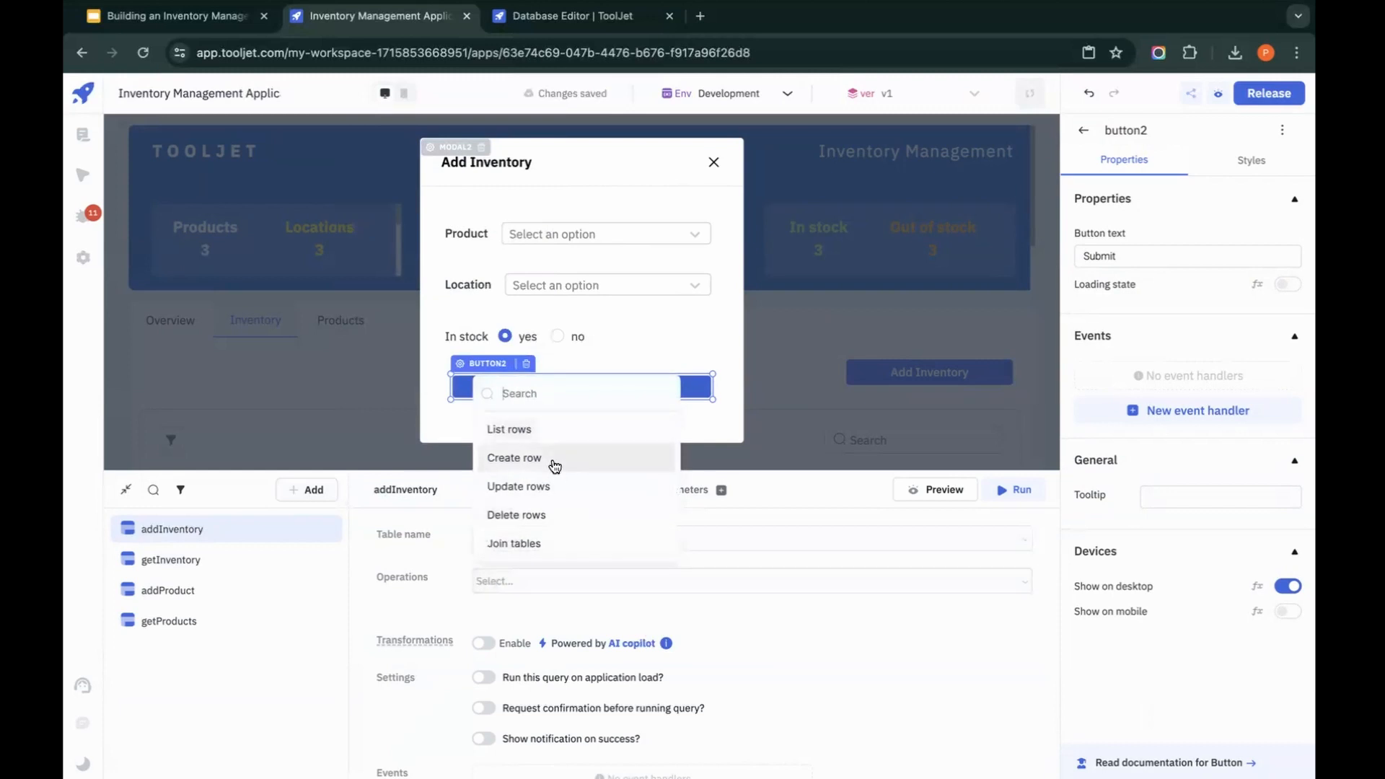
click(555, 466)
Step: Add the columns inventory_id and product_id to the addInventory query
click(543, 634)
click(541, 635)
click(529, 730)
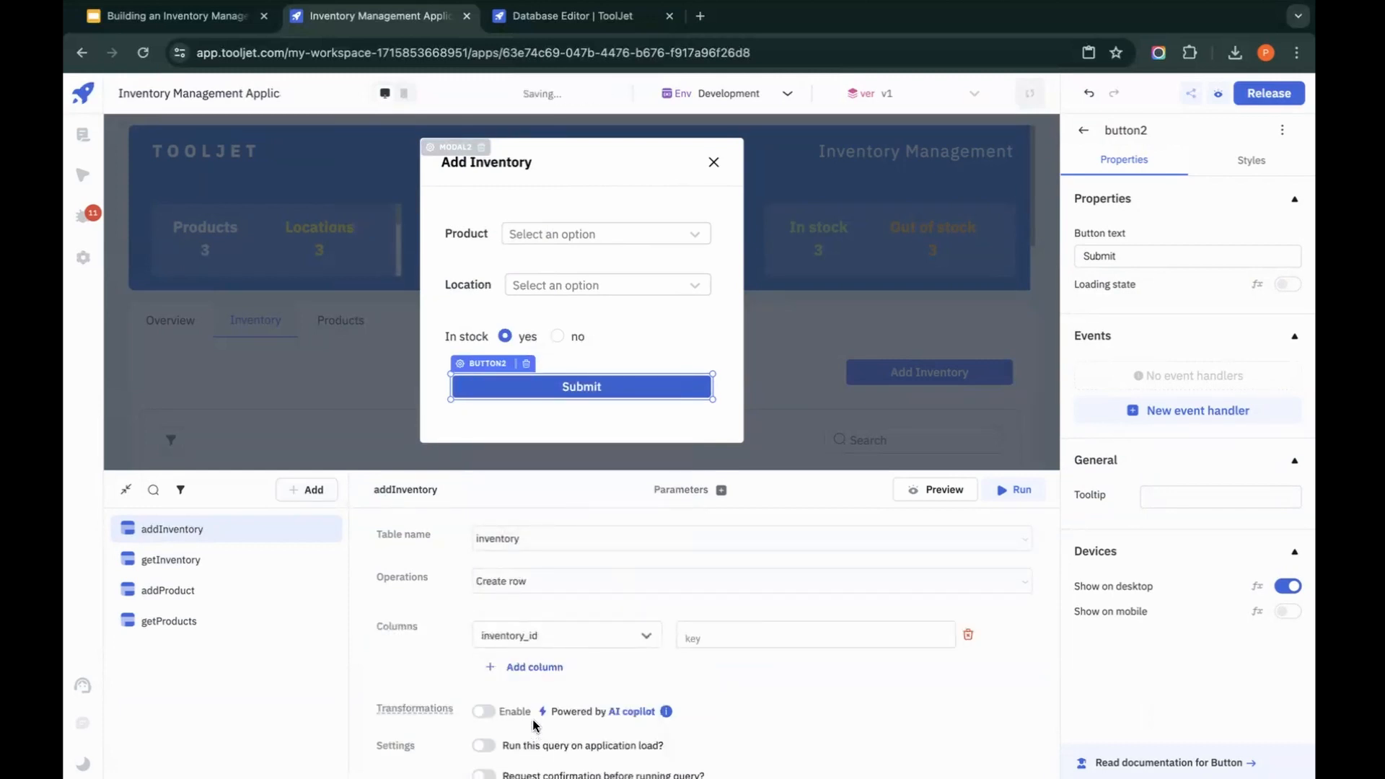
click(530, 677)
click(535, 666)
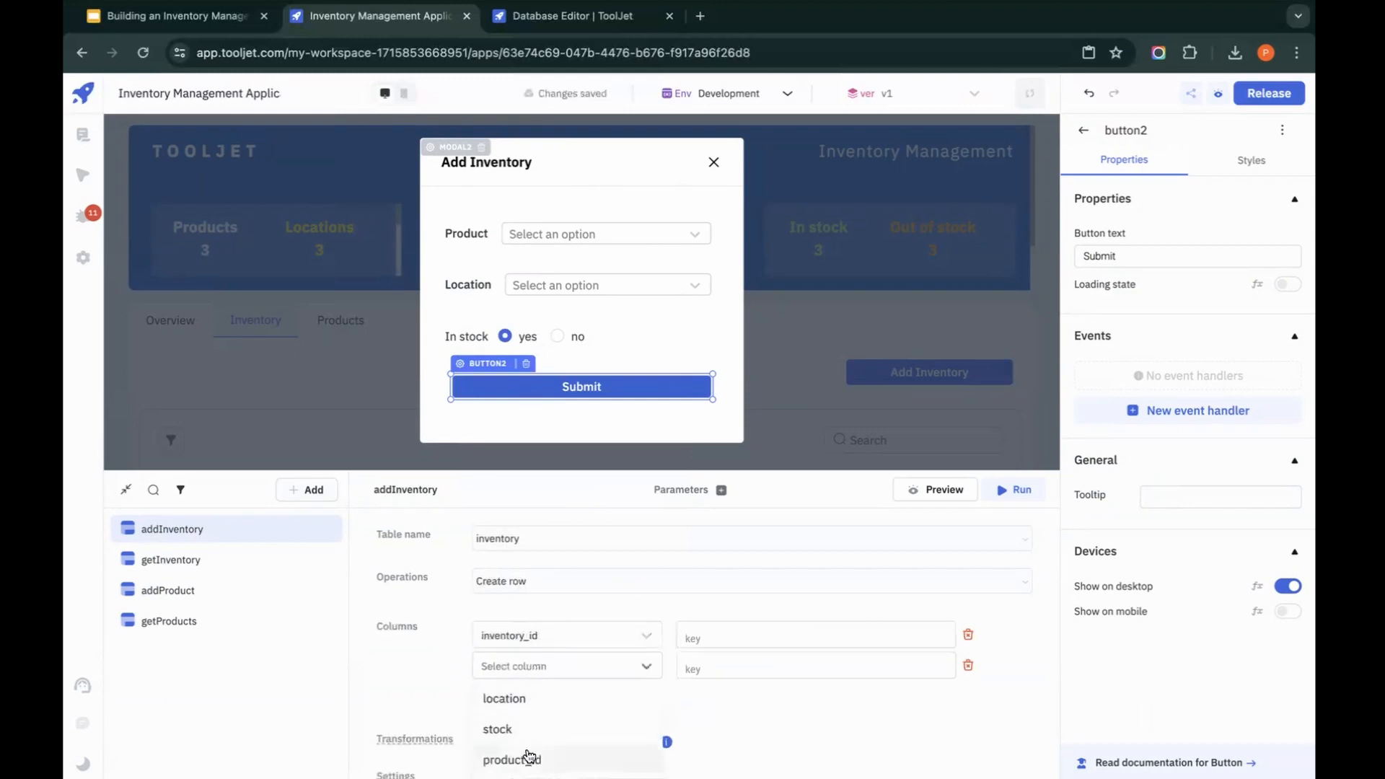
click(526, 751)
Step: Add the columns location and stock to the addInventory query
click(533, 674)
click(708, 705)
click(534, 698)
click(537, 704)
click(532, 727)
scroll(532, 723, down, 2)
click(548, 642)
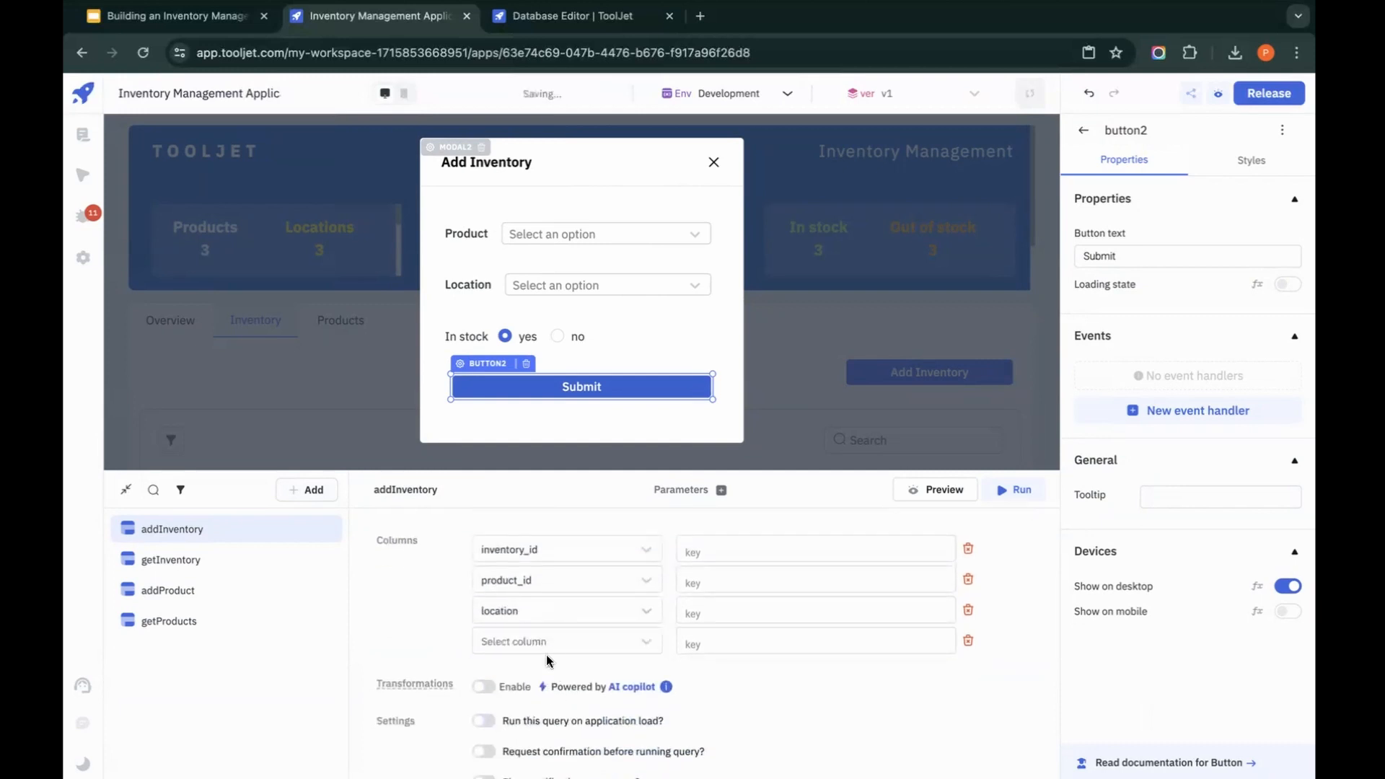
click(547, 645)
click(535, 675)
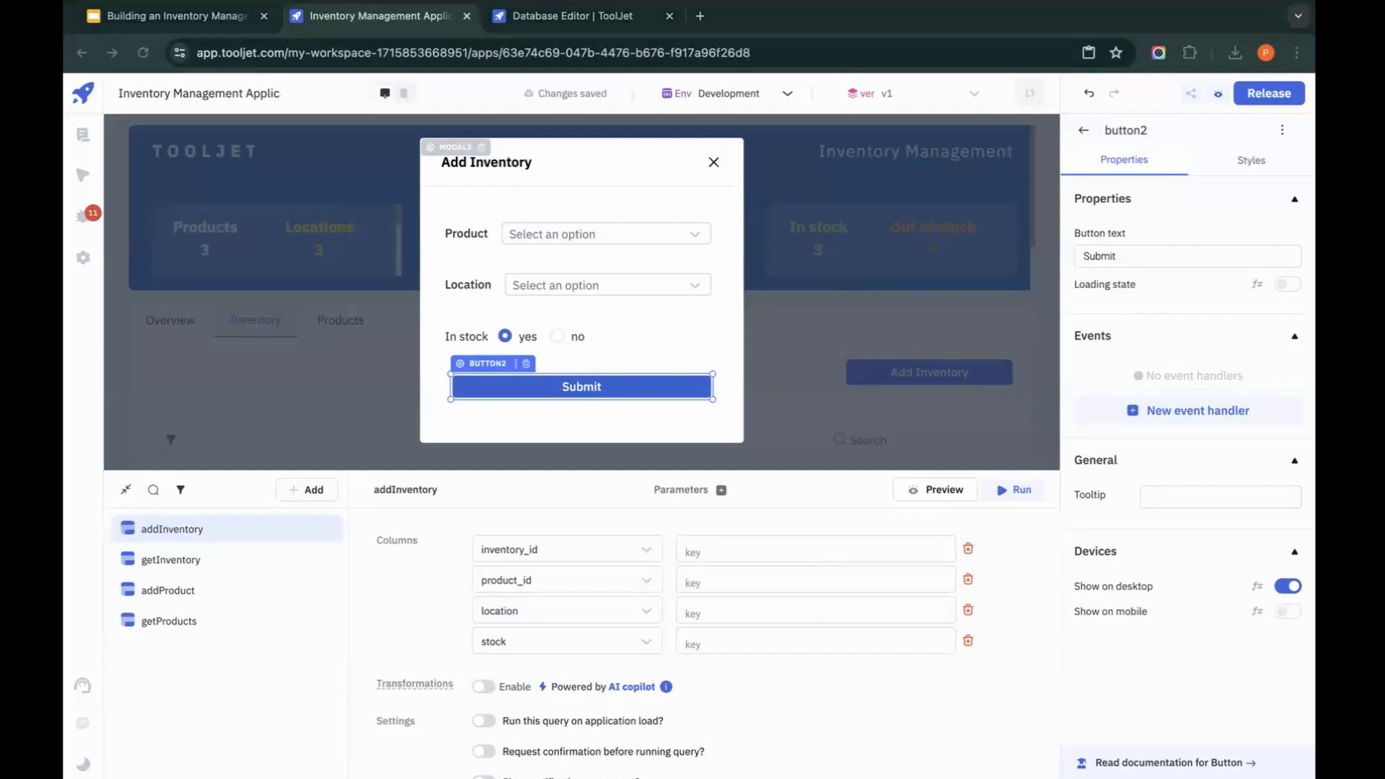
Step: Set the inventory_id column's value in the addInventory query to {{moment().valueOf()}}
click(762, 553)
text({{moment().valueOf()}})
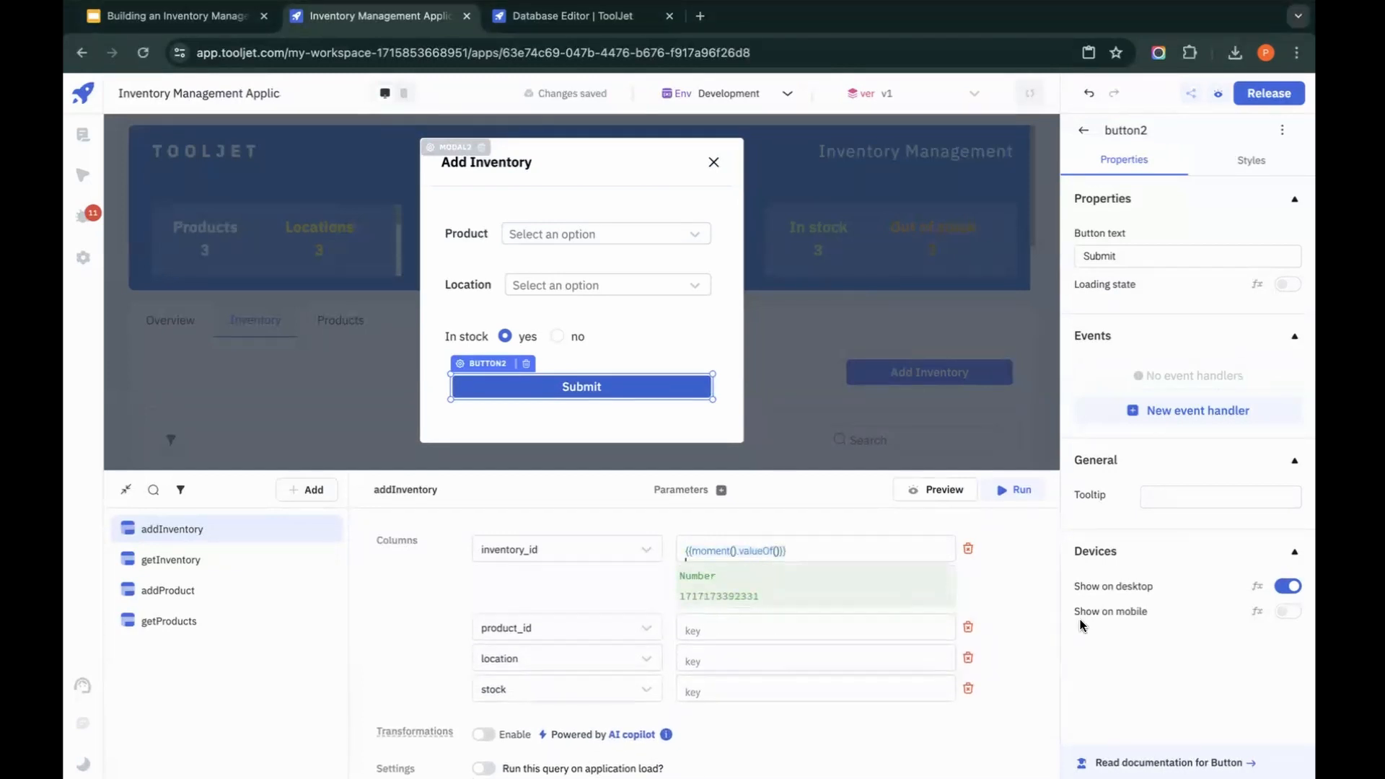
click(1039, 622)
Step: Set the product_id column's value in the addInventory query to {{components.dropdown2.value}}
click(850, 582)
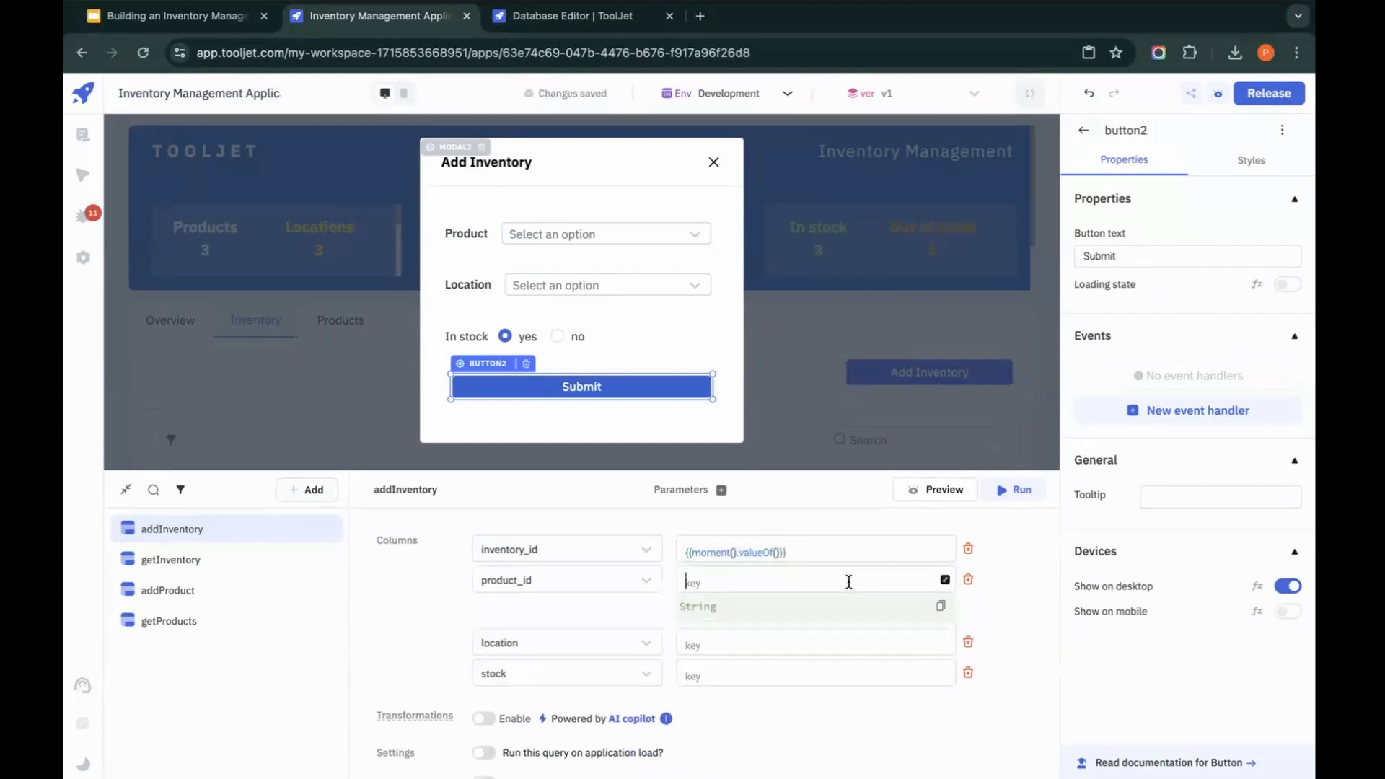
text({{)
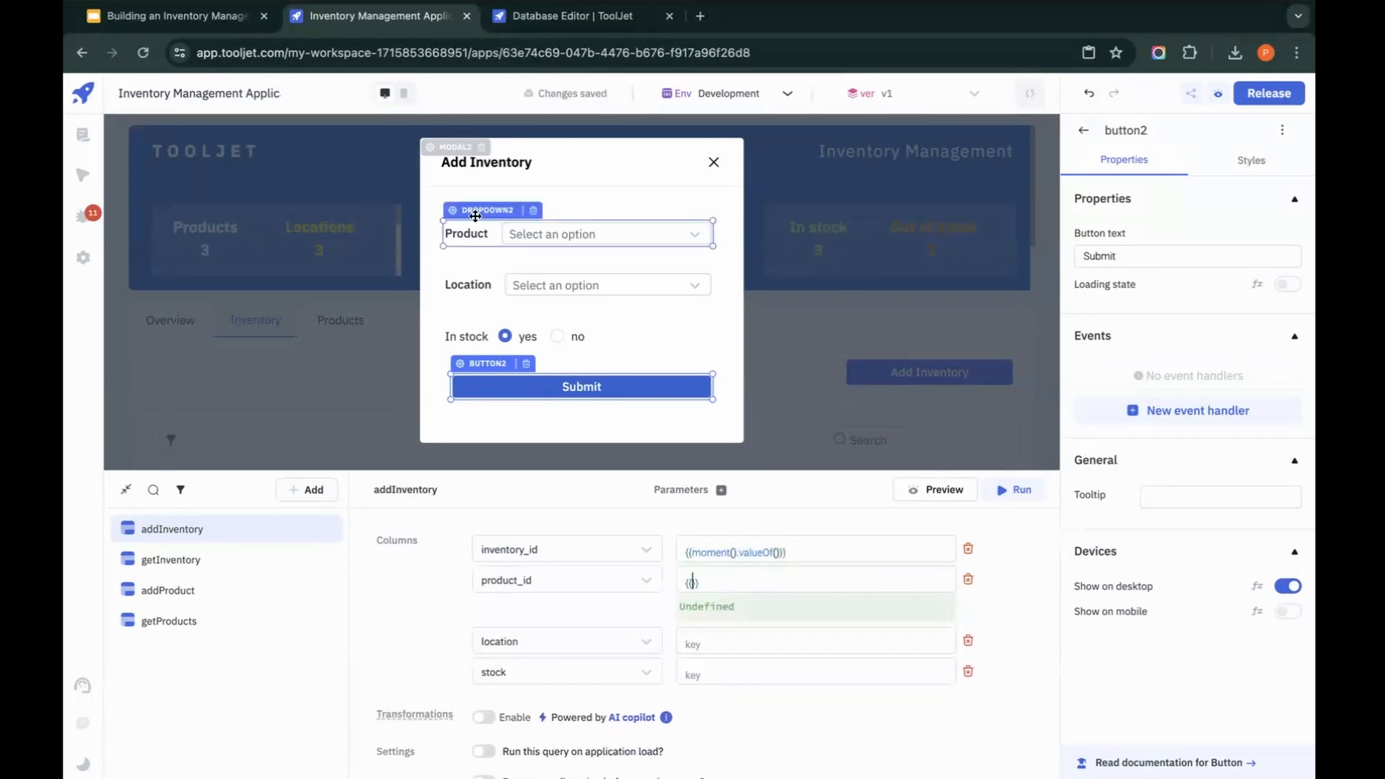
text(components.d)
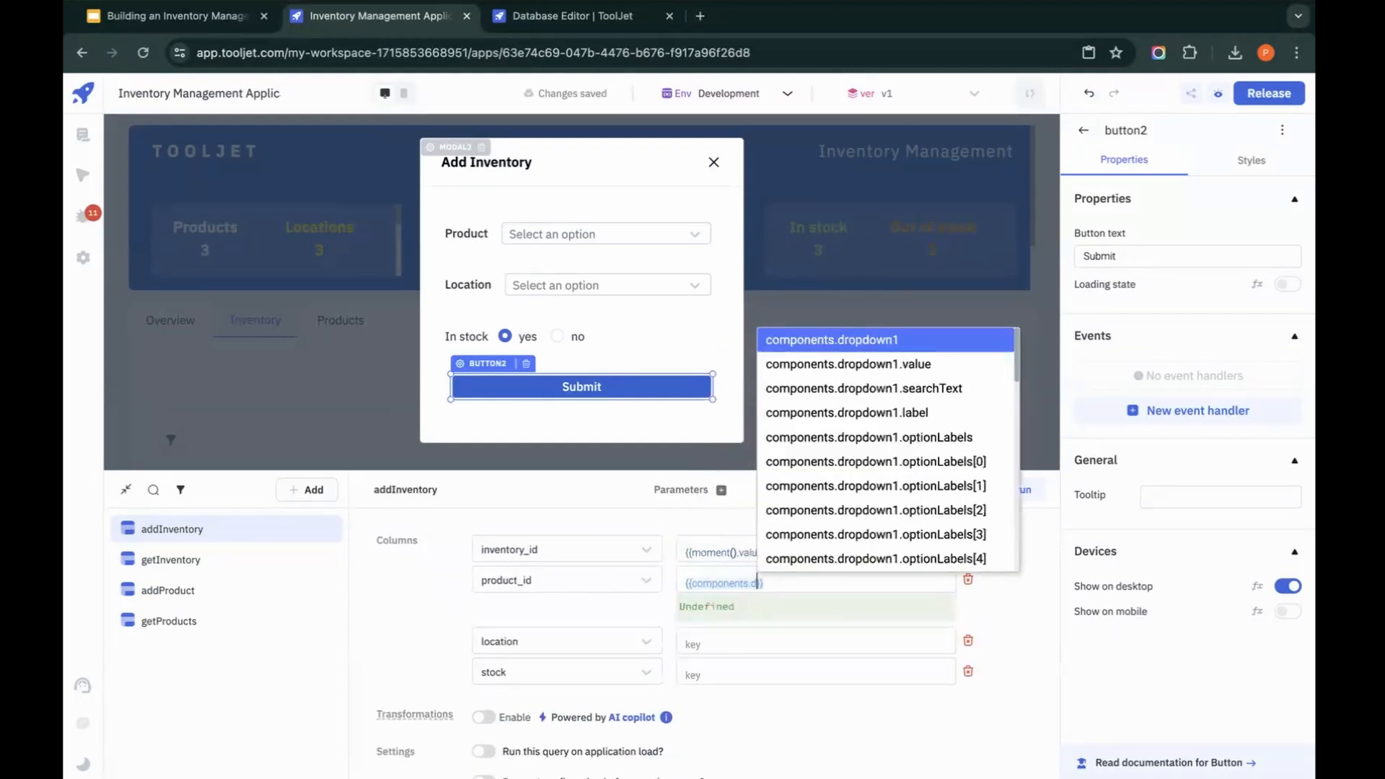
text(ropdown)
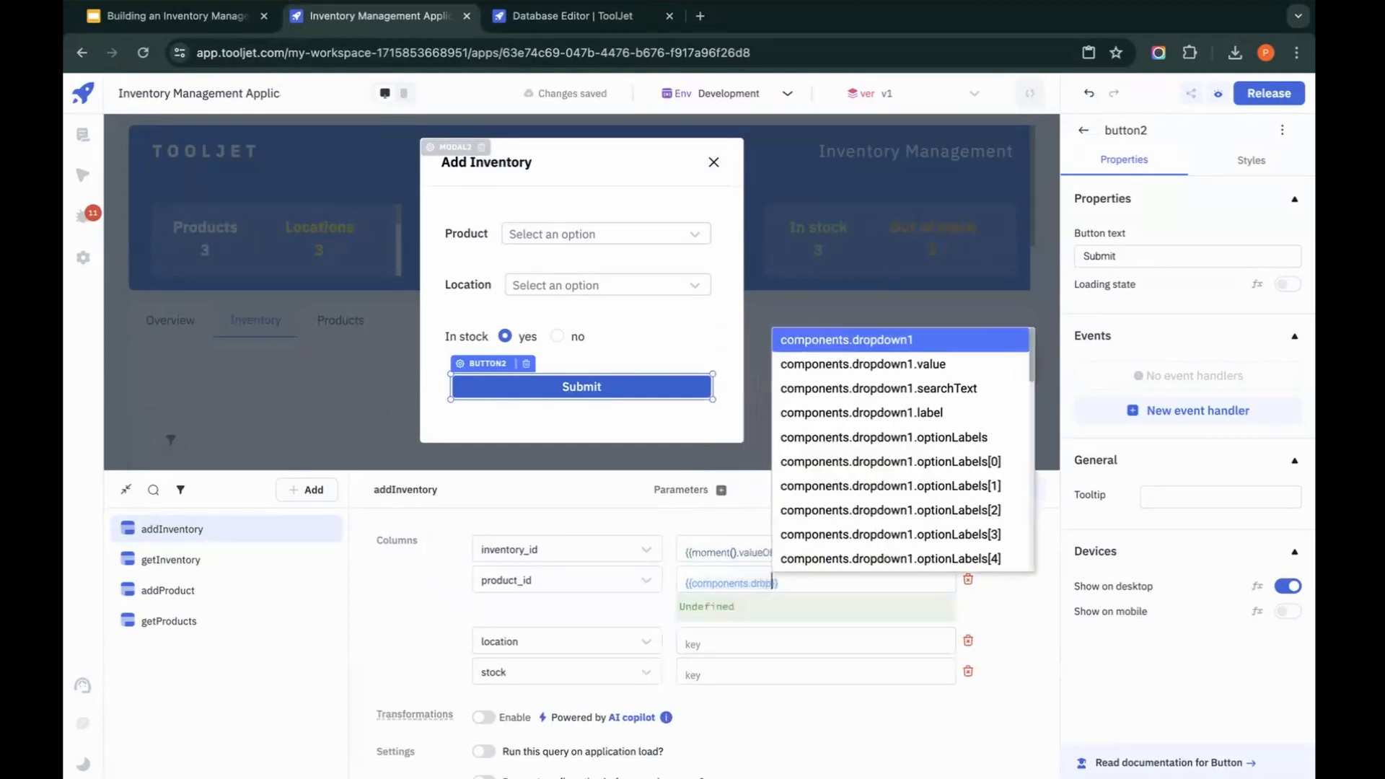
text(2)
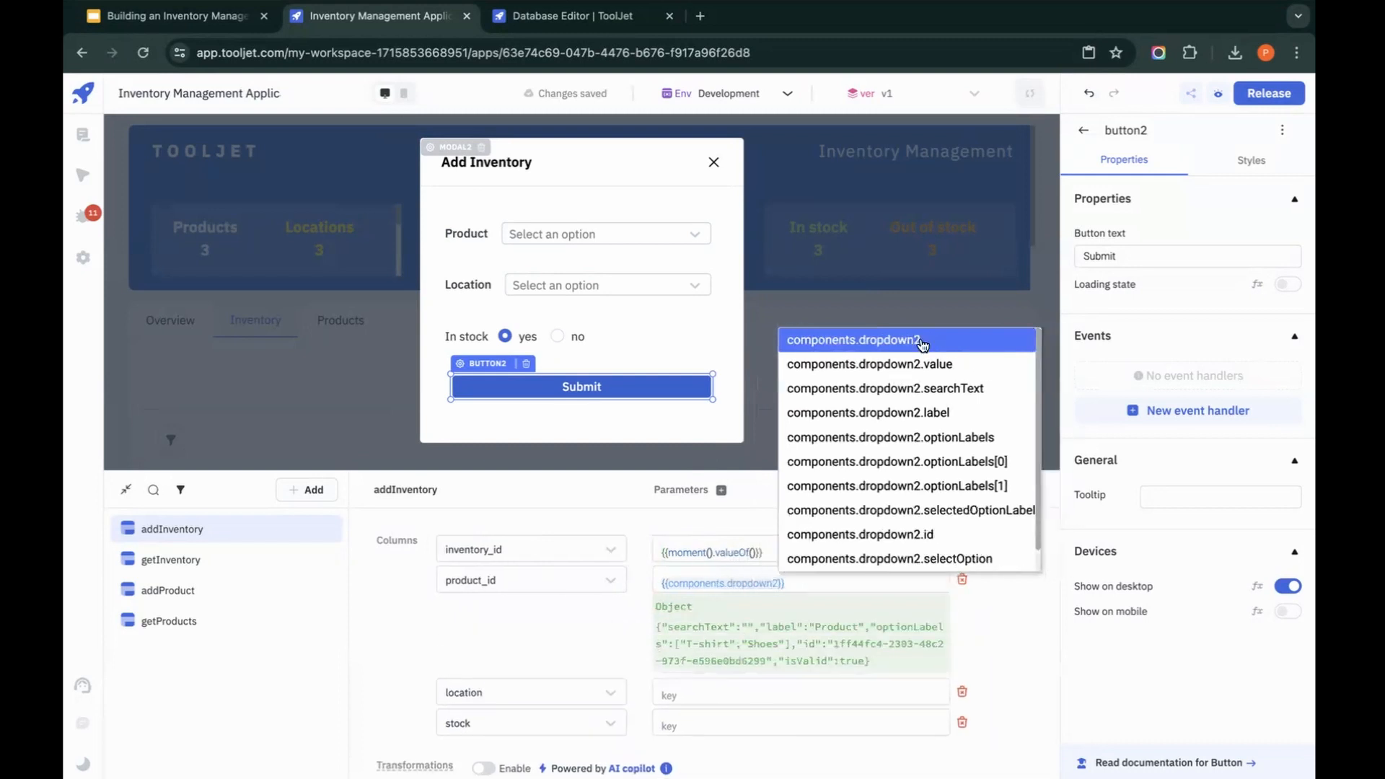
click(927, 365)
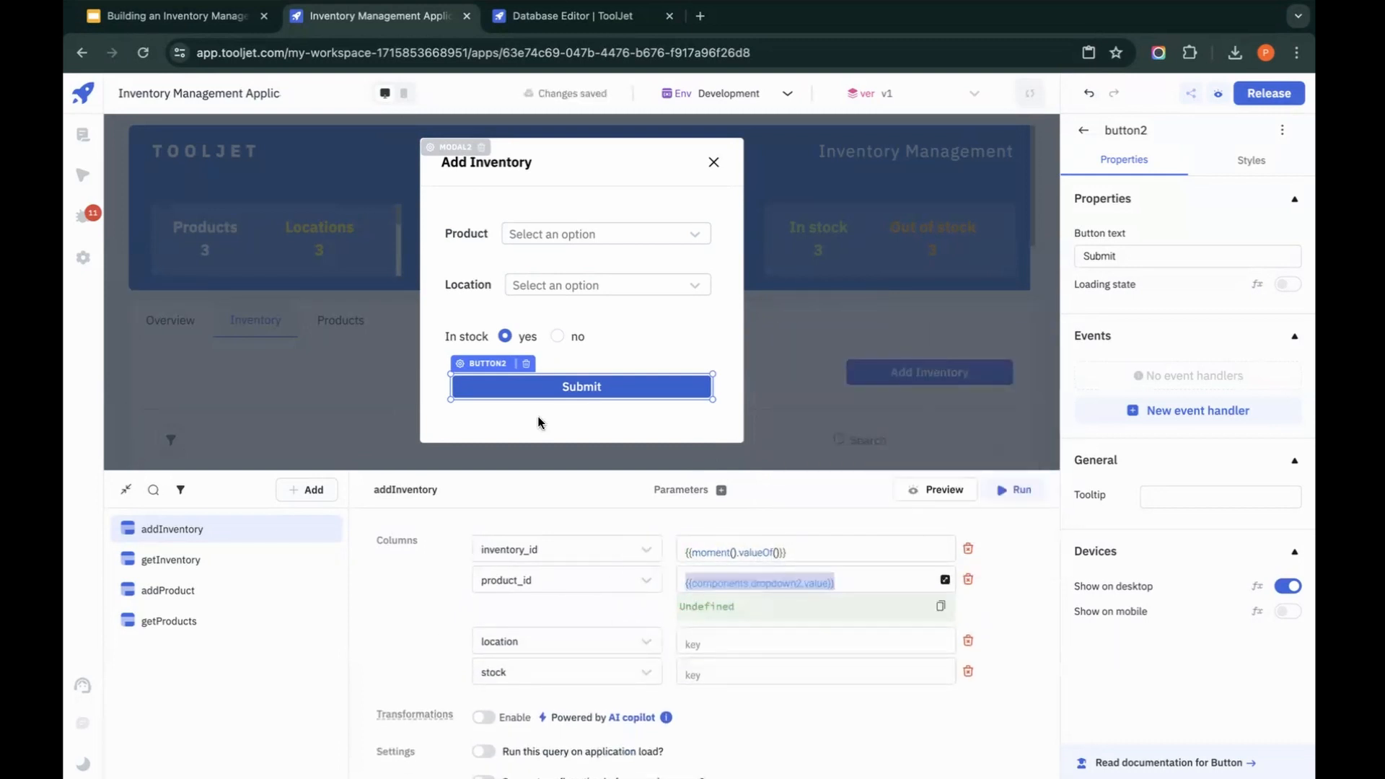
Step: Set the location column's value in the addInventory query to {{components.dropdown3.value}}
click(767, 636)
text({{components.dropdown2.value}})
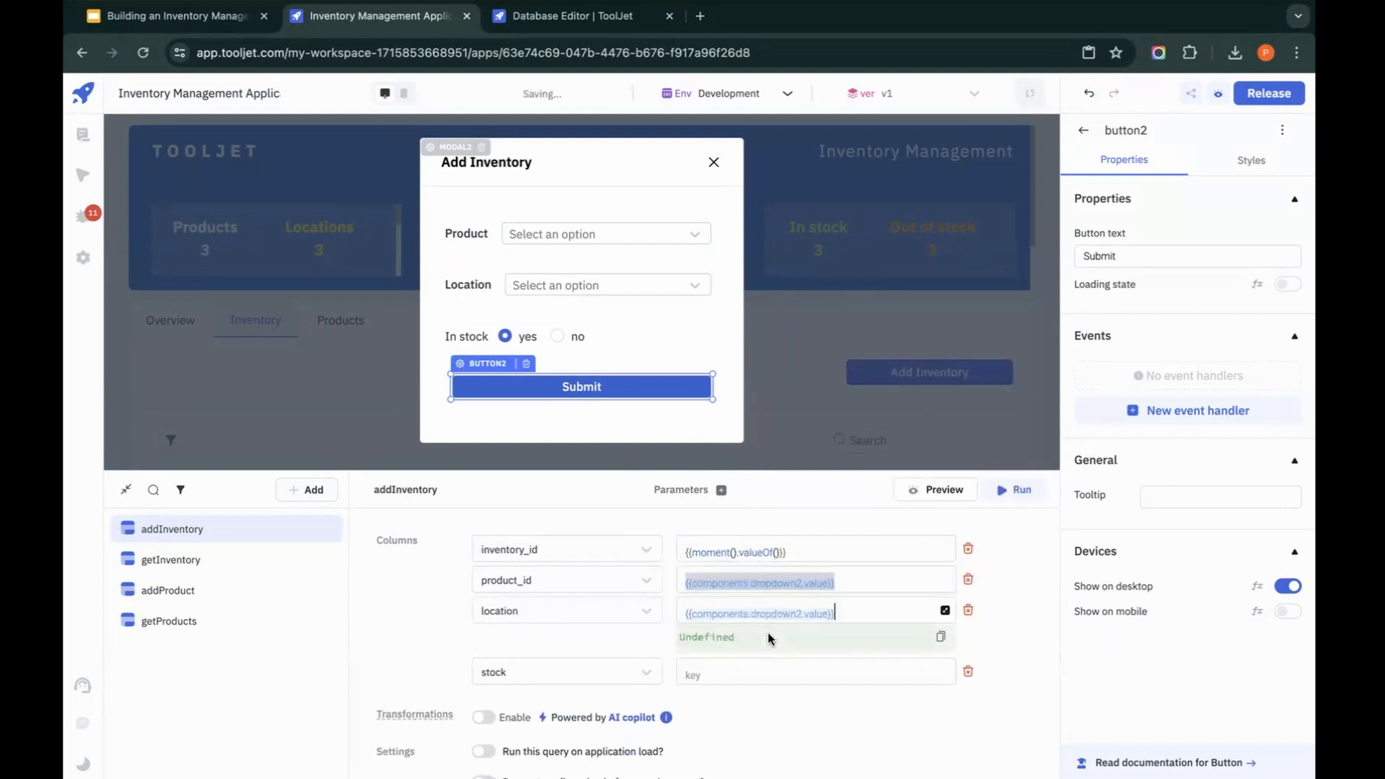
click(801, 614)
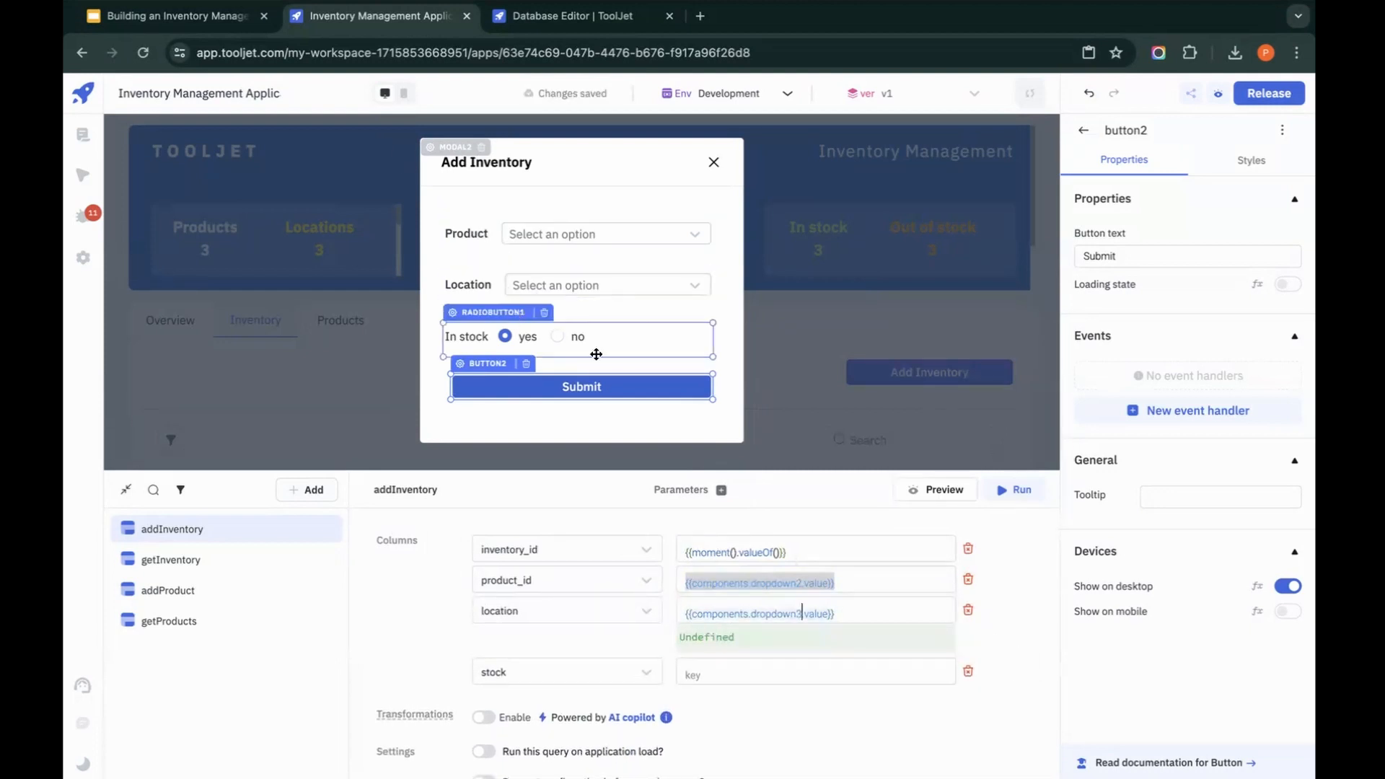
Step: Set the stock column's value in the addInventory query to {{components.radiobutton1.value}}
click(806, 669)
text({{com)
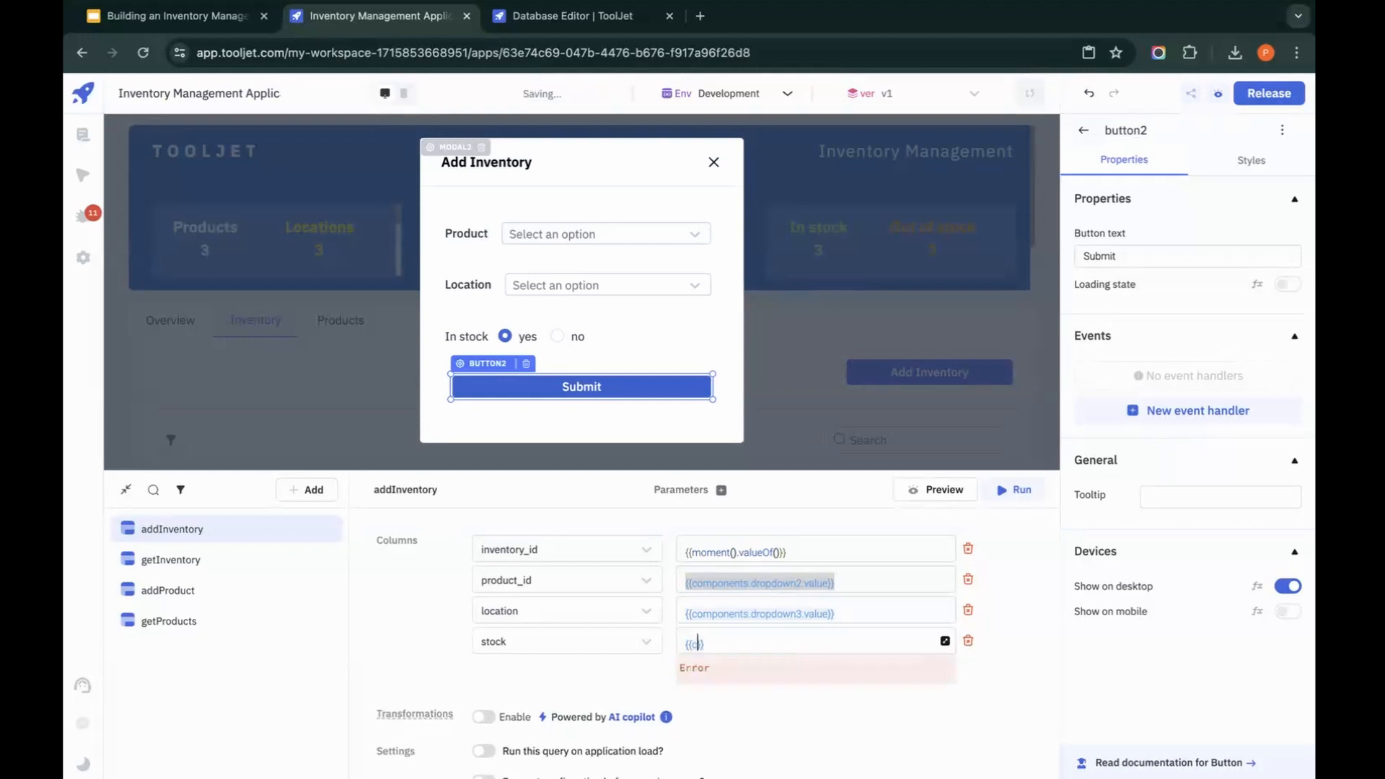
text(ponents.ra)
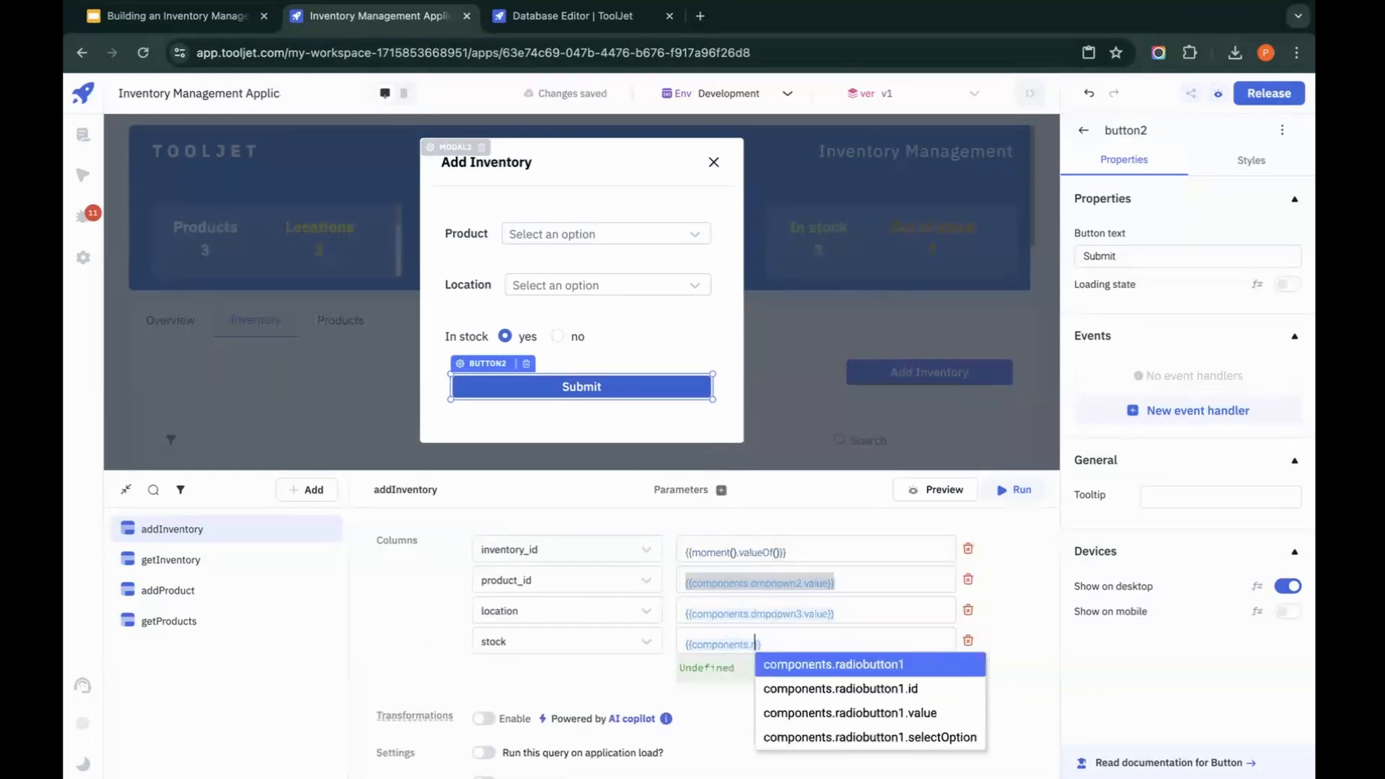
click(887, 714)
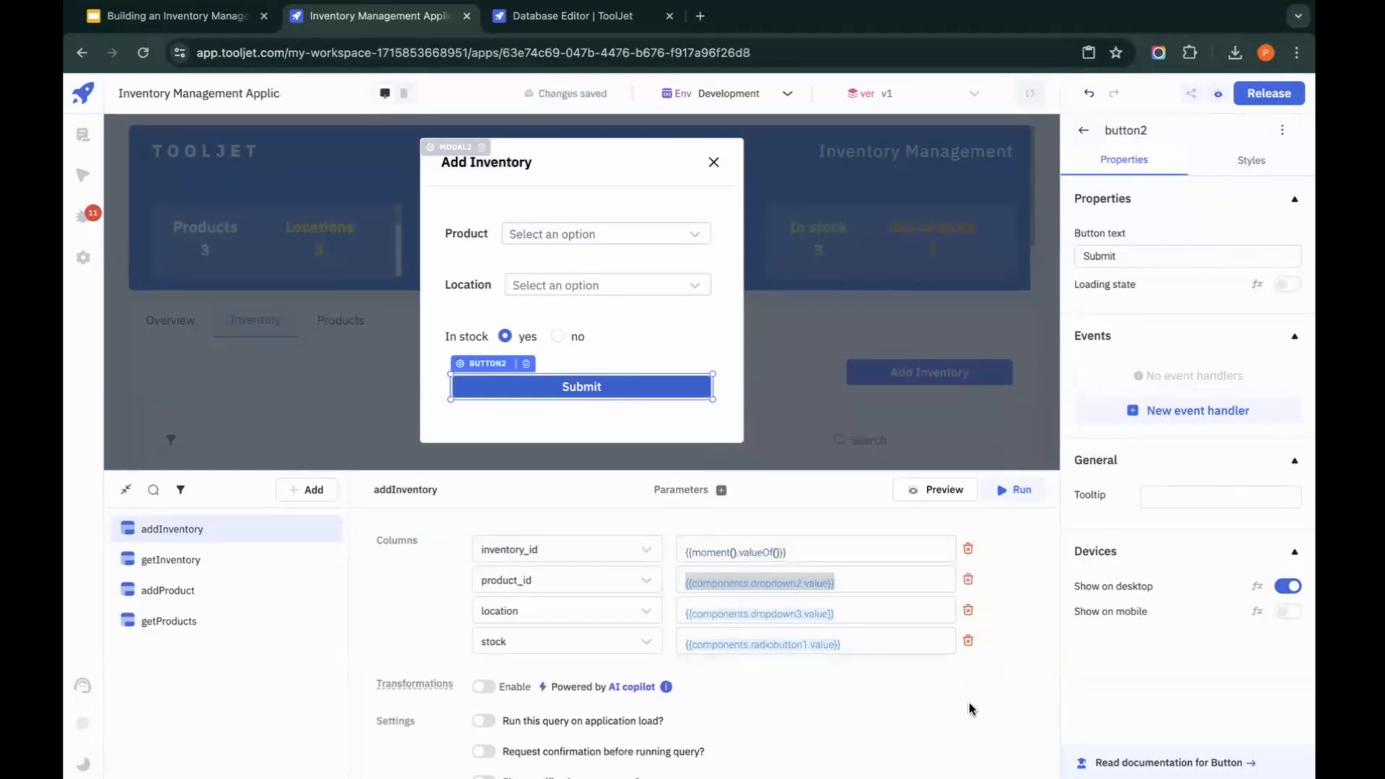
Step: Add a Query Success event handler to the addInventory query that closes the Add Inventory modal
scroll(968, 708, down, 5)
click(672, 630)
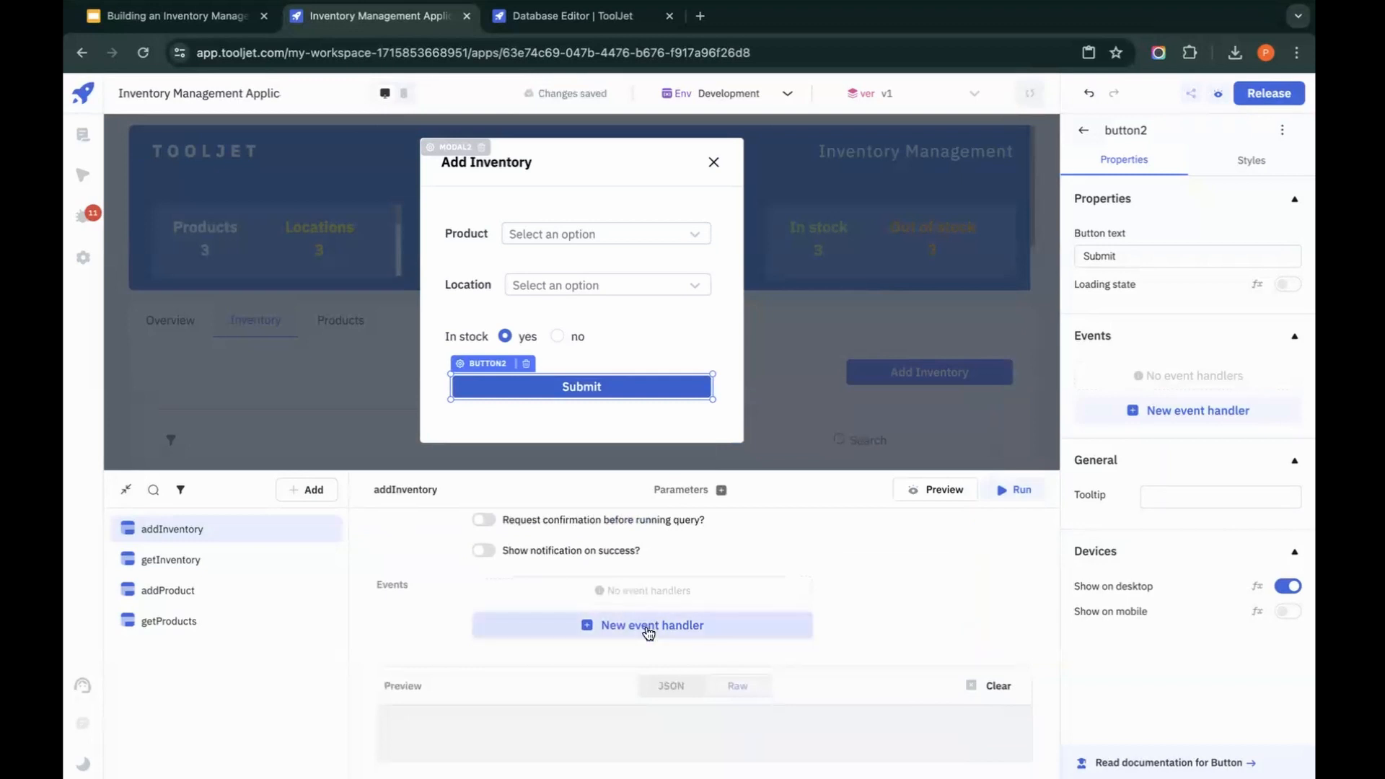
click(643, 588)
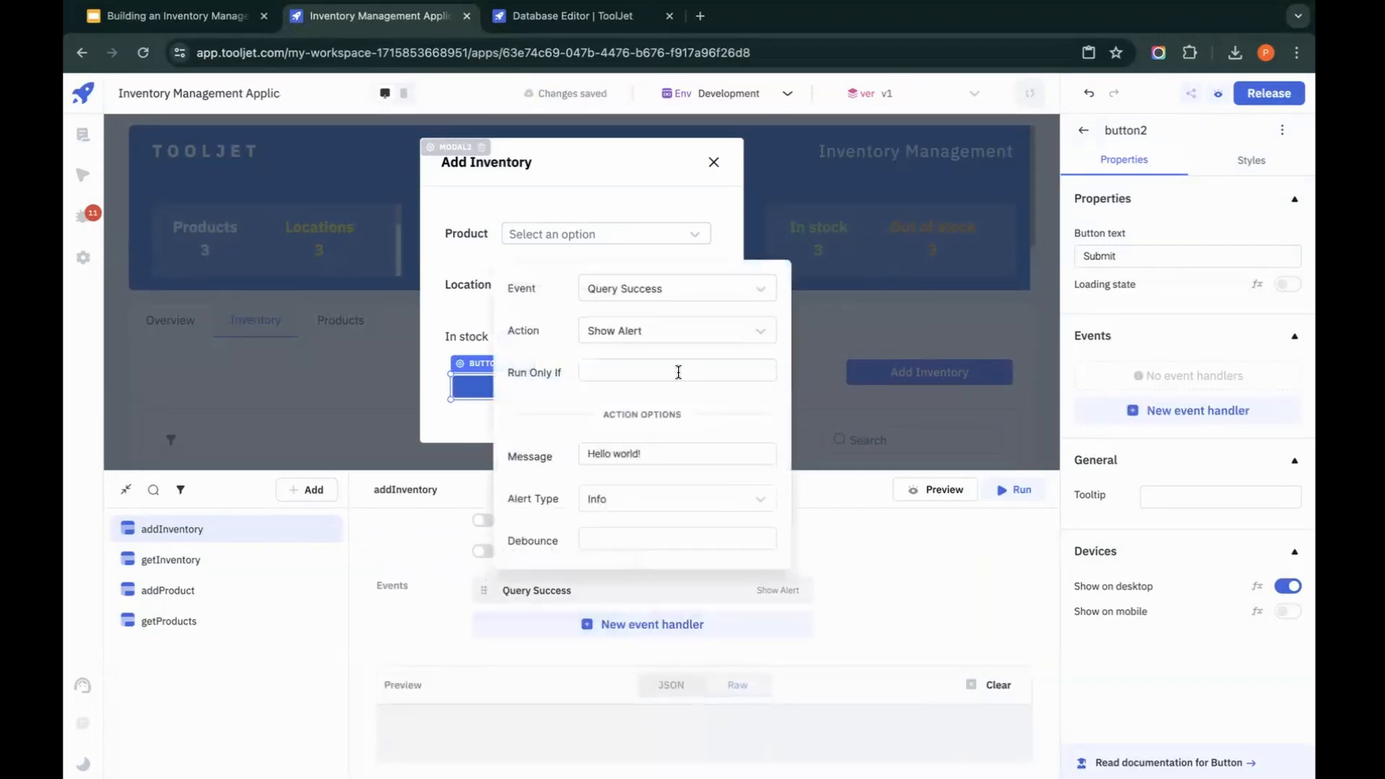
click(708, 334)
click(622, 533)
click(649, 498)
click(625, 561)
click(912, 578)
Step: Add a second Query Success handler to addInventory that shows a Success alert with the message "Inventory added!"
click(641, 625)
click(630, 625)
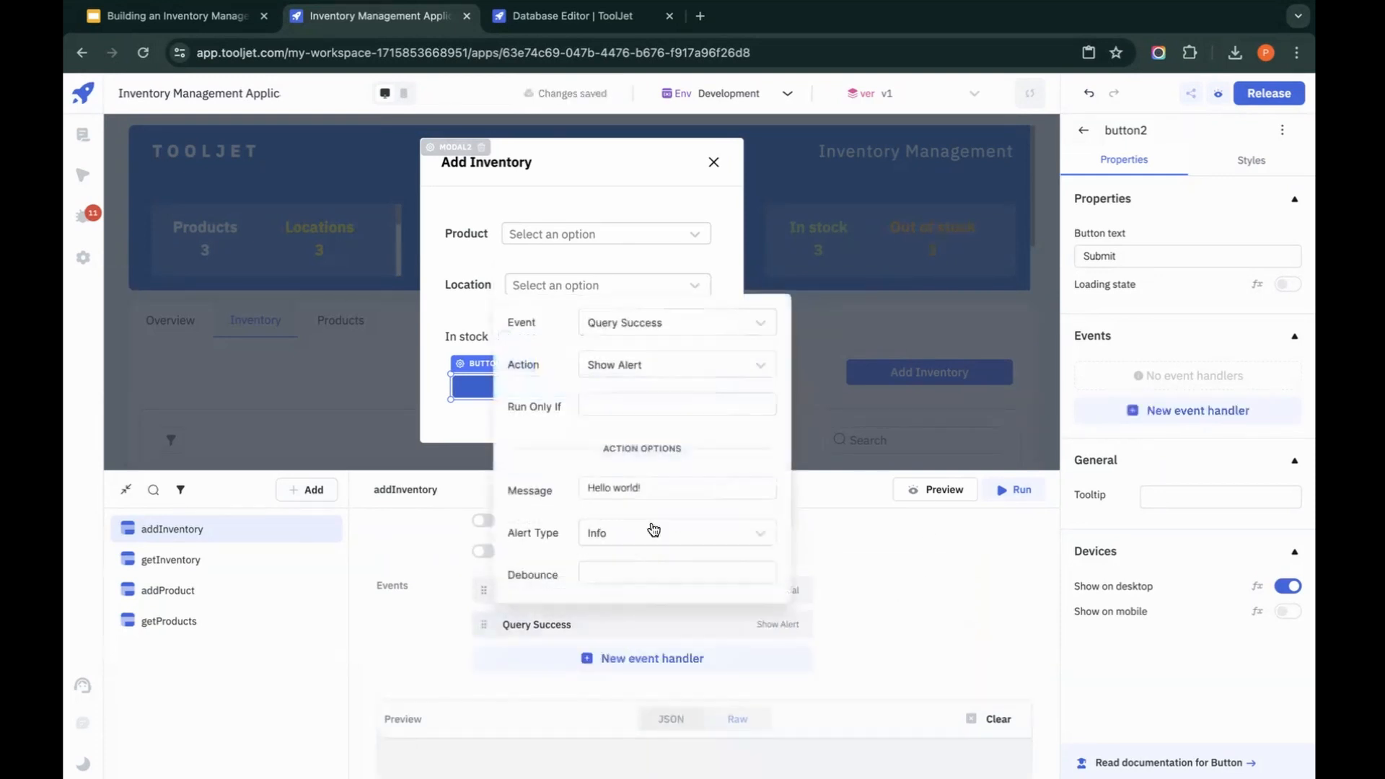
click(692, 373)
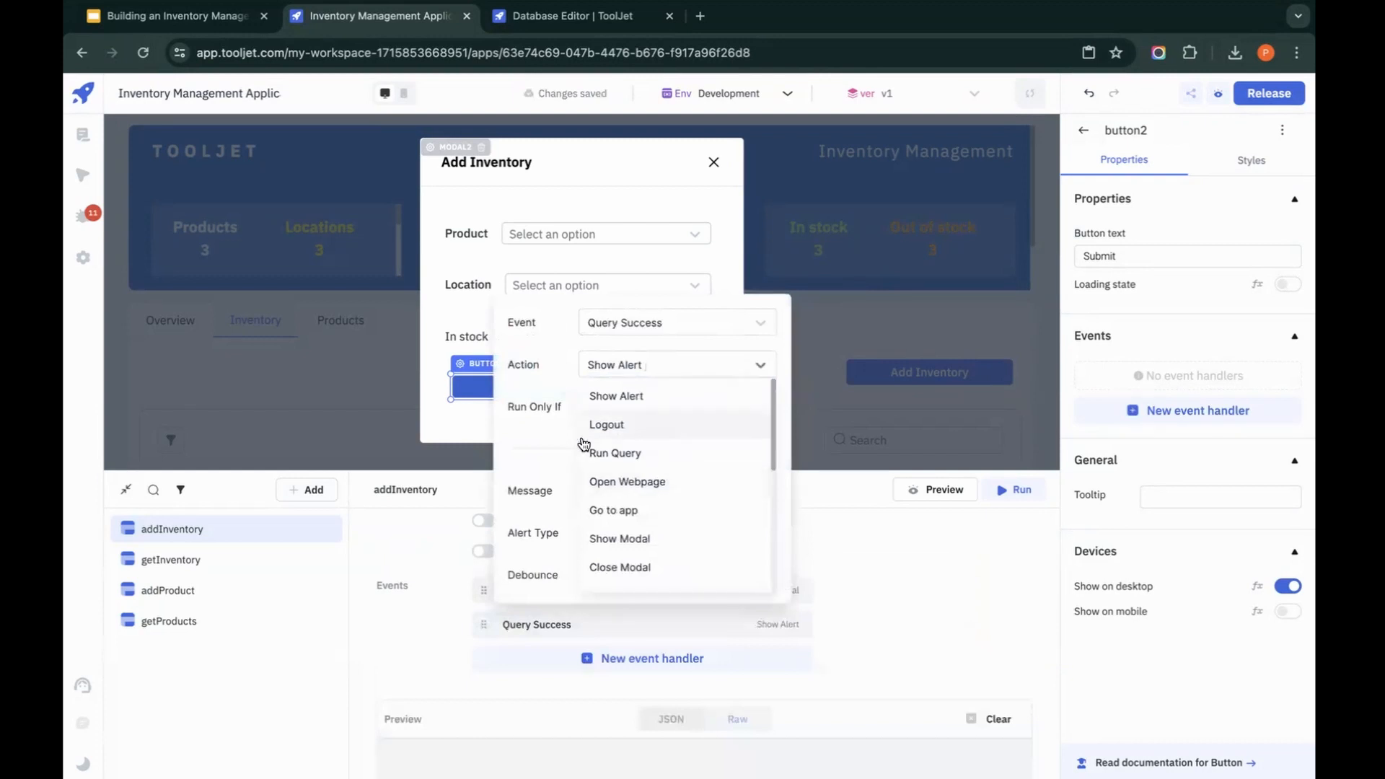
click(573, 446)
click(665, 533)
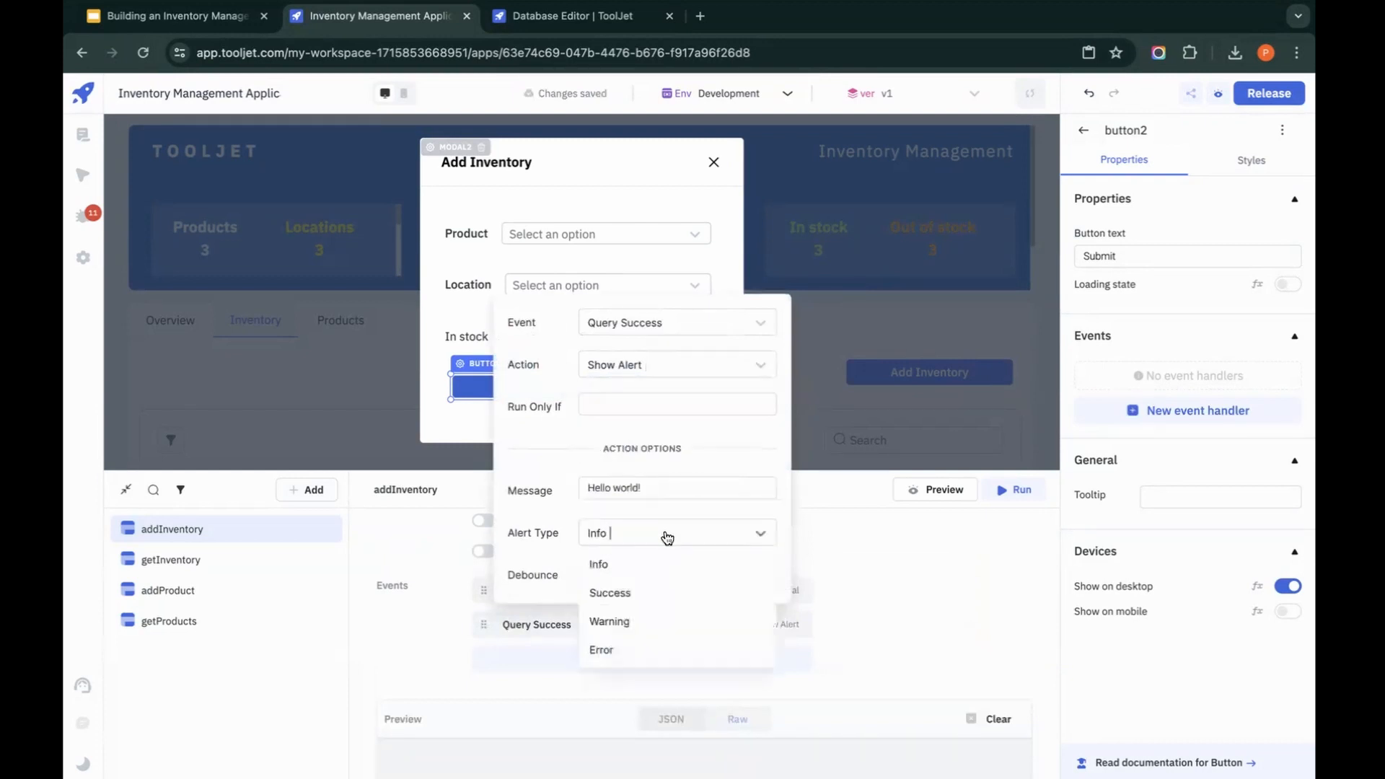
click(632, 586)
triple_click(697, 491)
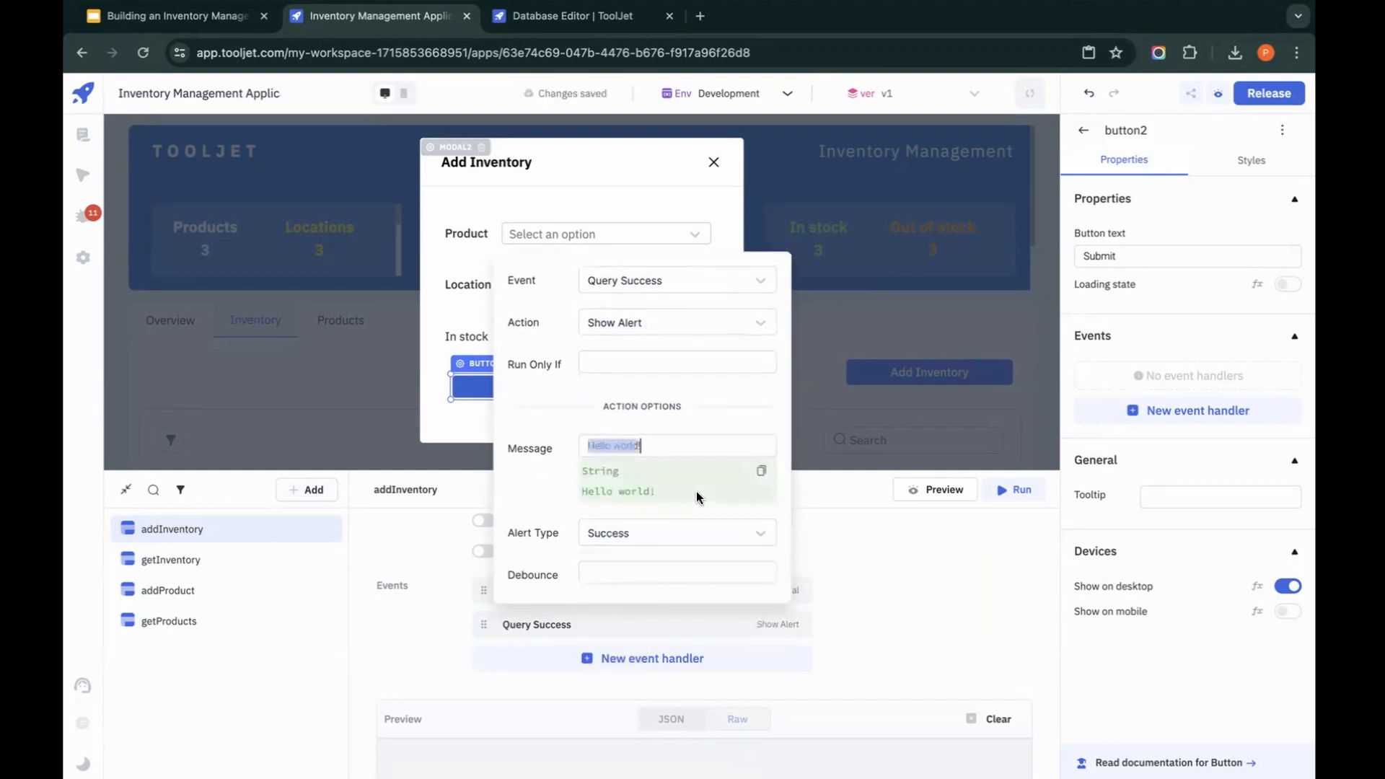
key(BackSpace)
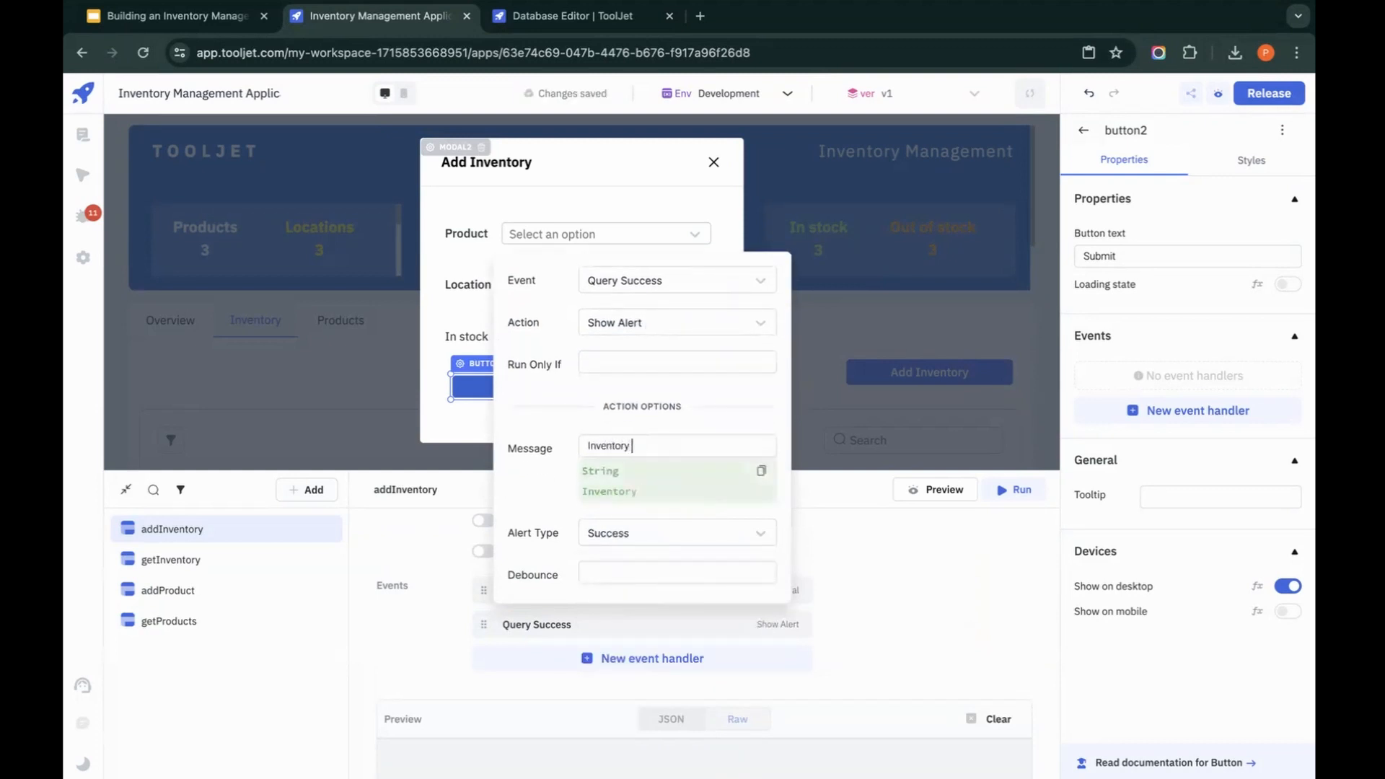
click(957, 628)
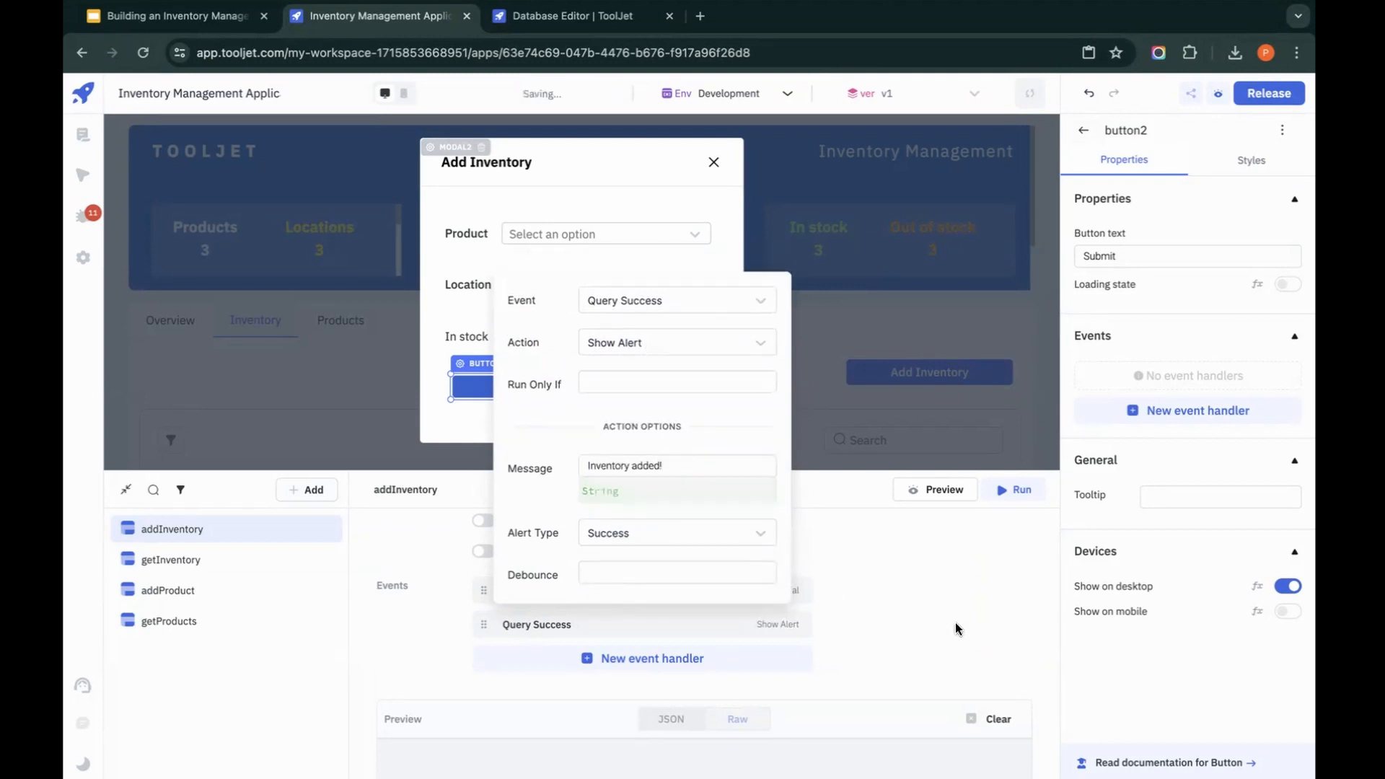
click(956, 627)
Step: Add a third Query Success handler to addInventory that runs the getInventory query
click(700, 660)
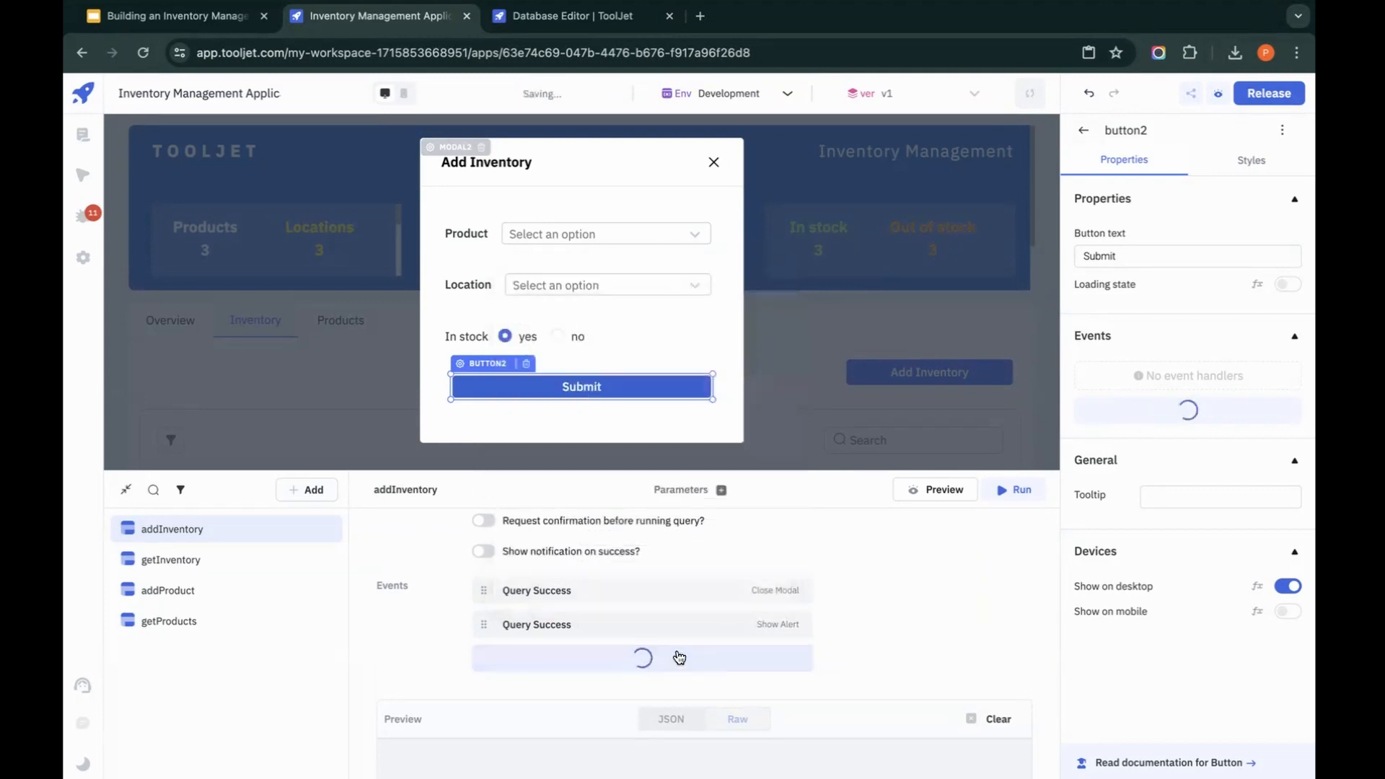
click(635, 658)
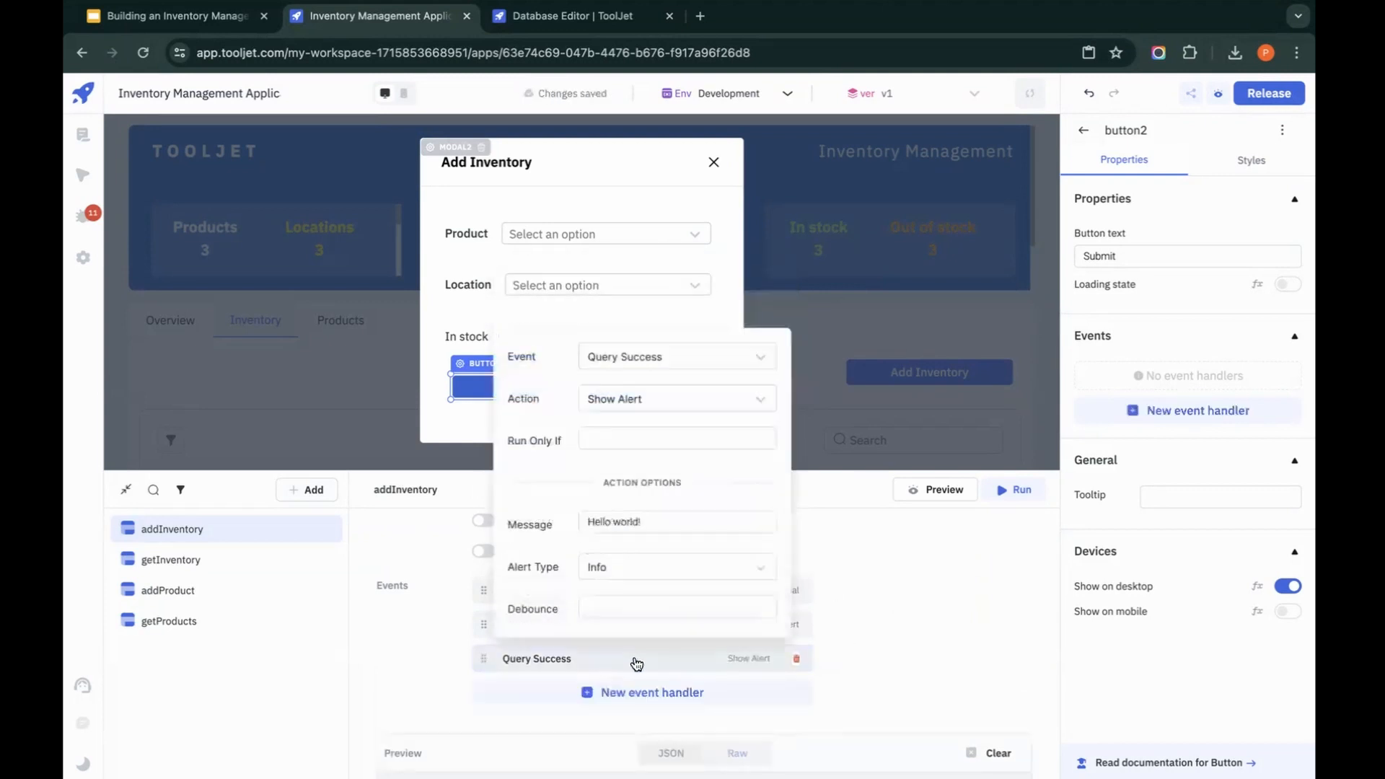
click(702, 405)
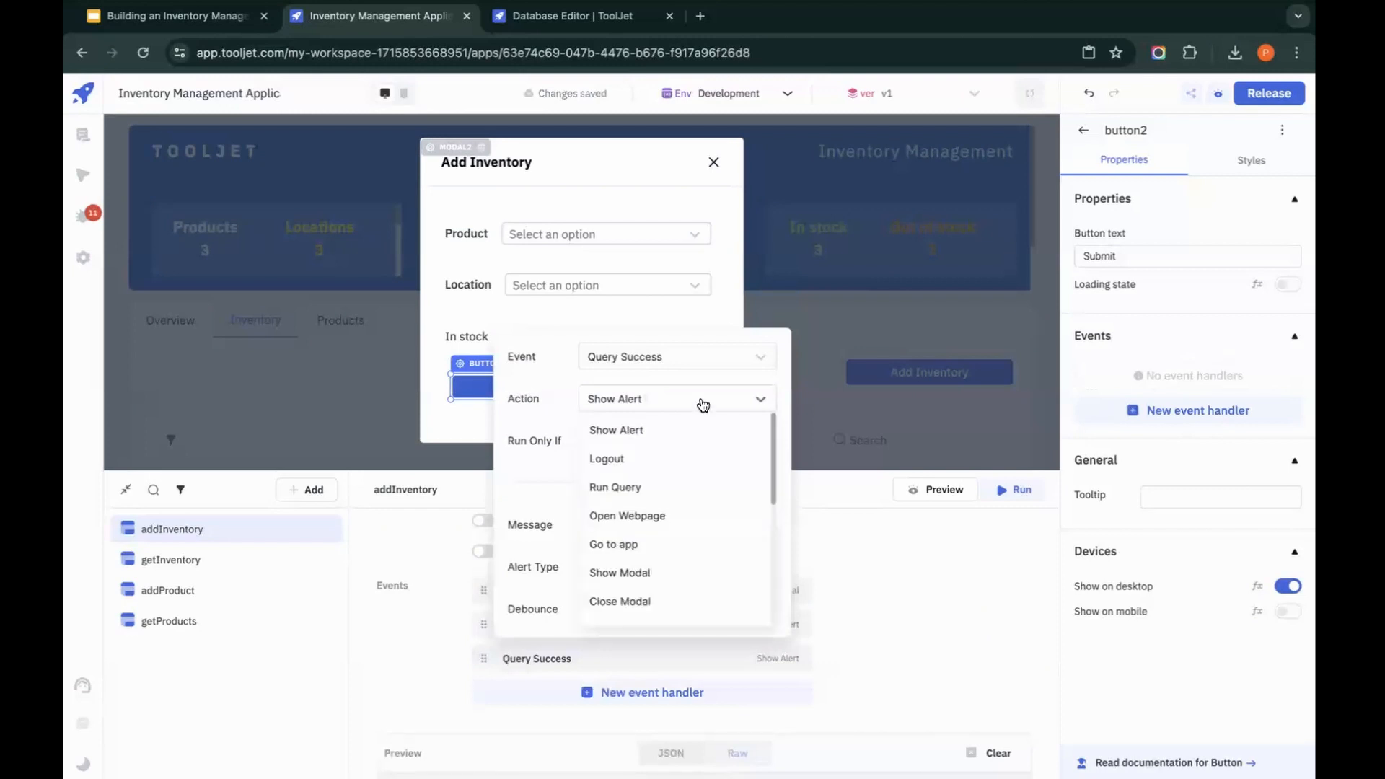
click(653, 487)
click(689, 575)
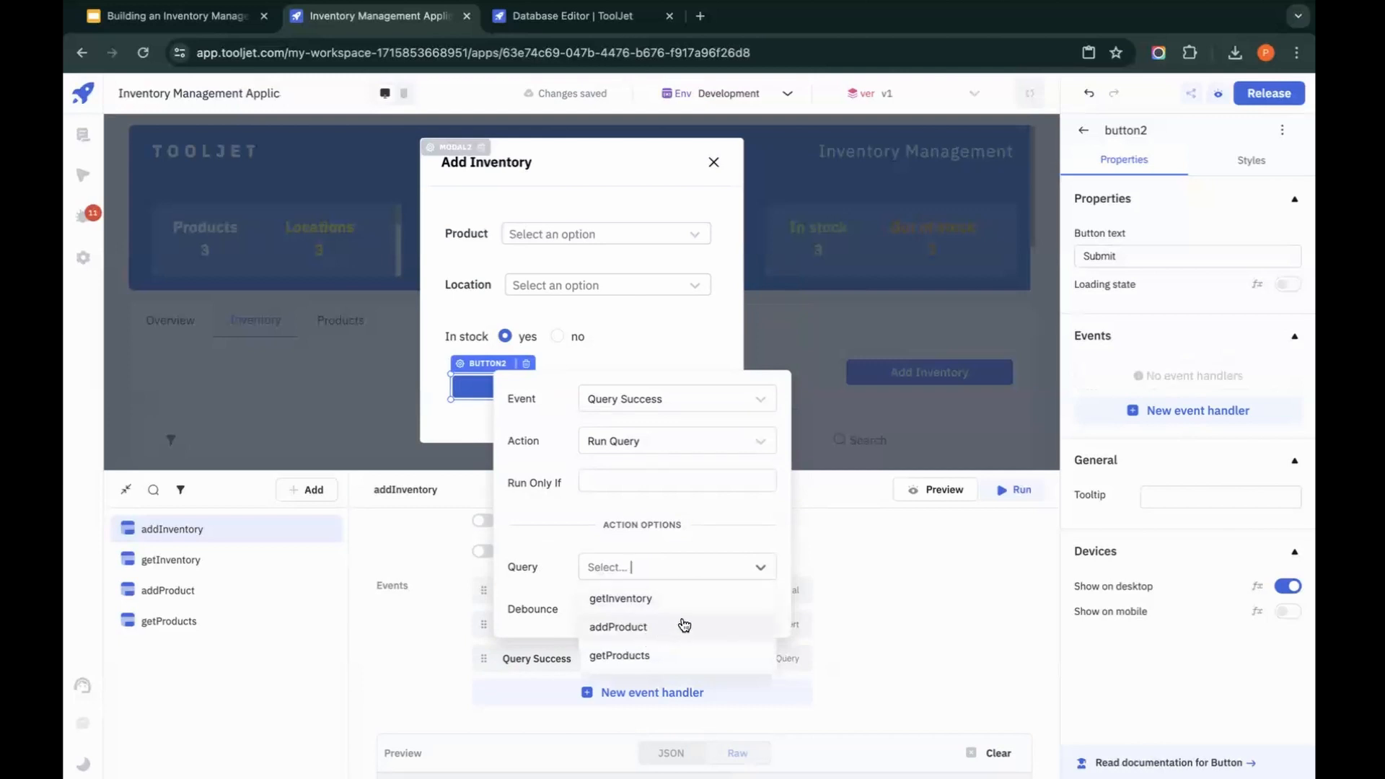
click(687, 599)
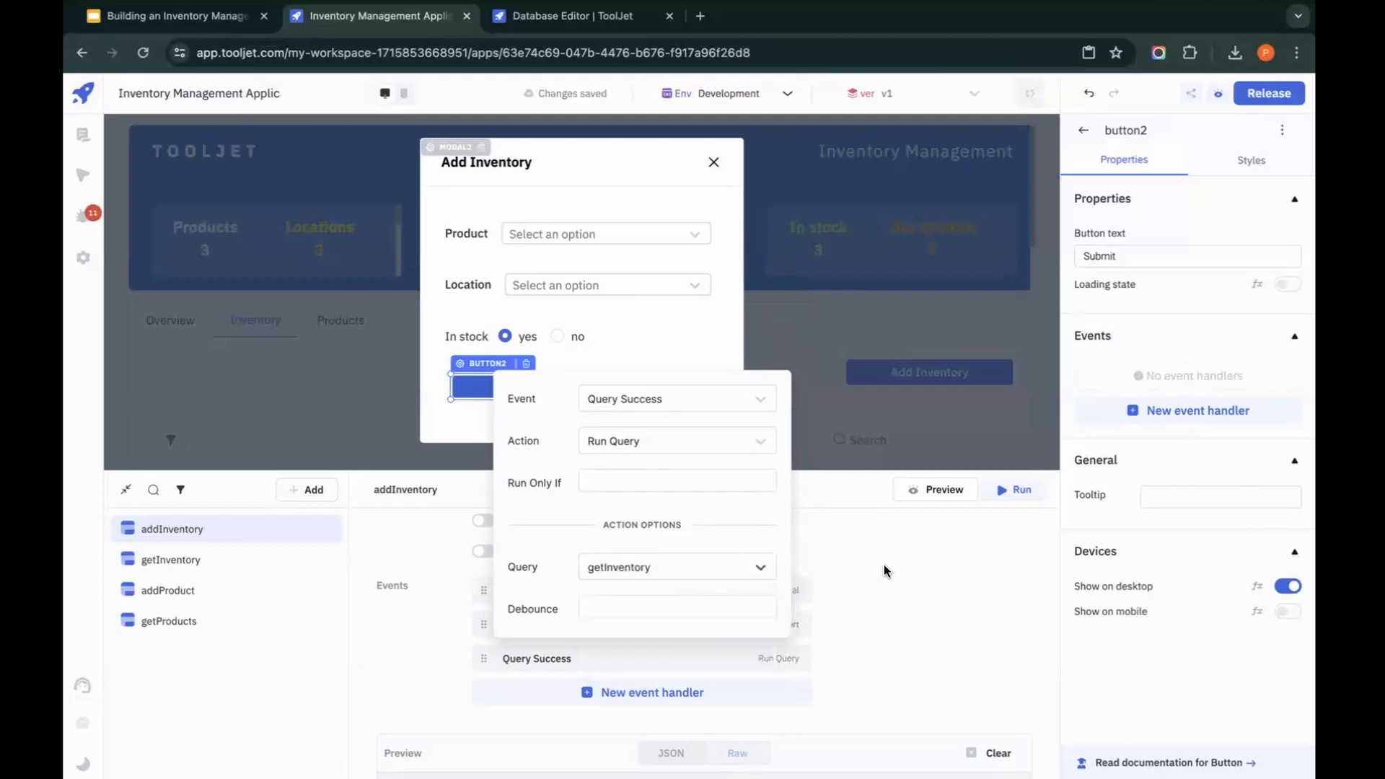
click(899, 578)
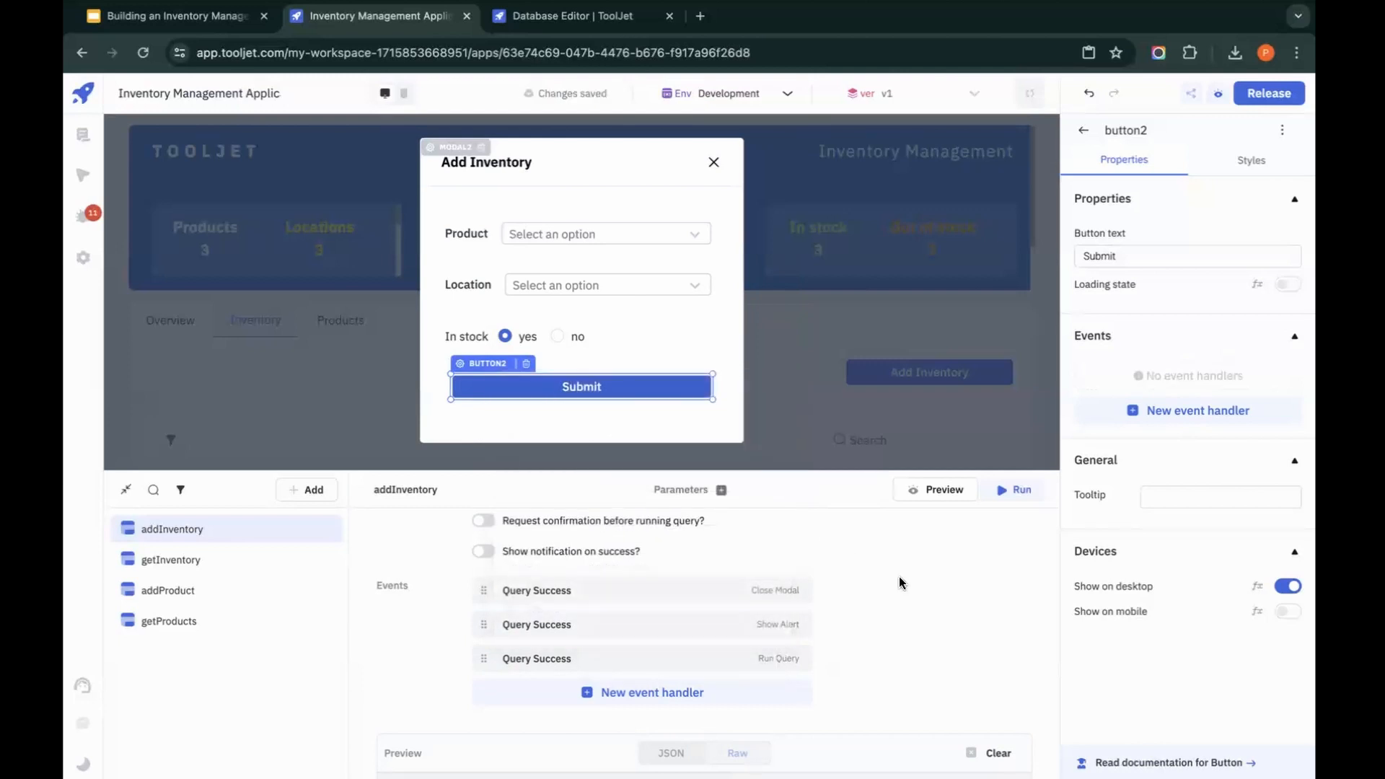
Step: Add an On click event handler to the modal's Submit button that runs the addInventory query
click(1158, 410)
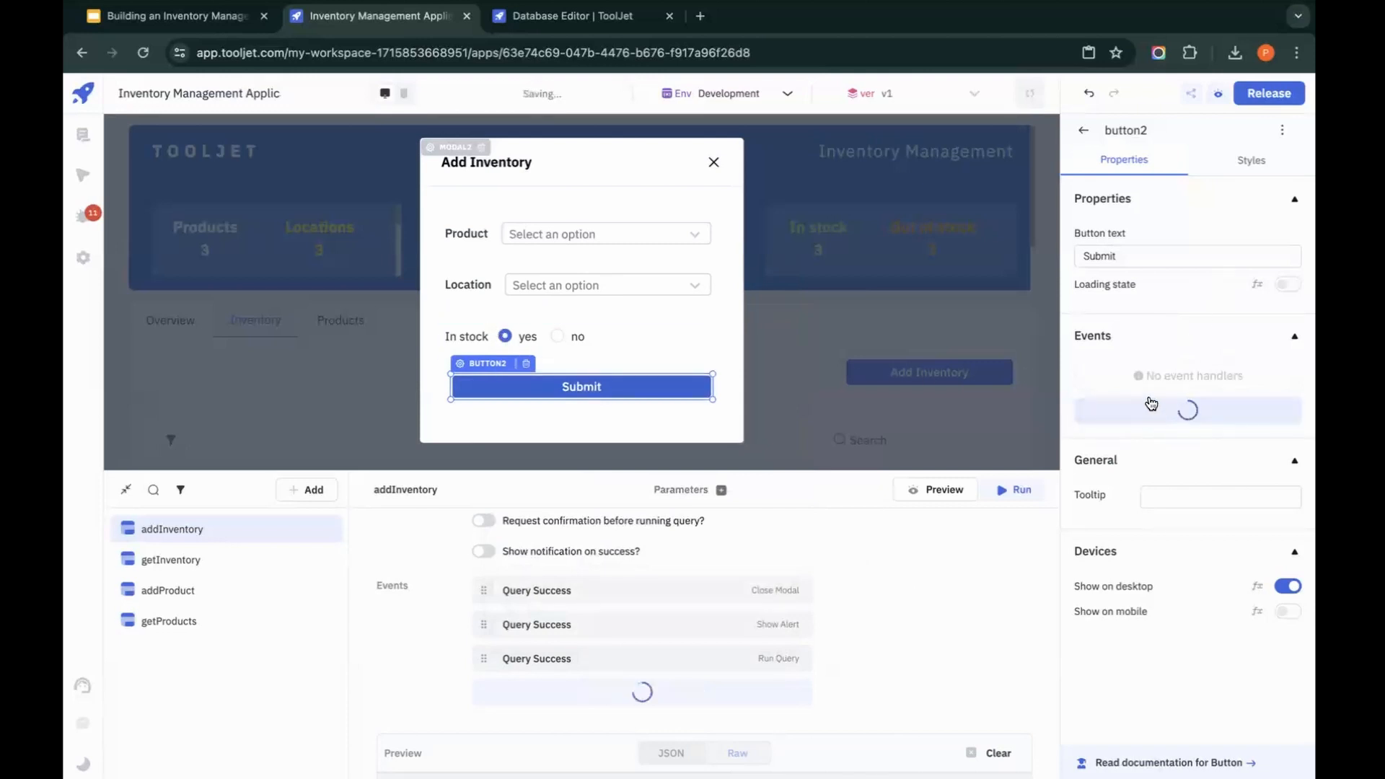
click(1143, 376)
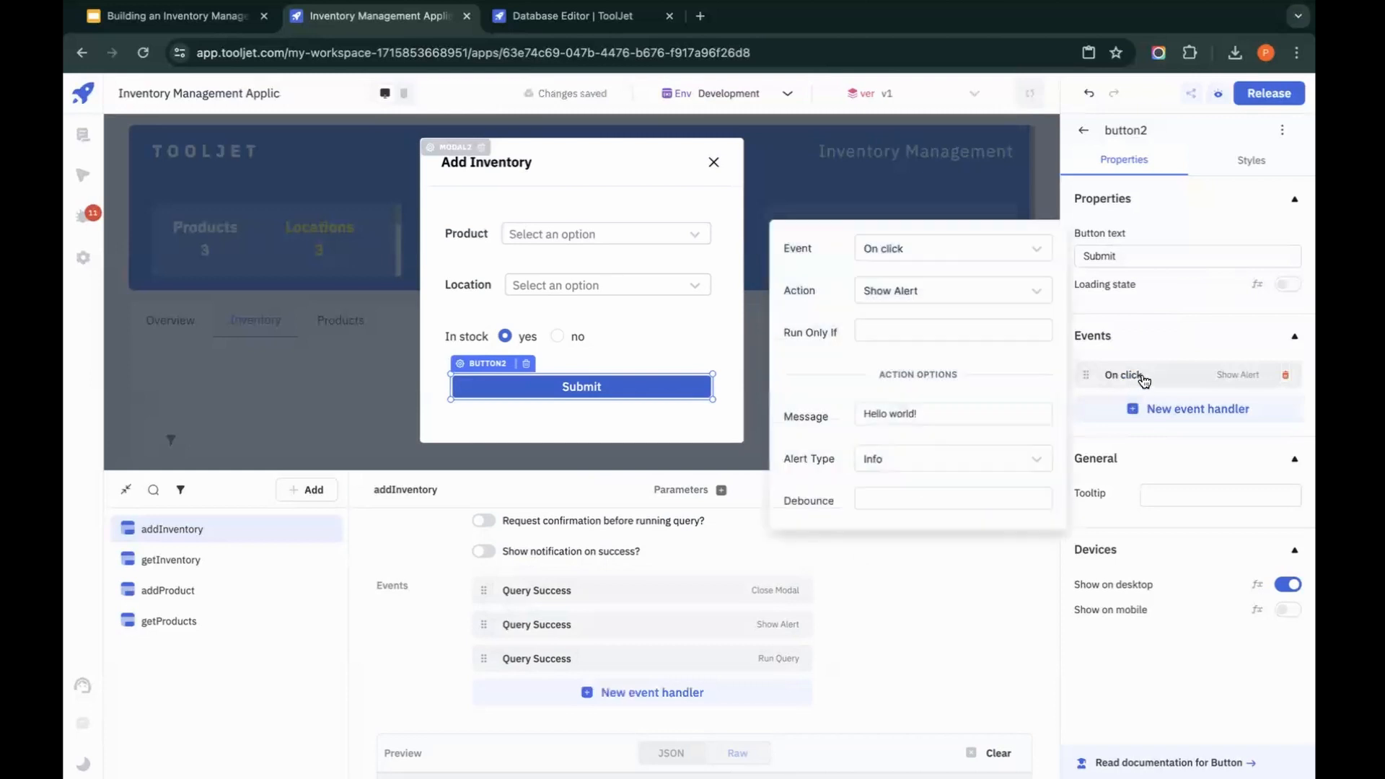
click(1018, 297)
click(936, 377)
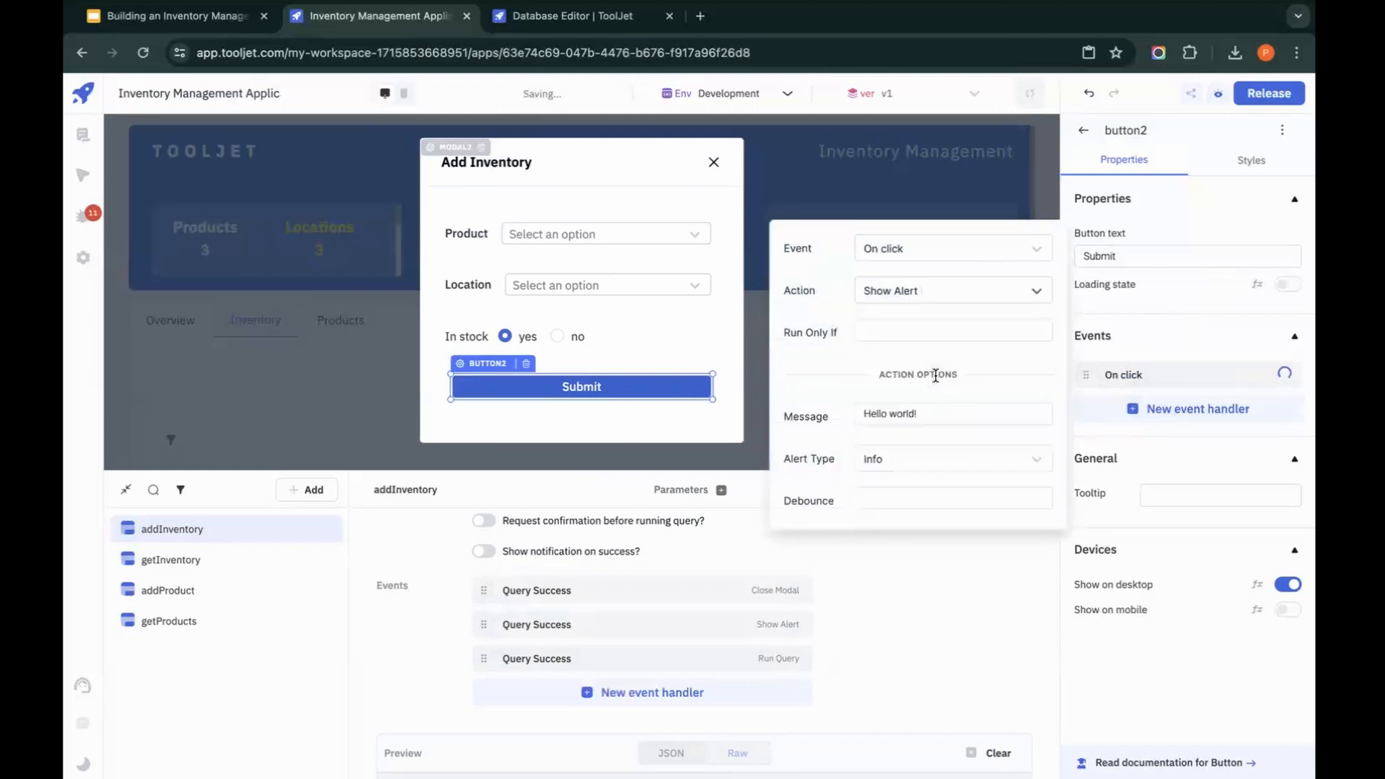
click(967, 415)
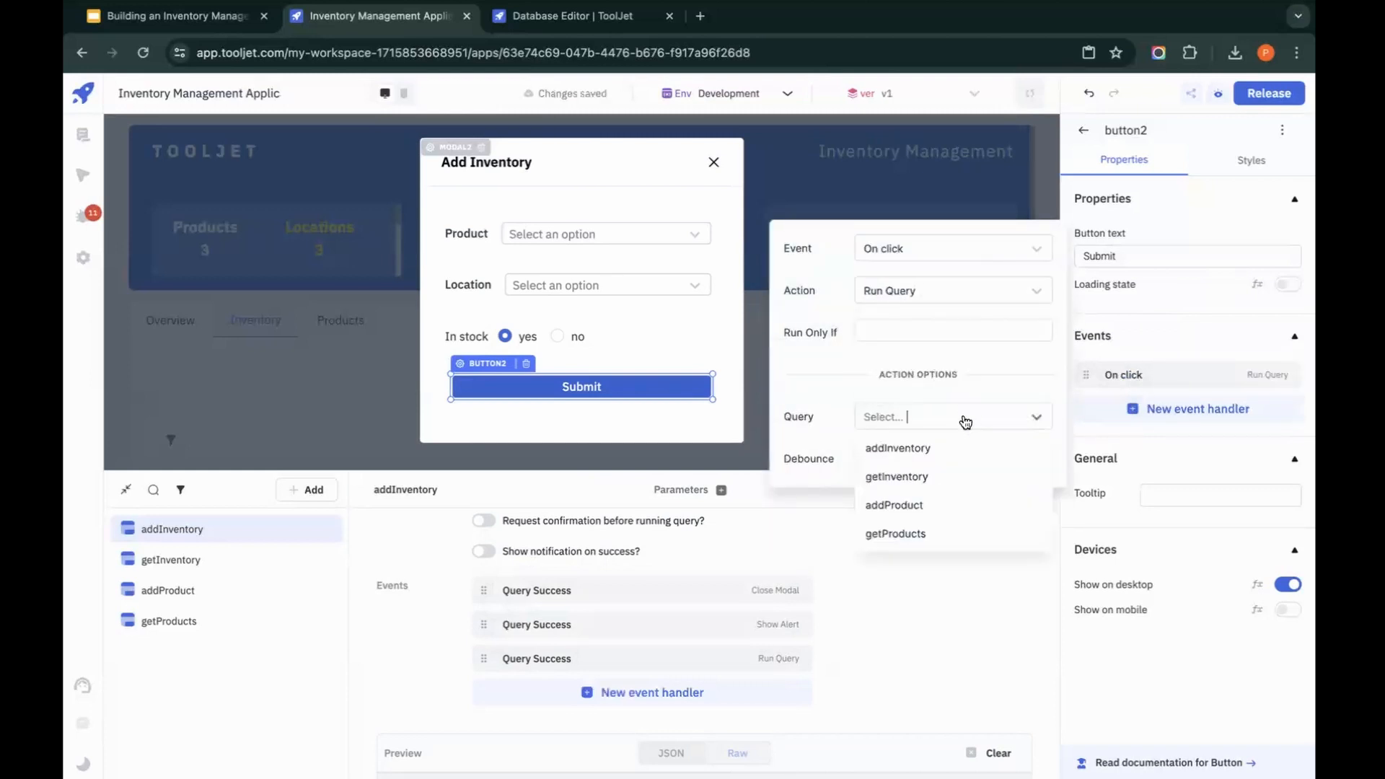
click(931, 448)
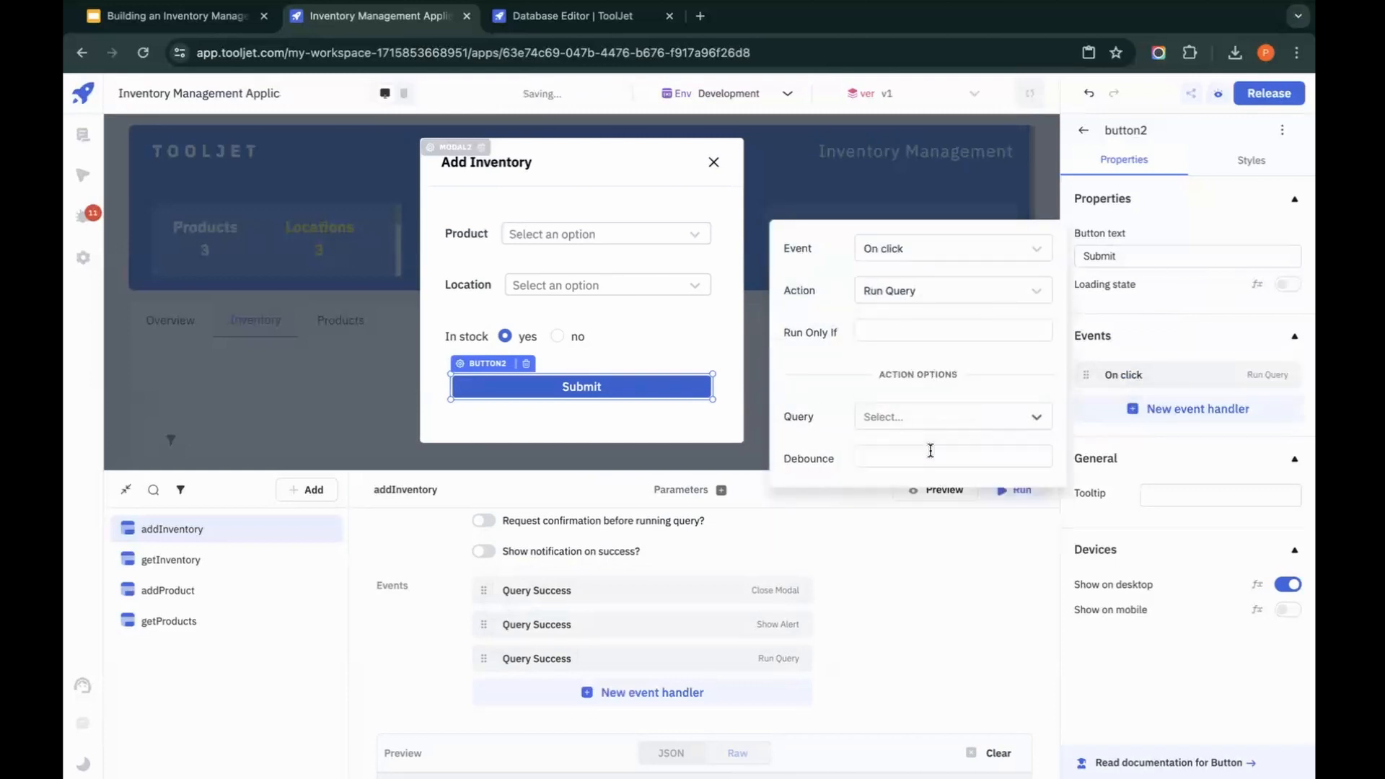
click(657, 431)
Step: Choose T-shirt as the product and Warehouse B as the location in the Add Inventory form
click(655, 239)
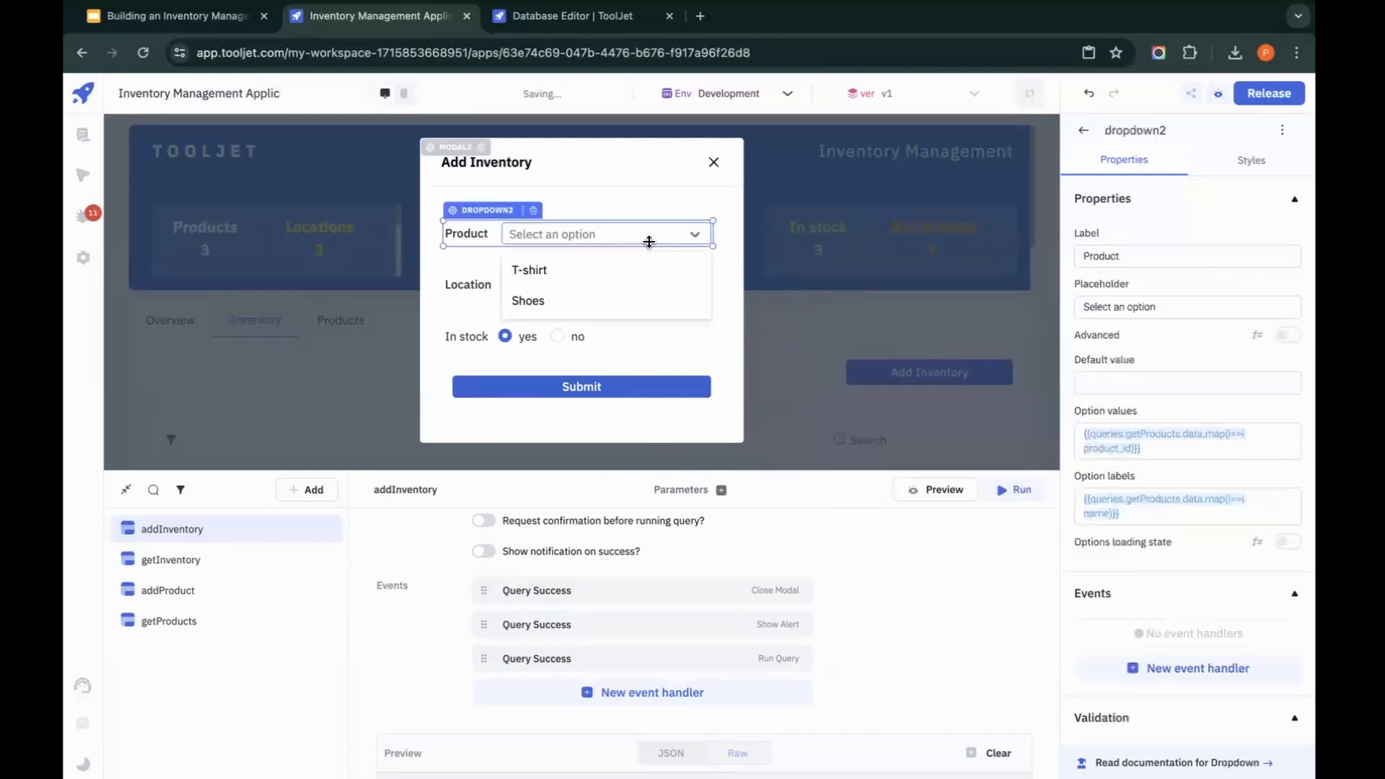
click(628, 268)
click(629, 288)
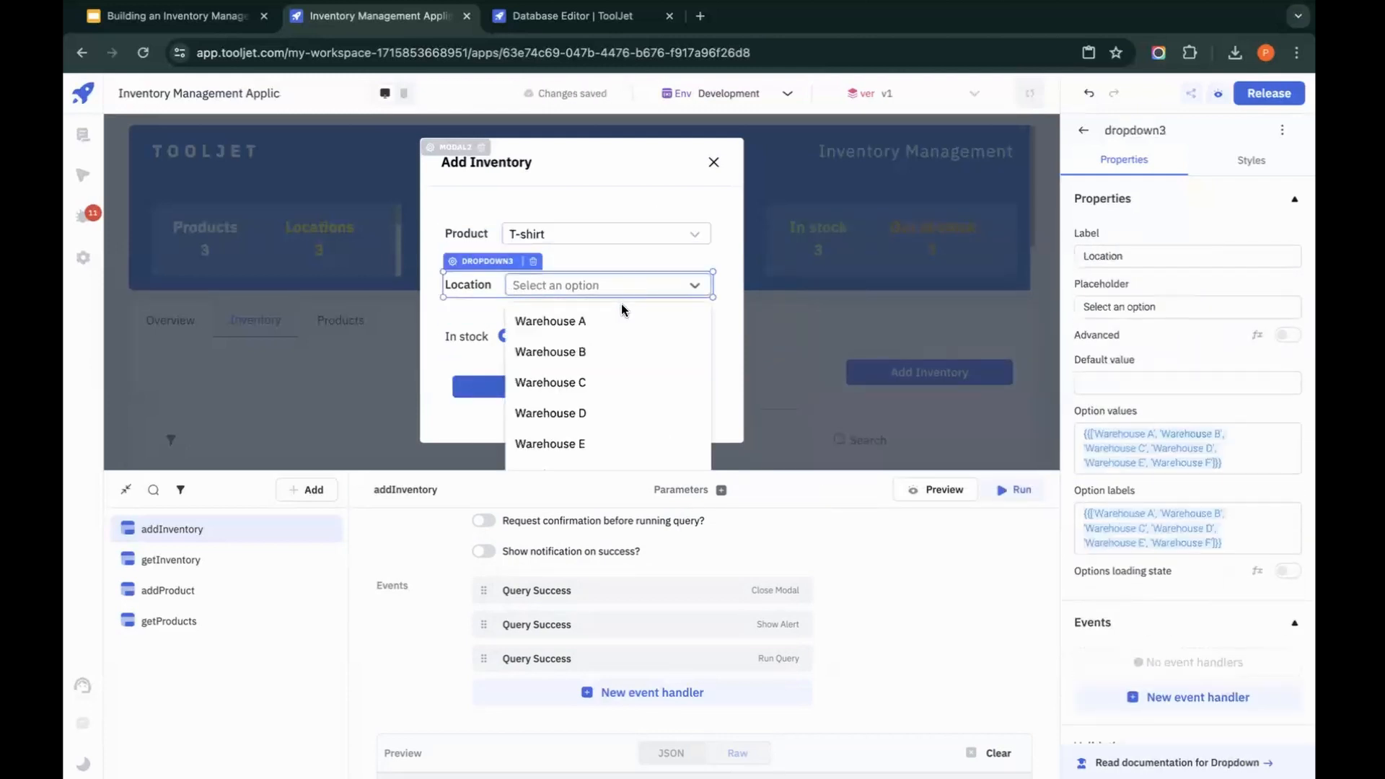
click(596, 349)
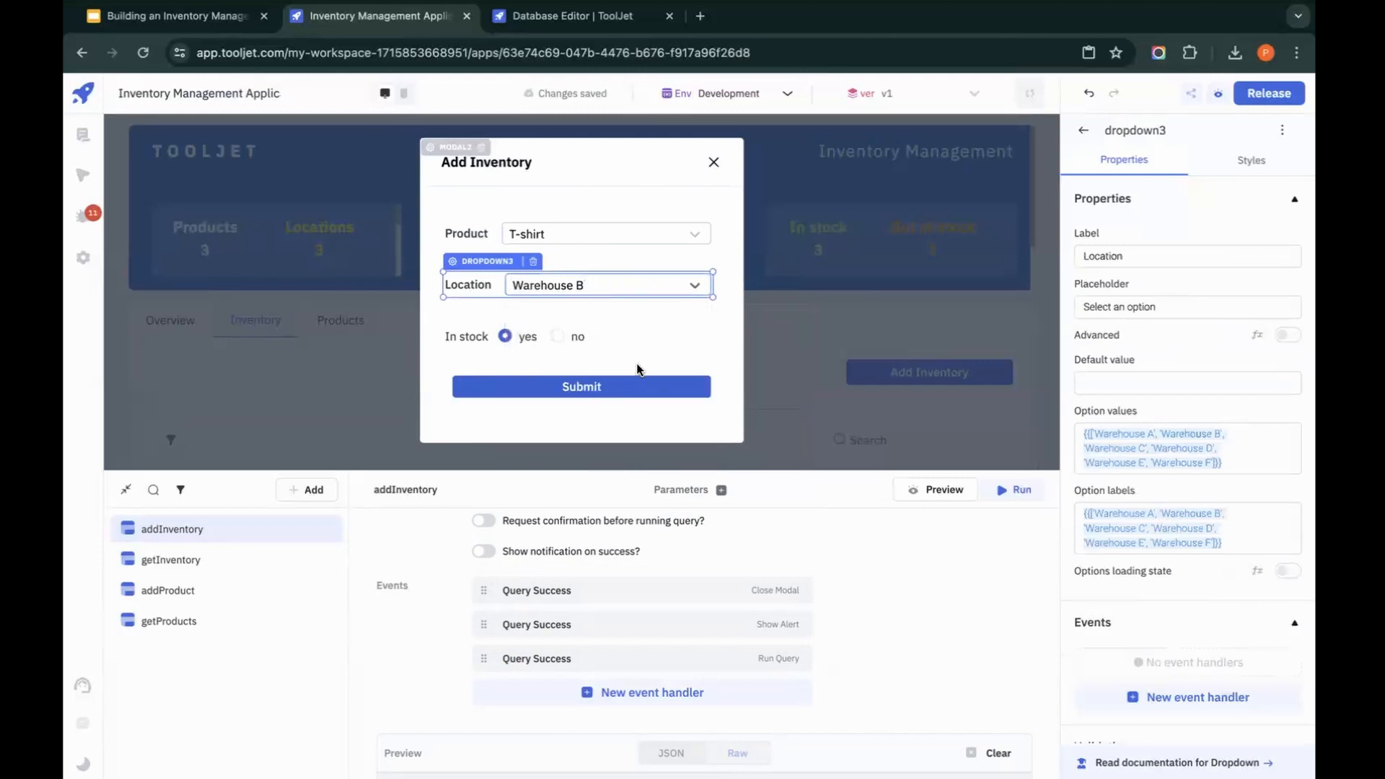
Step: Submit an Add Inventory record with the product Shoes and the location Warehouse E
click(622, 234)
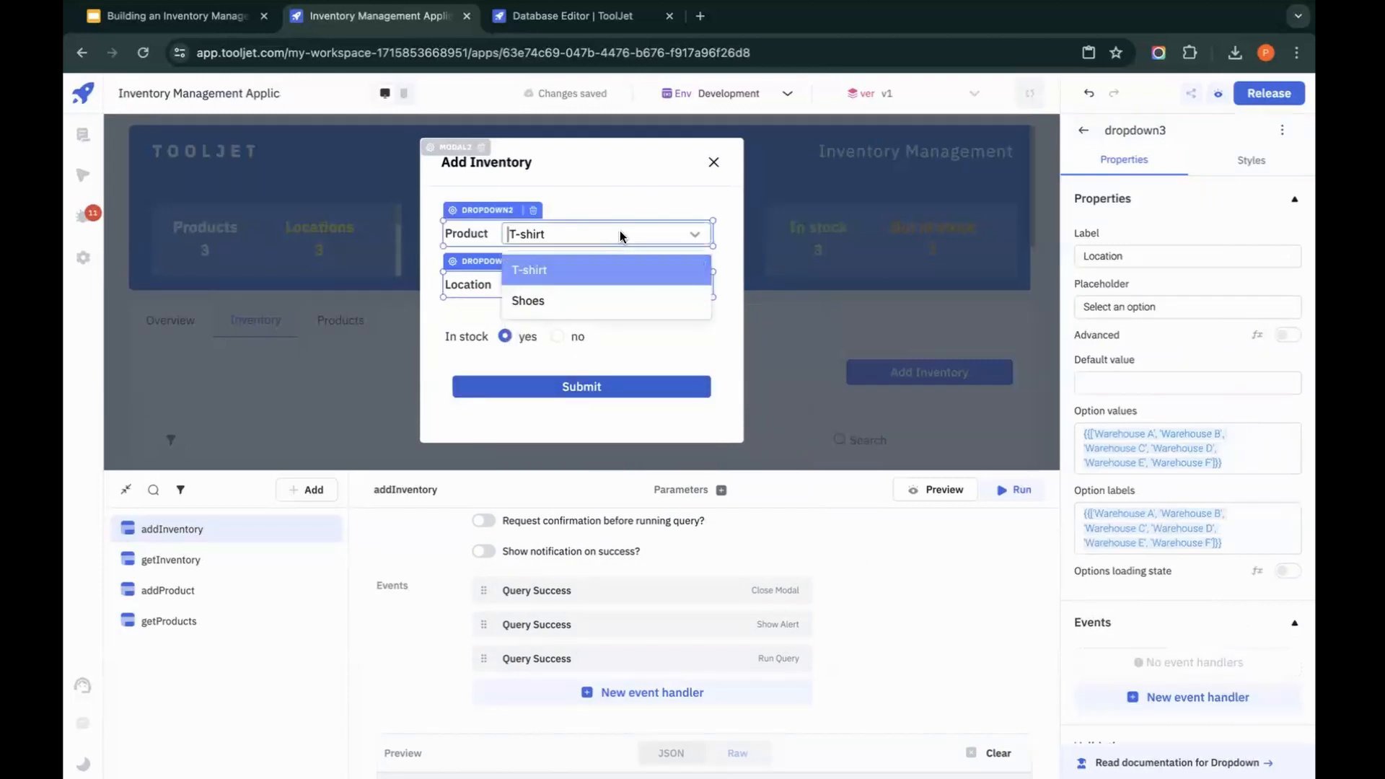
click(603, 301)
click(646, 289)
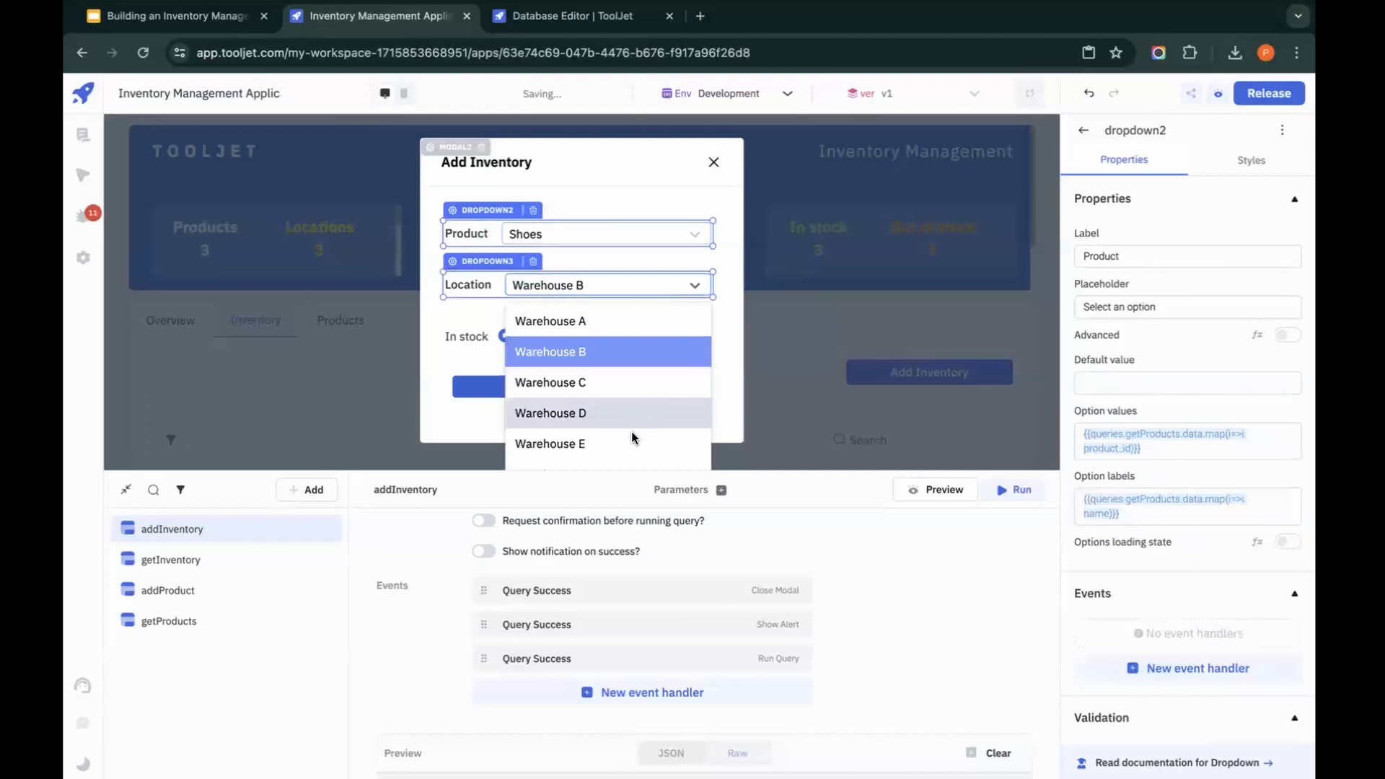
click(632, 438)
click(596, 386)
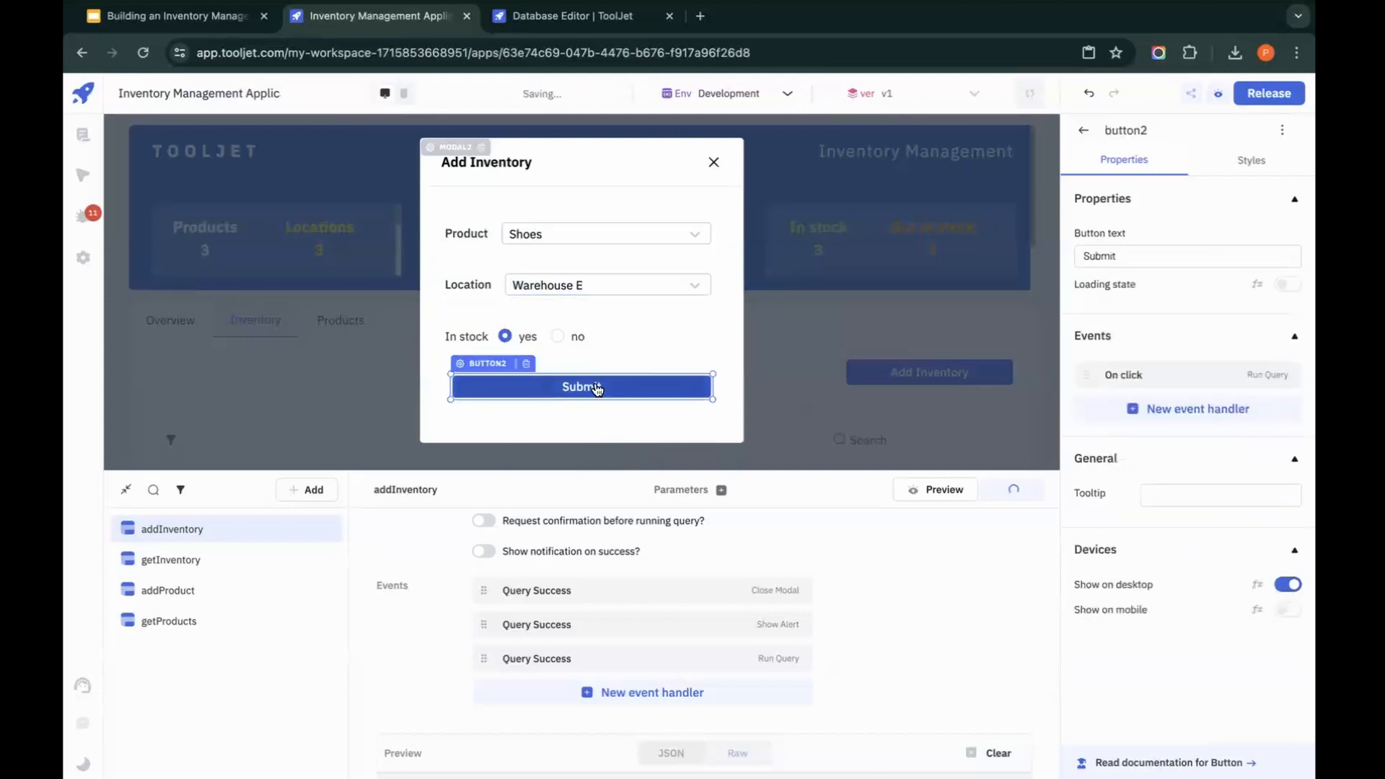
scroll(596, 385, down, 3)
click(596, 385)
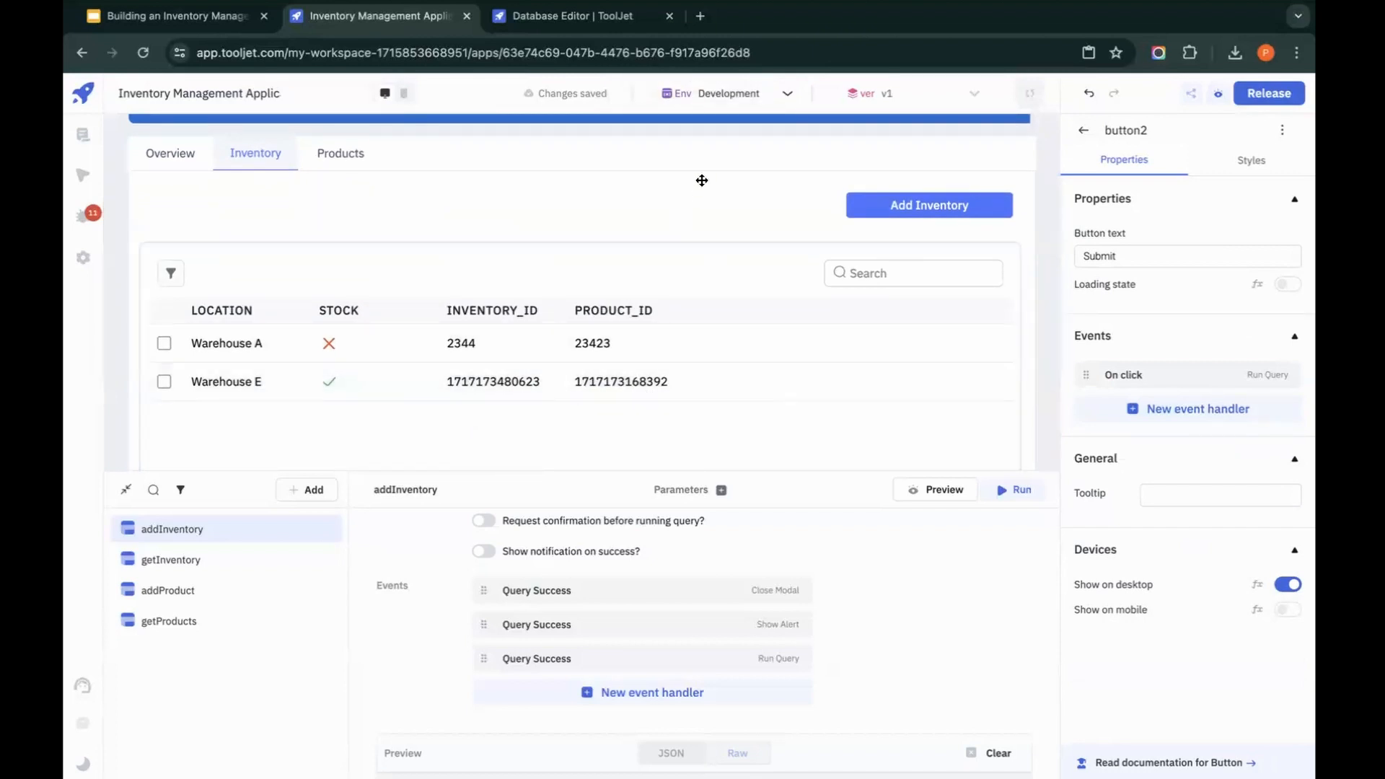
Step: Show the Overview tab's content and create a ToolJet Database query named getOverview
scroll(702, 197, up, 1)
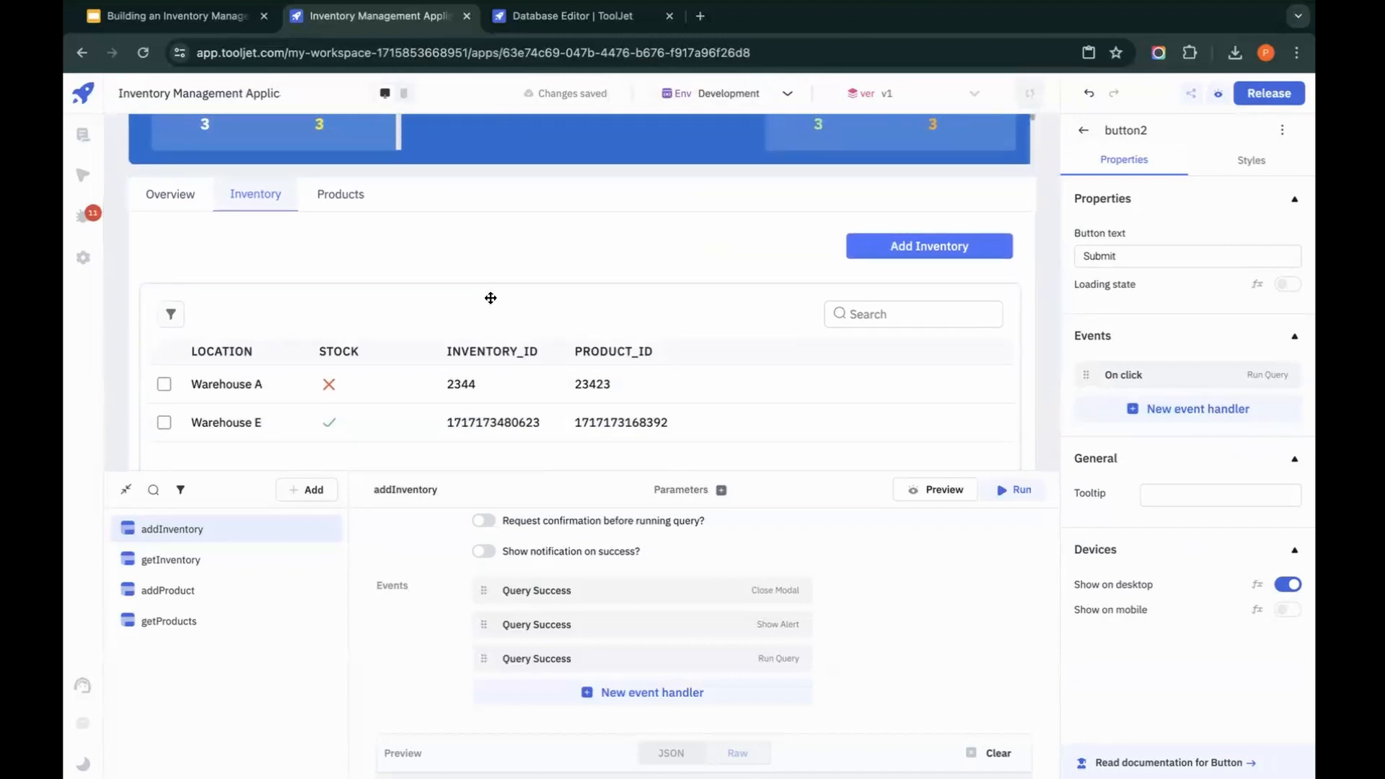
click(125, 490)
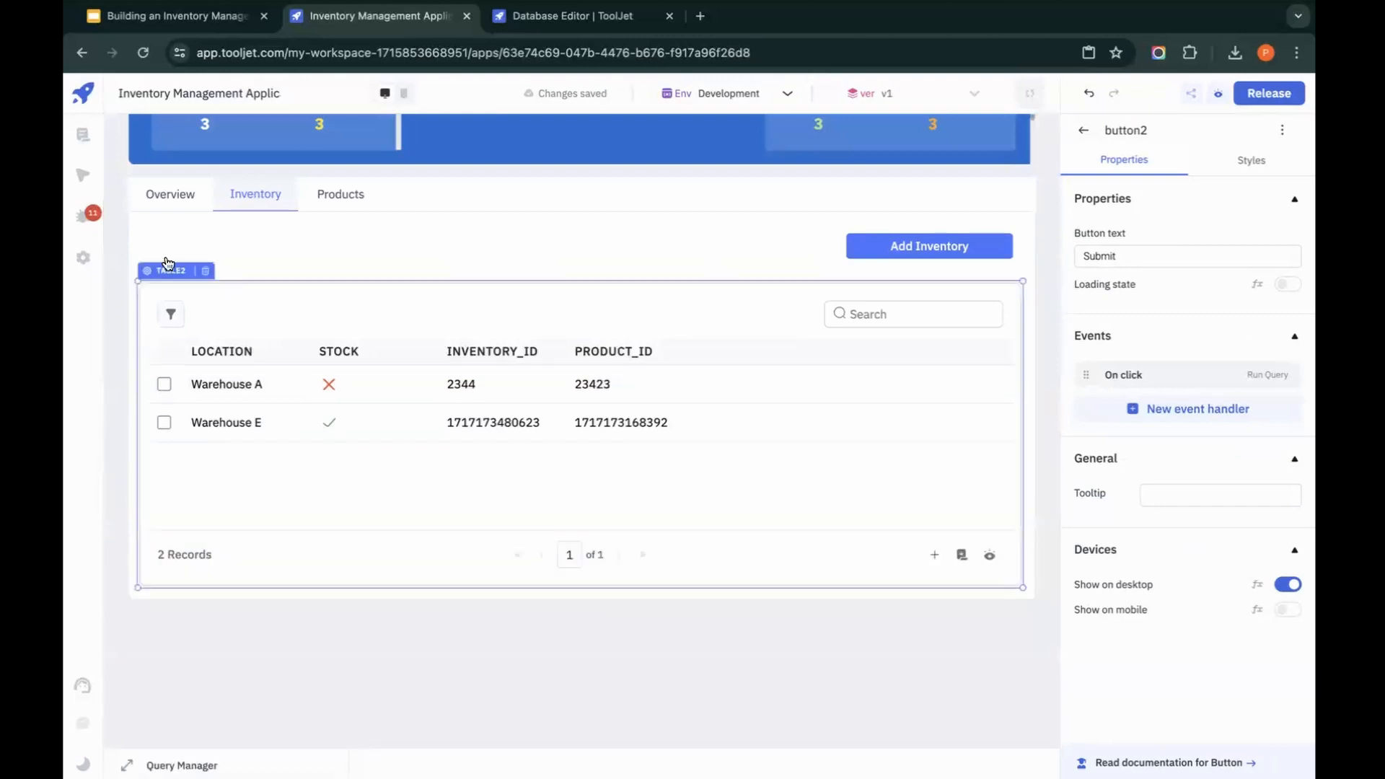
click(170, 198)
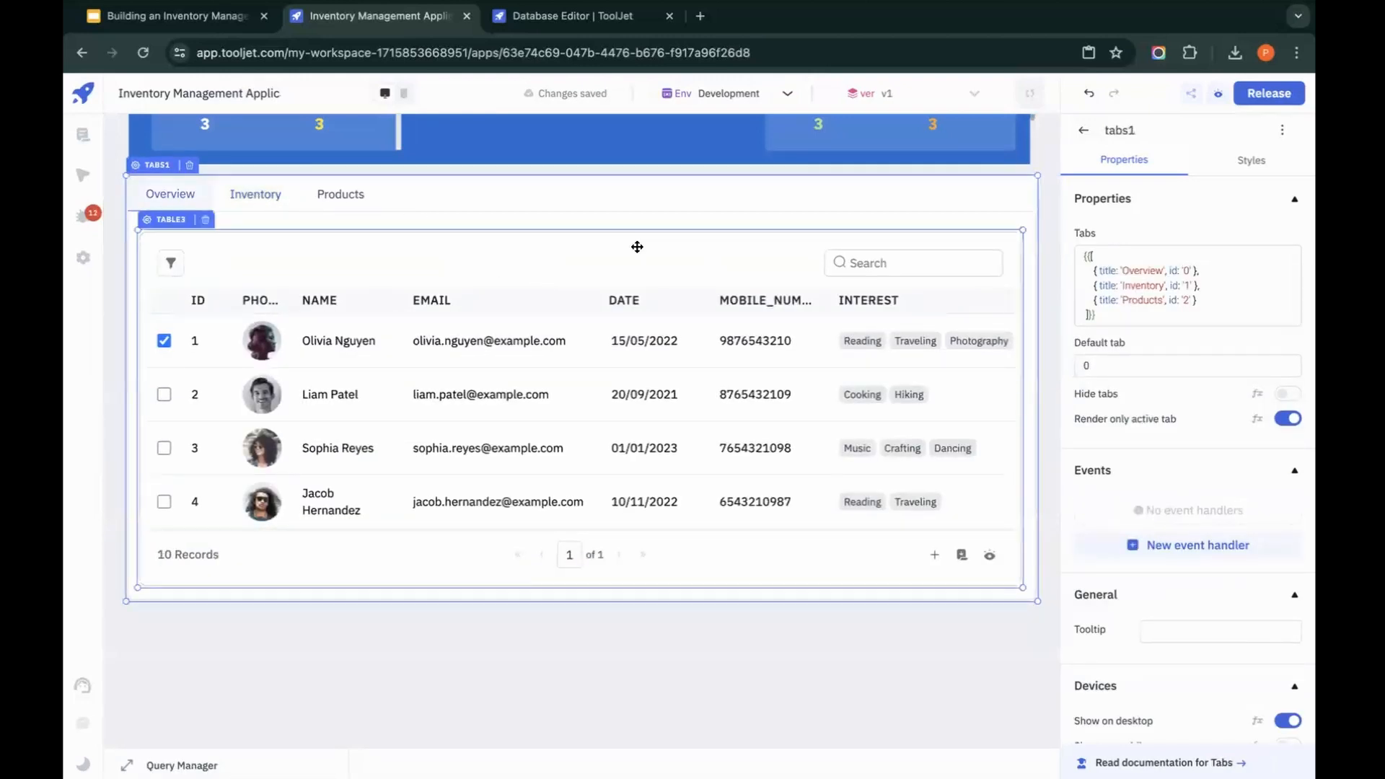
click(127, 766)
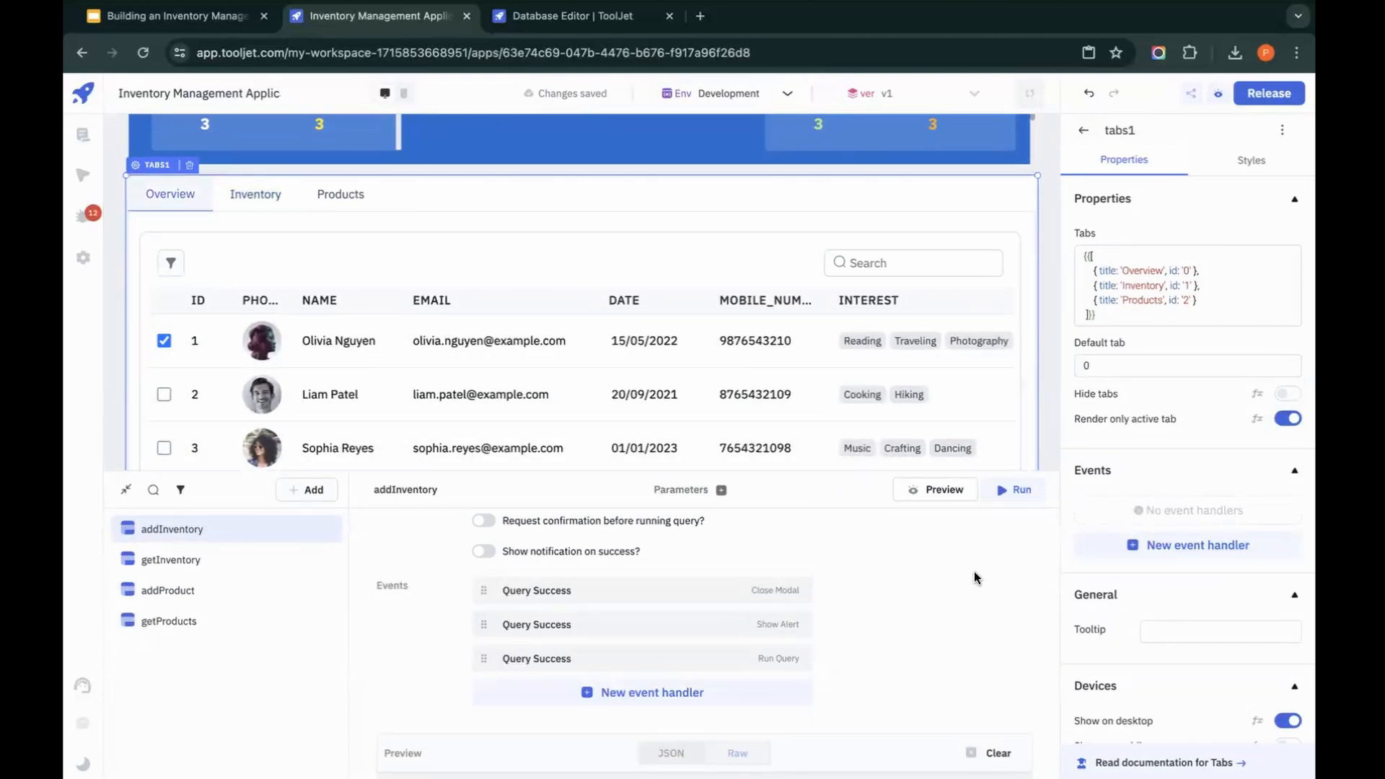
click(310, 490)
click(457, 284)
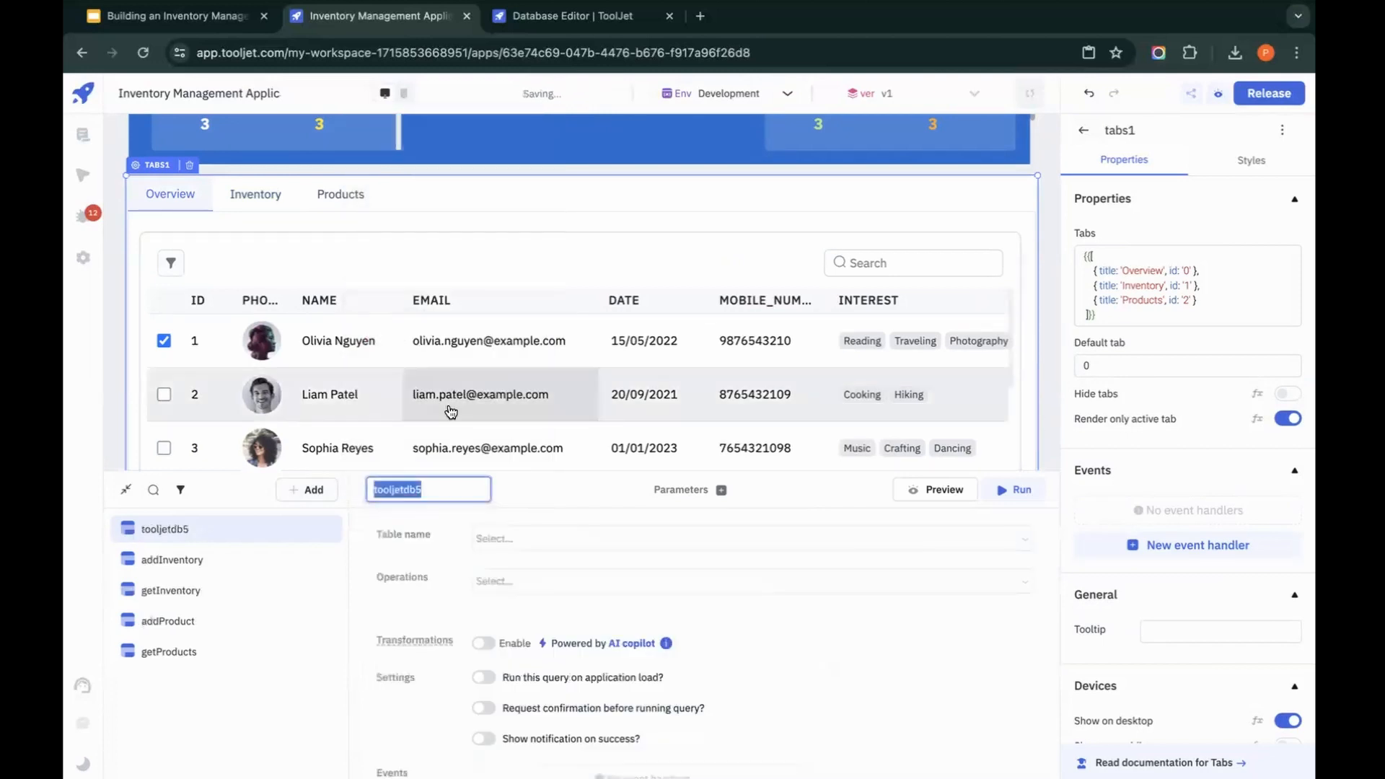
text(getOver)
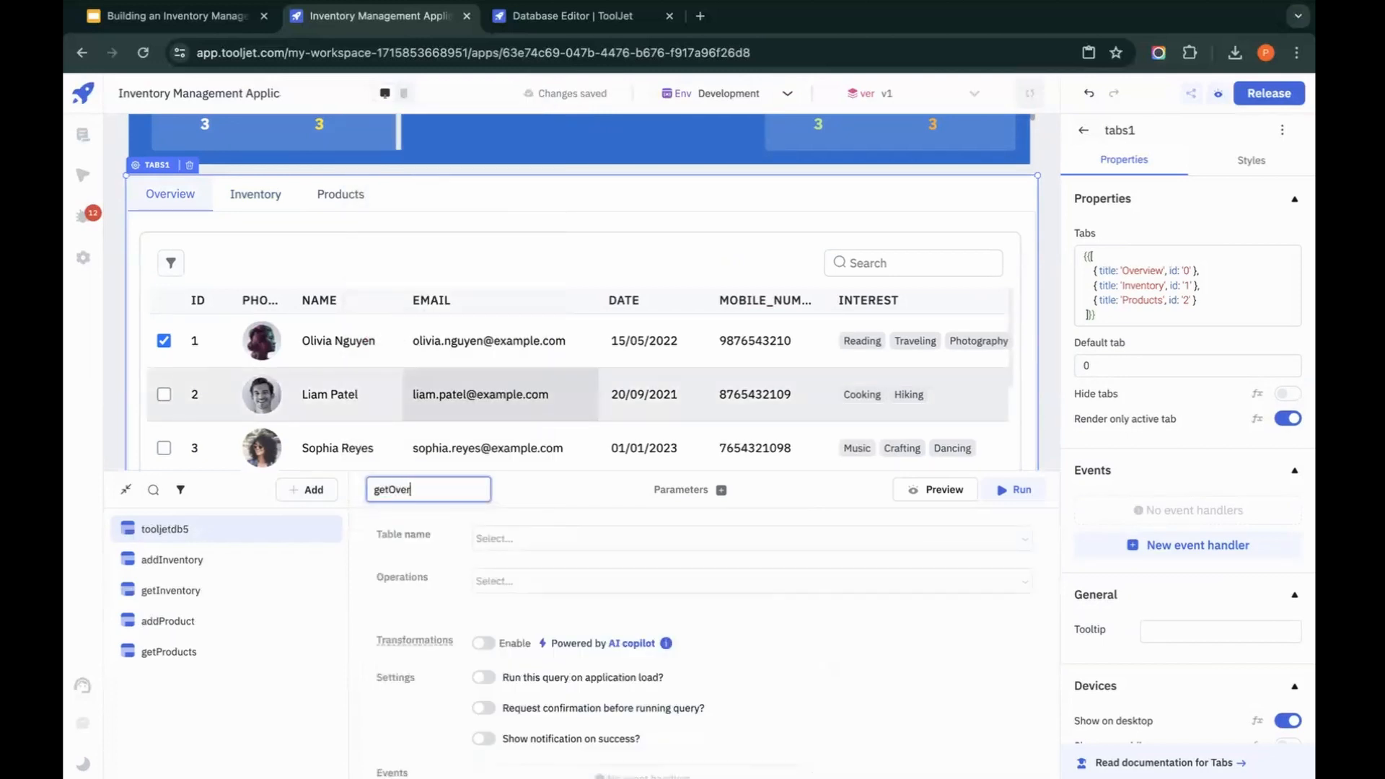
text(view)
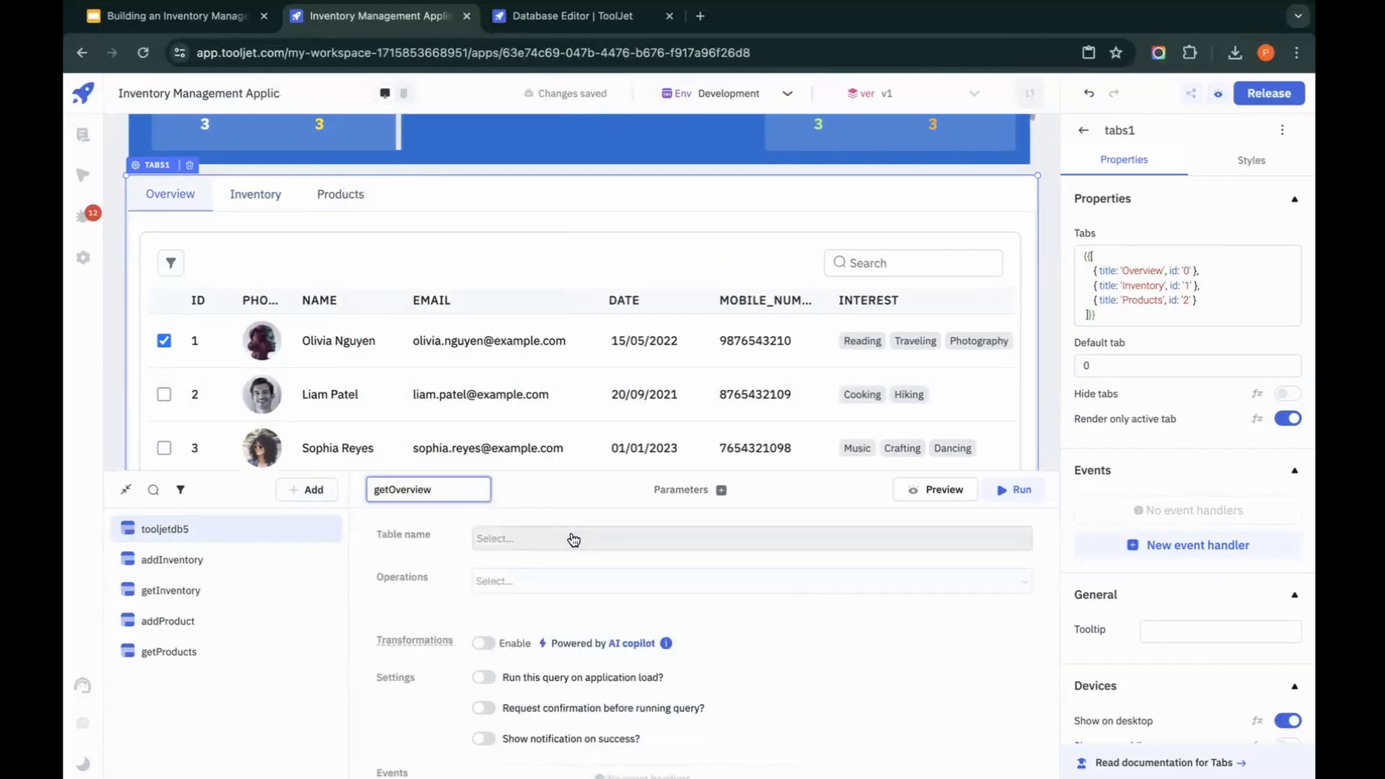
Step: Set getOverview to the Join tables operation, with inventory as the selected table and product as the joining table
click(570, 539)
click(520, 368)
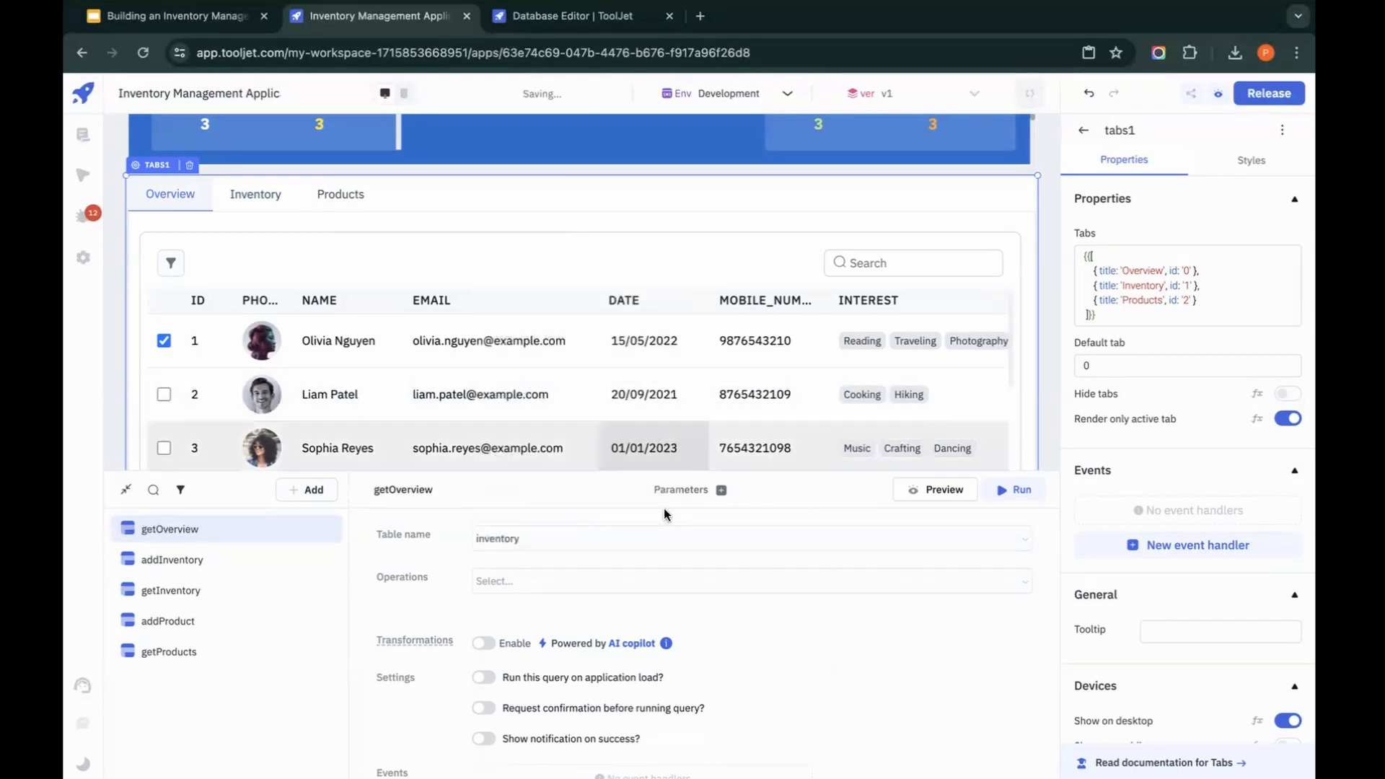
click(720, 581)
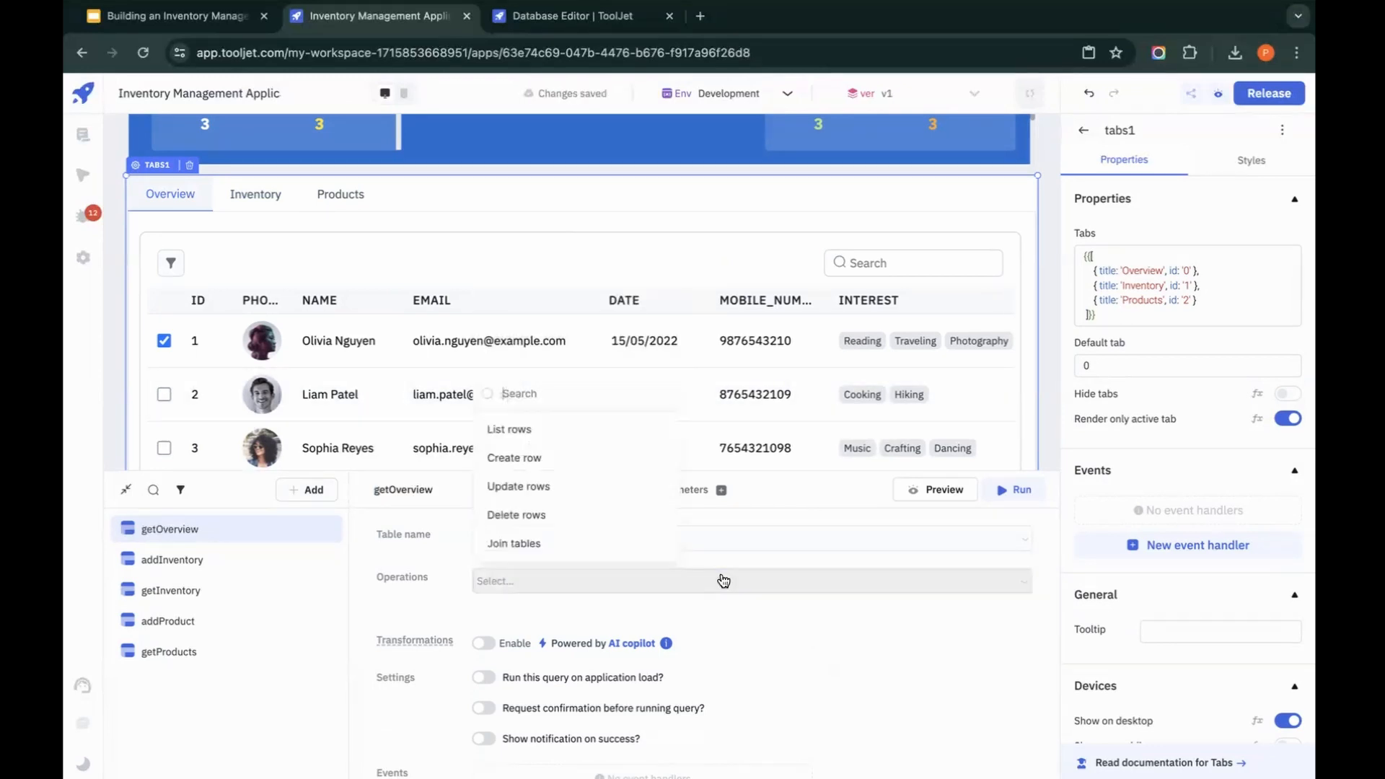
click(573, 545)
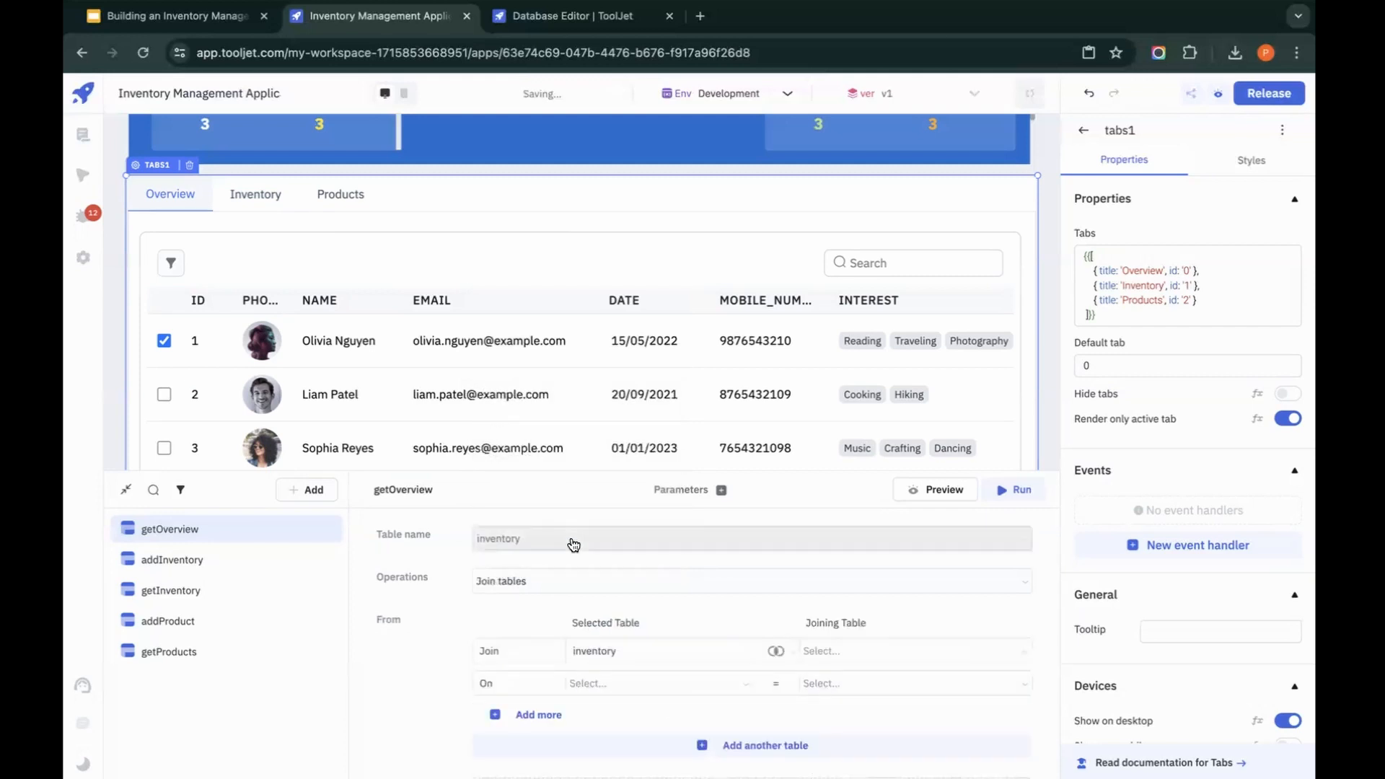
click(838, 657)
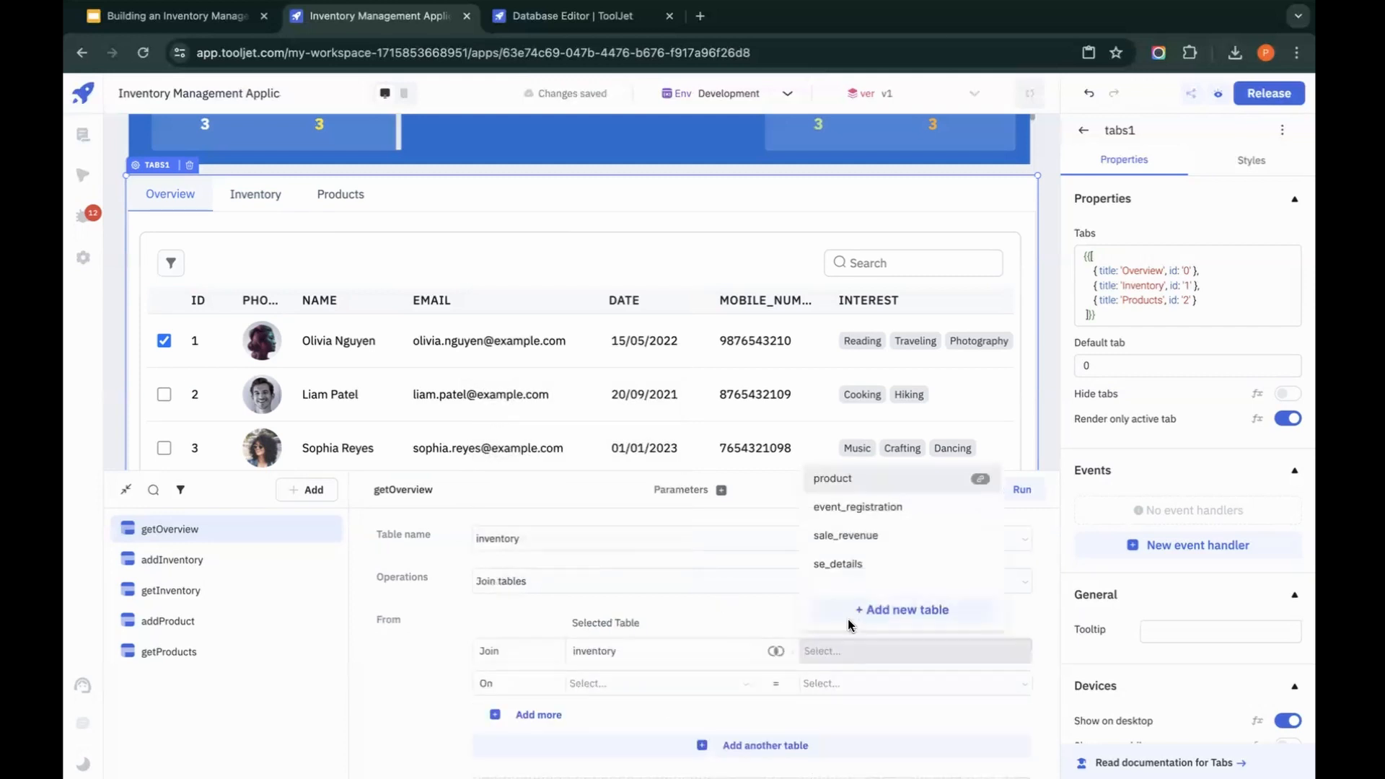
click(831, 481)
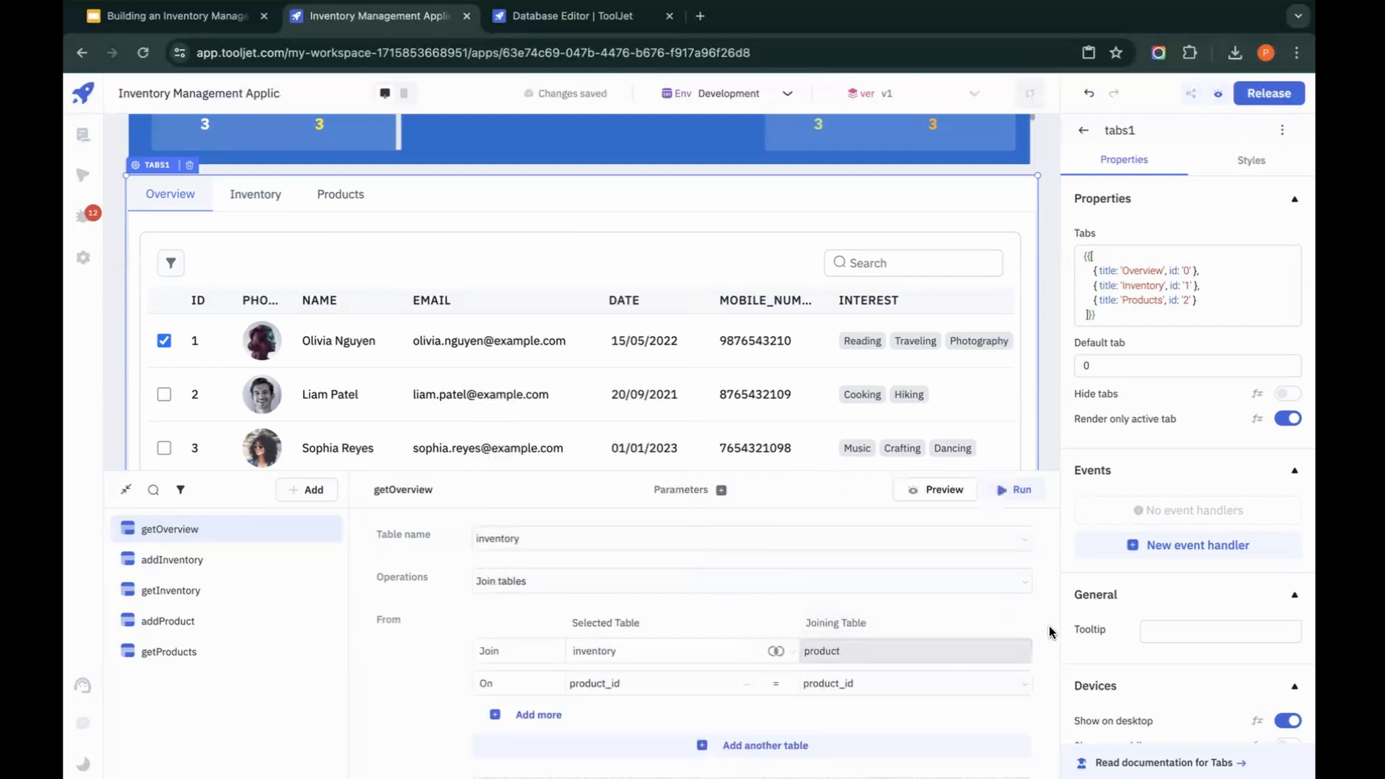
Step: Exclude product_id from the inventory columns selected in getOverview, keeping all product columns selected
scroll(1048, 630, down, 1)
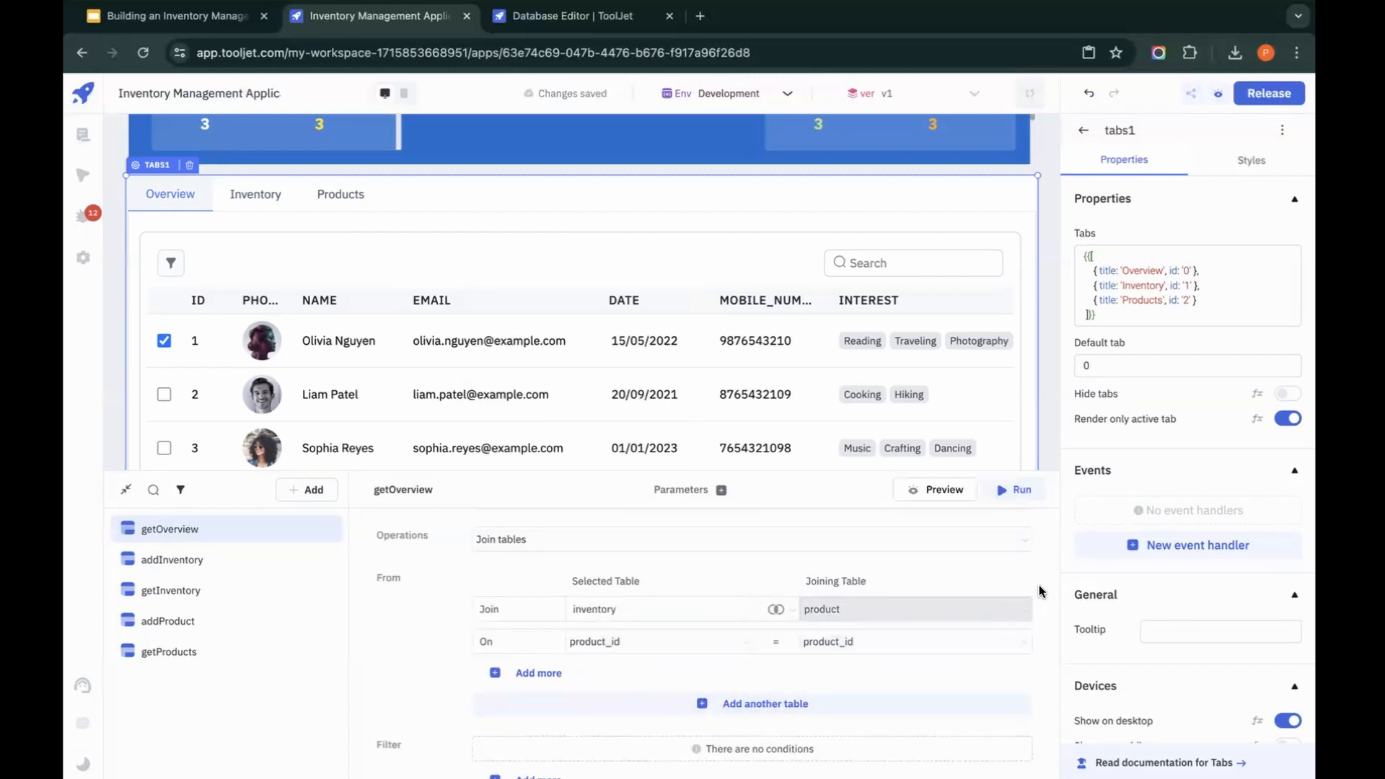
scroll(1042, 592, down, 1)
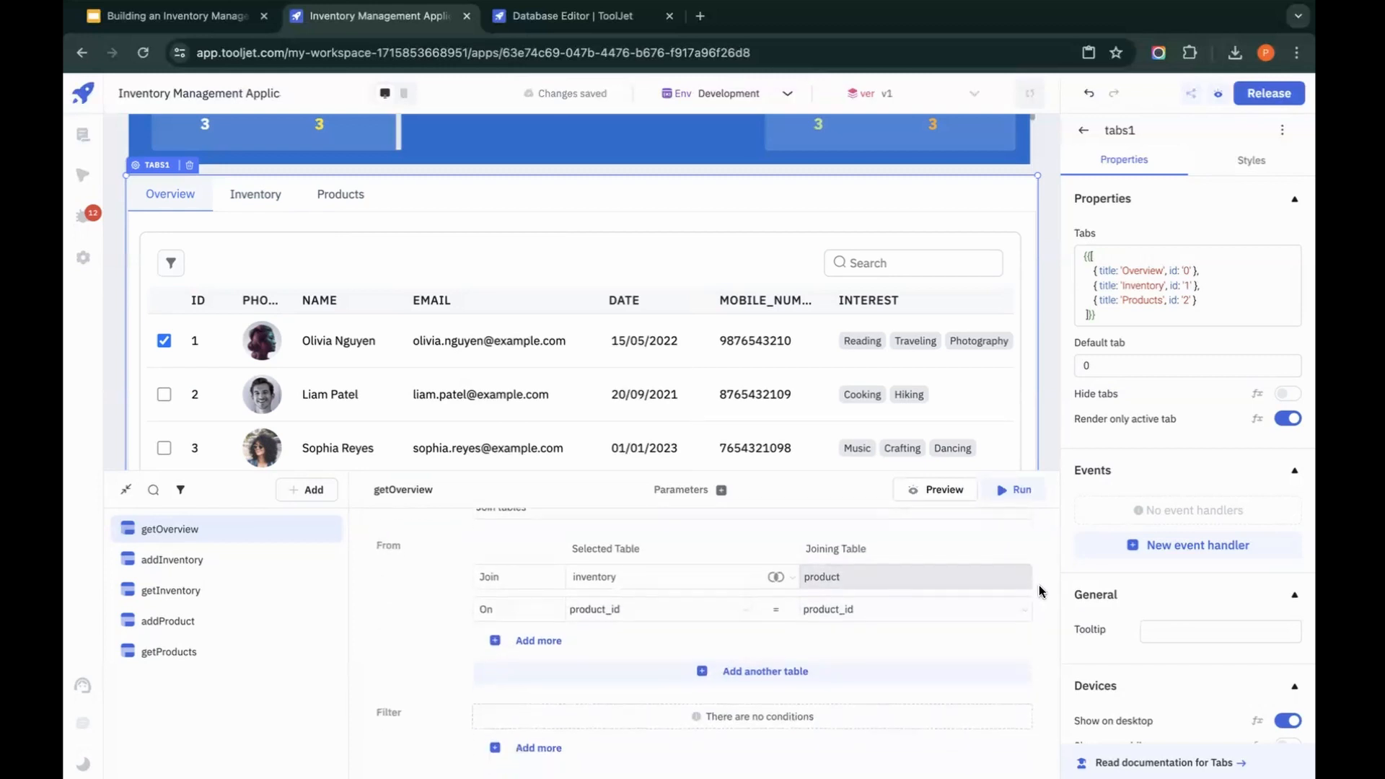
scroll(1001, 633, down, 7)
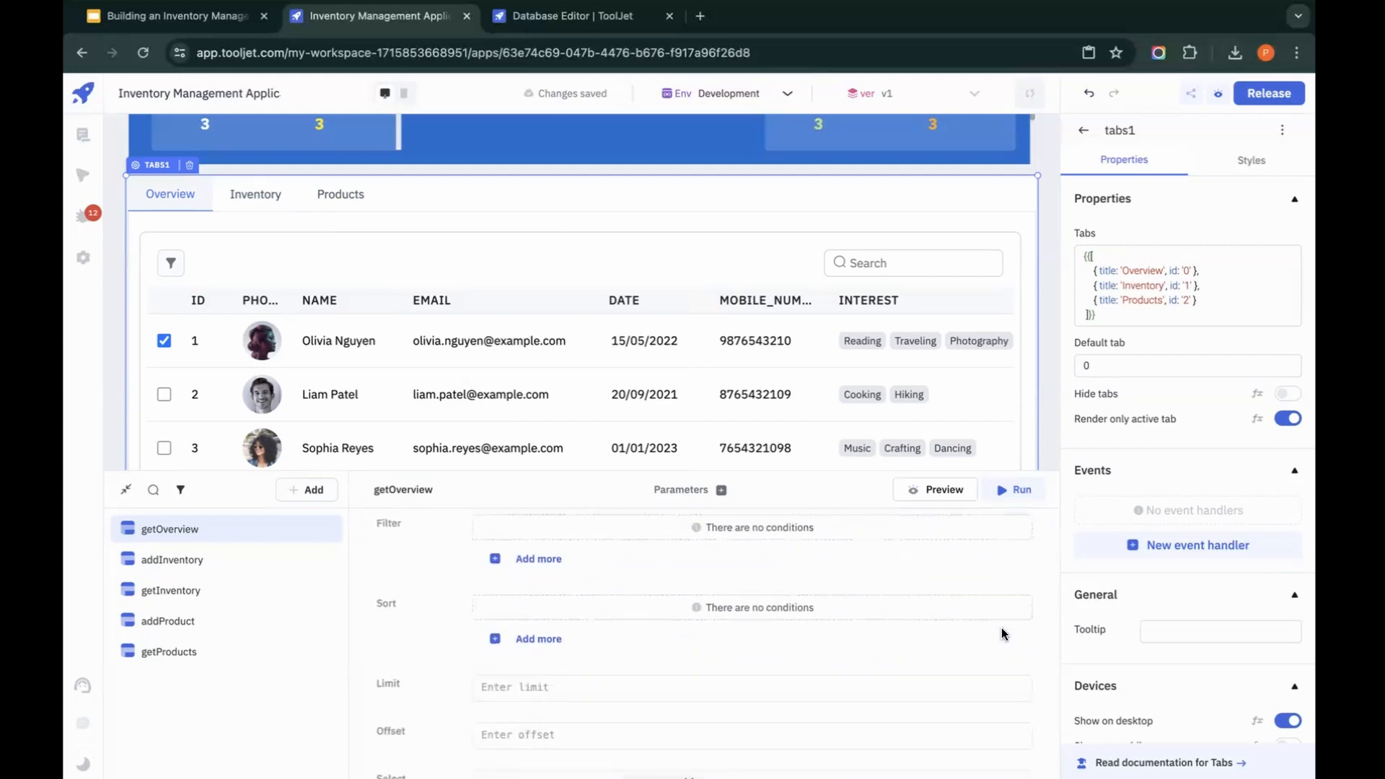
scroll(1002, 627, down, 3)
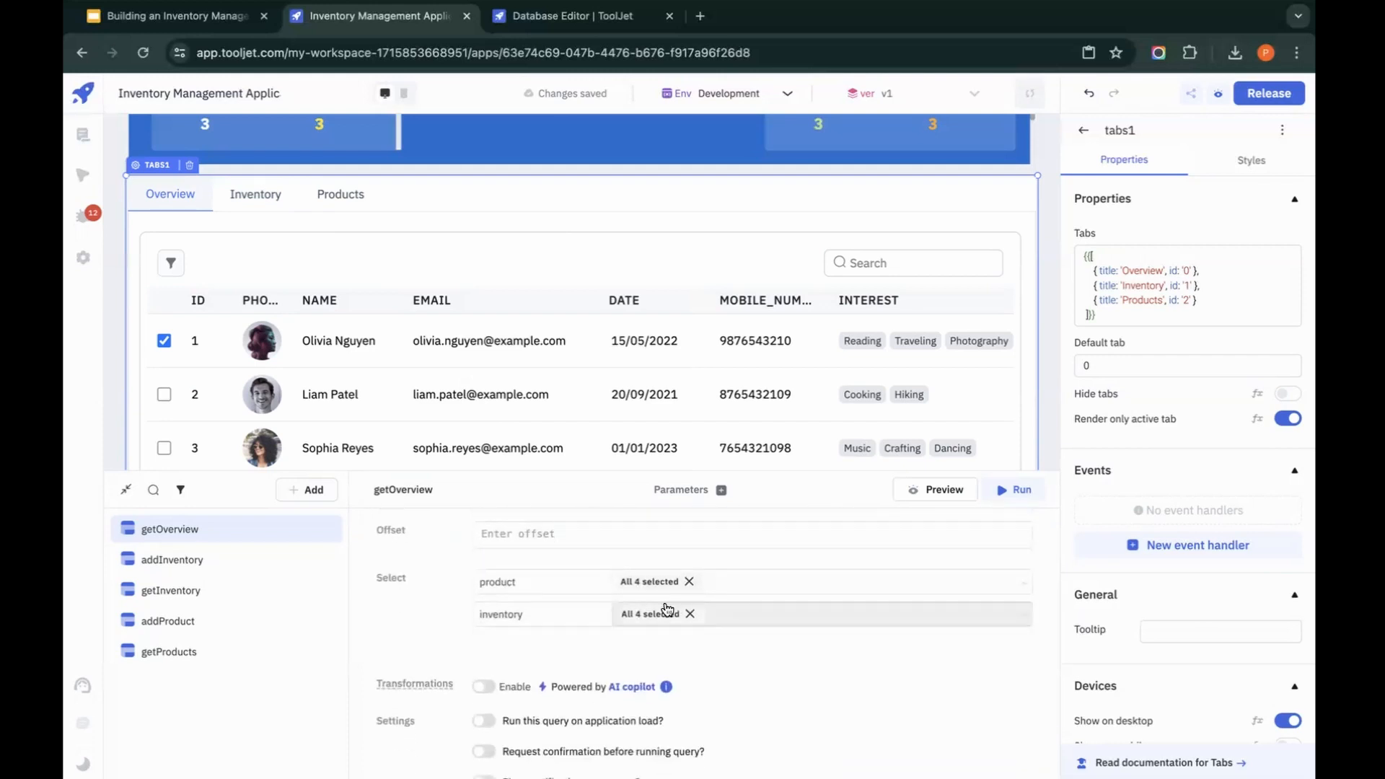
click(633, 621)
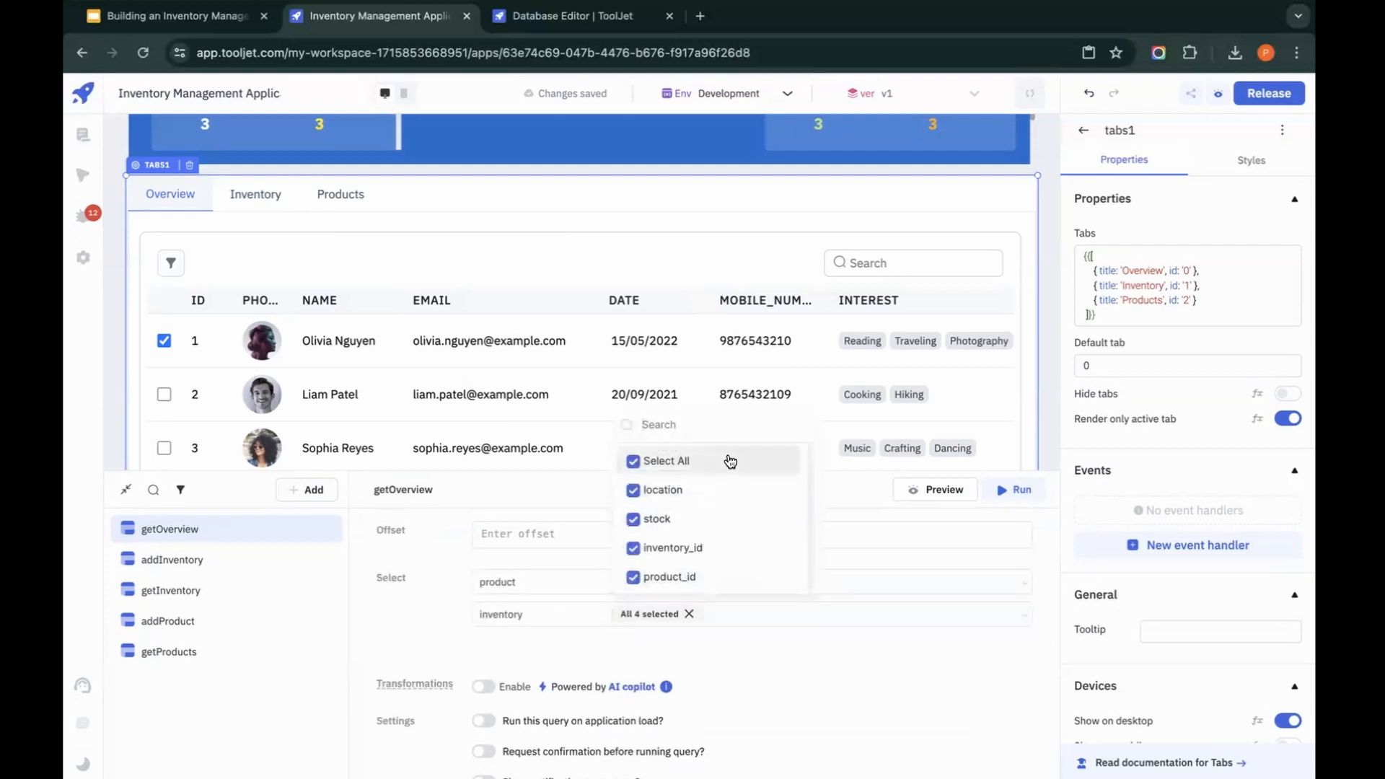
click(671, 577)
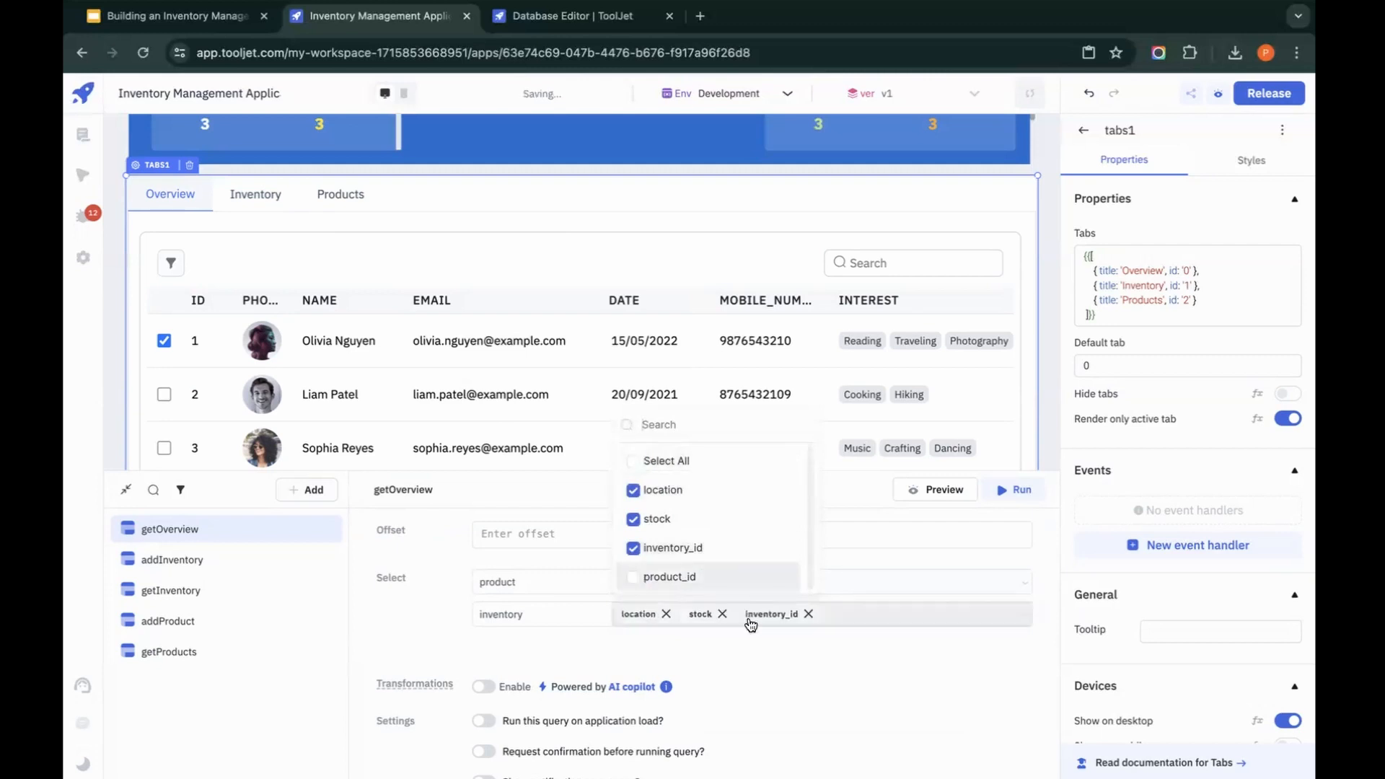
click(752, 658)
click(650, 582)
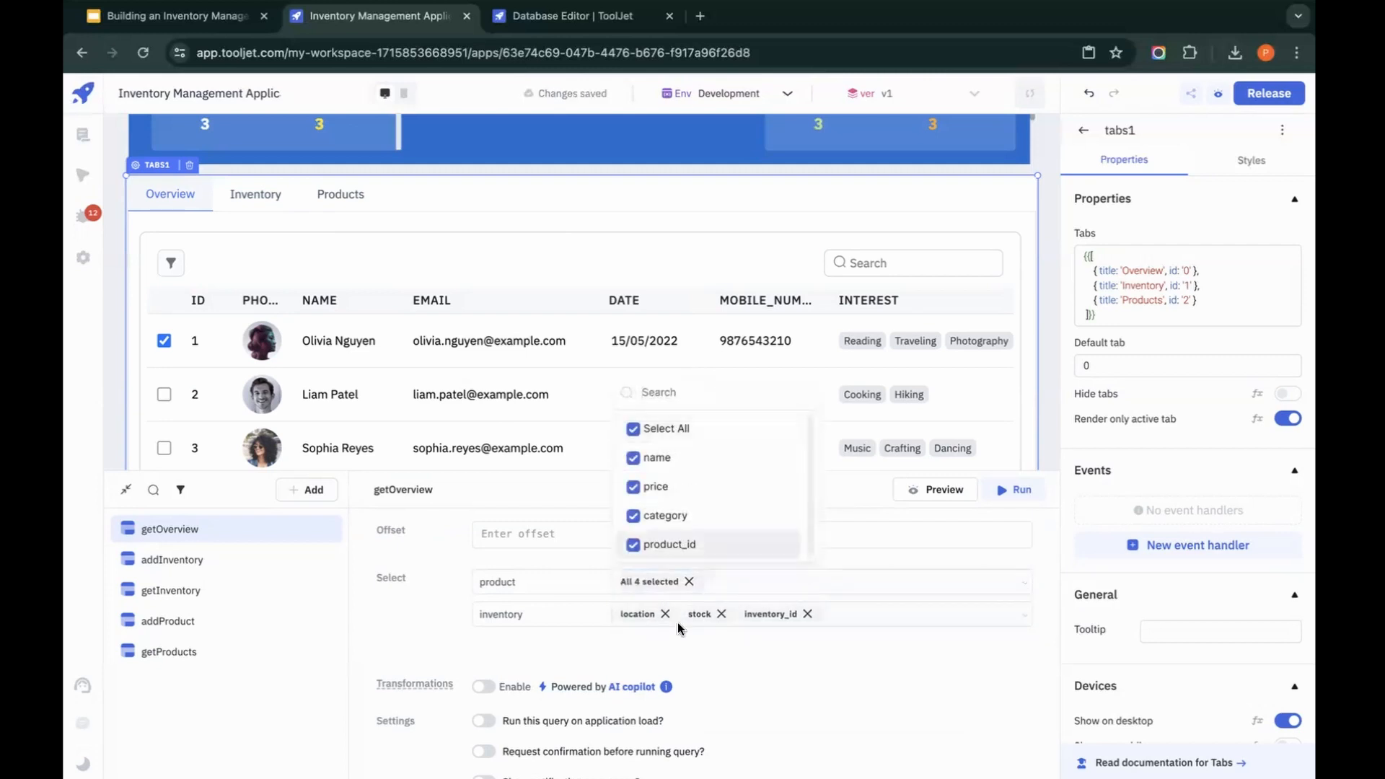
click(898, 738)
Step: Enable getOverview to run on application load
scroll(897, 738, down, 2)
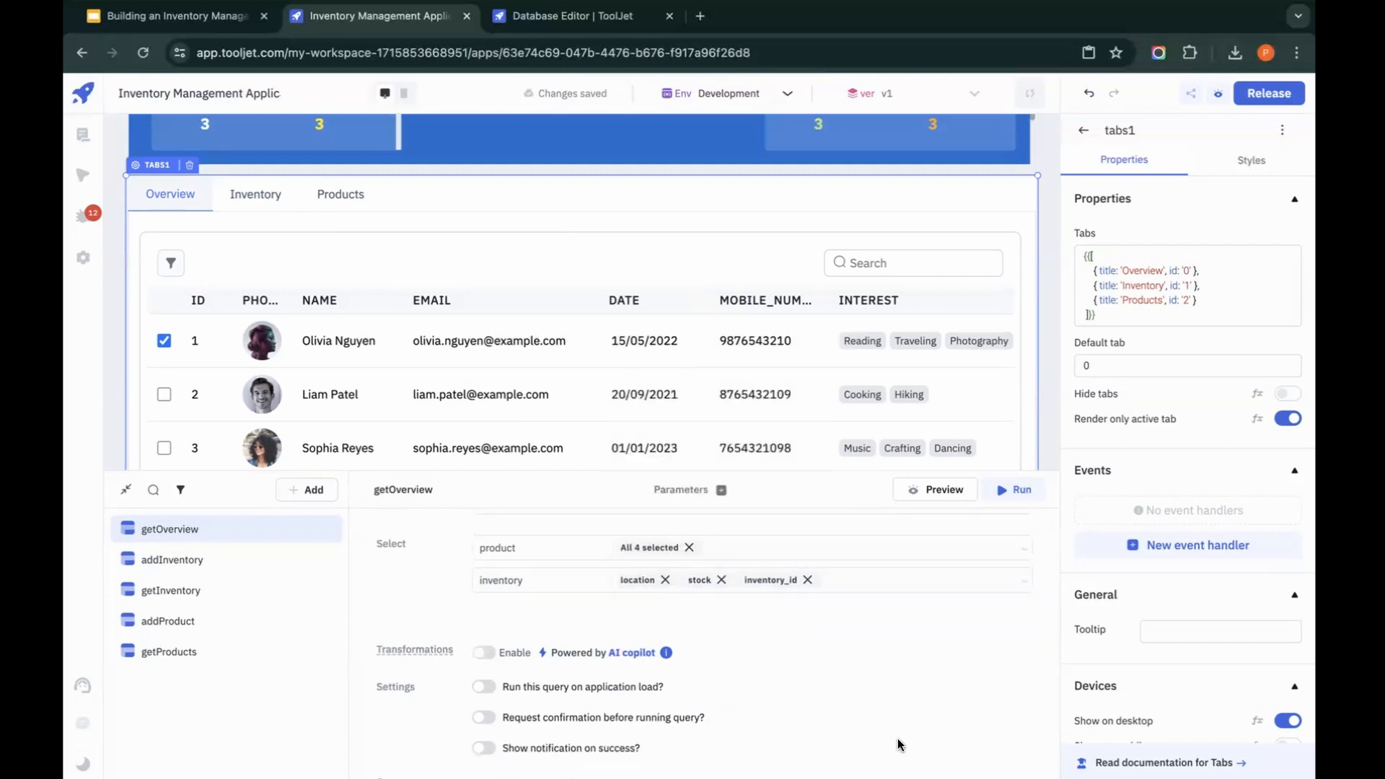
scroll(897, 738, down, 2)
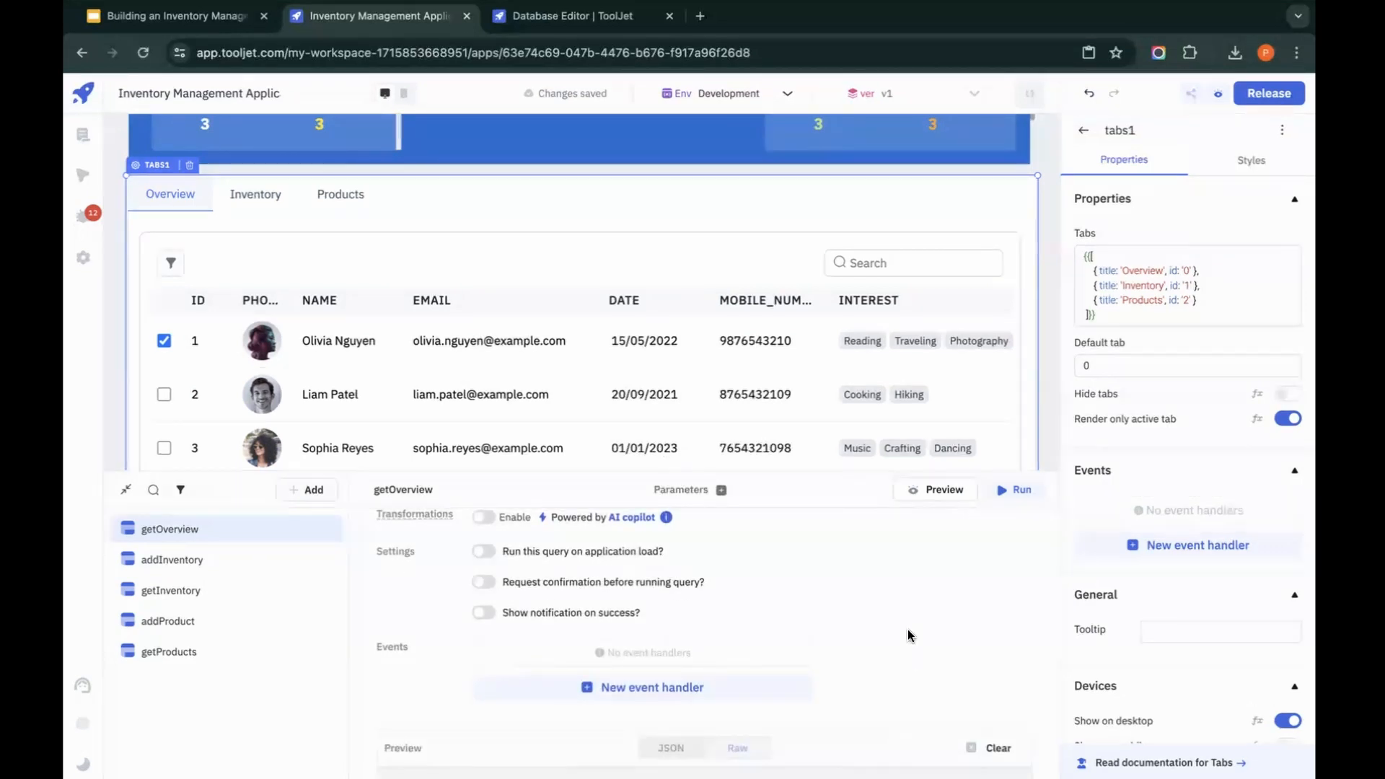
click(485, 551)
Step: Enable the getInventory and getProducts queries to run on application load
click(173, 590)
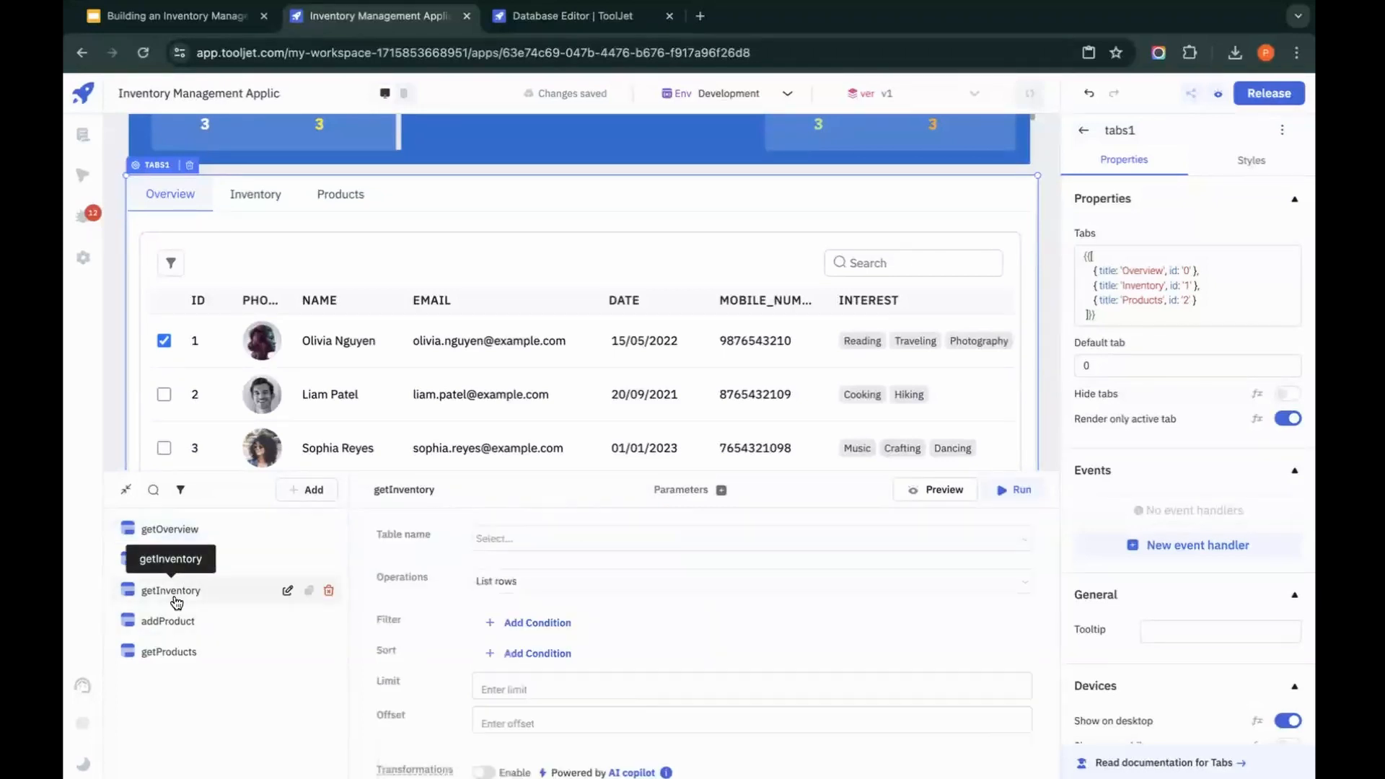
scroll(602, 625, down, 6)
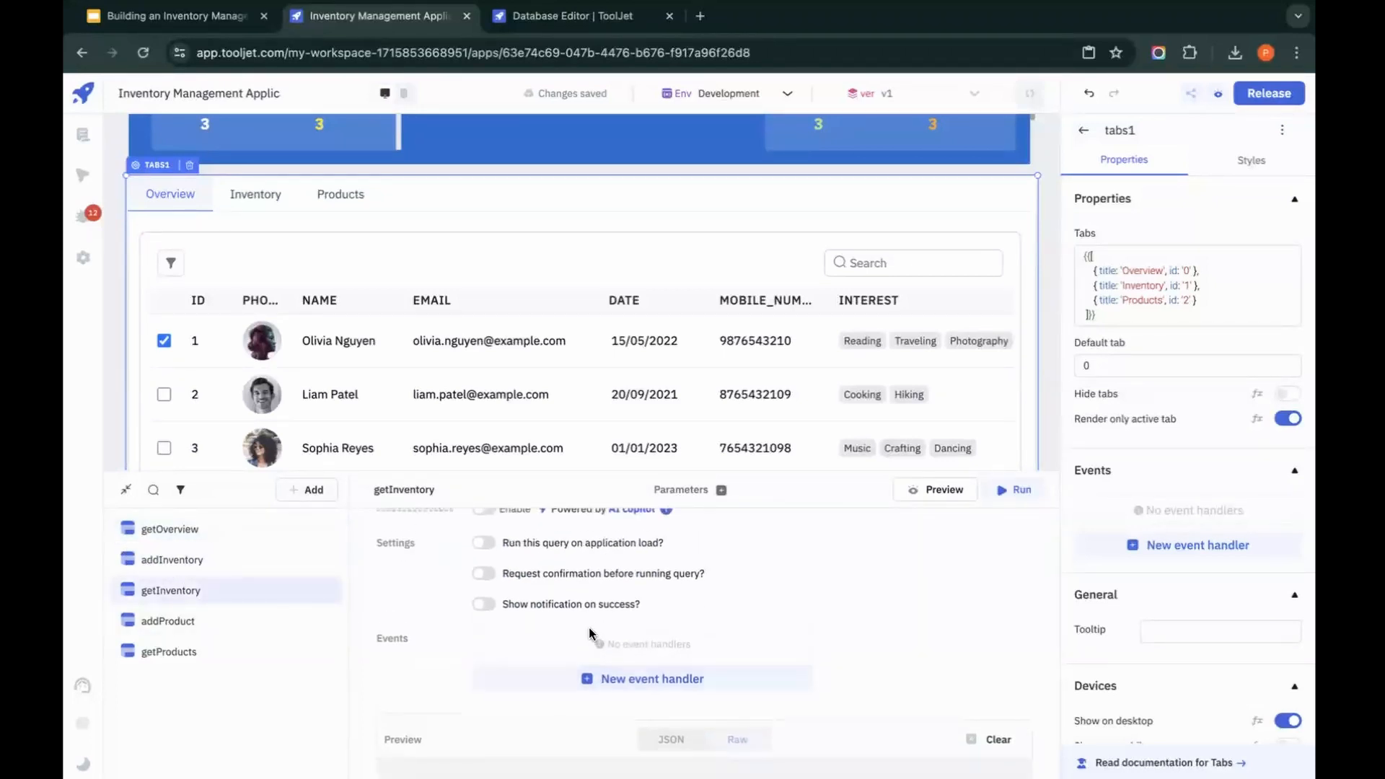
click(484, 549)
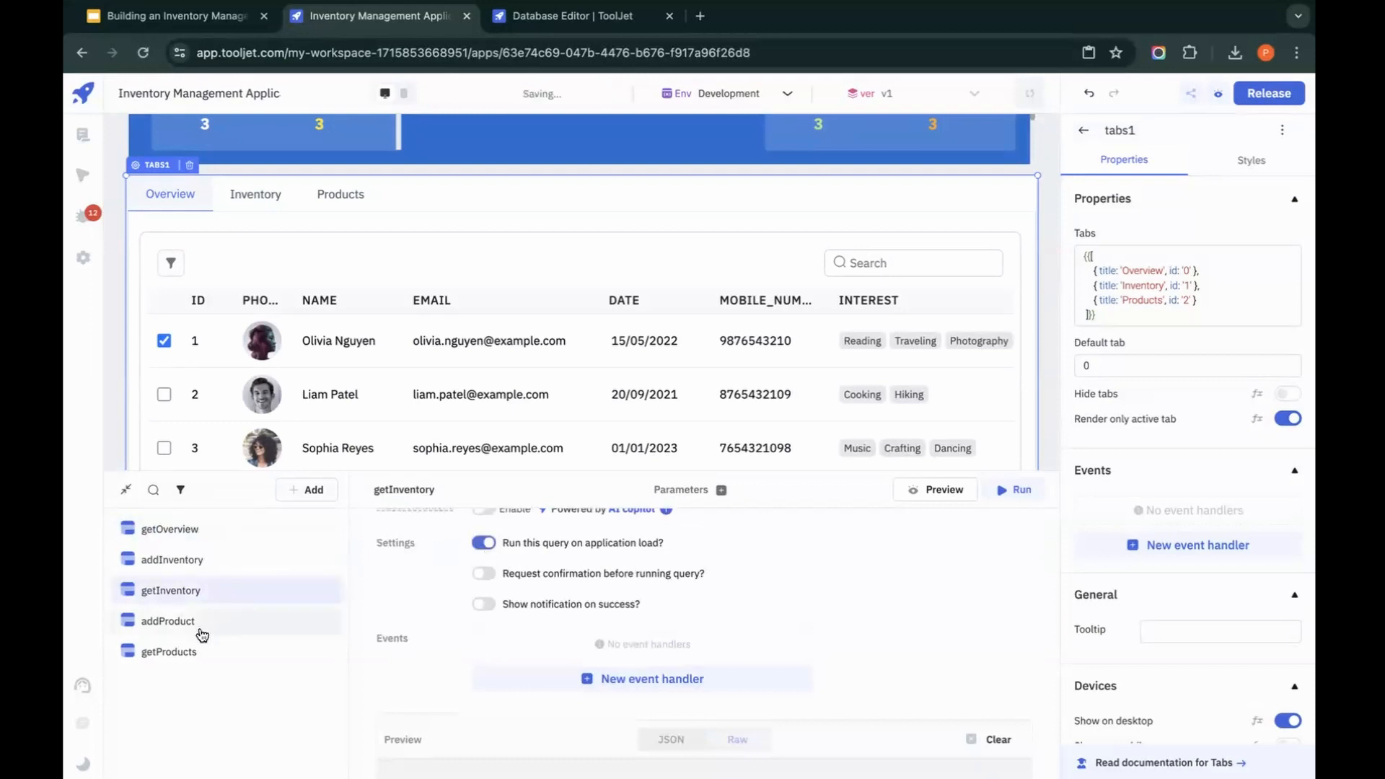
click(170, 653)
scroll(491, 613, down, 3)
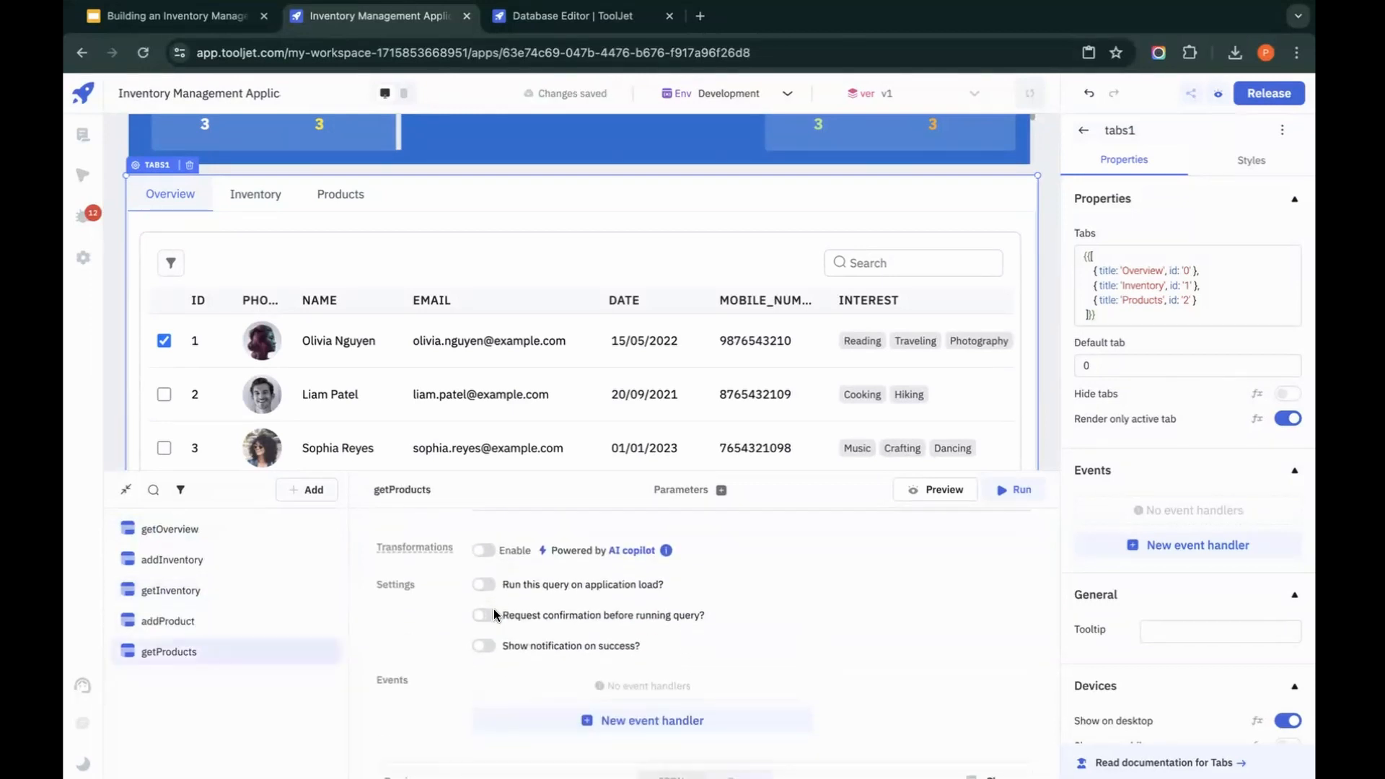
click(486, 573)
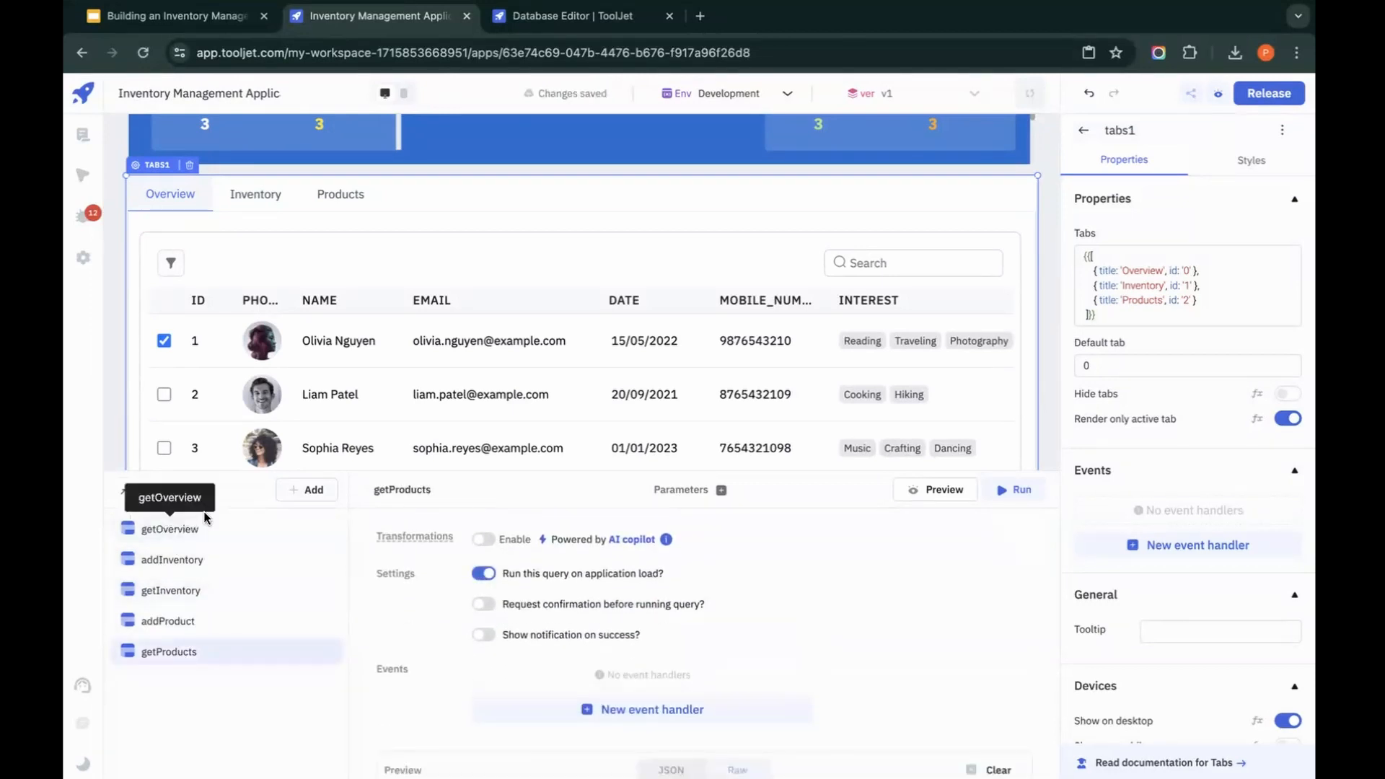
Step: Preview the getOverview query and expand its result in the JSON output
click(177, 528)
click(945, 490)
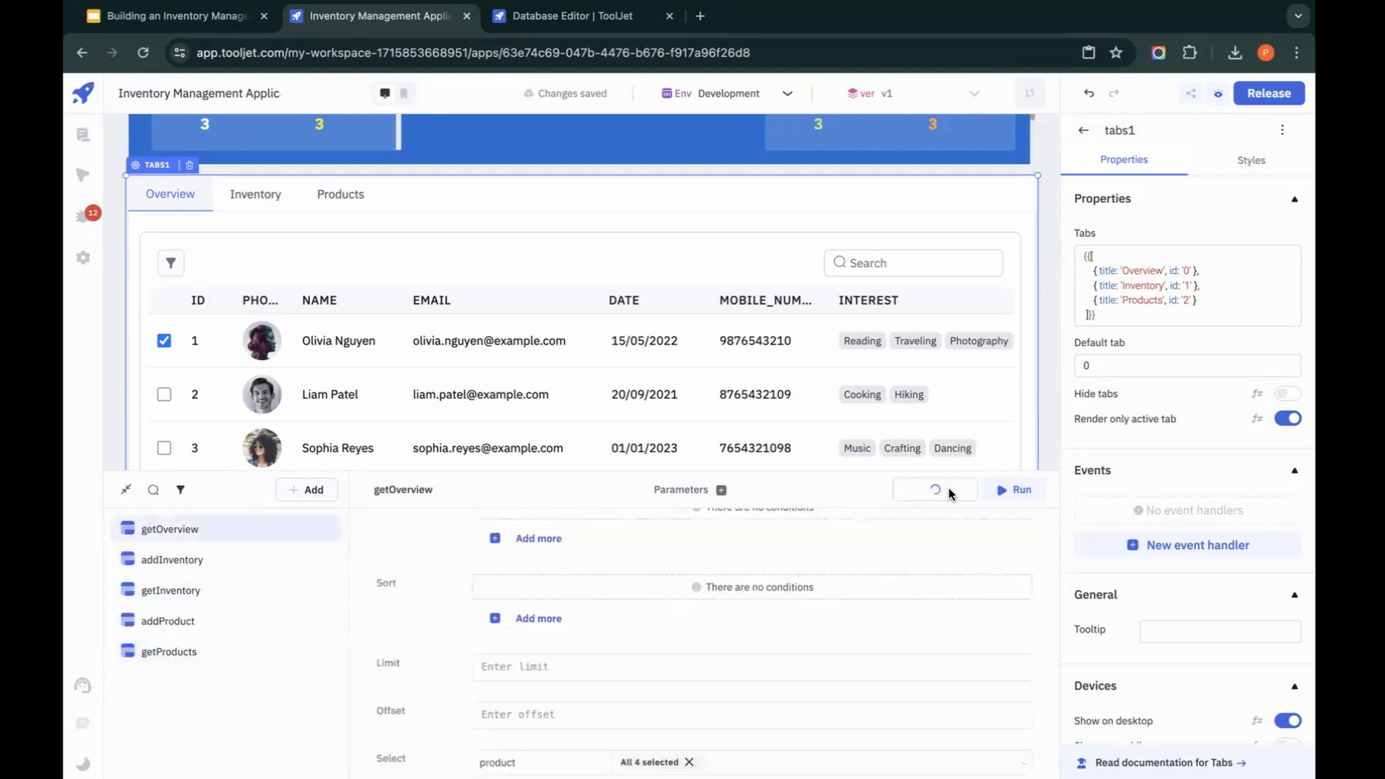
scroll(786, 696, down, 1)
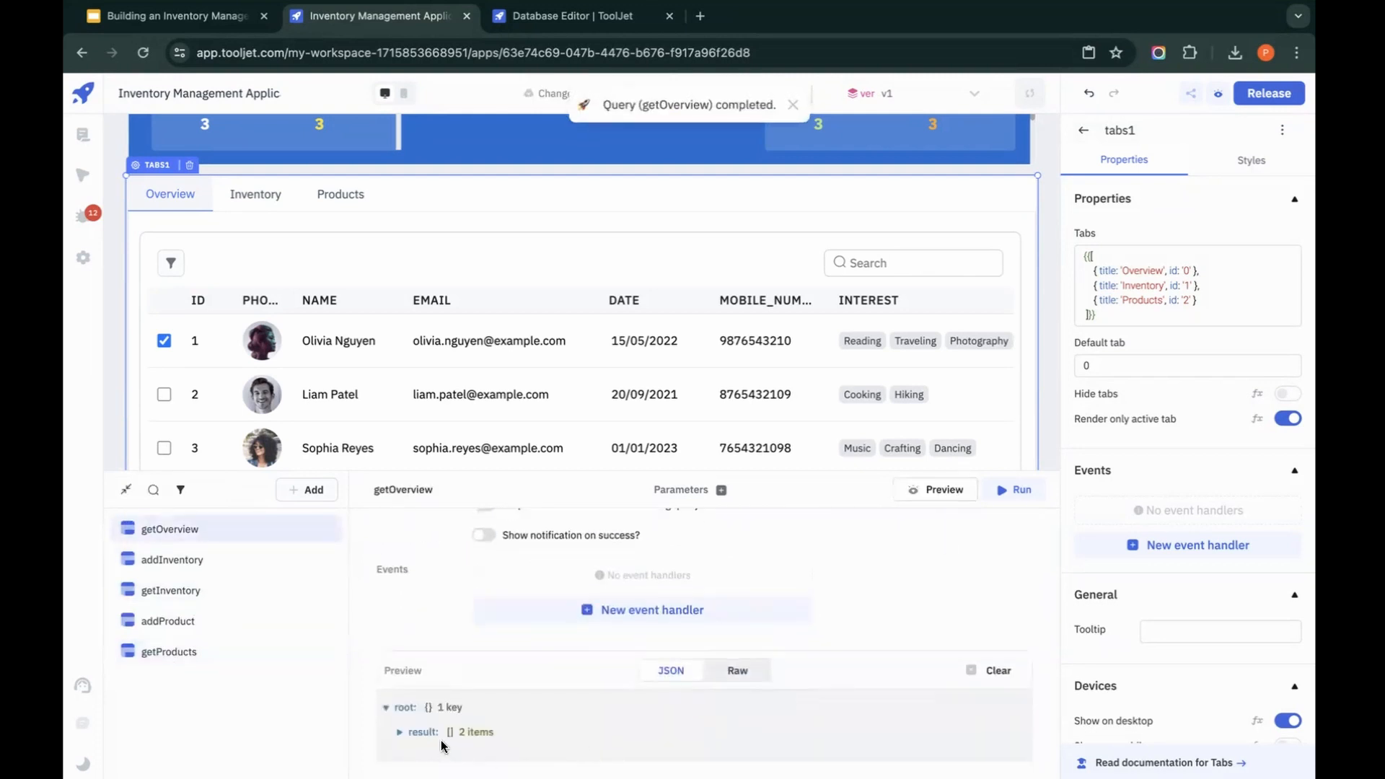
click(400, 731)
scroll(453, 733, down, 2)
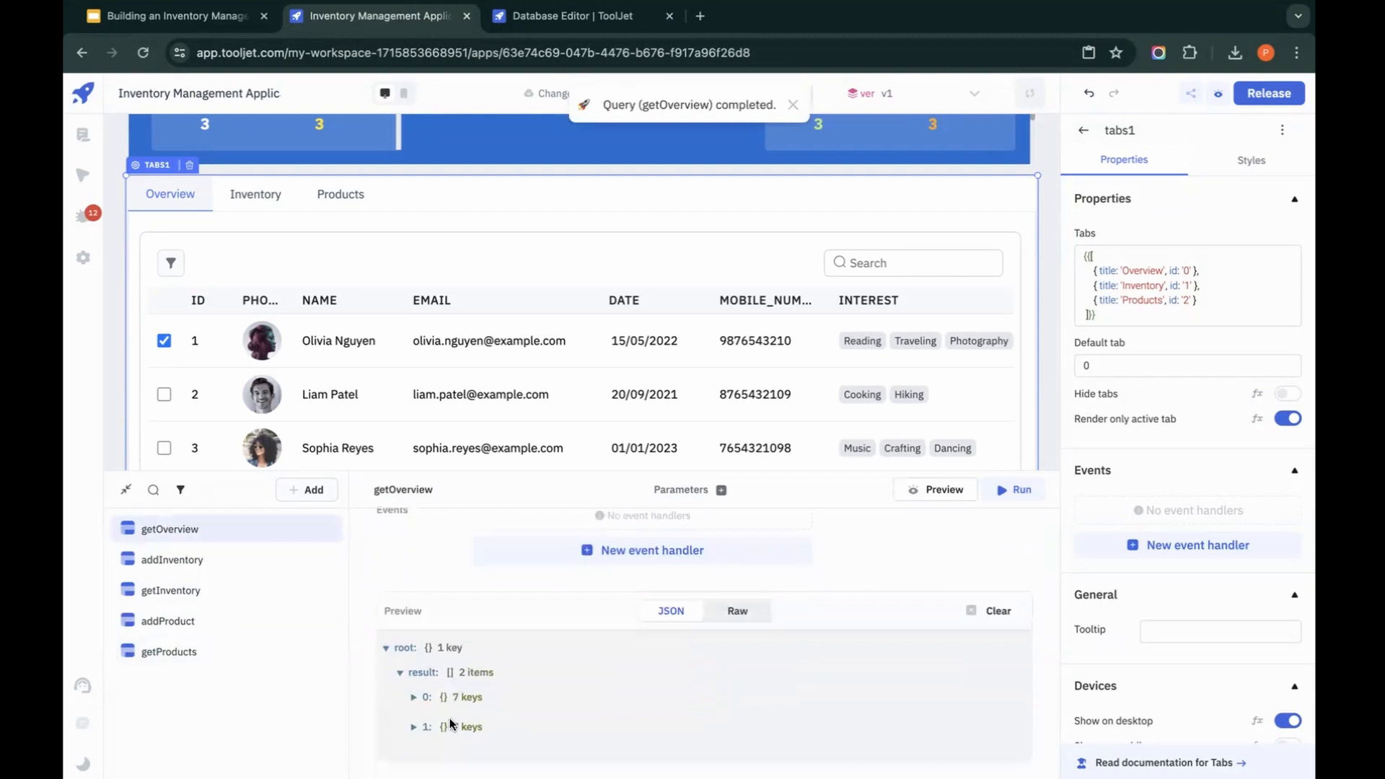
Step: Set the Overview table's data to {{queries.getOverview.data.result}} and run the getOverview query
click(590, 259)
click(1166, 278)
key(ctrl+a)
key(BackSpace)
text({{qu)
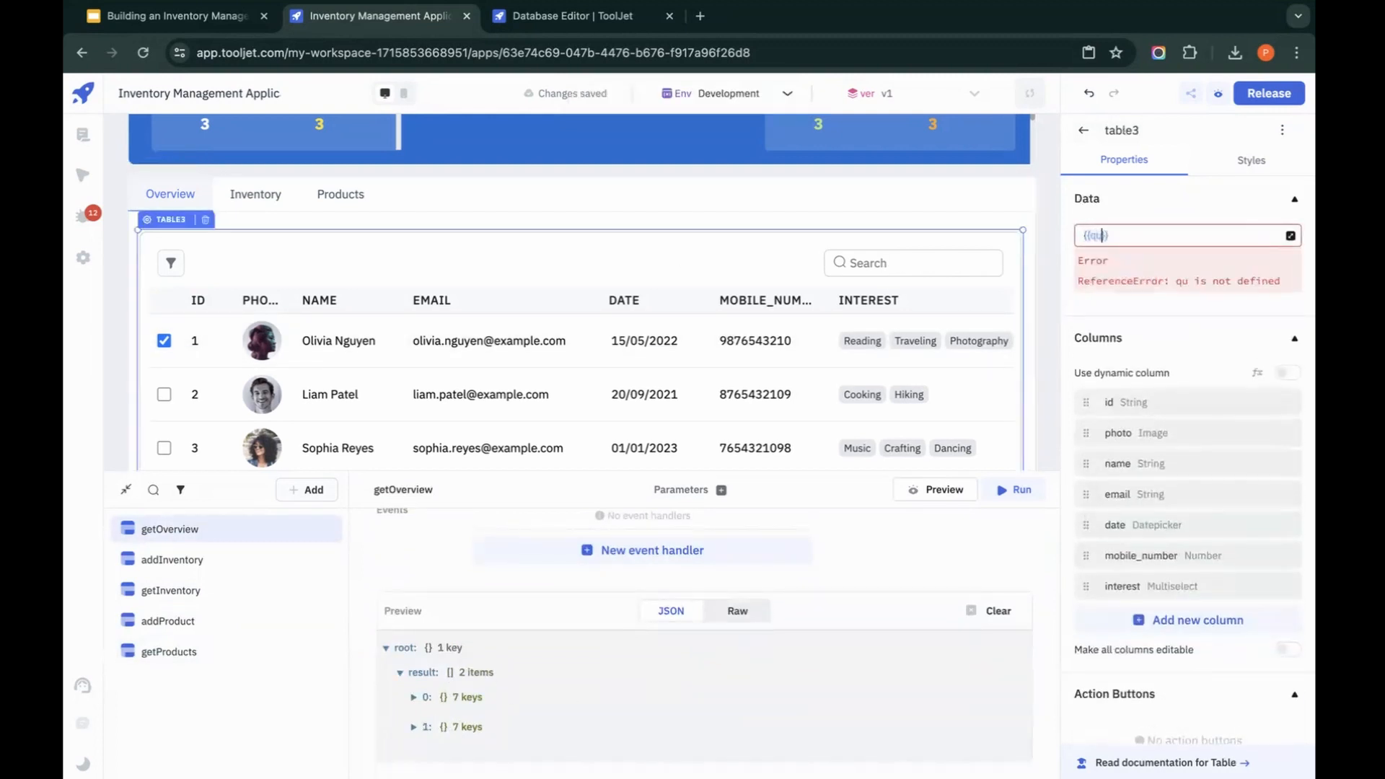
click(1208, 377)
text(.data.result)
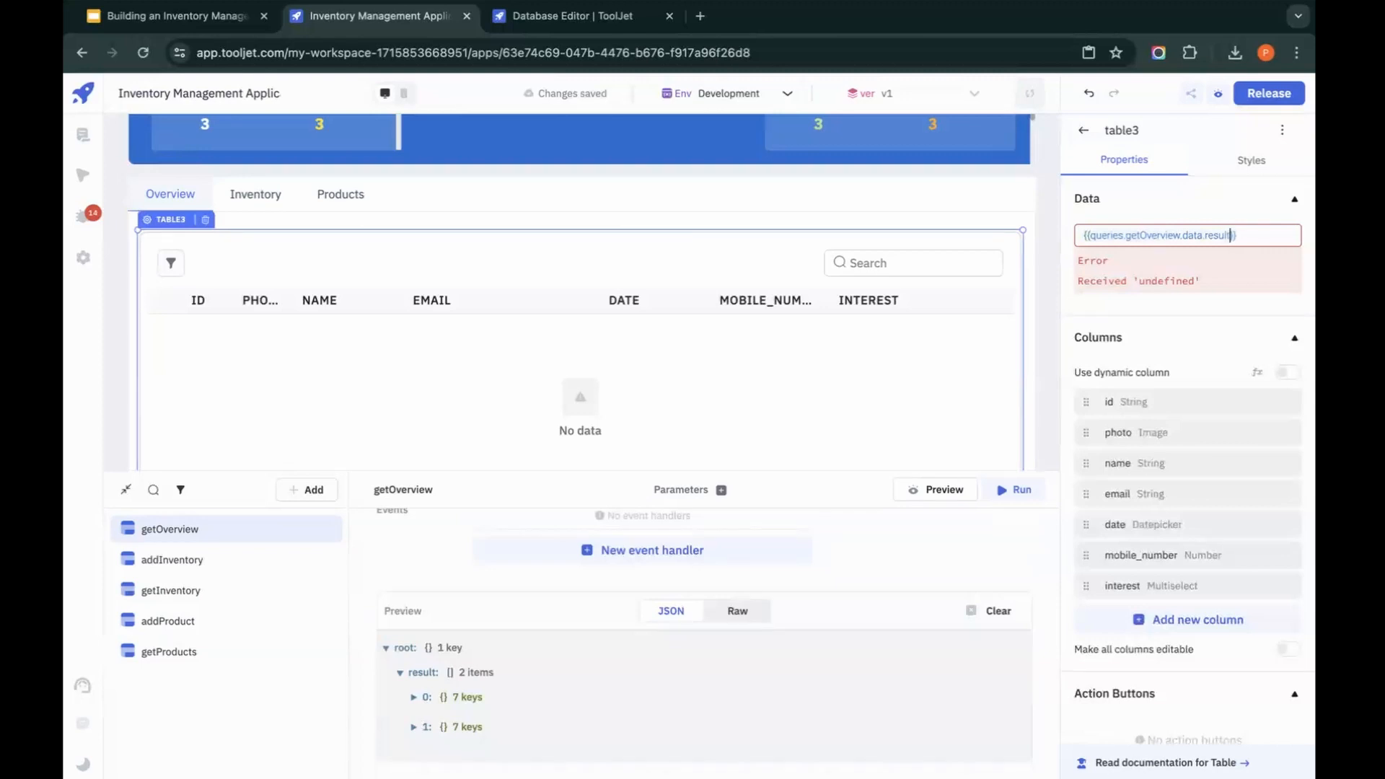
click(1002, 497)
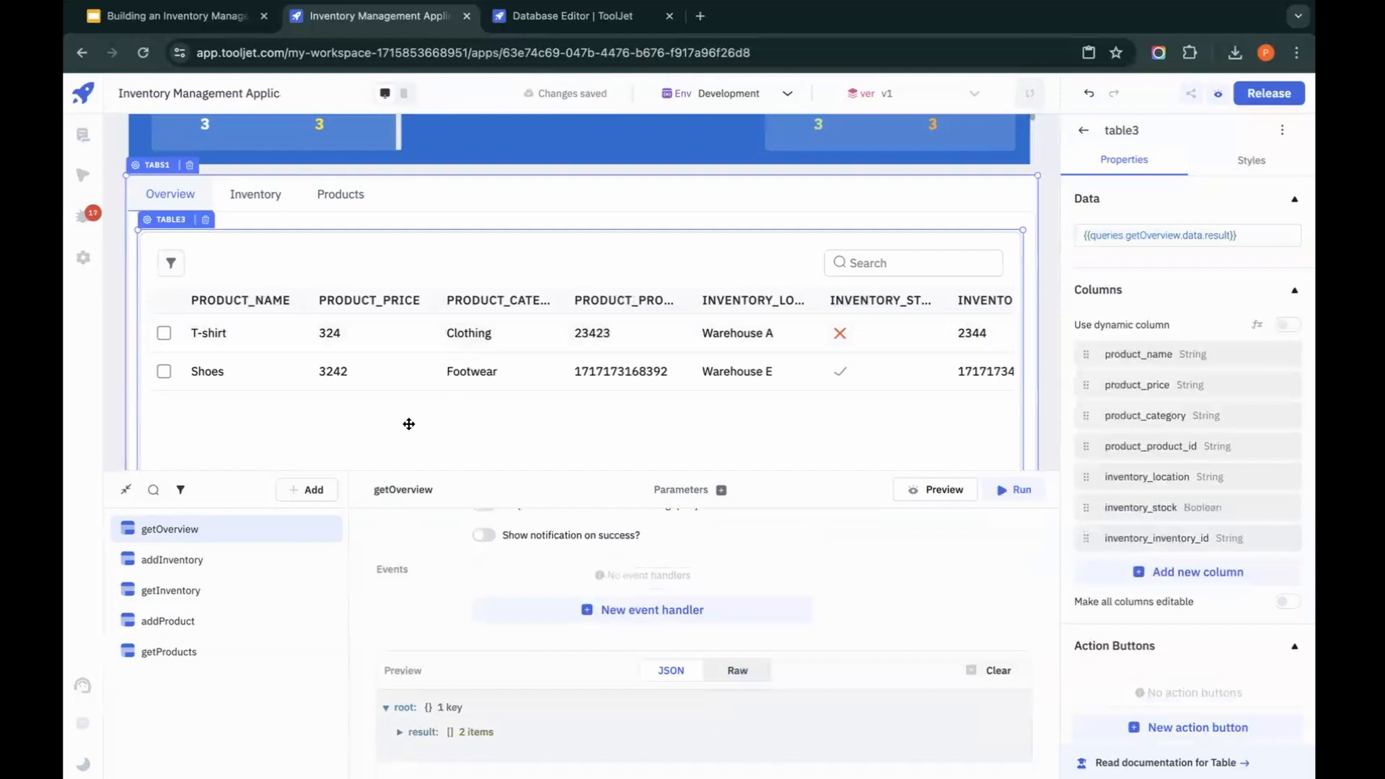
Step: Collapse the query panel and examine all columns of the Overview table
scroll(583, 395, right, 2)
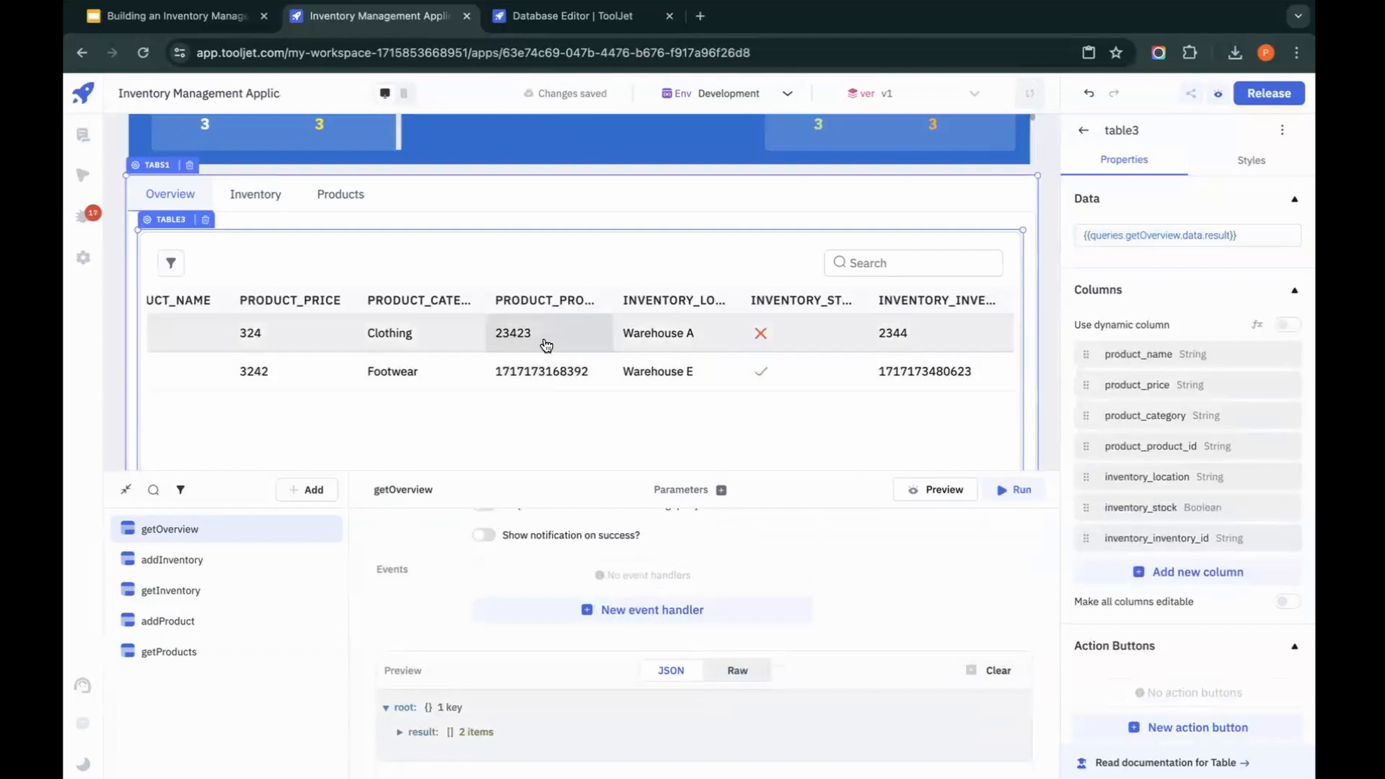
scroll(390, 387, left, 2)
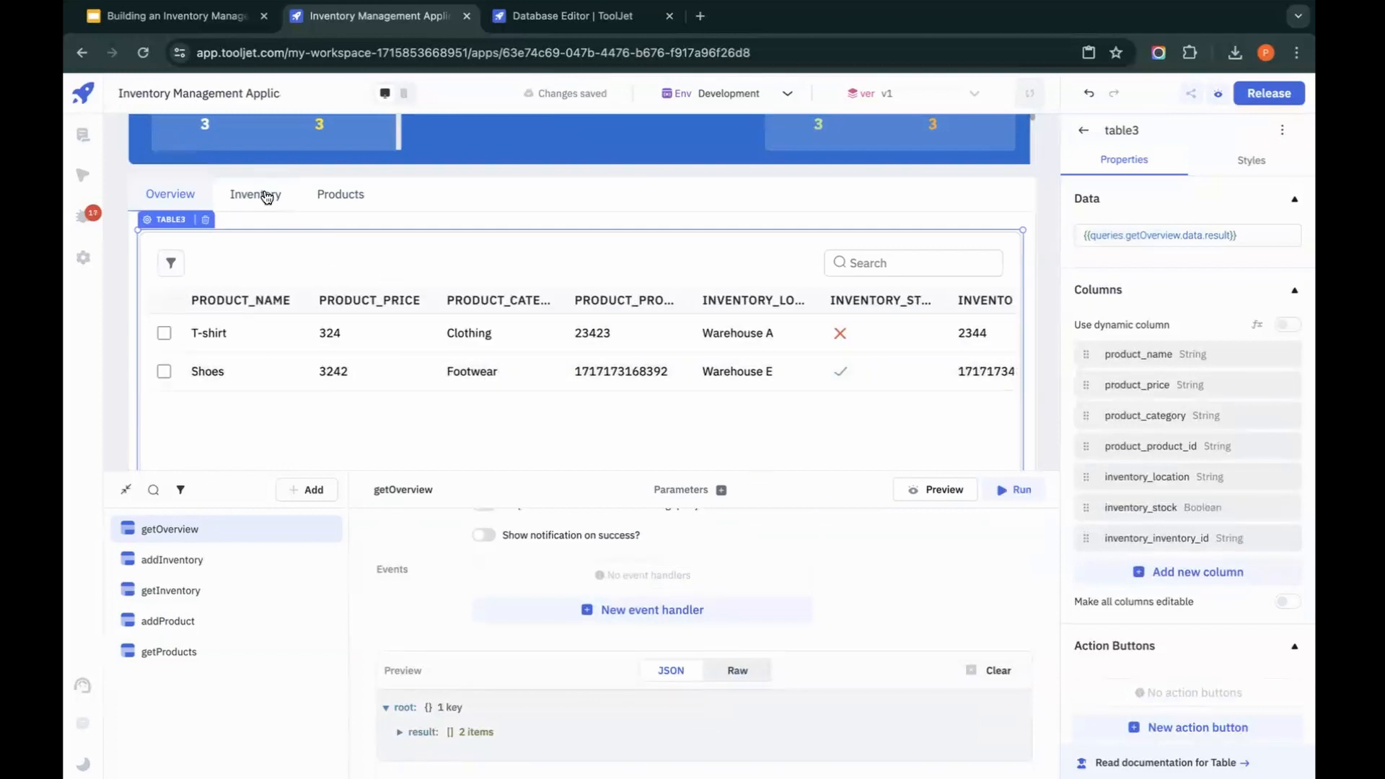
click(126, 490)
scroll(448, 443, up, 1)
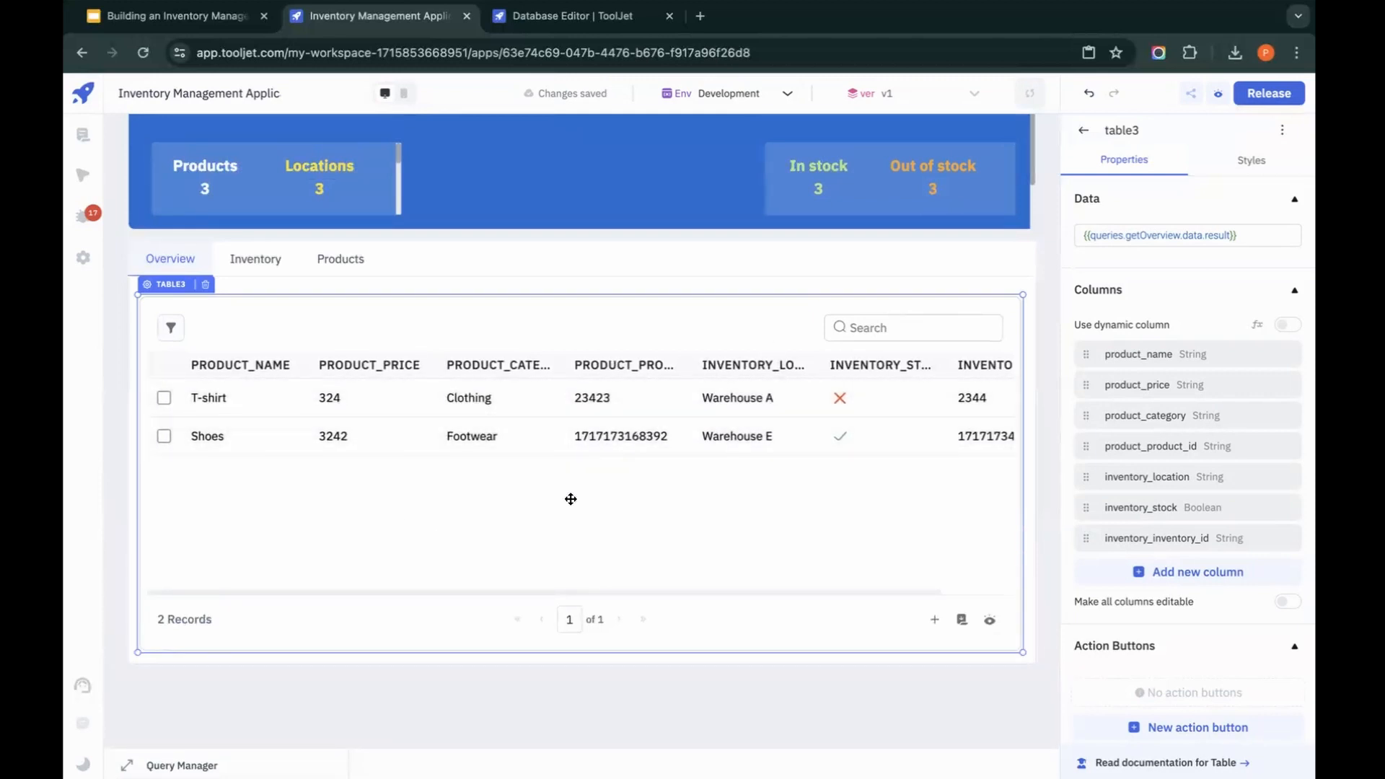
scroll(576, 505, right, 2)
scroll(576, 505, left, 2)
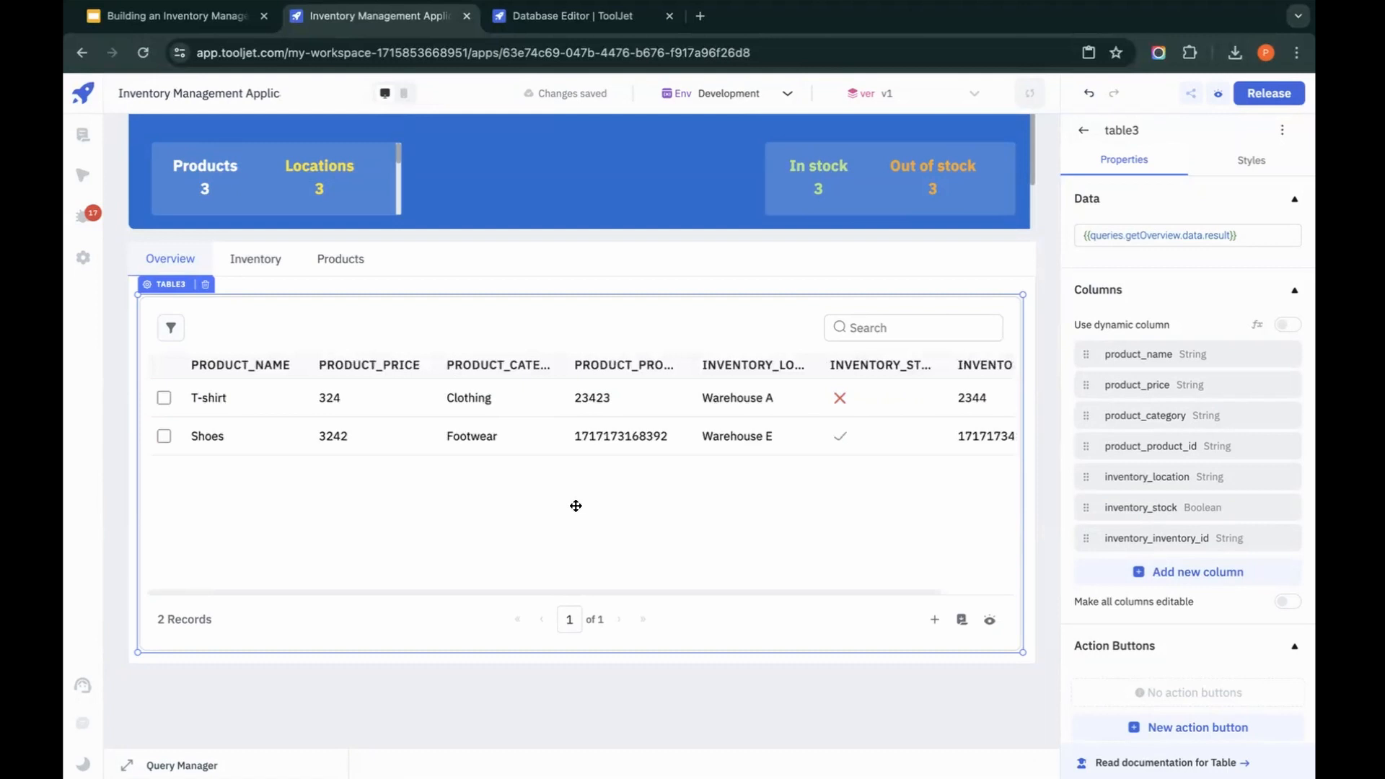
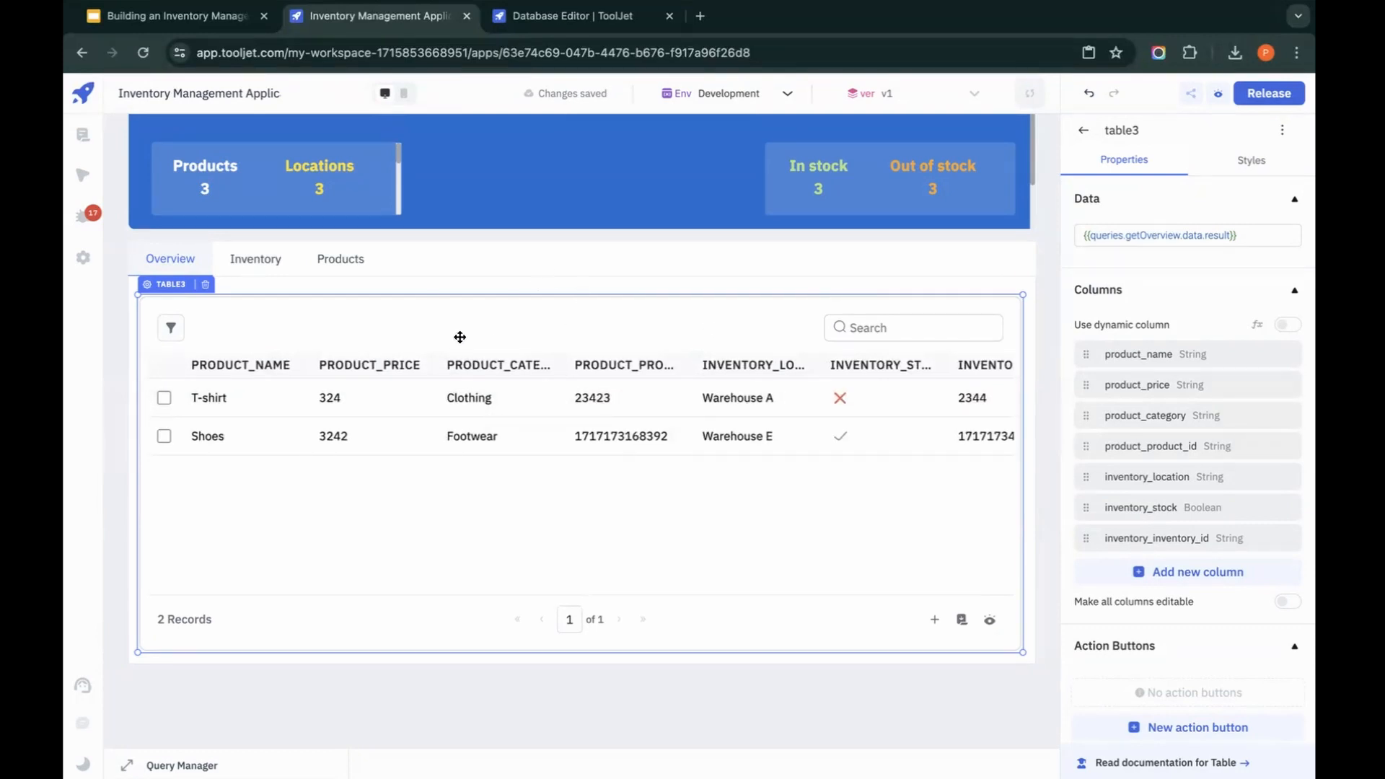
Step: Add a Run JavaScript code query and name it analytics
scroll(562, 285, down, 1)
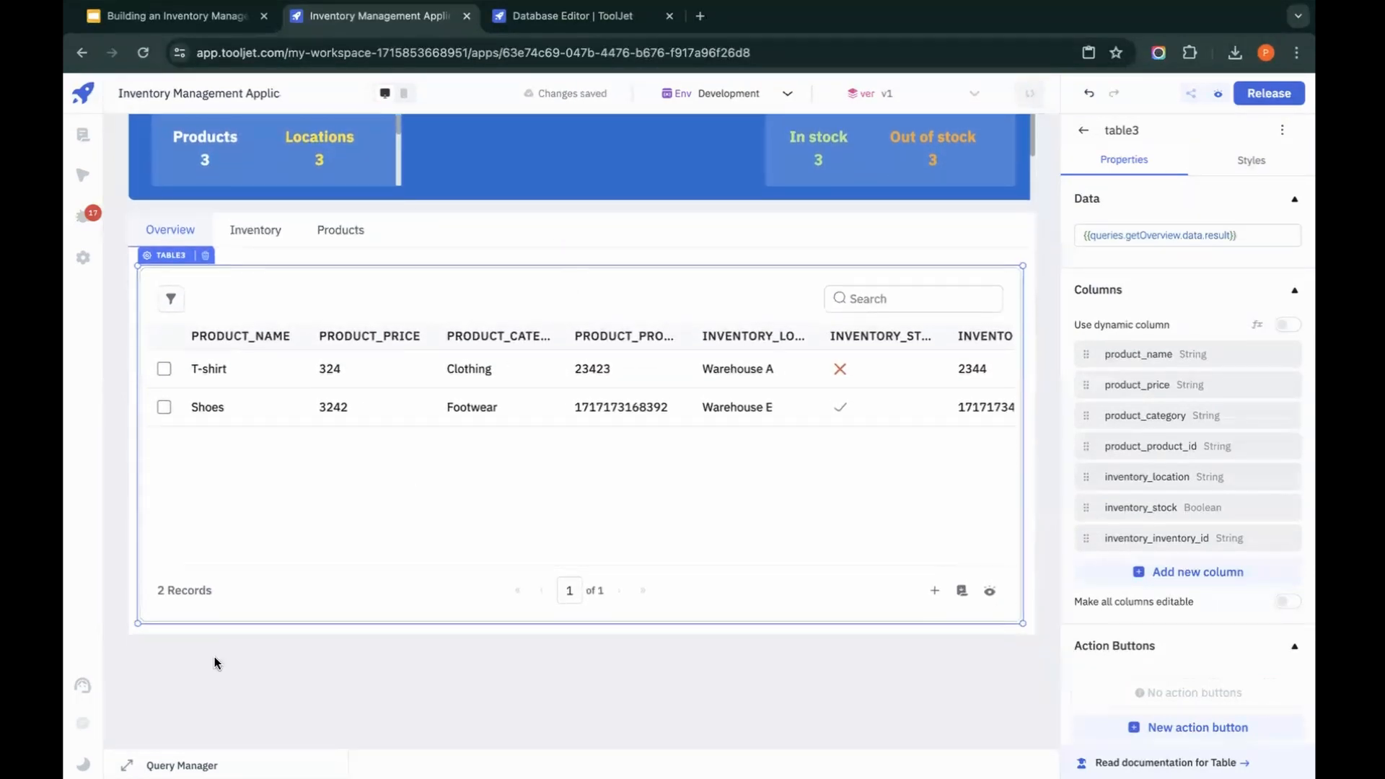
click(127, 766)
scroll(470, 241, up, 2)
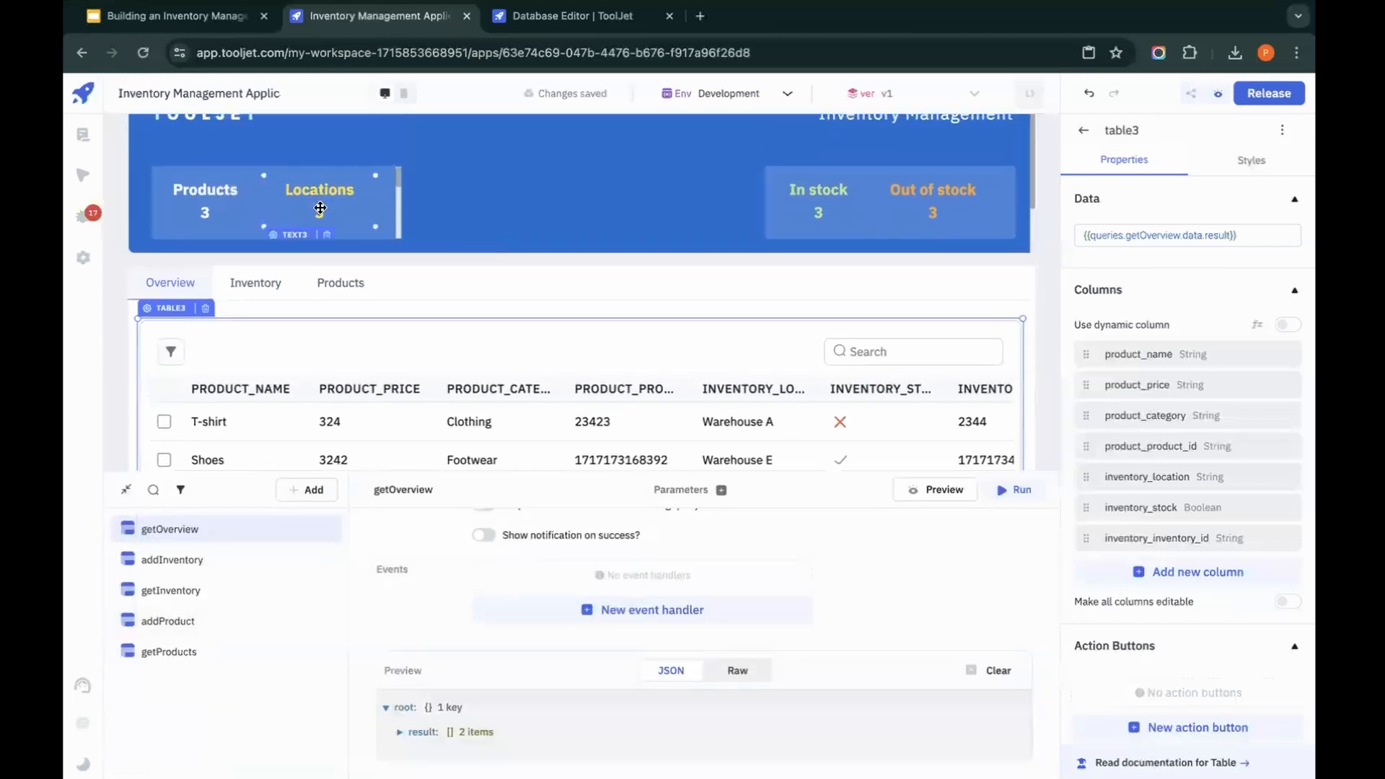
click(310, 494)
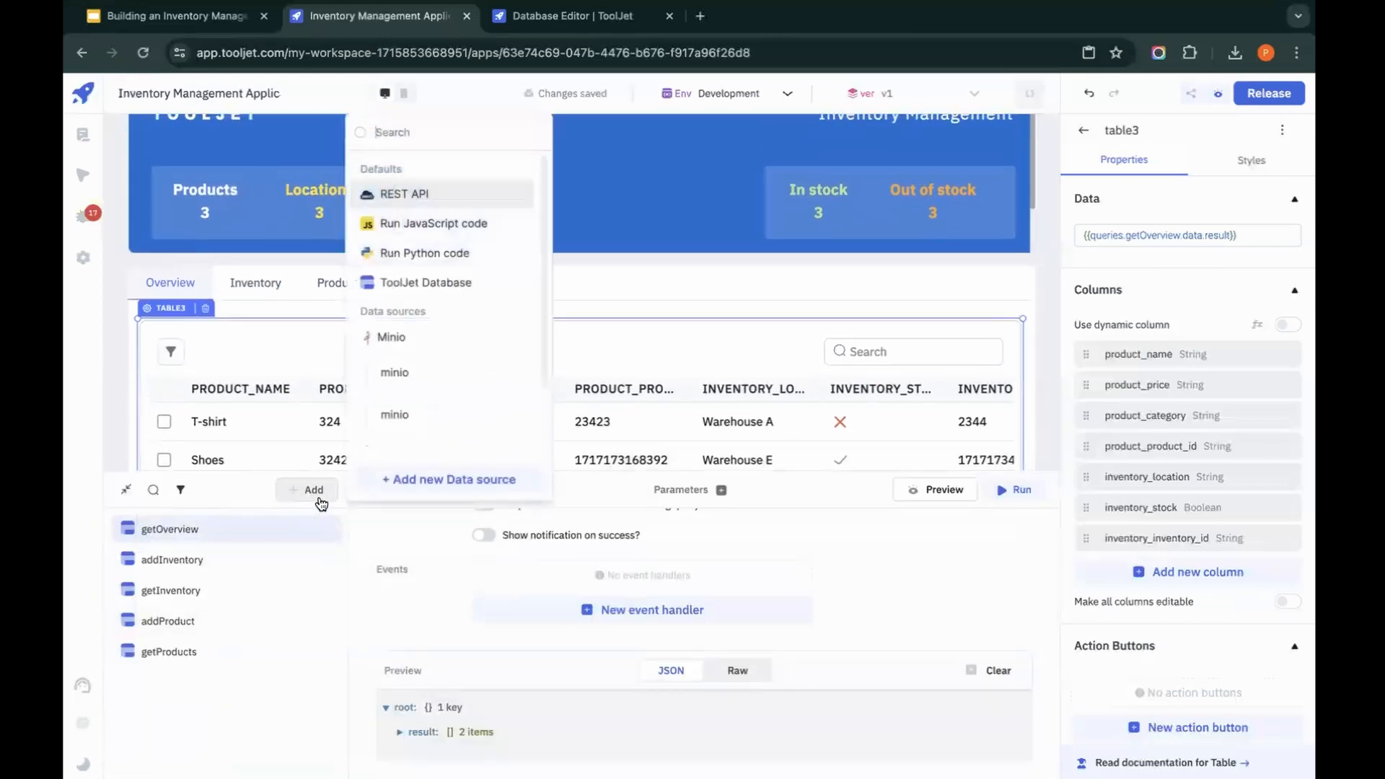
click(454, 228)
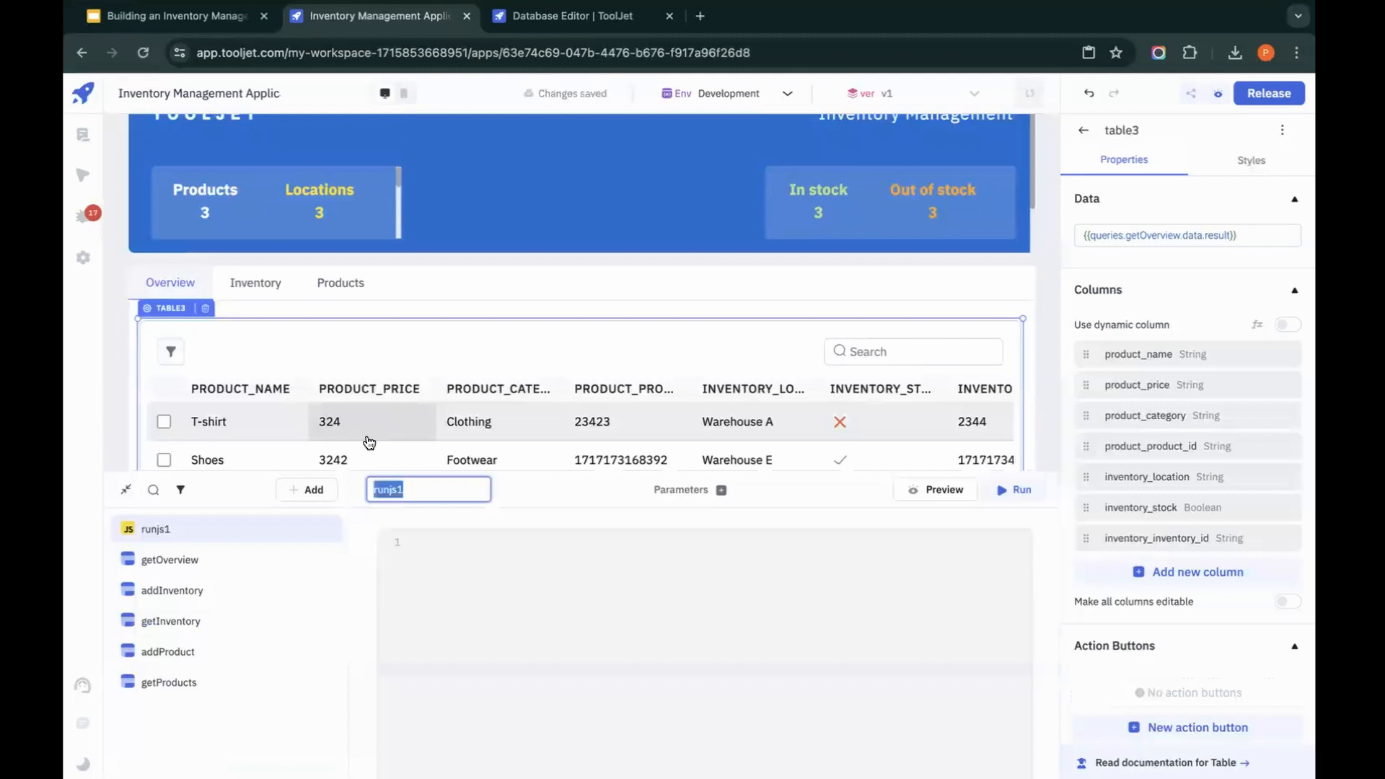
text(analytics)
key(Return)
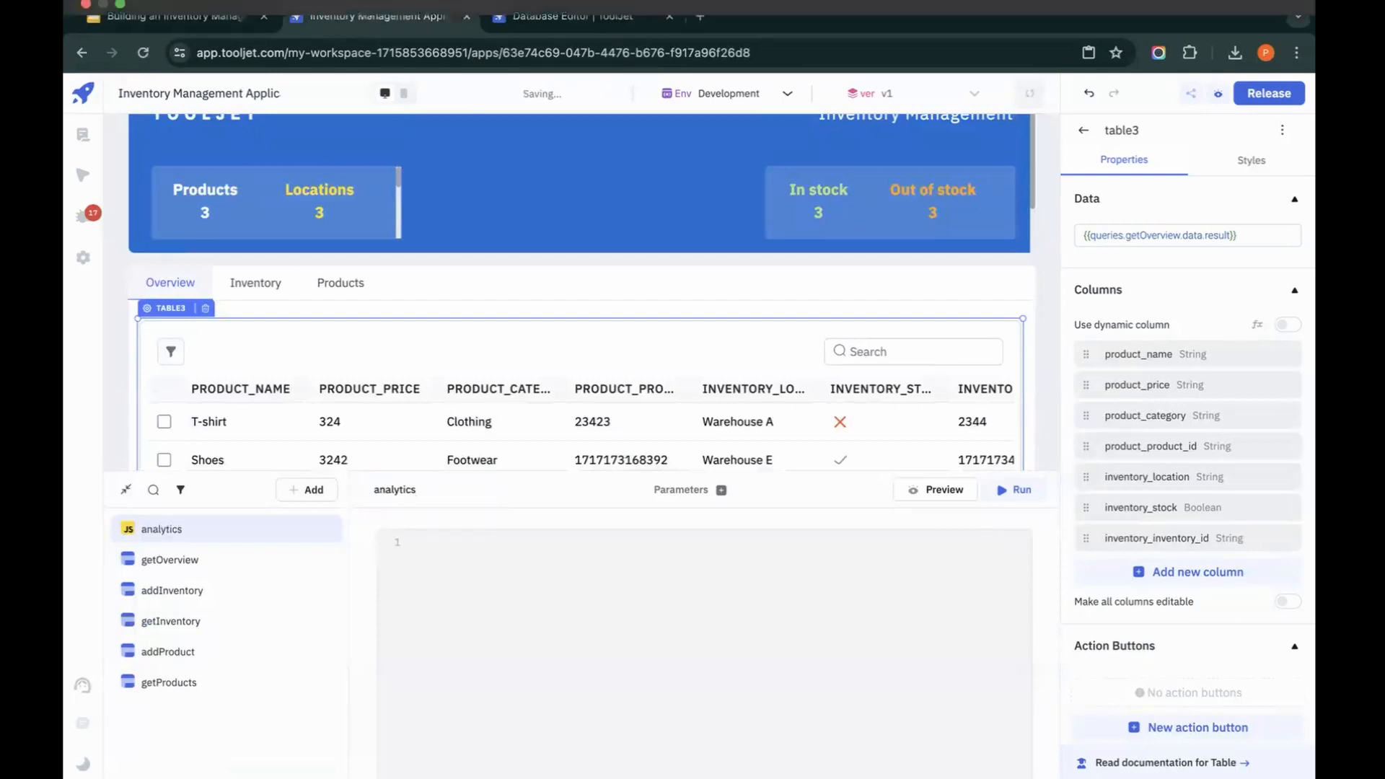
Step: Paste code into the analytics query that runs getOverview and returns inStockCount, outOfStockCount, unique locations, unique products and data
click(573, 689)
scroll(645, 437, down, 1)
scroll(645, 438, down, 1)
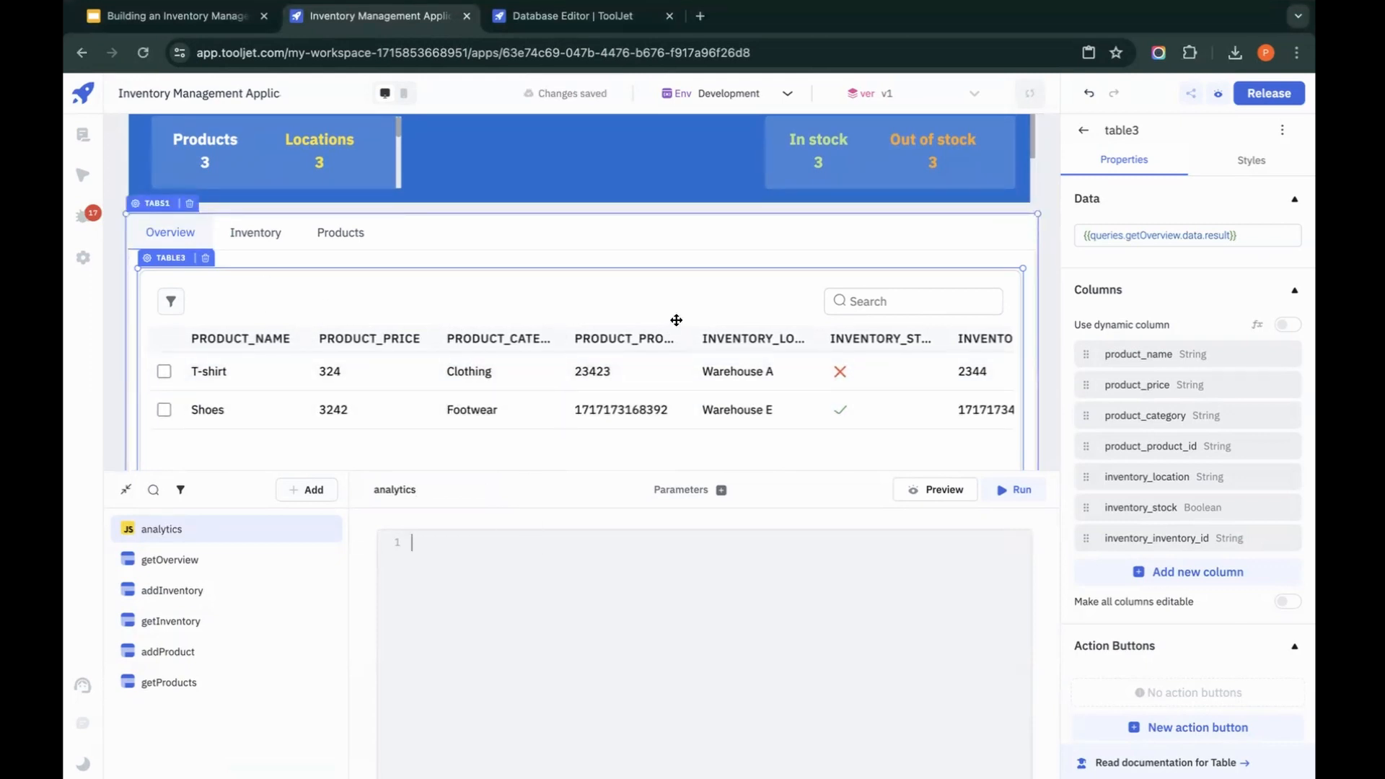
scroll(588, 325, up, 1)
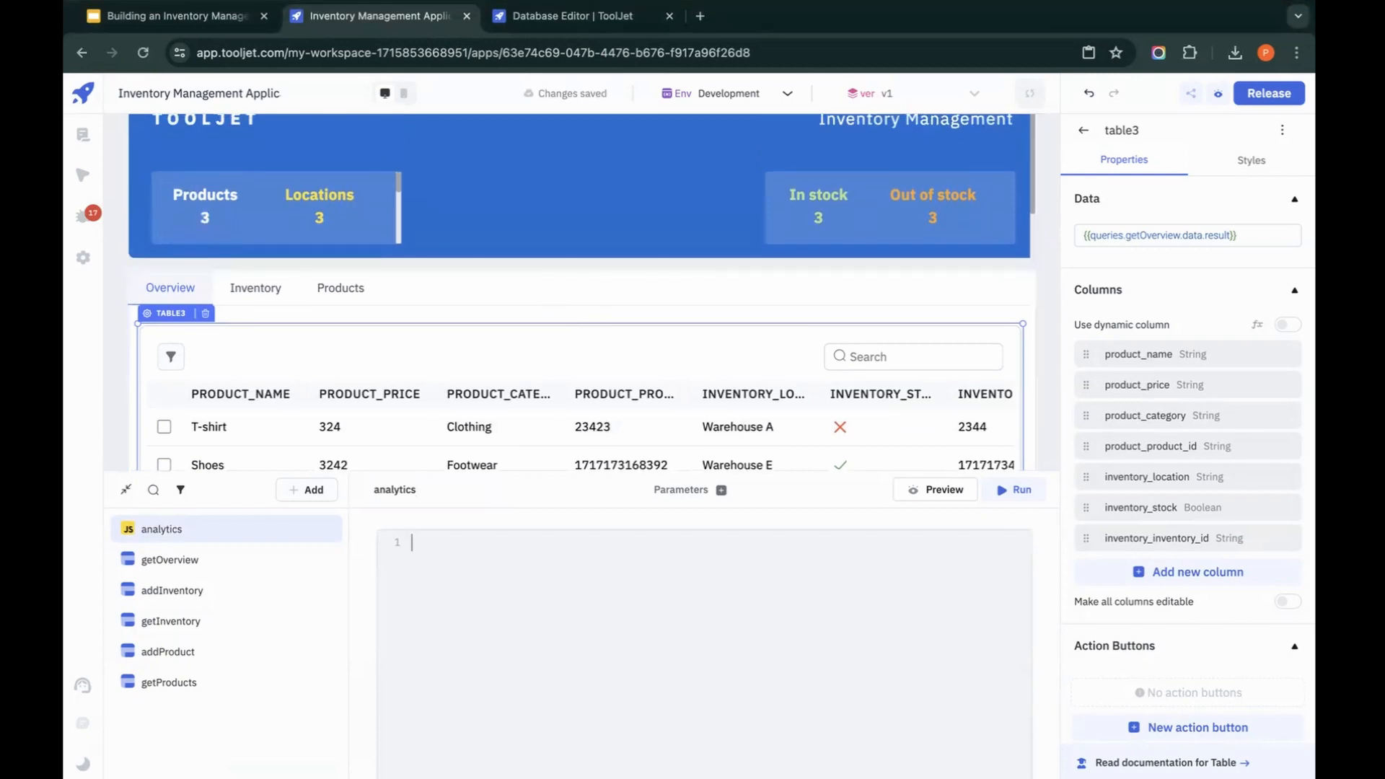
key(super+Tab)
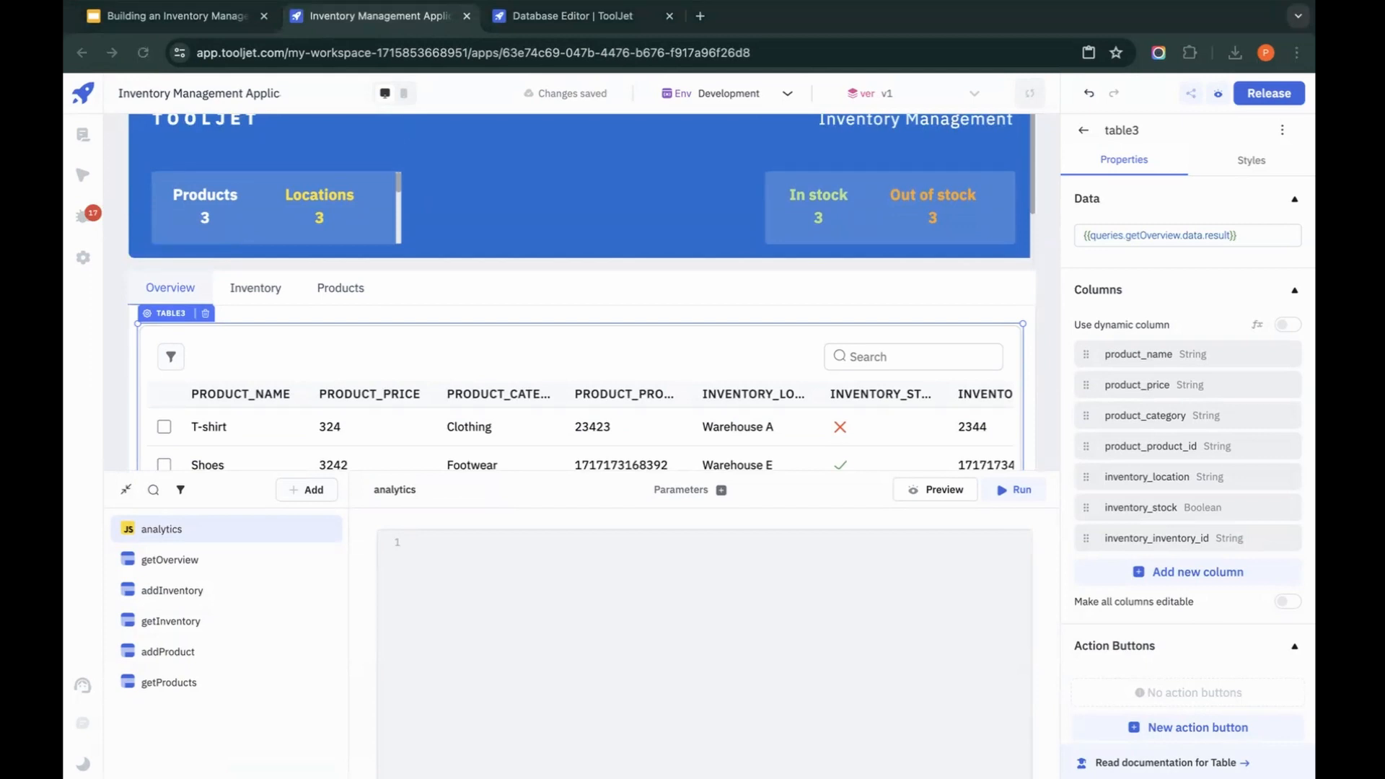
click(699, 582)
key(ctrl+v)
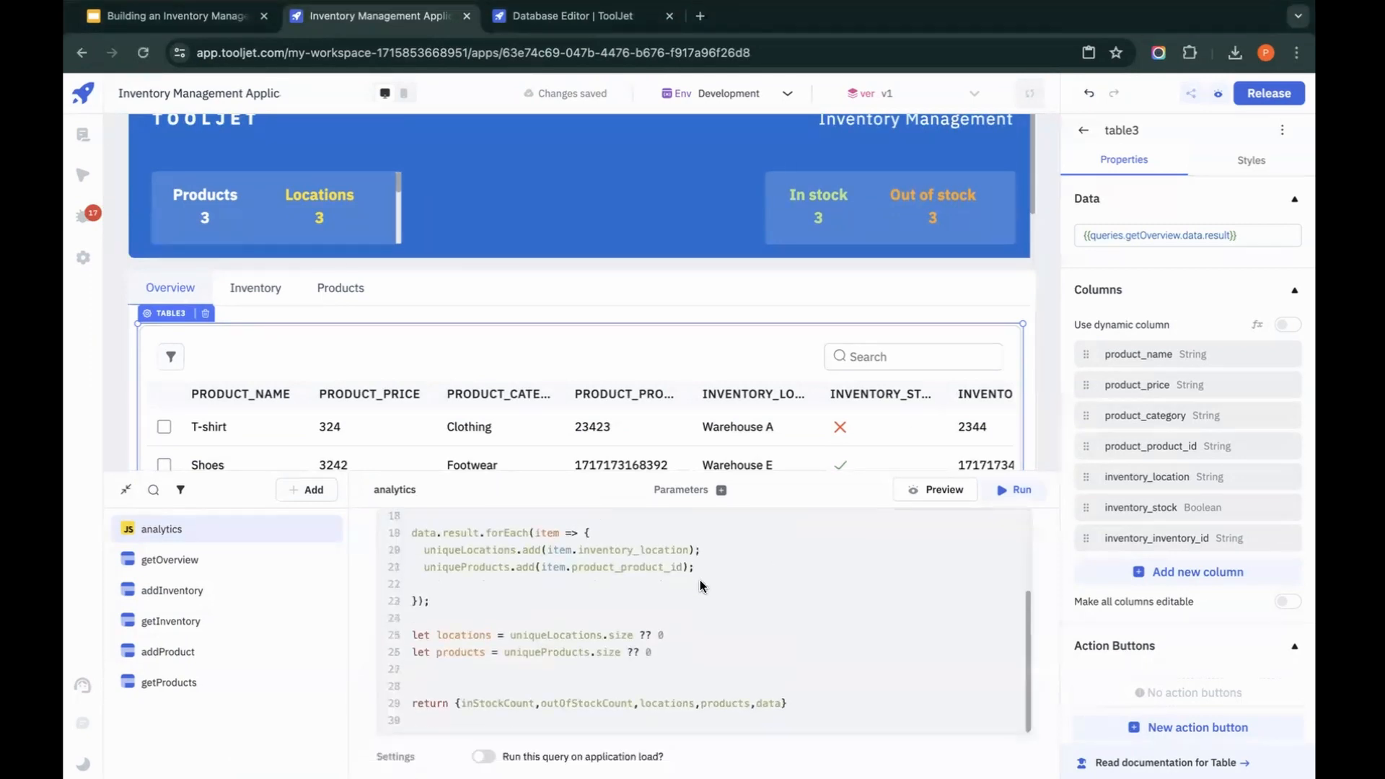
Step: Examine the analytics code, from its return statement to the getOverview call and the counting loops
double_click(489, 691)
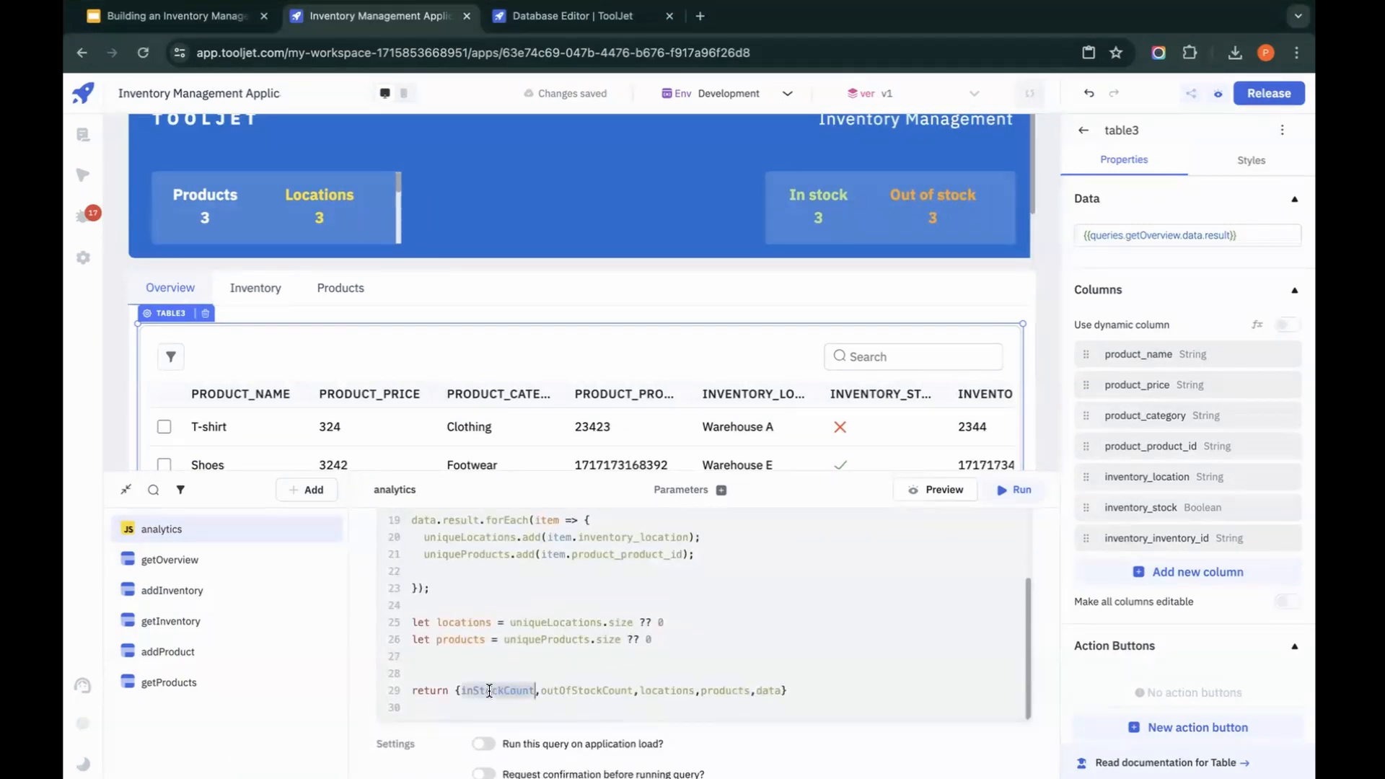
click(579, 691)
drag(793, 691, 409, 691)
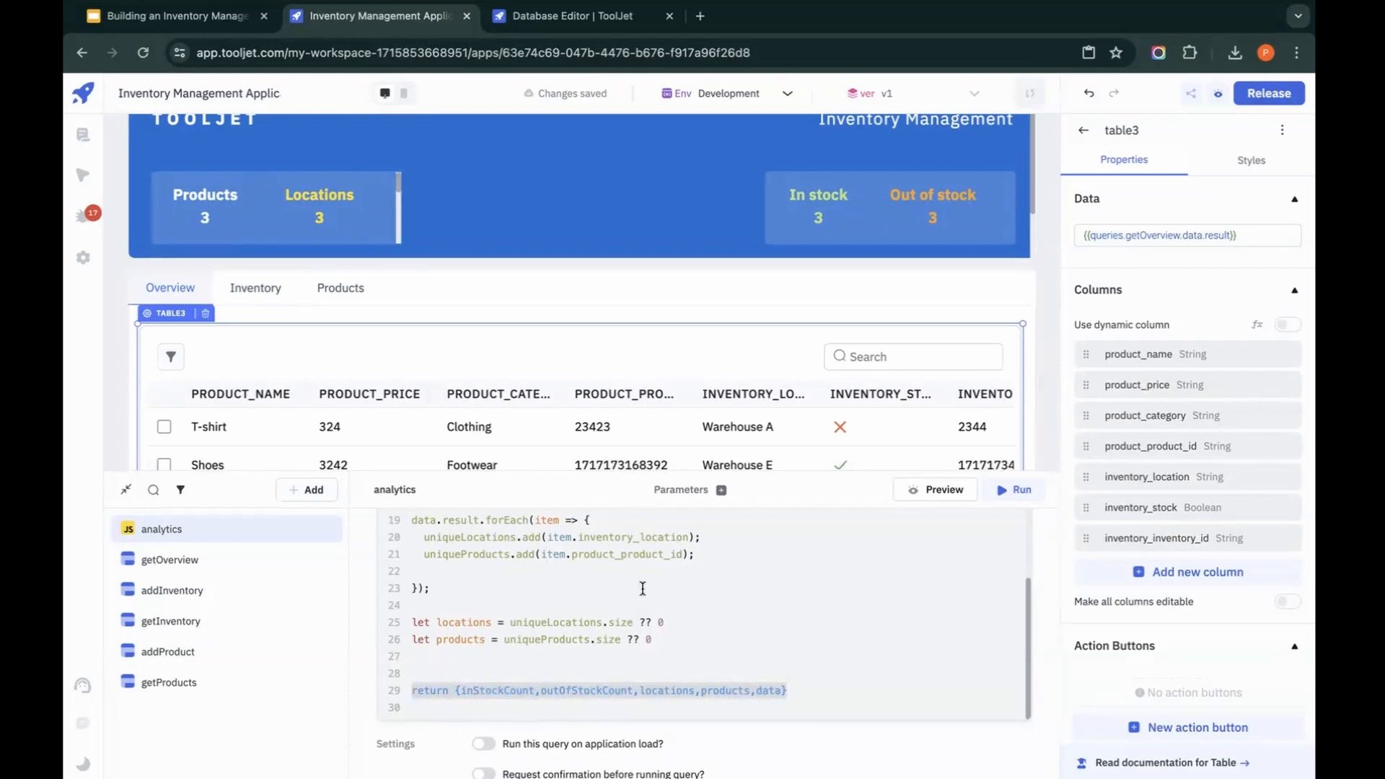
scroll(643, 587, up, 3)
scroll(673, 631, up, 2)
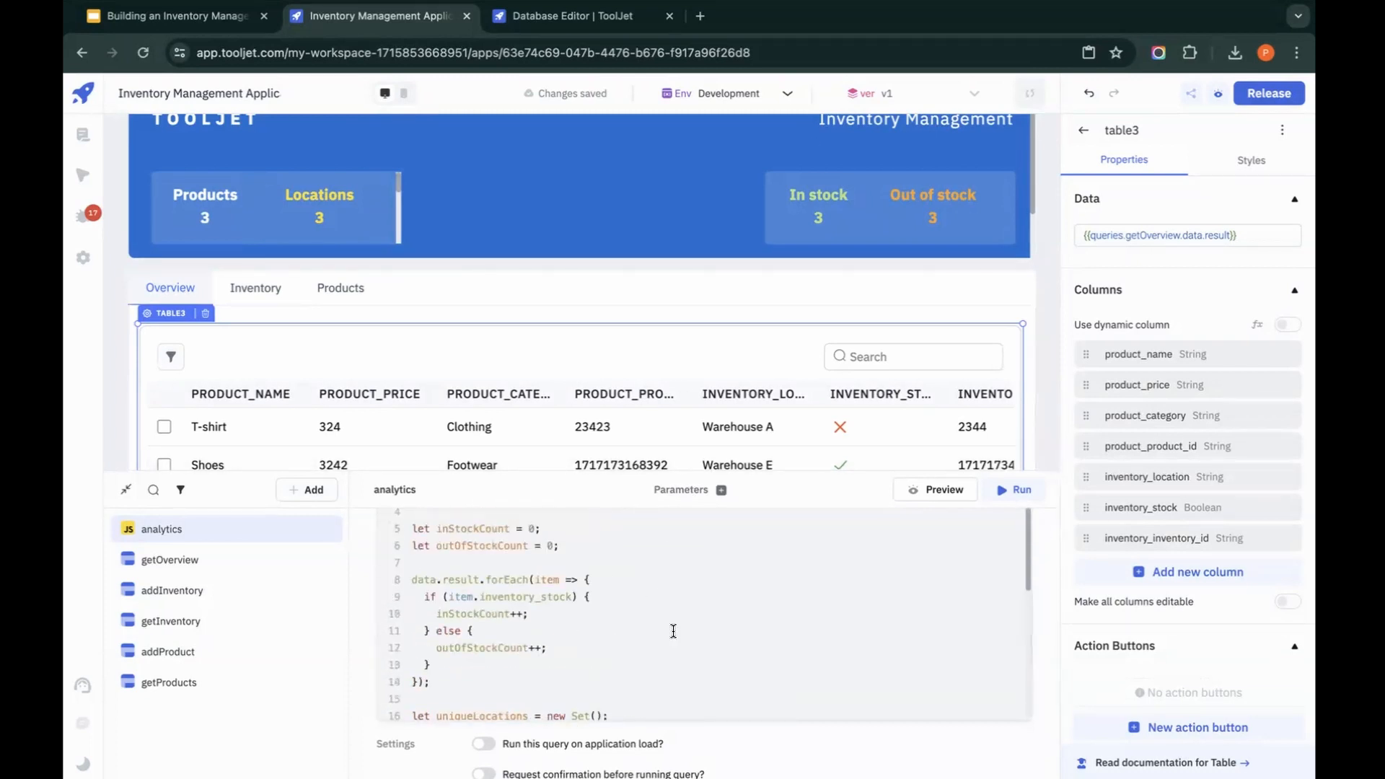
scroll(596, 548, up, 2)
drag(670, 575, 368, 548)
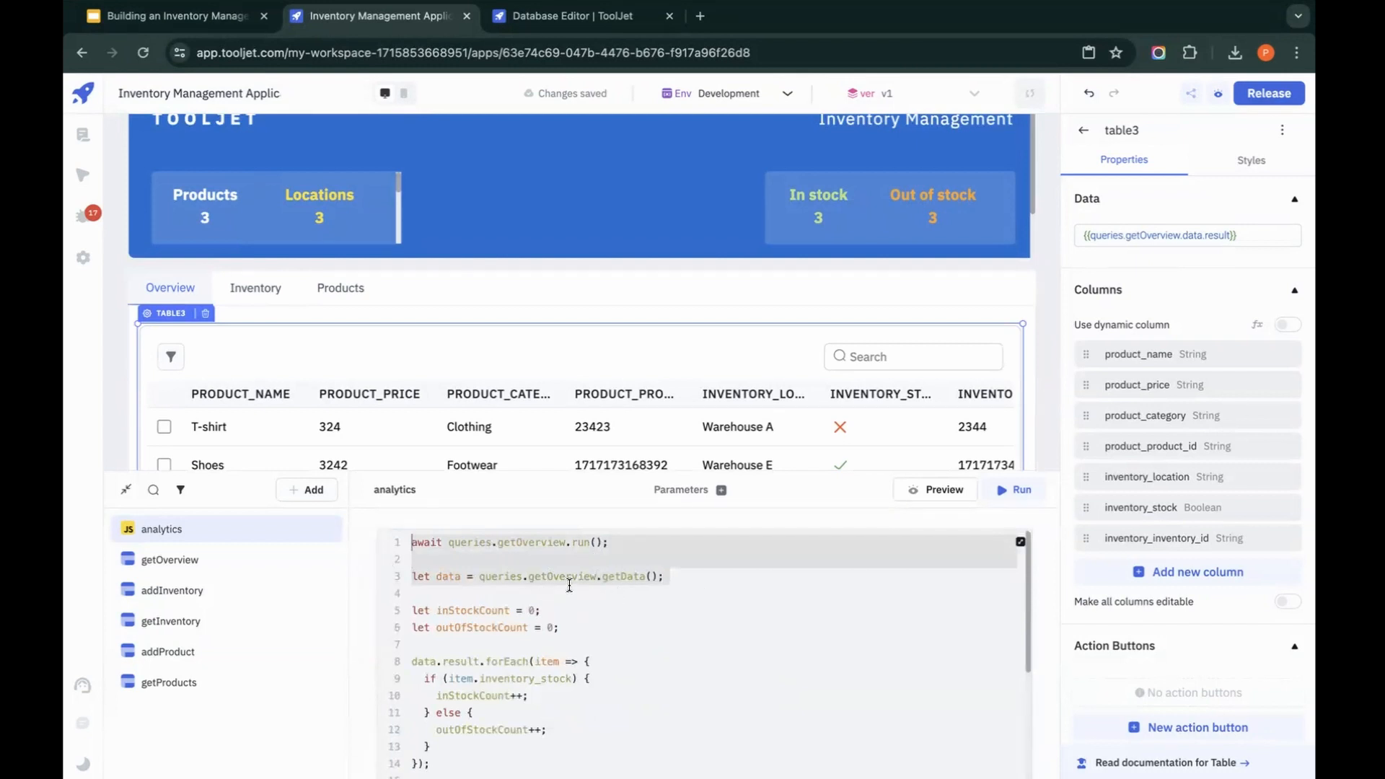
scroll(571, 608, down, 5)
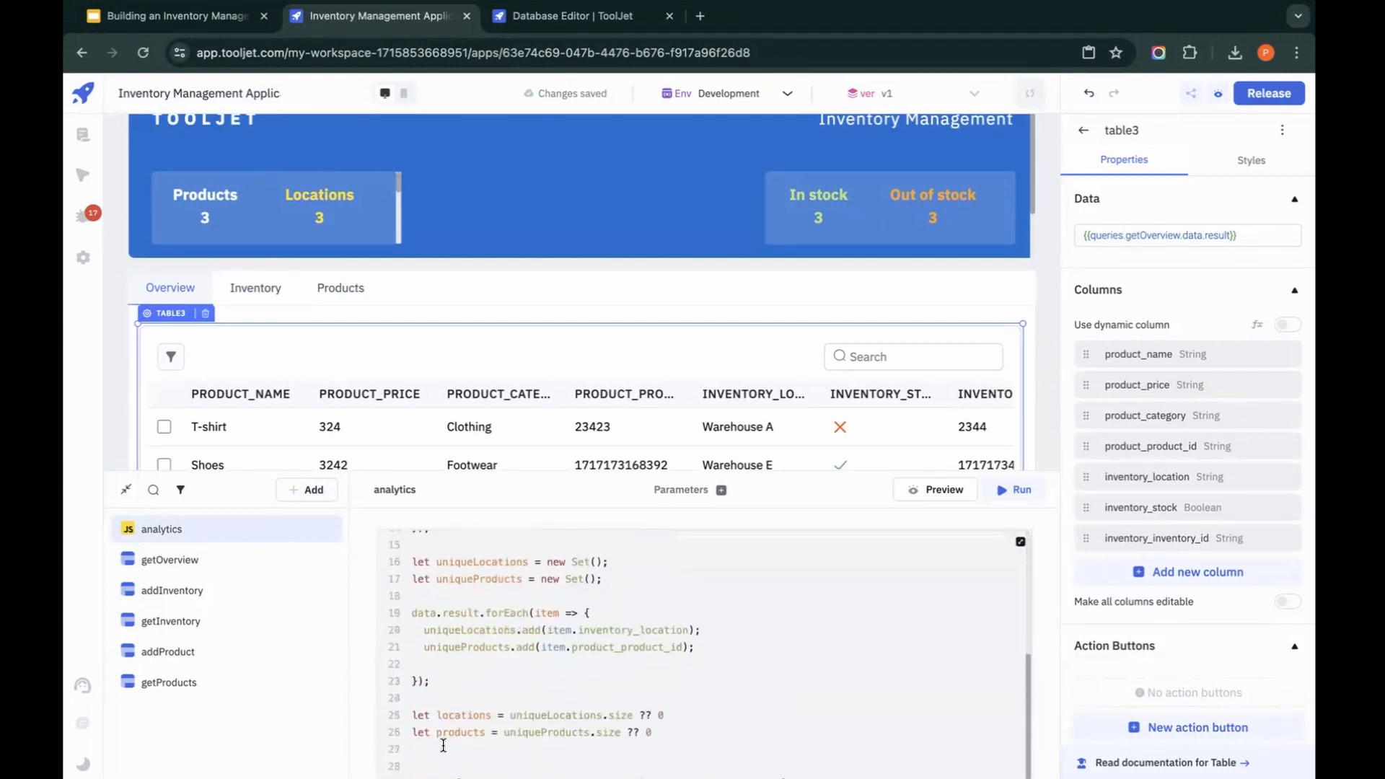
scroll(534, 676, down, 3)
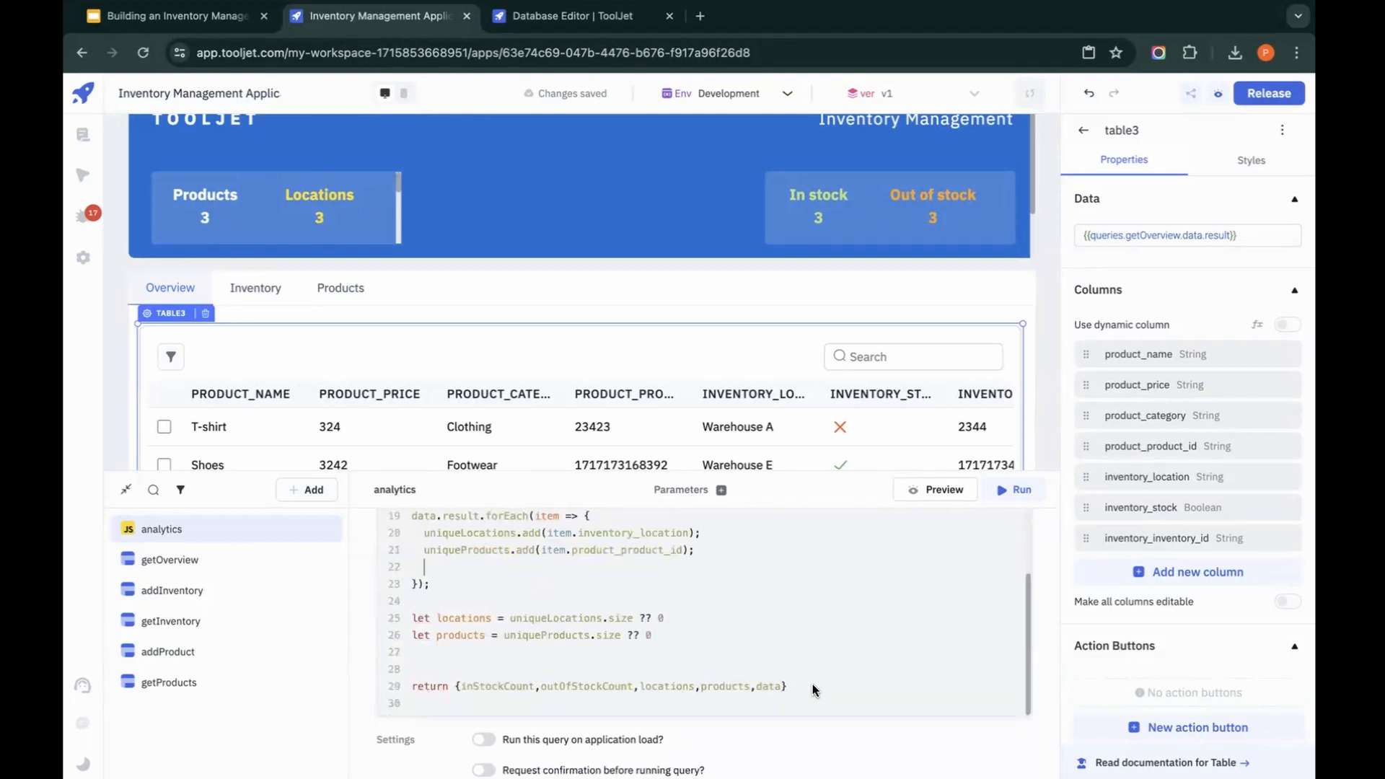
Step: Enable the analytics query to run on application load and preview its returned data
scroll(814, 691, down, 2)
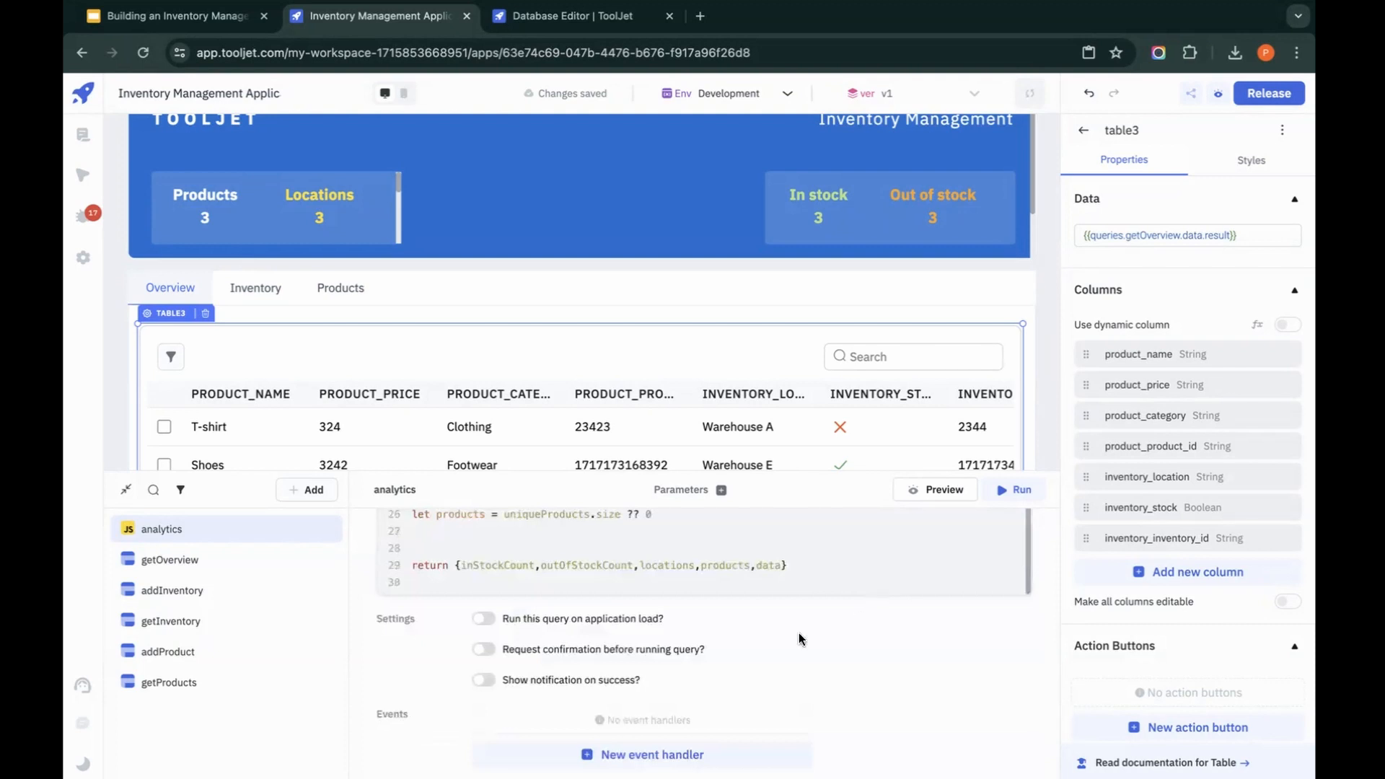
click(482, 619)
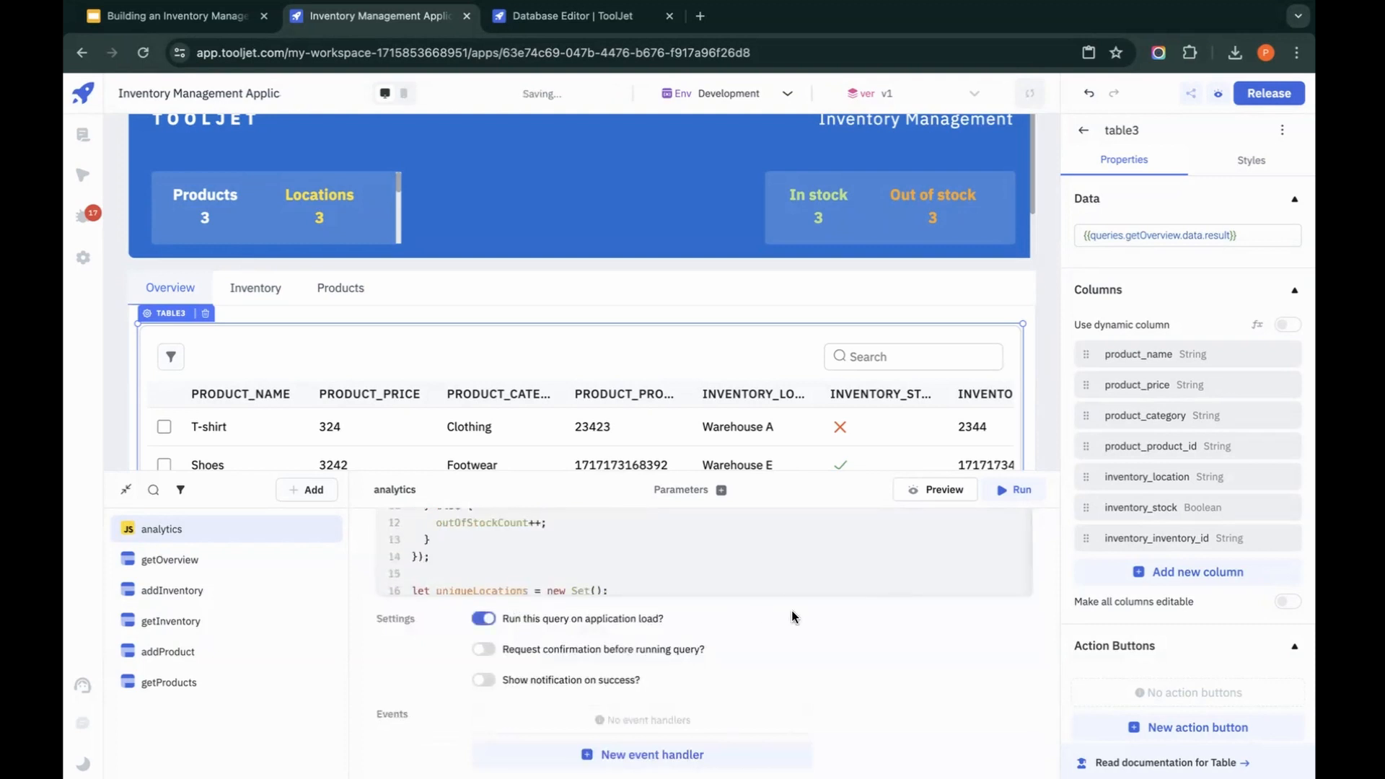
scroll(791, 610, down, 2)
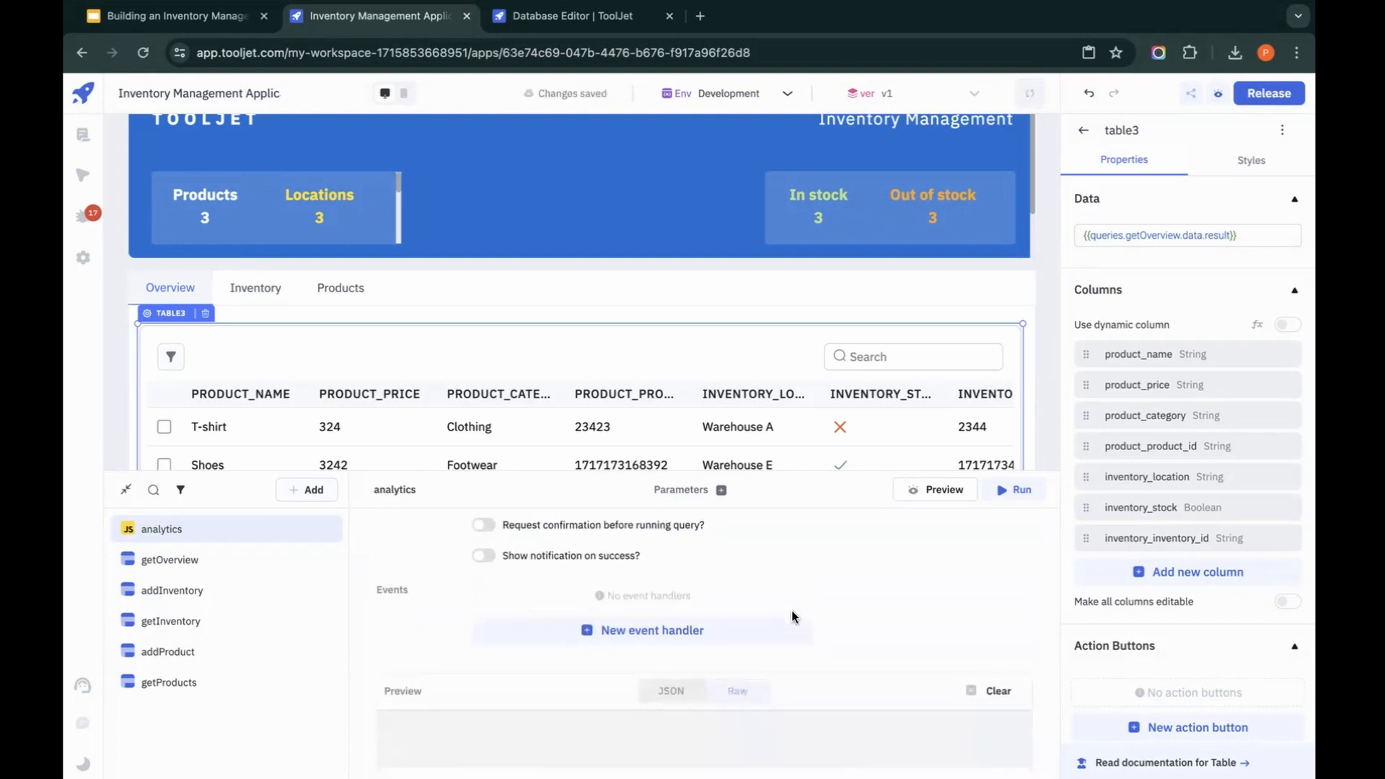
click(933, 490)
scroll(841, 642, down, 1)
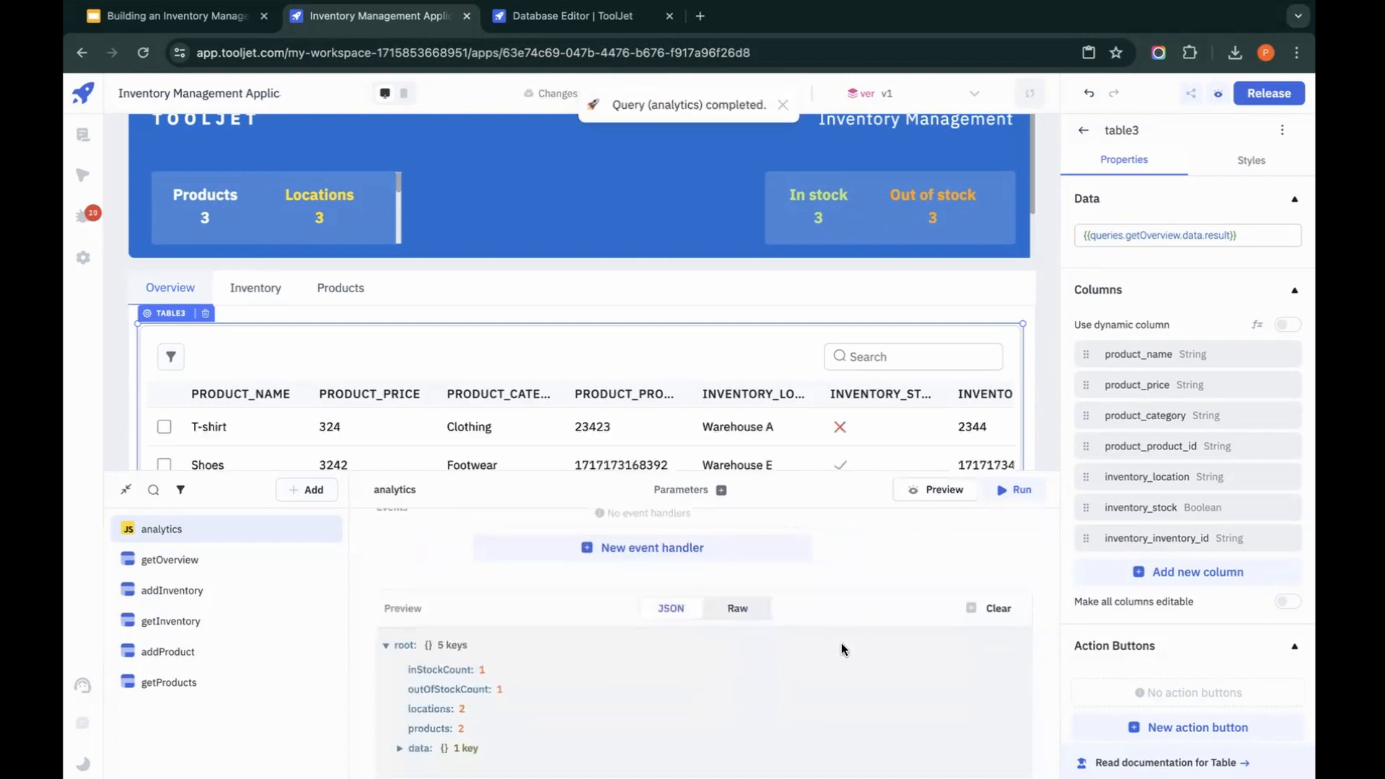
scroll(842, 642, down, 1)
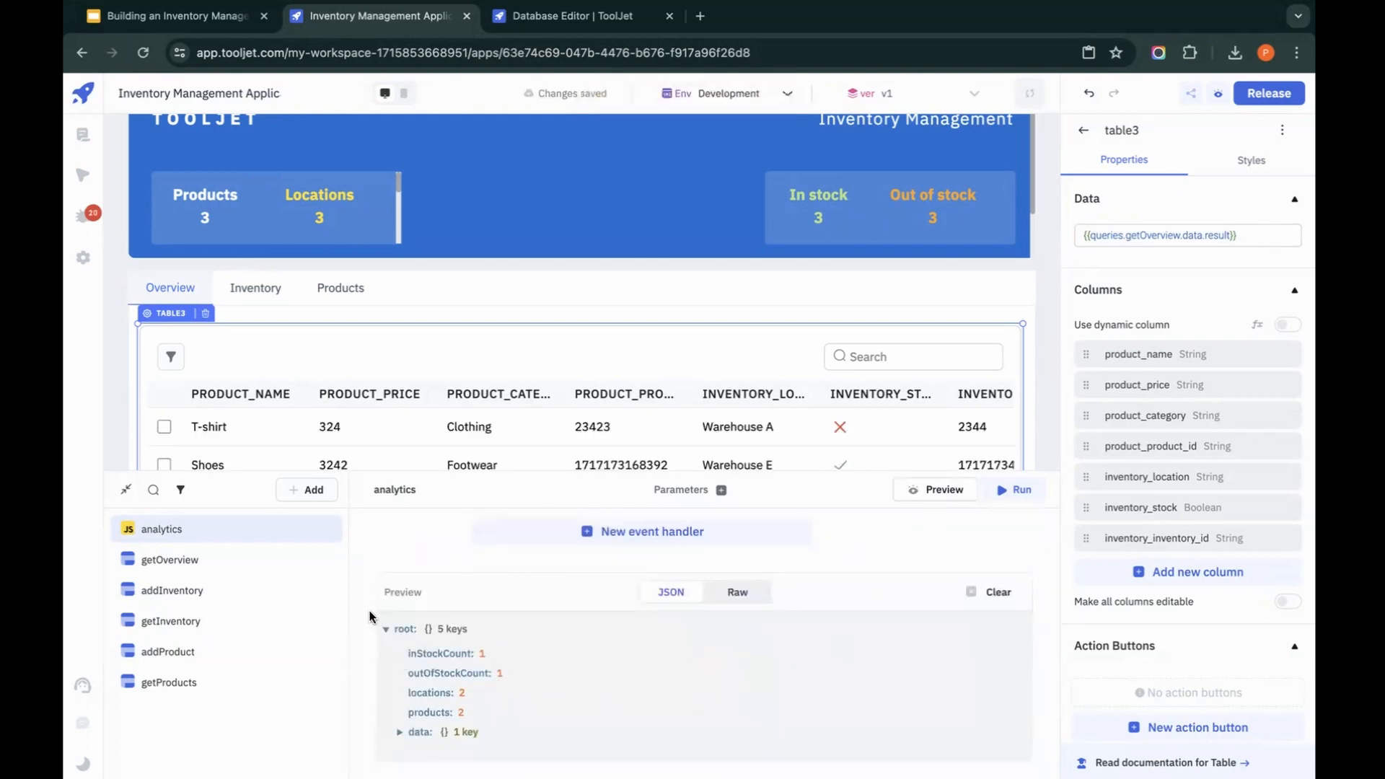
Step: Replace the number in the header's Products text with {{queries.analytics.data.products}} and run the analytics query
click(216, 217)
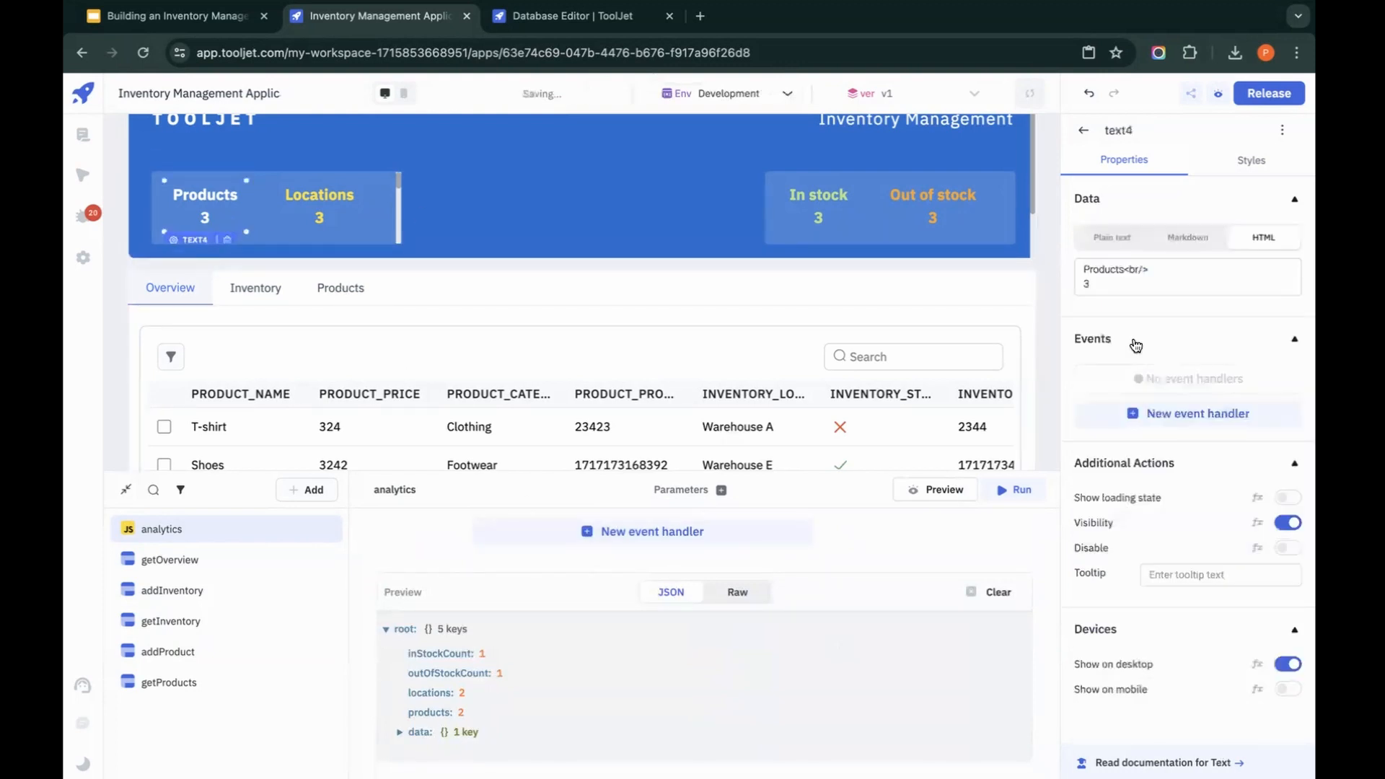
click(1107, 282)
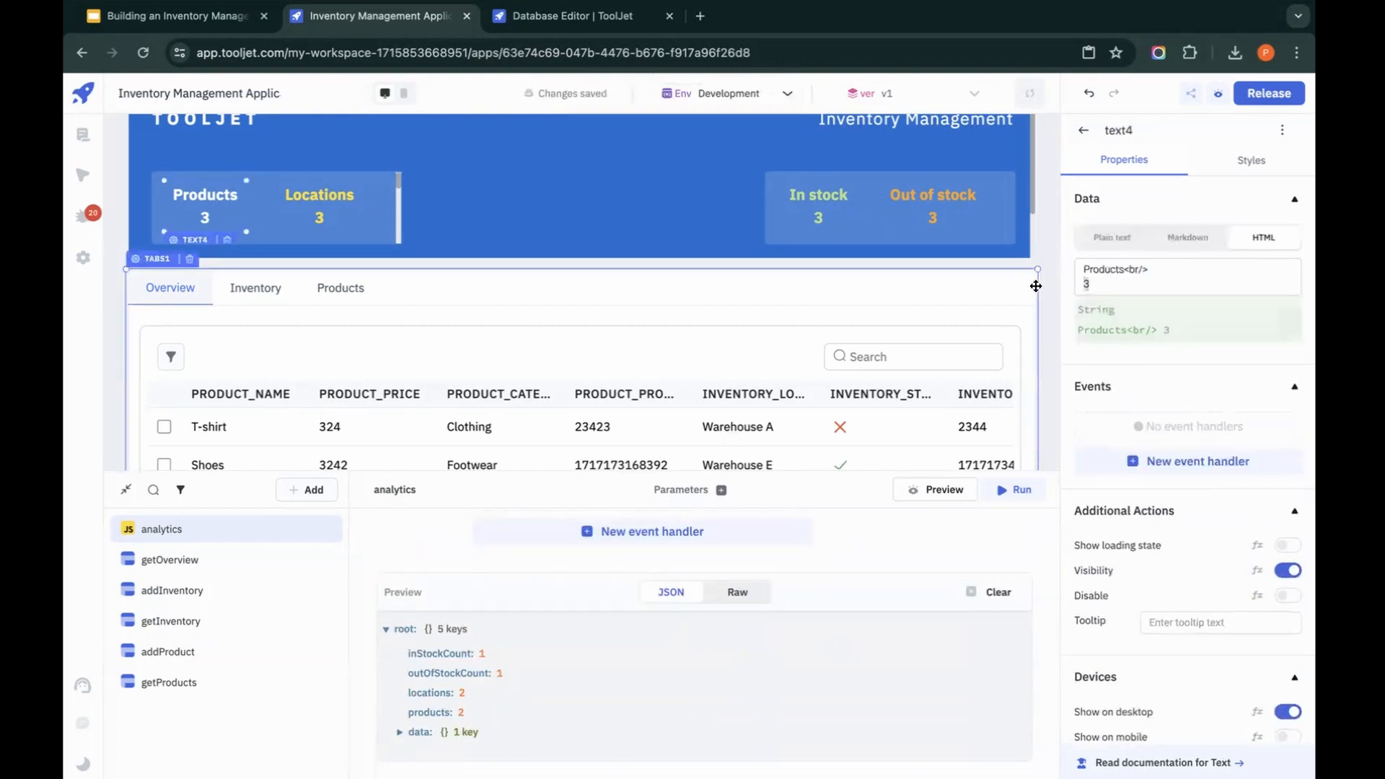
text({{)
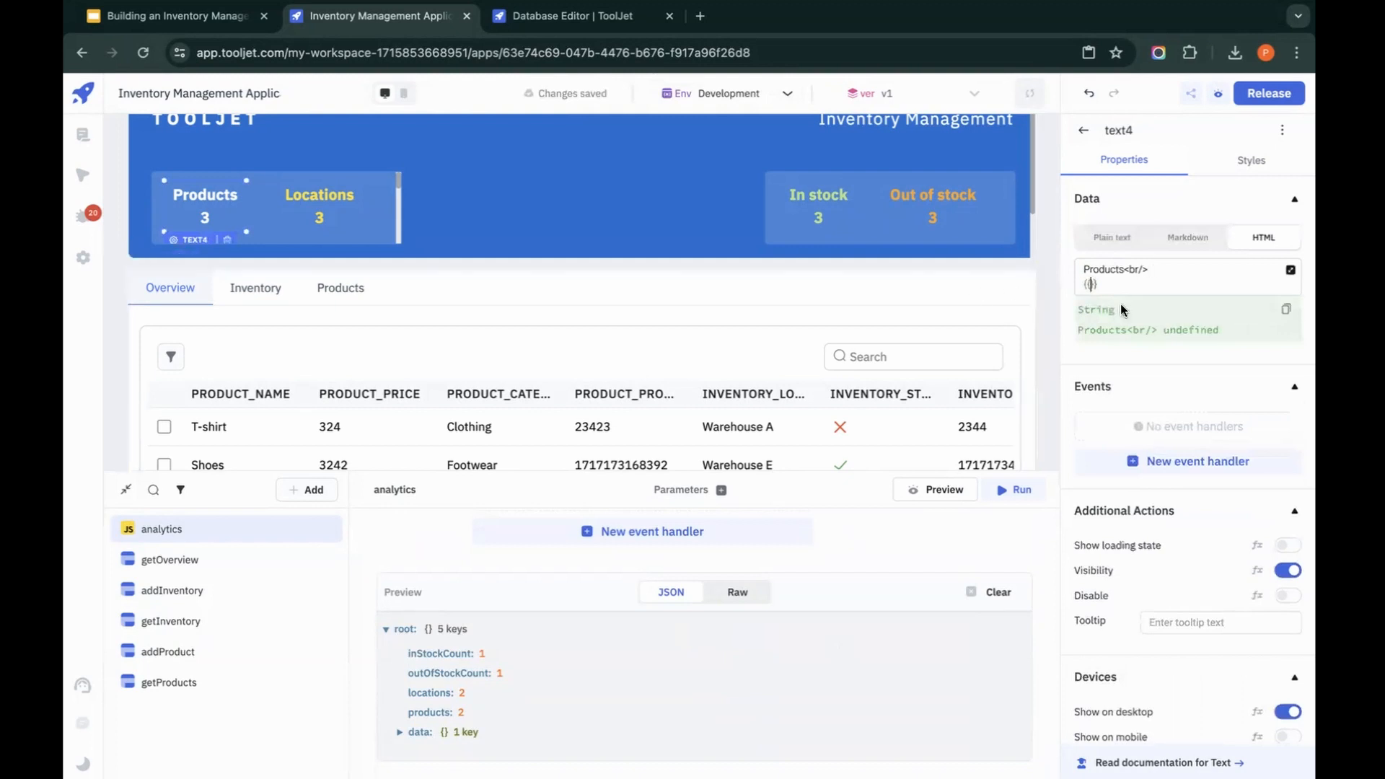
text(qu)
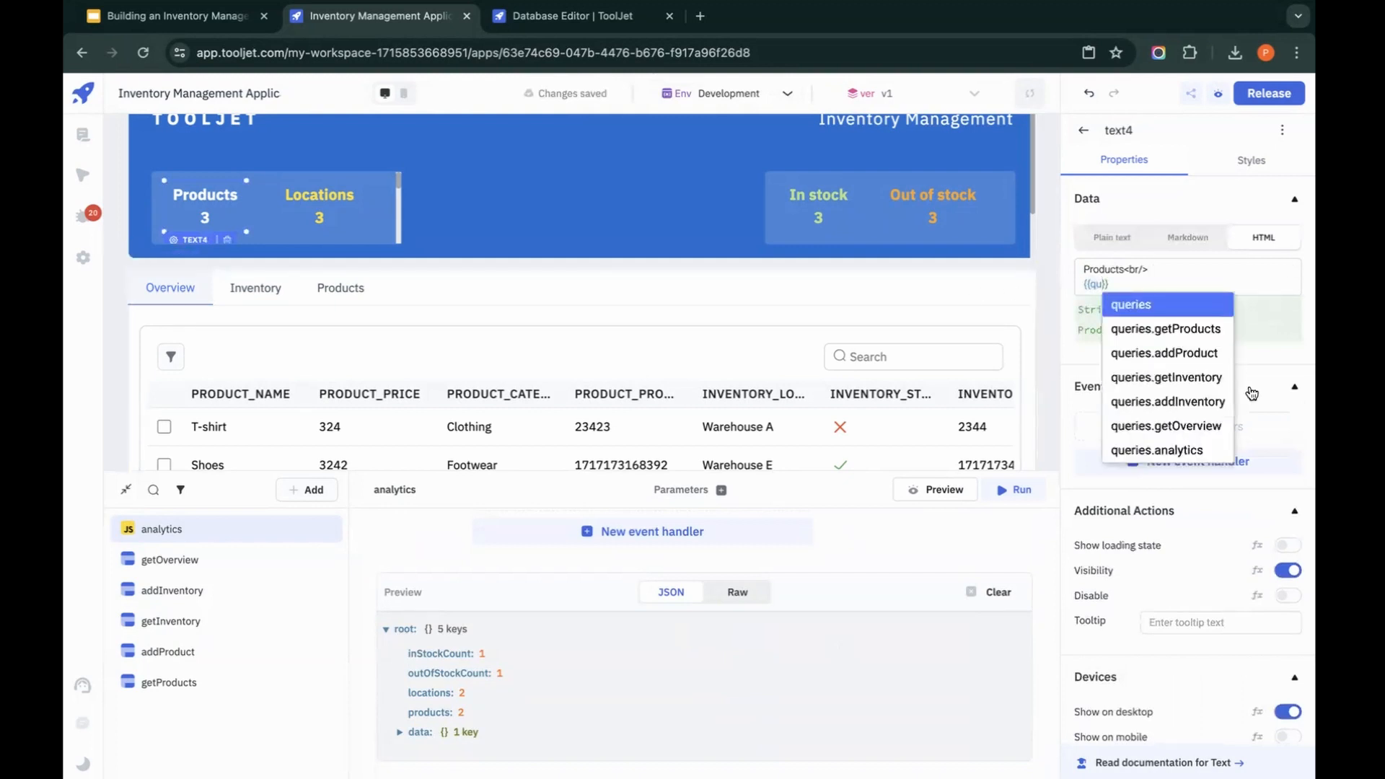
click(1183, 451)
text(.data.)
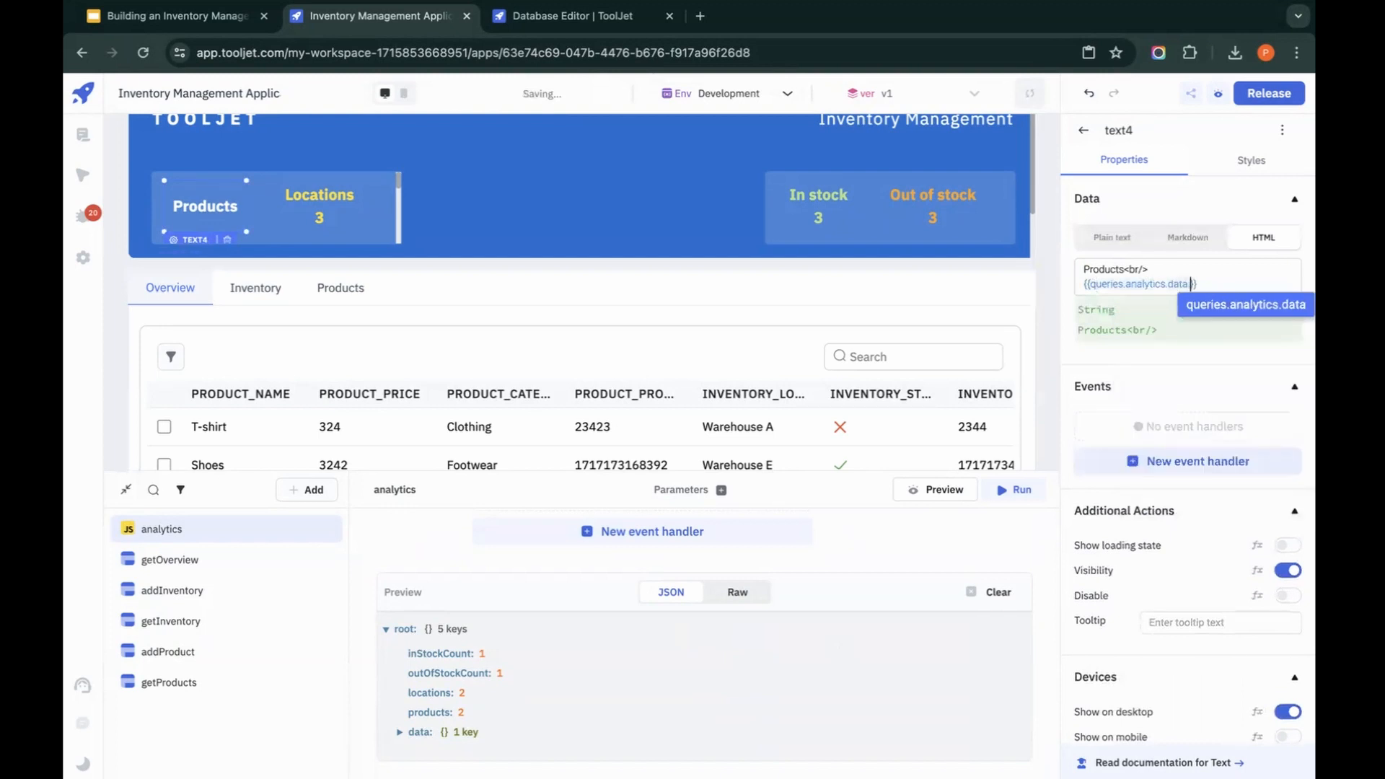
text(products)
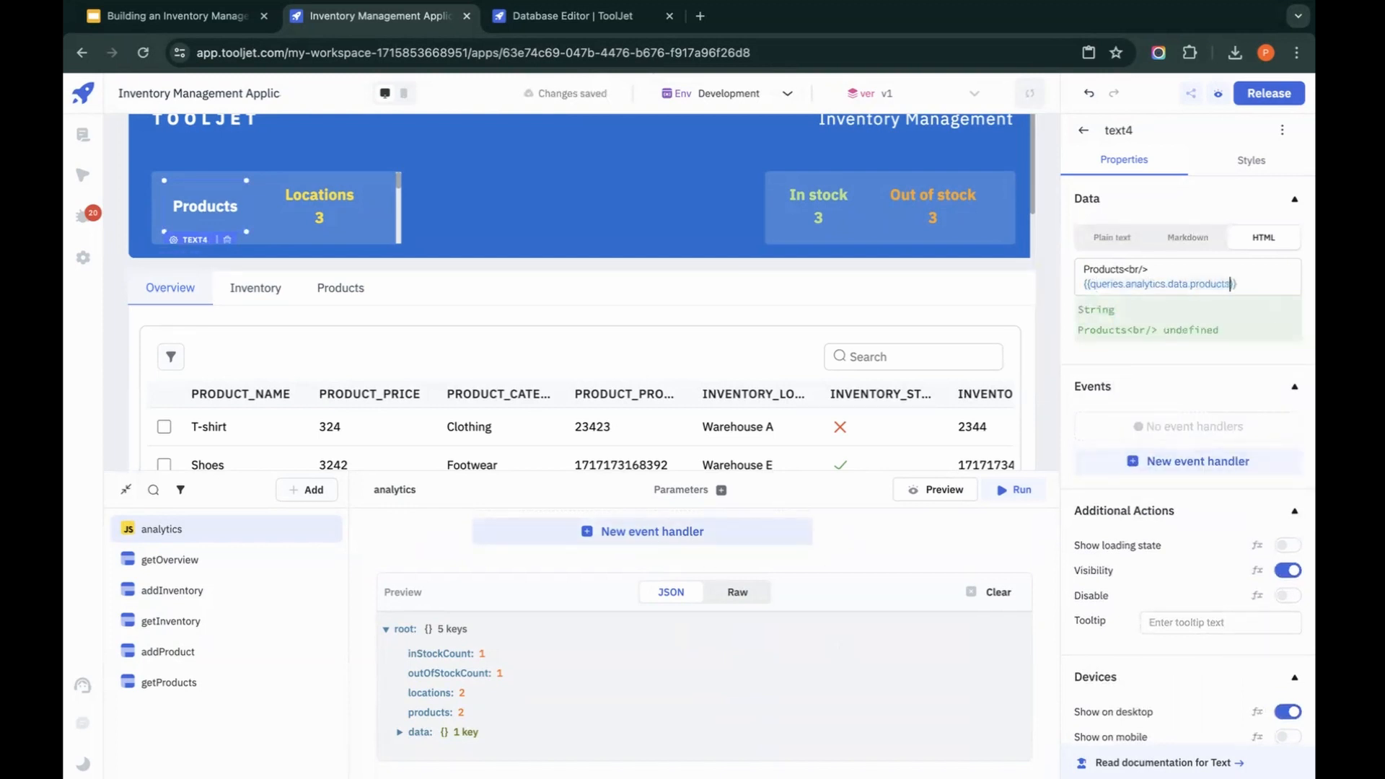
click(1005, 494)
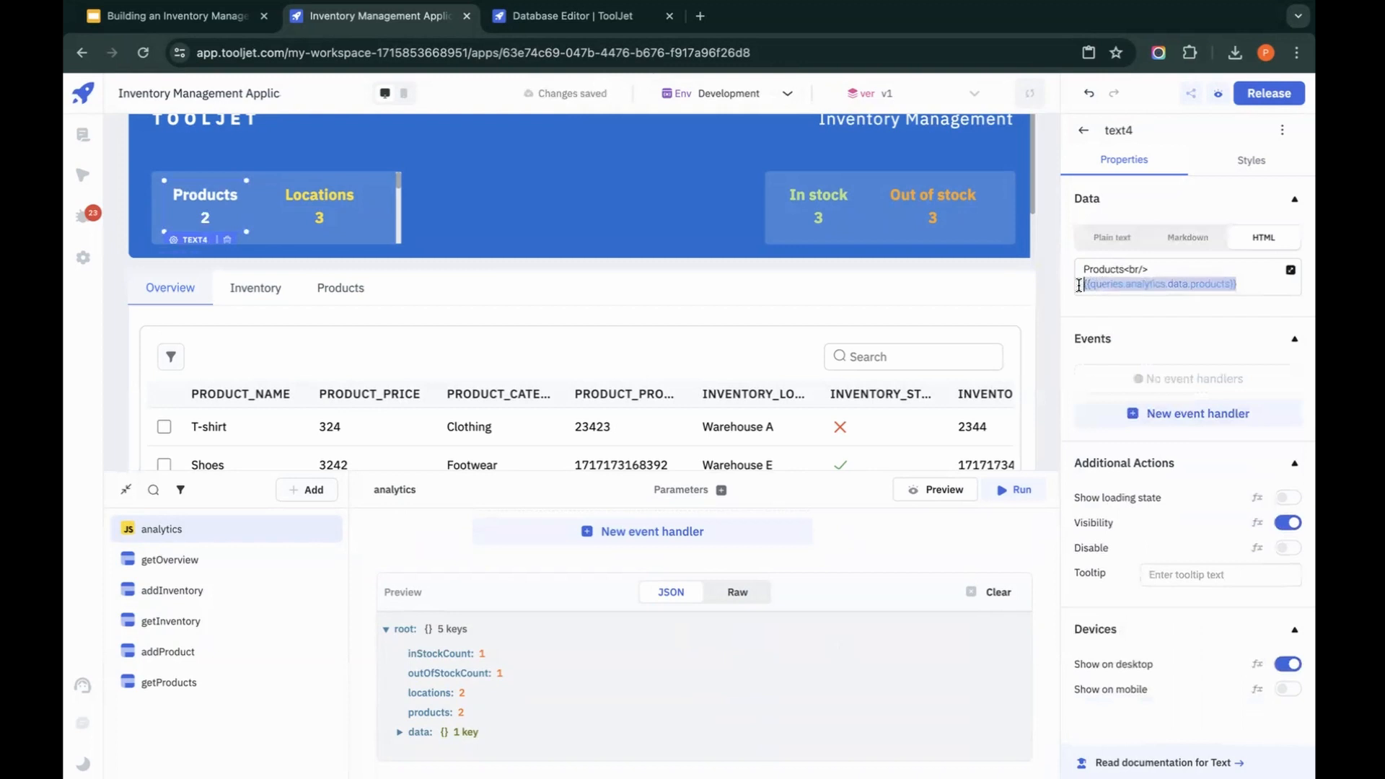
Step: Replace the number in the header's Locations text with {{queries.analytics.data.locations}}
click(368, 206)
click(1163, 288)
key(BackSpace)
text({{queries.analytics.data.products}})
double_click(1216, 282)
key(BackSpace)
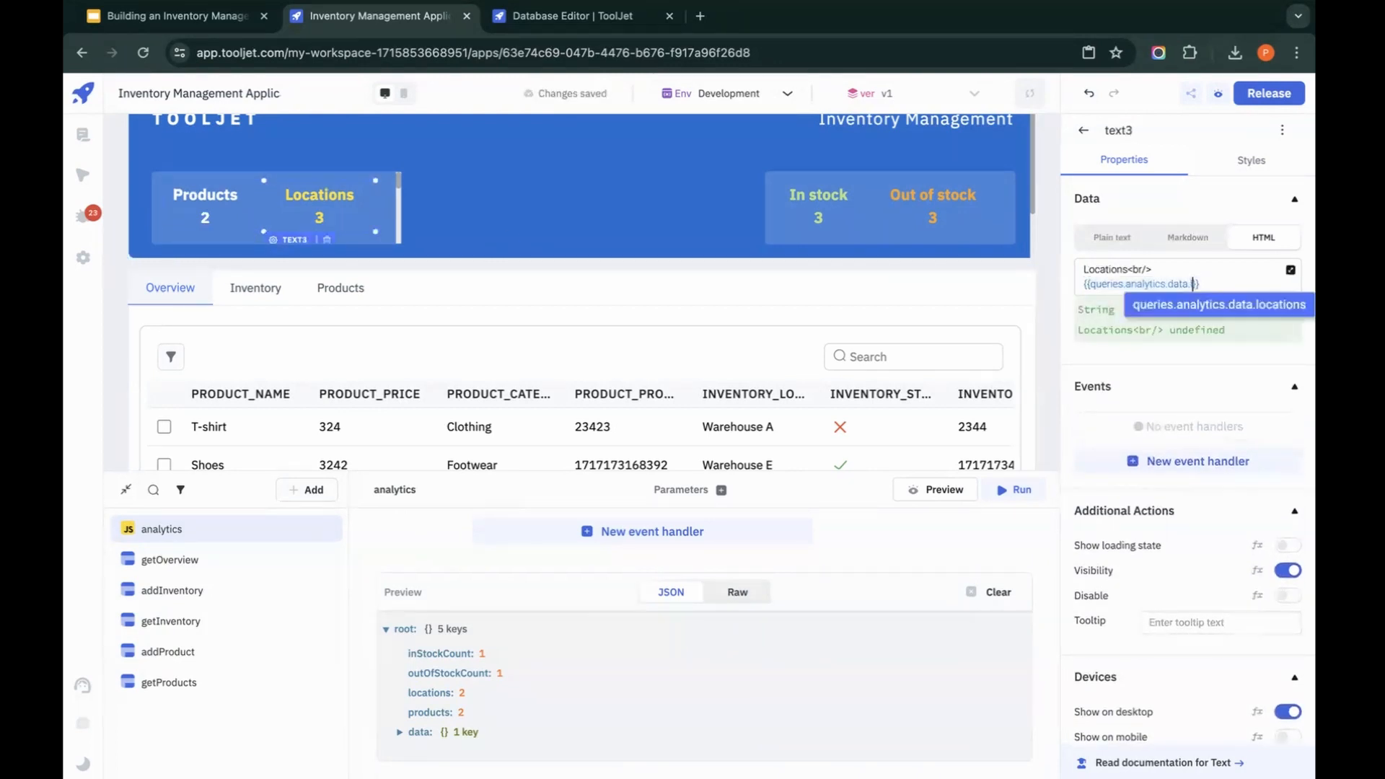
text(l)
click(1261, 304)
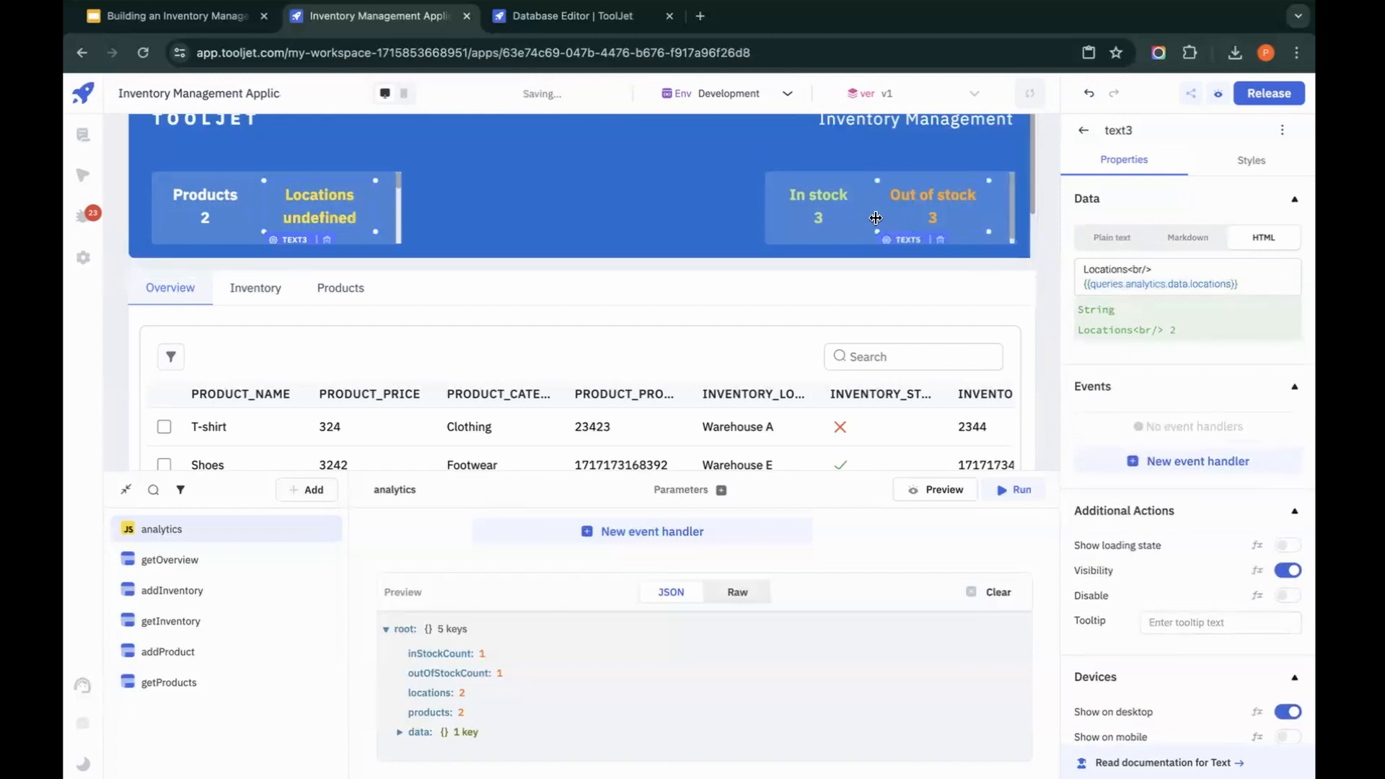
Step: Replace the number in the header's In stock text with {{queries.analytics.data.inStockCount}}
click(846, 221)
click(846, 221)
click(1122, 283)
key(BackSpace)
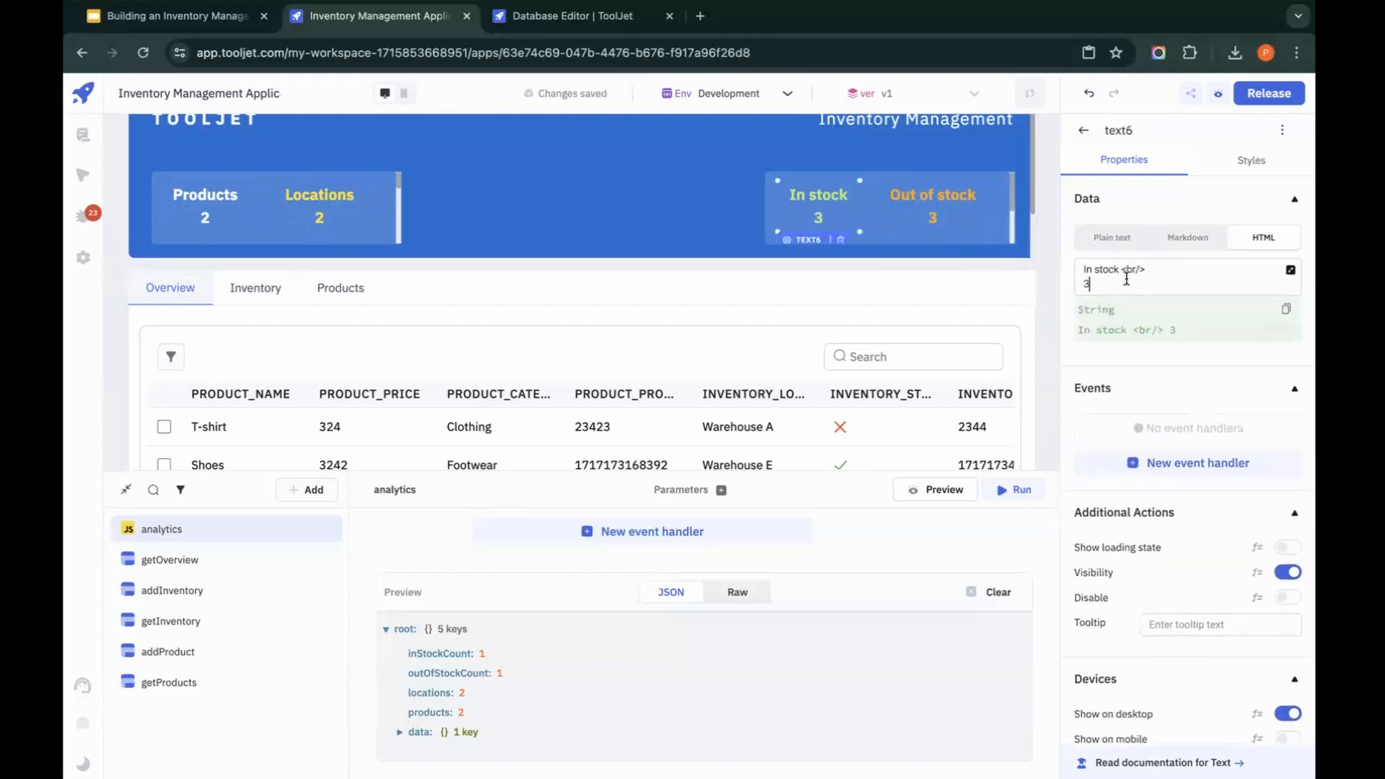
text({{queries.analytics.data.products}})
double_click(1203, 289)
key(BackSpace)
text(in)
click(1223, 306)
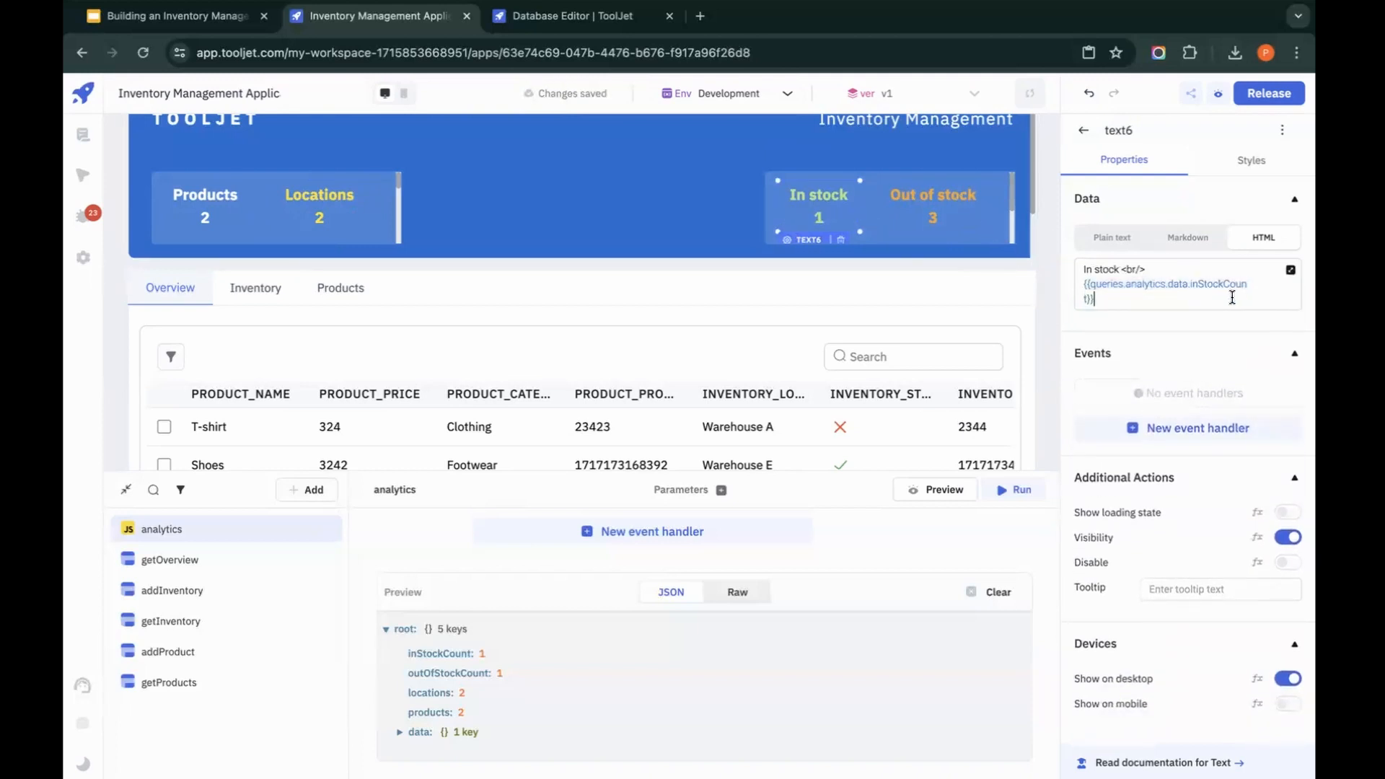
Step: Replace the number in the header's Out of stock text with {{queries.analytics.data.outOfStockCount}}
click(933, 205)
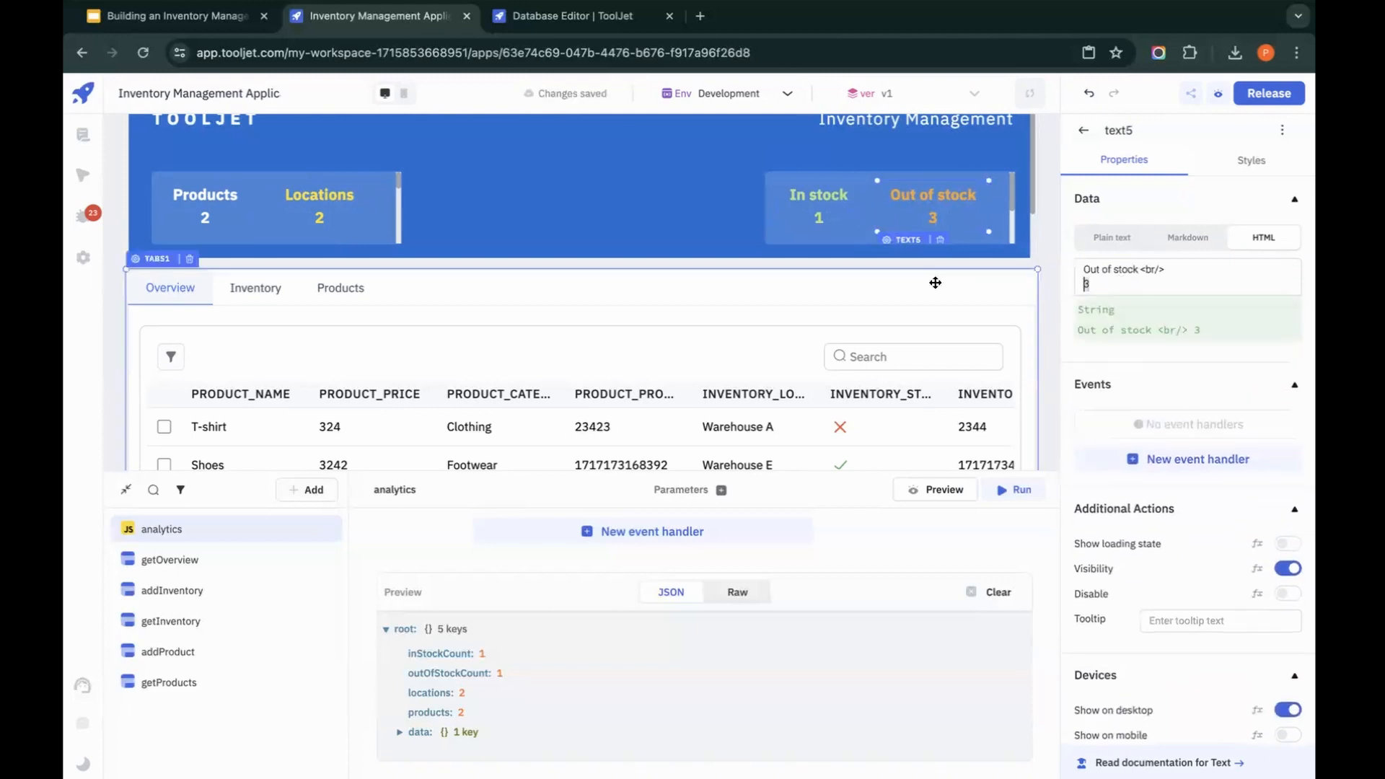
text({{queries.analytics.data.products}})
double_click(1218, 283)
text(o)
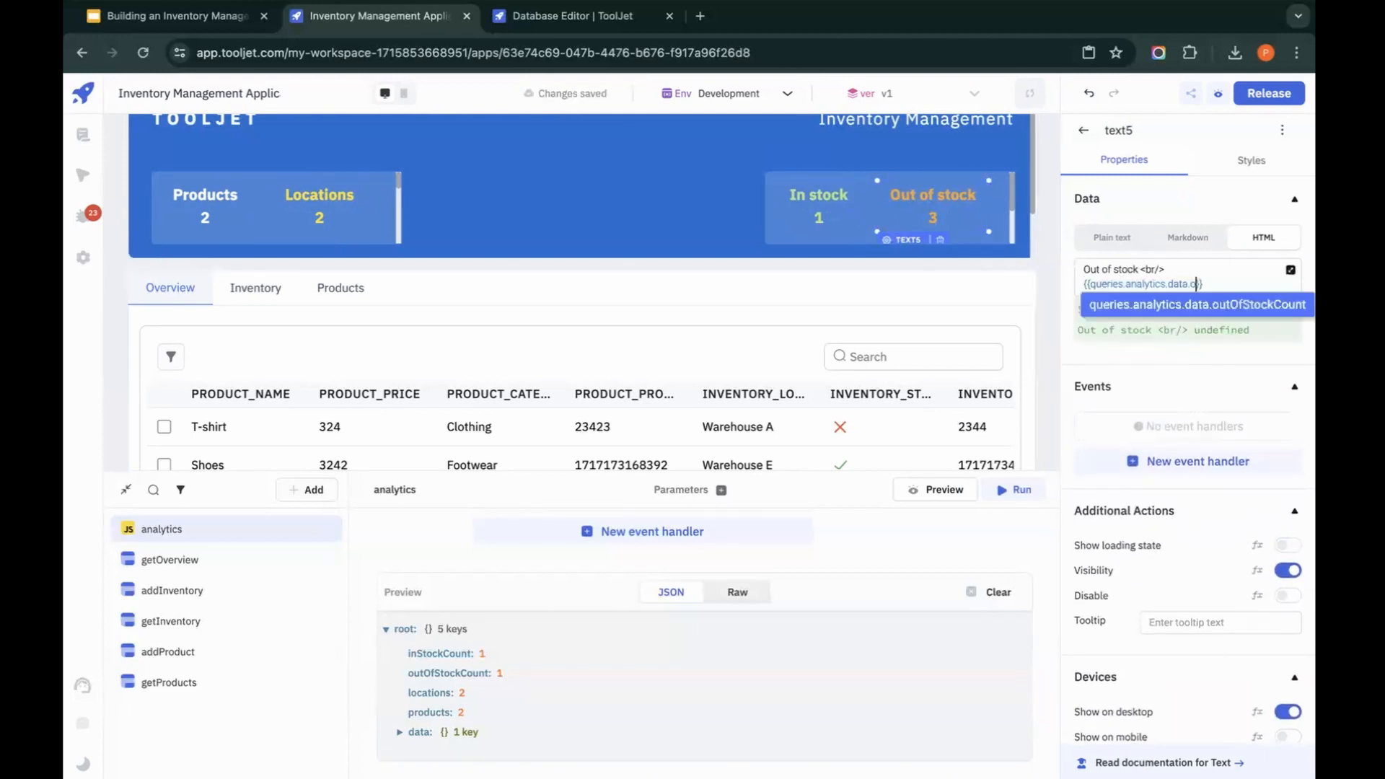
click(1255, 315)
click(642, 246)
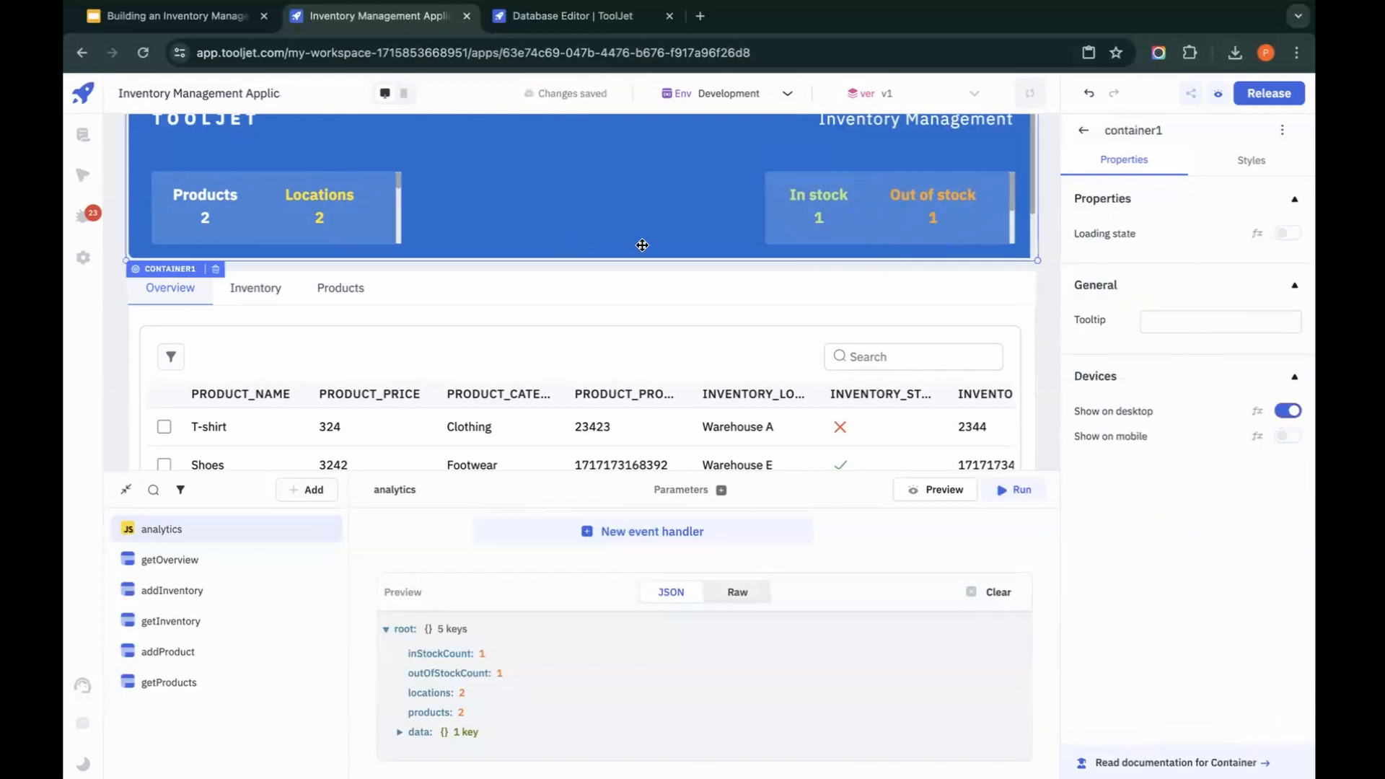
scroll(643, 245, up, 1)
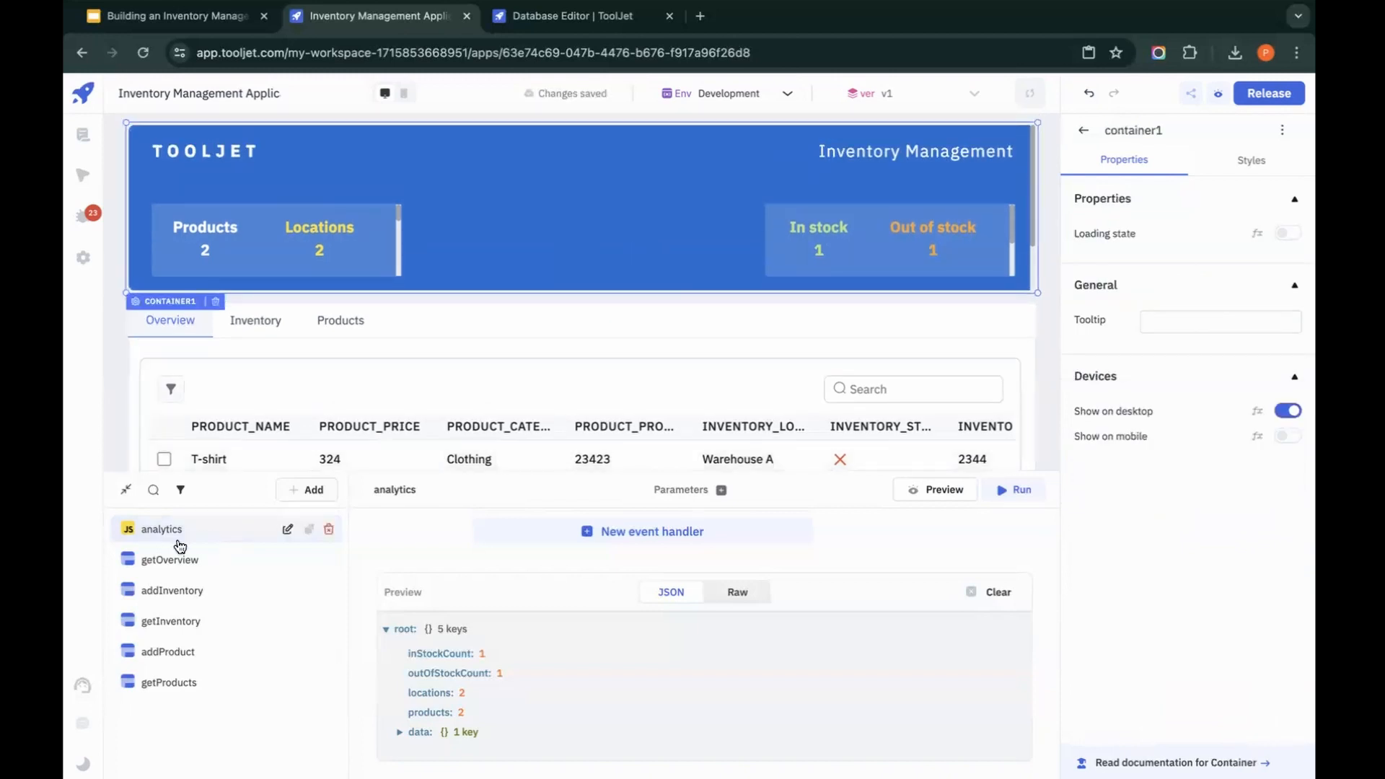
Step: Collapse the query manager and review the Inventory, Products and Overview tabs of the finished app
click(126, 490)
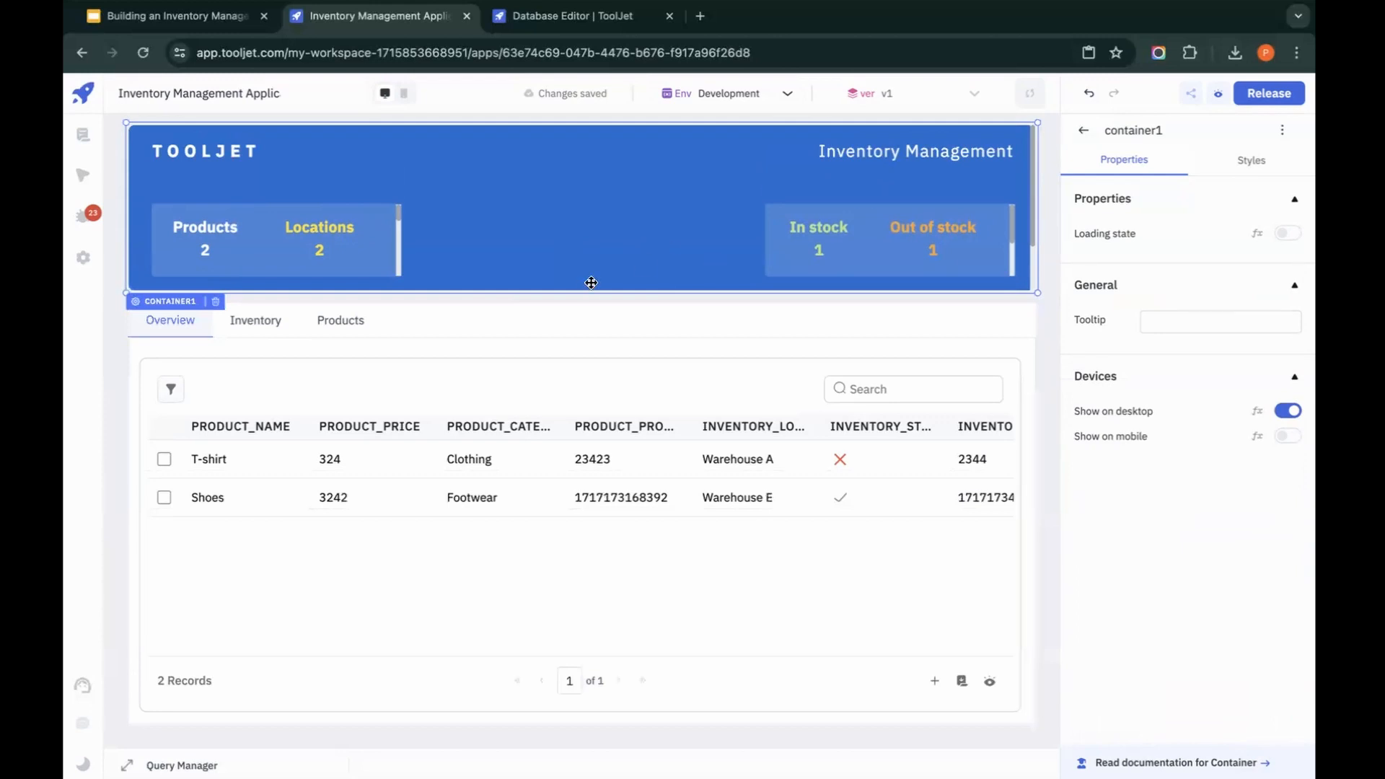
click(271, 326)
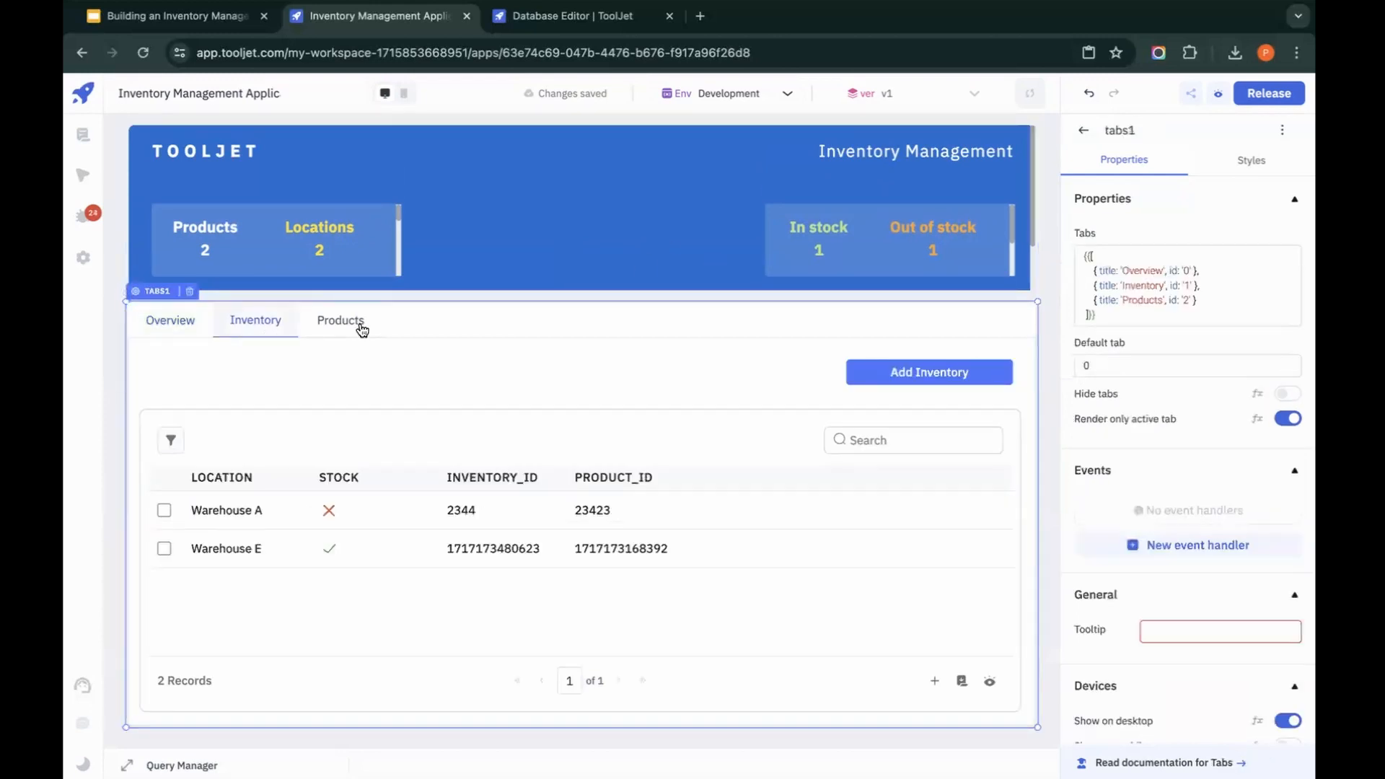
click(362, 328)
click(238, 334)
click(156, 322)
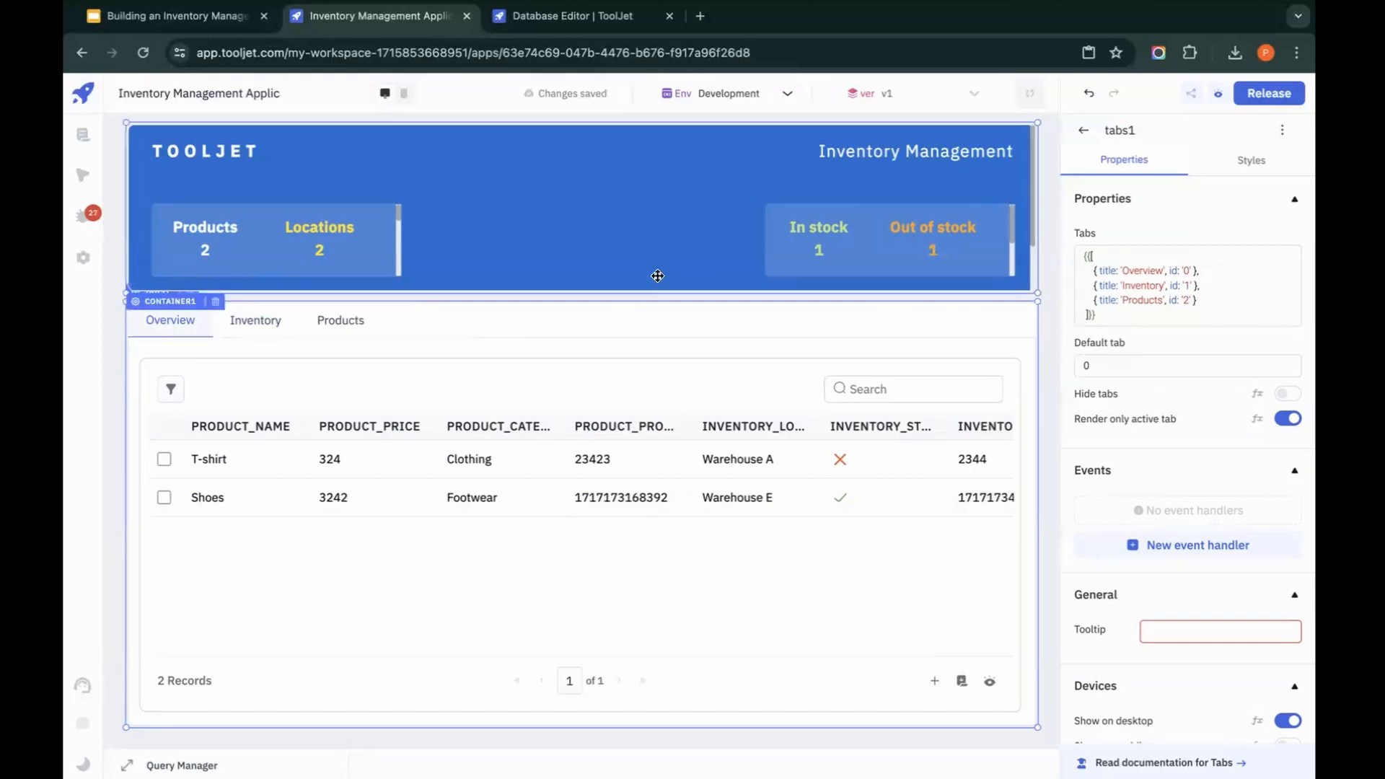
Step: Switch to the Google Slides presentation, start the slideshow from the Community Template Contributors slide and advance to the Q/A slide
click(207, 22)
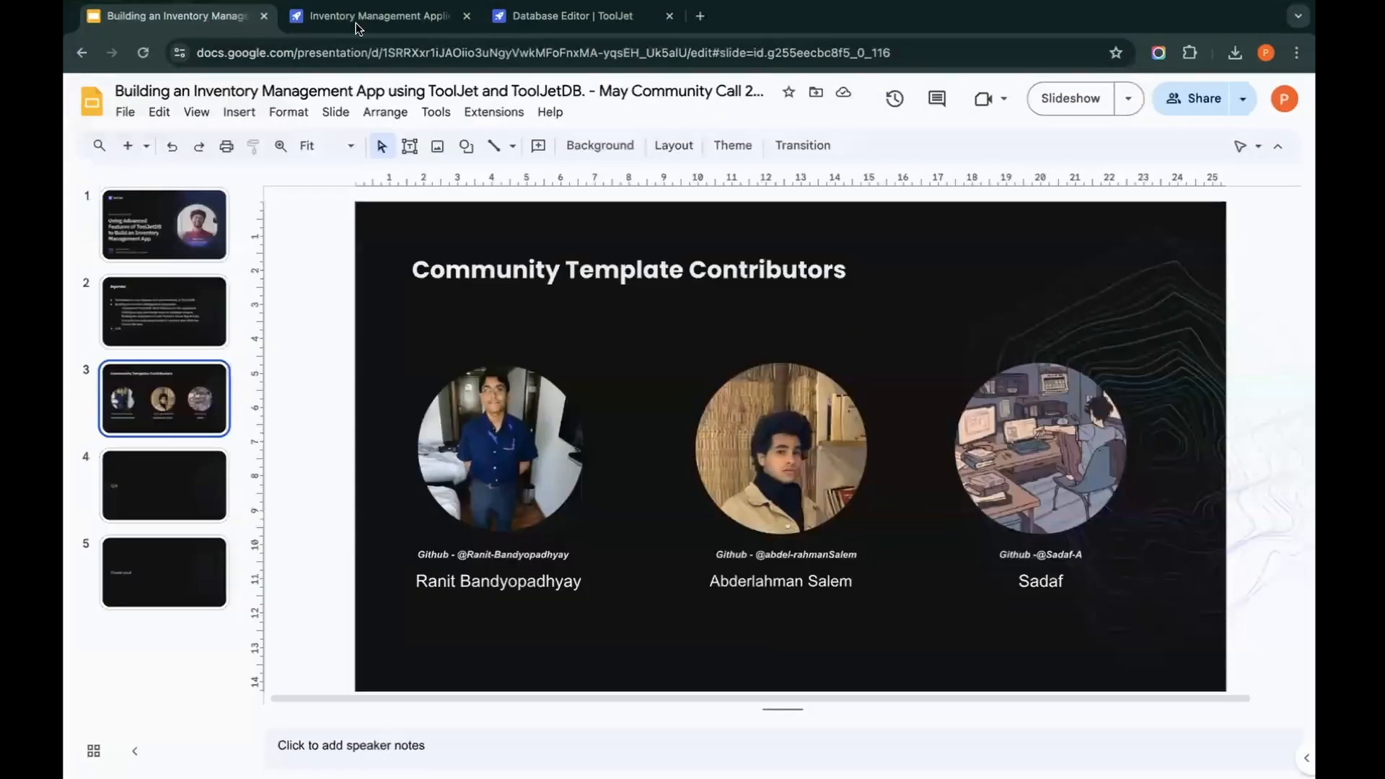
click(1054, 106)
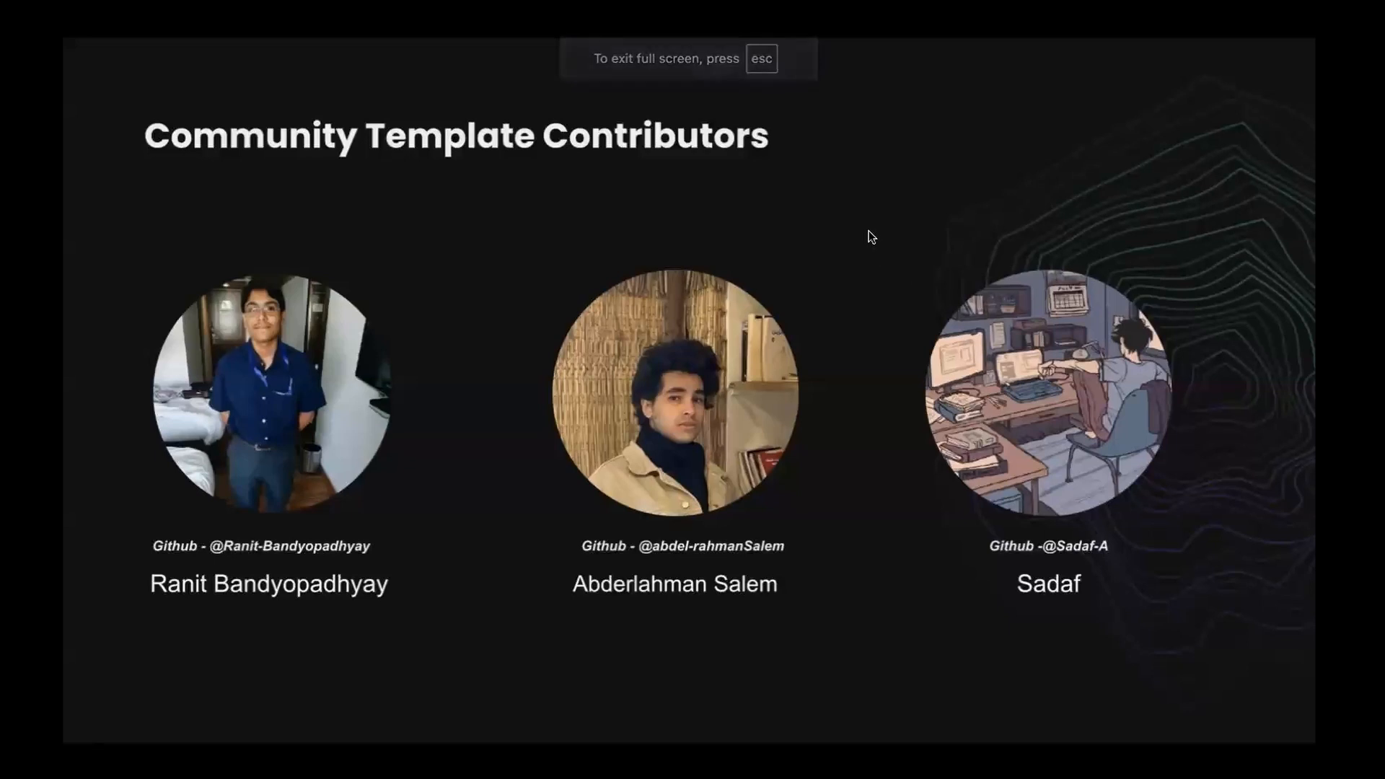
key(Right)
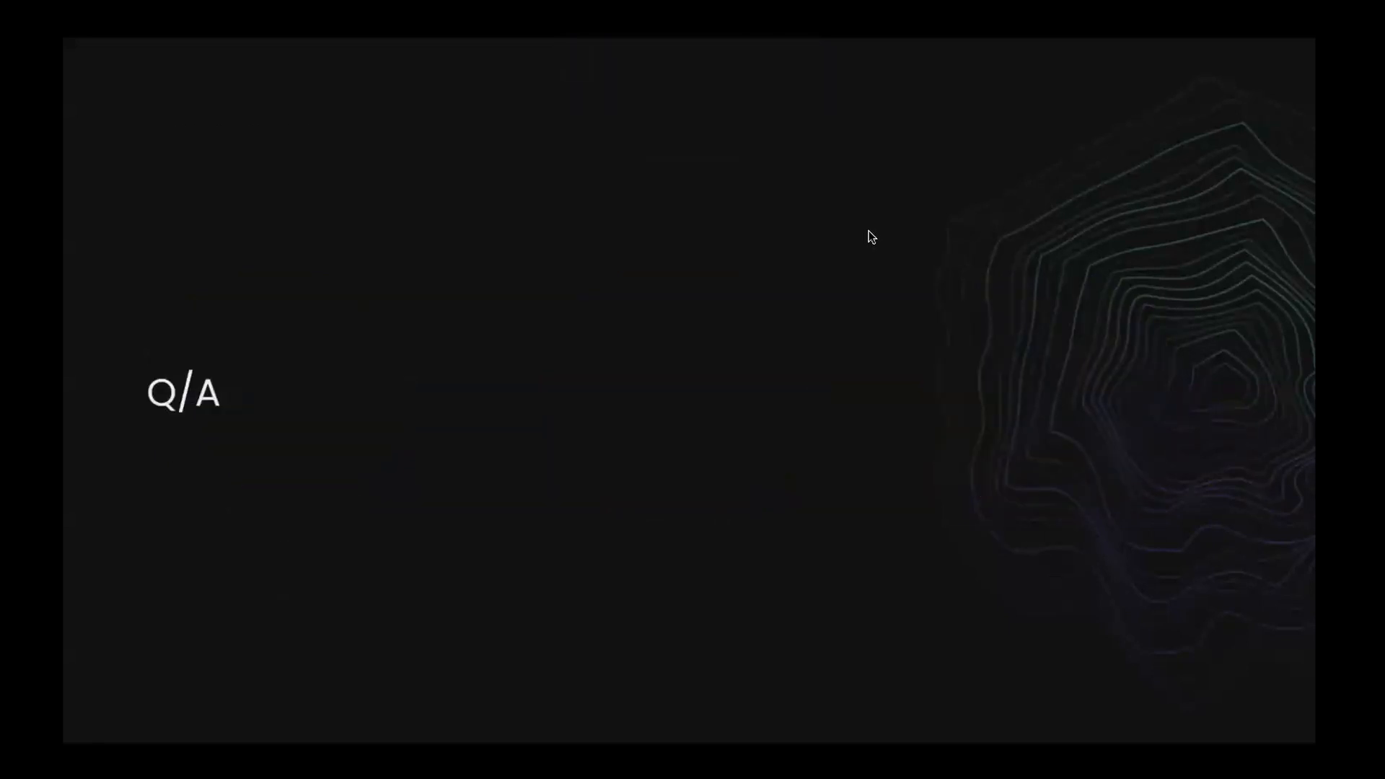